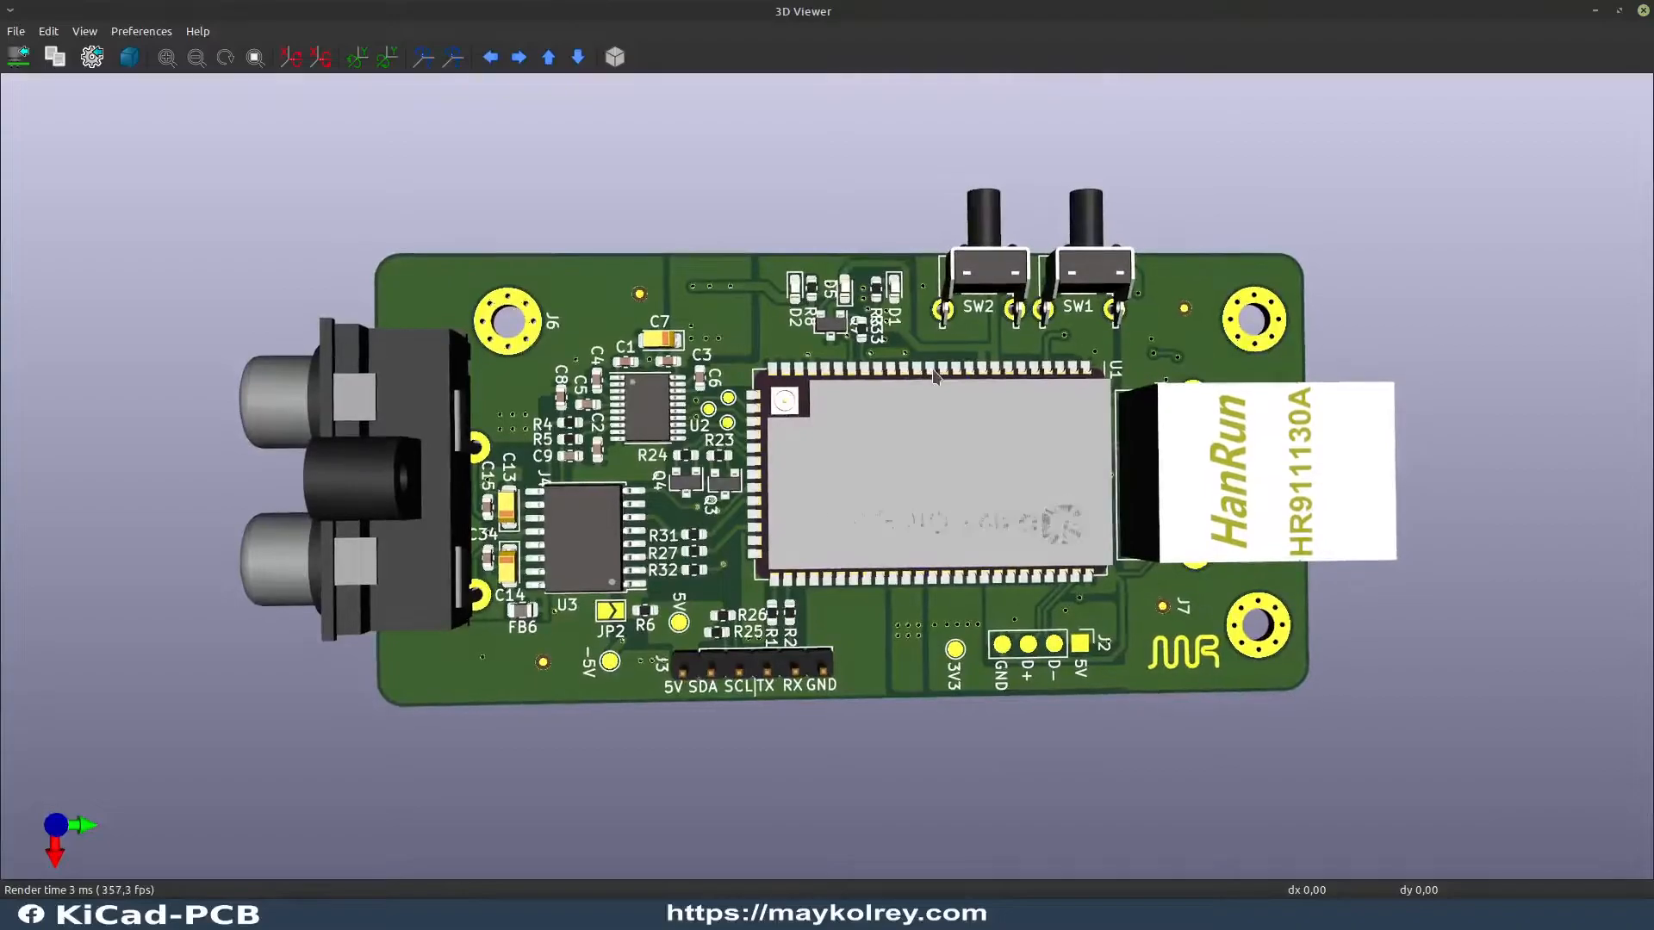
Step: Examine the 3D board model from several angles and the Arduino UNO Rev3 pinout image in the browser
left_click_drag(1391, 407, 1387, 448)
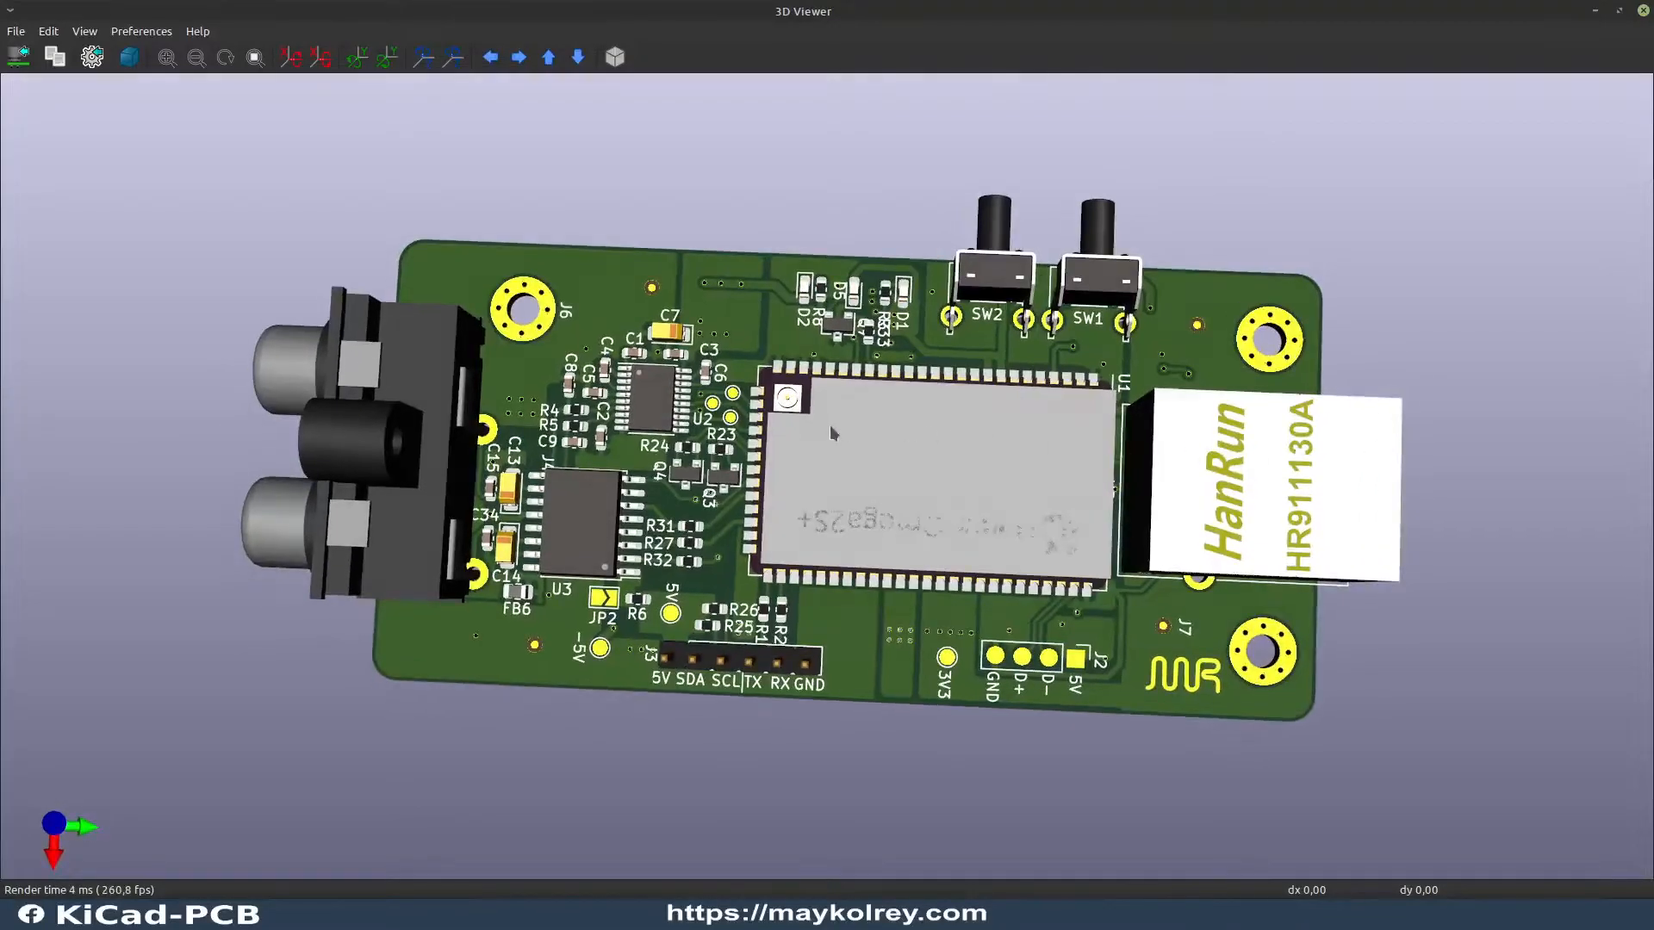
scroll(836, 424, "down", 2)
scroll(848, 434, "up", 2)
left_click_drag(847, 432, 778, 482)
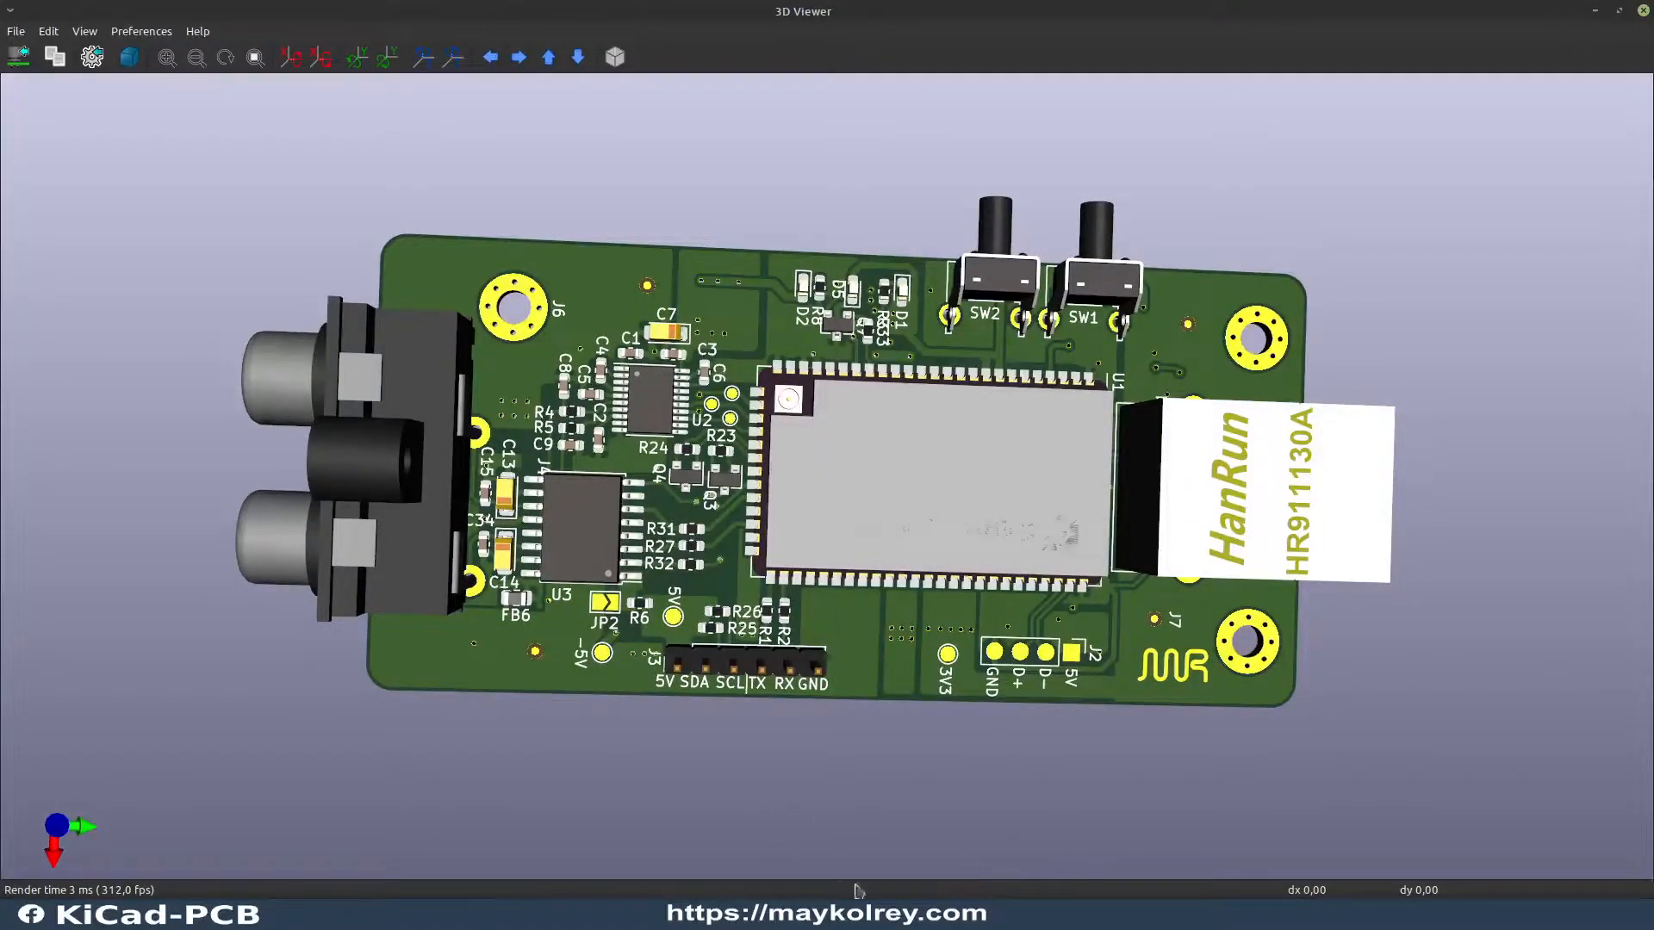
left_click(851, 915)
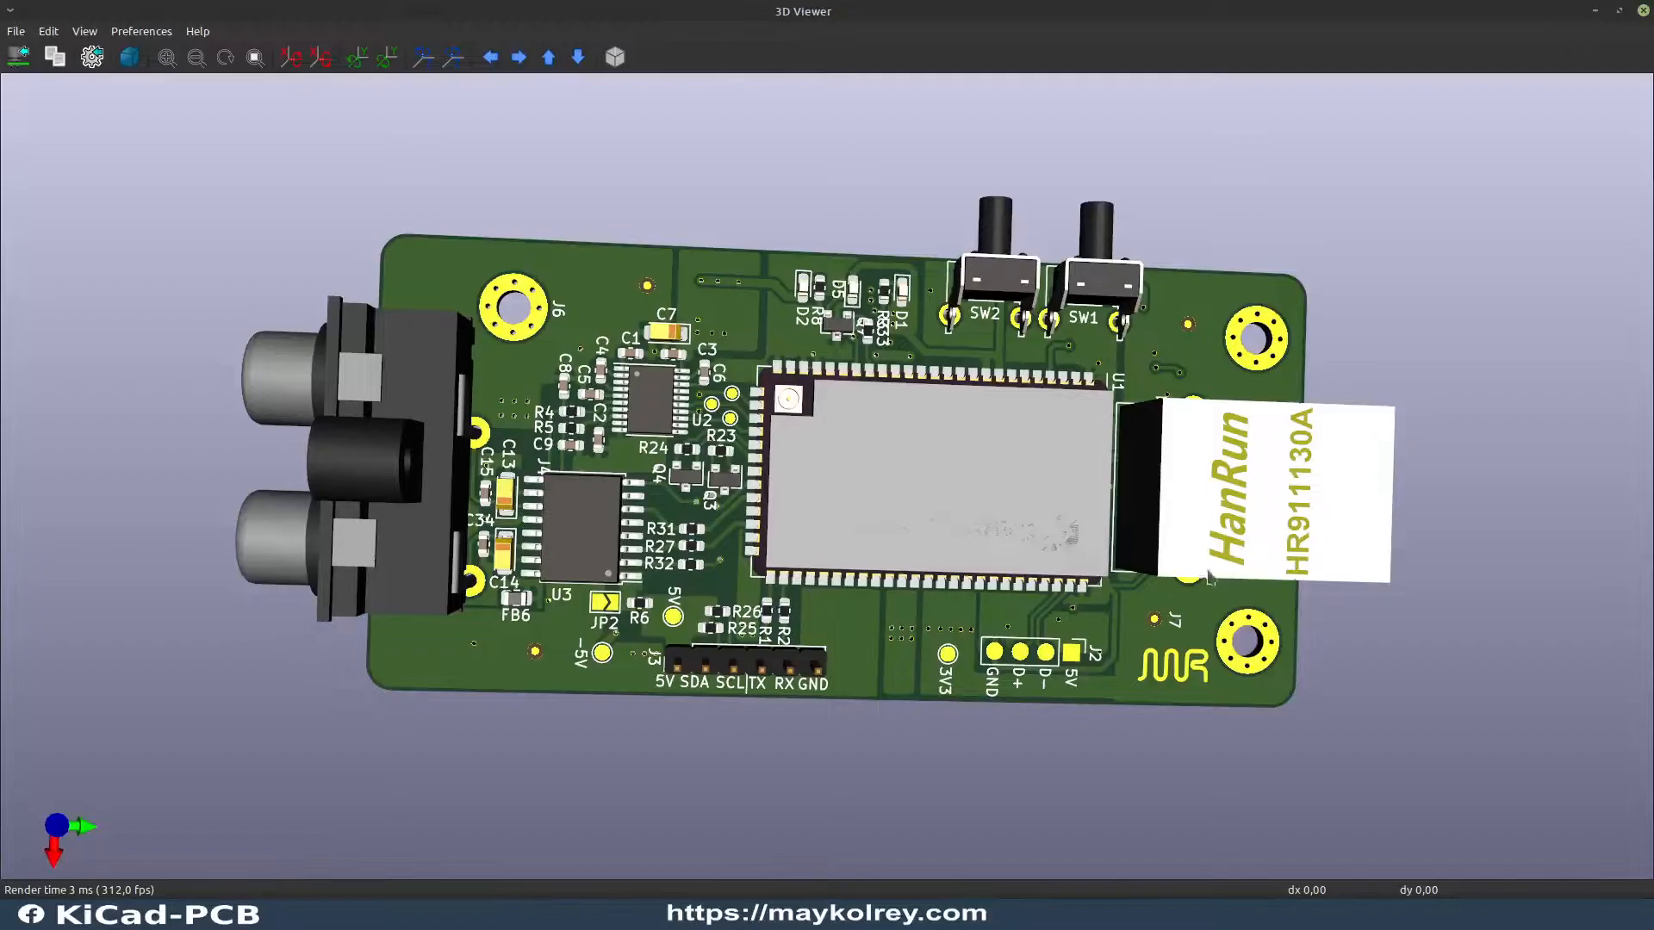
left_click_drag(1211, 577, 1238, 535)
left_click_drag(1141, 426, 751, 308)
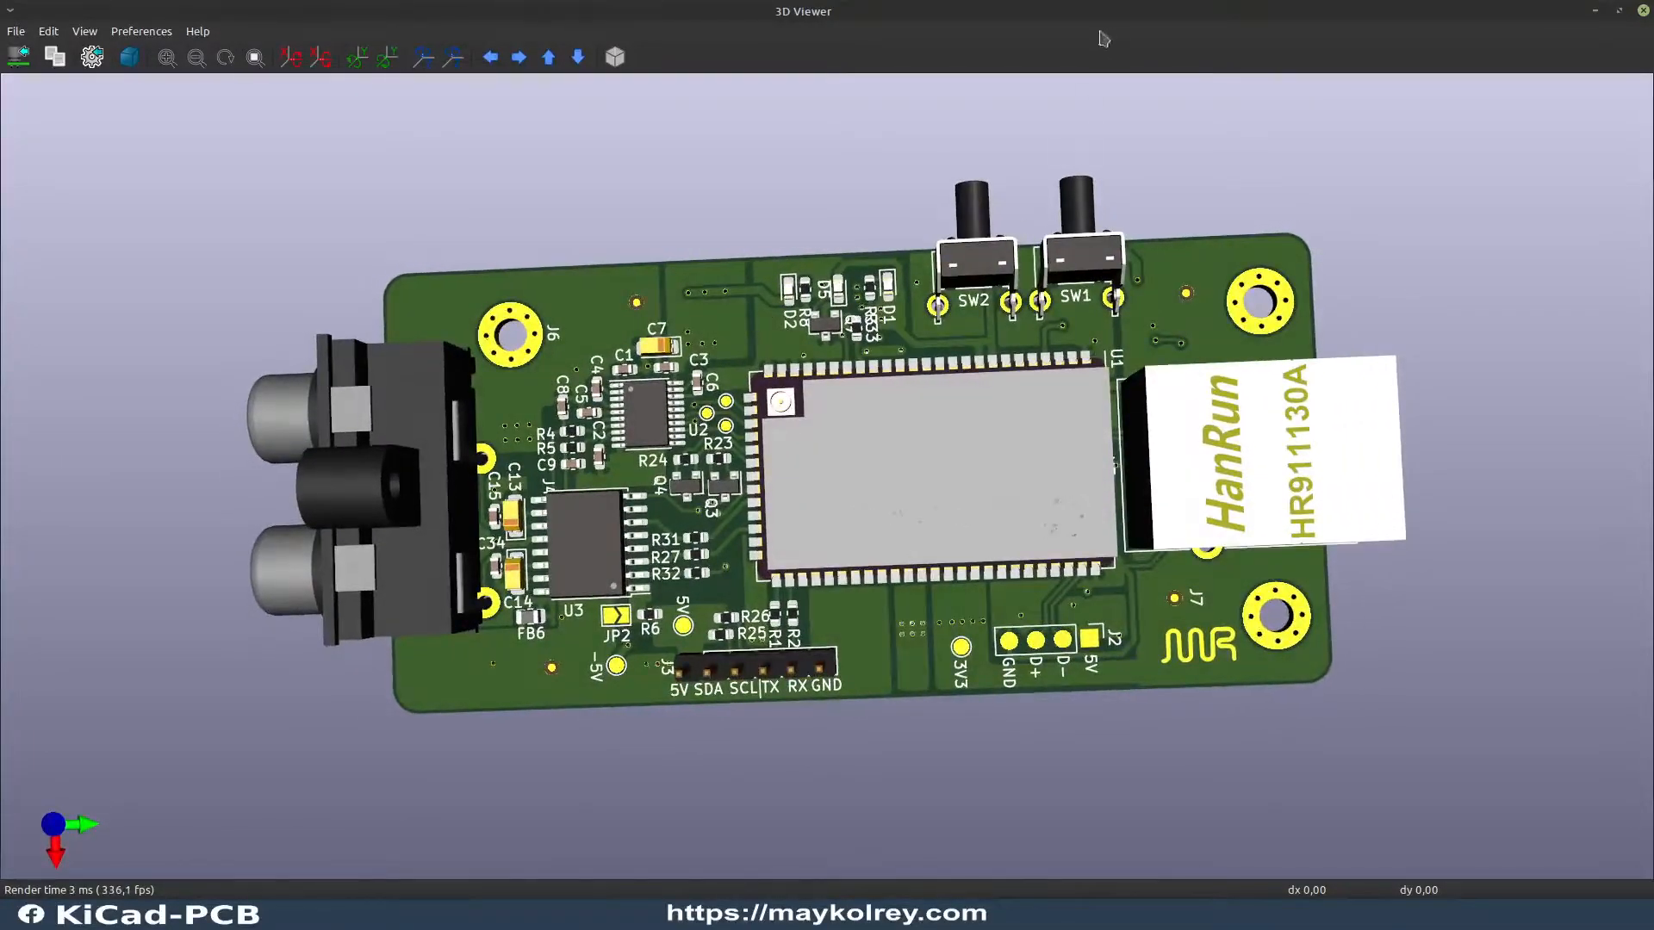
left_click_drag(1000, 414, 868, 398)
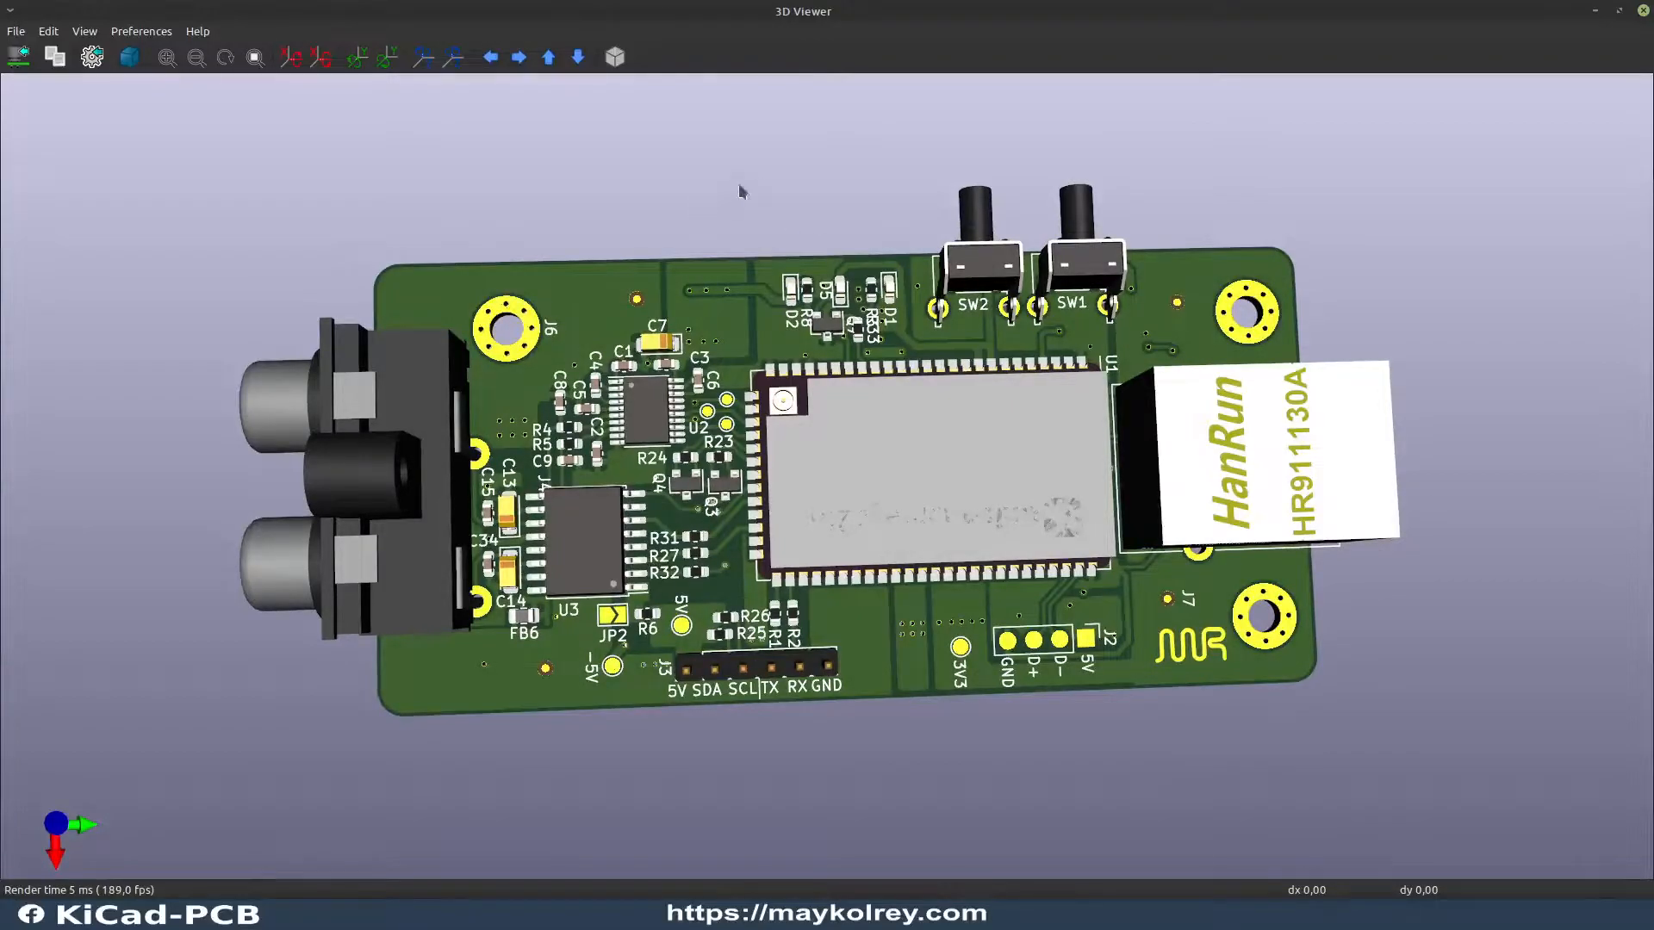
left_click_drag(1019, 515, 437, 455)
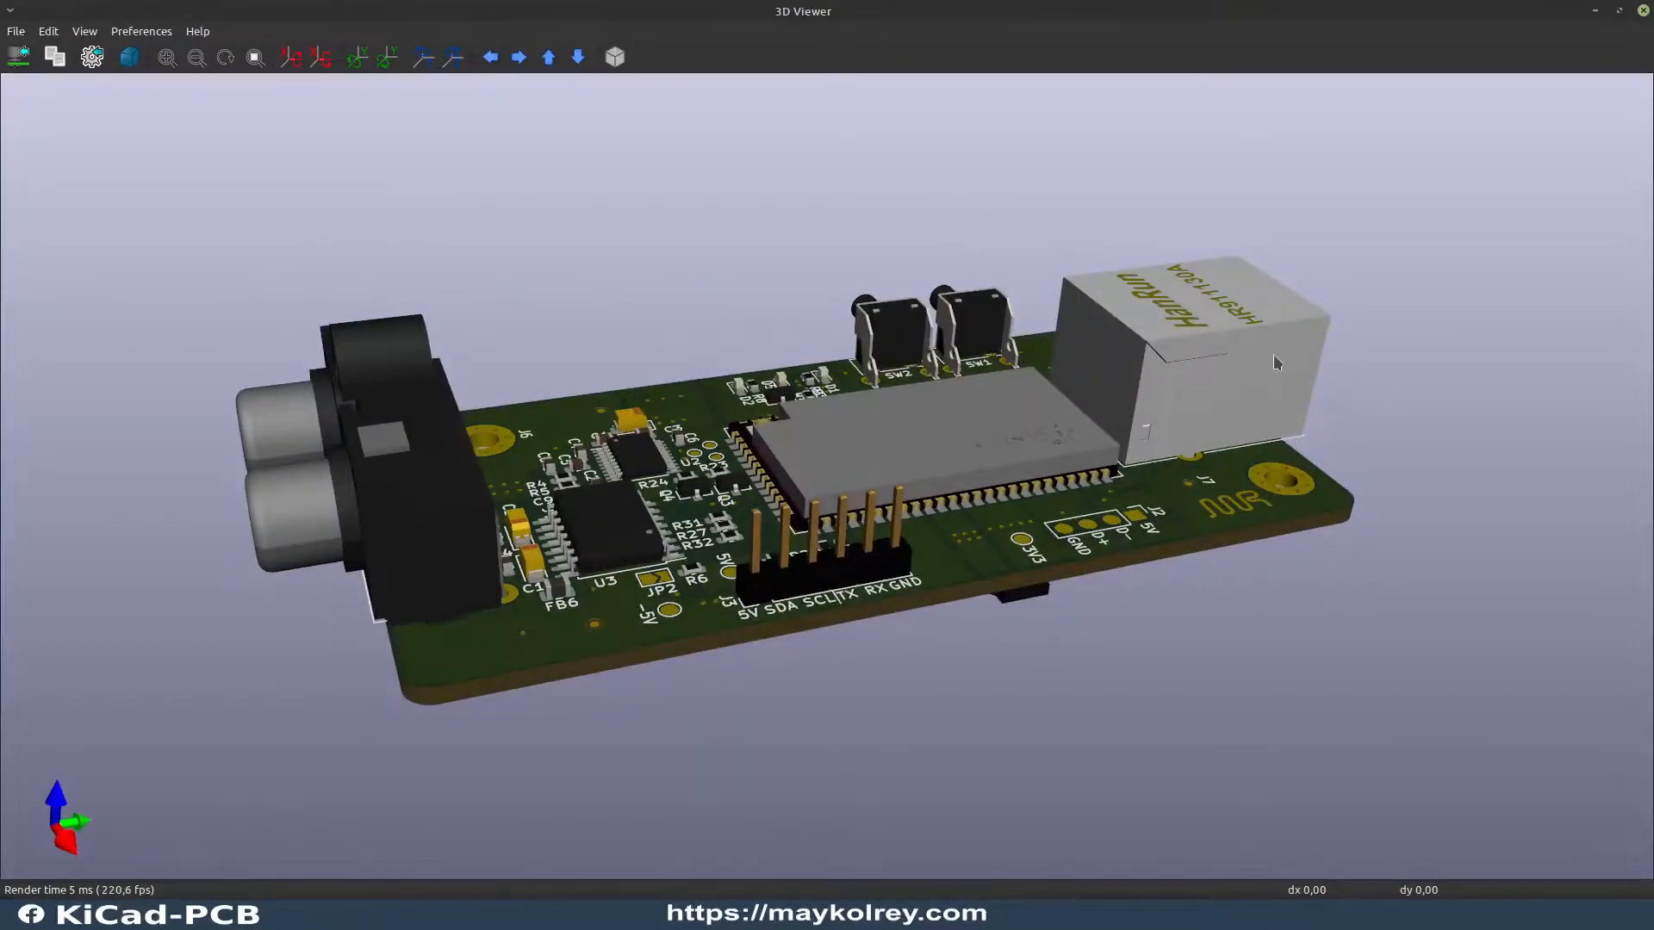
left_click_drag(1118, 405, 943, 531)
left_click_drag(504, 495, 484, 570)
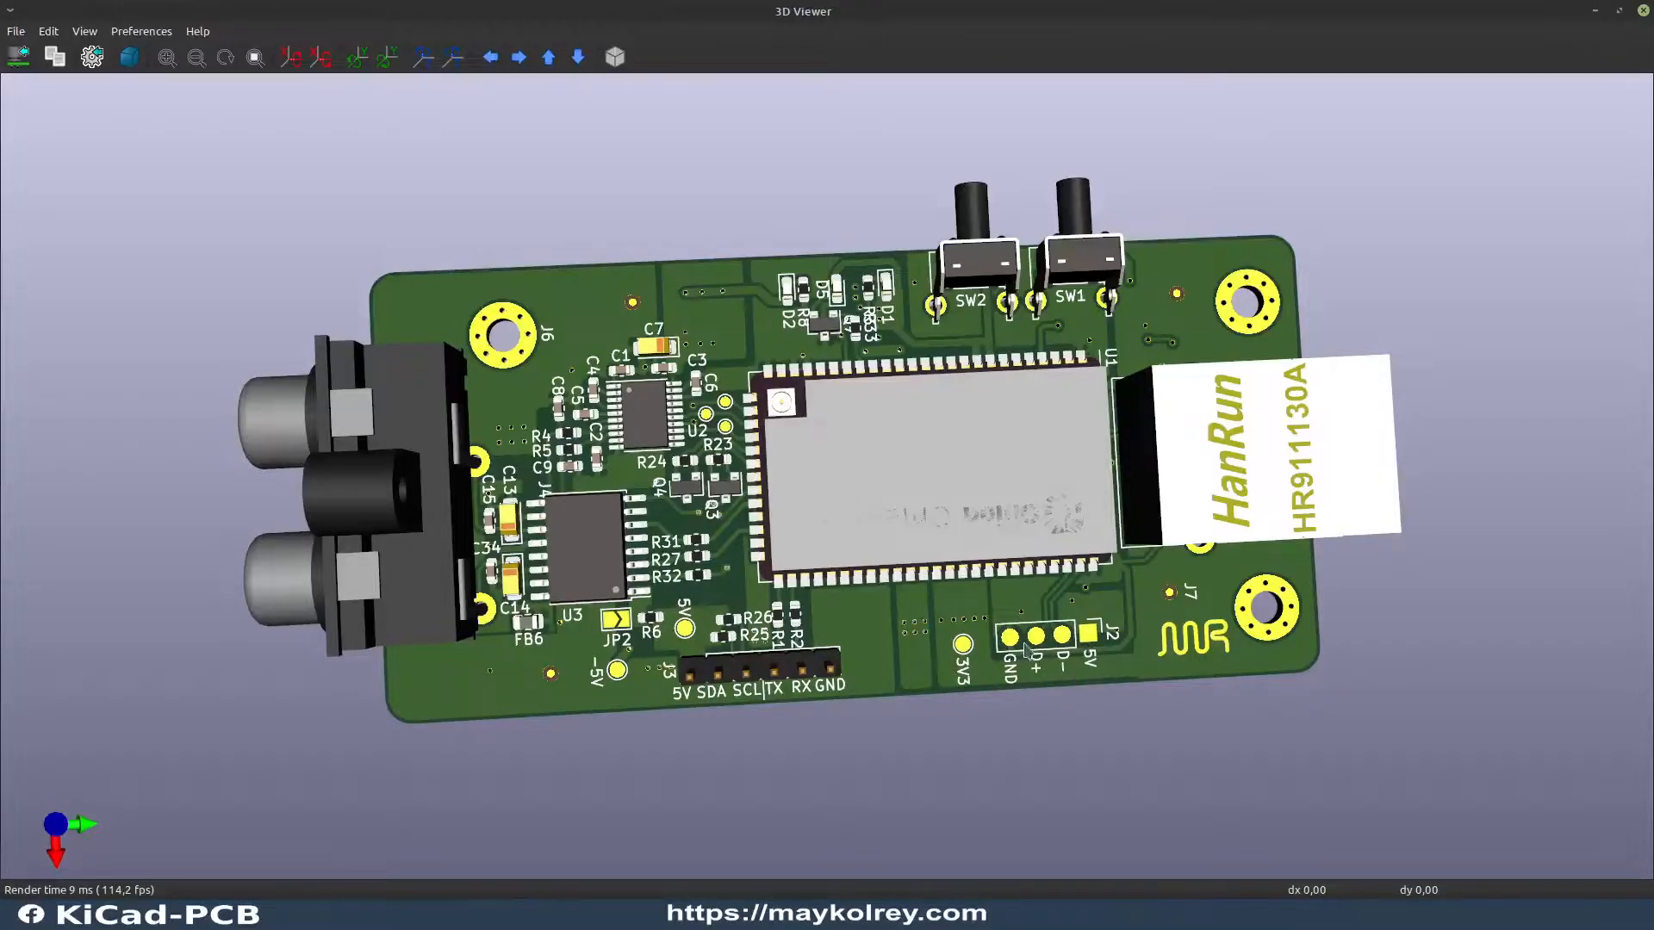
left_click_drag(951, 477, 995, 543)
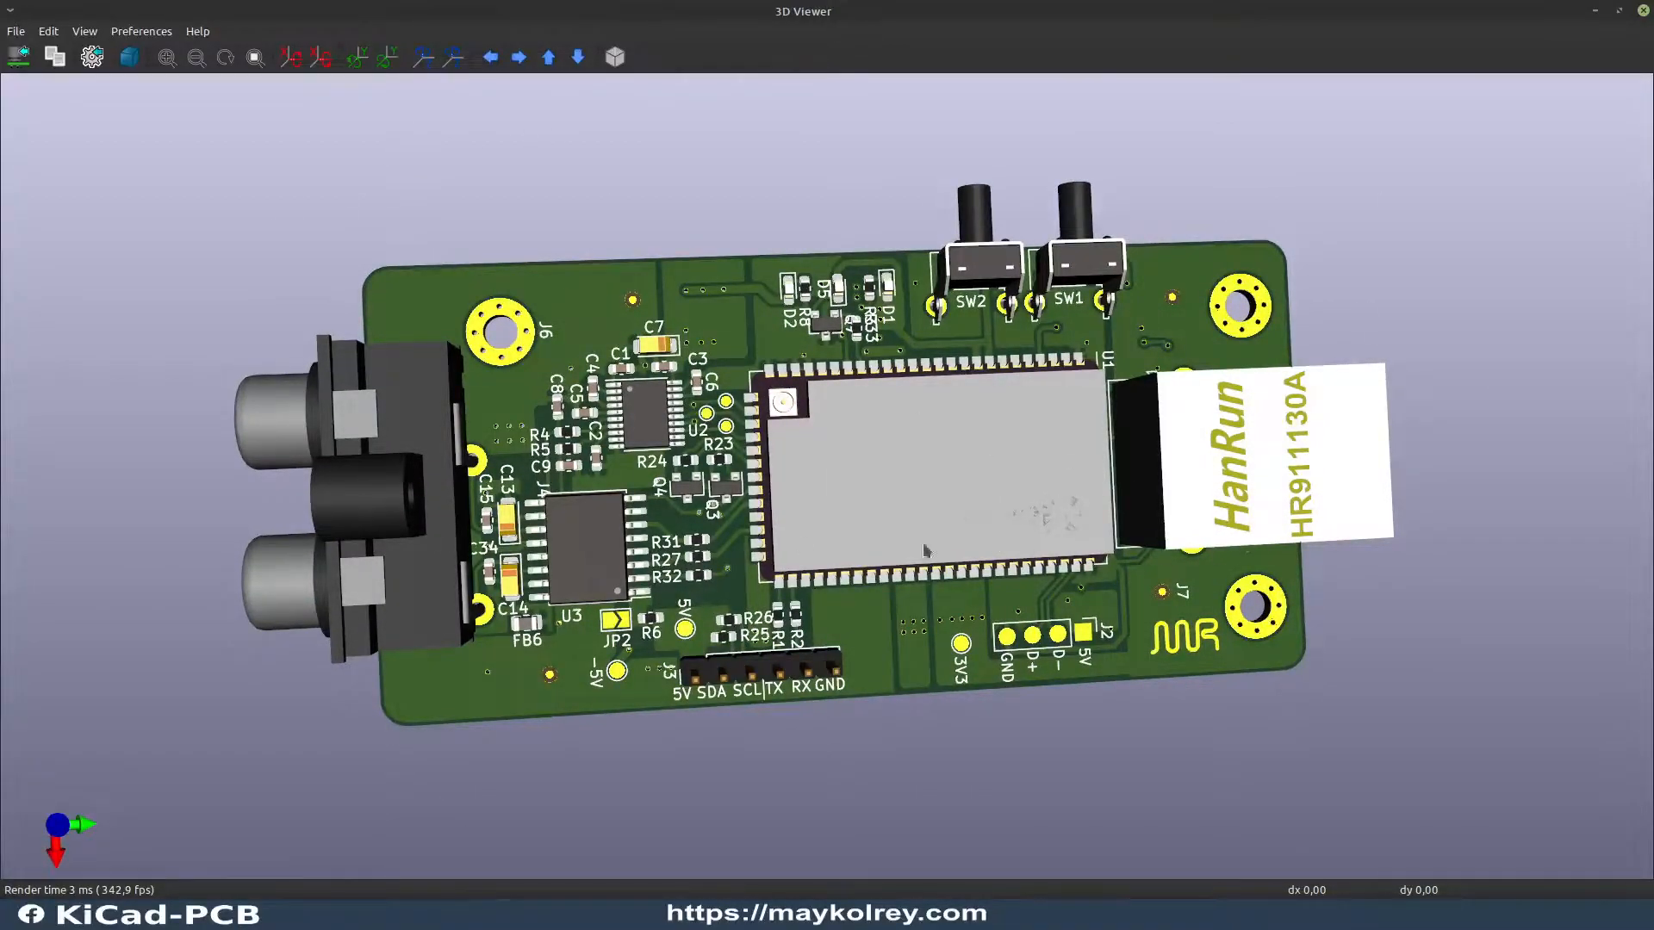
Step: Set the 3D view's background top color to white (RGB 255, 255, 255)
left_click(161, 33)
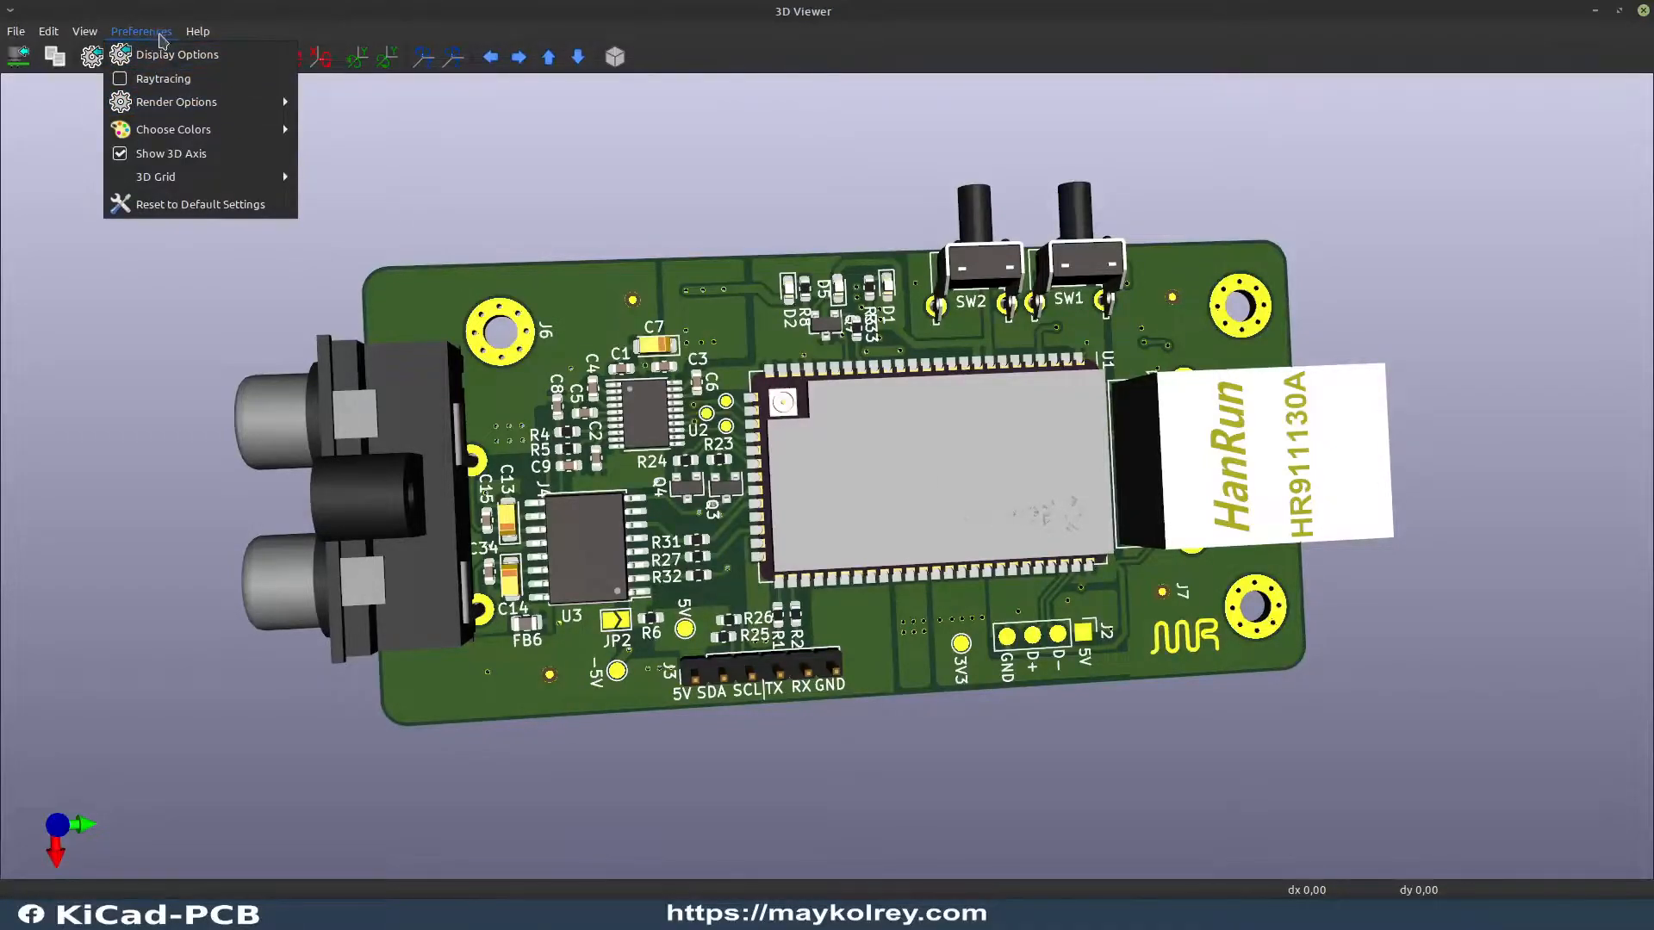
mouse_move(237, 131)
mouse_move(393, 133)
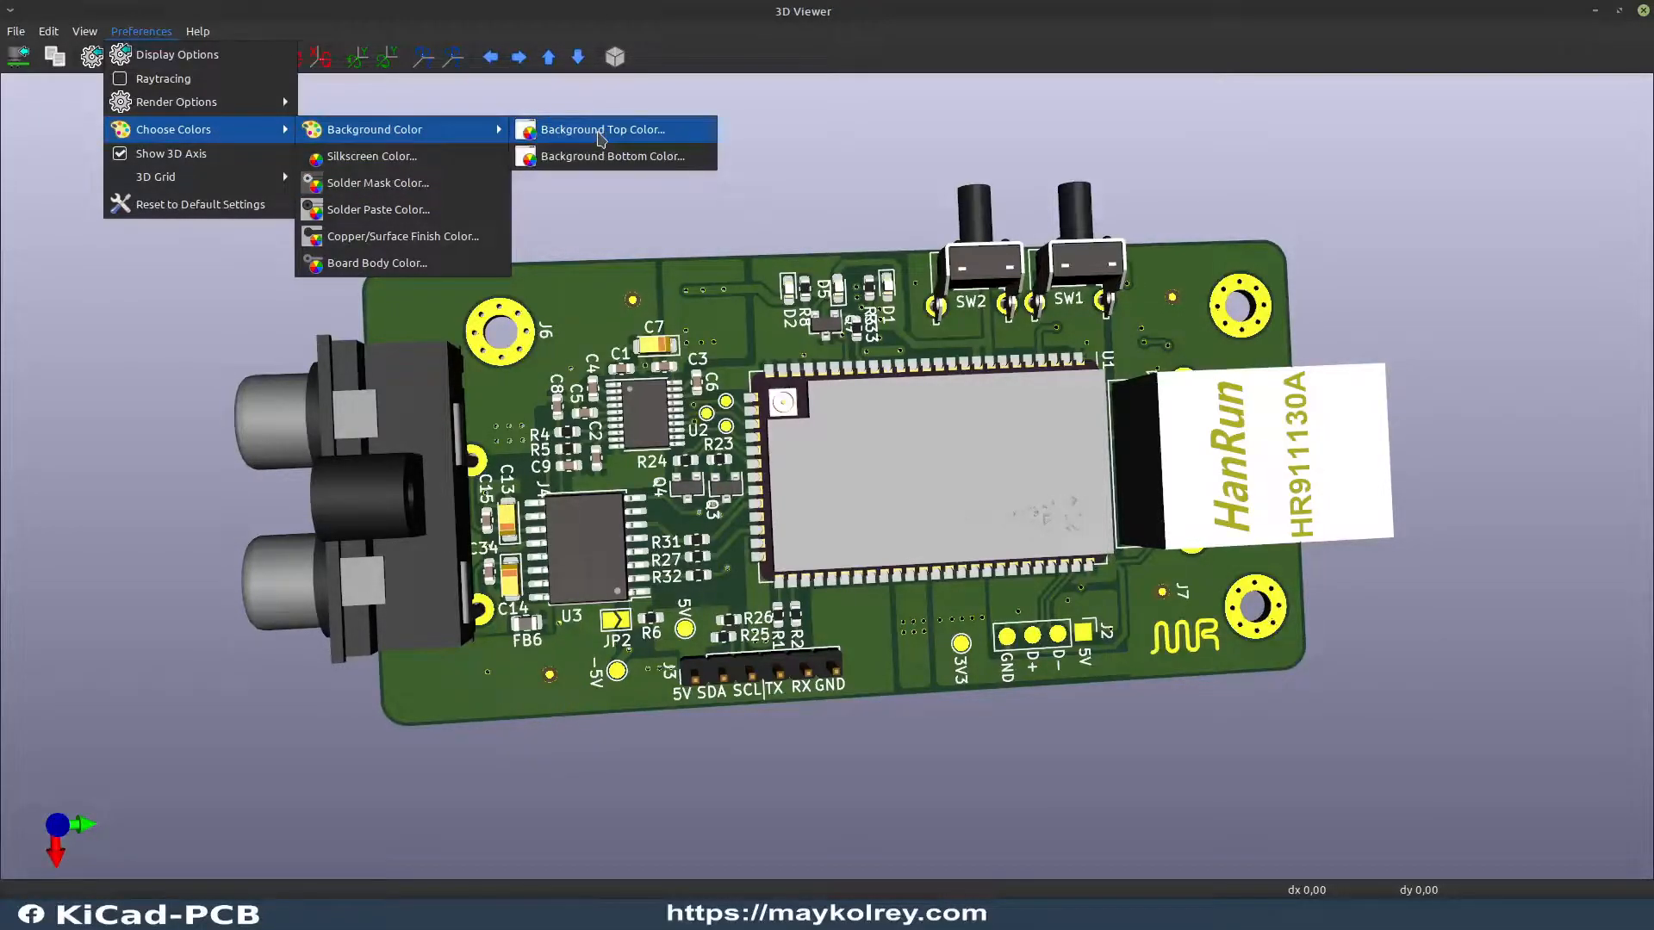
left_click(601, 131)
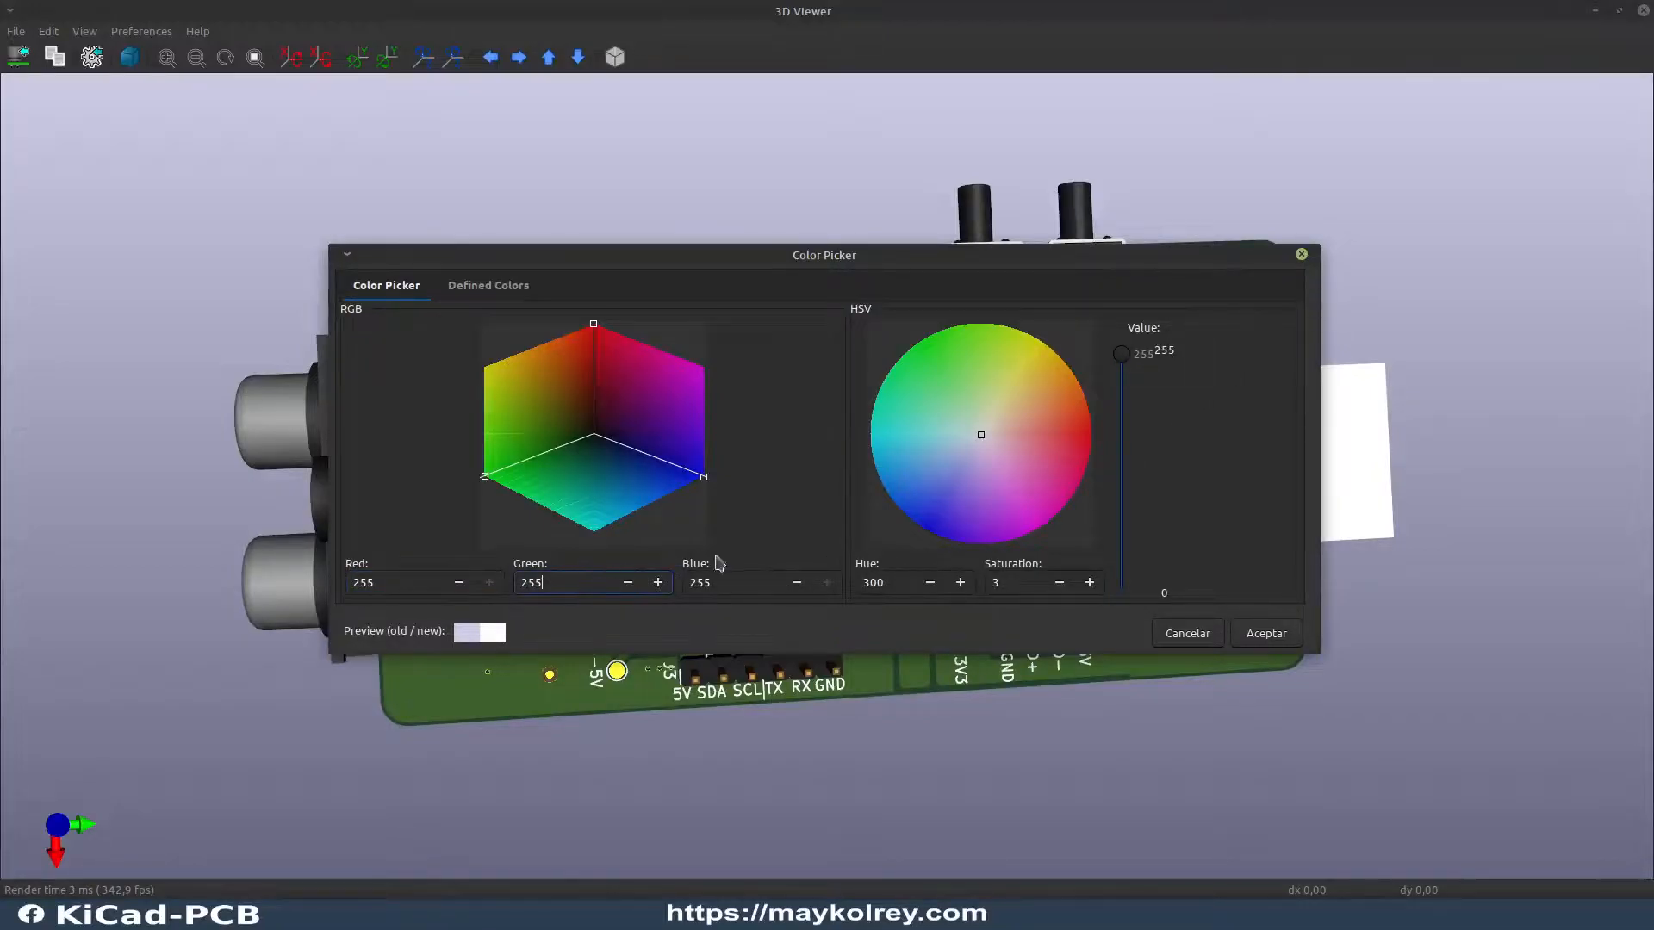
left_click(1262, 644)
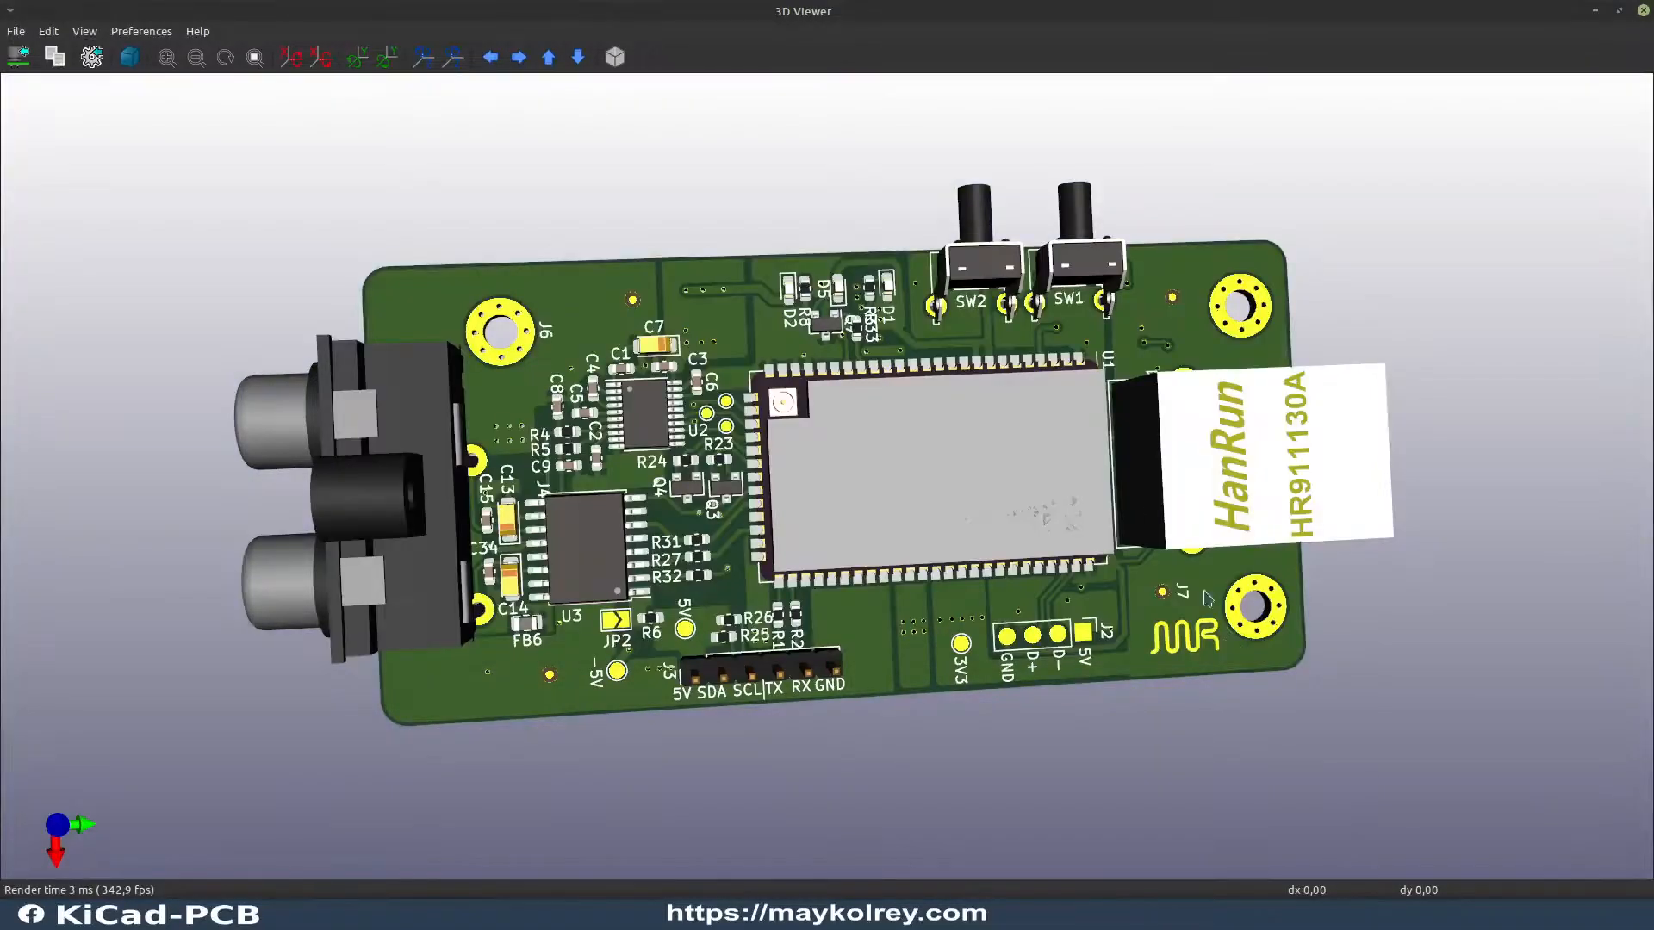
Step: Set the 3D view's background bottom color to white as well
left_click(156, 33)
mouse_move(210, 138)
mouse_move(466, 131)
left_click(552, 157)
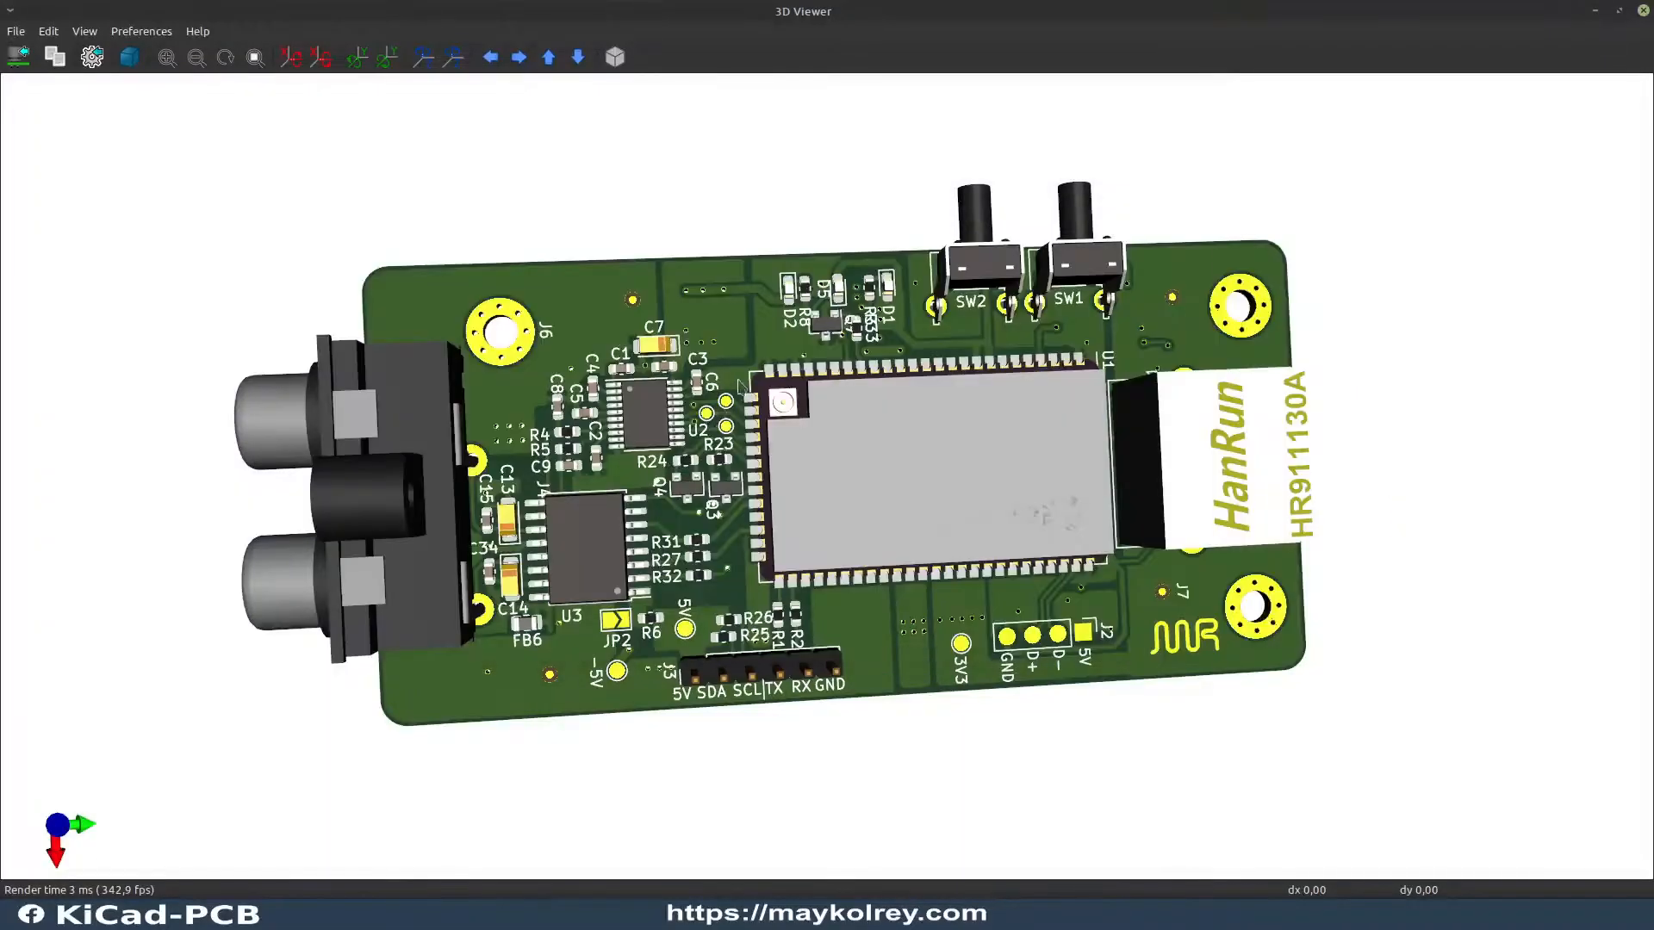
Step: Change the board's solder mask color to a pinkish purple, mixing it freely in the color picker
left_click_drag(879, 528, 842, 335)
left_click_drag(833, 393, 788, 458)
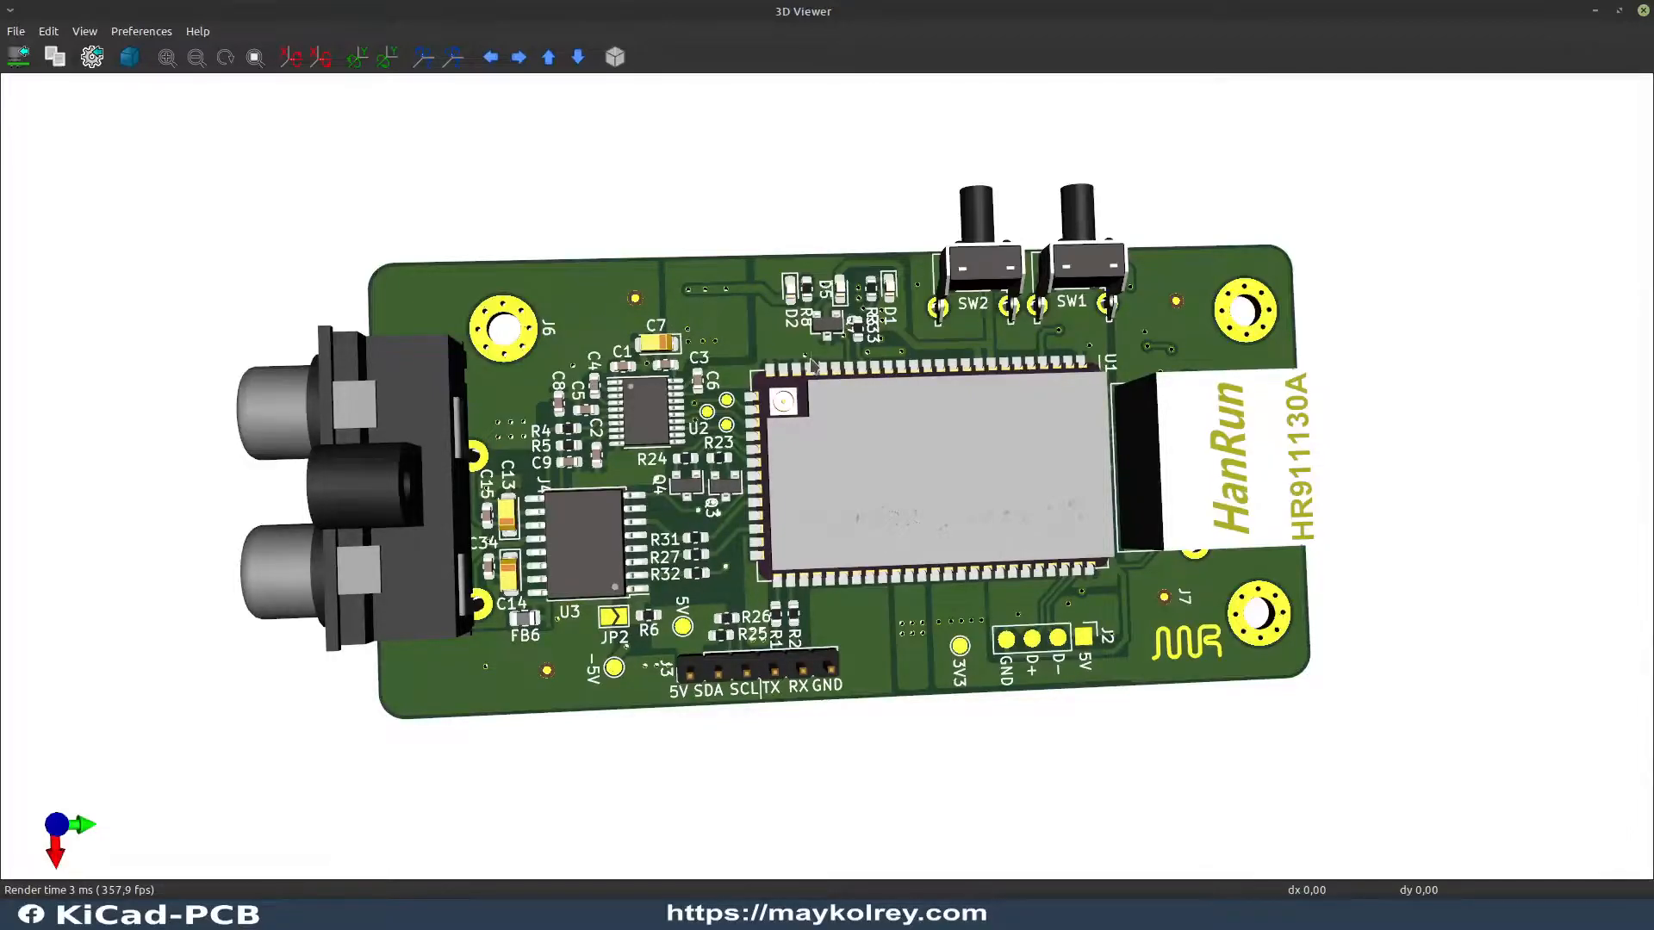
left_click(152, 36)
mouse_move(232, 134)
mouse_move(405, 142)
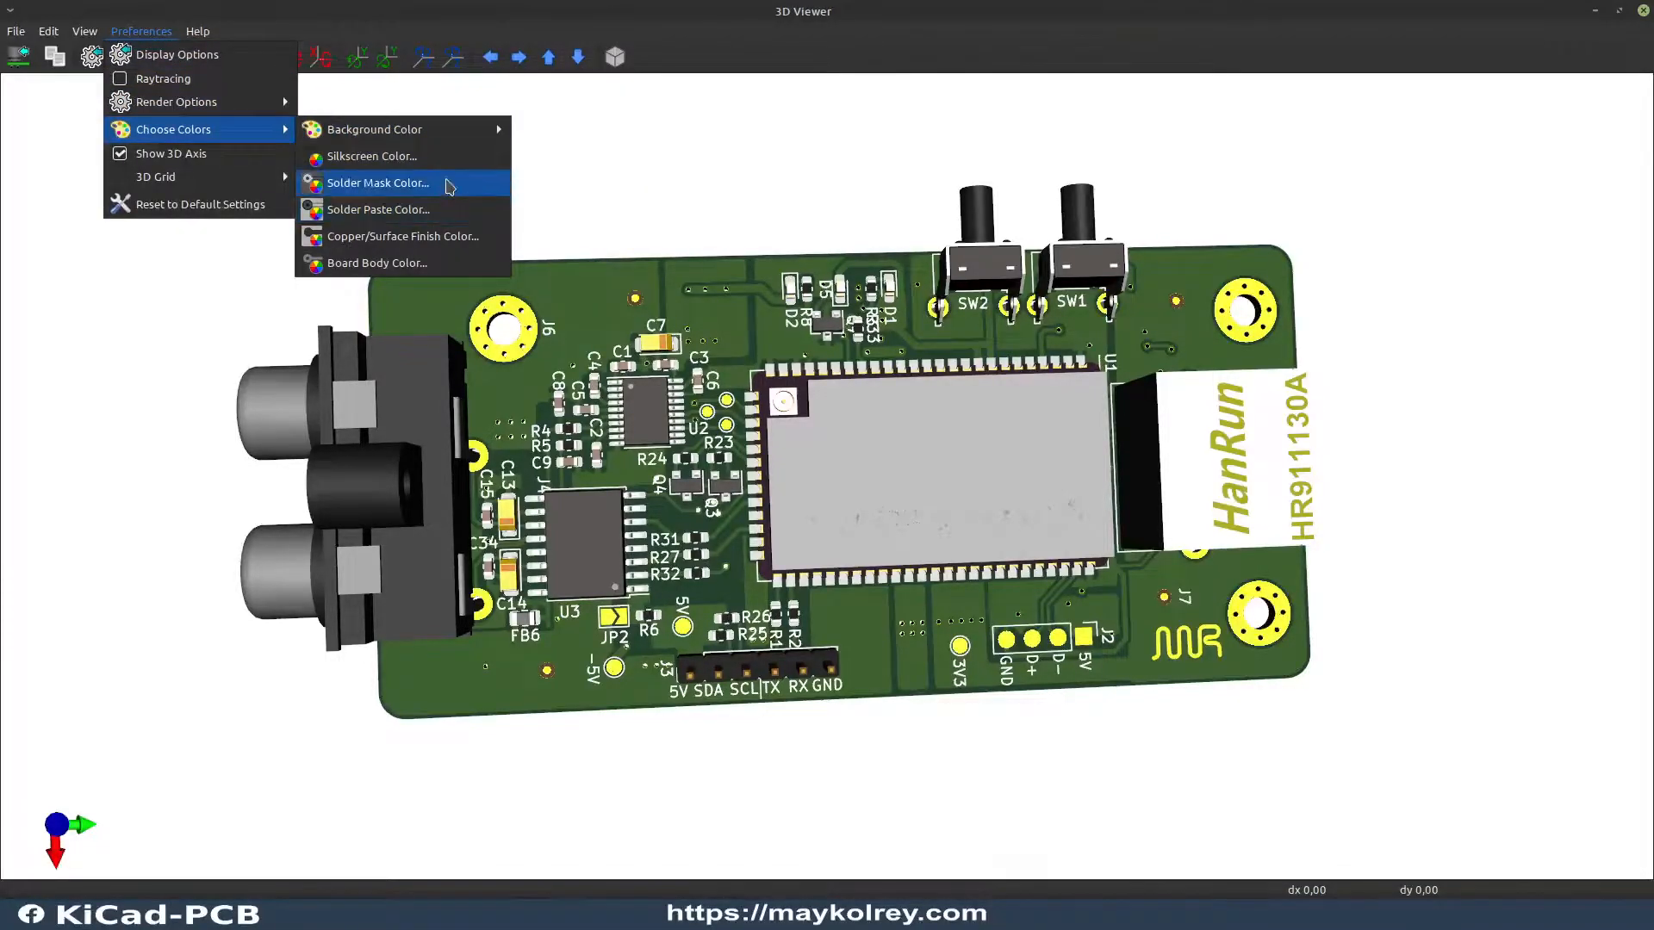
left_click(449, 183)
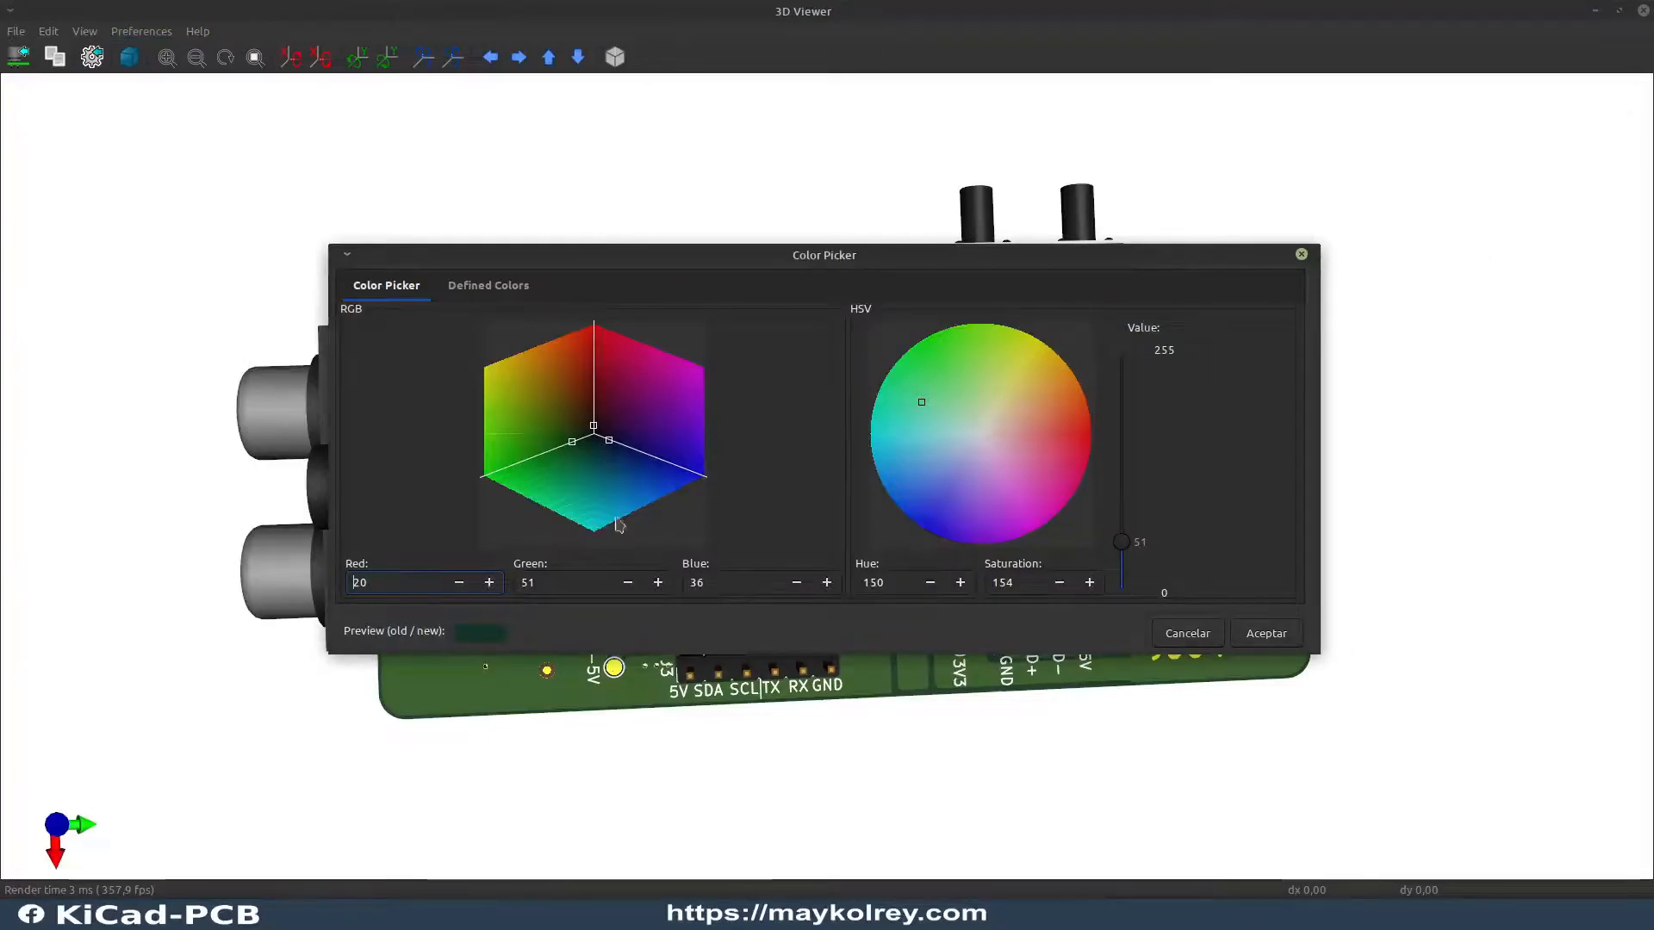
left_click_drag(594, 426, 593, 392)
left_click(1034, 443)
left_click_drag(1034, 448, 997, 489)
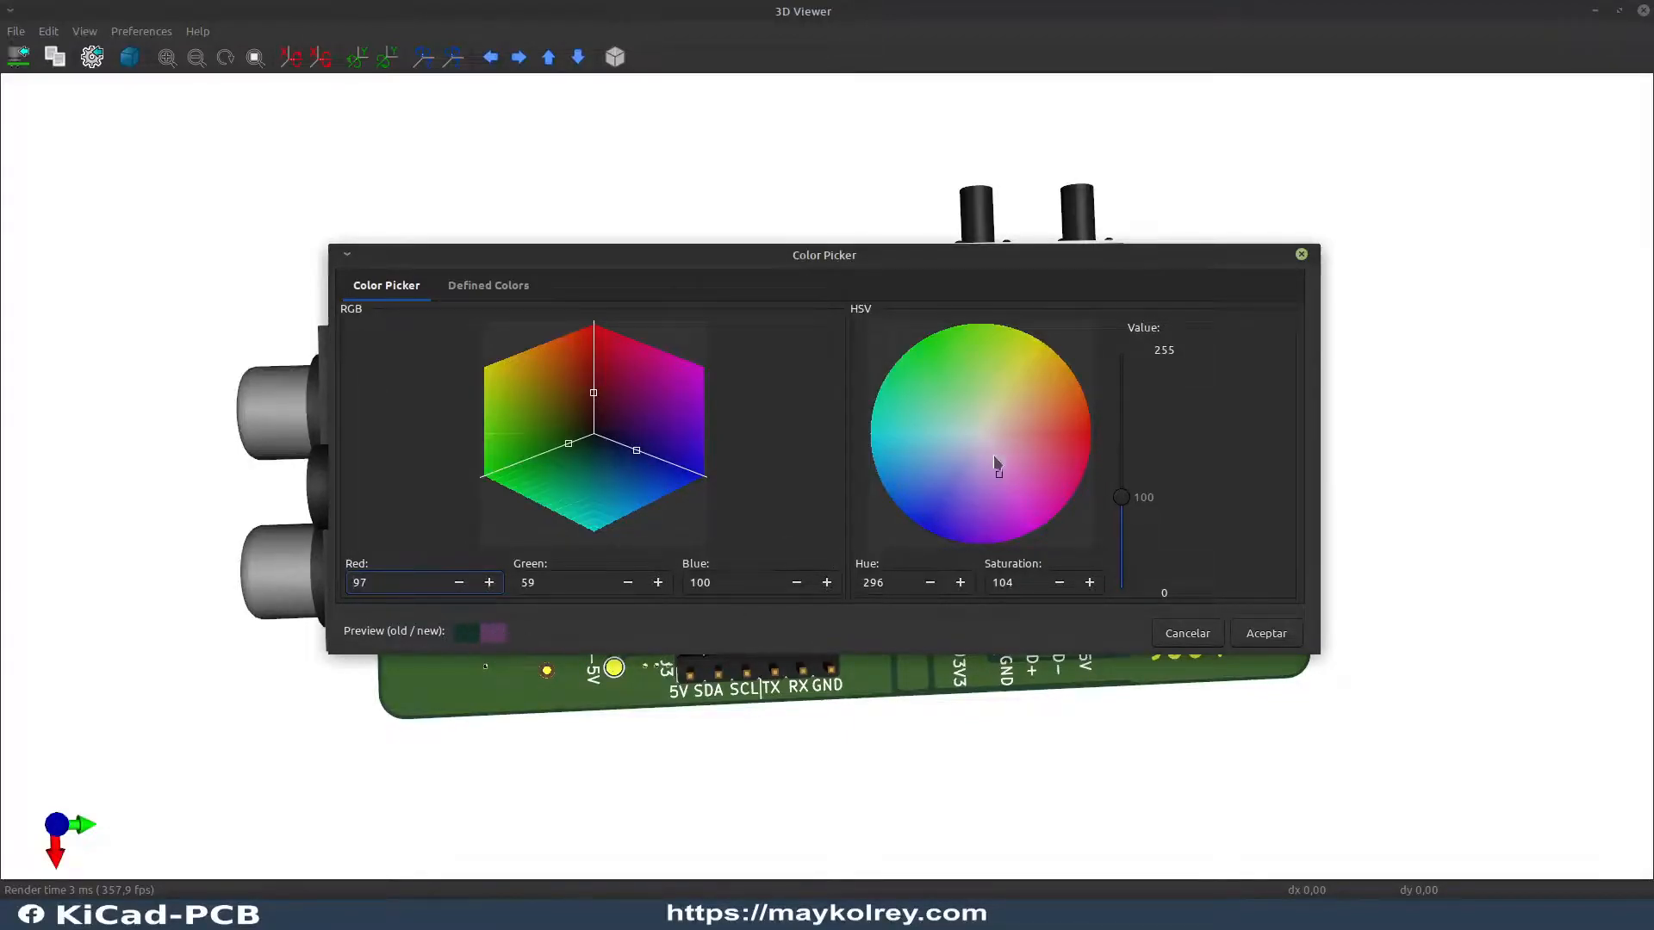
left_click_drag(1000, 480, 1010, 477)
left_click(1261, 642)
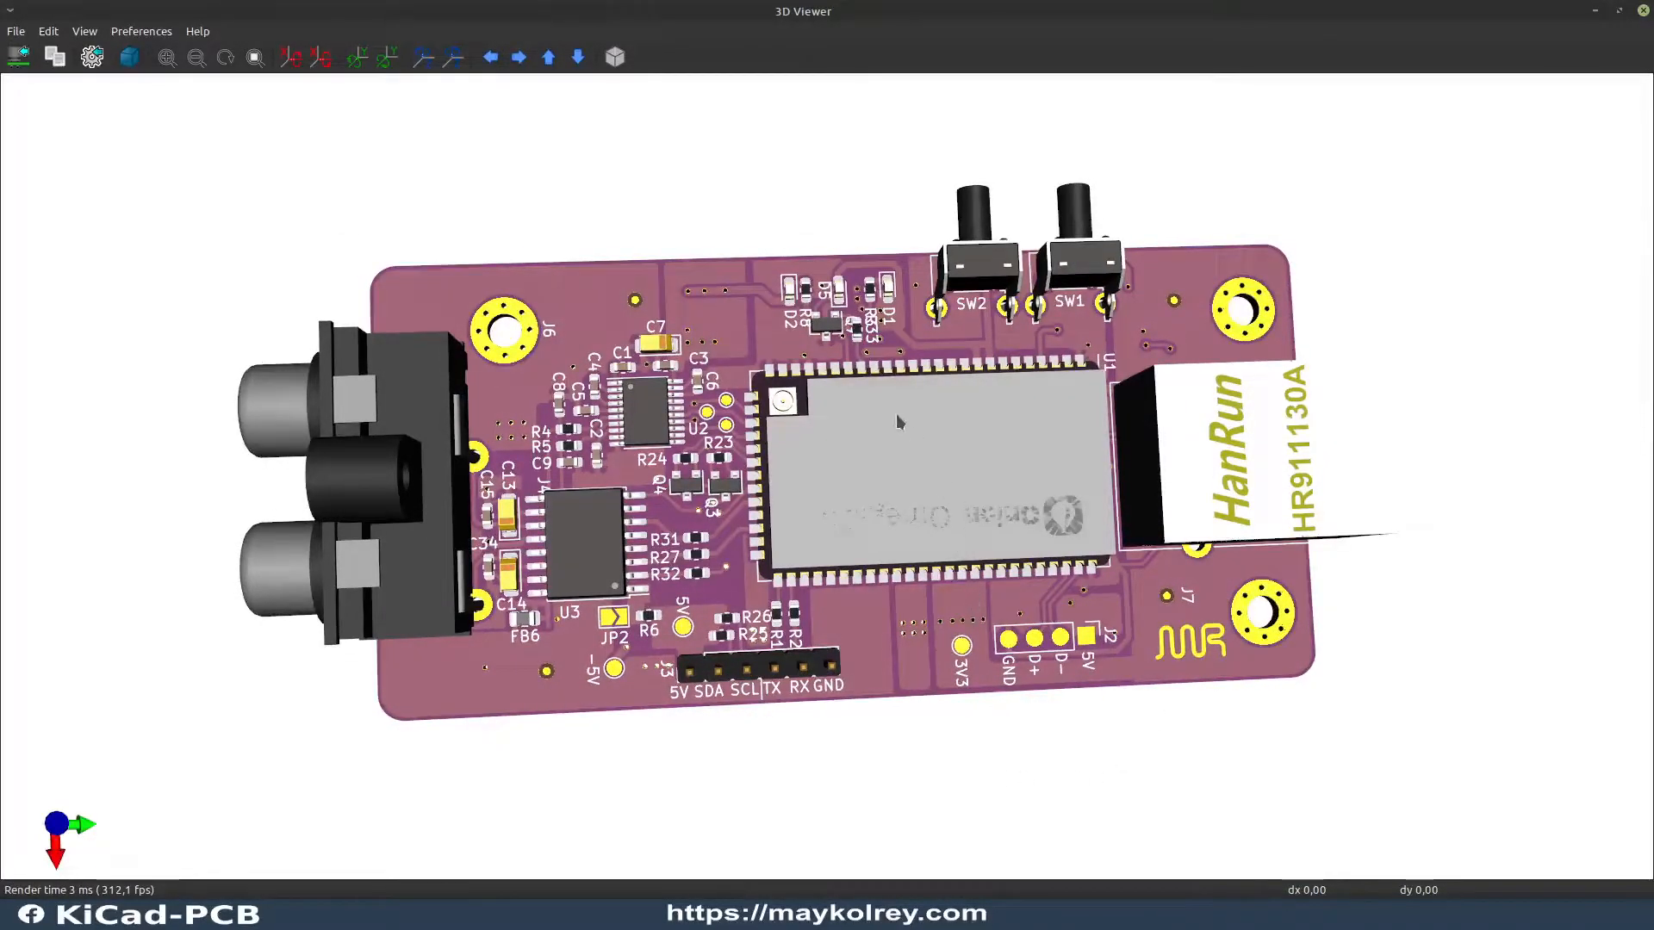
Step: Adjust the solder mask color to a bluish purple, RGB 81, 68, 100
left_click_drag(975, 524, 758, 344)
scroll(994, 491, "up", 2)
scroll(995, 498, "down", 2)
left_click_drag(989, 506, 1214, 433)
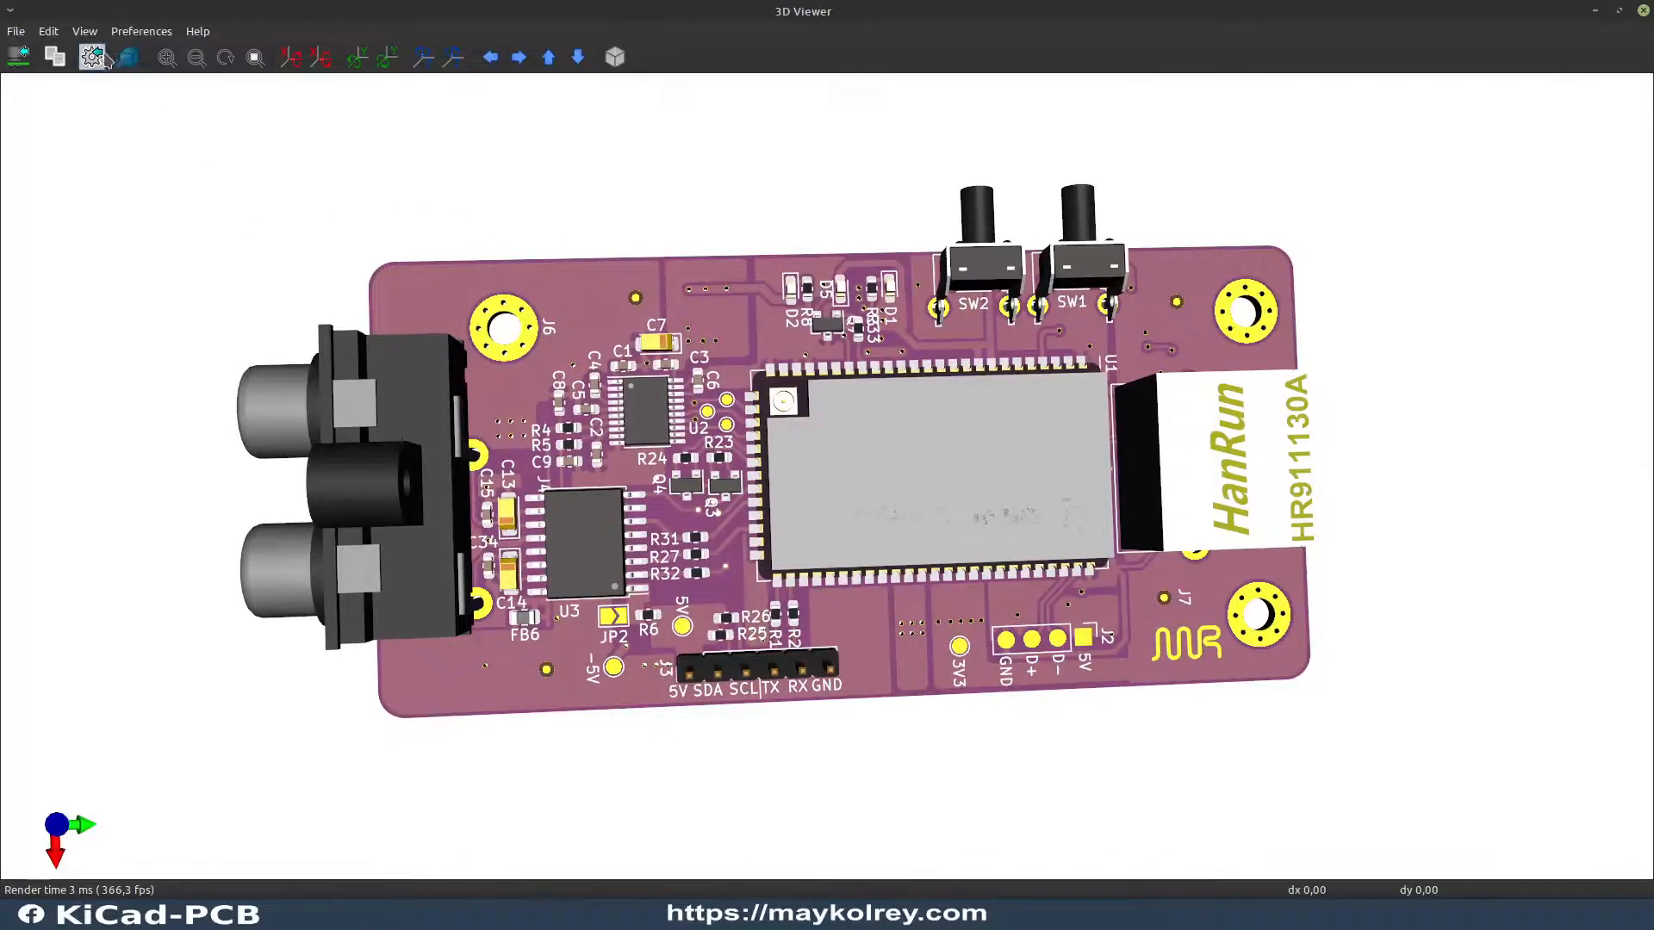
left_click(138, 33)
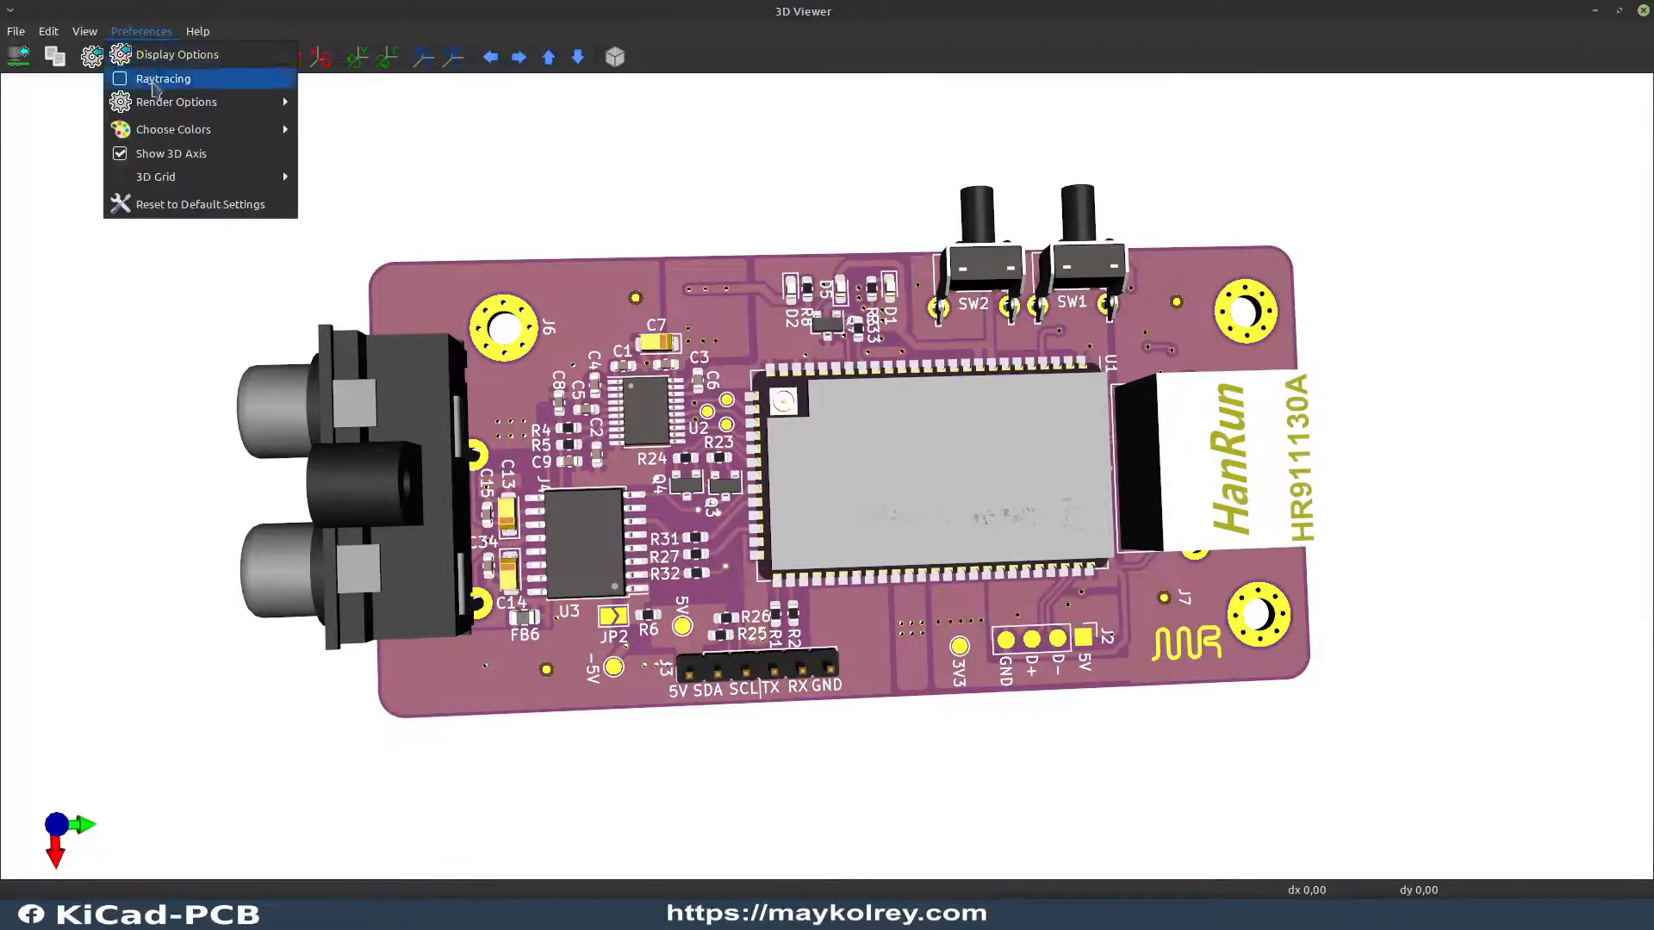
mouse_move(188, 131)
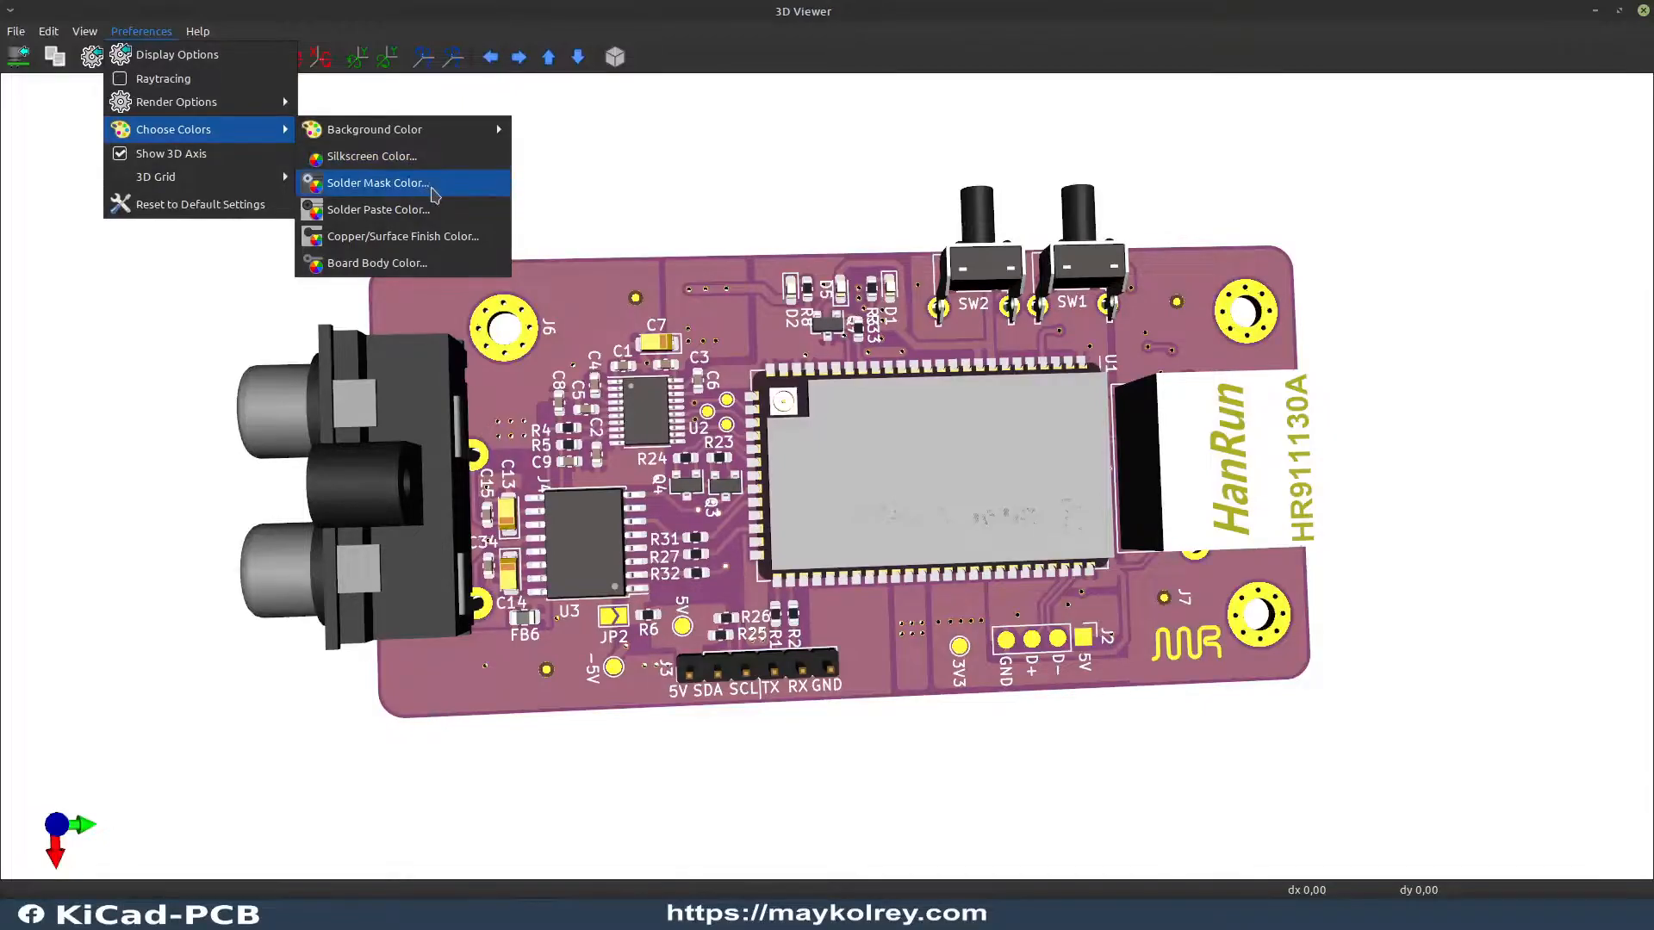
left_click(432, 190)
mouse_move(1010, 474)
left_mouse_down()
mouse_move(1010, 432)
mouse_move(976, 471)
left_mouse_up()
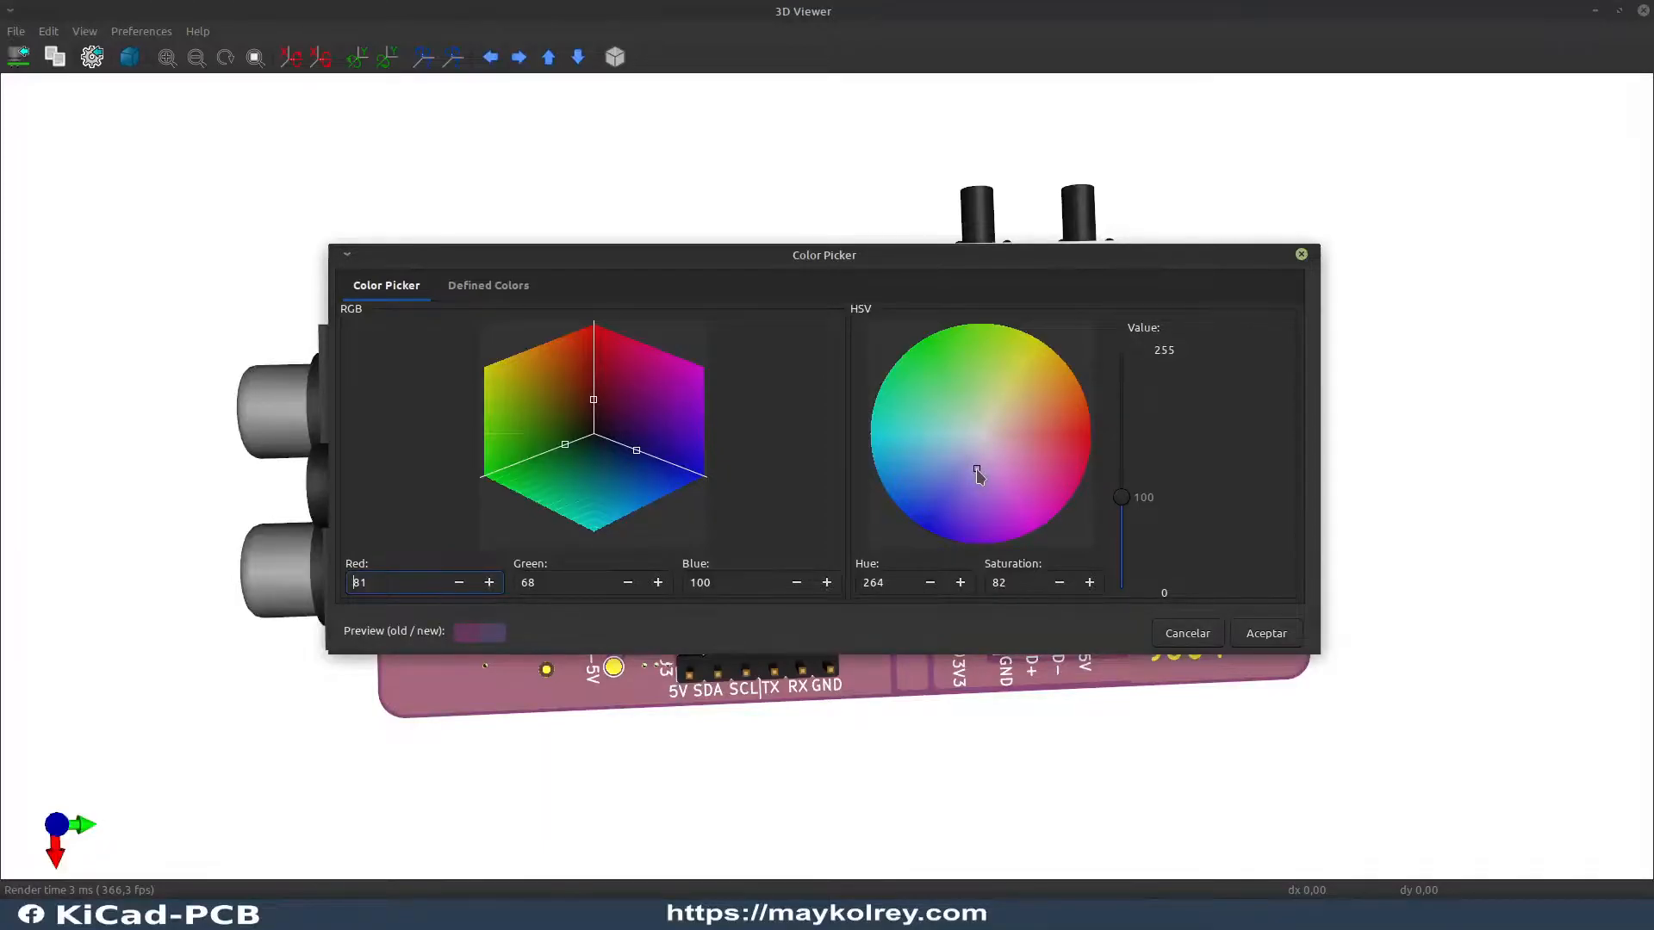
left_click(1273, 639)
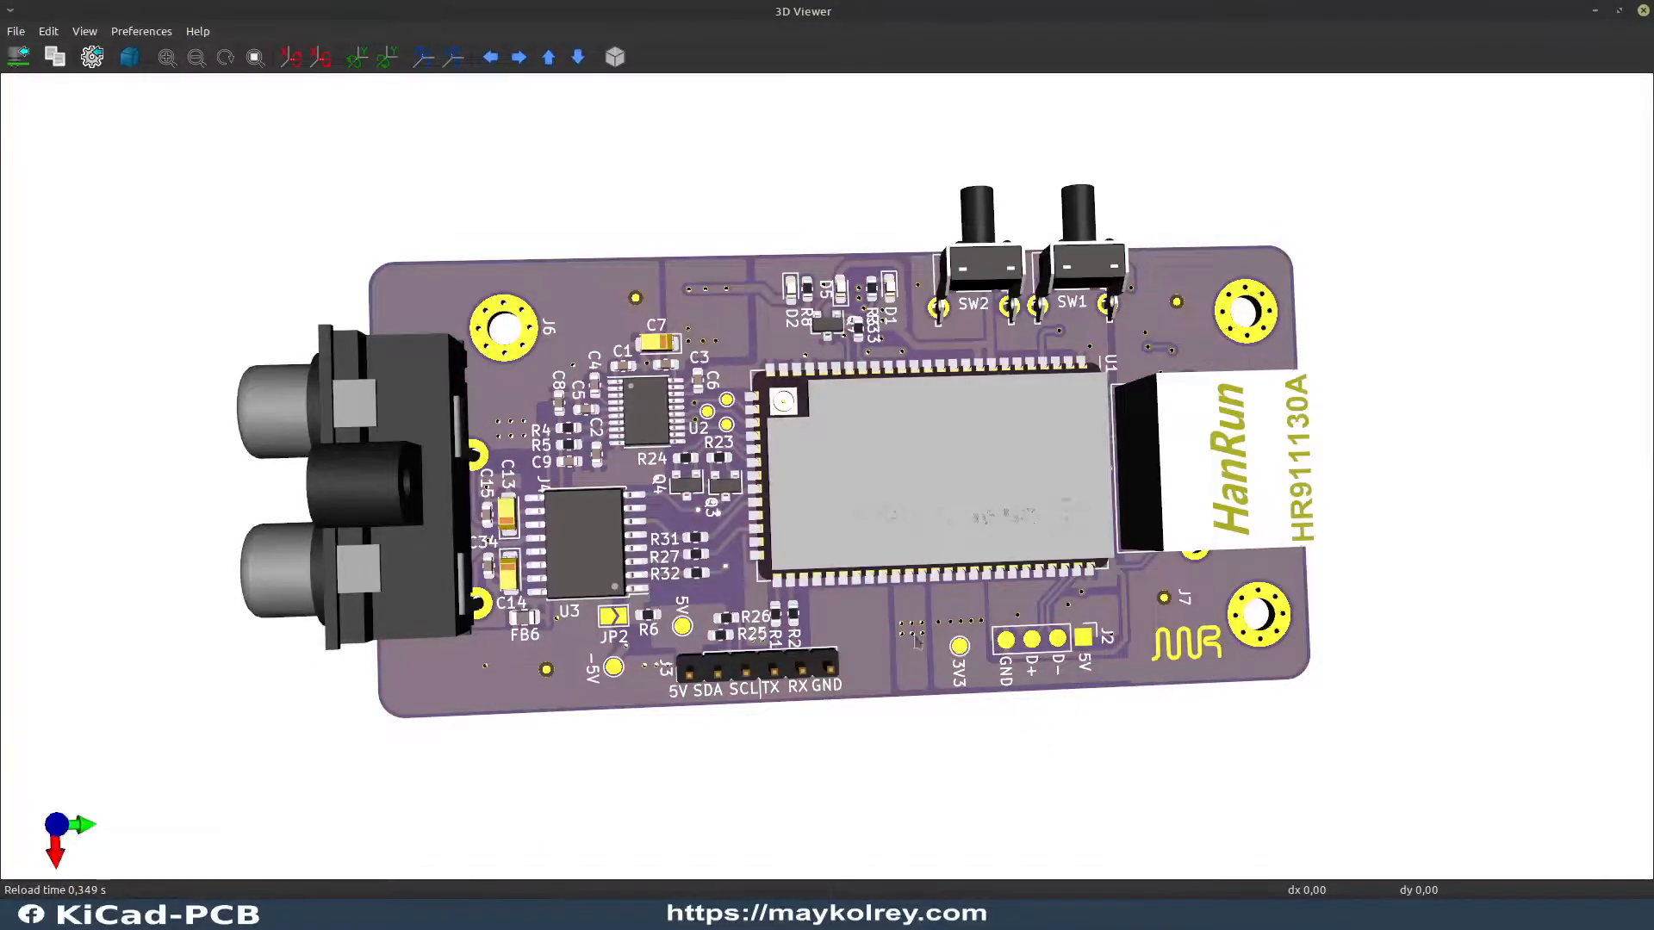
Step: Switch the 3D view of the purple board to the Top View
left_click_drag(951, 407, 953, 443)
left_click_drag(726, 392, 759, 408)
right_click(808, 213)
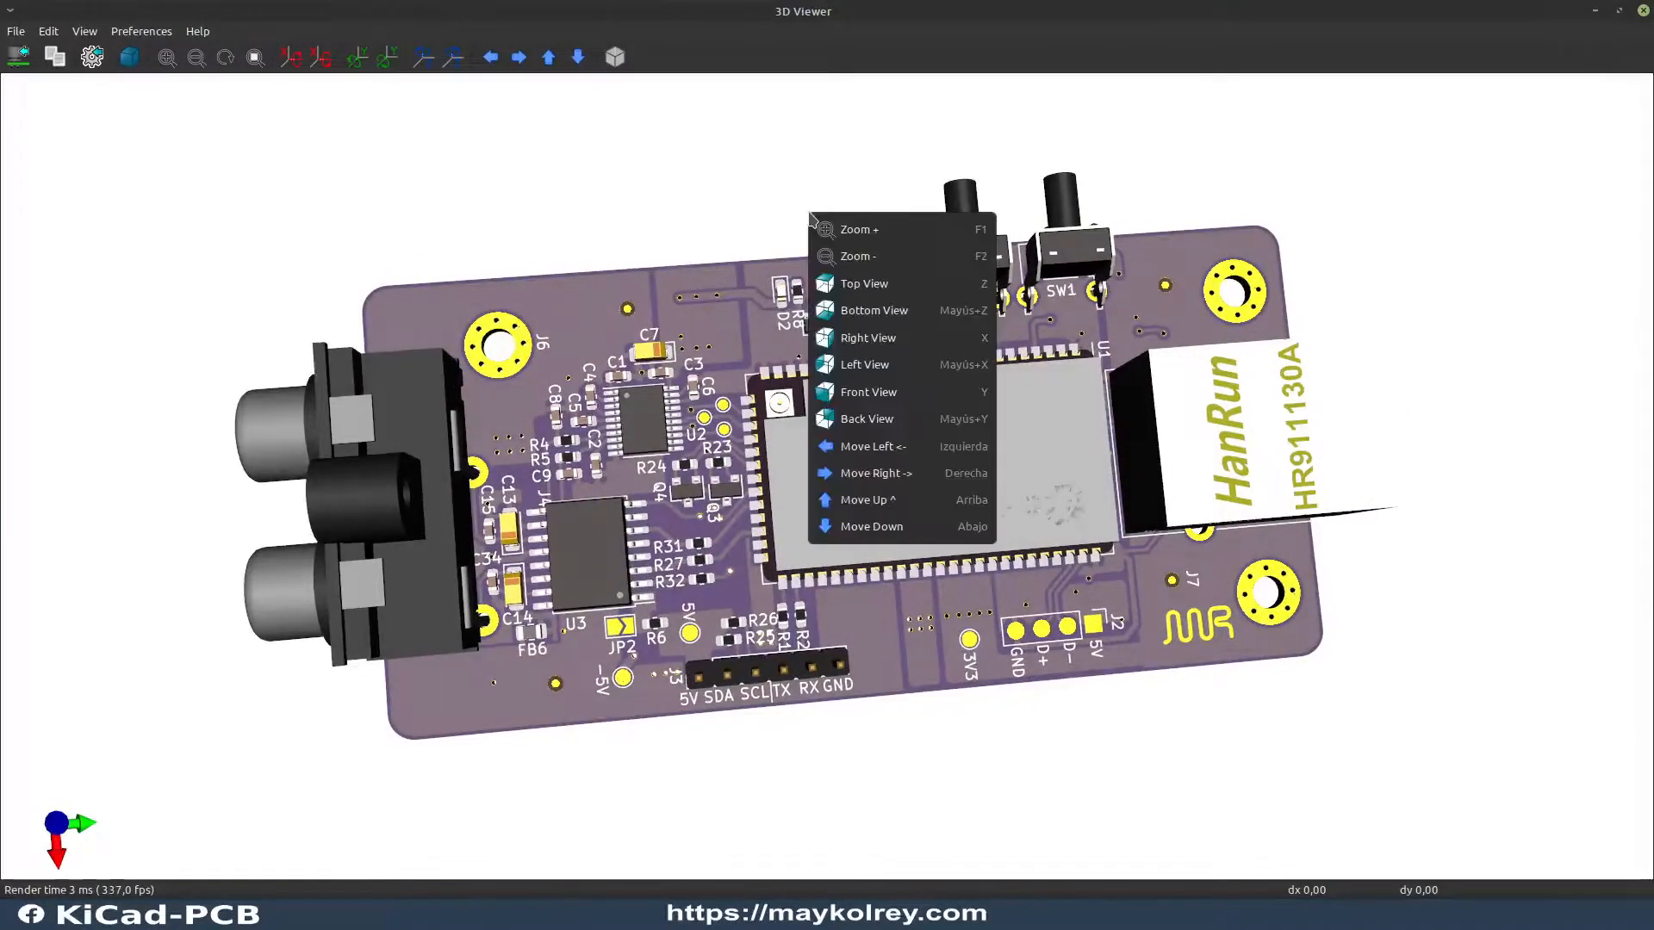
left_click(905, 284)
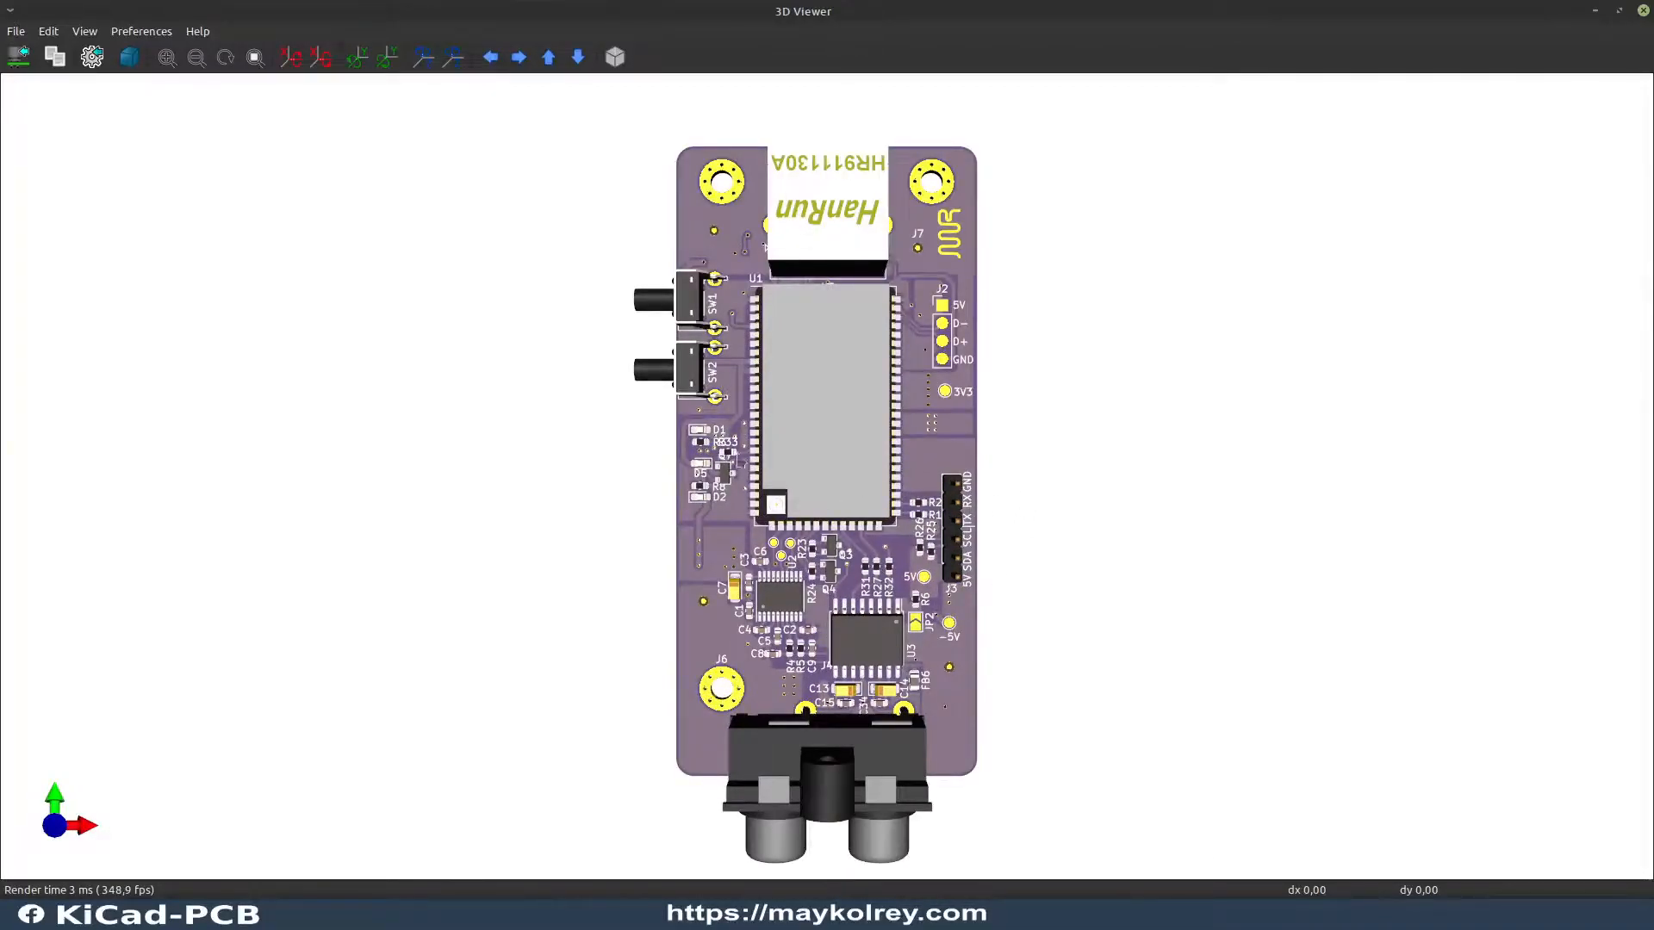
right_click(426, 457)
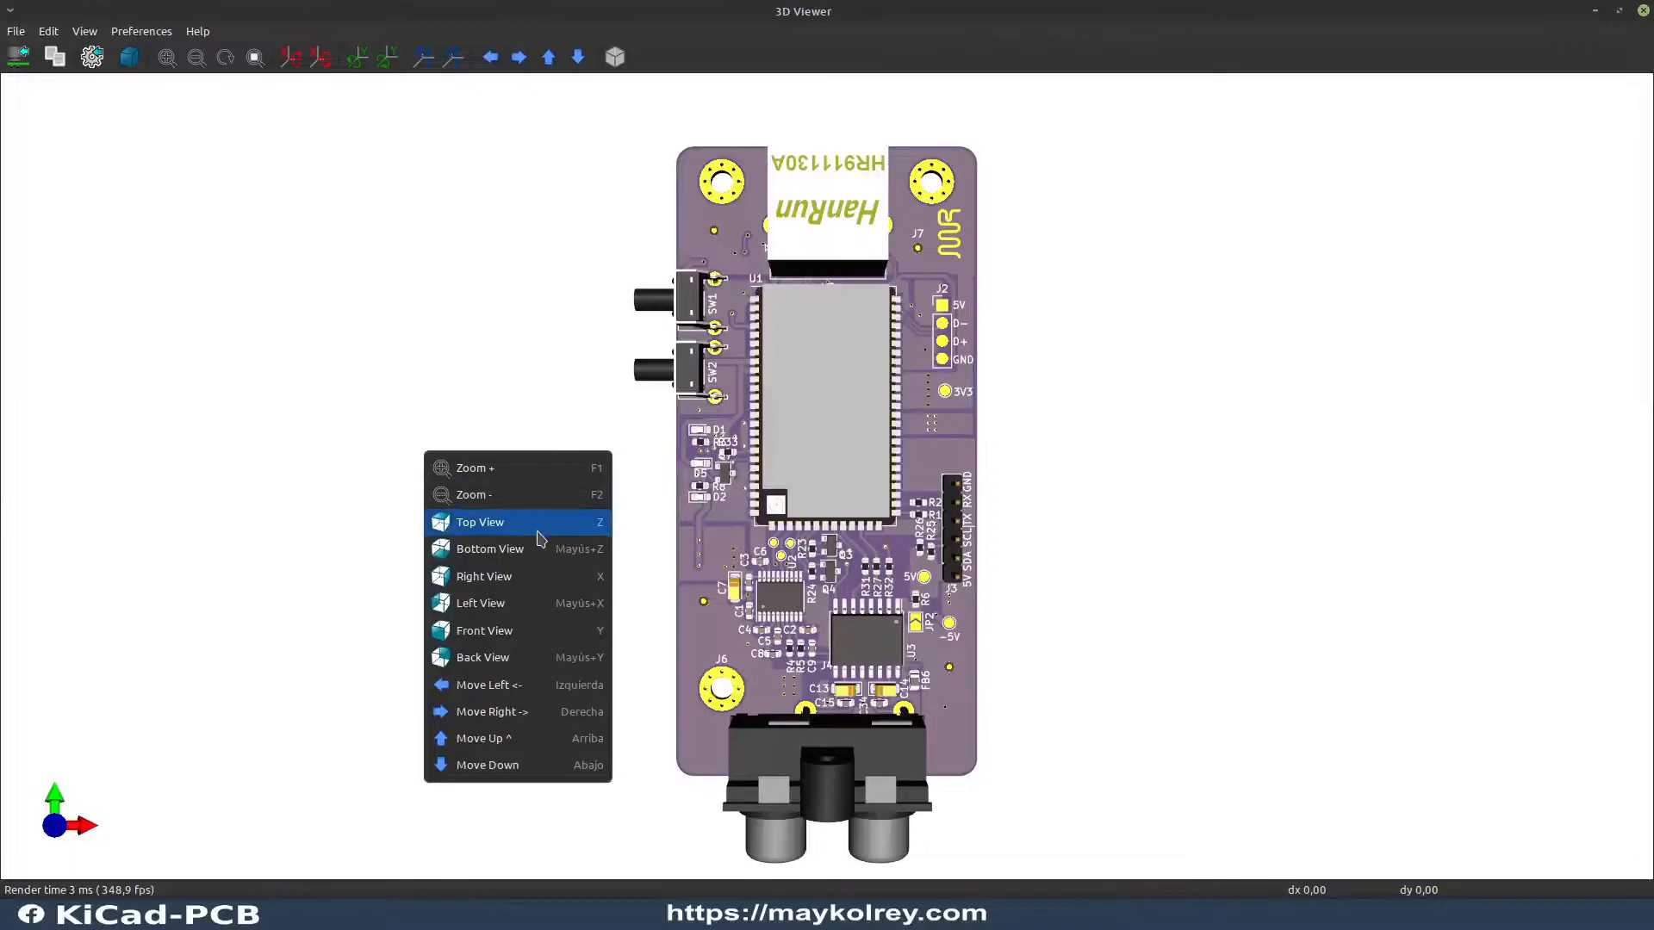
left_click(522, 527)
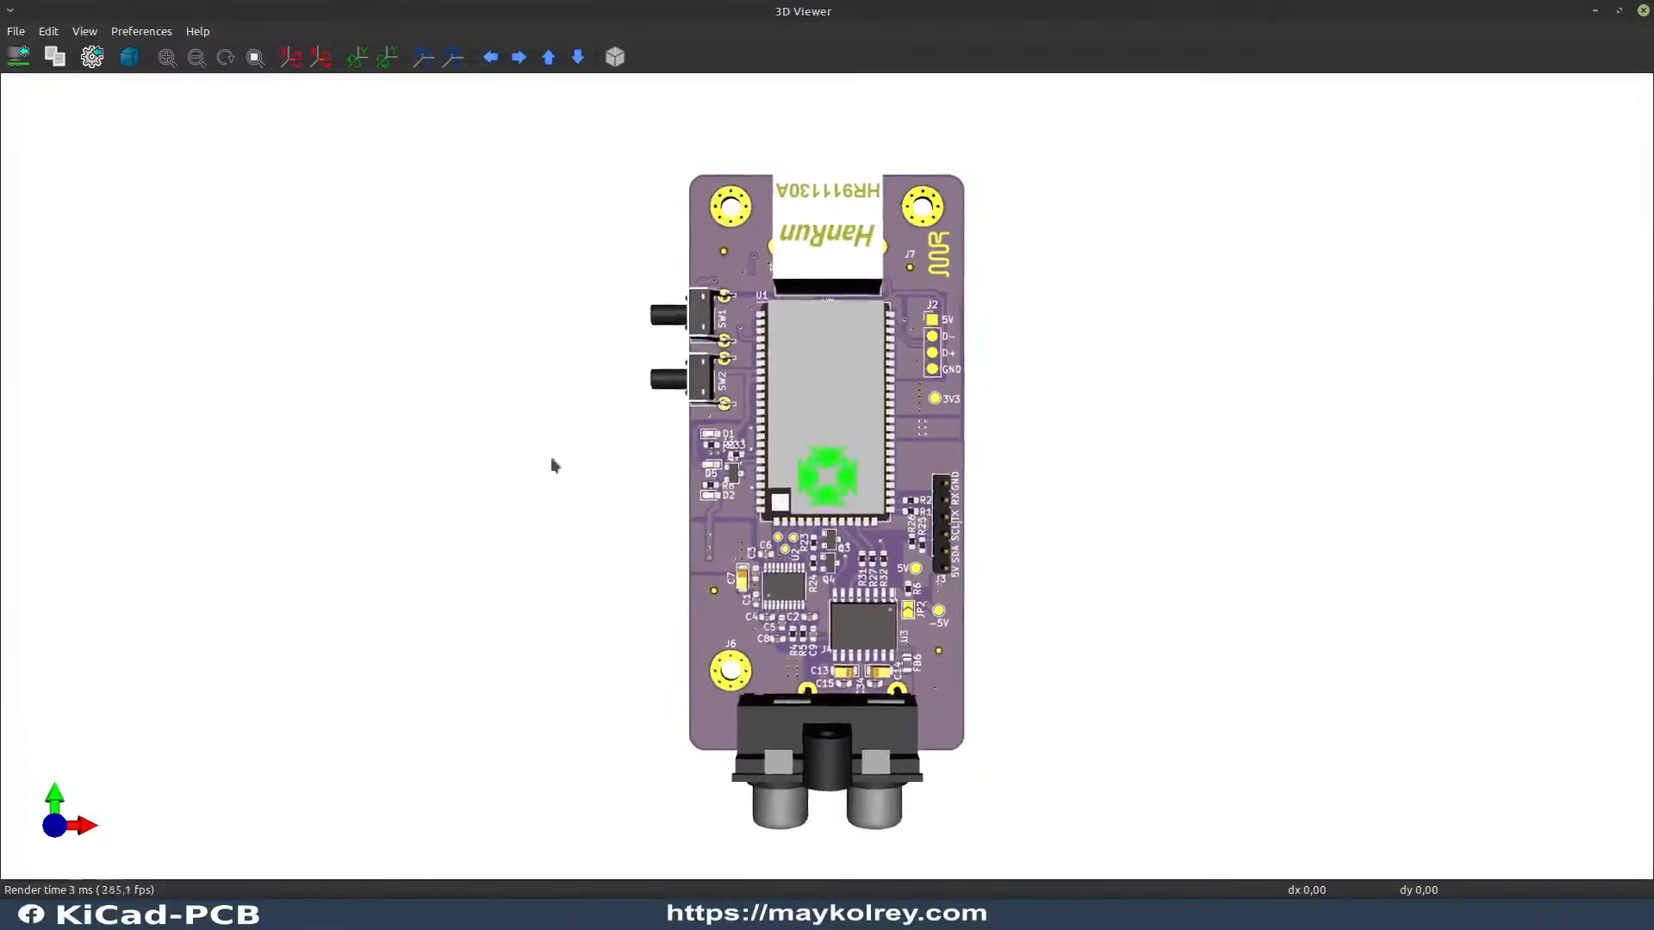
Step: Turn on orthographic projection for the top view, keeping the whole board in sight
scroll(867, 642, "up", 2)
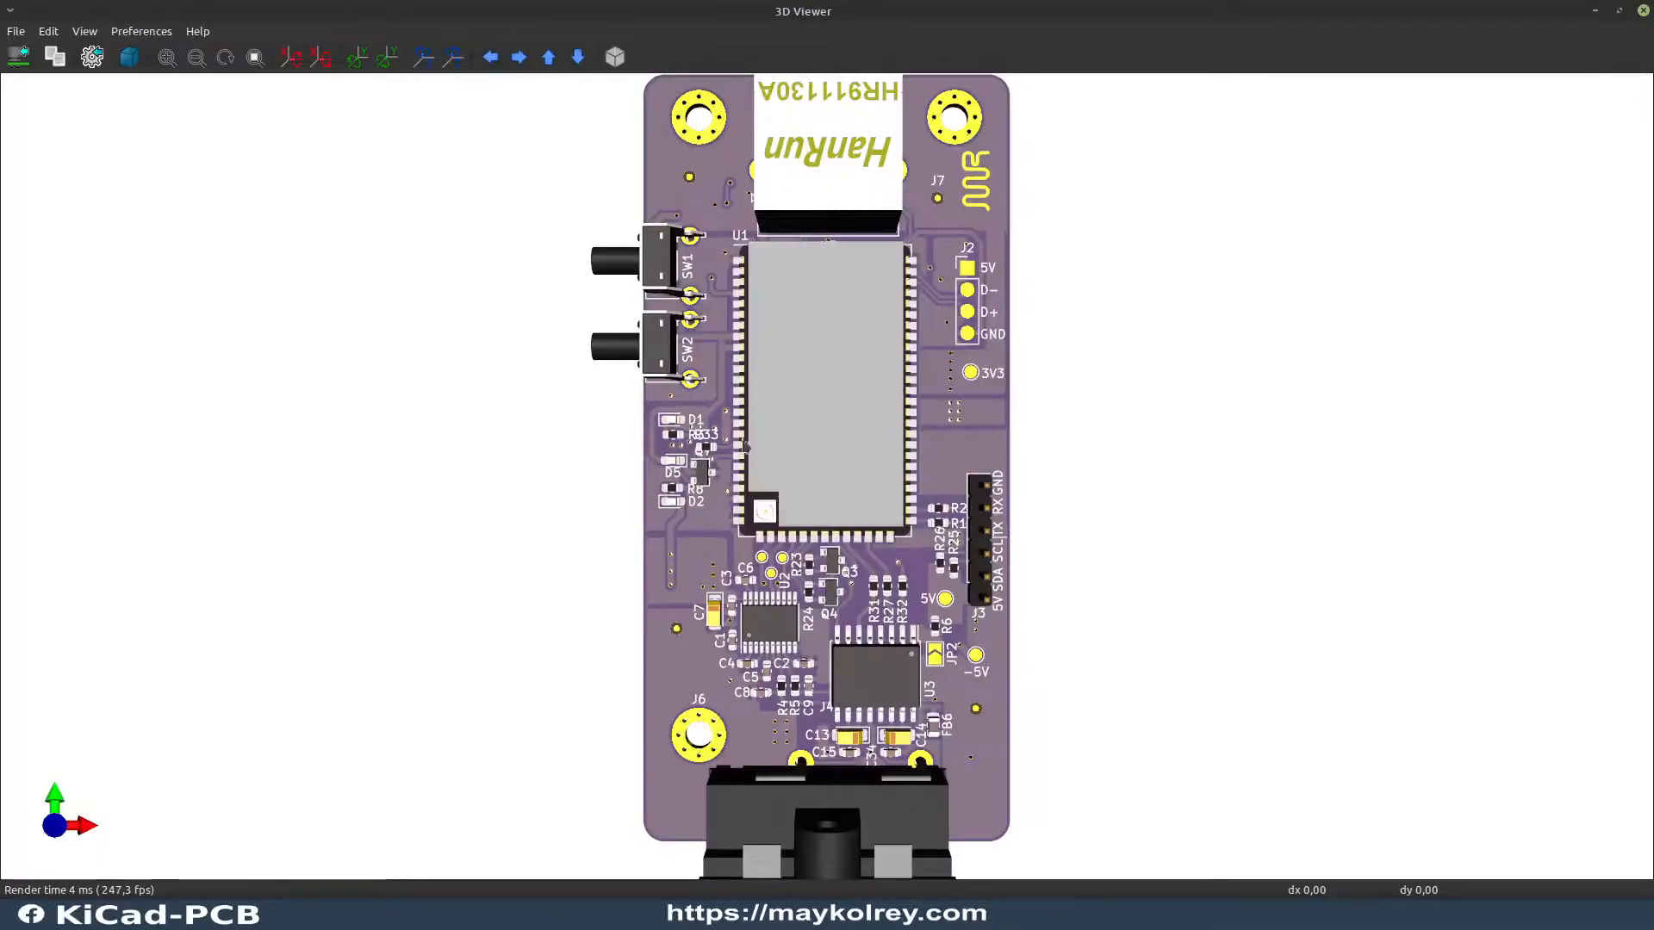
scroll(703, 311, "up", 2)
scroll(703, 312, "up", 1)
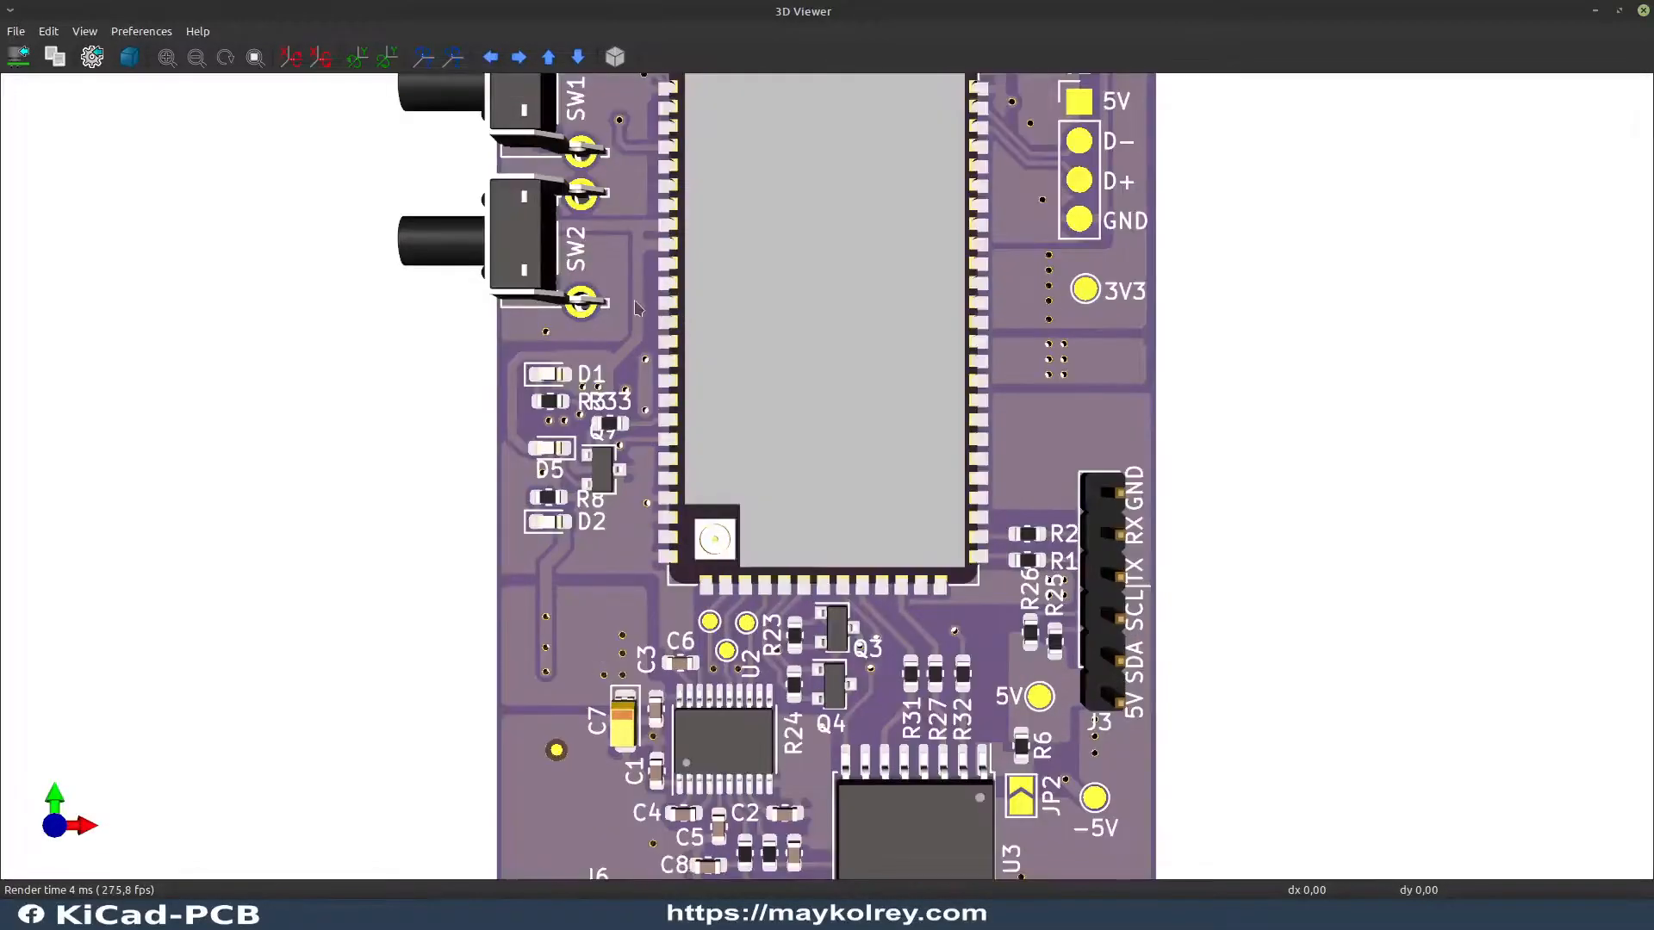
scroll(873, 792, "down", 3)
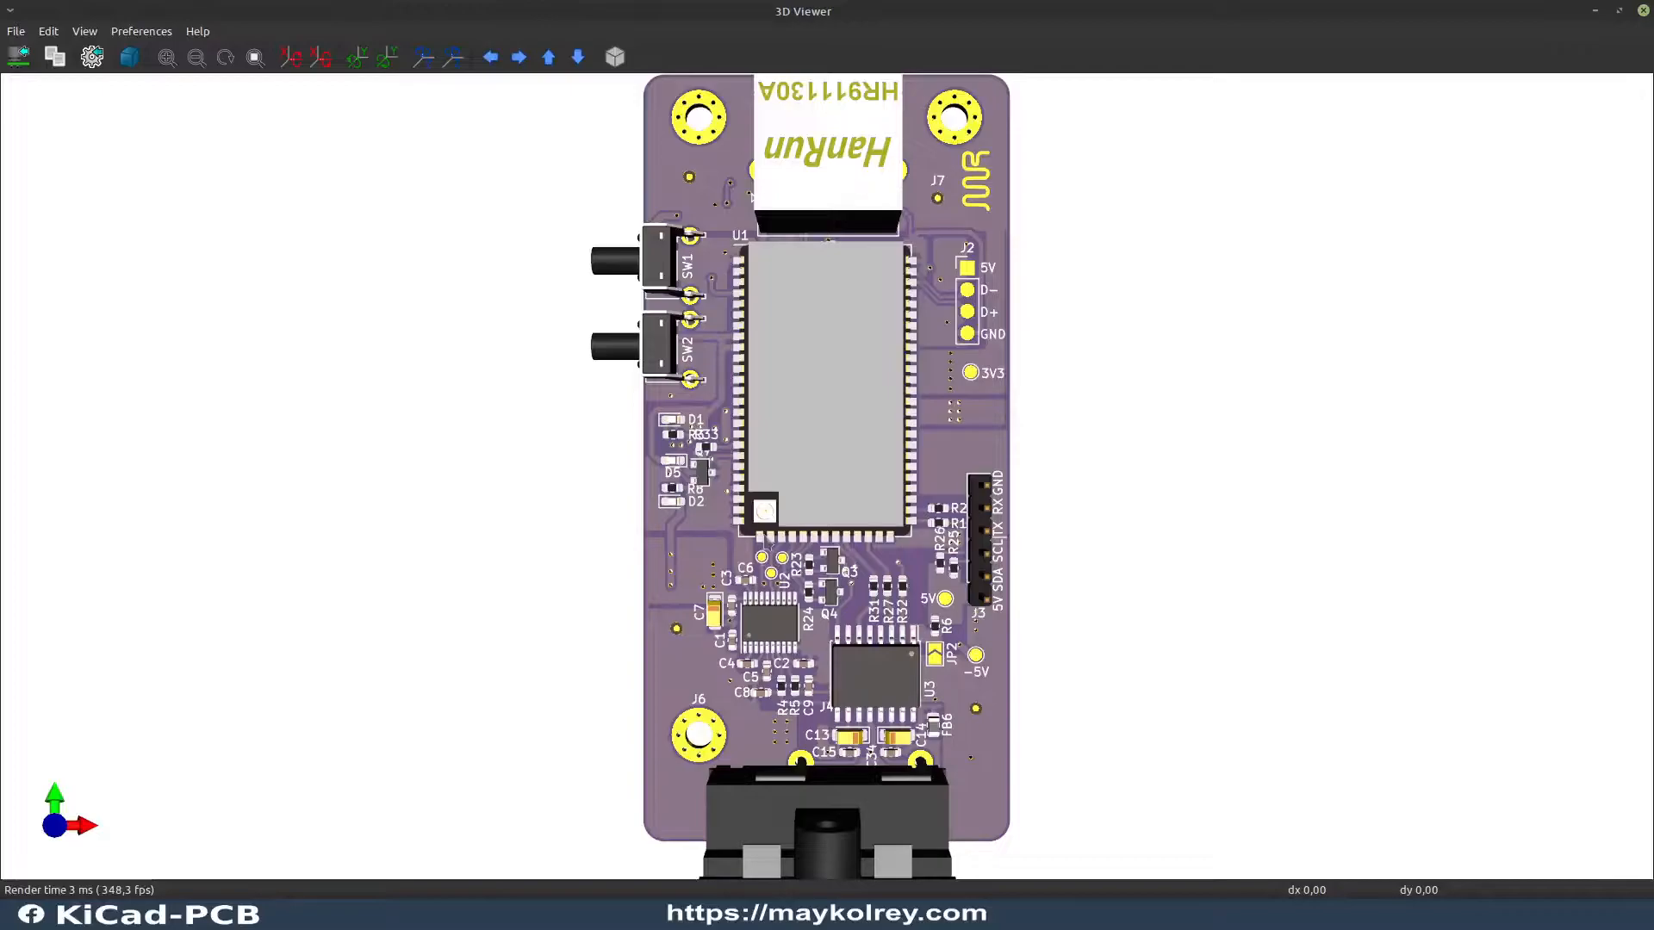
scroll(872, 386, "up", 1)
scroll(872, 379, "down", 3)
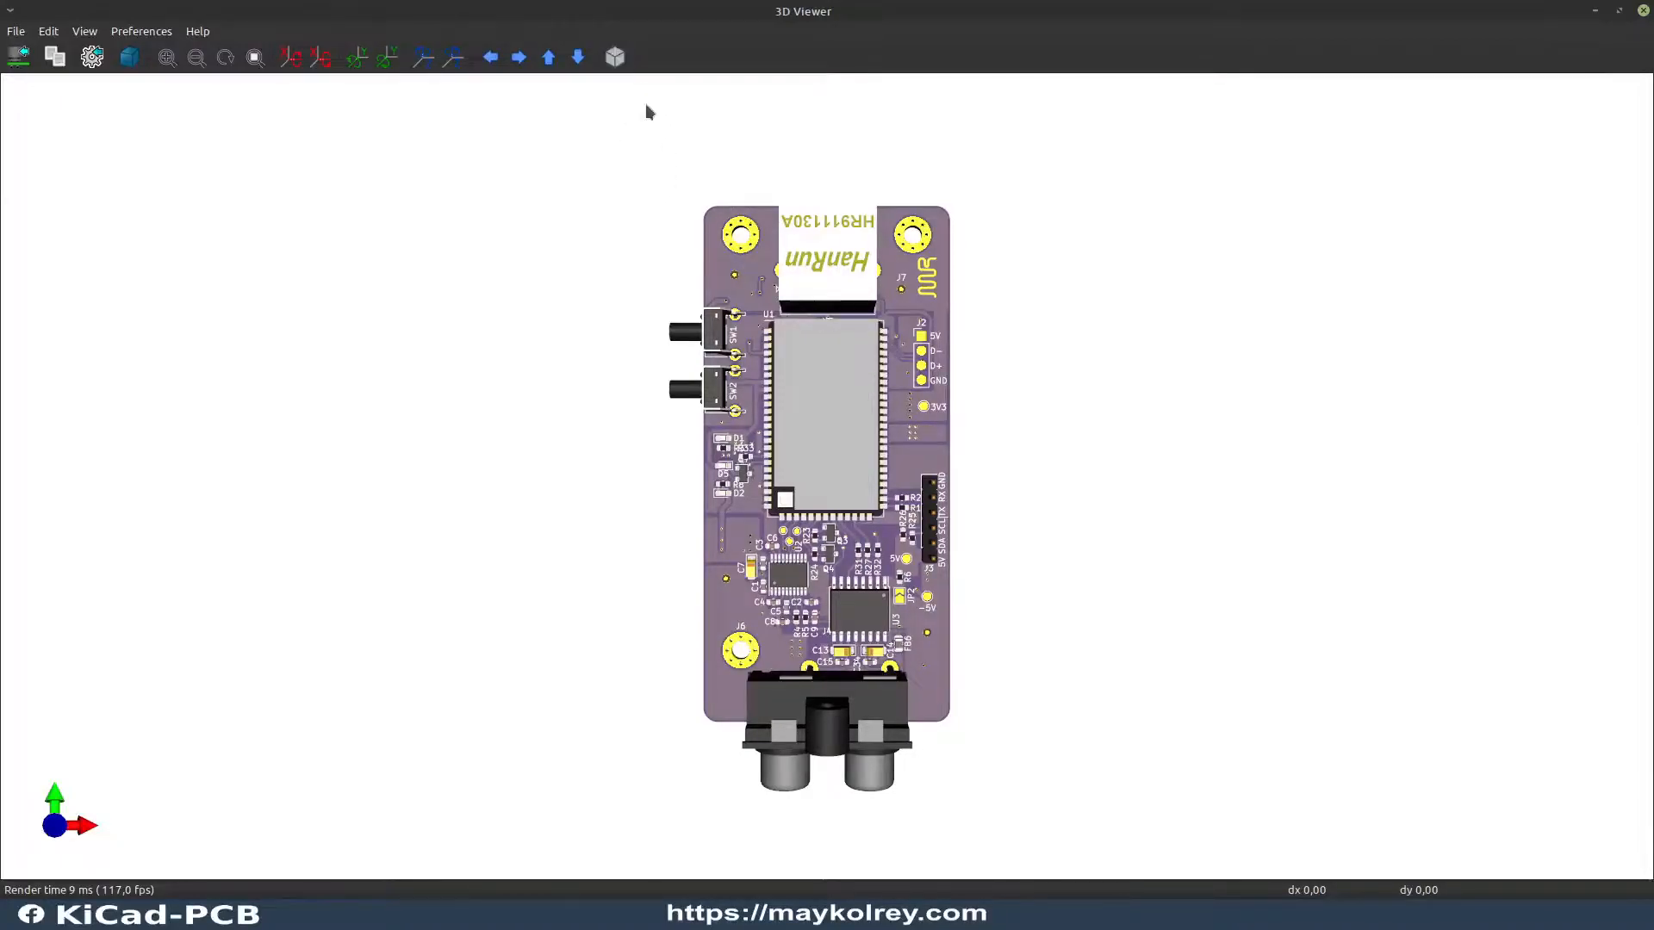
left_click(615, 56)
scroll(885, 435, "up", 1)
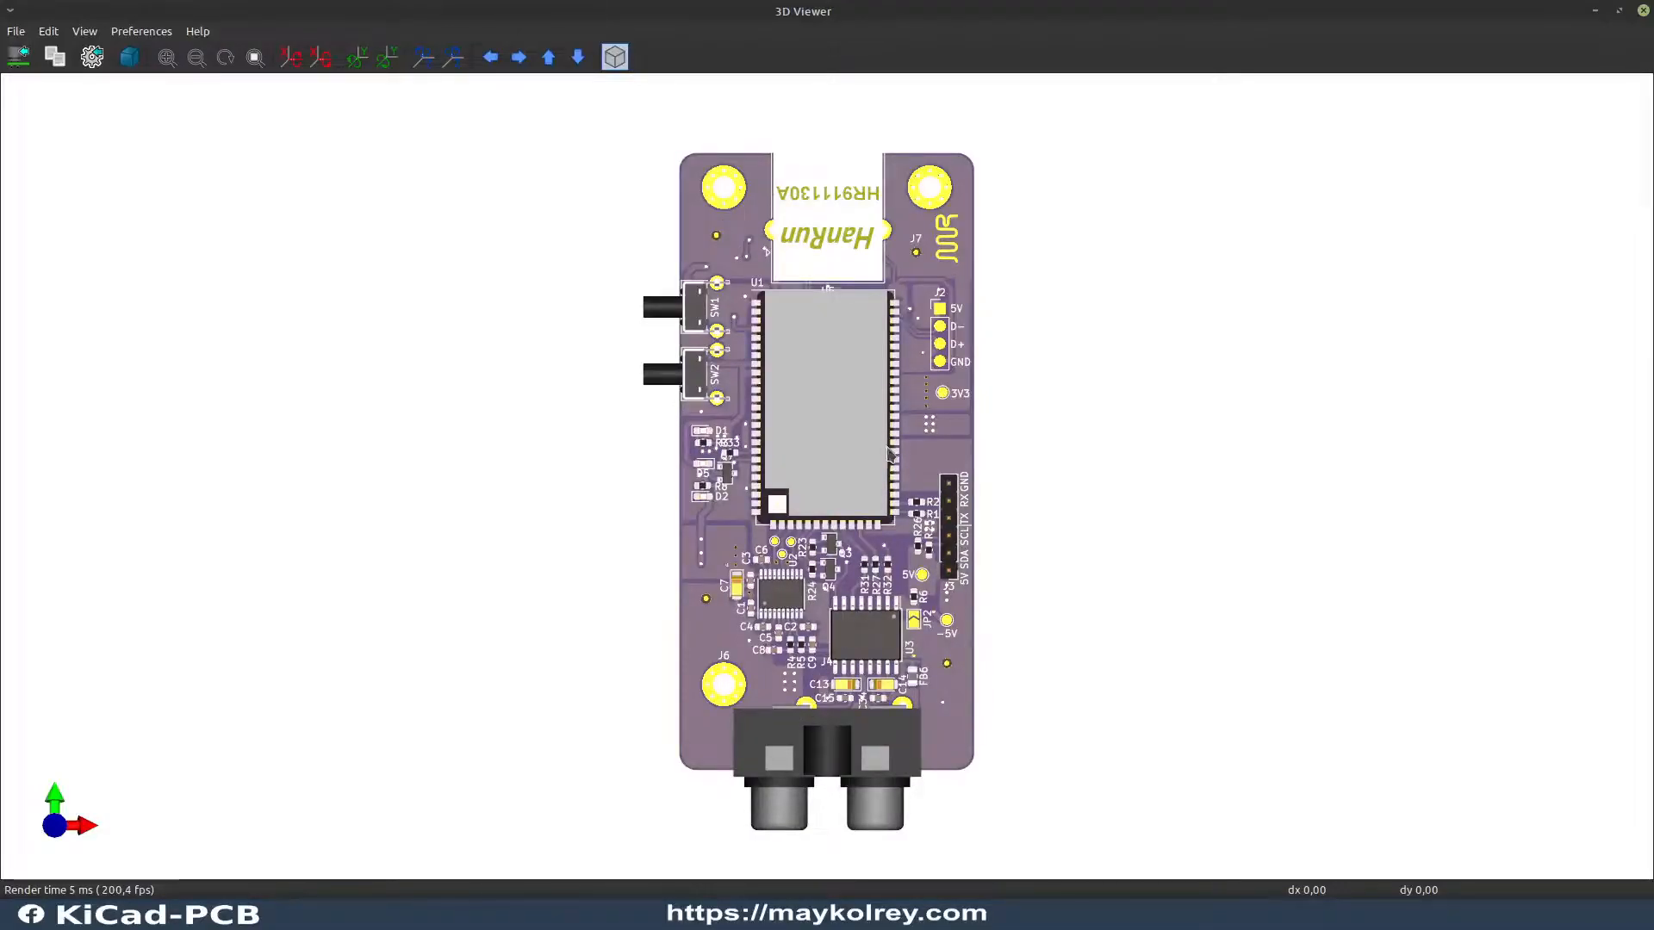
scroll(851, 803, "up", 1)
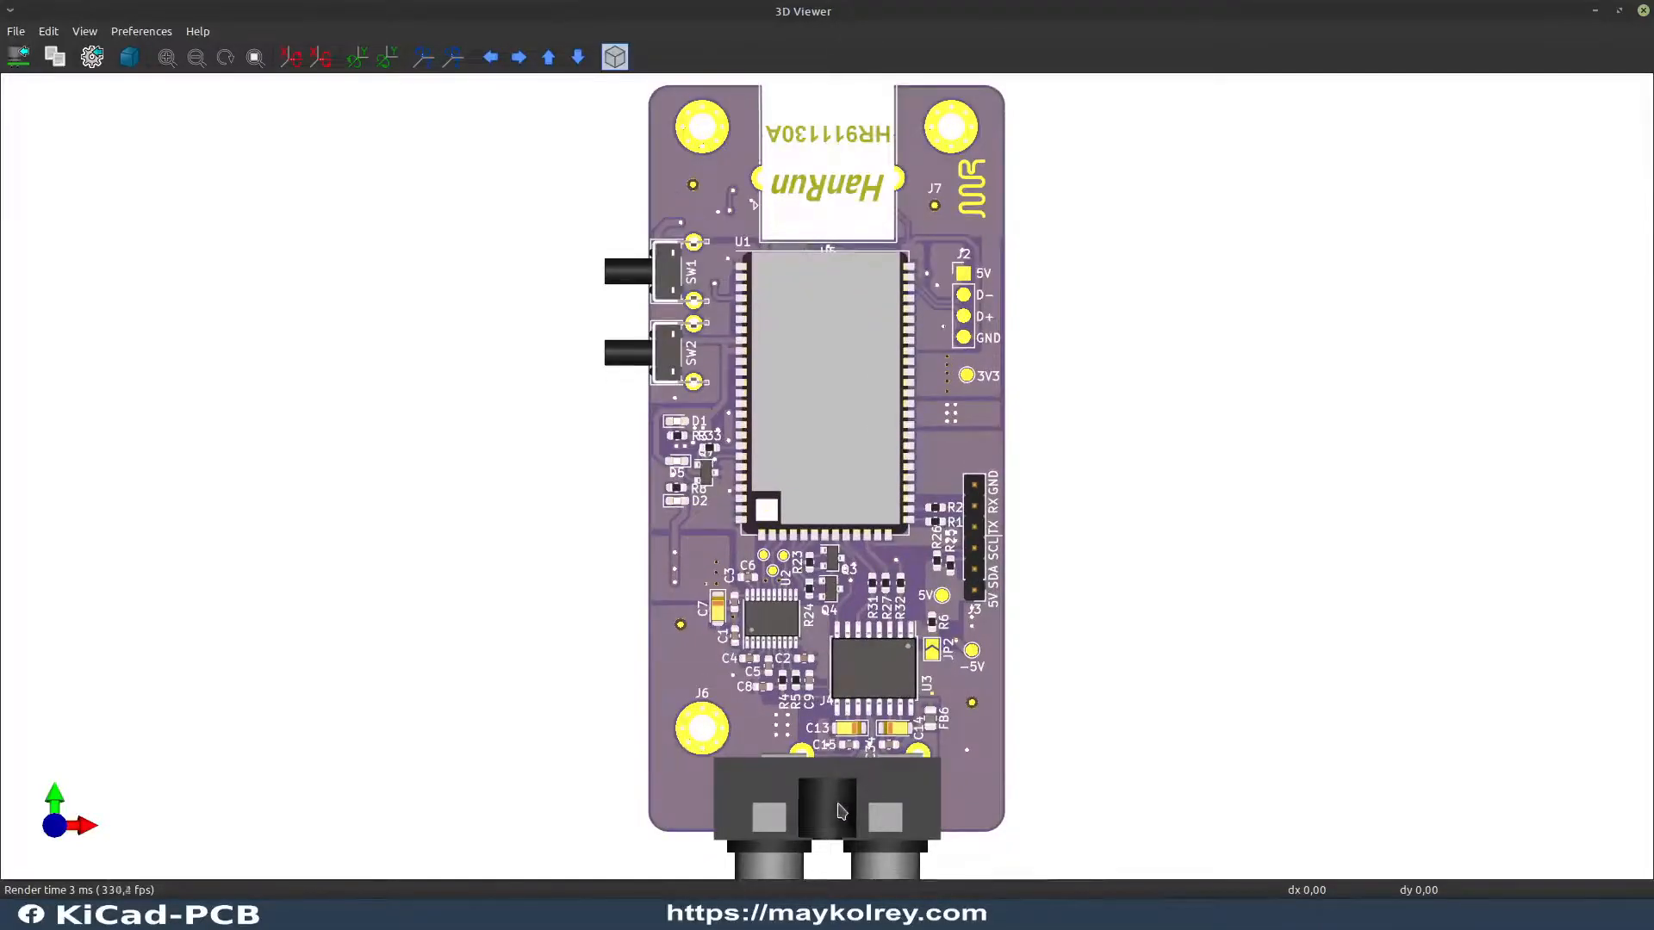
scroll(850, 804, "up", 1)
scroll(848, 805, "down", 2)
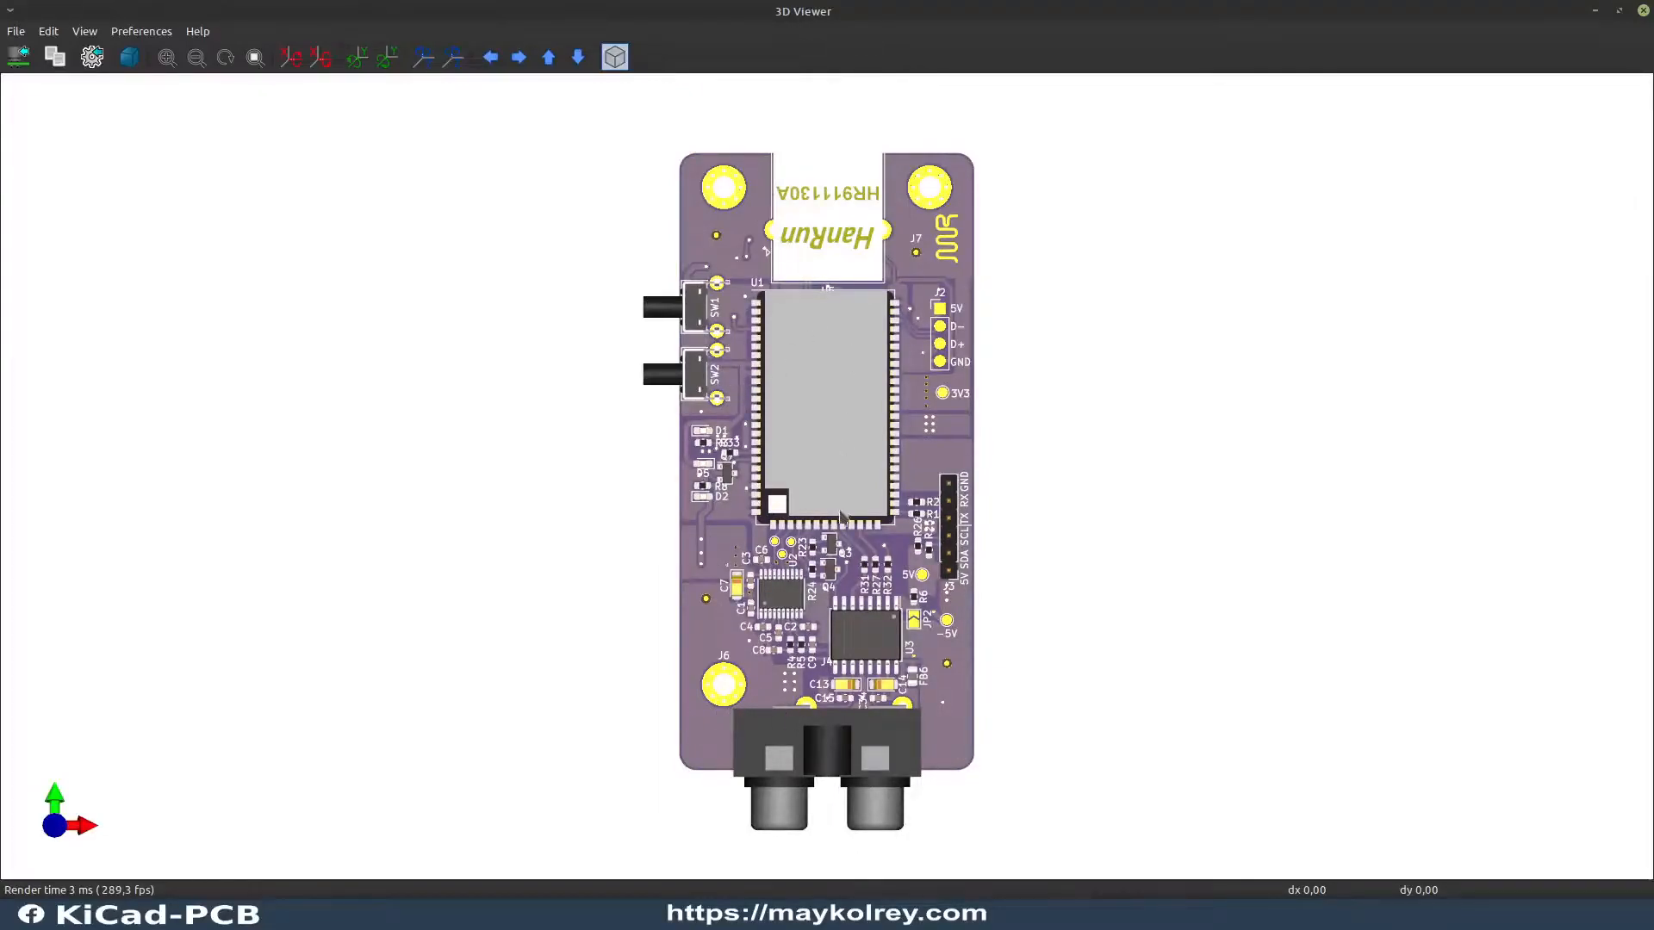
left_click_drag(852, 524, 758, 512)
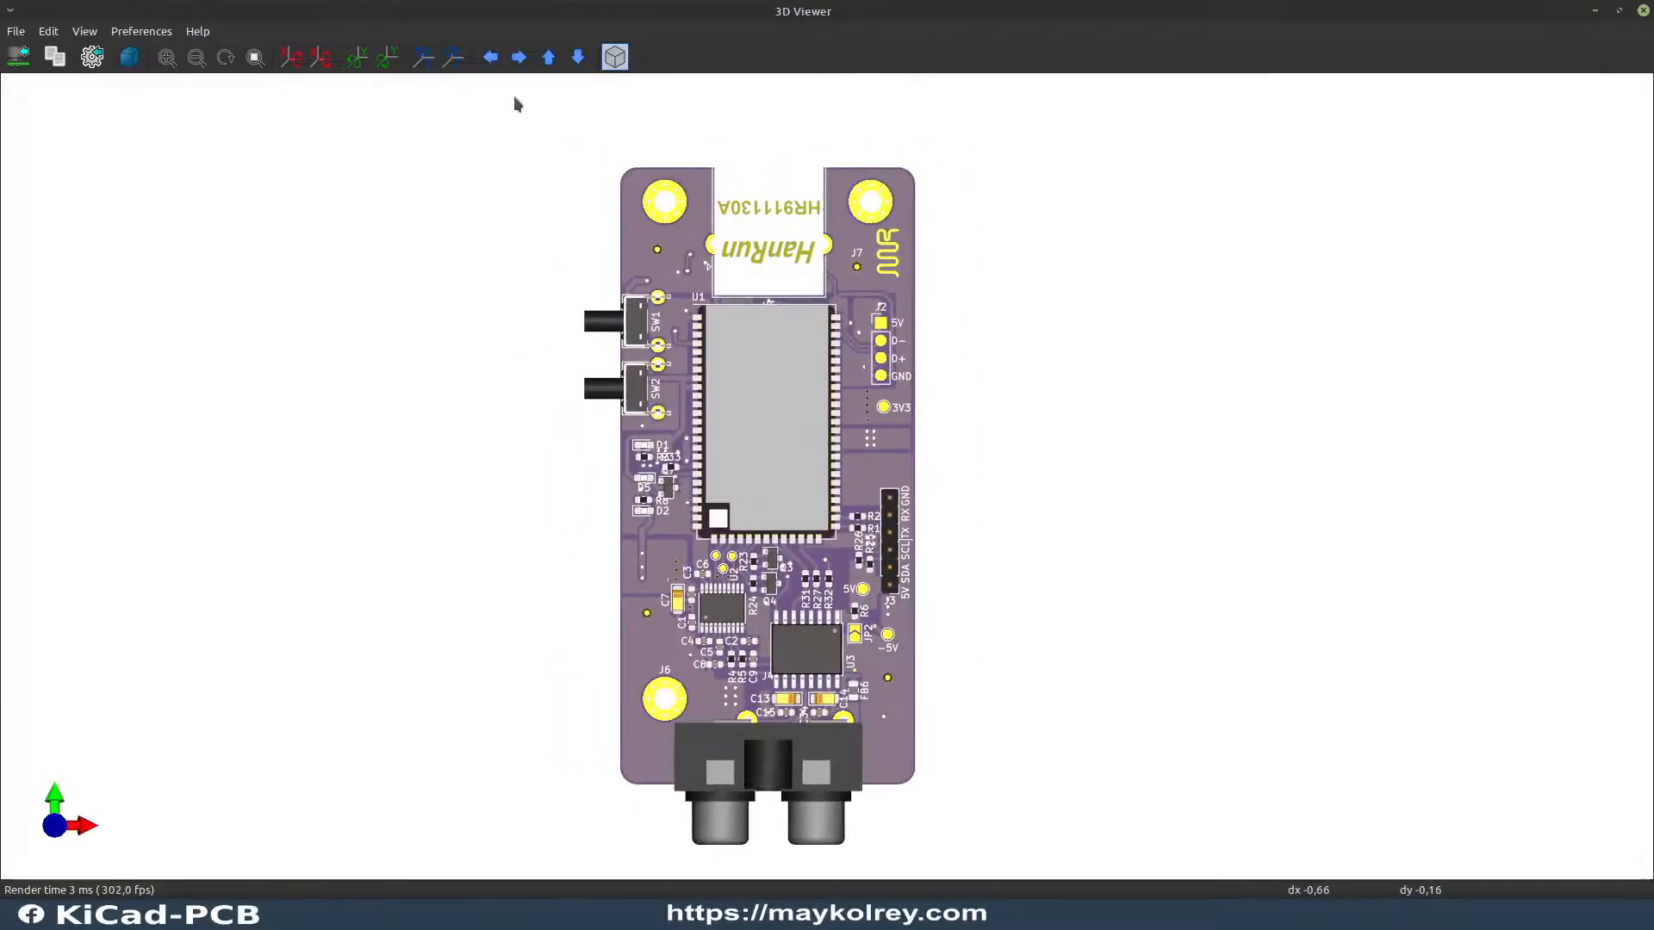
Step: Rotate the board in the top view until it lies horizontally with the Ethernet connector facing right, and enlarge it to fill the view
left_click(422, 67)
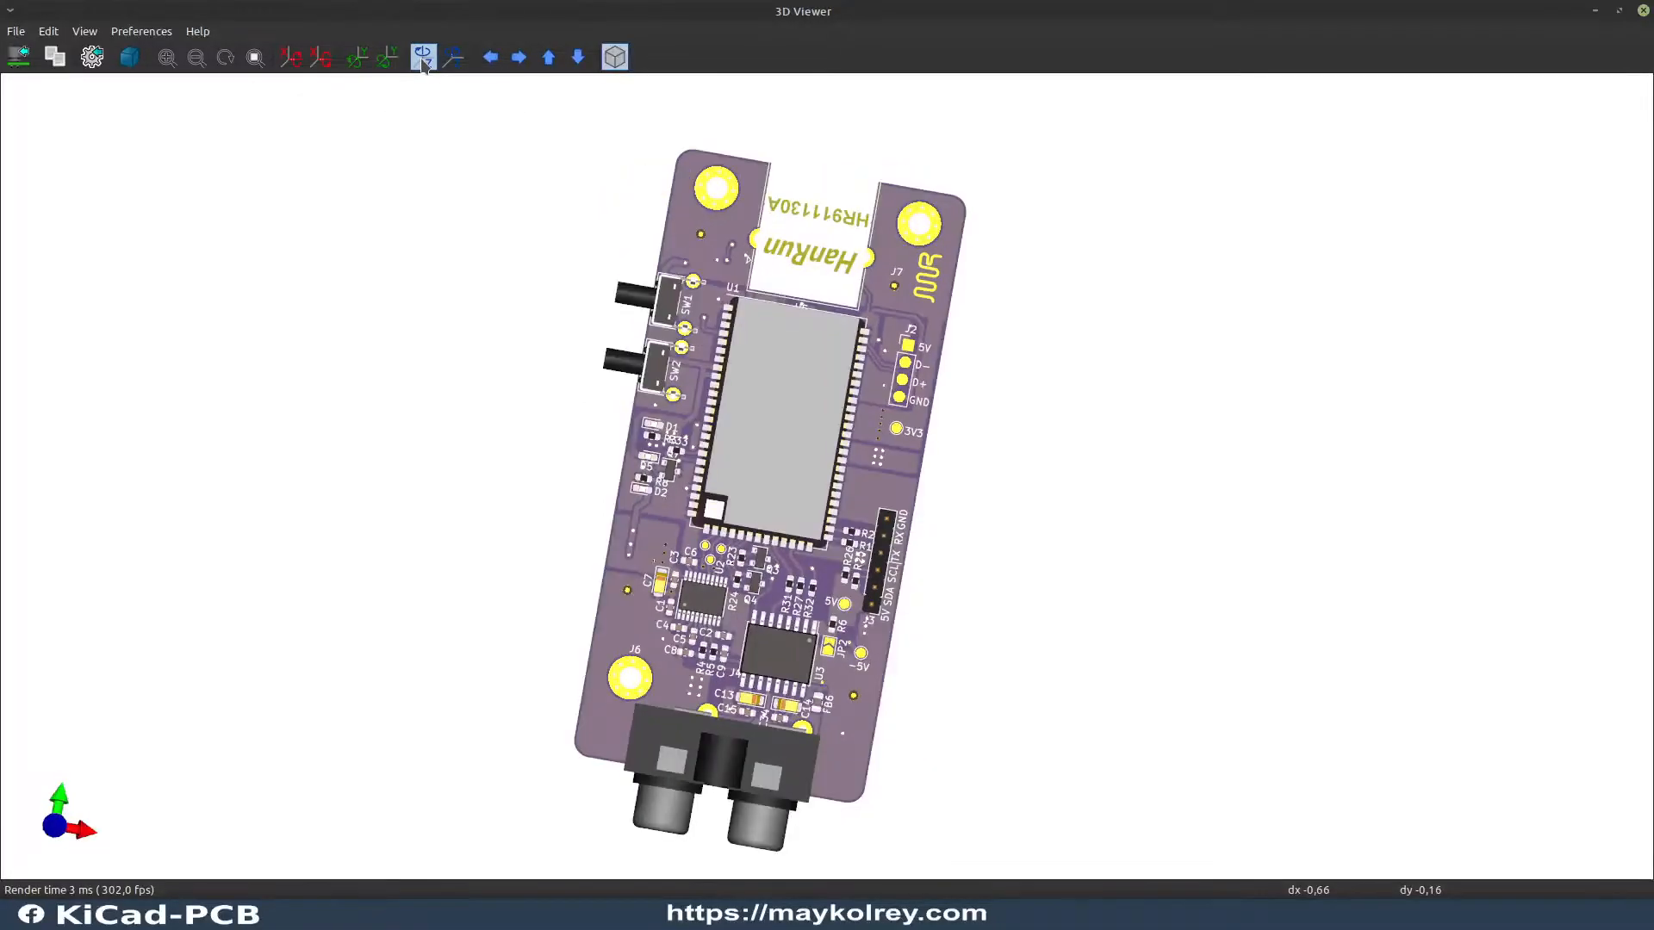
left_click(423, 68)
left_click(423, 68)
left_click(423, 68)
left_click(423, 68)
left_click(423, 68)
left_click(423, 68)
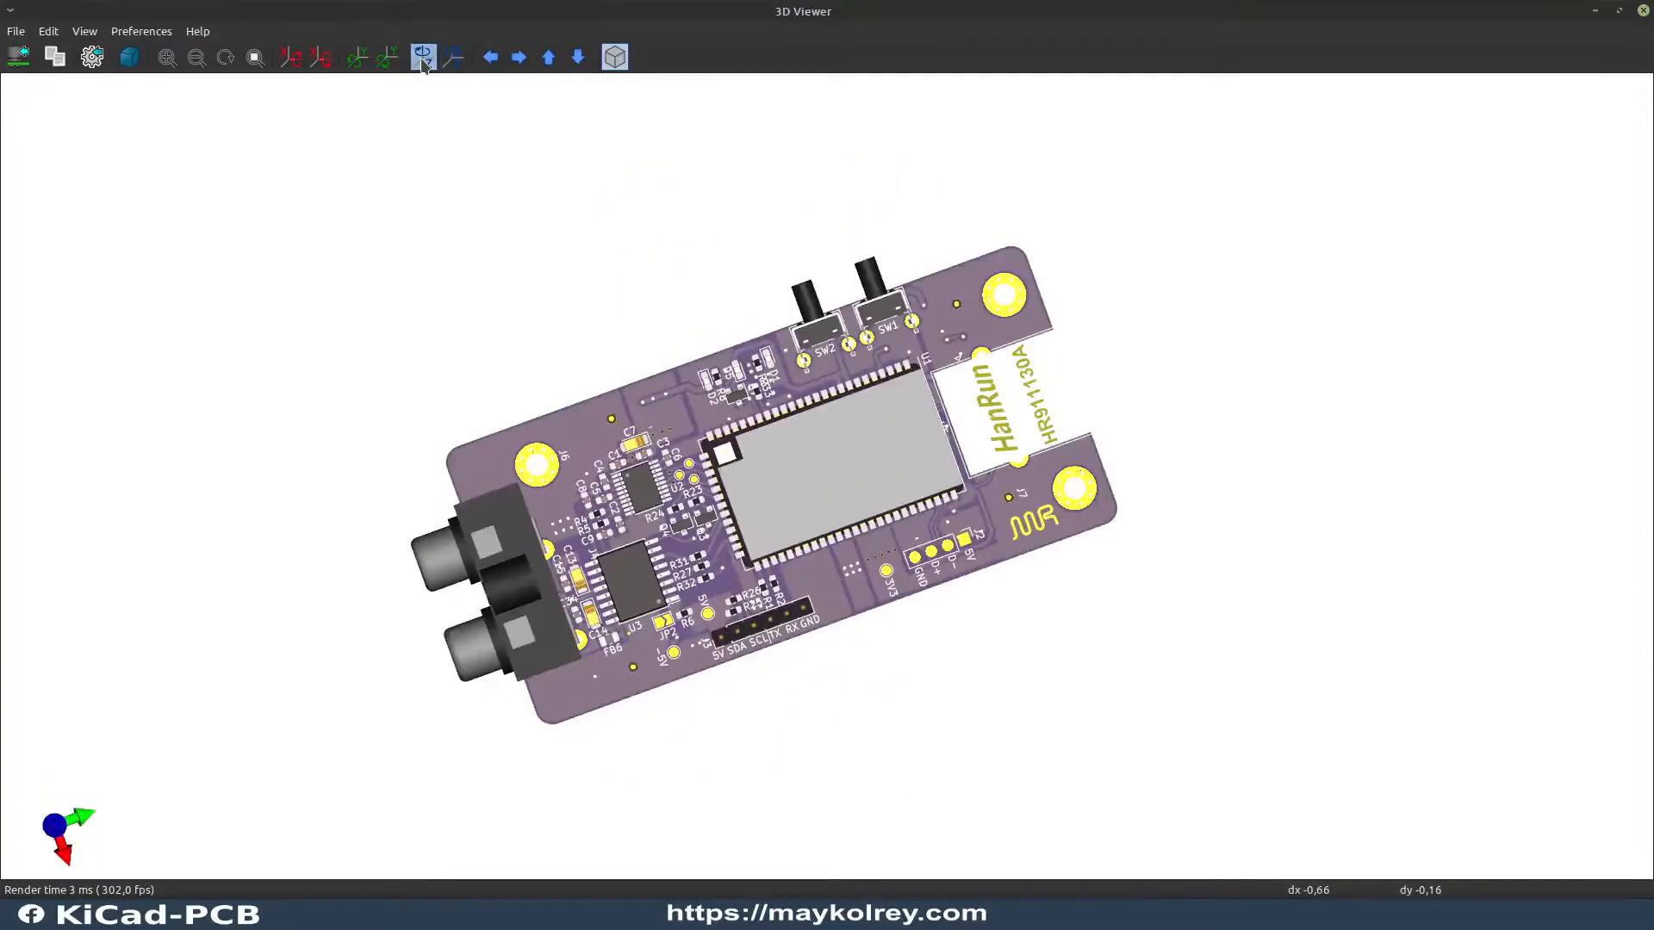
left_click(423, 68)
left_click(423, 68)
scroll(861, 472, "up", 3)
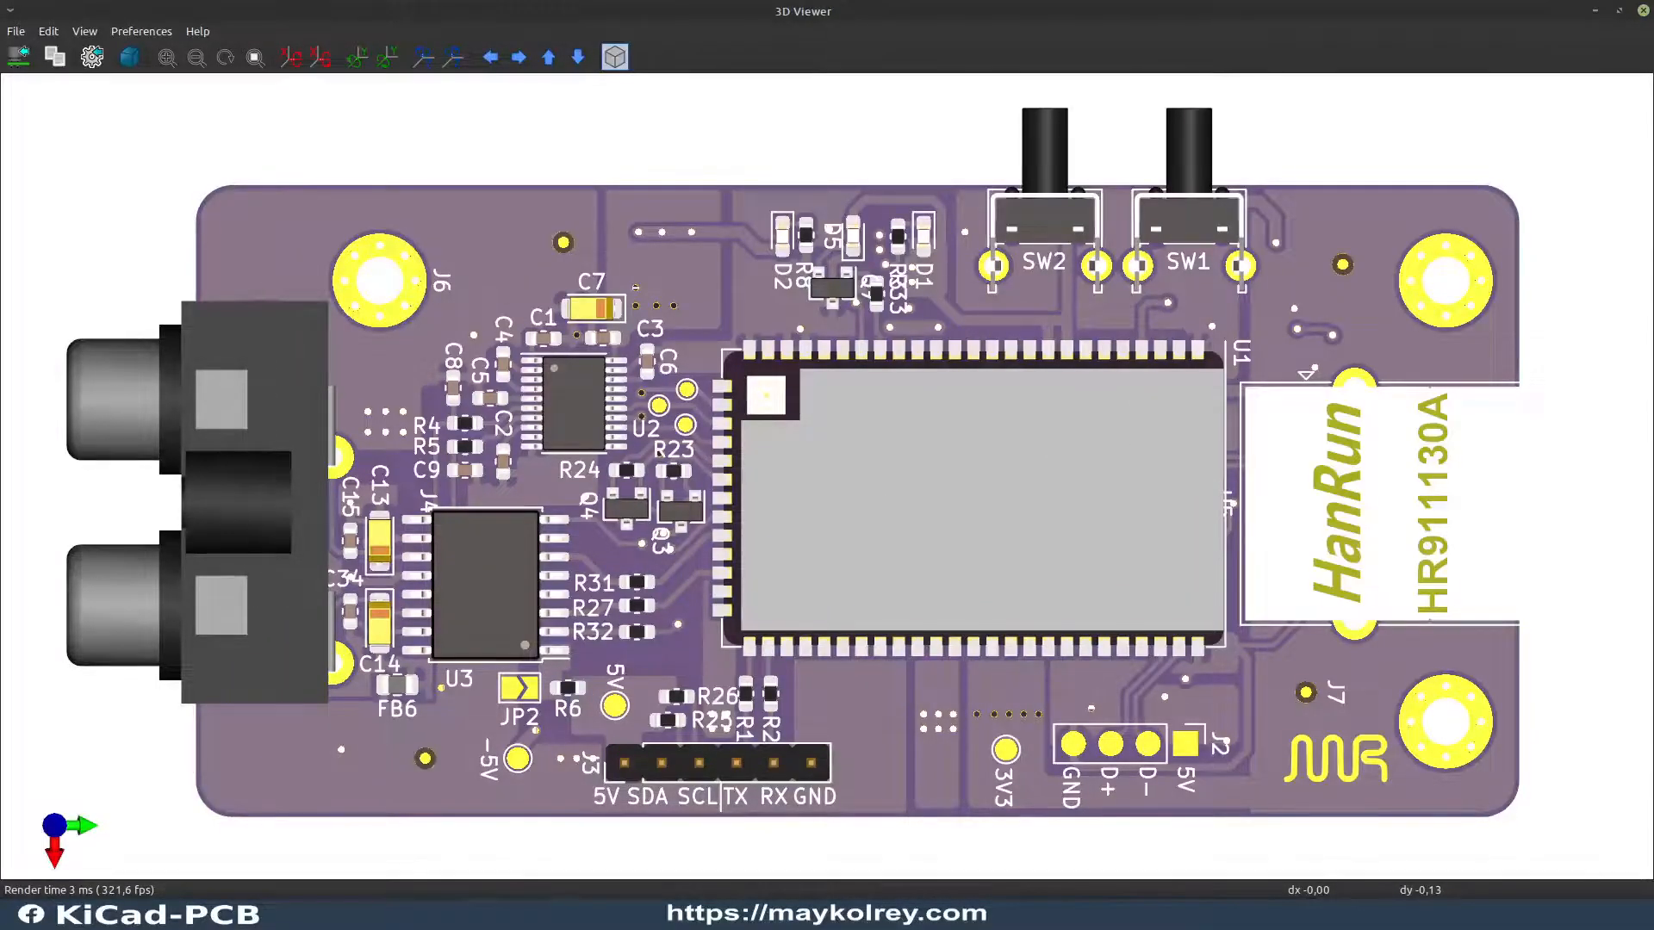
Step: Capture the screen region around the whole rendered board and copy it to the clipboard
key("Print")
left_click_drag(37, 90, 1608, 861)
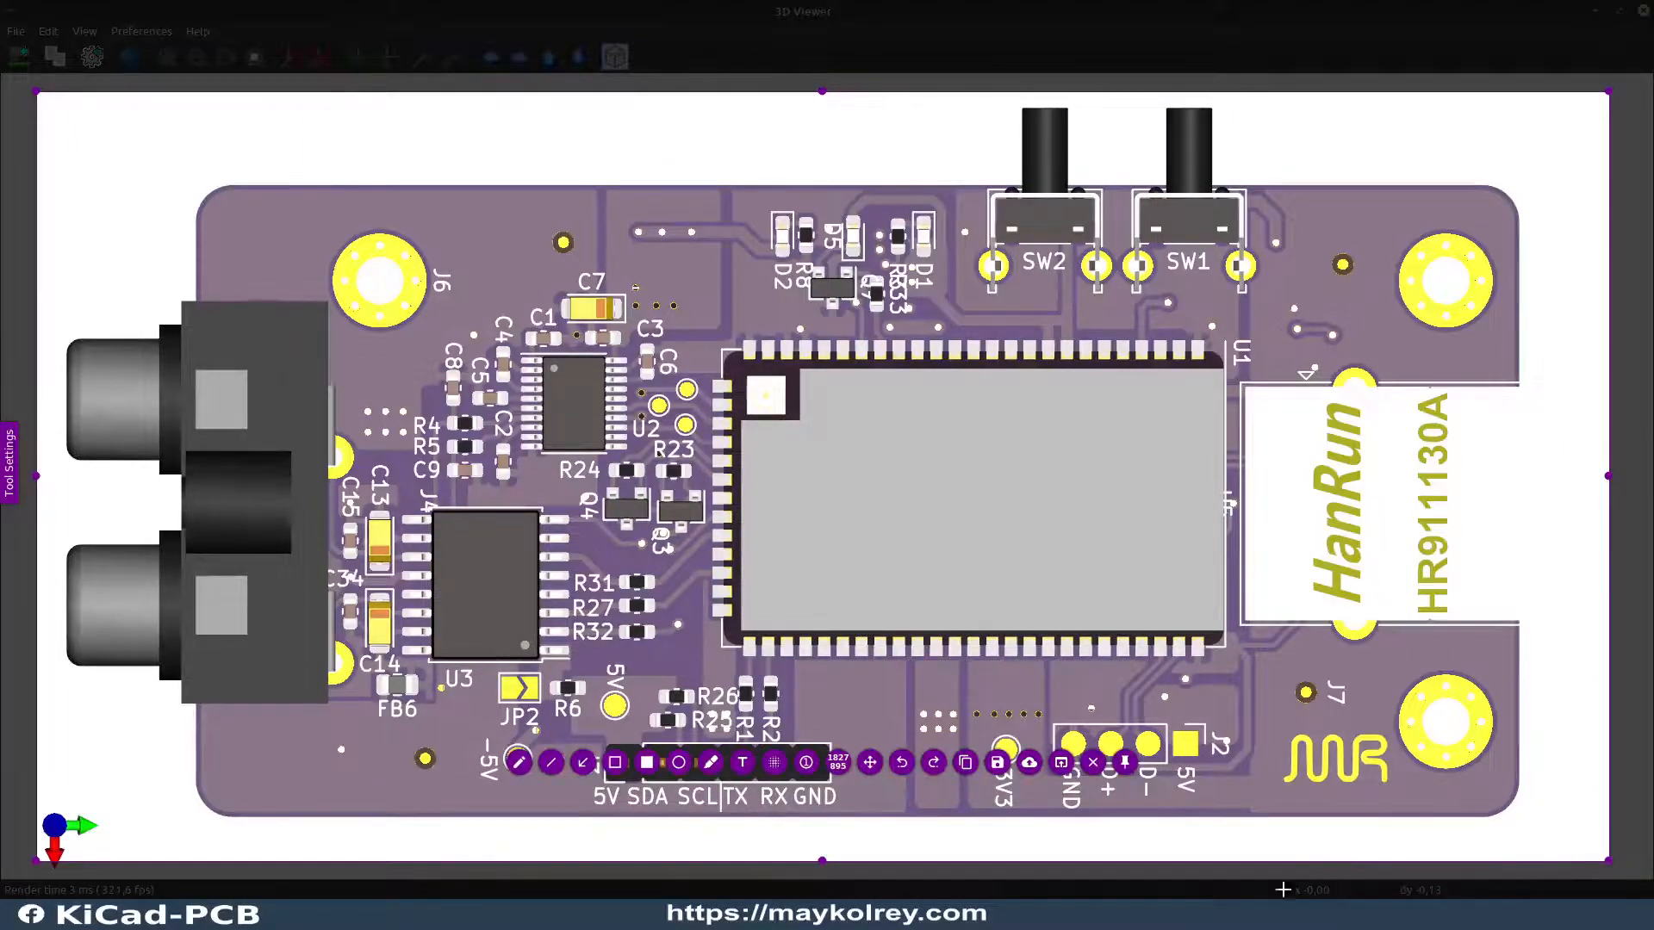
left_click(967, 763)
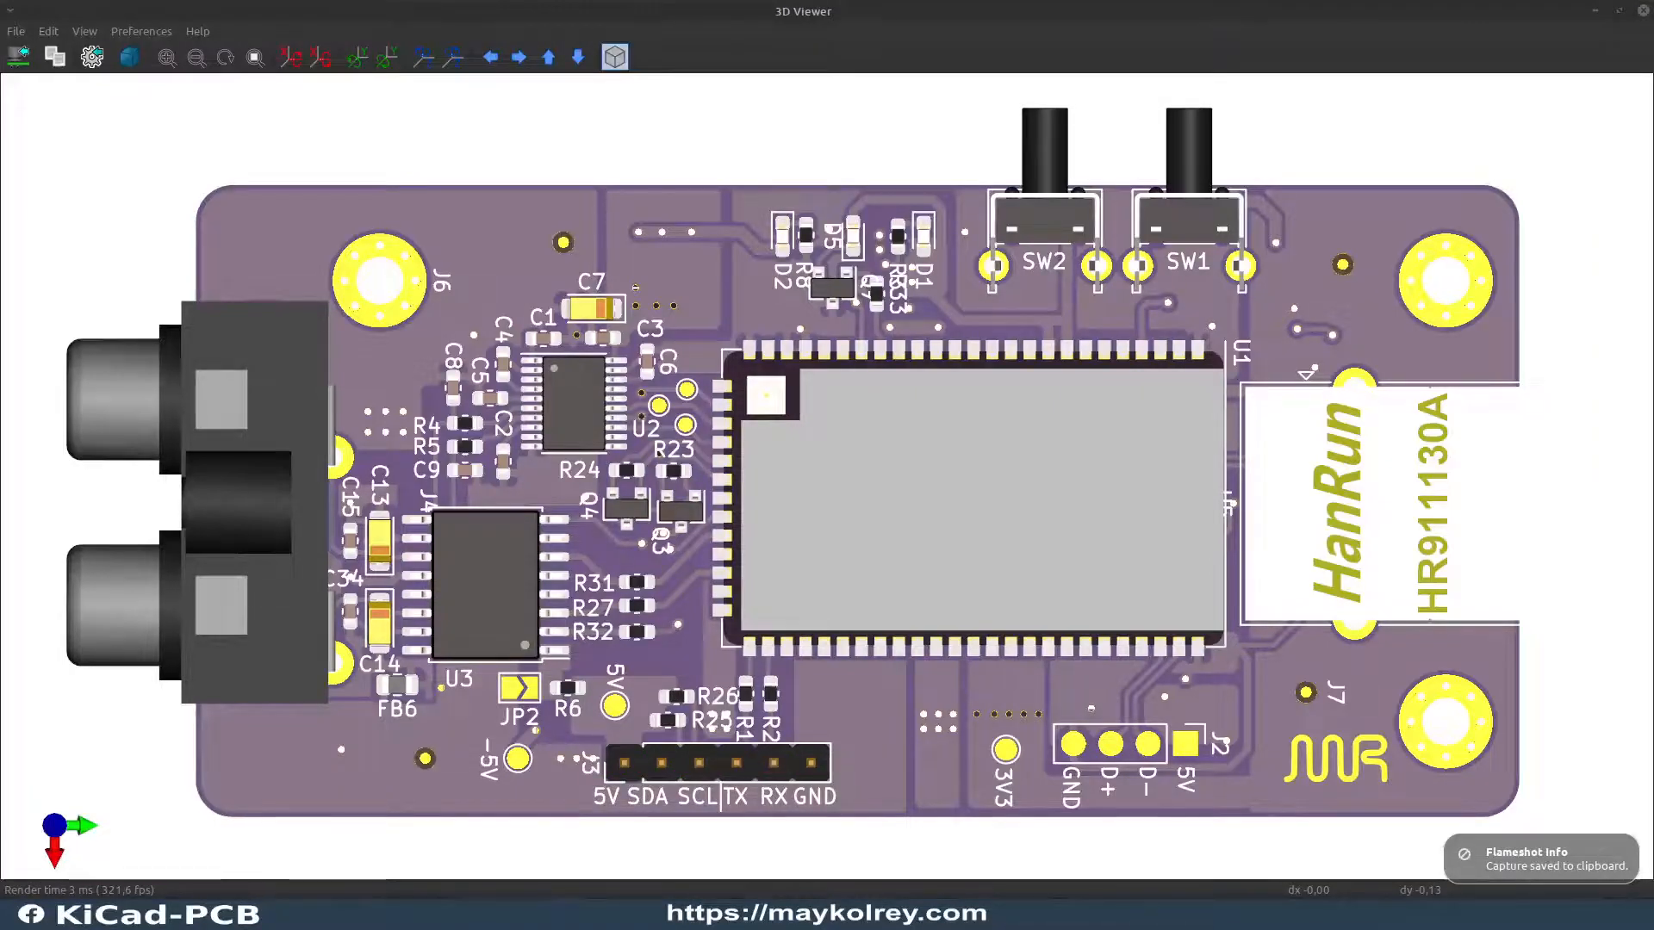
Step: Switch to Inkscape and create a new document
key("super")
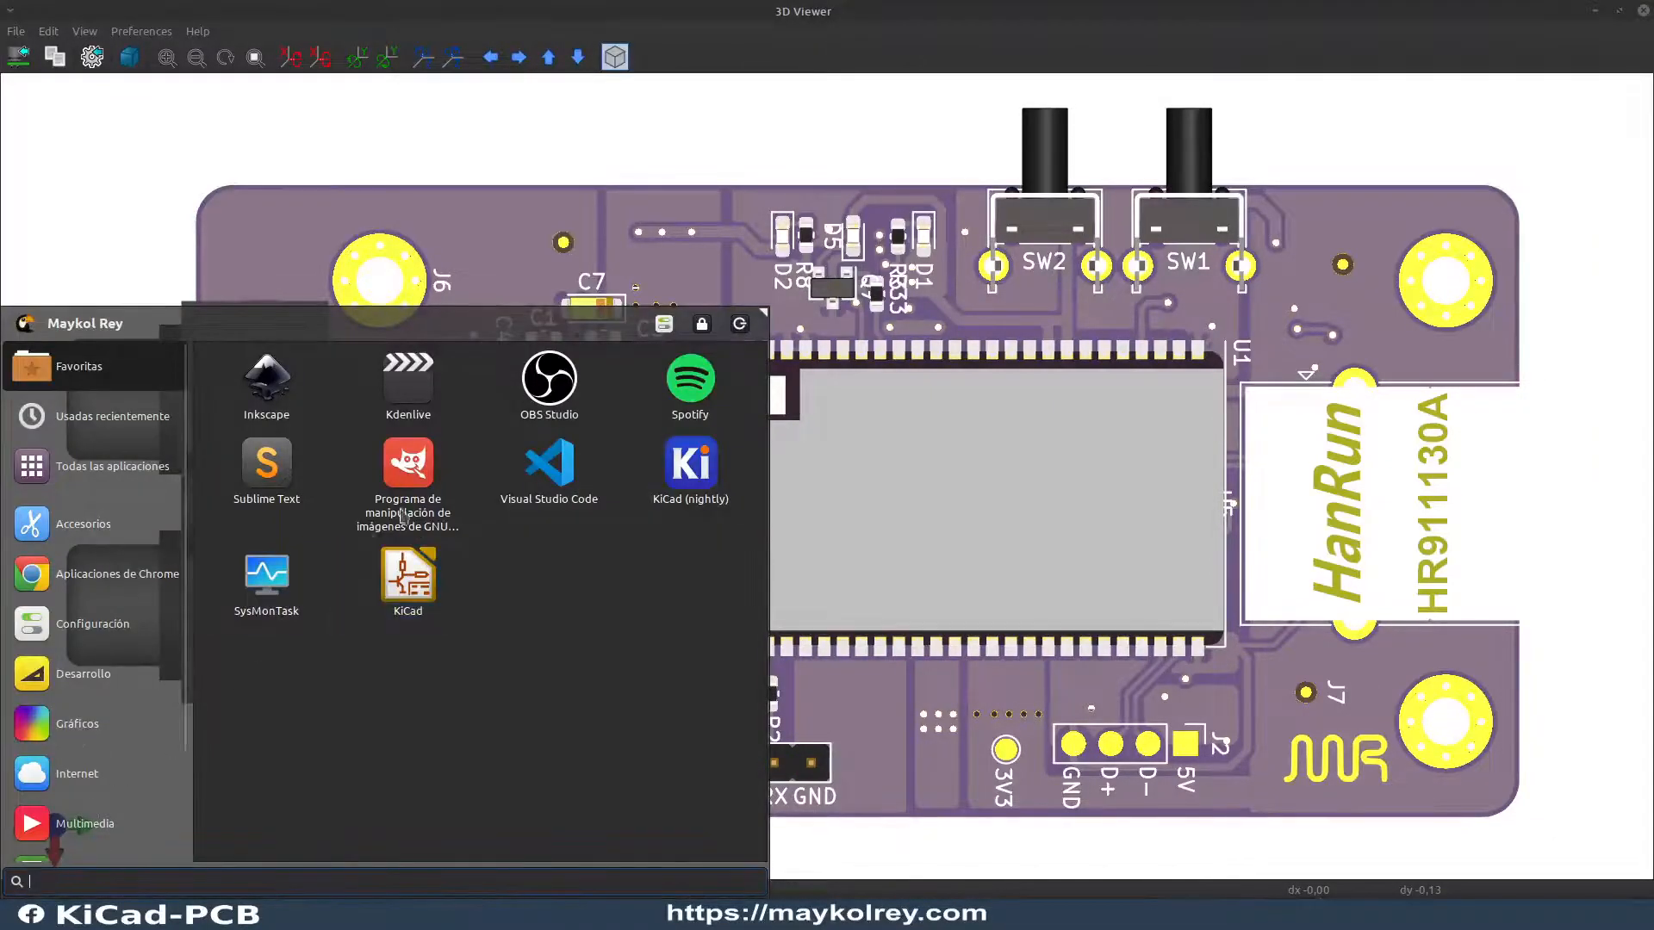
left_click(263, 385)
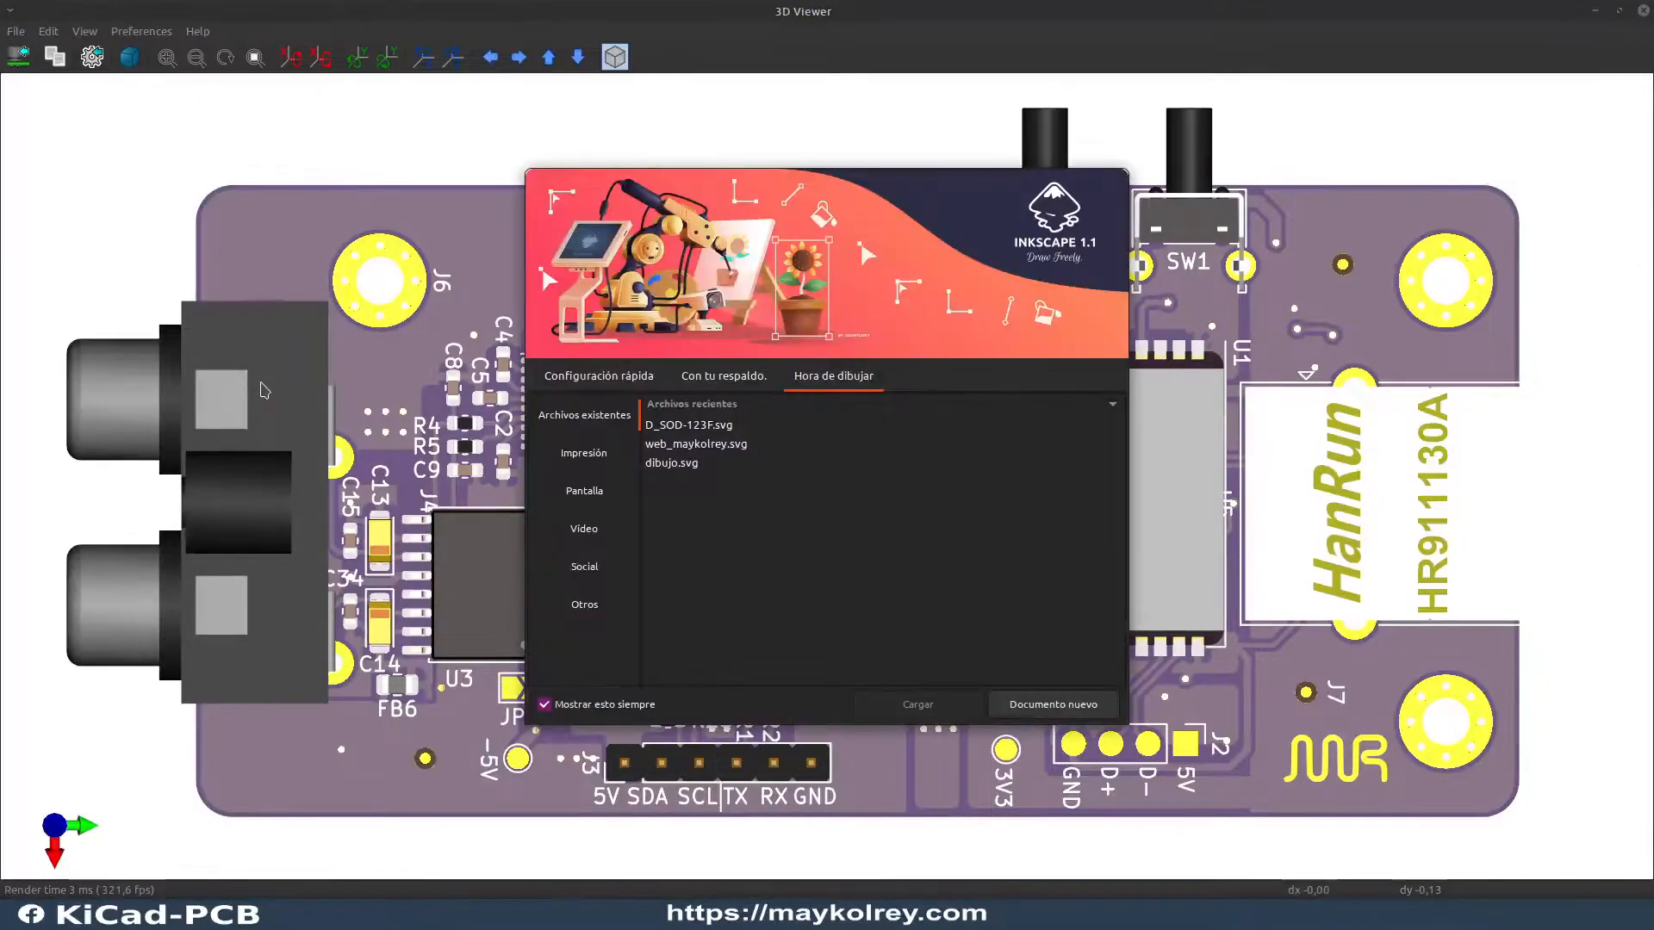
left_click(1067, 710)
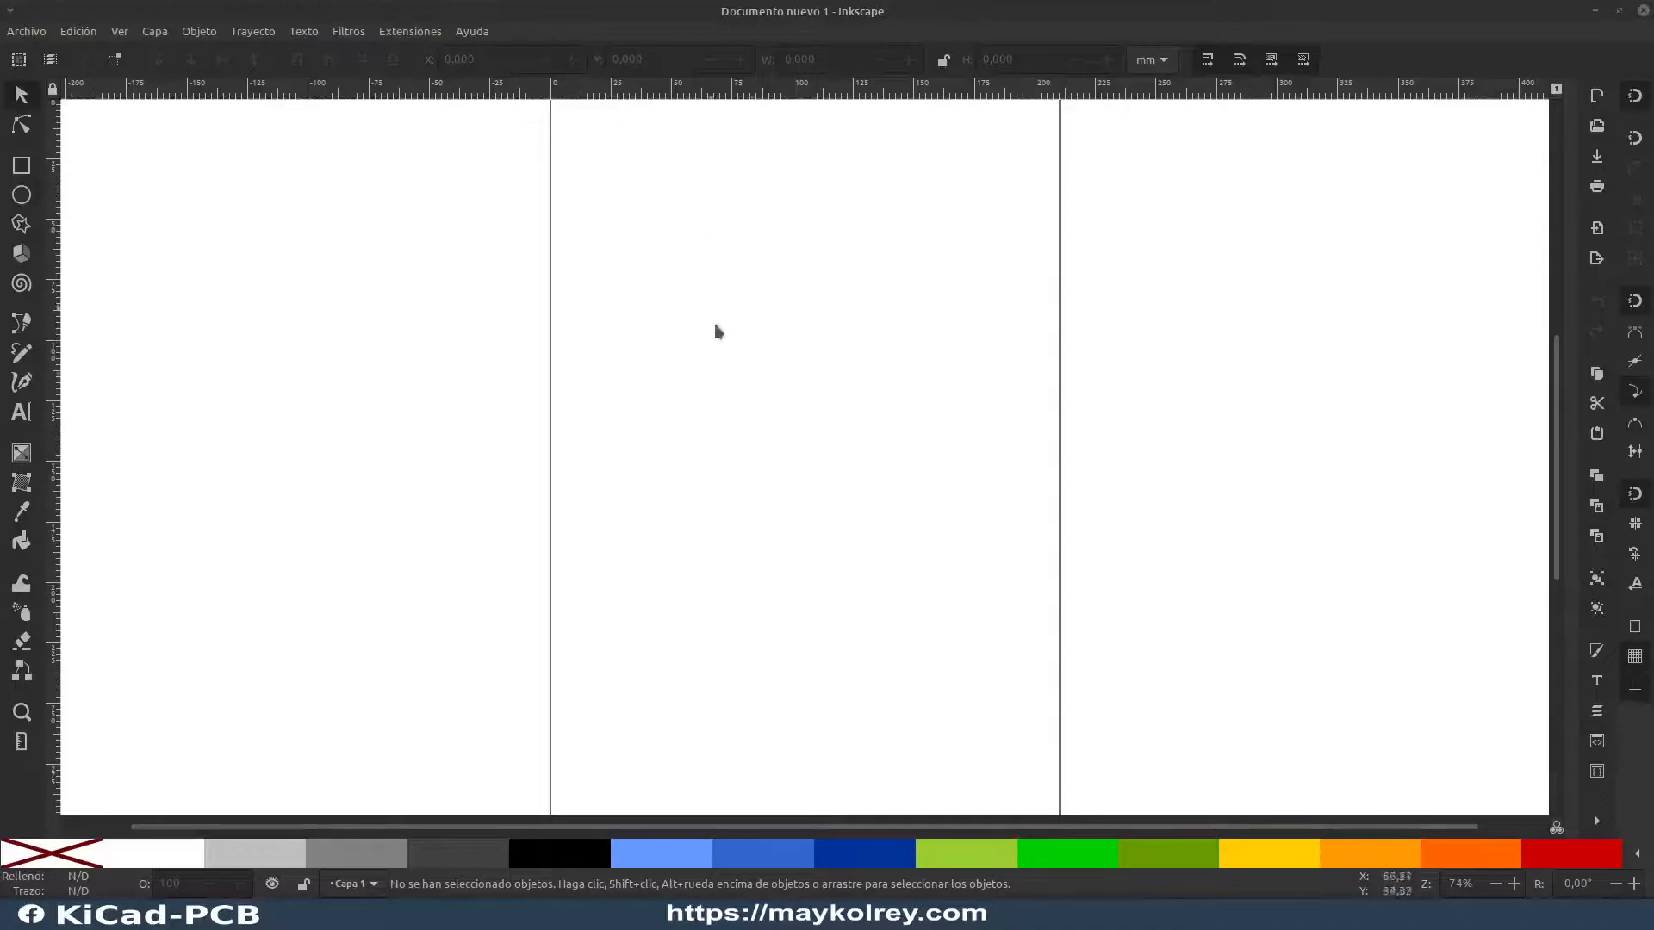
scroll(801, 353, "down", 5)
scroll(831, 332, "up", 7)
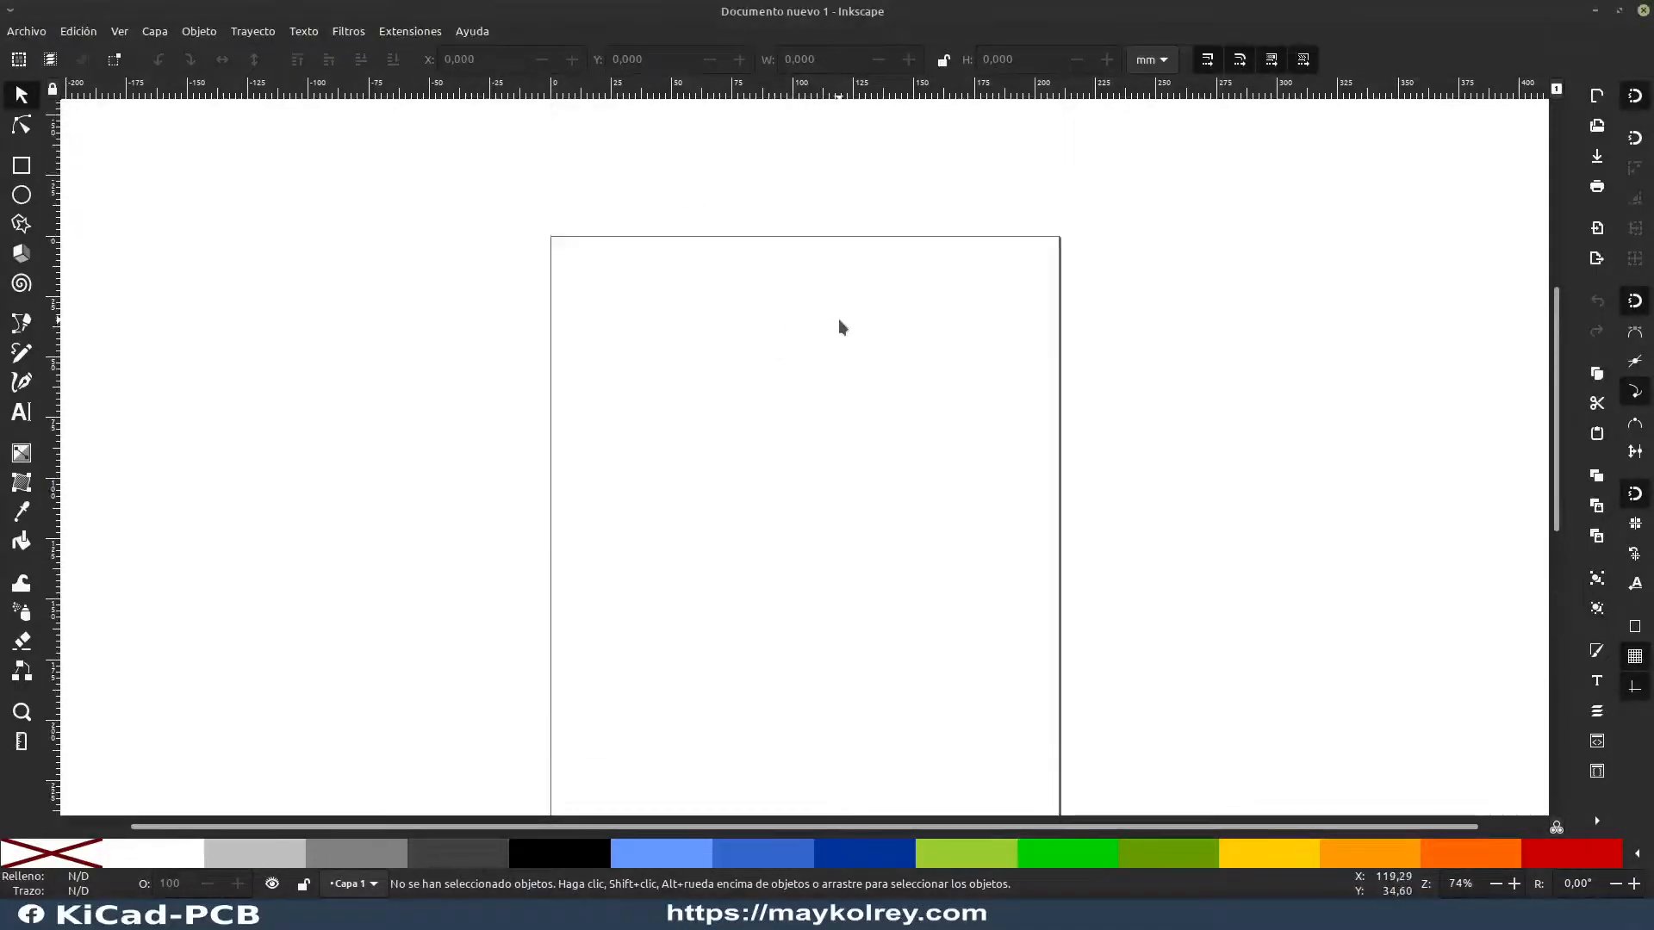
scroll(839, 327, "up", 2)
scroll(824, 317, "down", 4)
scroll(792, 284, "up", 4)
scroll(780, 272, "down", 2)
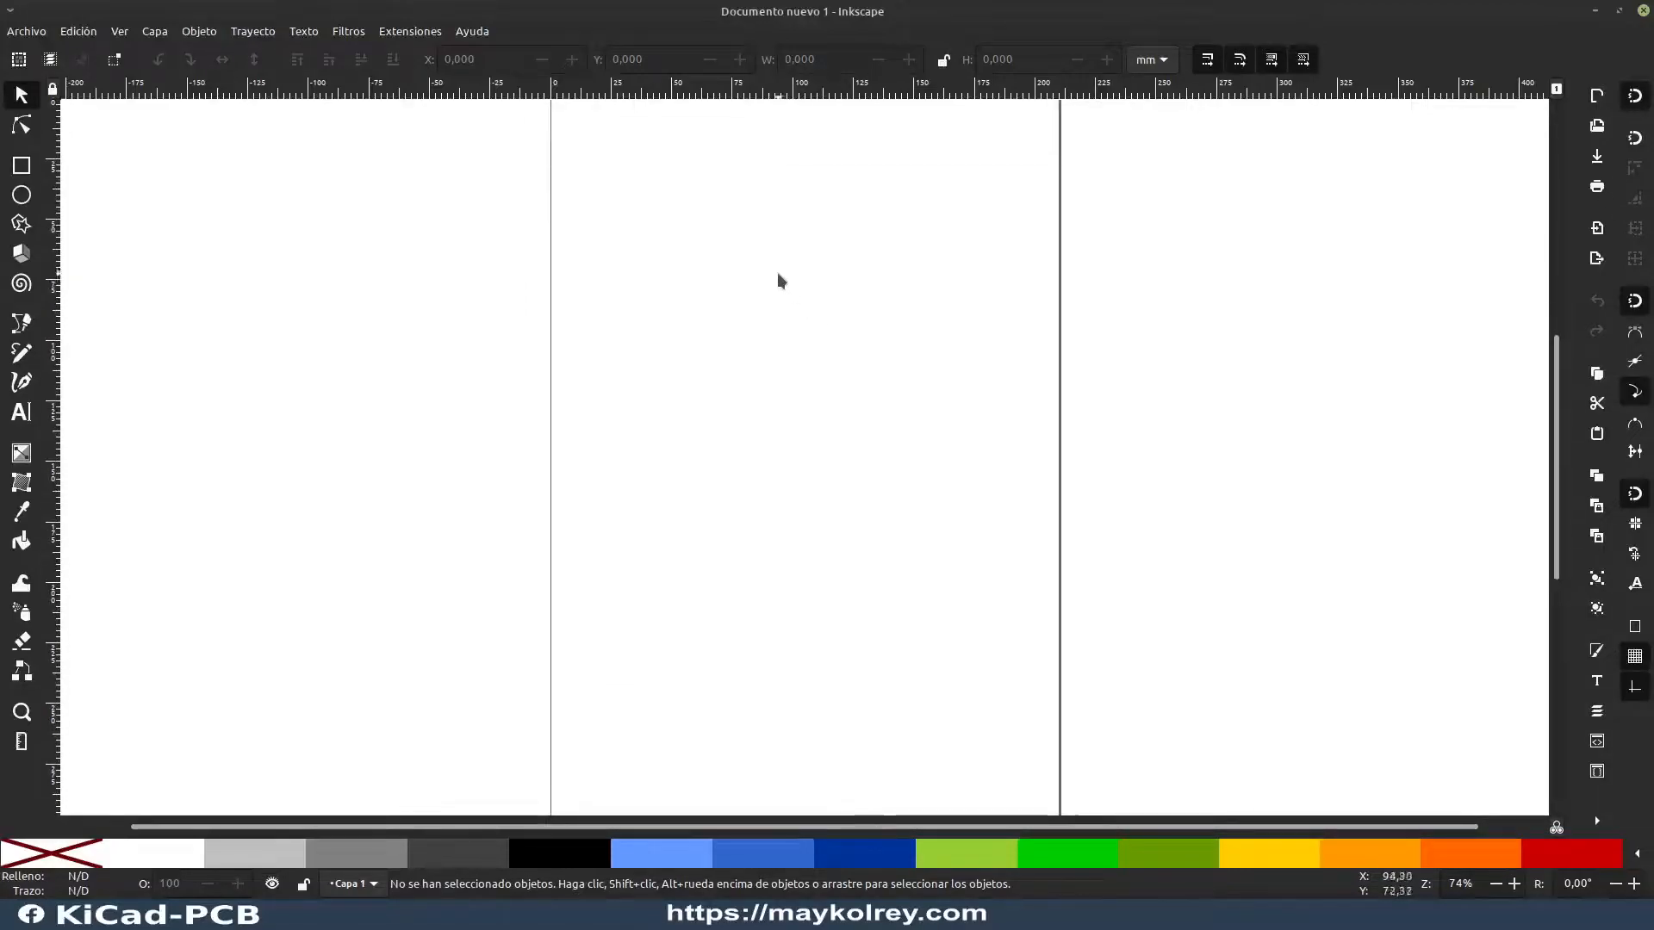
scroll(815, 275, "up", 2)
scroll(815, 275, "down", 5)
scroll(815, 276, "up", 4)
scroll(819, 272, "down", 3)
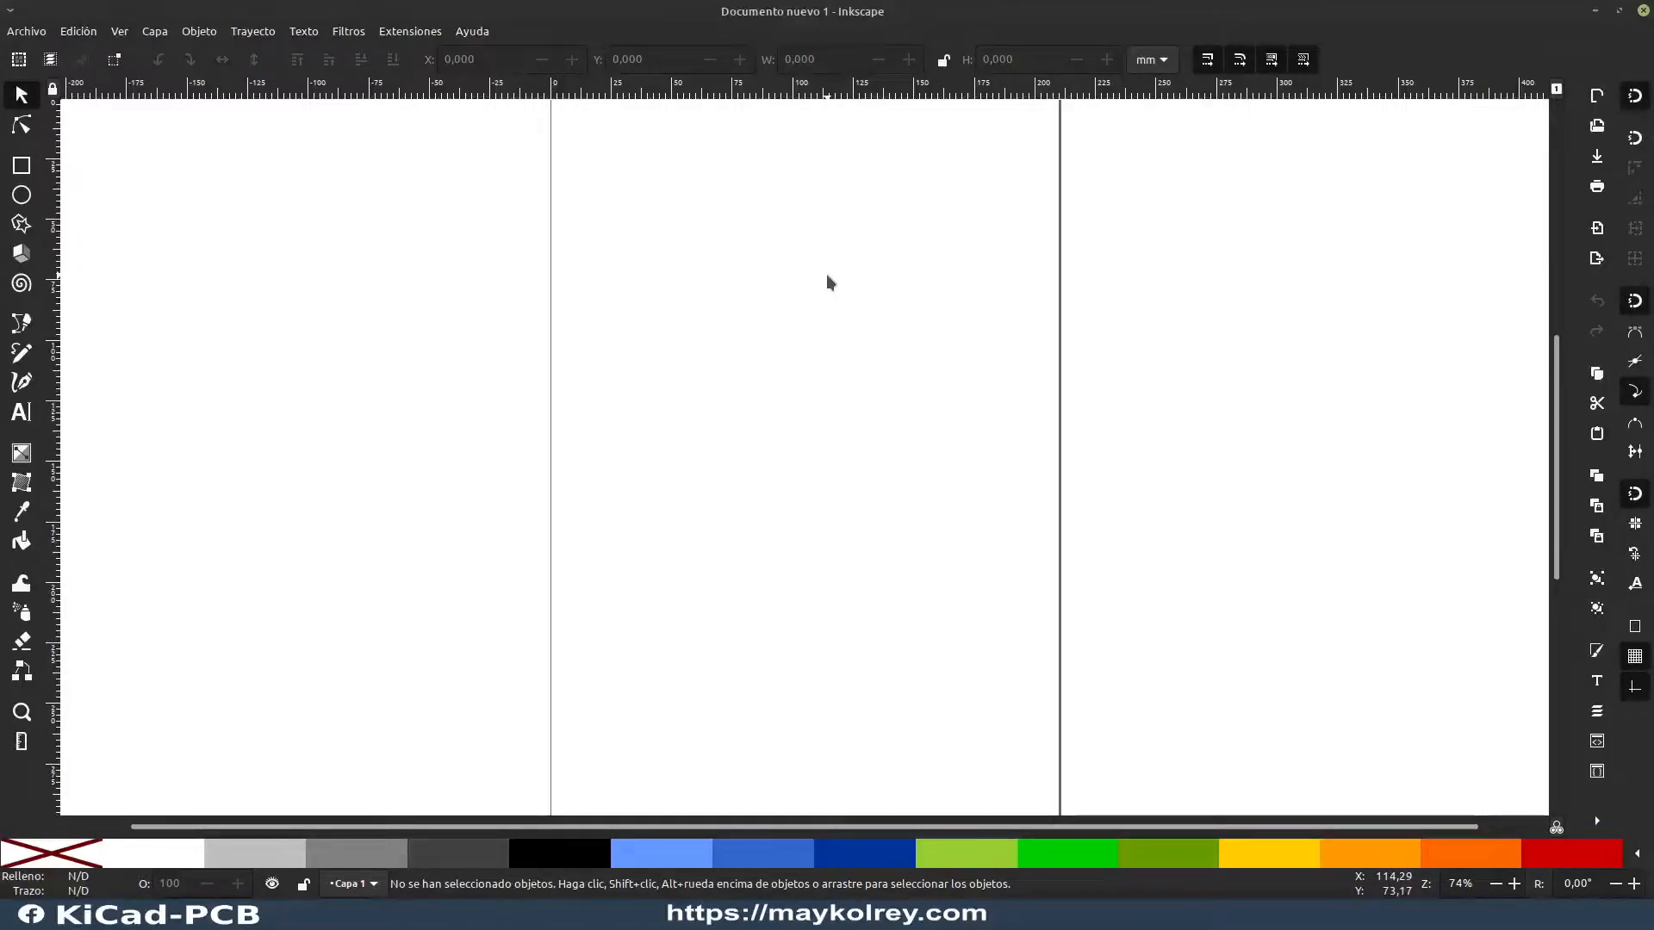
Step: Paste the captured board image into the document, place it across the page, and leave it deselected
key("ctrl+v")
left_click_drag(821, 274, 751, 433)
left_click(1493, 221)
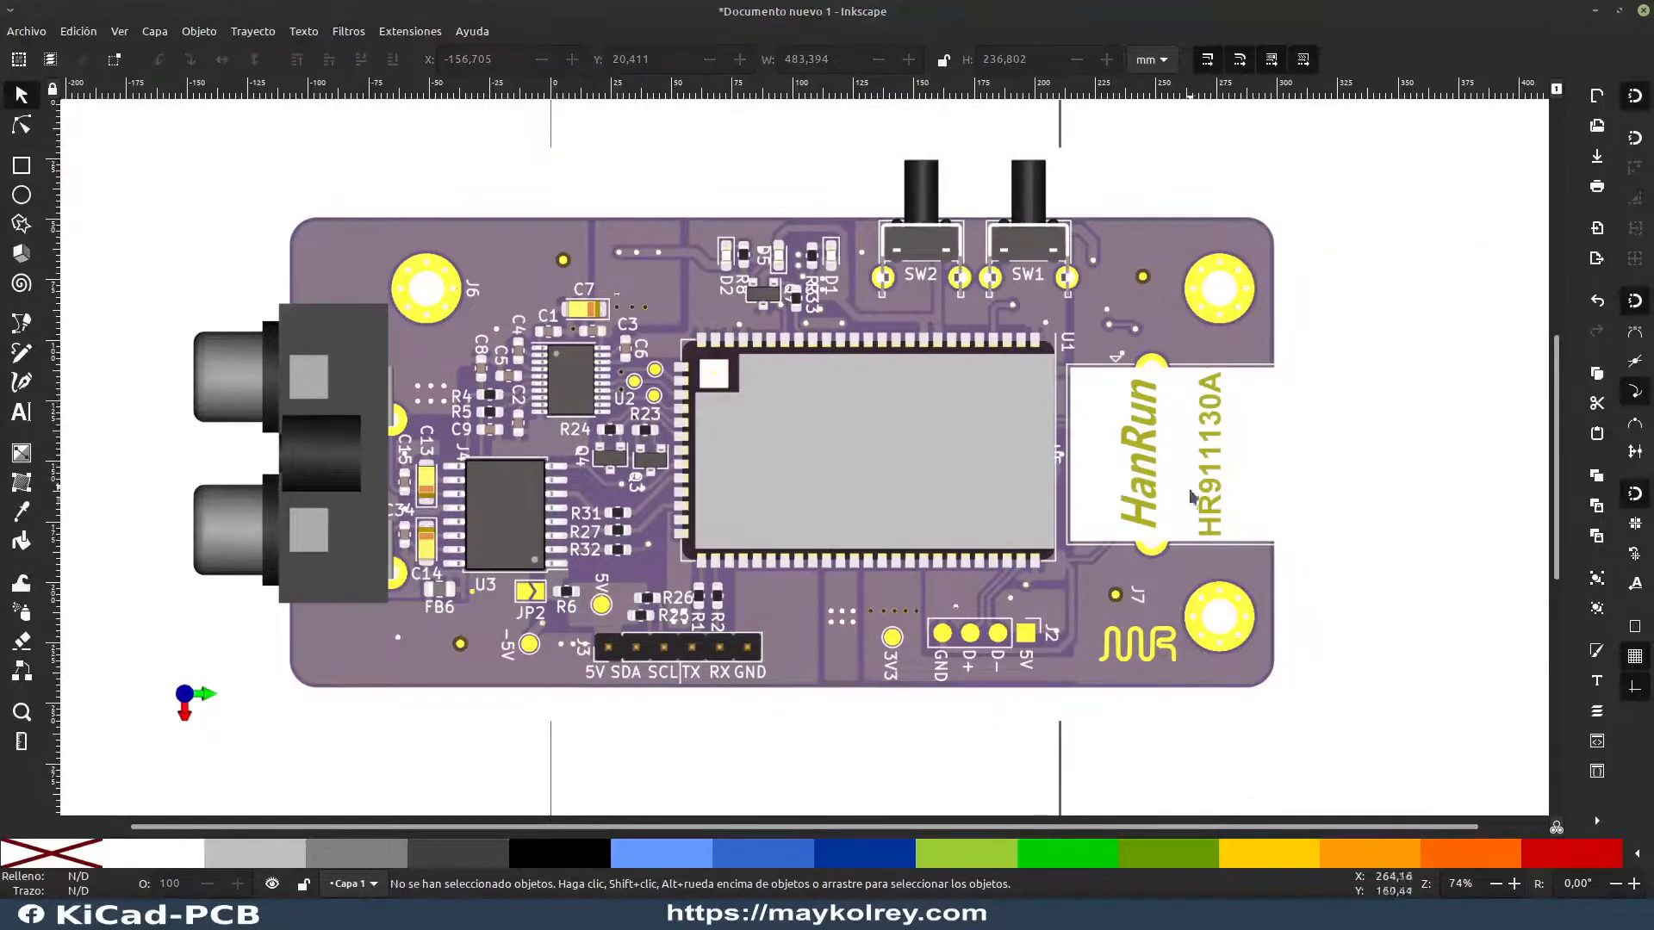
left_click(1155, 392)
left_click(1422, 375)
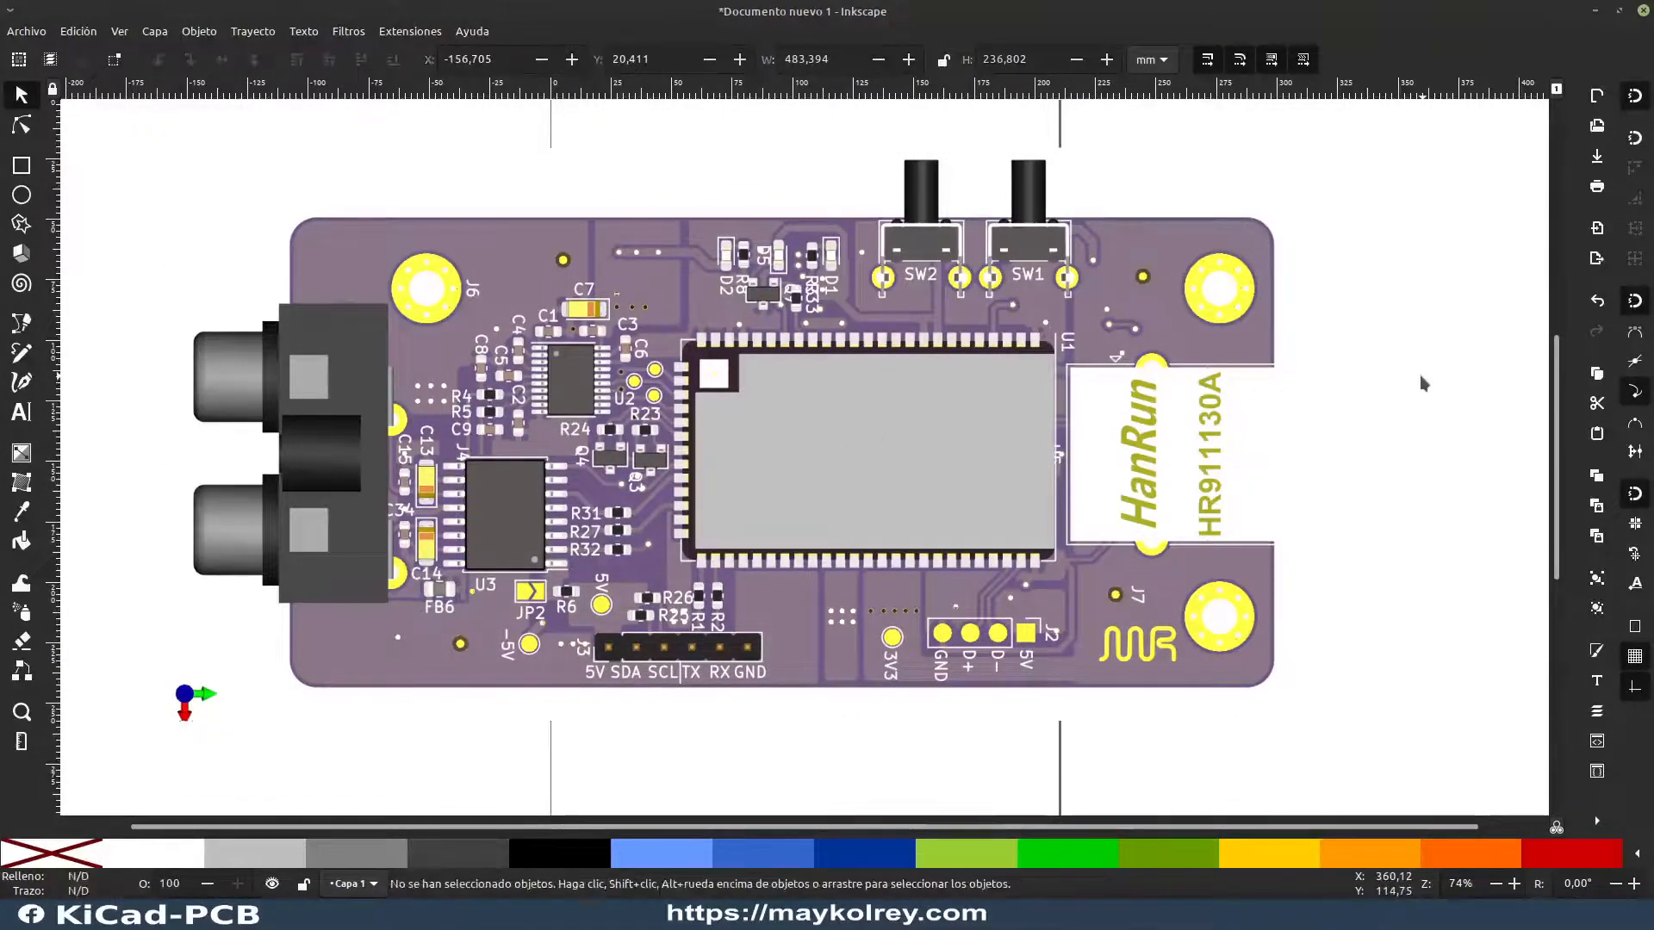
left_click(951, 420)
left_click(1408, 368)
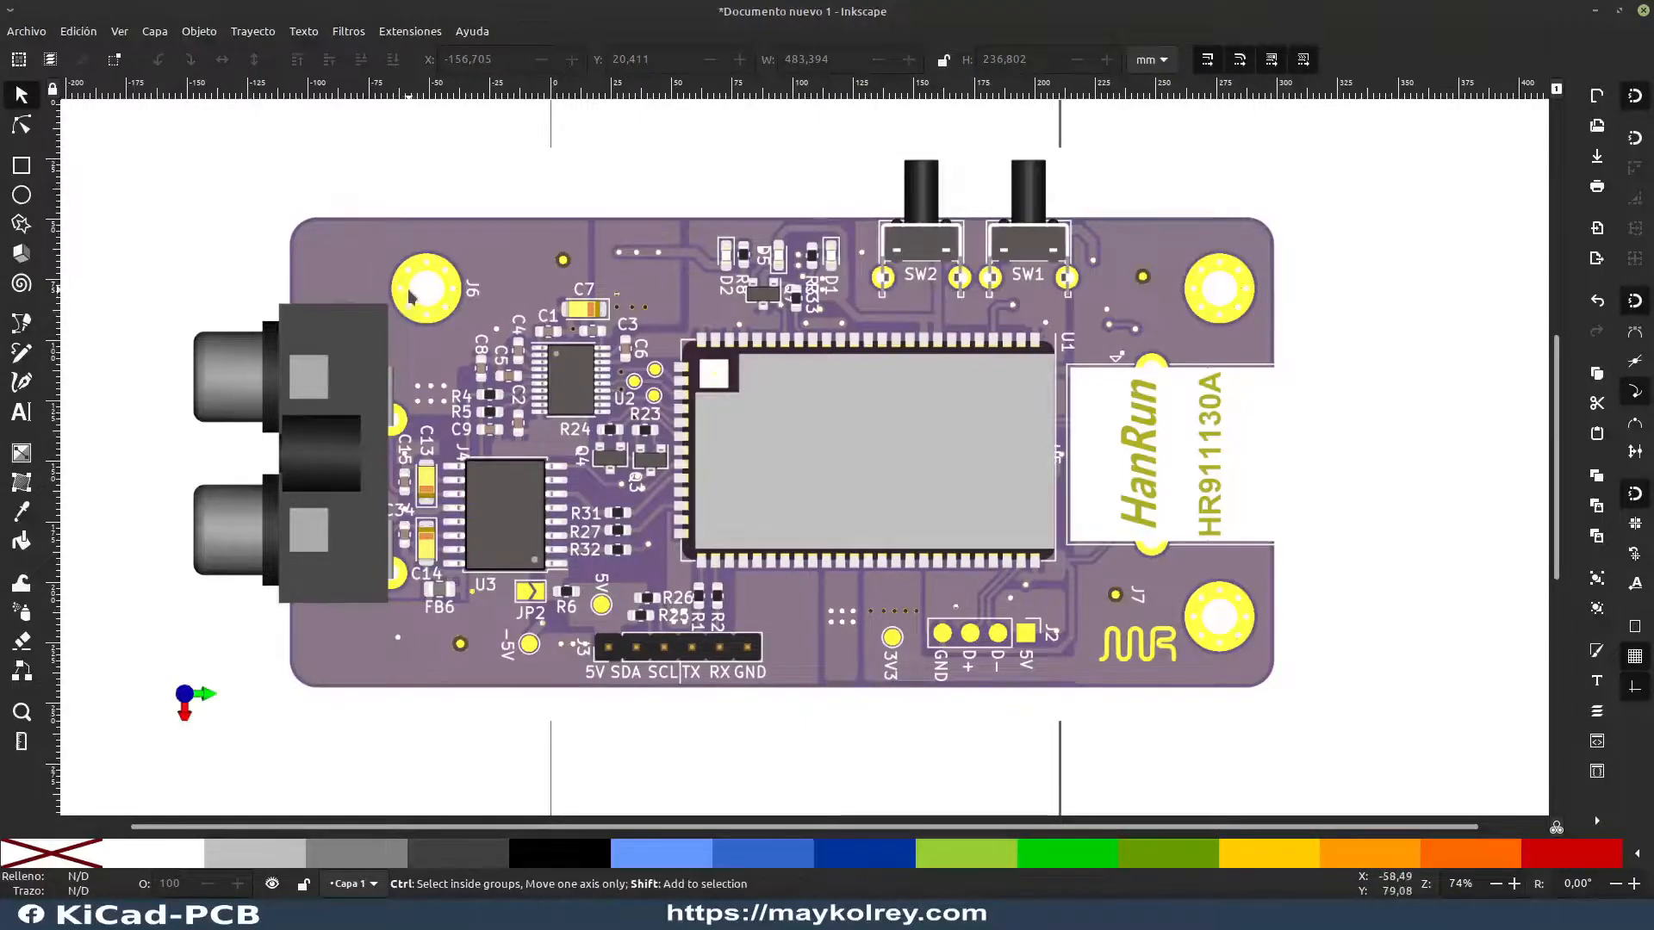
key("ctrl+shift+d")
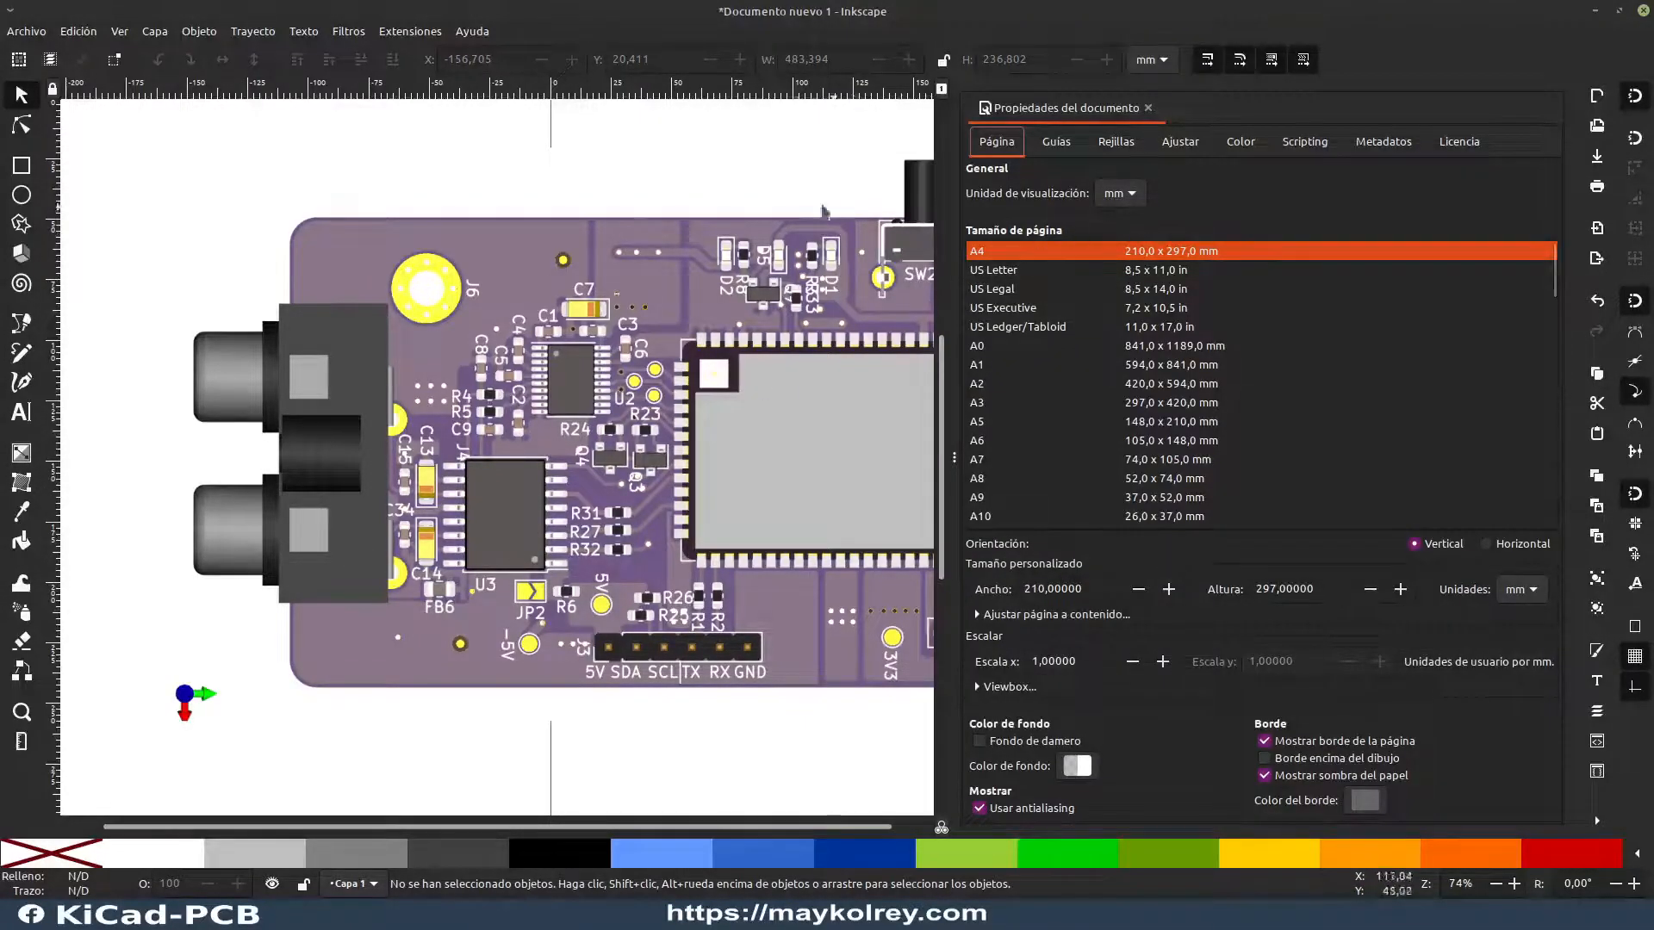
left_click(783, 186)
left_click(1149, 108)
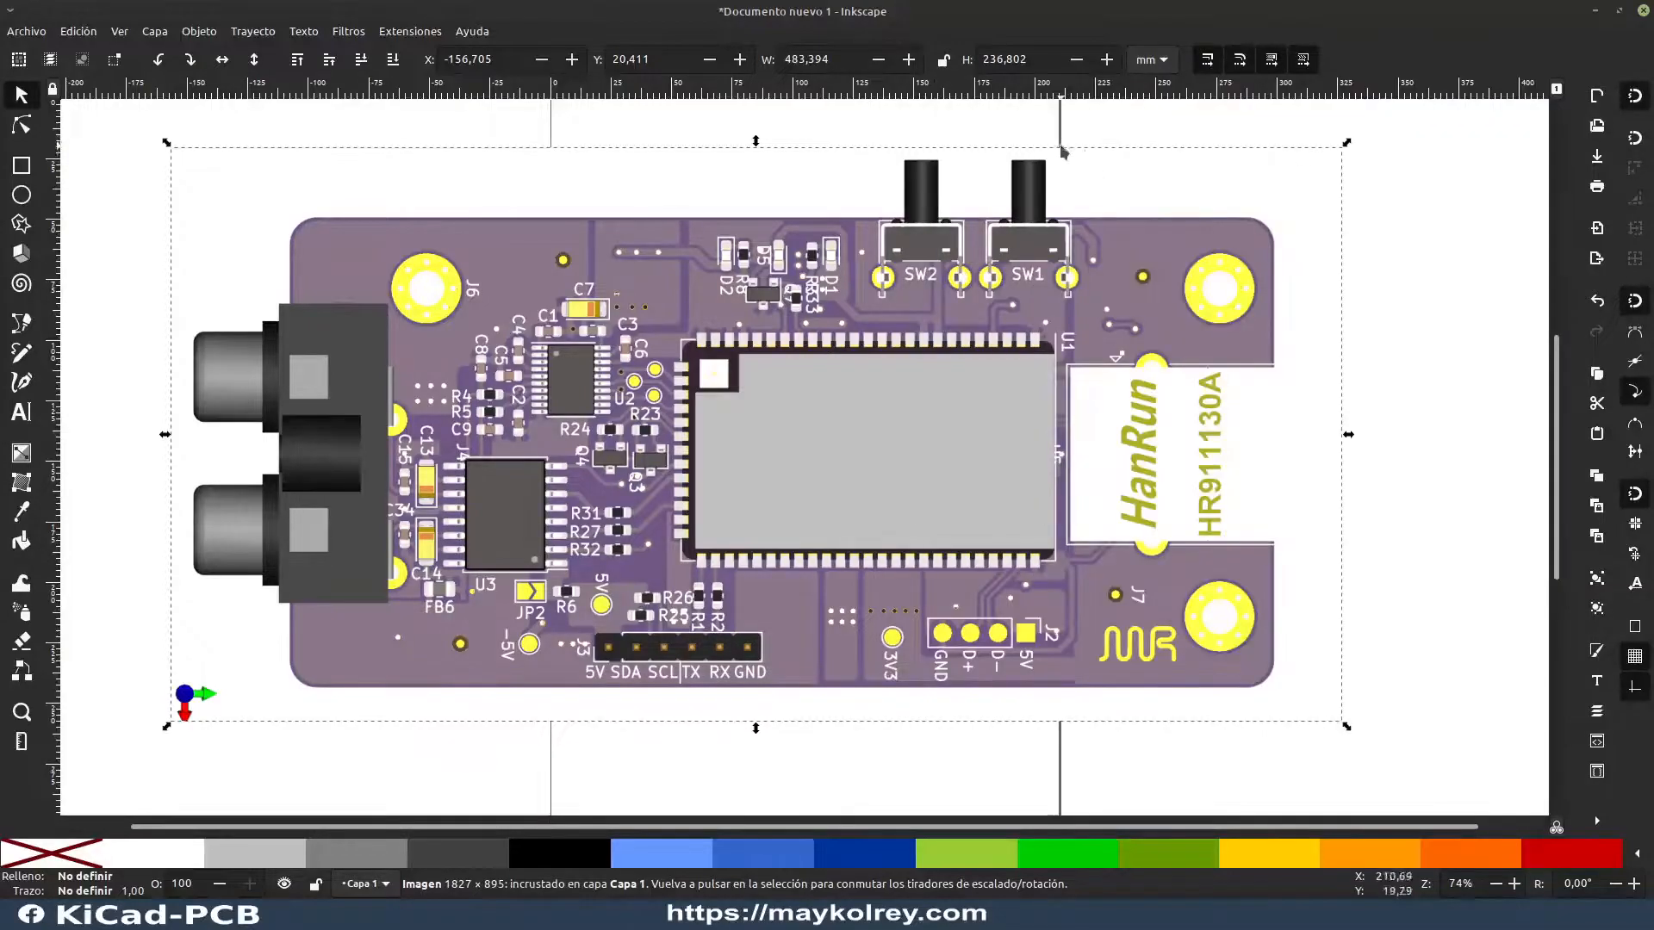
left_click(1167, 125)
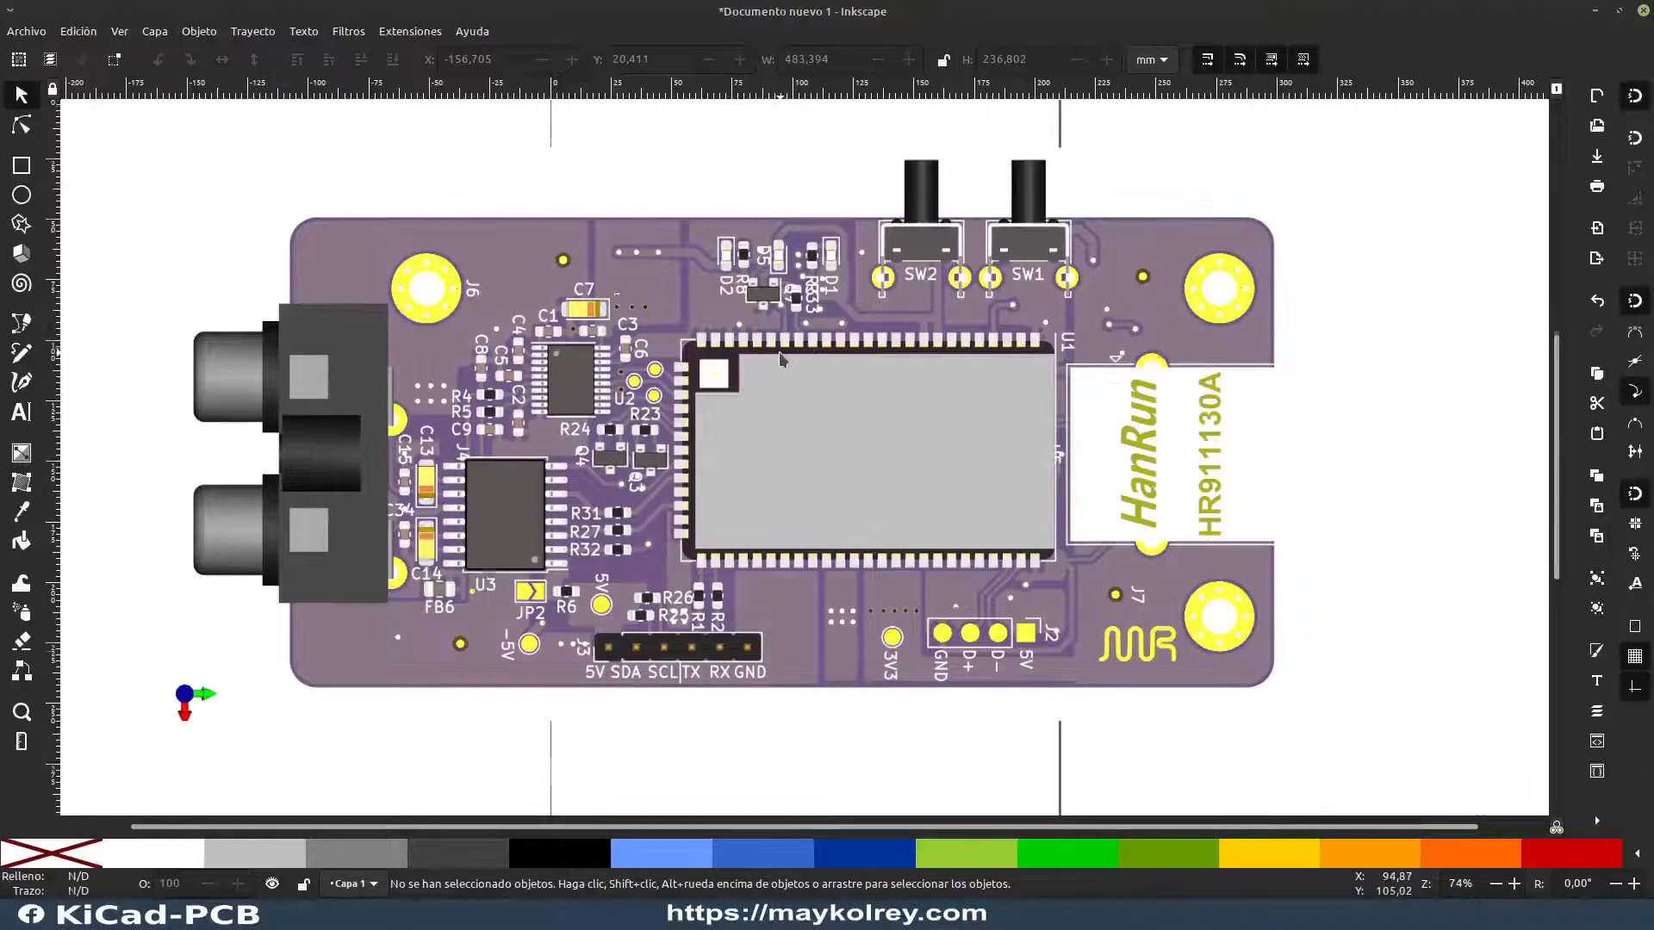
scroll(779, 355, "up", 4)
scroll(779, 355, "down", 8)
scroll(780, 355, "up", 8)
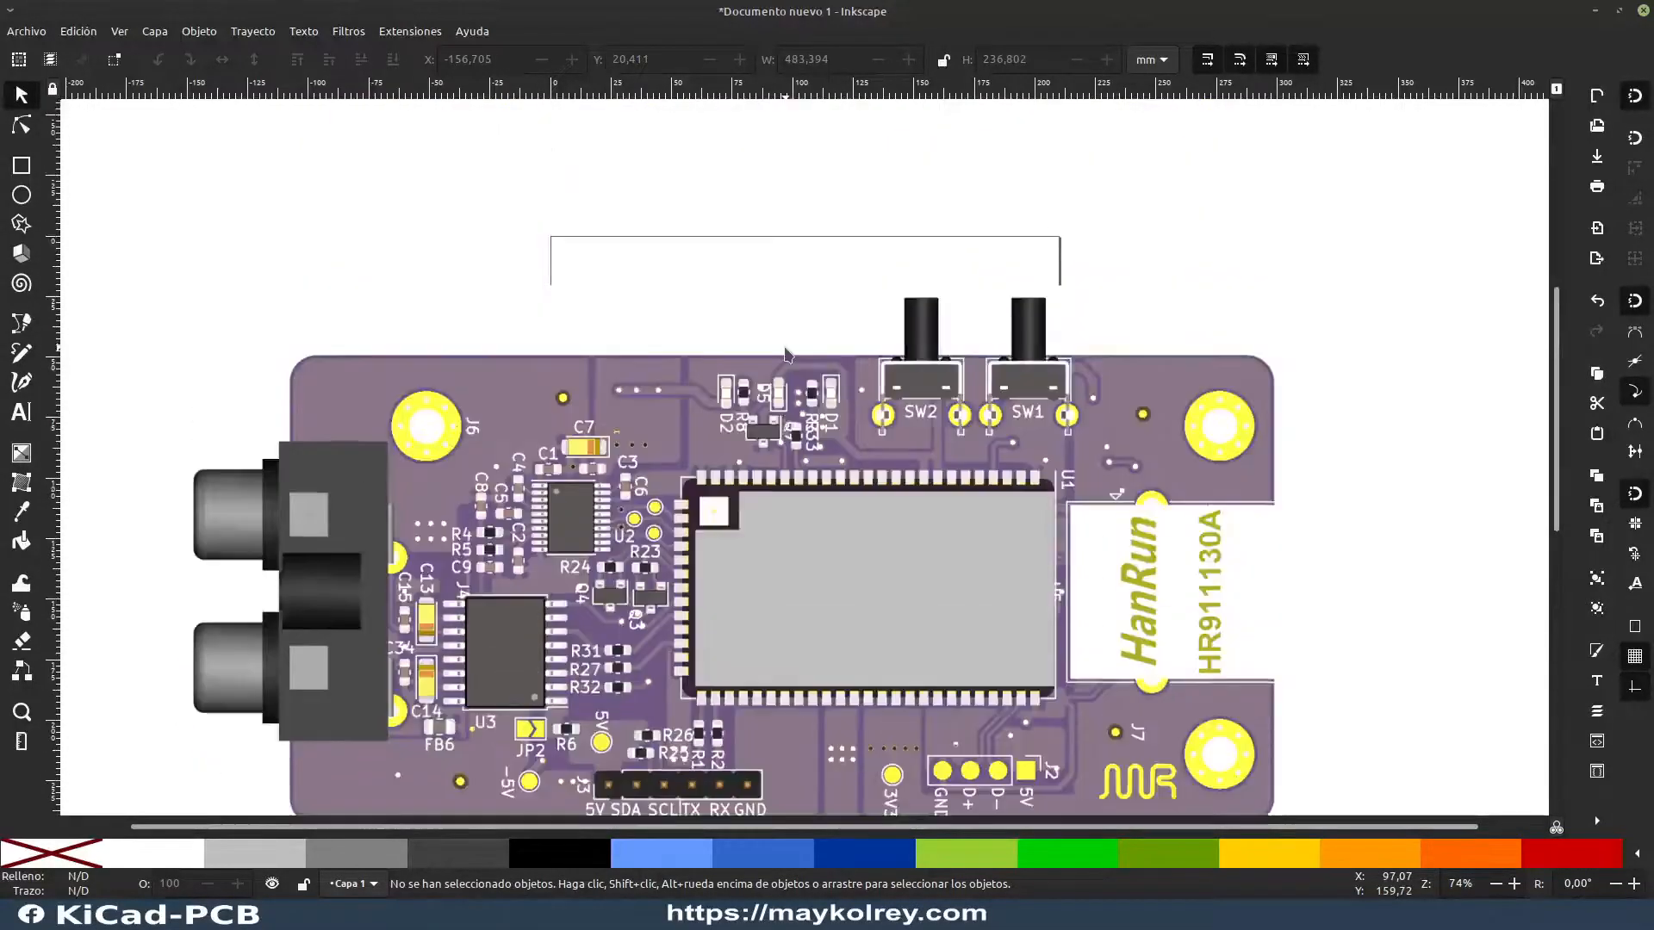
scroll(928, 421, "down", 6)
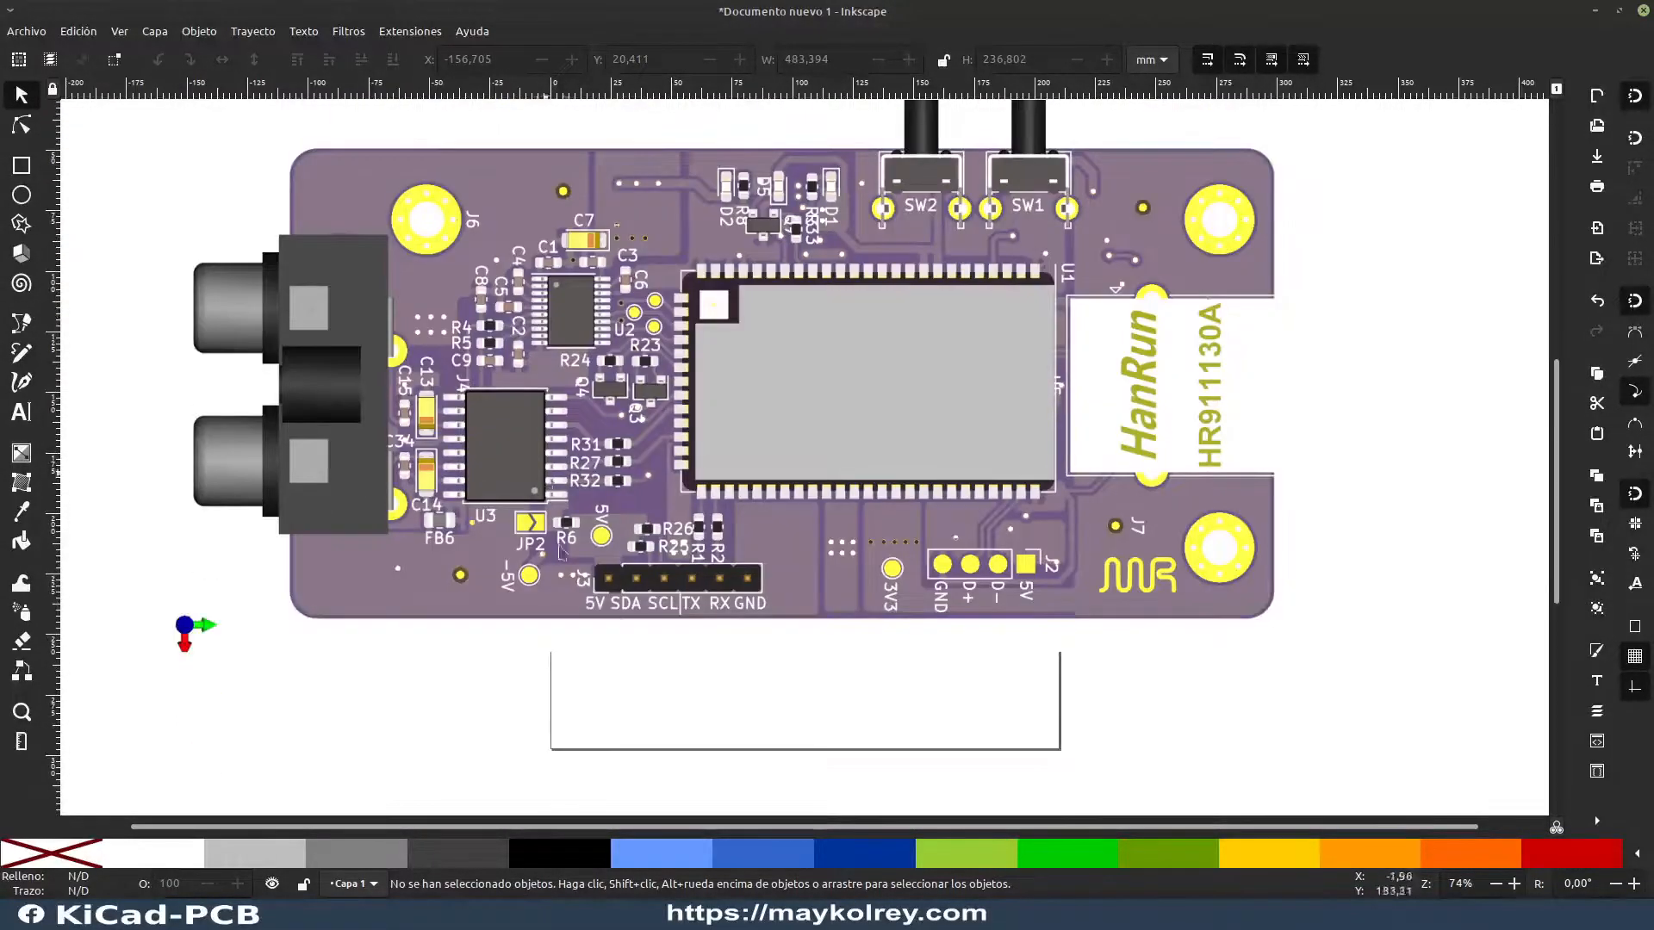
scroll(860, 420, "up", 6)
scroll(925, 513, "down", 6)
scroll(810, 431, "up", 4)
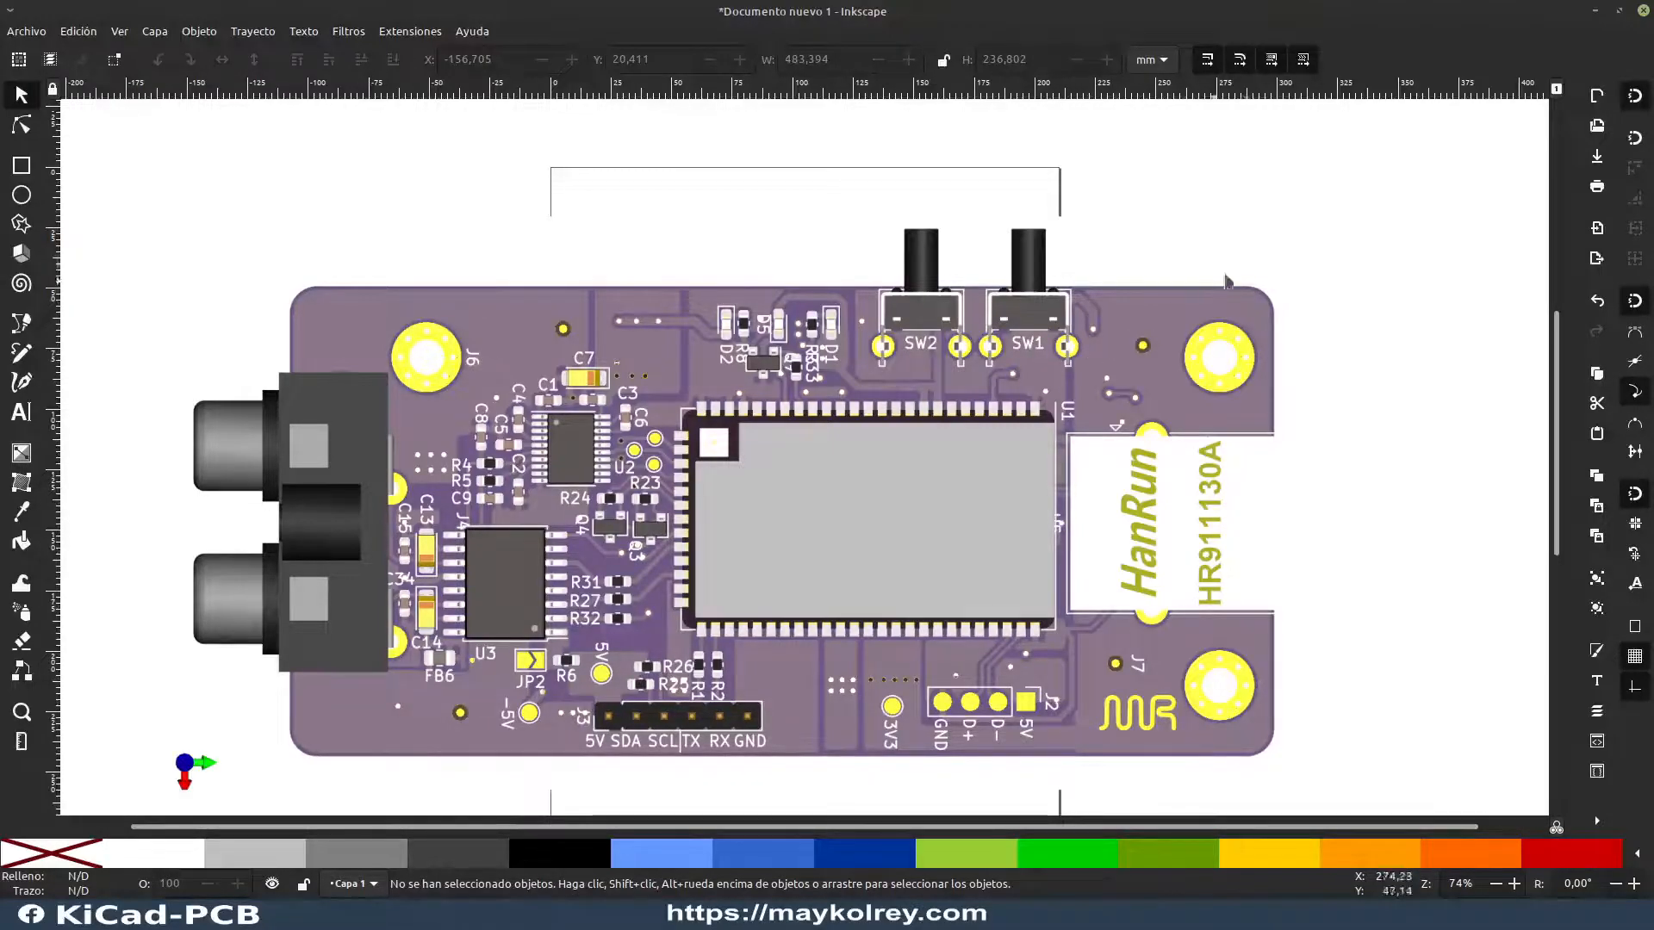
Step: Set the A4 page to horizontal orientation in the document properties, browsing the page sizes, and close the properties
key("ctrl+shift+d")
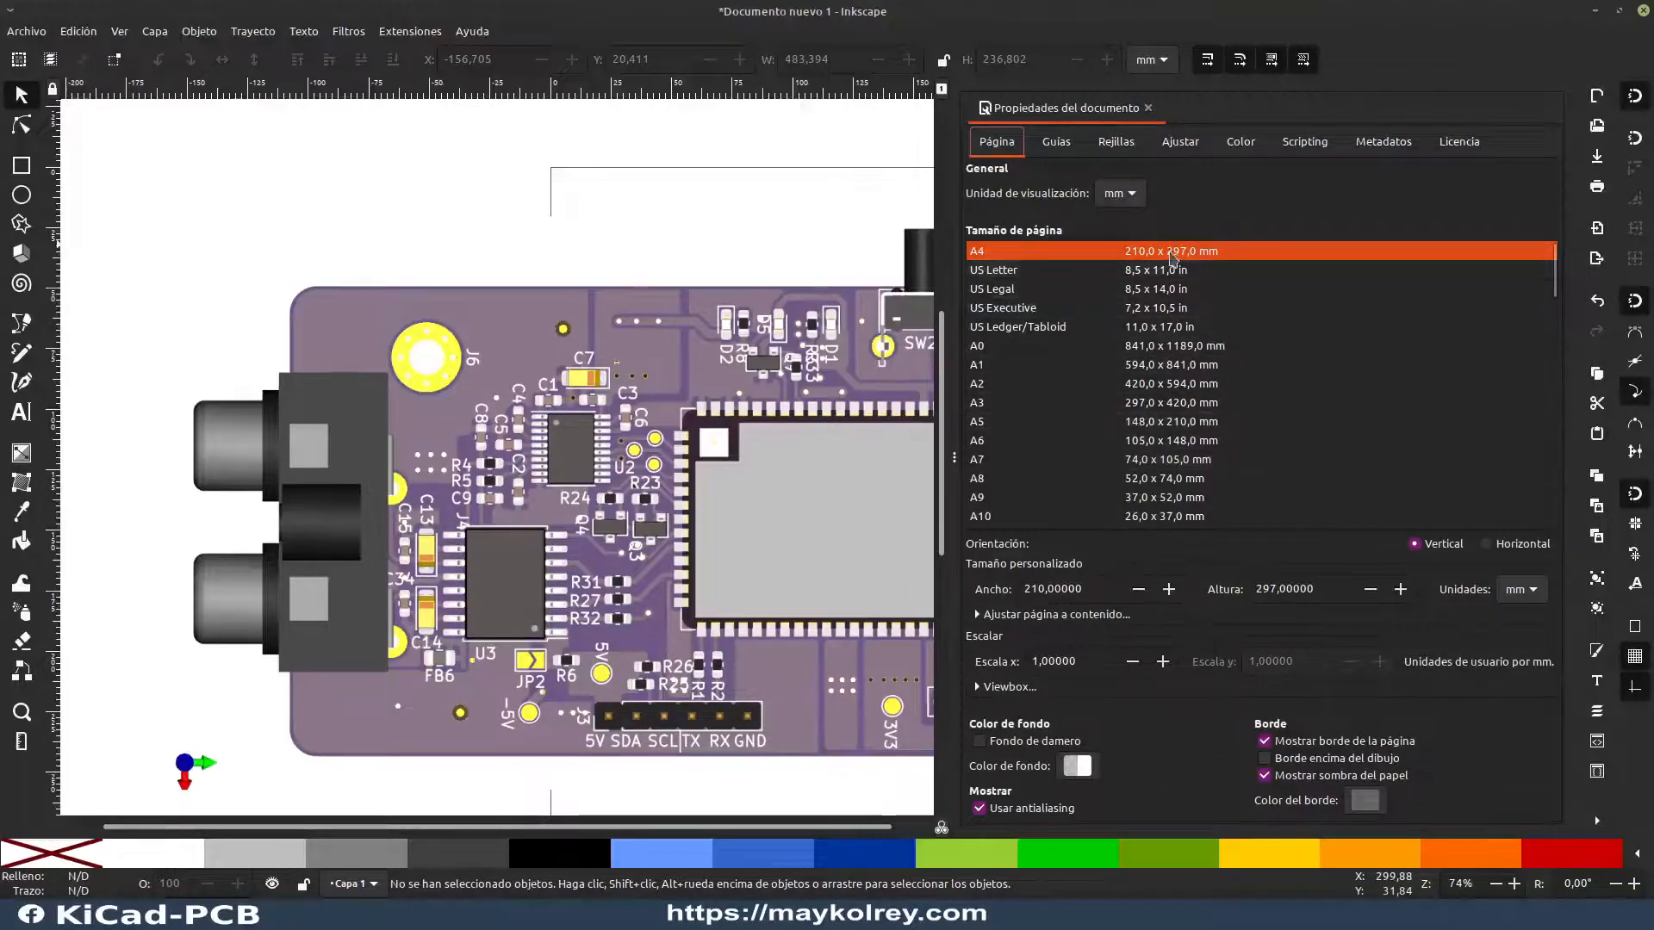
scroll(1253, 388, "down", 3)
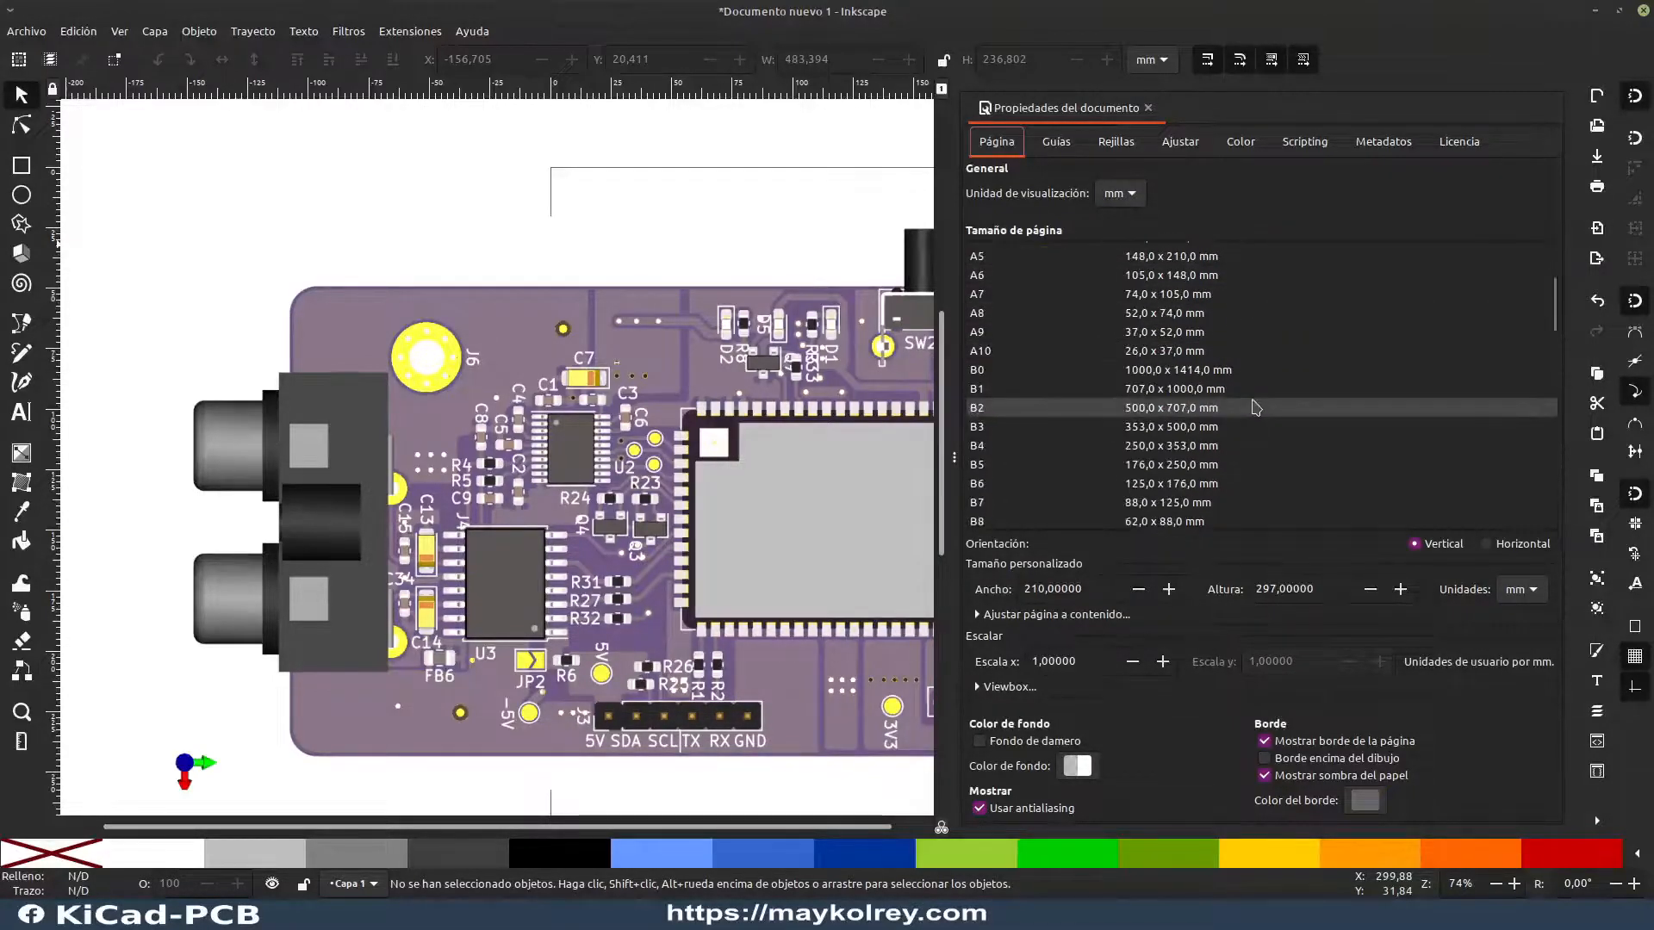
scroll(1284, 347, "down", 3)
scroll(1283, 347, "up", 4)
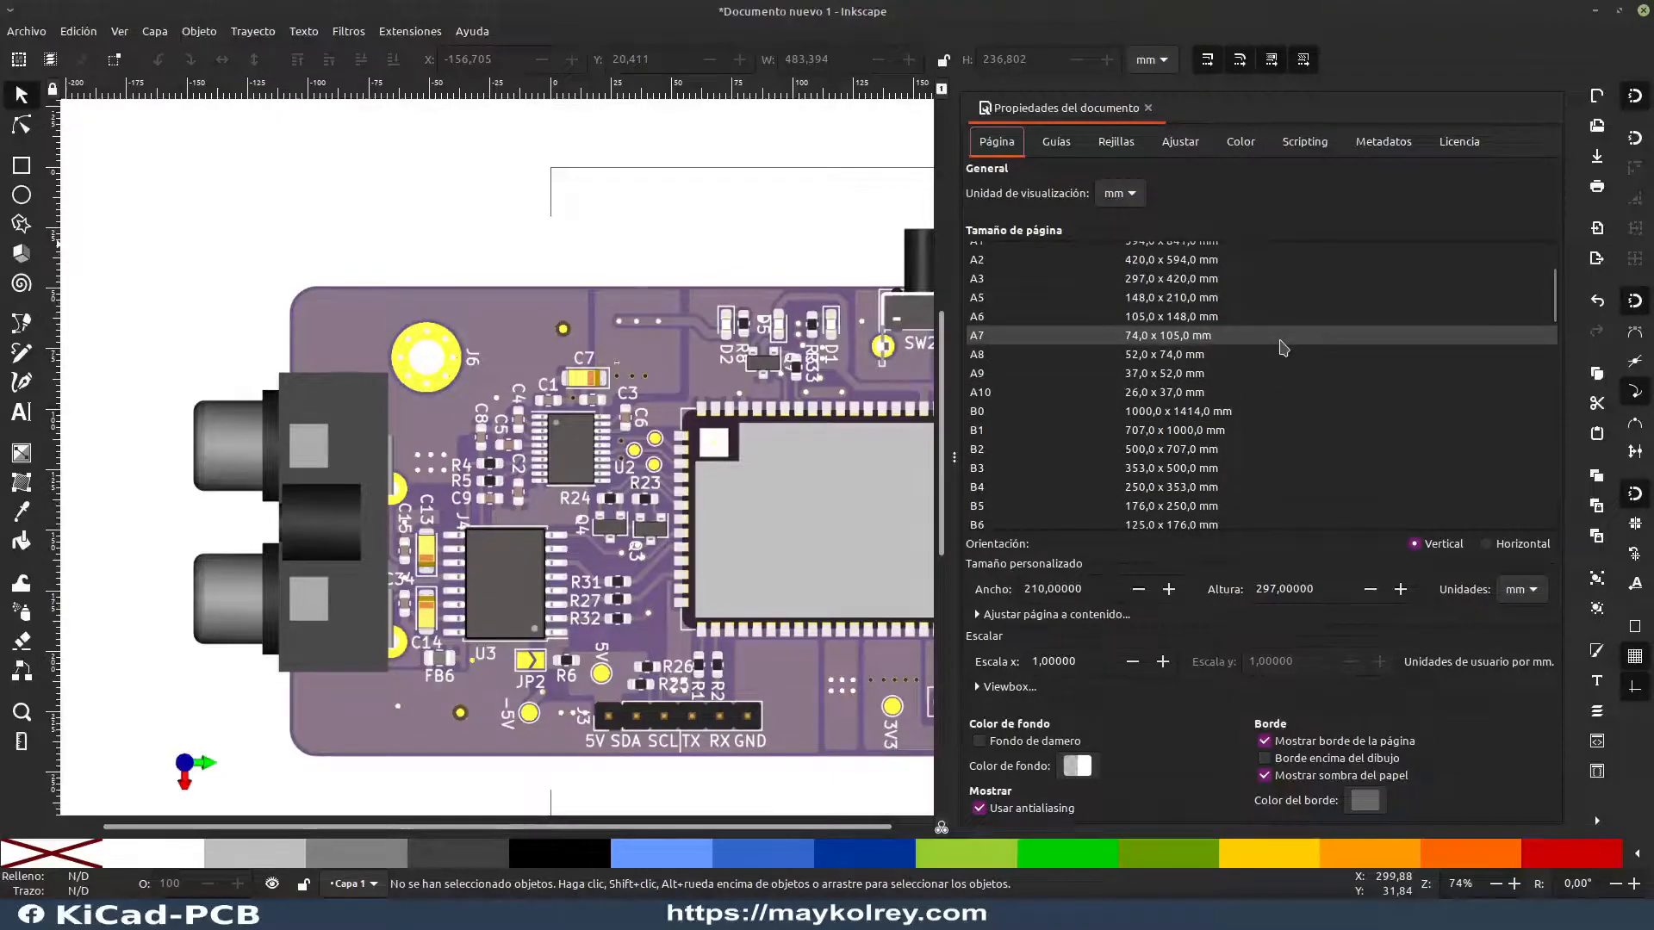
scroll(1241, 362, "up", 3)
scroll(1094, 319, "down", 12)
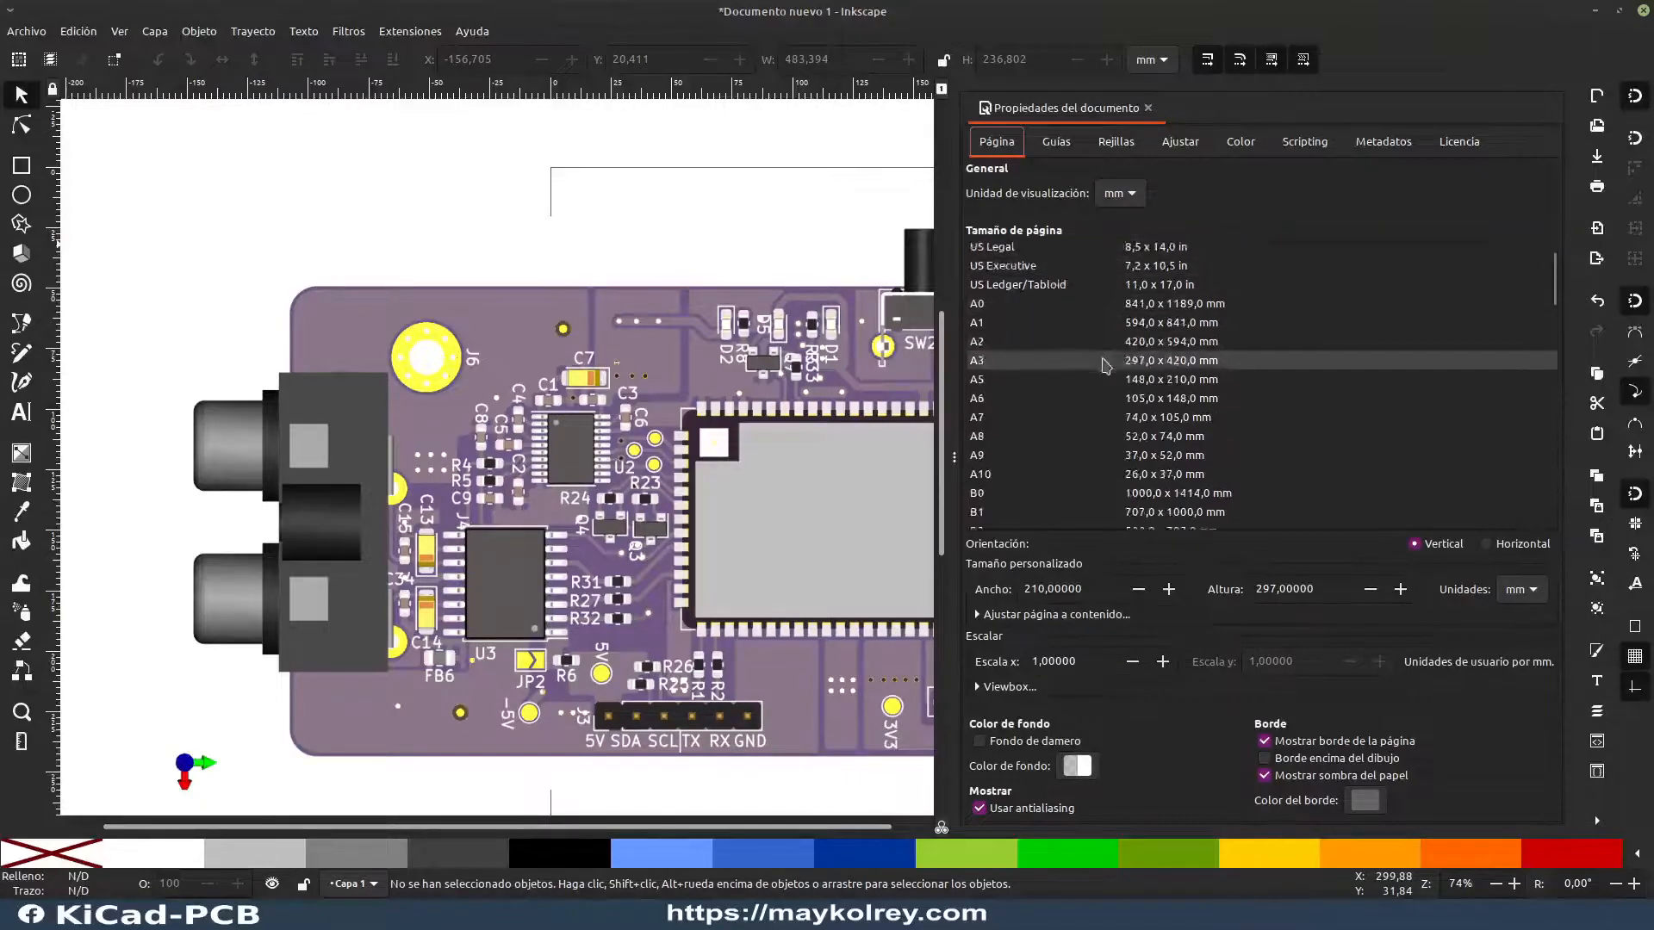
scroll(1117, 336, "down", 10)
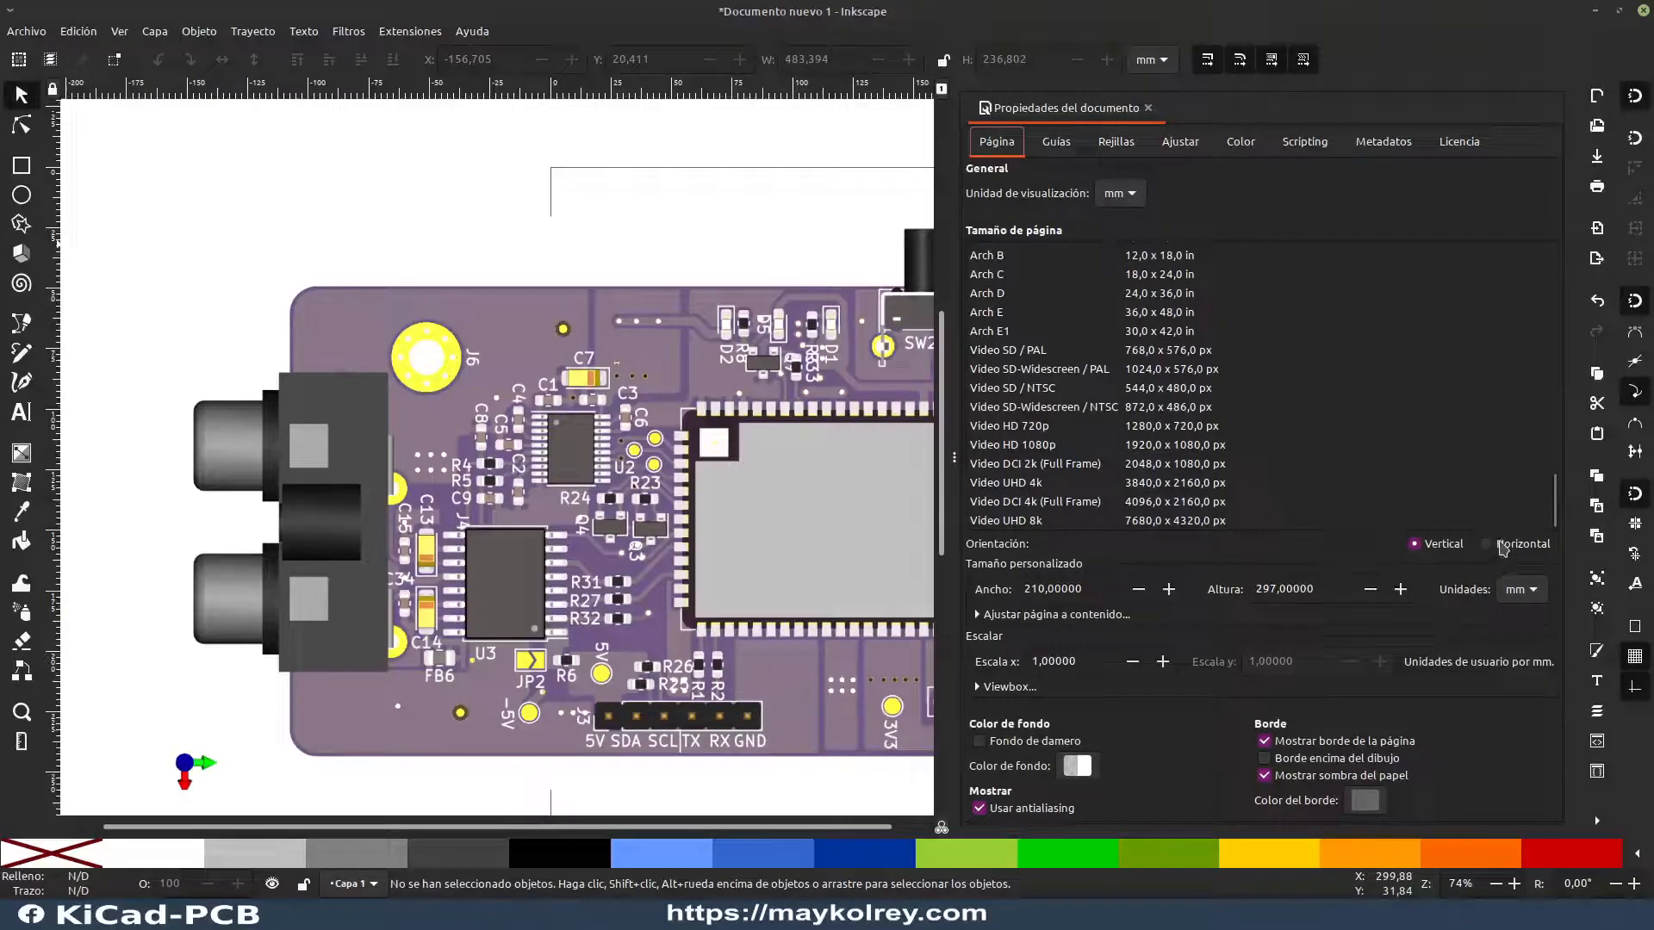
left_click(1488, 545)
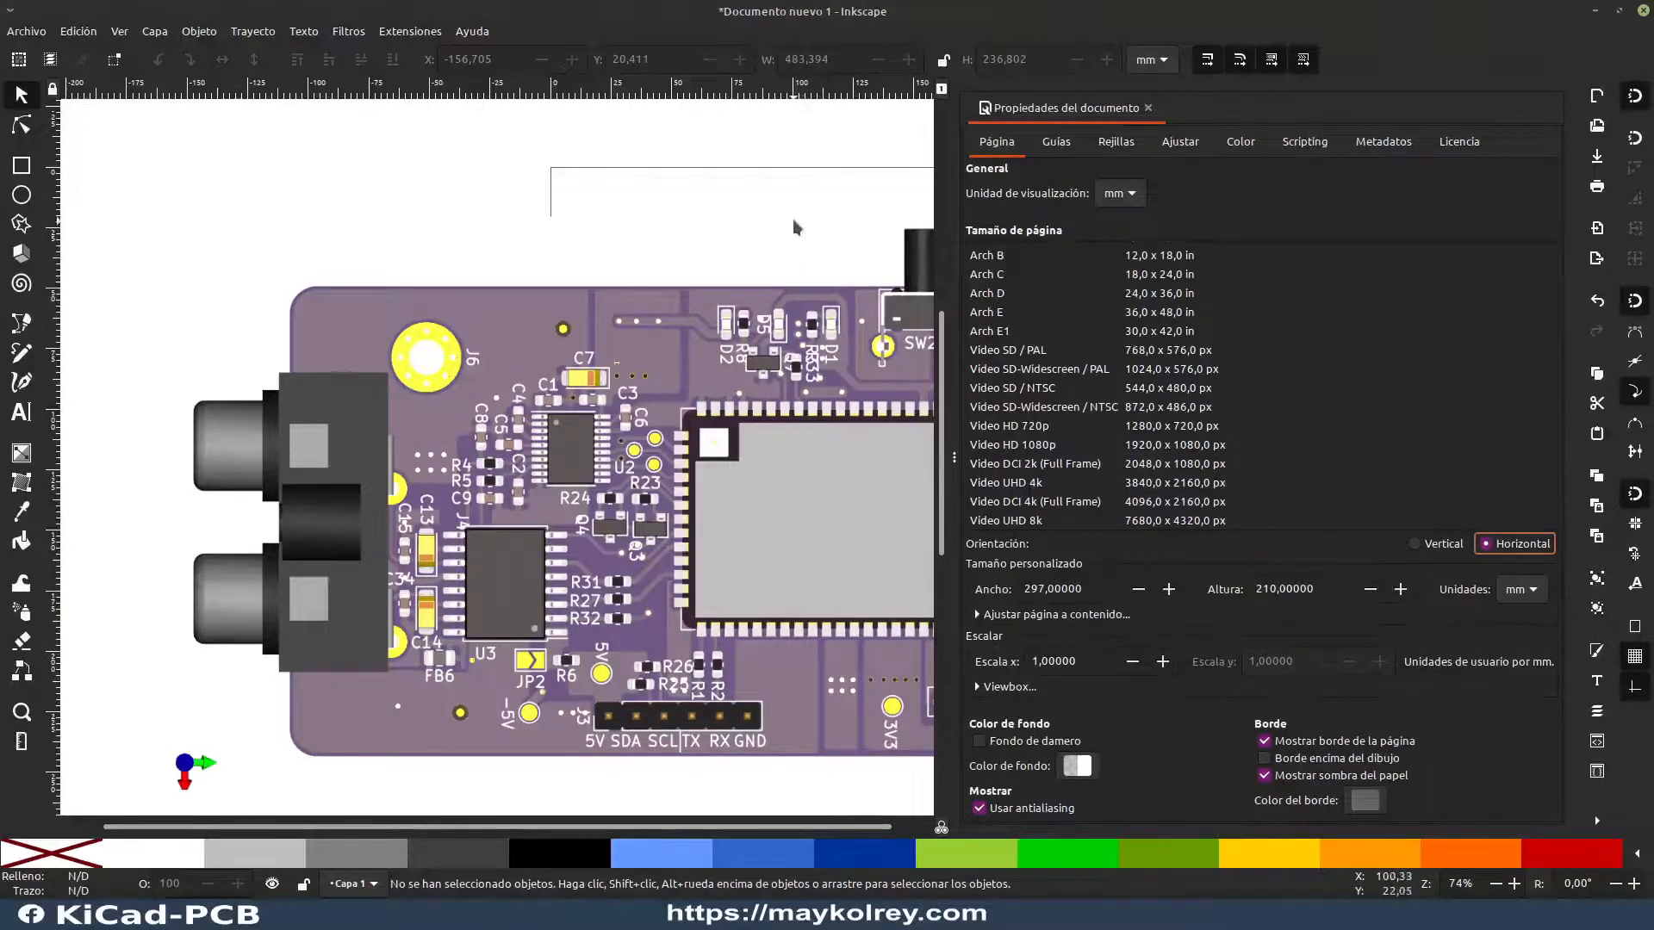
scroll(1111, 369, "up", 10)
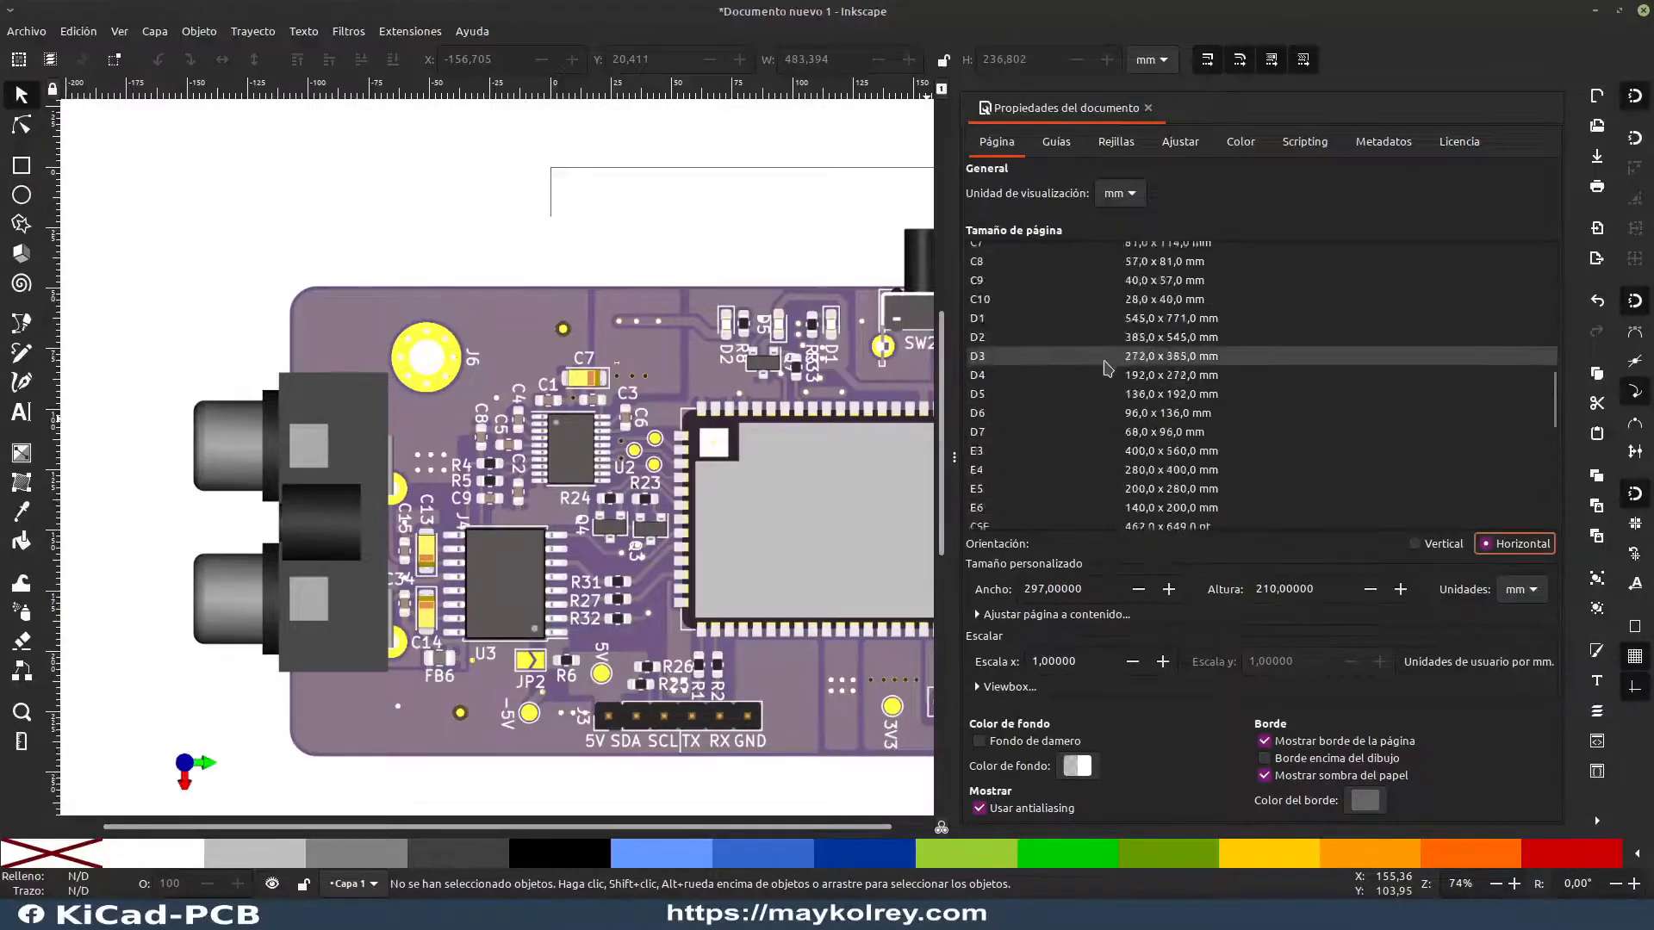
scroll(1111, 369, "up", 5)
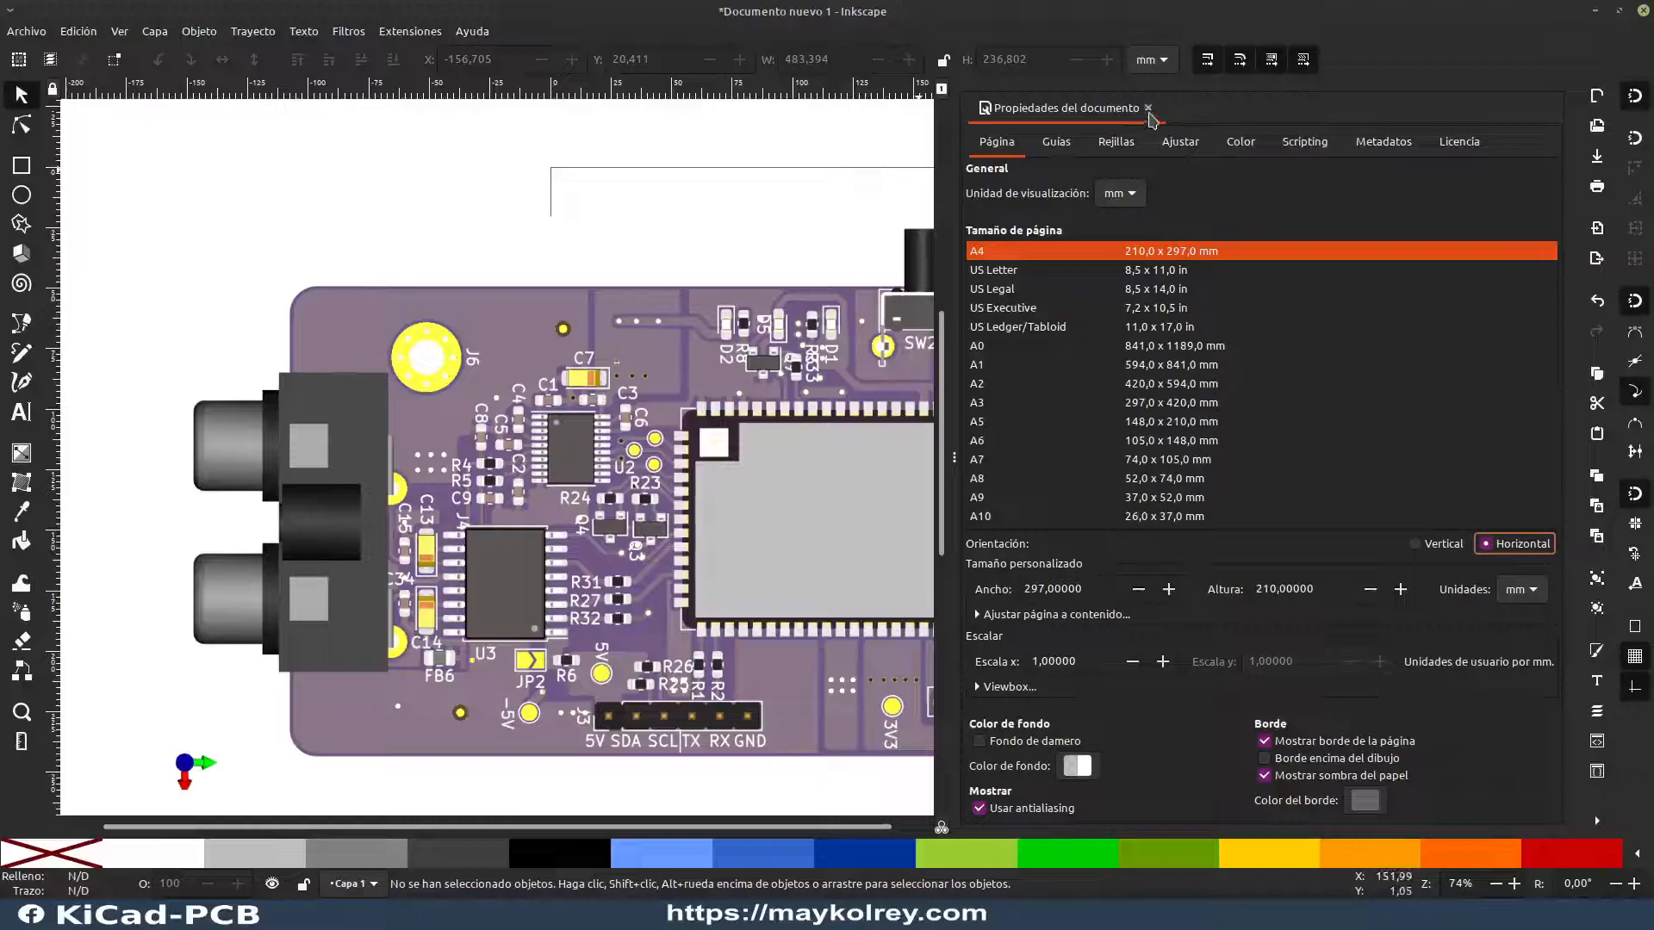
left_click(1147, 108)
Step: Scale the board image proportionally to about 224 × 110 mm and move it inside the landscape page
scroll(1109, 437, "down", 6)
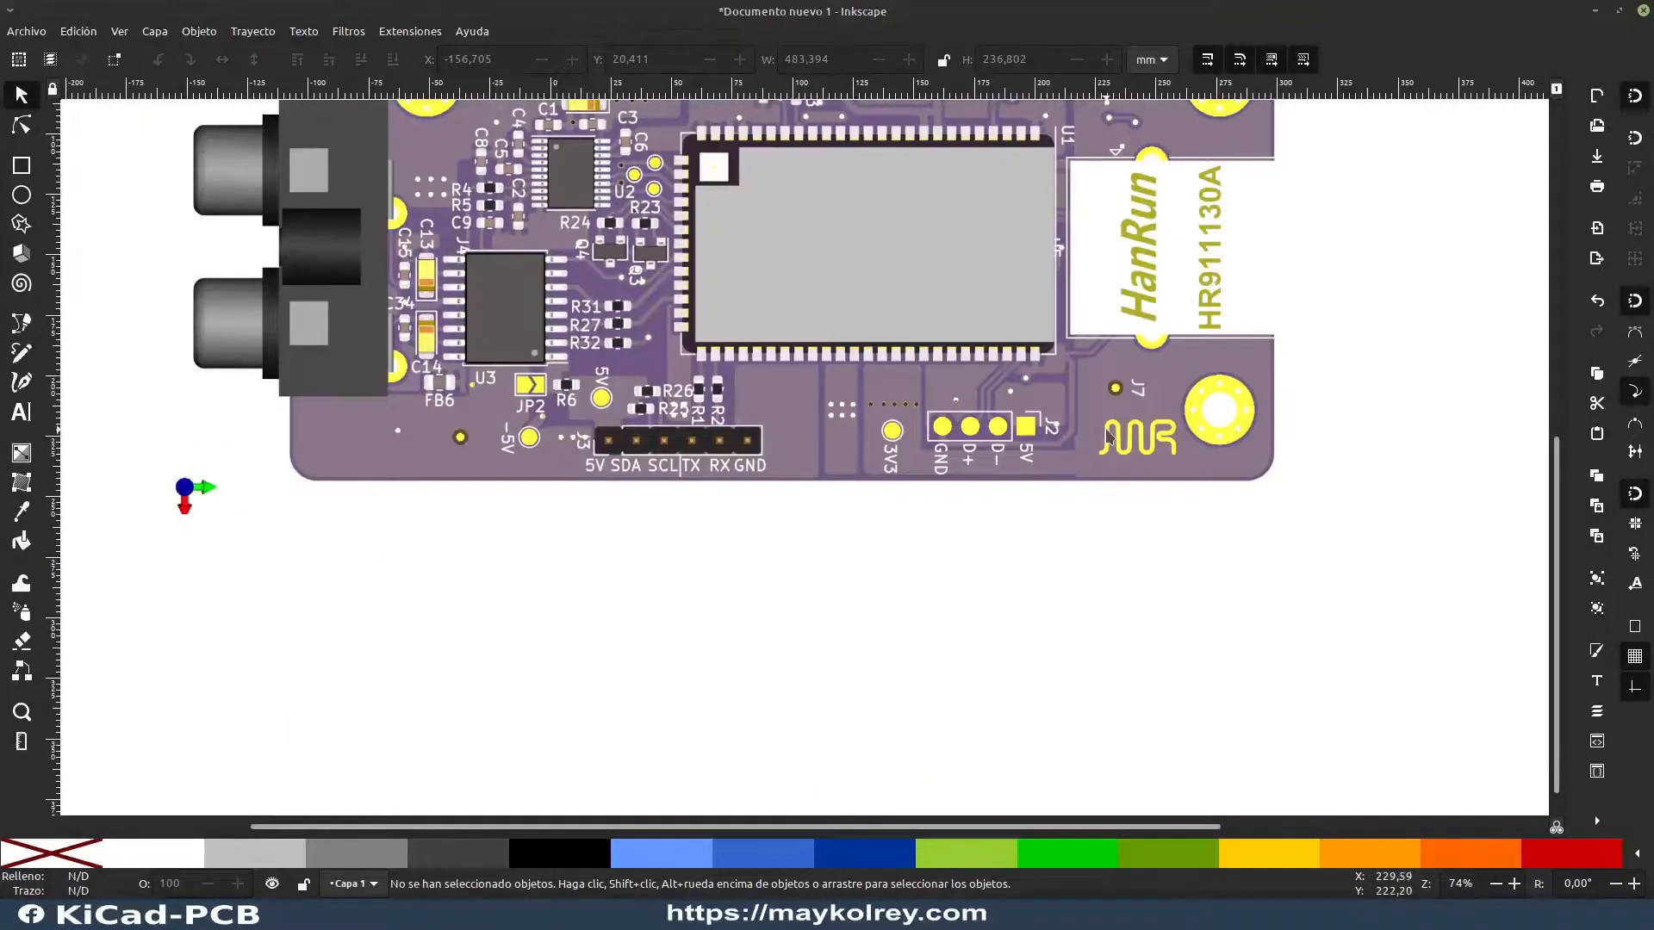
scroll(1109, 433, "down", 3)
left_click_drag(1110, 354, 762, 515)
scroll(717, 501, "up", 1)
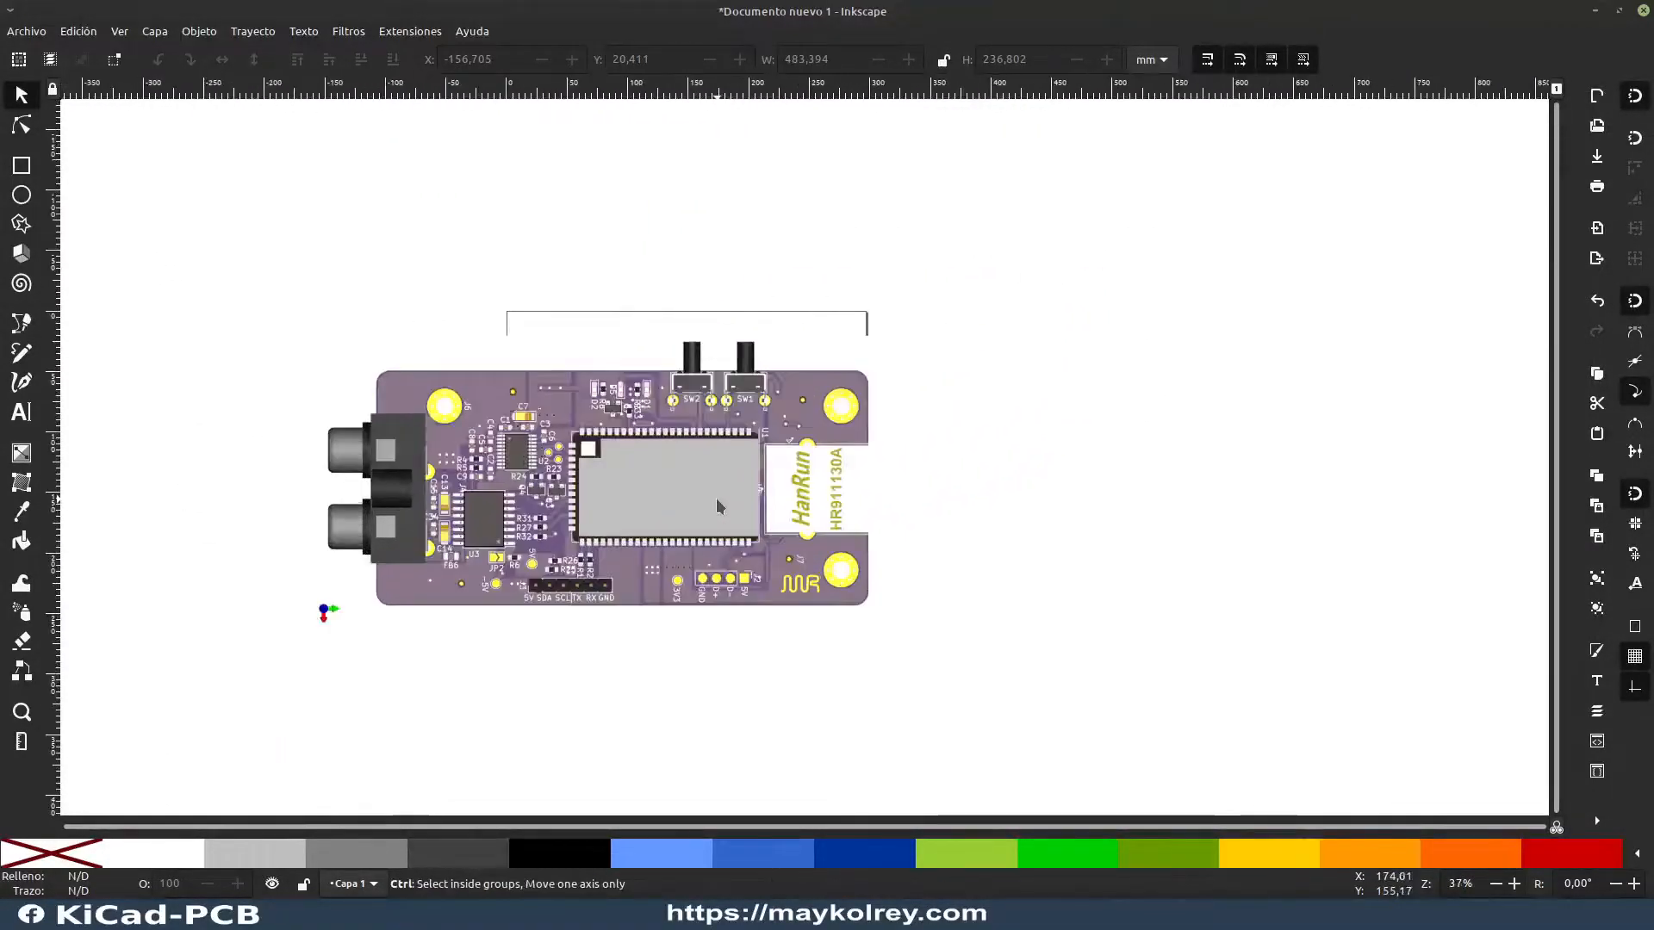
left_click(716, 498)
left_click_drag(910, 334, 698, 487)
left_click_drag(469, 564, 983, 472)
scroll(717, 448, "up", 2)
scroll(731, 445, "up", 1)
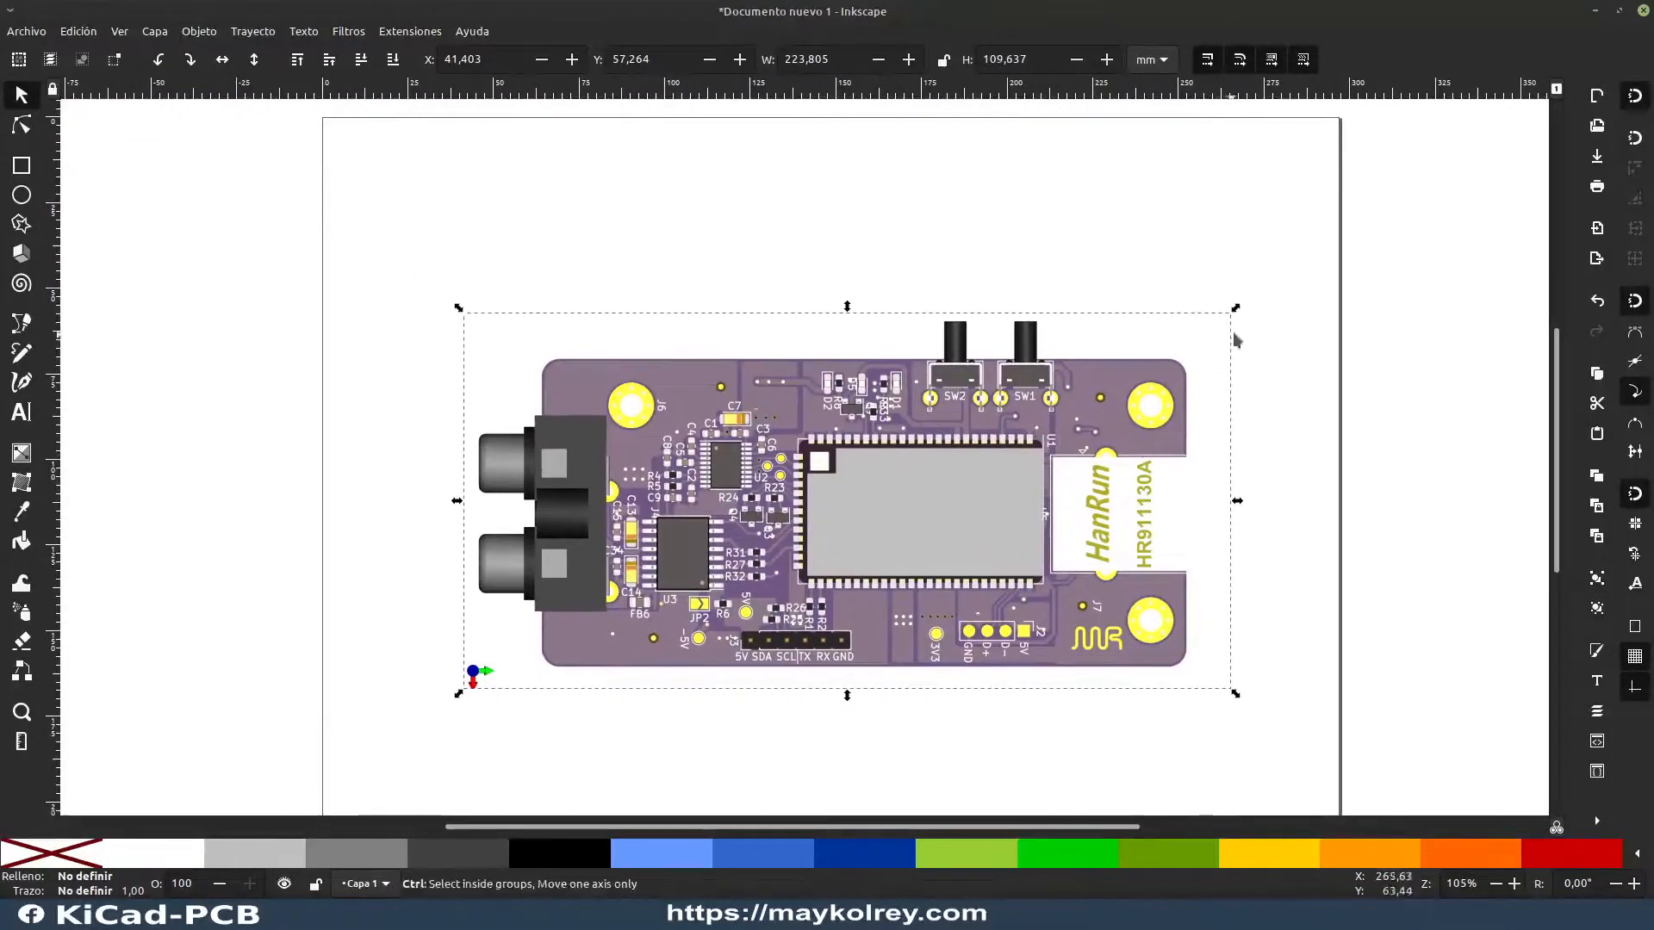
Step: Shrink the board image proportionally to about 198 × 97 mm and move it to about X 50, Y 59 mm
left_click_drag(1236, 308, 1156, 351)
left_click_drag(921, 510, 952, 473)
key("Escape")
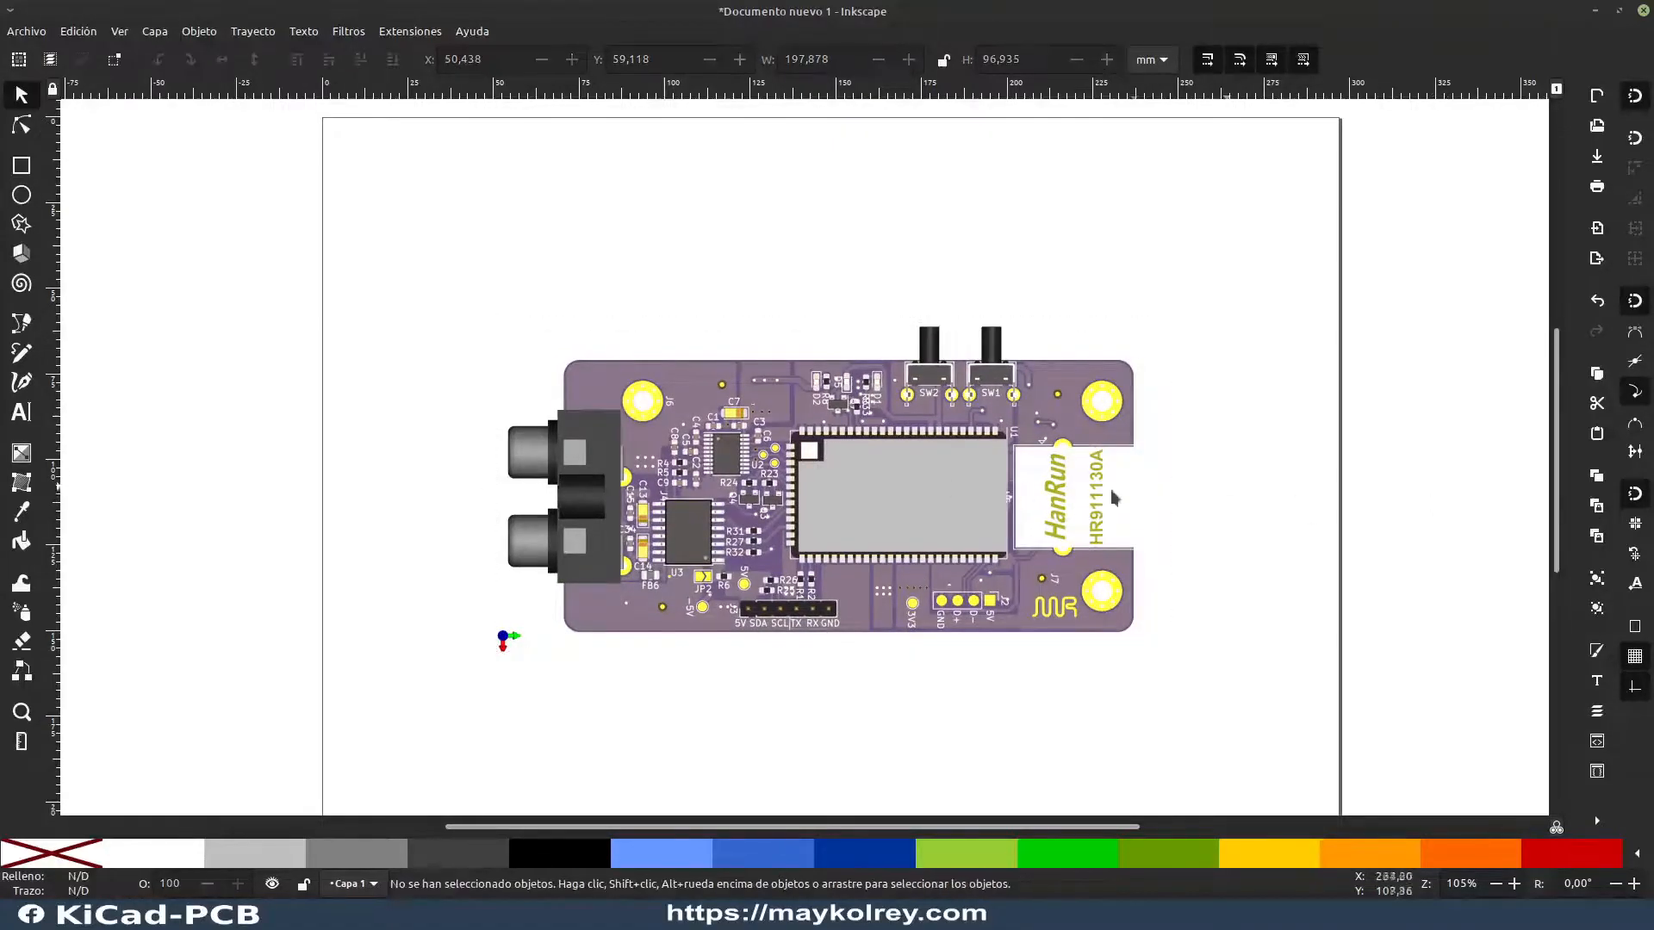
Step: Shift the board image slightly to about X 47, Y 52 mm to center it on the page, and deselect it
scroll(948, 498, "up", 1)
scroll(949, 498, "down", 2)
left_click_drag(968, 507, 909, 450)
scroll(779, 515, "up", 1)
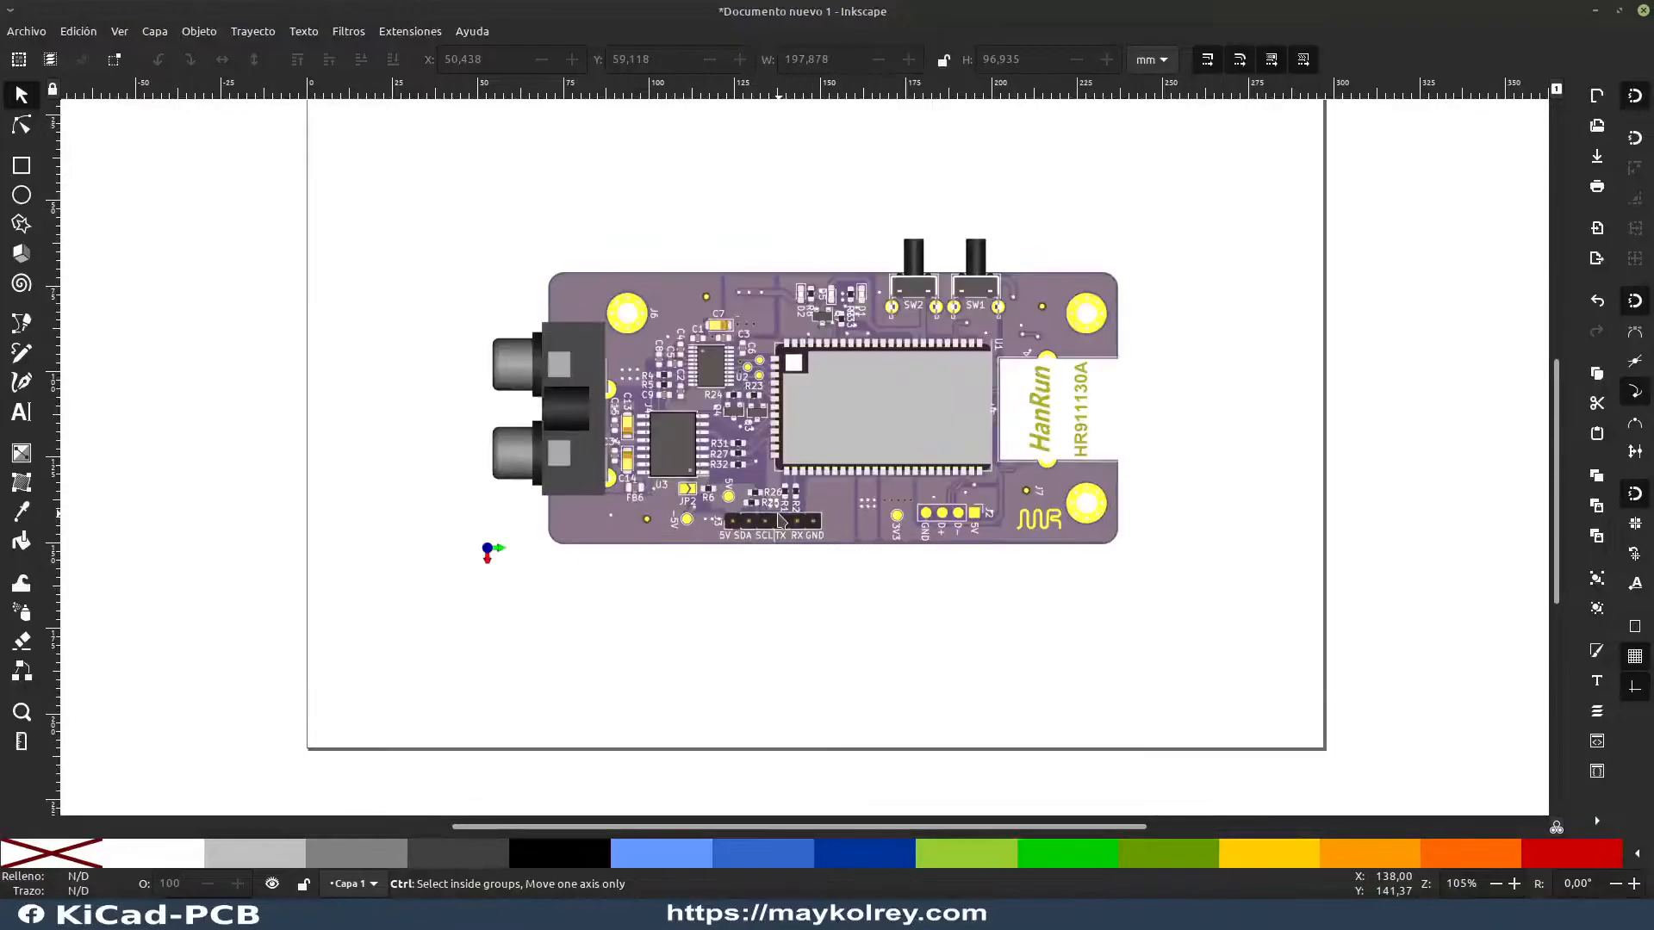
left_click_drag(859, 395, 850, 367)
key("Escape")
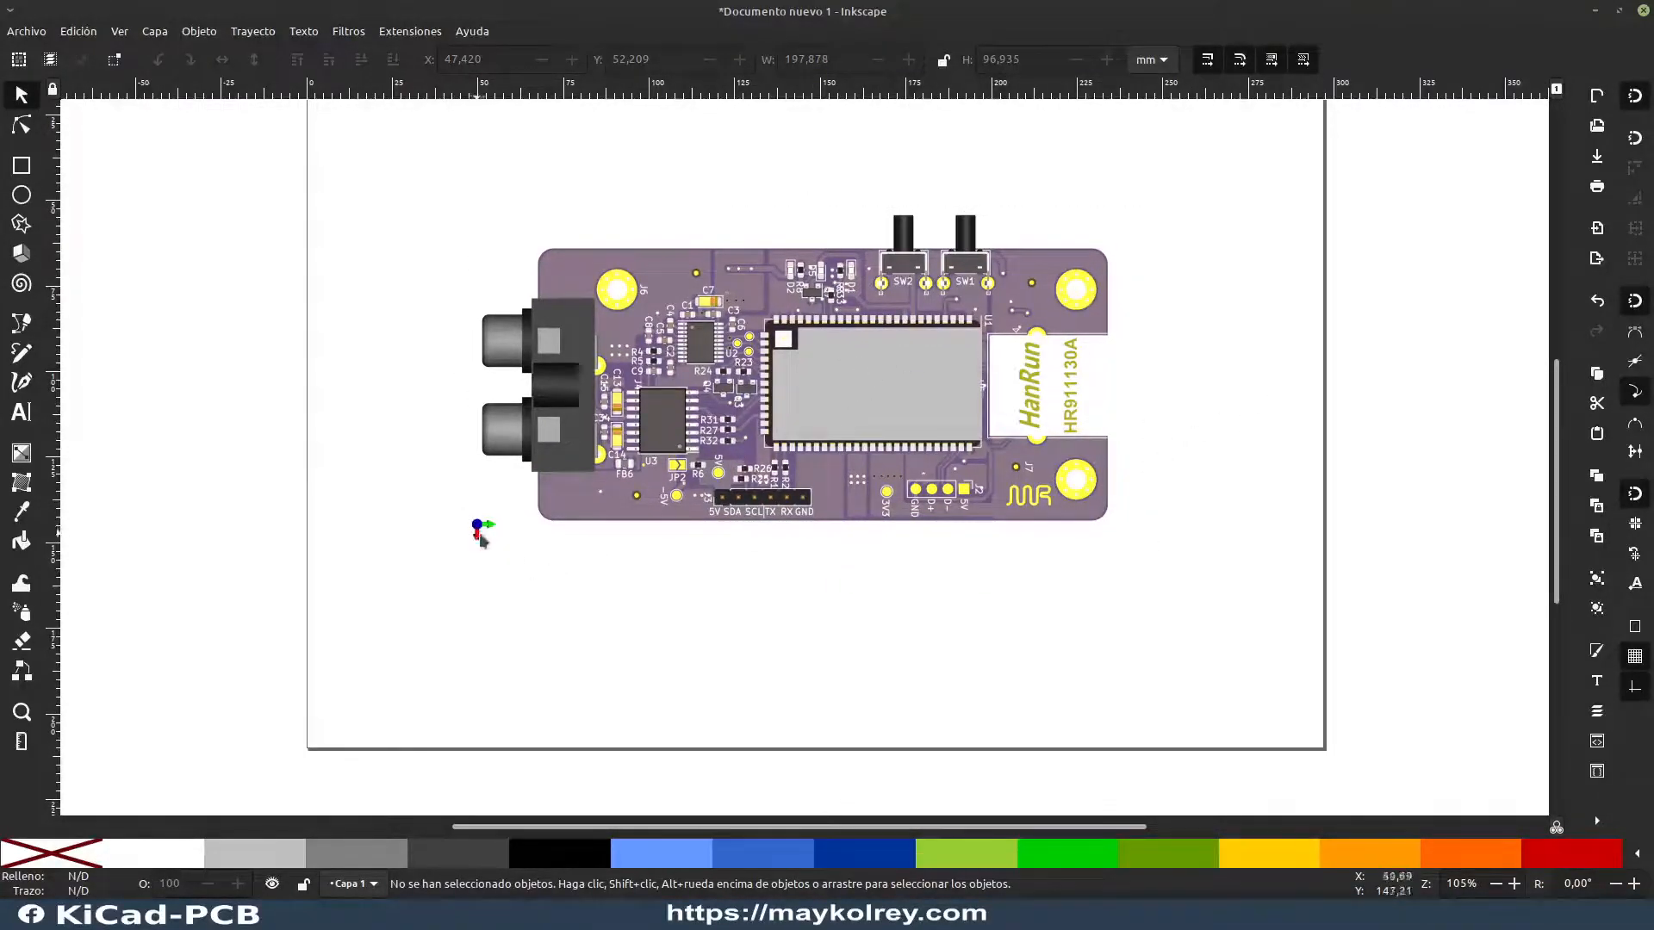
Step: Draw a white-filled rectangle about 18.7 × 17.5 mm over the 3D axis marker below the audio jacks and centre it on the marker
scroll(490, 540, "up", 4)
scroll(489, 540, "down", 2)
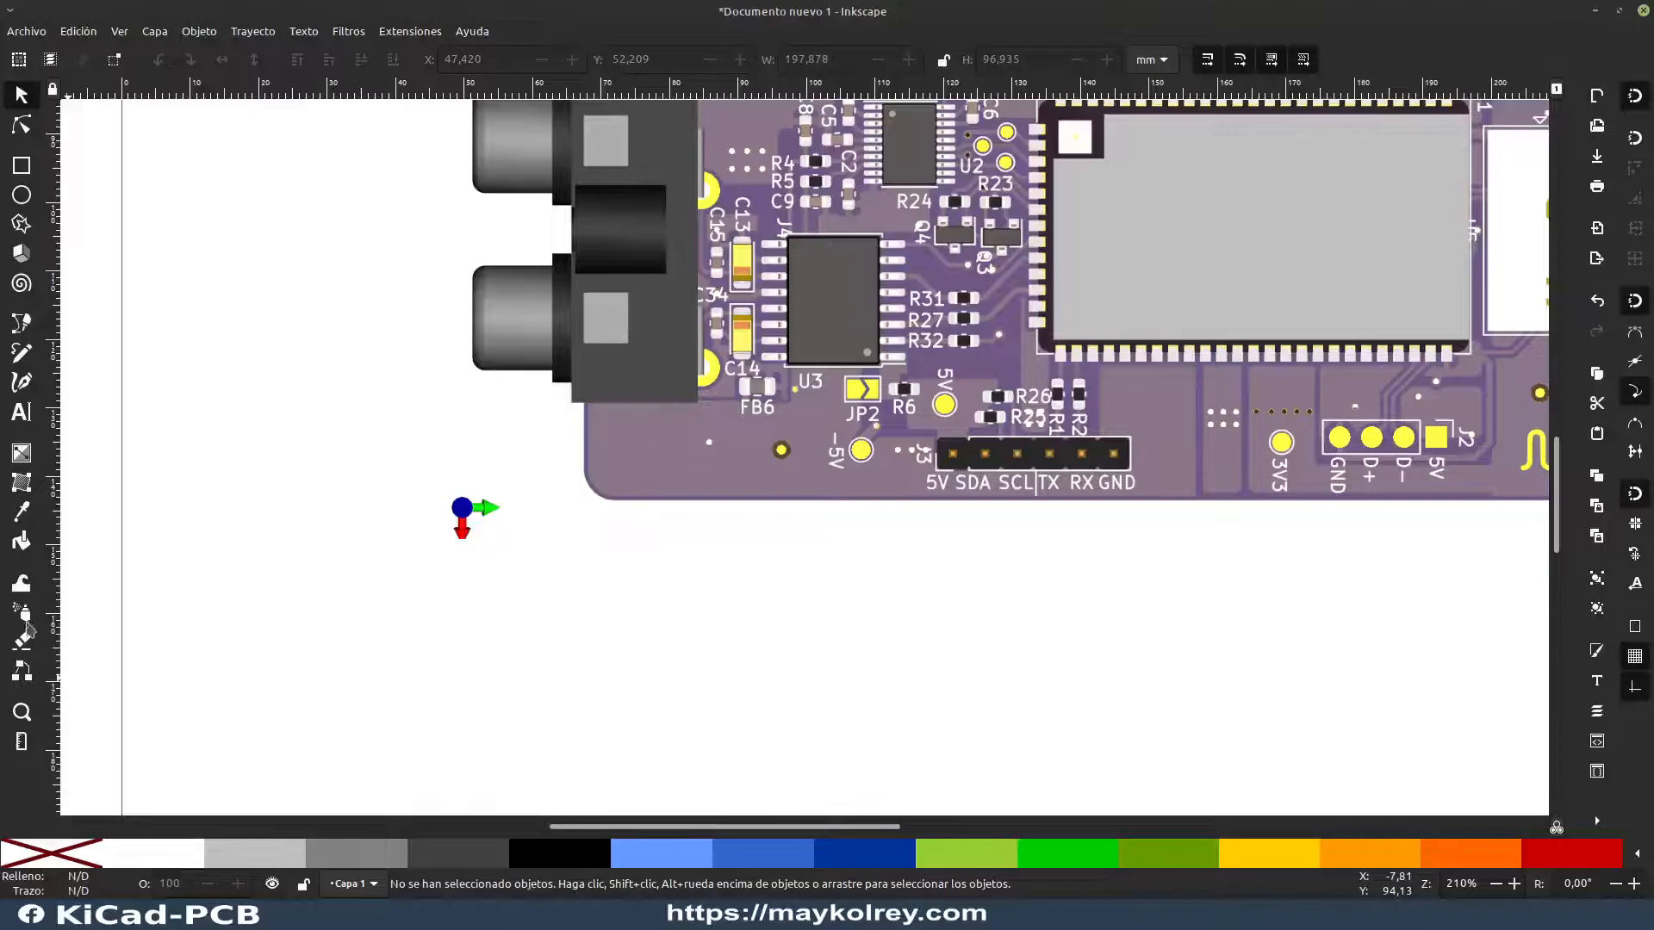
left_click(21, 167)
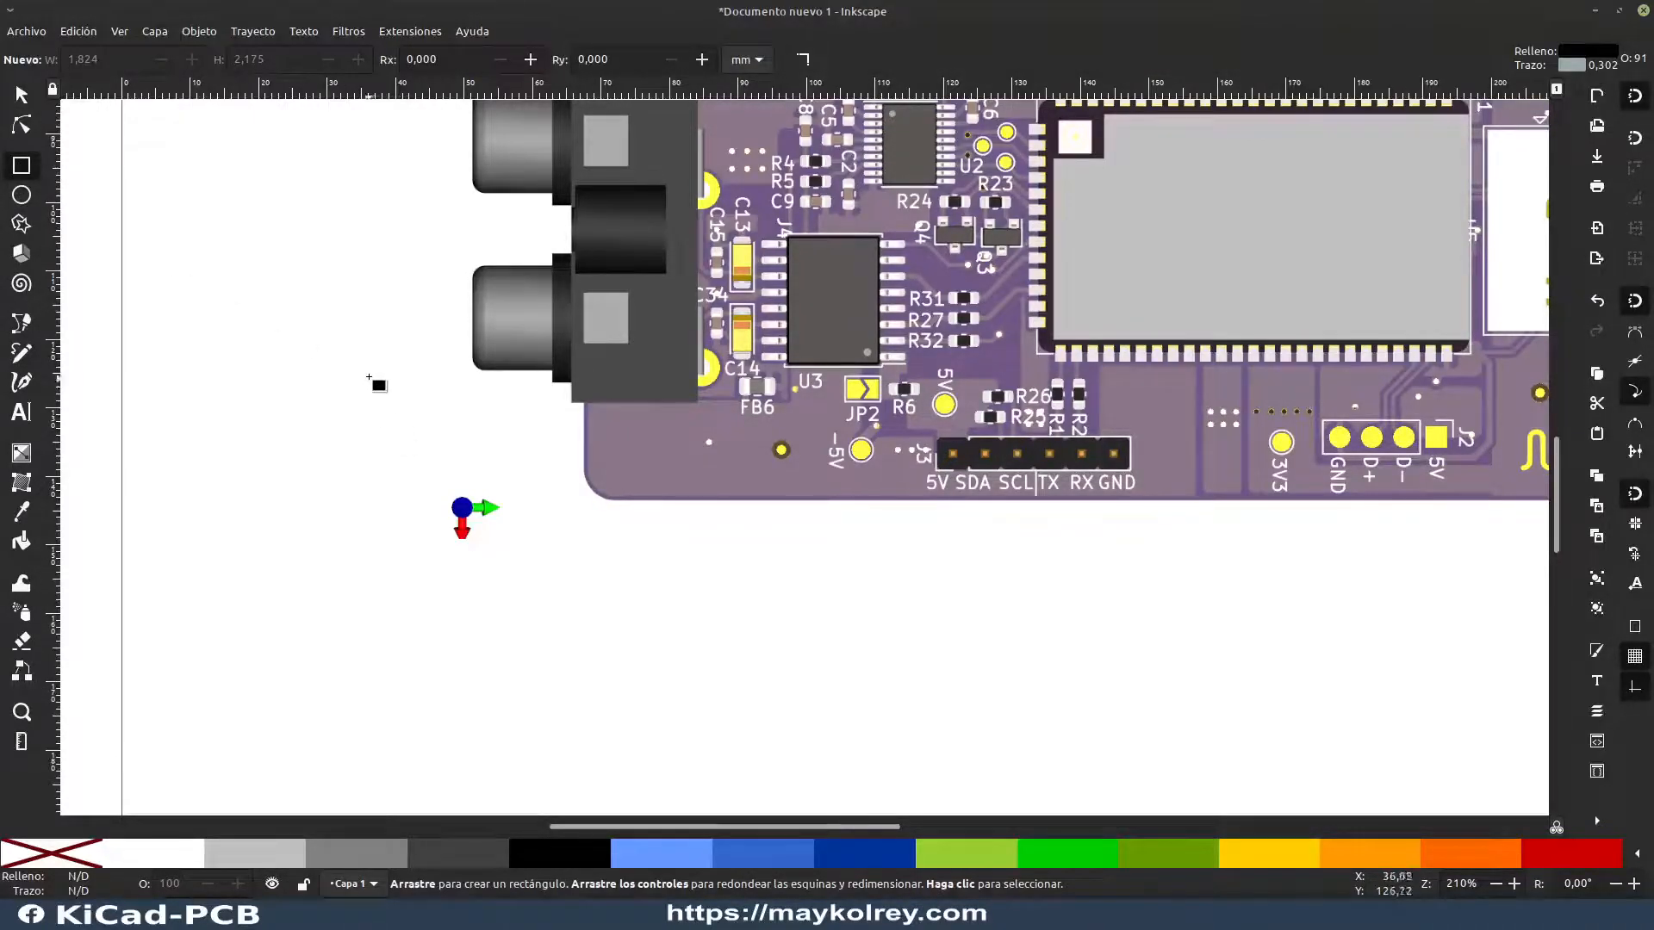
left_click_drag(407, 450, 535, 572)
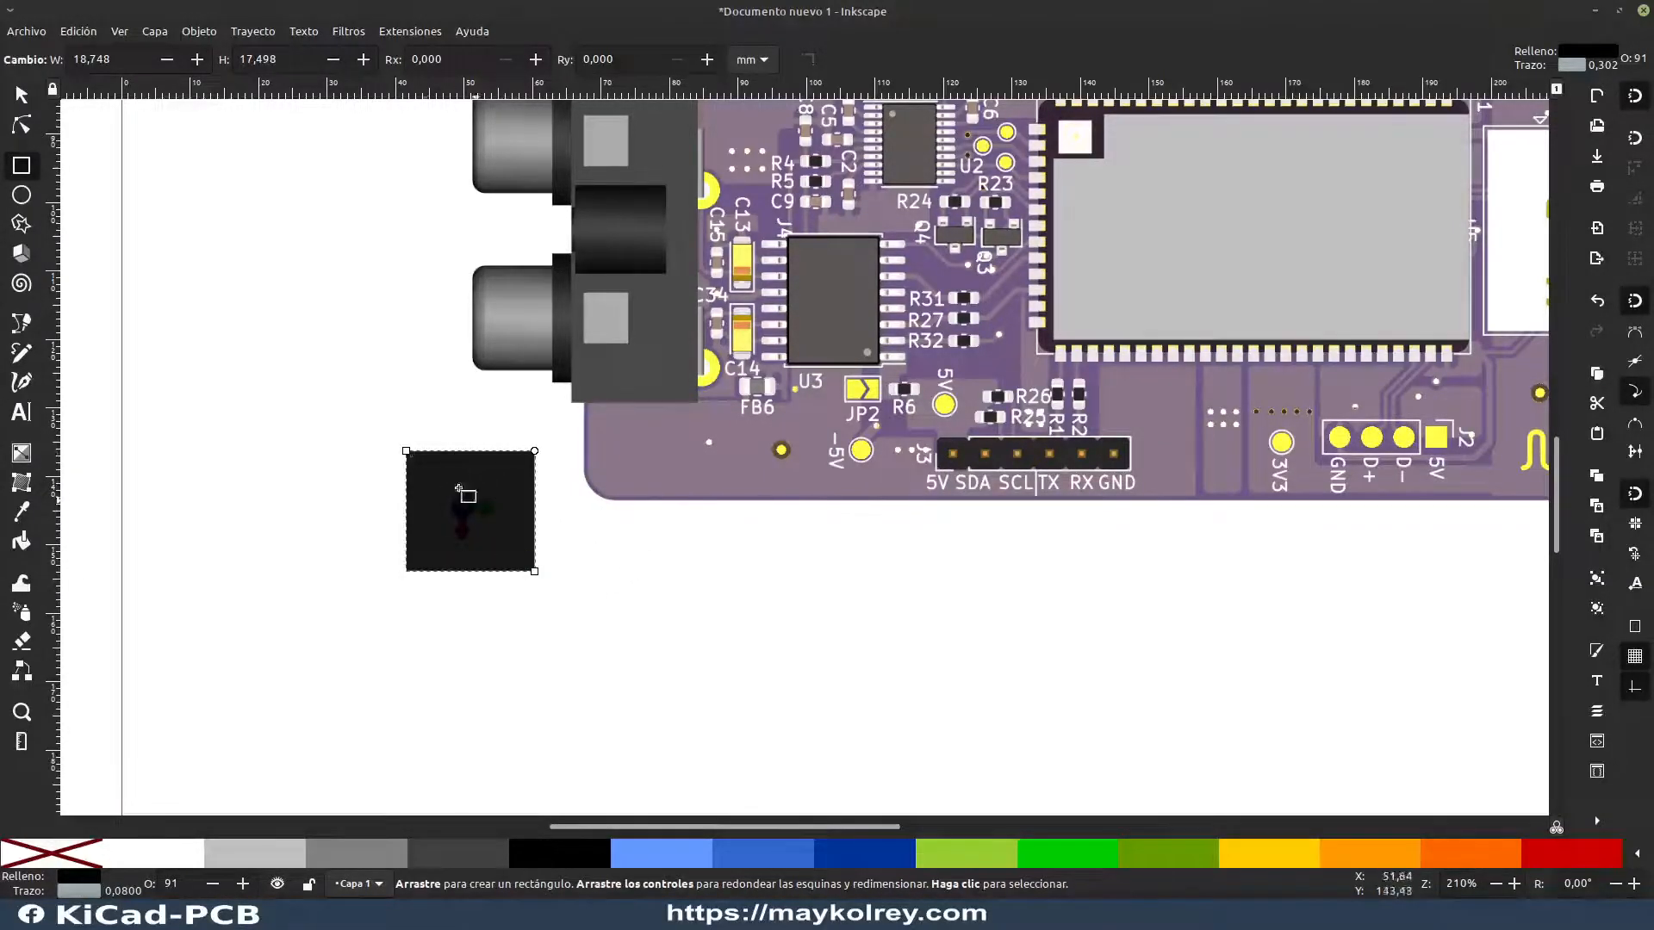
left_click(168, 864)
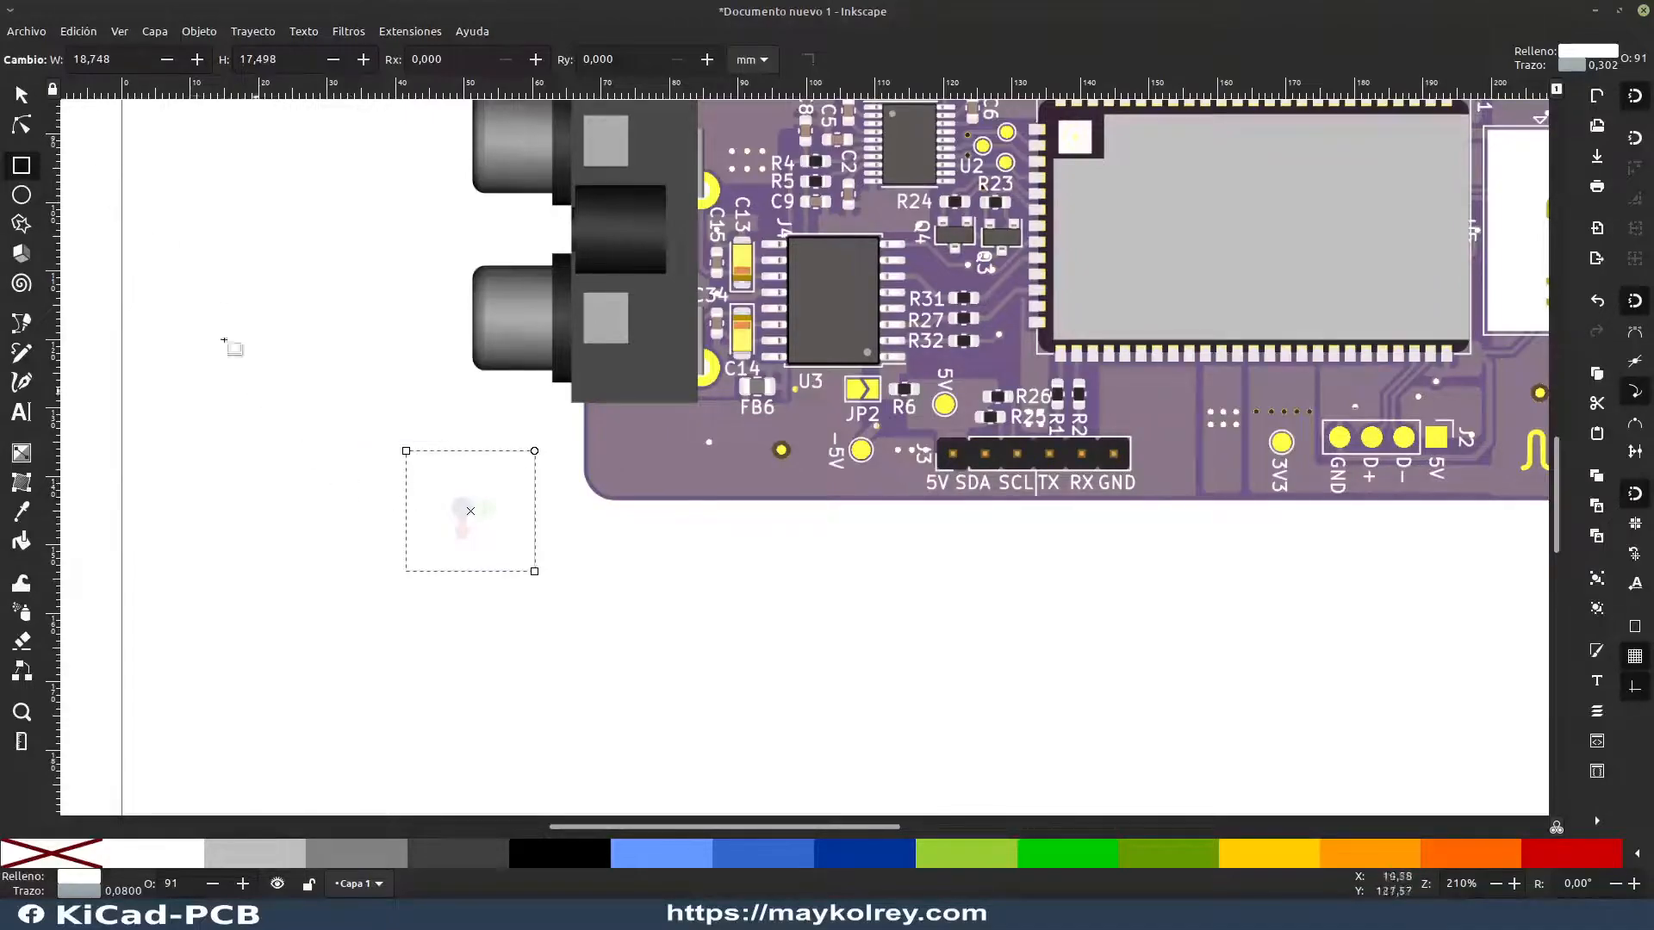
left_click(23, 100)
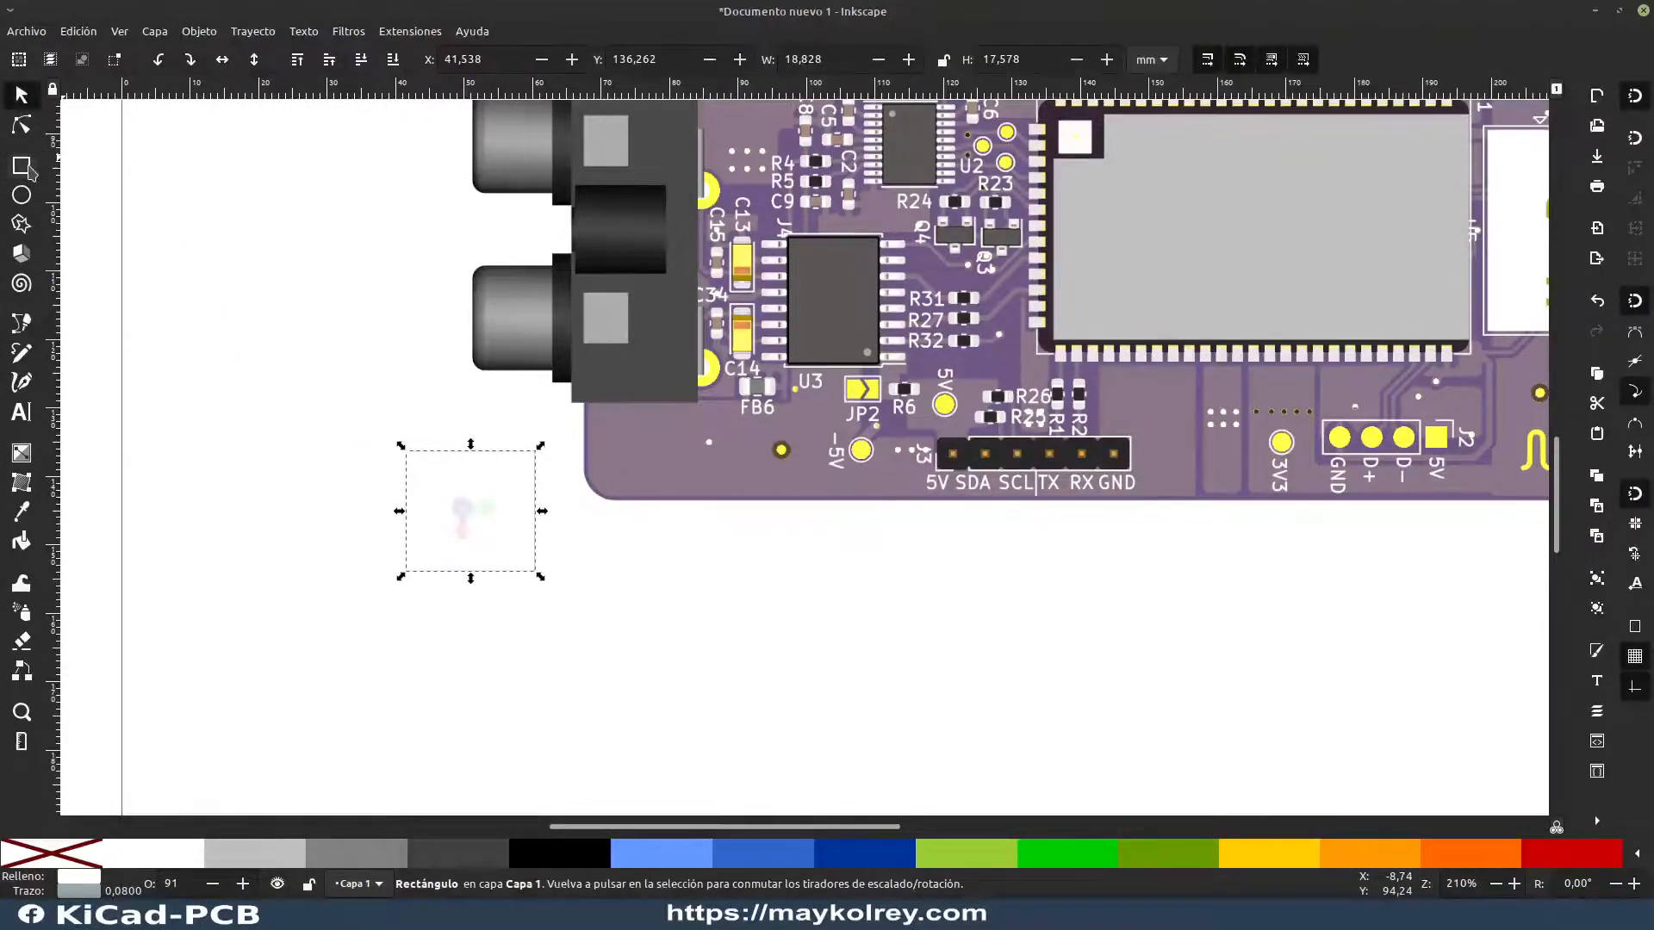
mouse_move(508, 508)
left_mouse_down()
mouse_move(373, 617)
mouse_move(509, 518)
left_mouse_up()
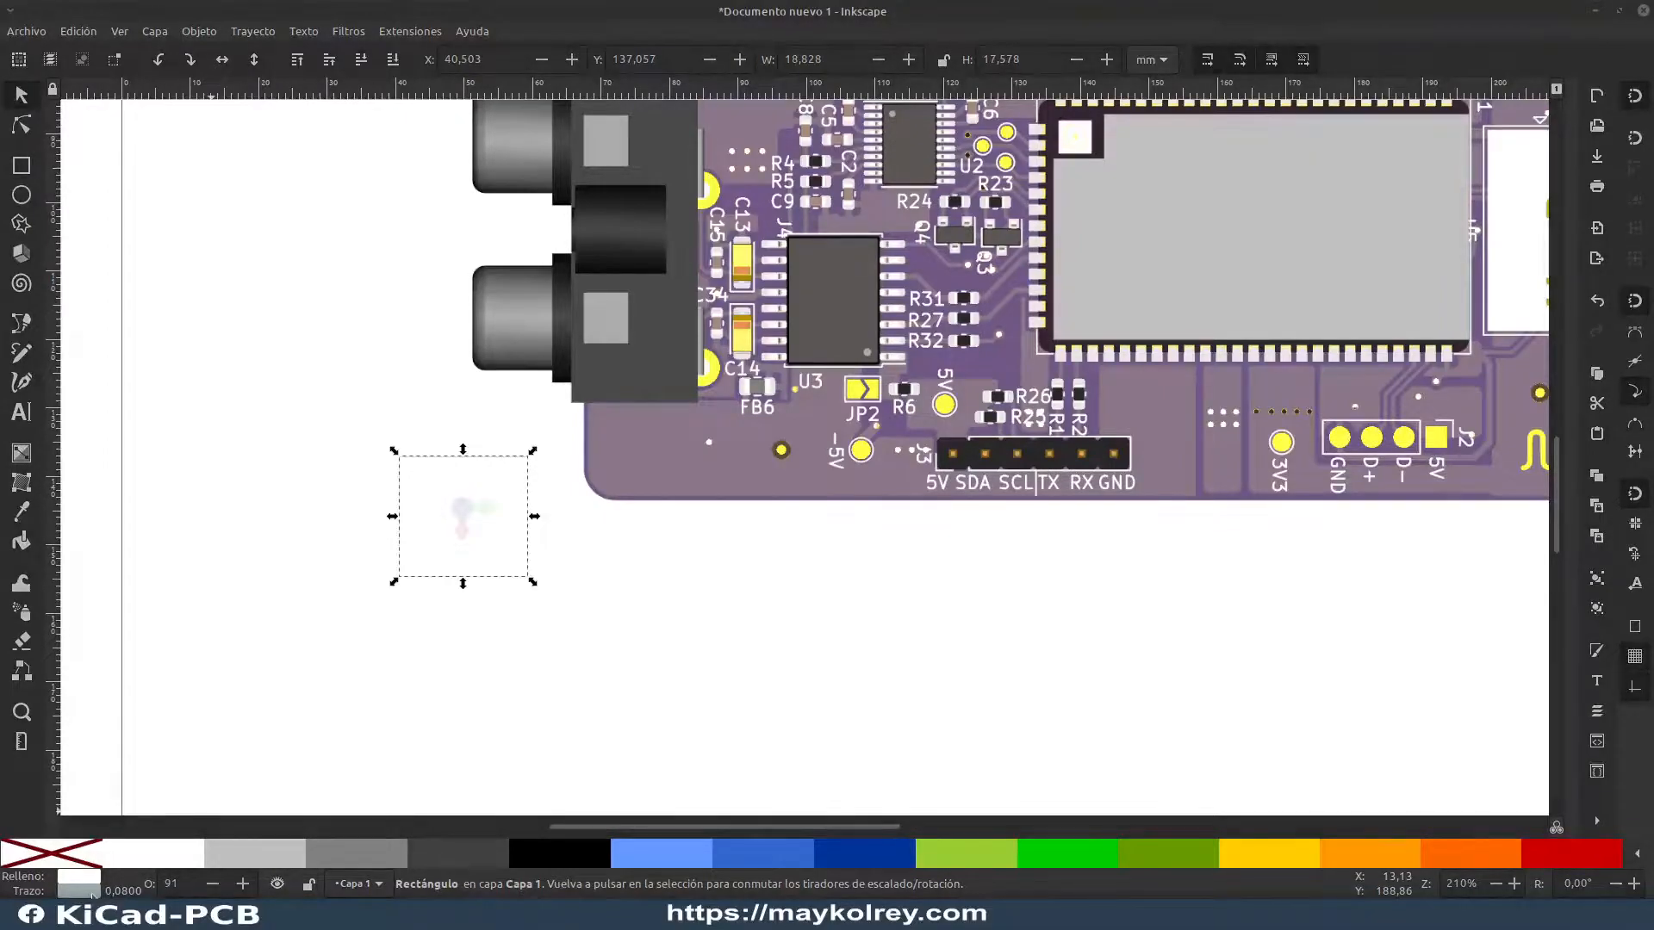
Step: Raise the white rectangle's opacity to 100% in the fill and stroke settings, deselect it, and close the settings
key("ctrl+shift+f")
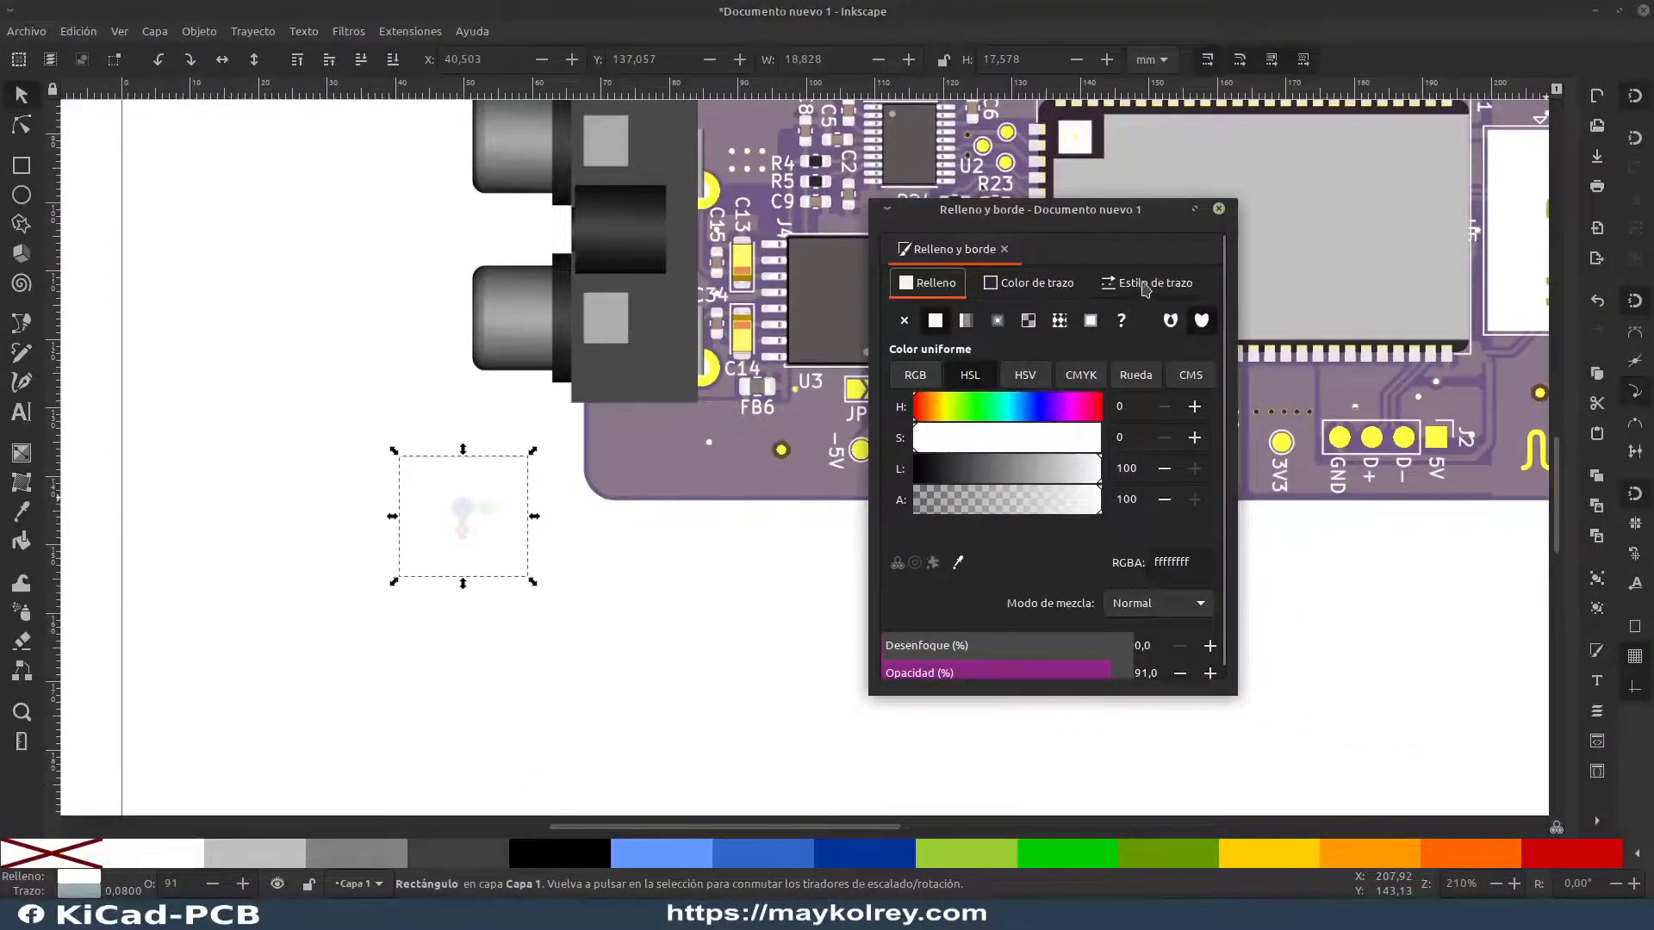
left_click(1150, 286)
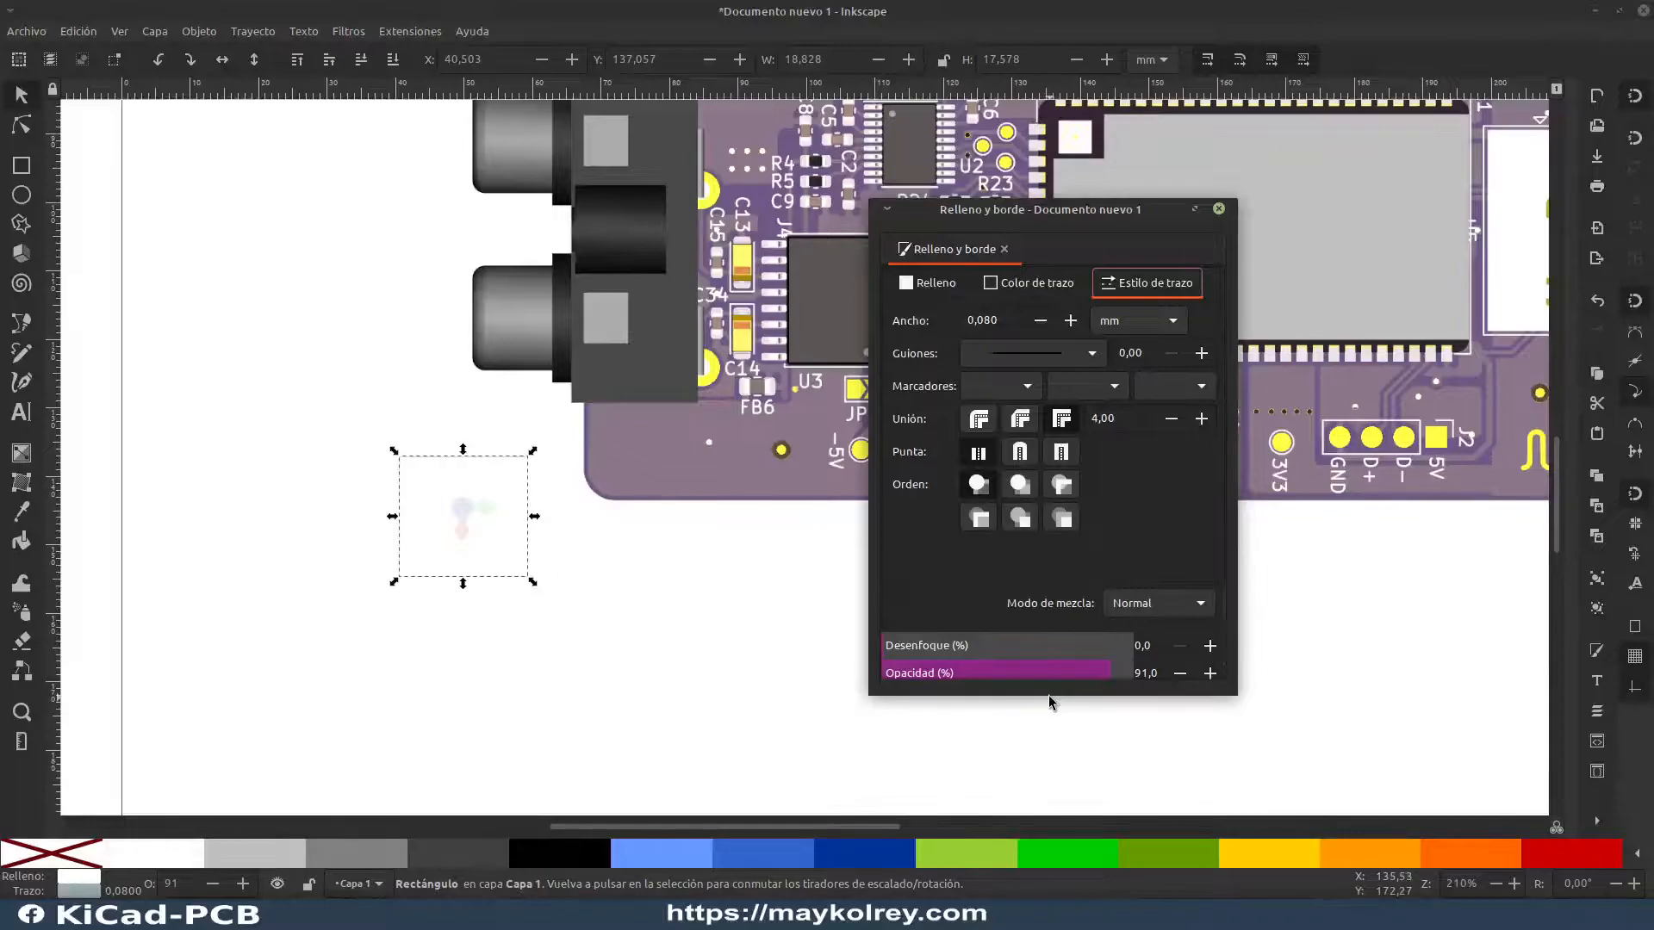
mouse_move(1051, 687)
left_mouse_down()
mouse_move(1077, 729)
mouse_move(1188, 722)
left_mouse_up()
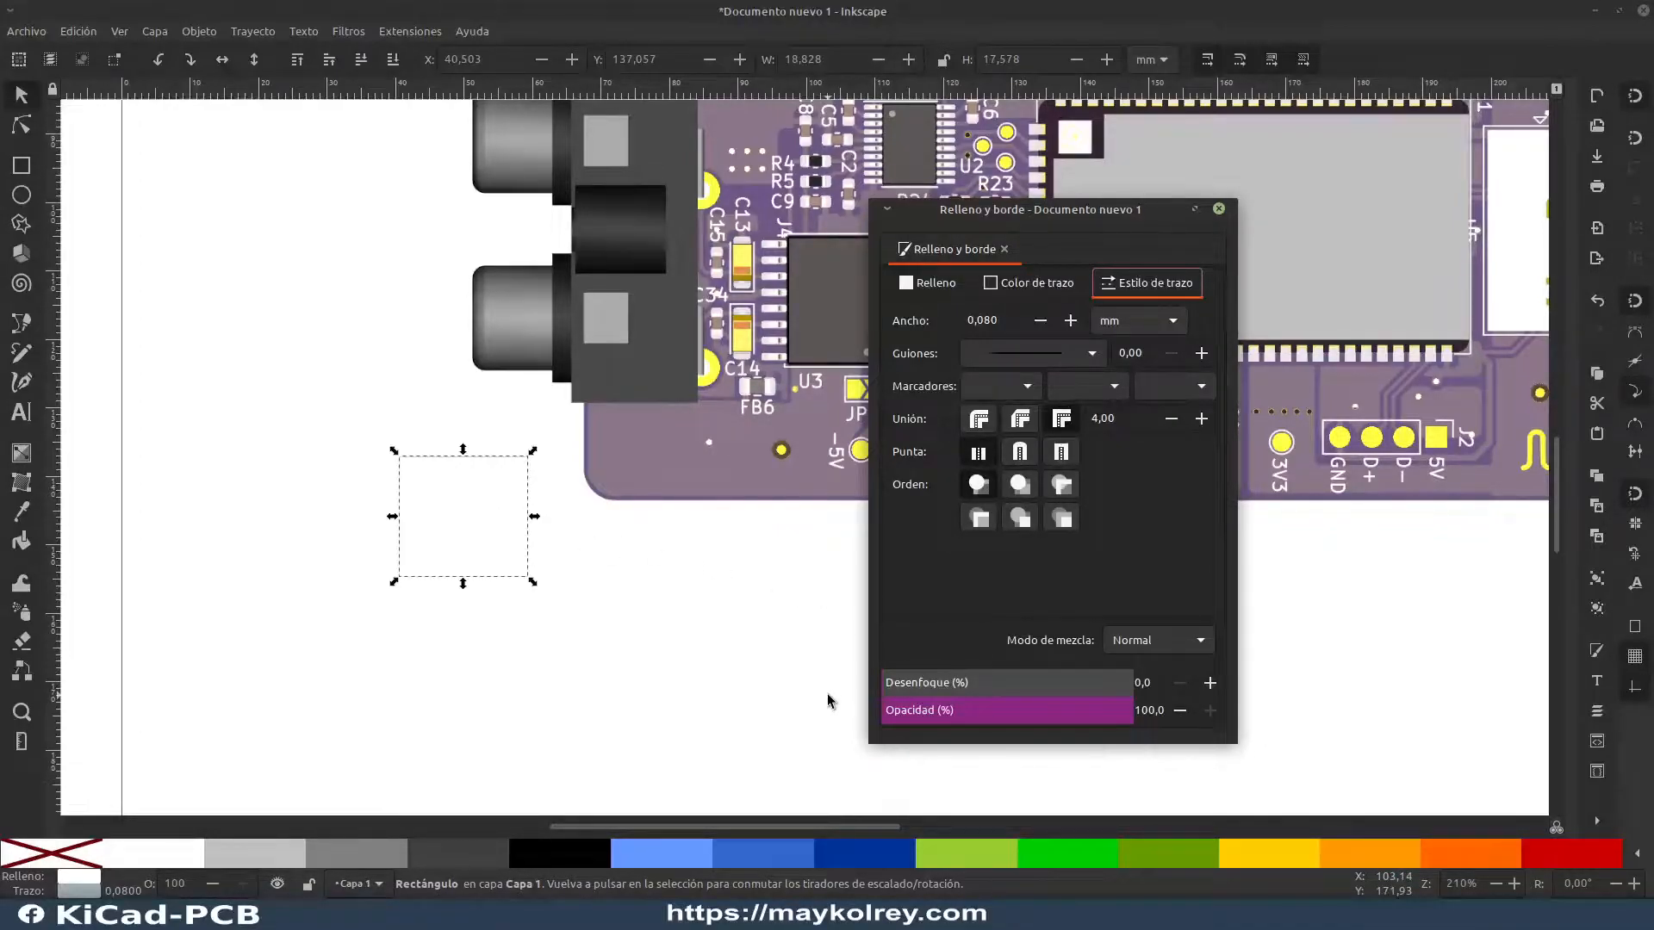
left_click(786, 712)
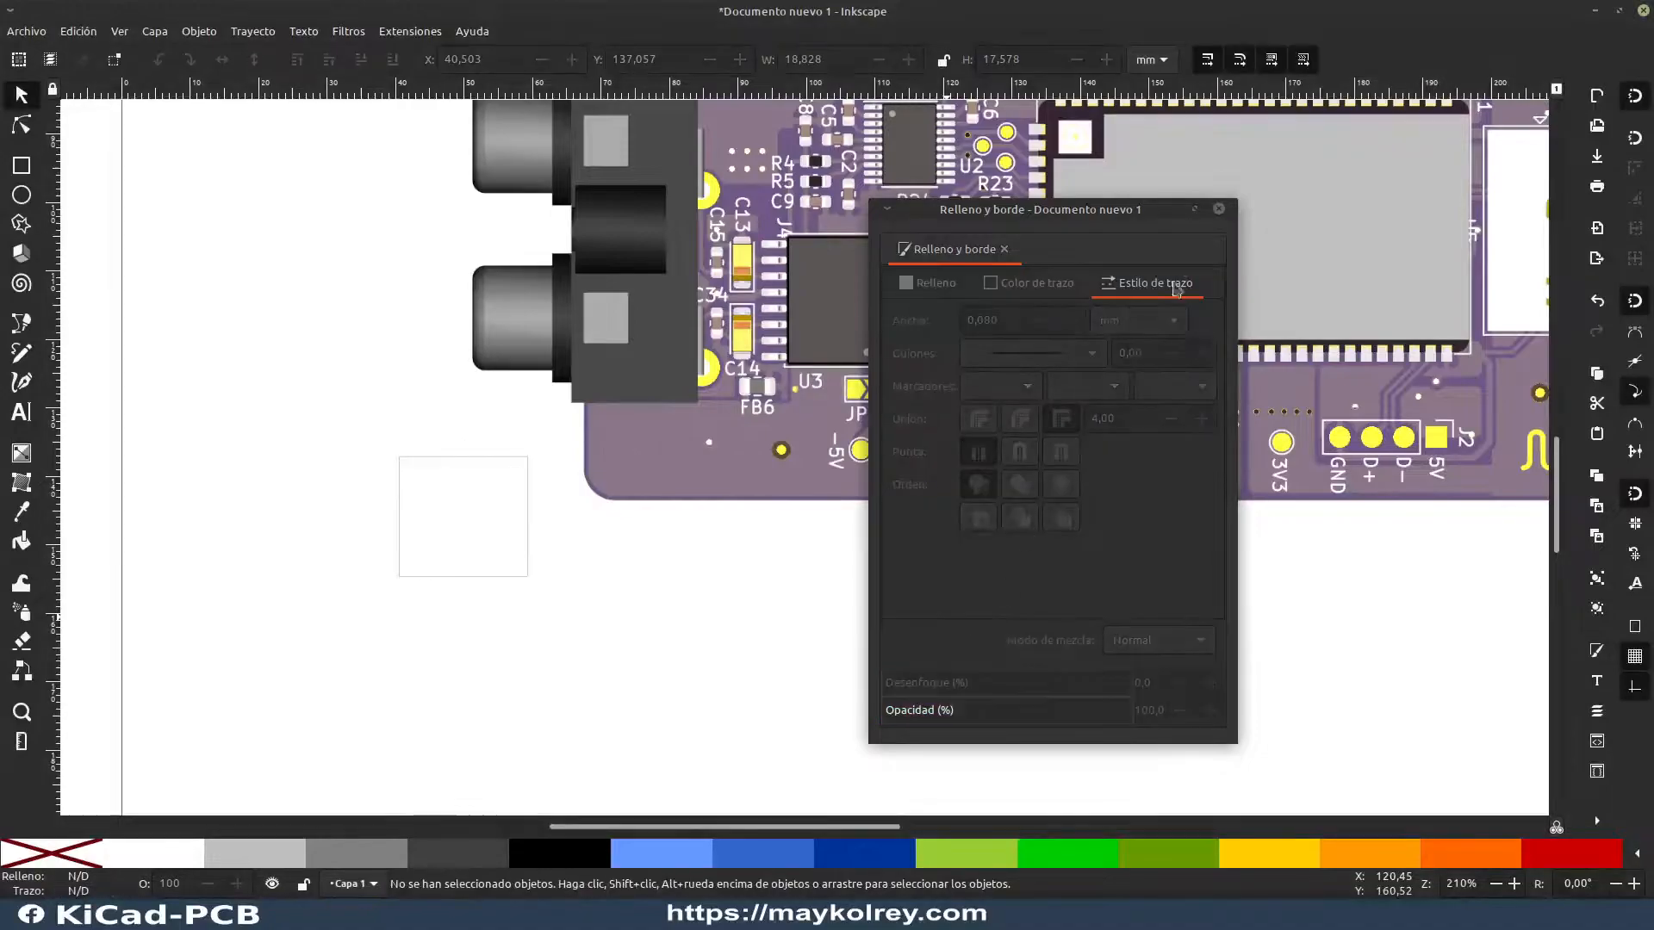
left_click(1219, 209)
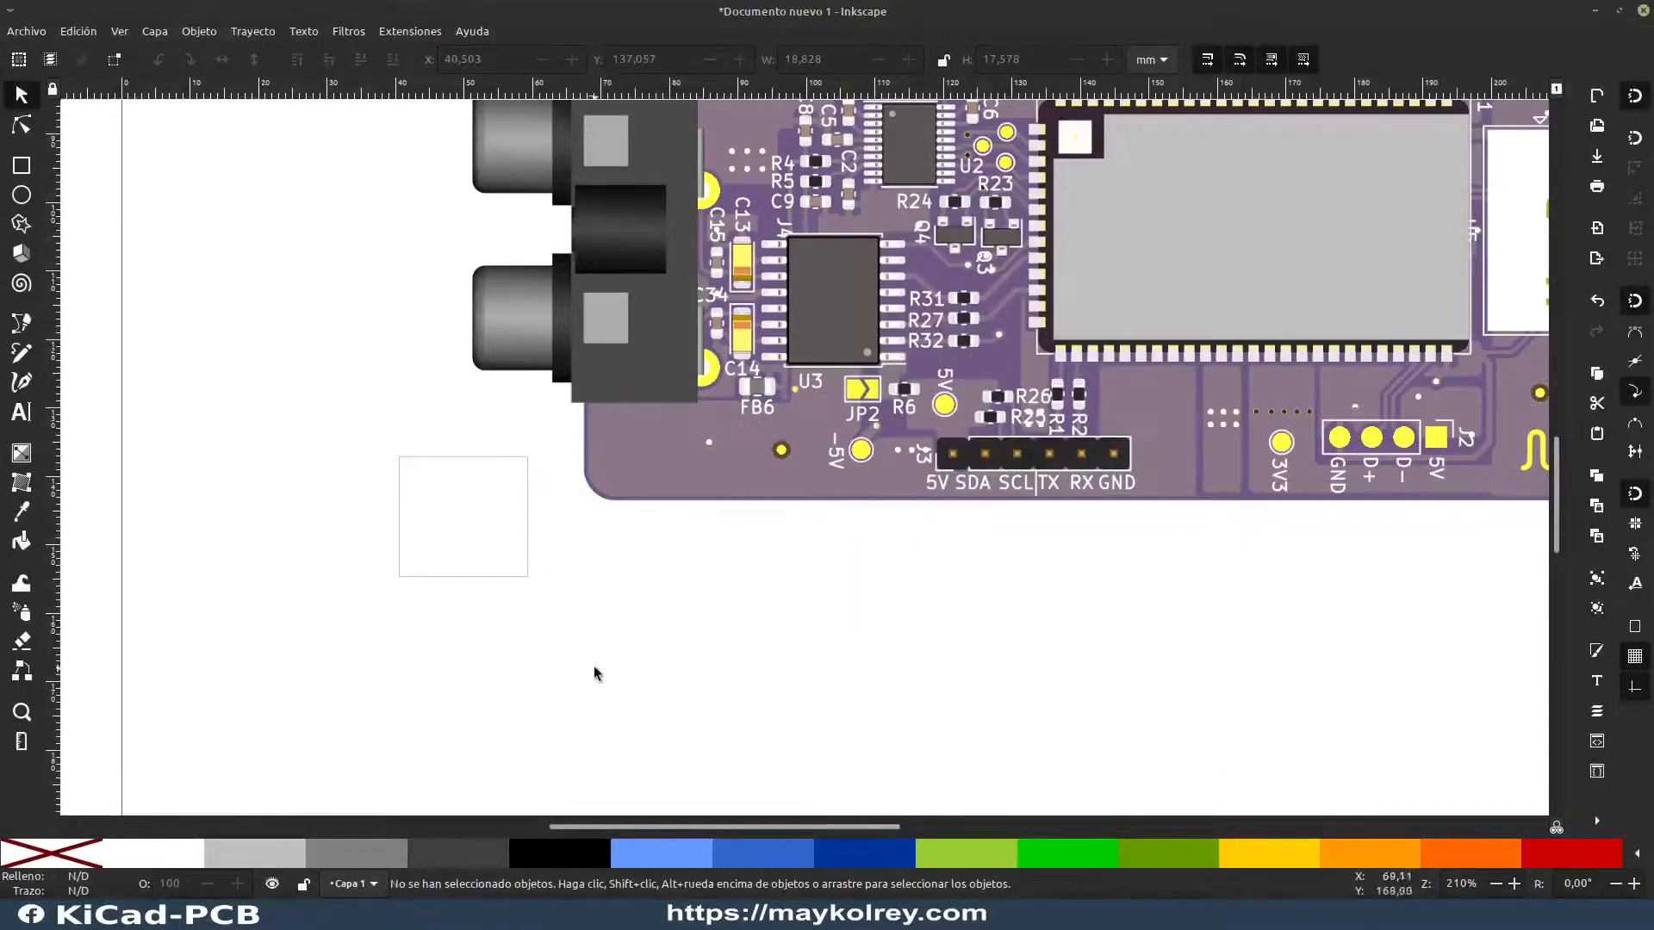
Step: Set the masking rectangle's stroke colour to white and check its outline by selecting and deselecting it
left_click(491, 520)
left_click(353, 648)
left_click(510, 520)
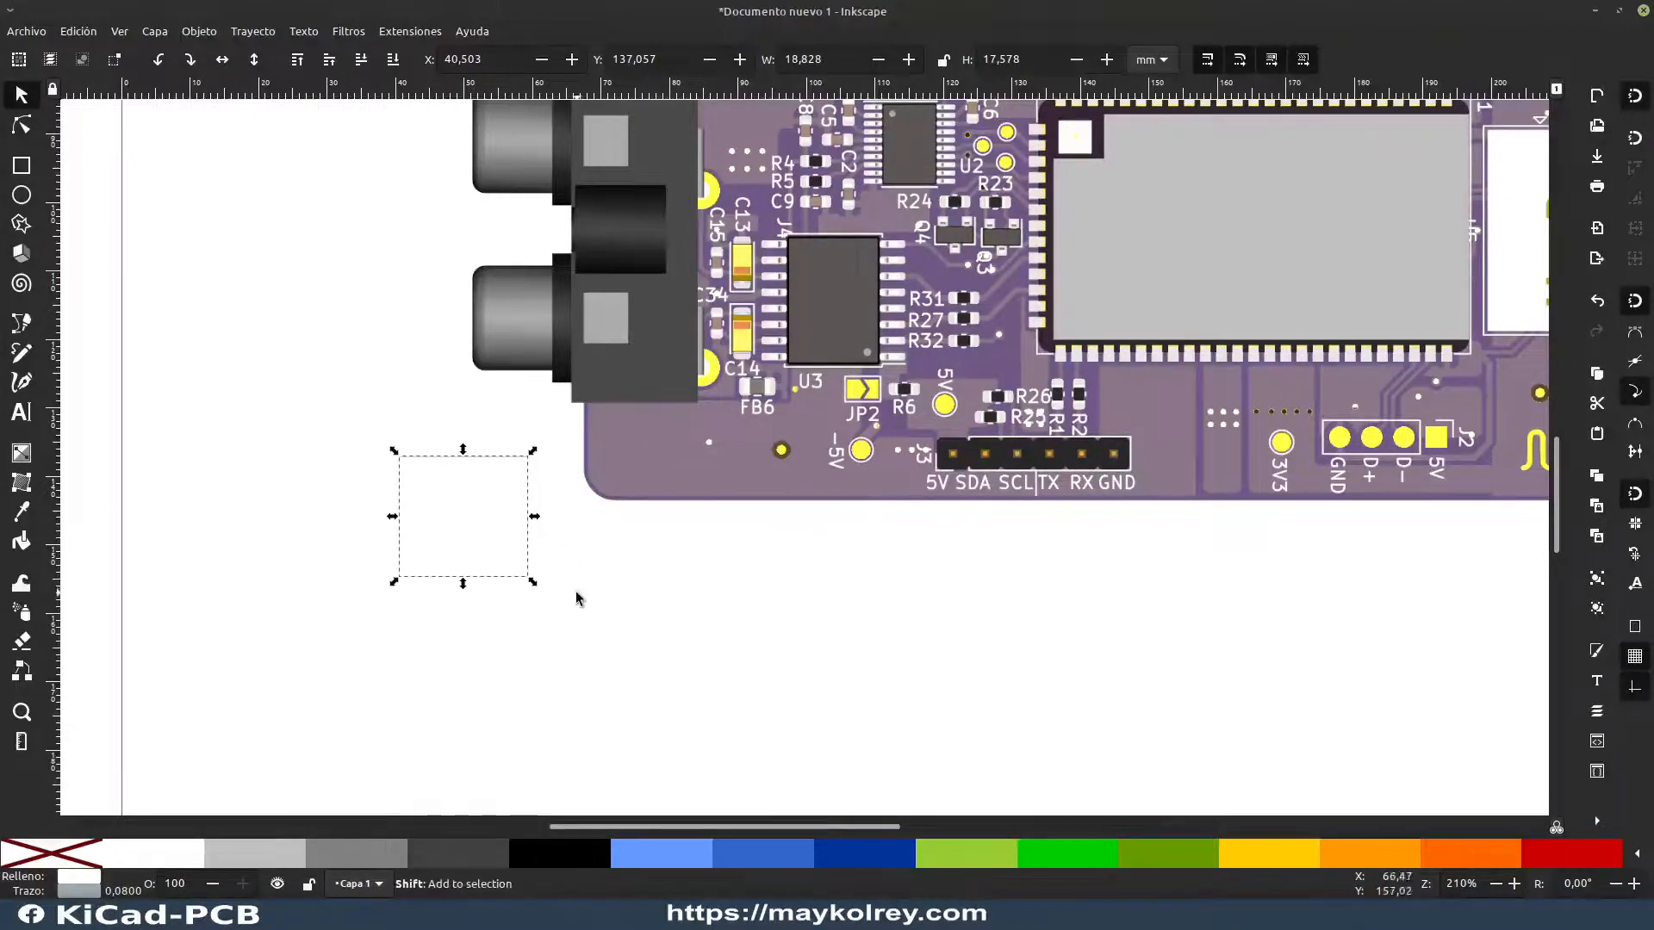
left_click(158, 862, "shift")
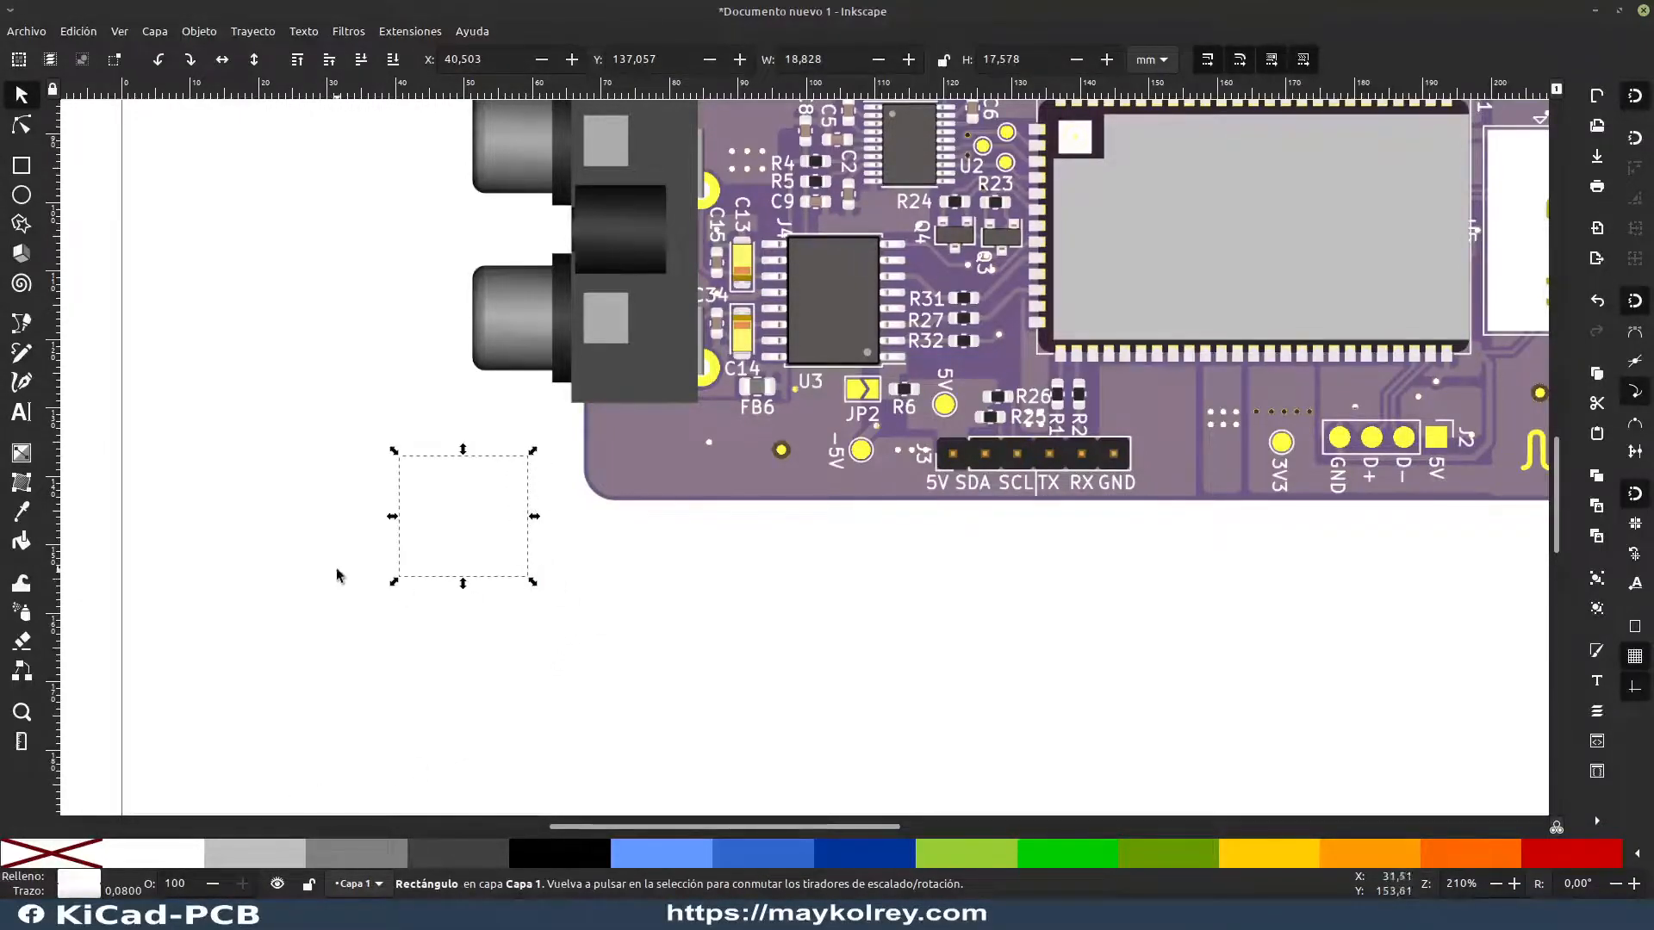
left_click(528, 554)
left_click(487, 529)
left_click(623, 590)
left_click(518, 519)
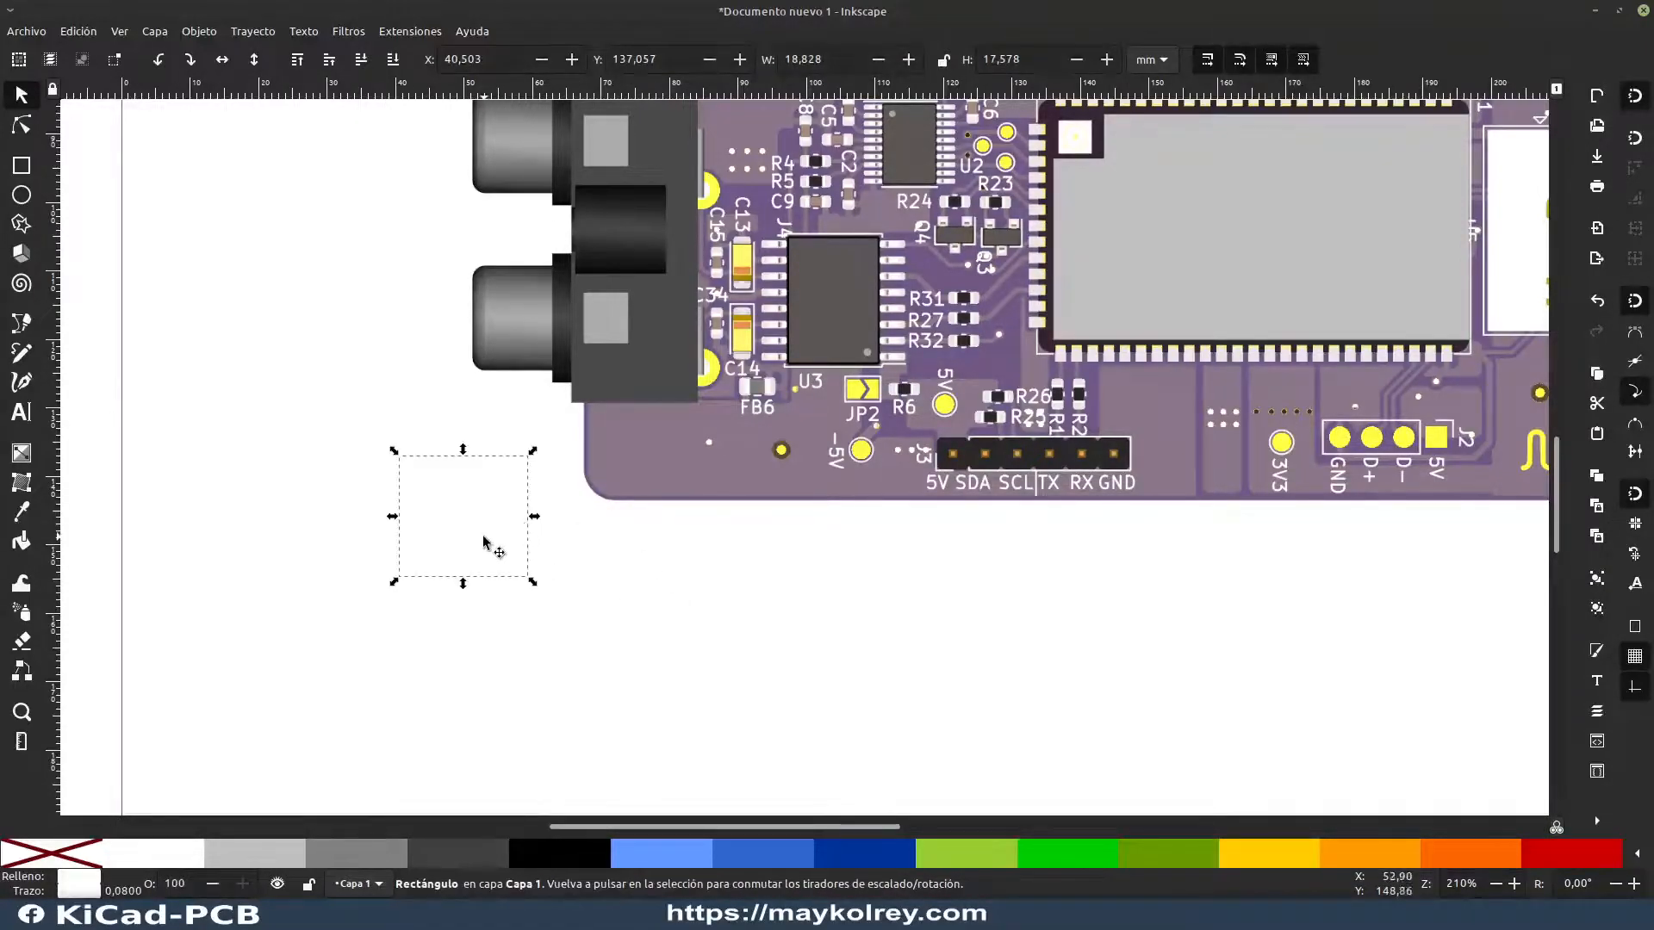
left_click(518, 621)
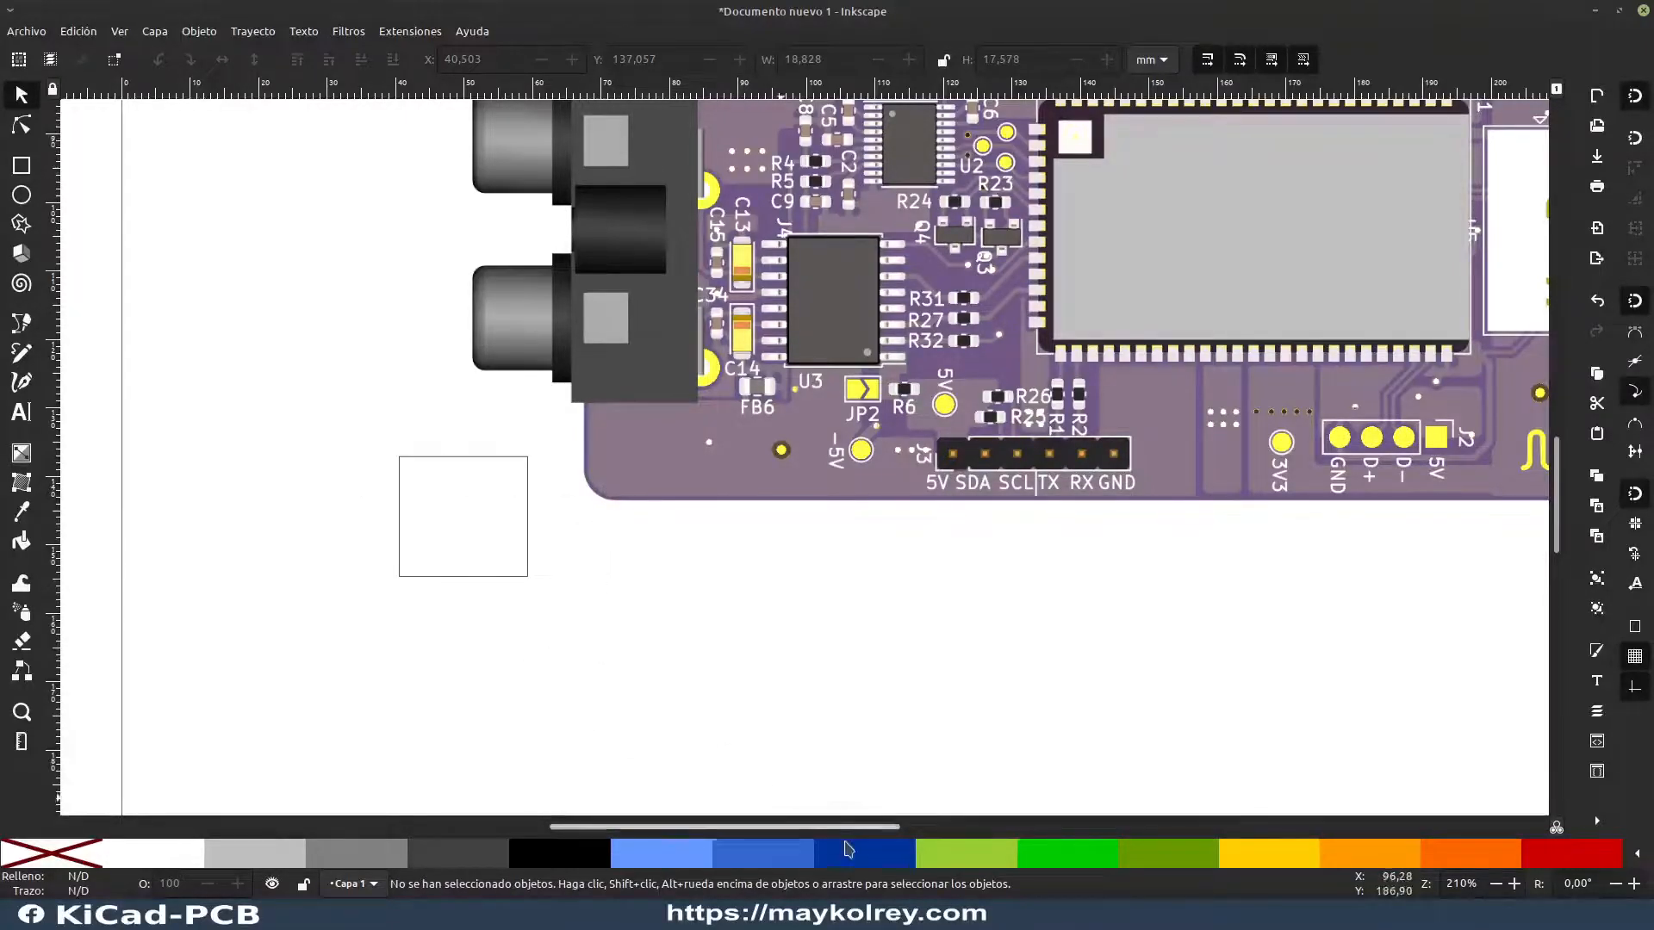
Step: Change the masking rectangle's stroke colour to dark blue and deselect it
left_click(499, 520)
left_click(897, 863, "shift")
left_click(657, 661)
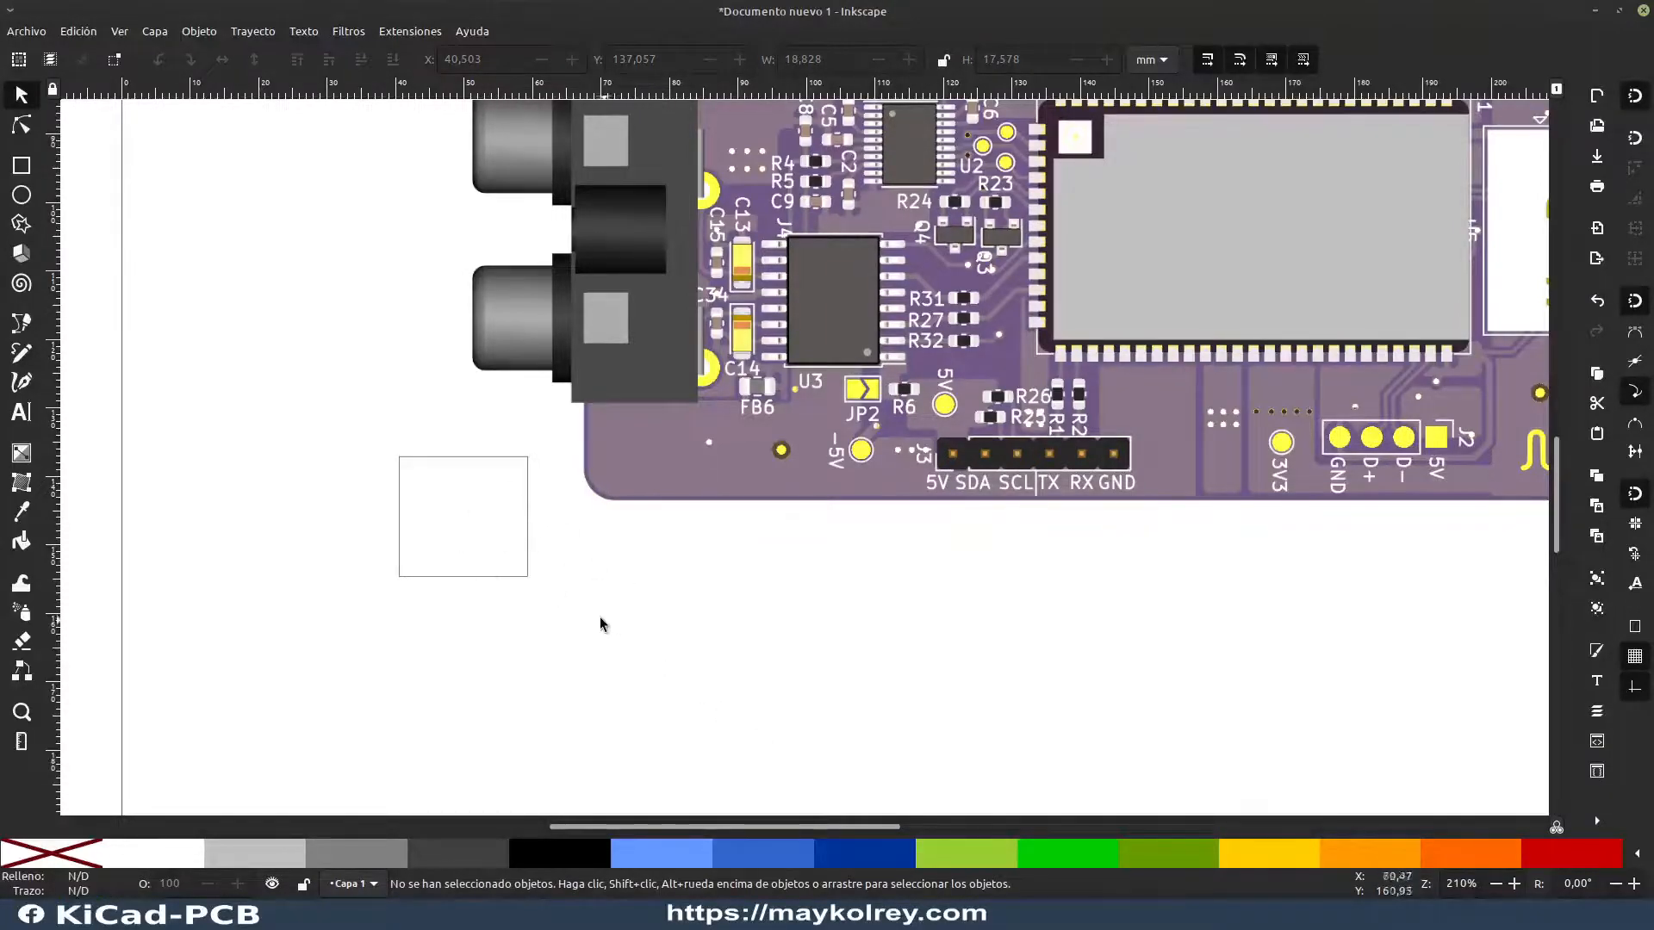
Step: Remove the stroke from the white rectangle covering the axis marker
left_click(494, 548)
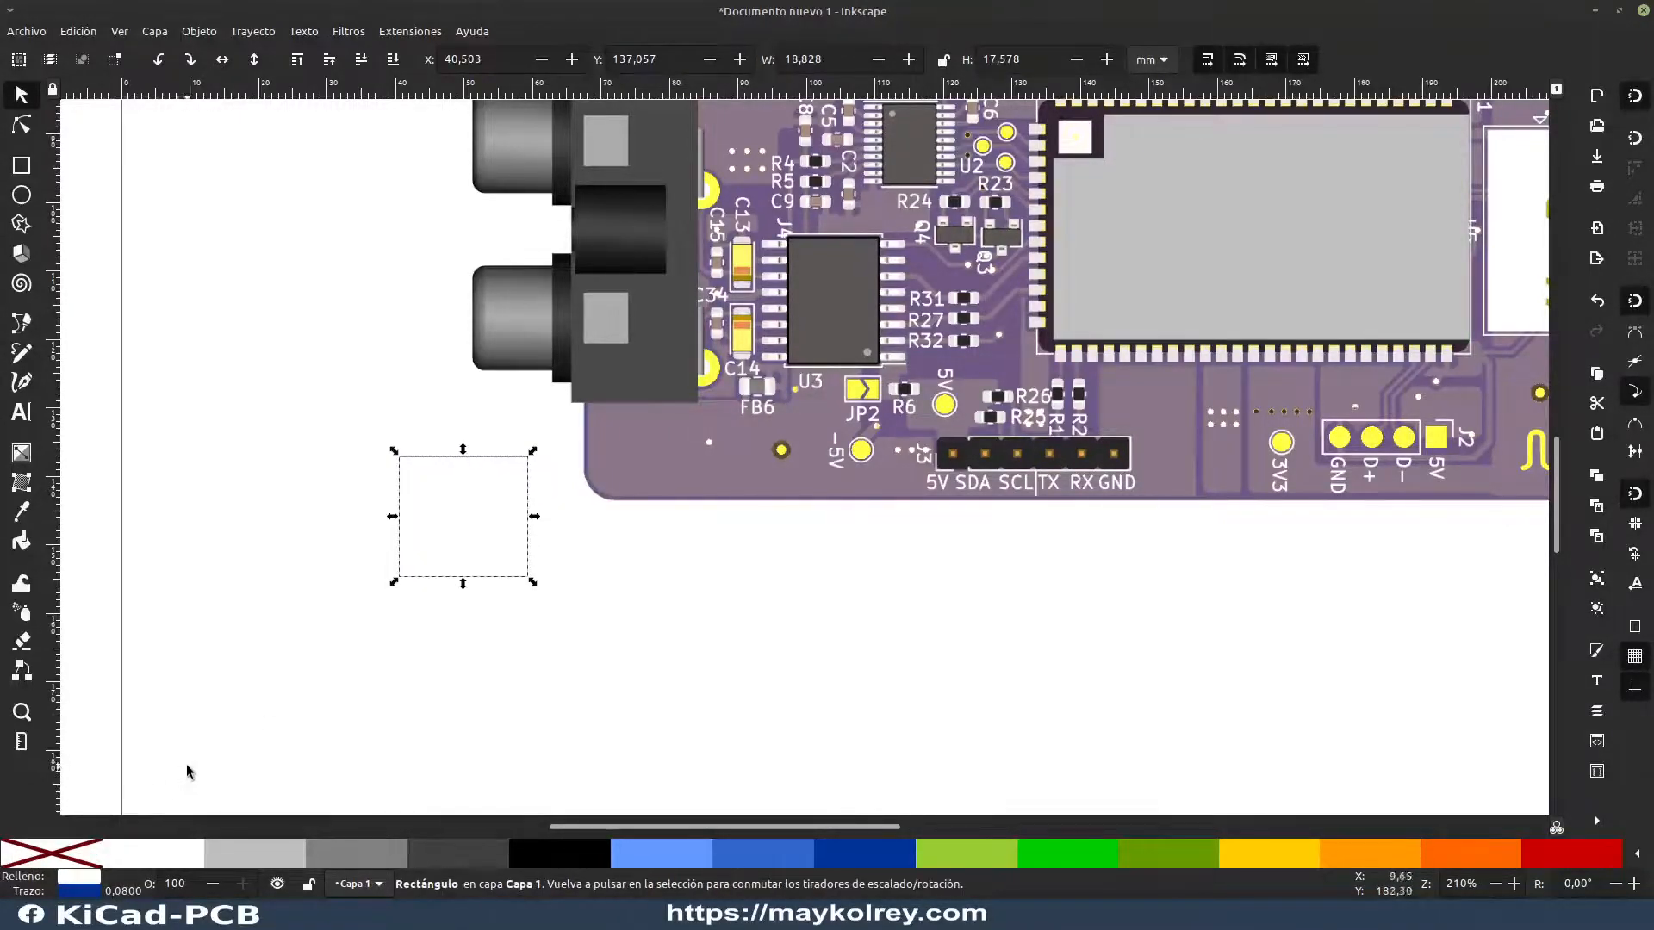
left_click(63, 854)
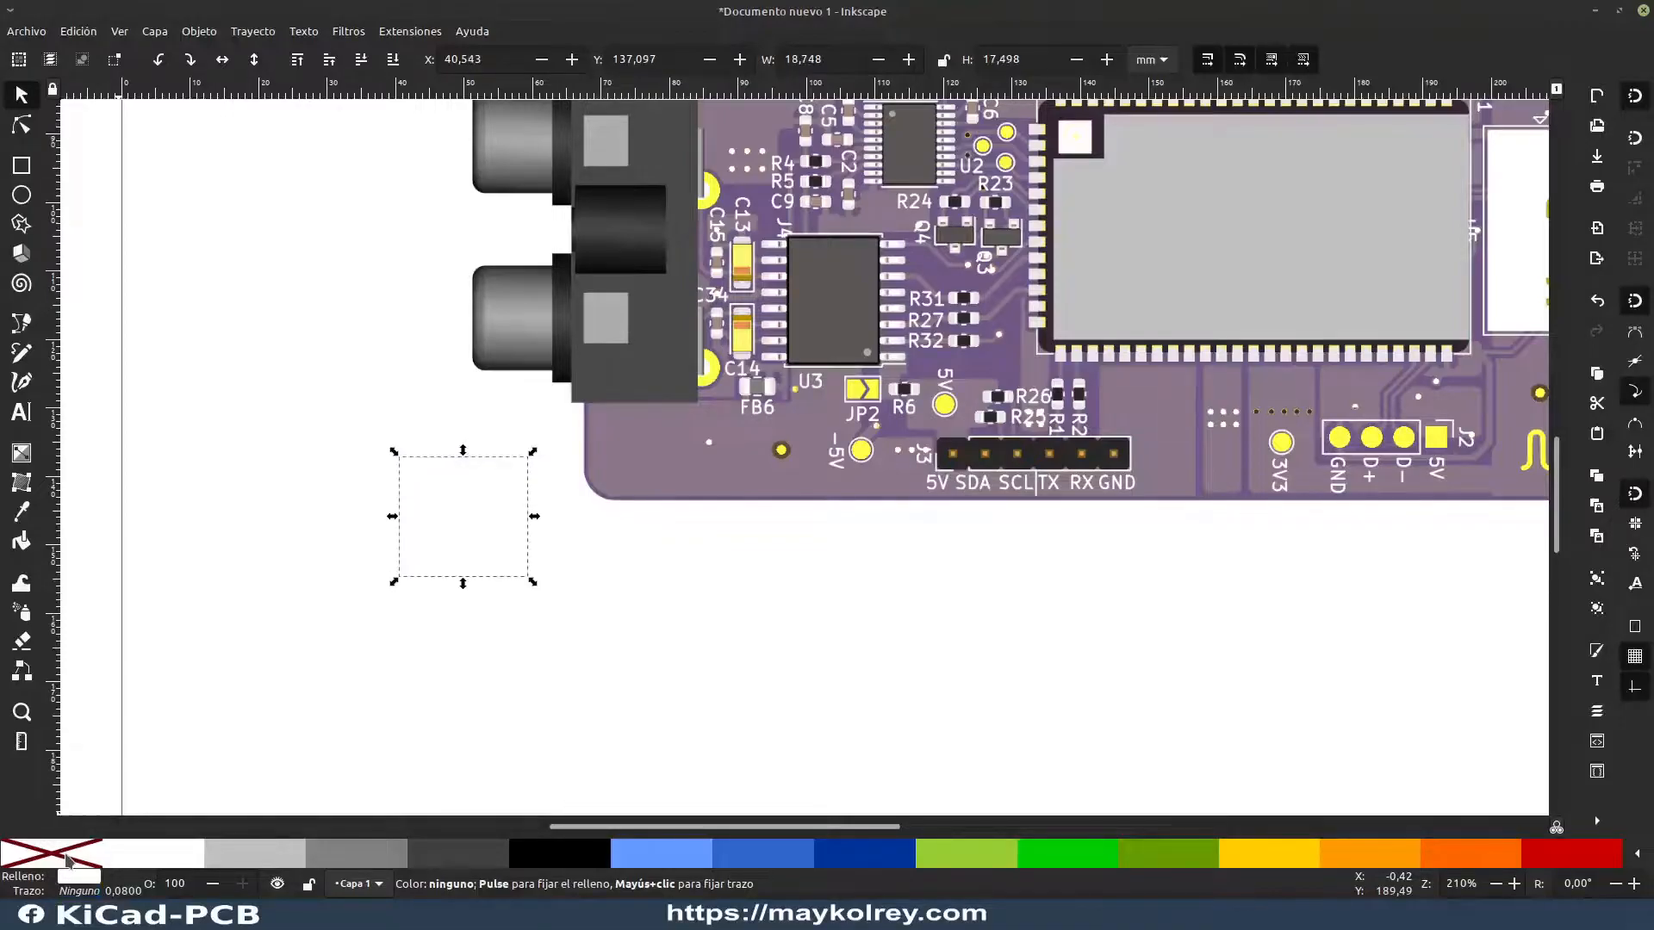
left_click(431, 672)
Step: Shrink the white masking rectangle to about 11.9 × 12 mm, check that it still covers the axis marker, and deselect it
left_click(488, 575)
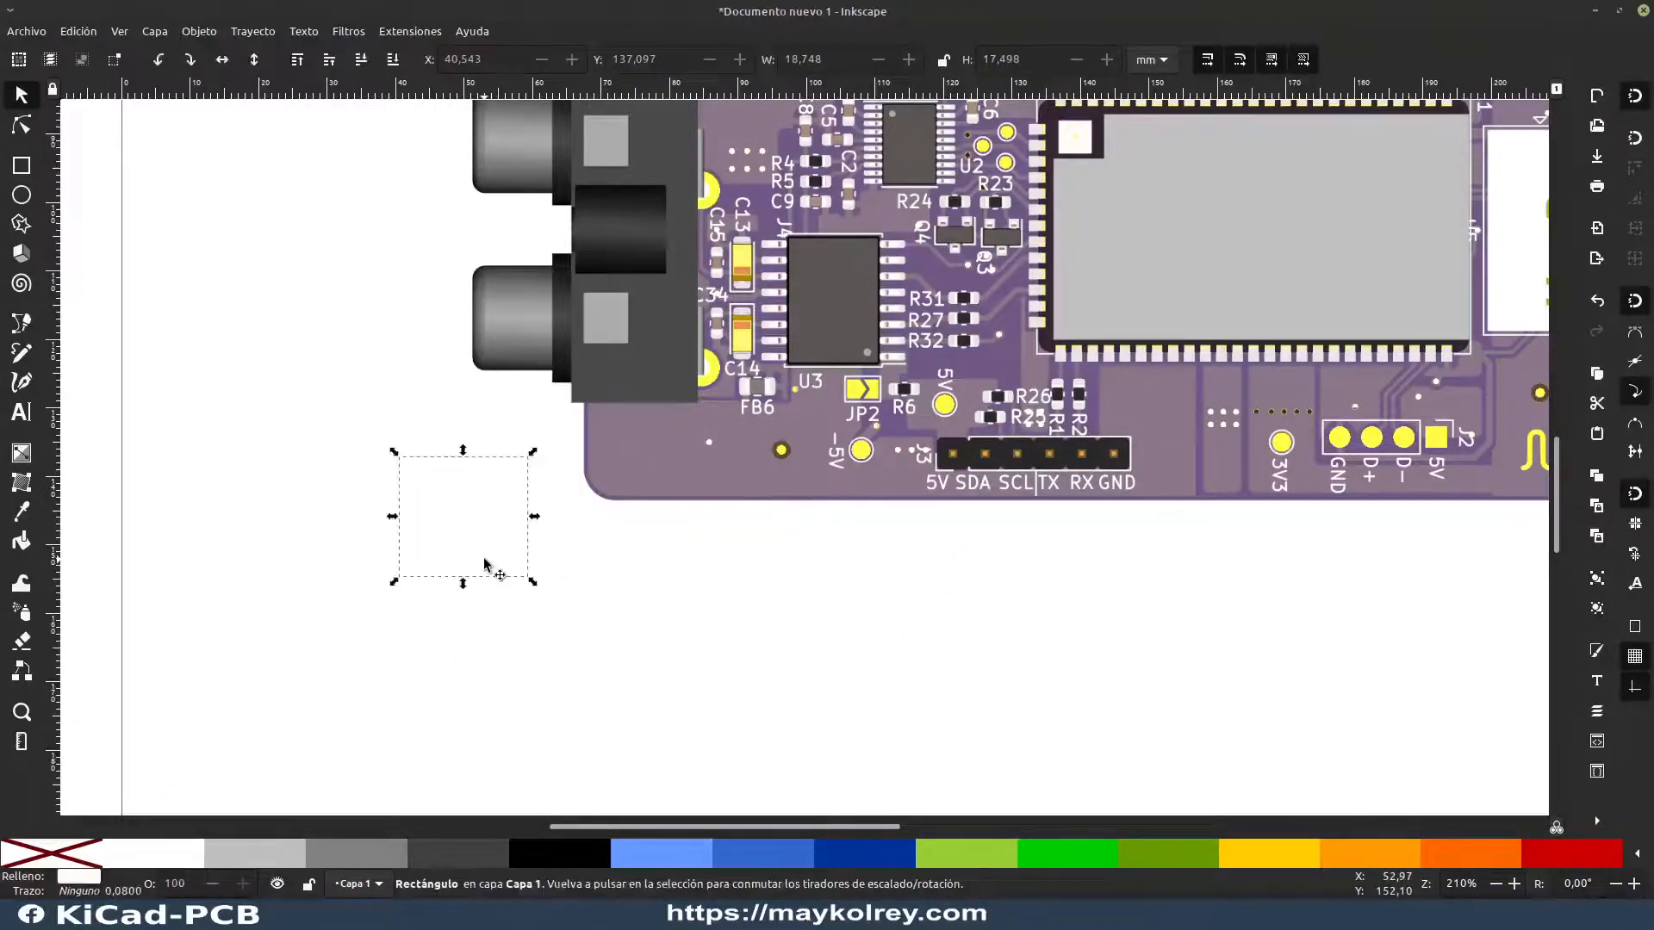
left_click_drag(395, 580, 440, 560)
left_click(561, 570)
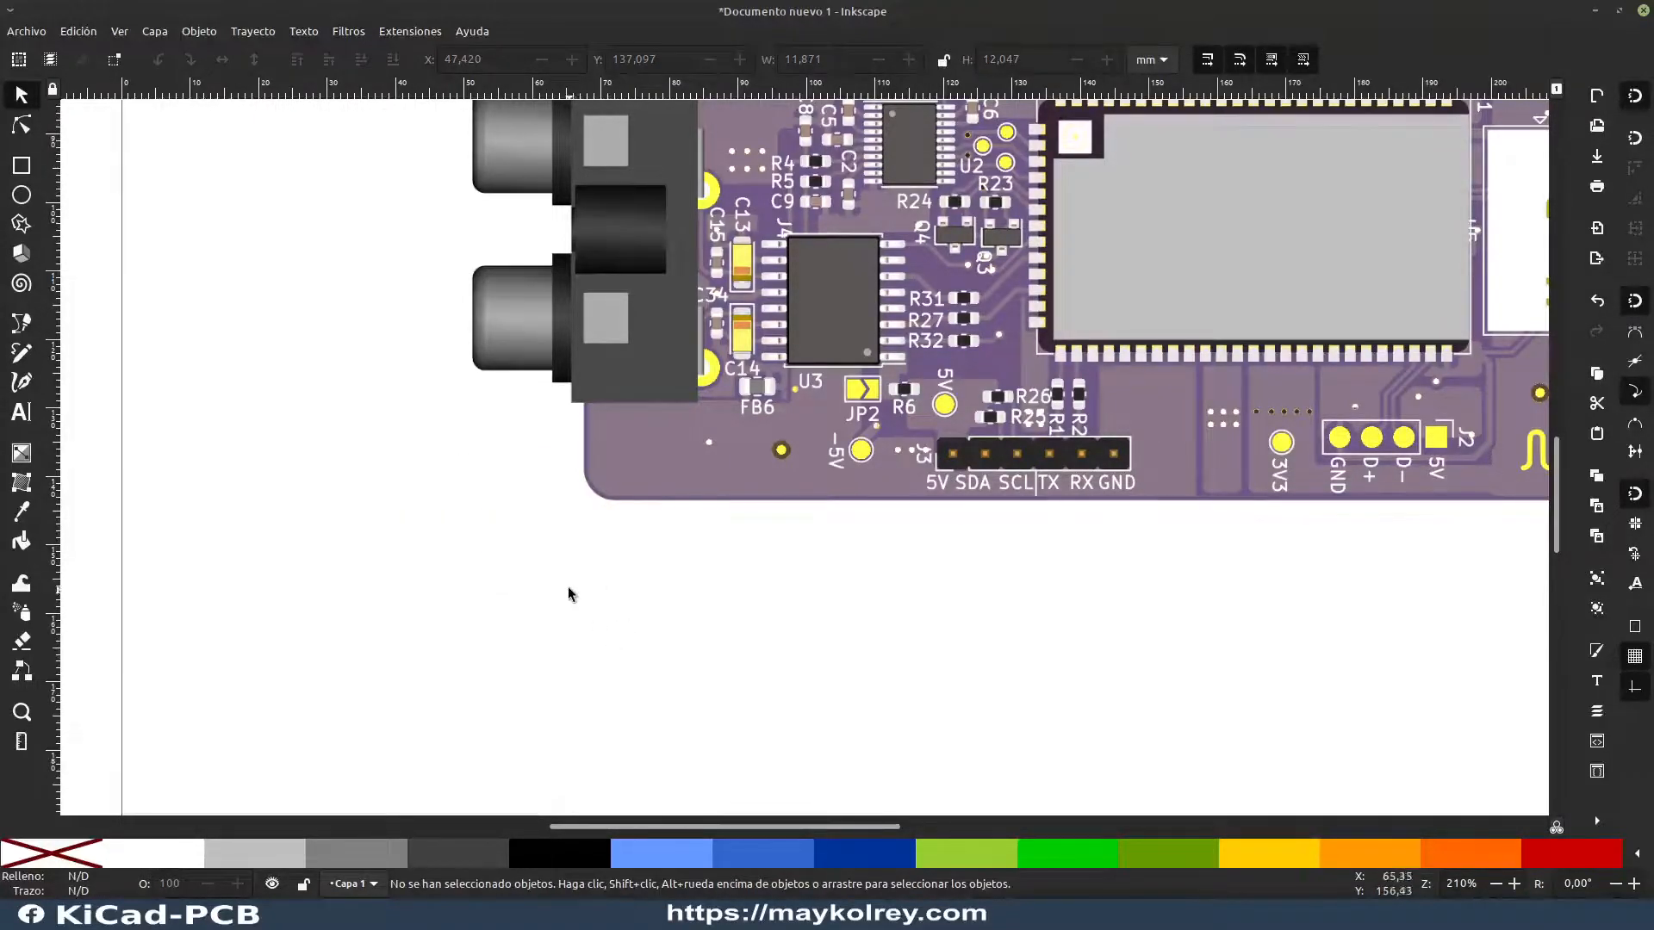
left_click(515, 529)
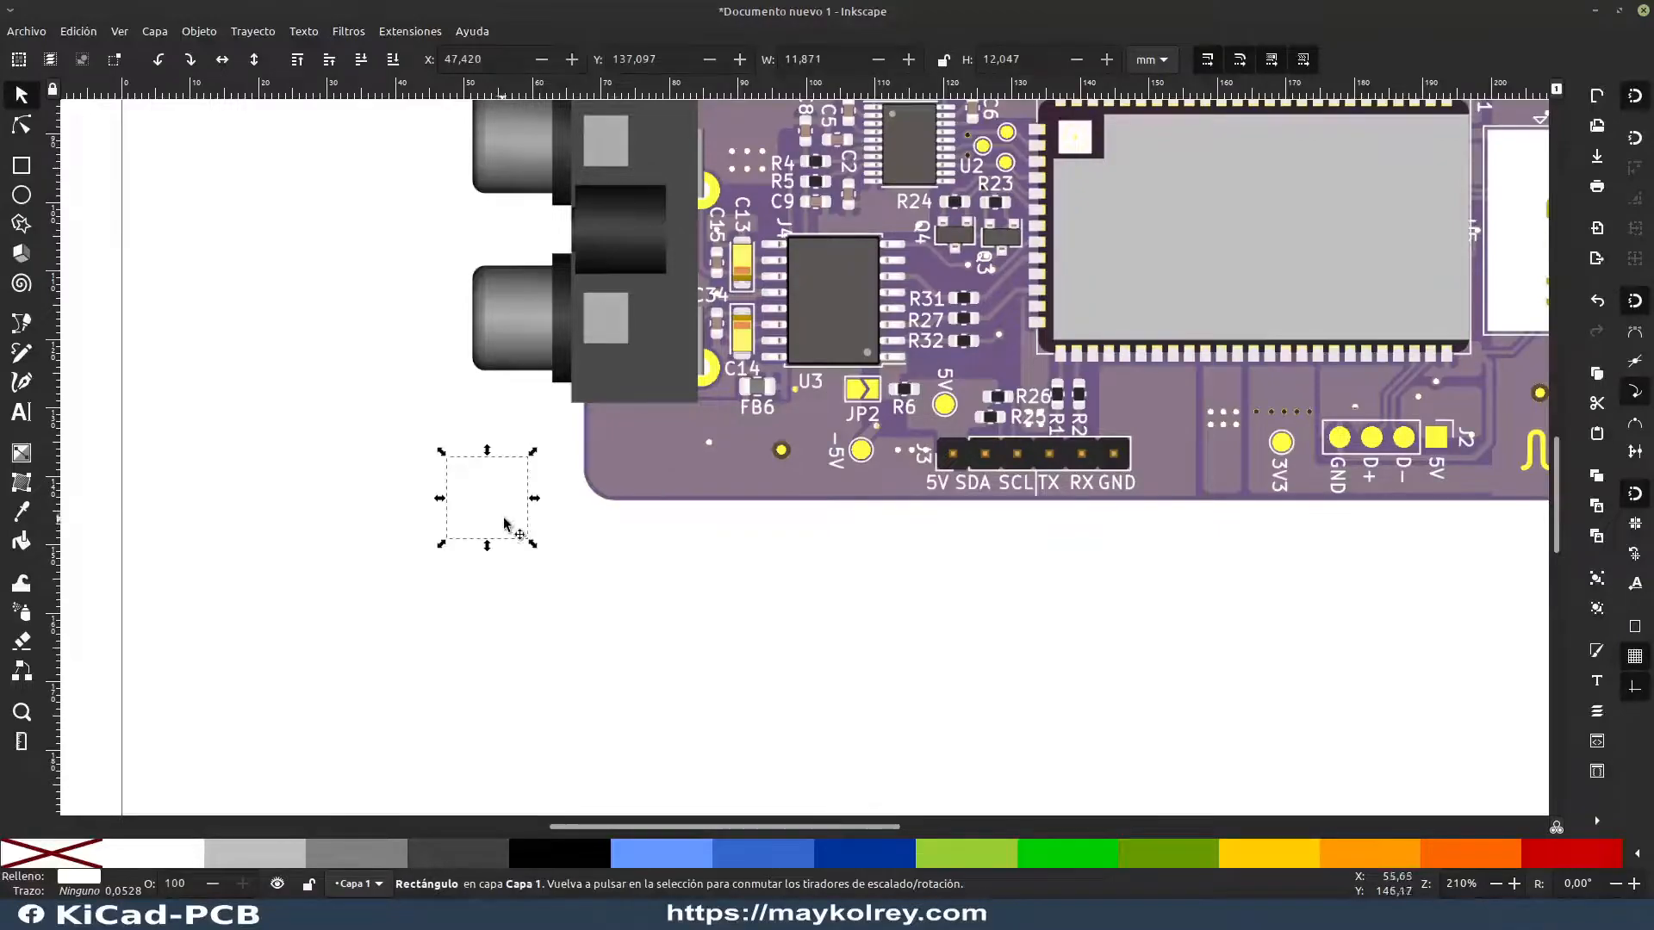
left_click(689, 656)
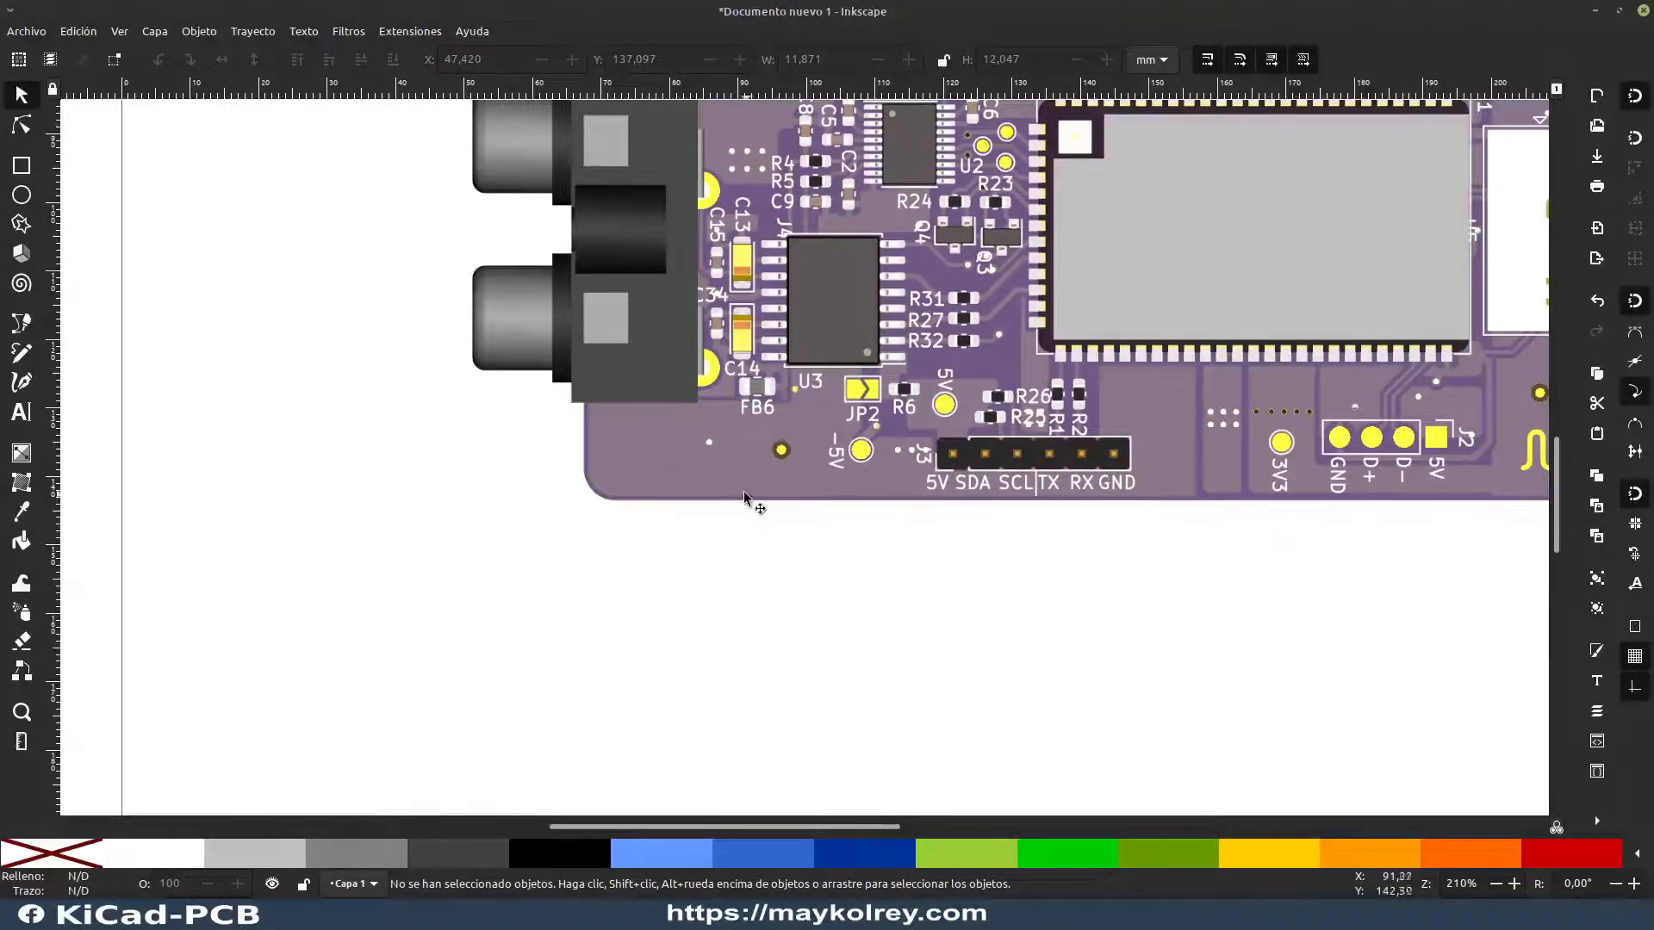
Step: Draw a rectangle about 42.5 × 29 mm over the white HanRun connector, extending past the board edge, and fill it with mid grey (808080)
scroll(757, 509, "down", 2)
left_click_drag(893, 480, 673, 557)
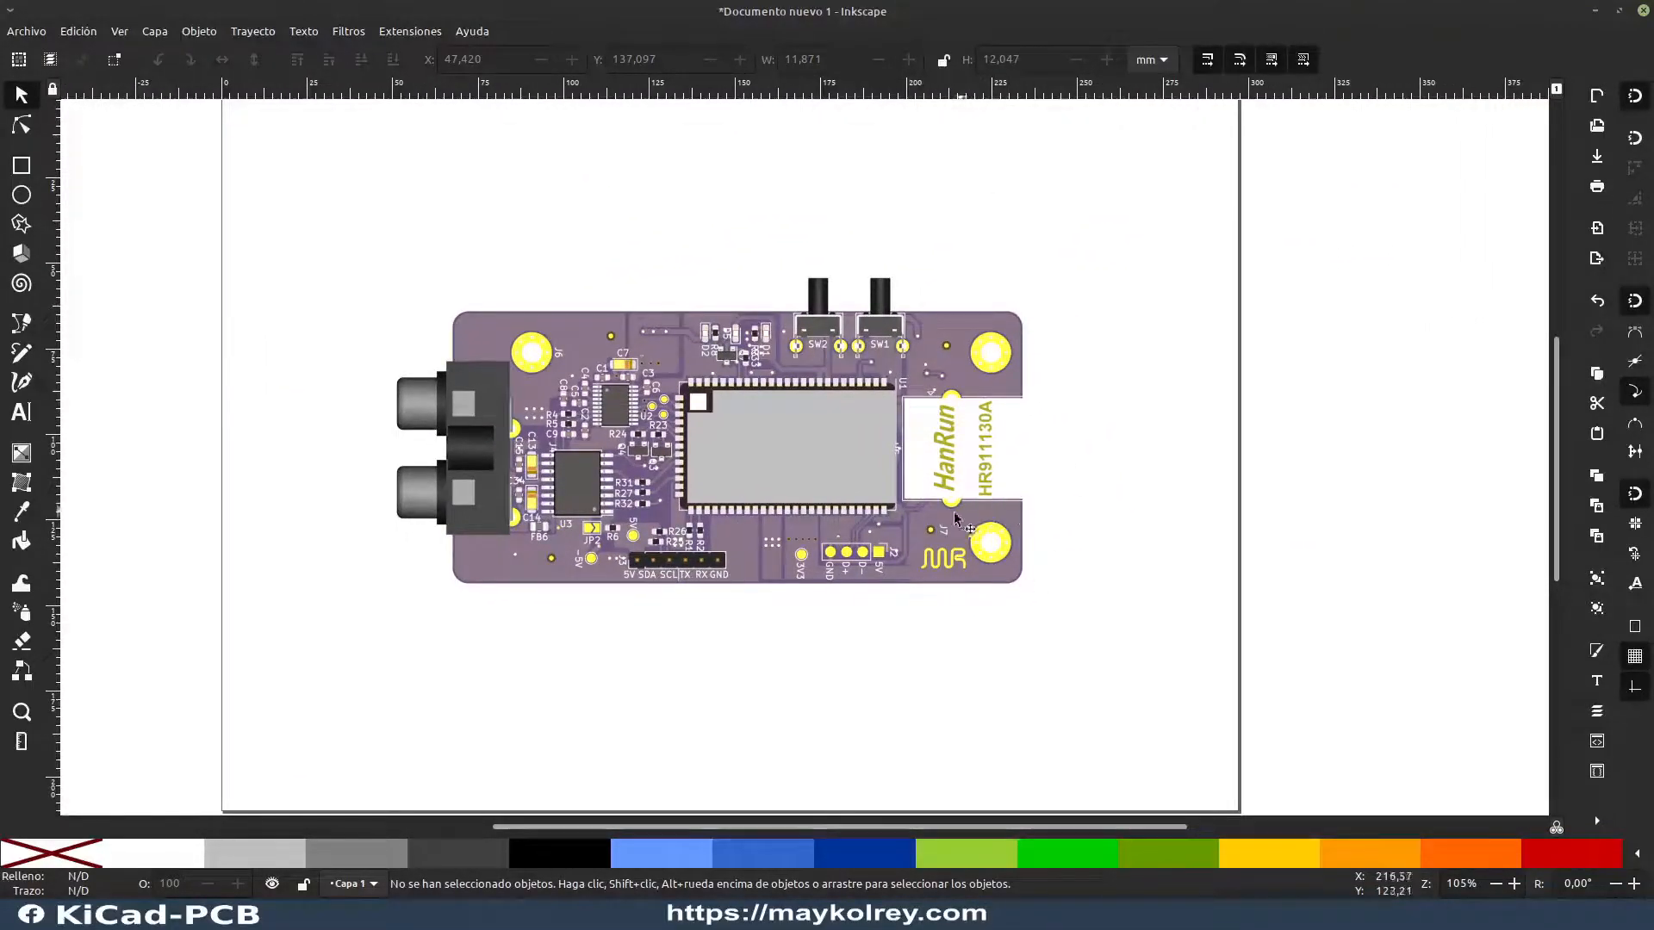
scroll(1017, 444, "up", 4)
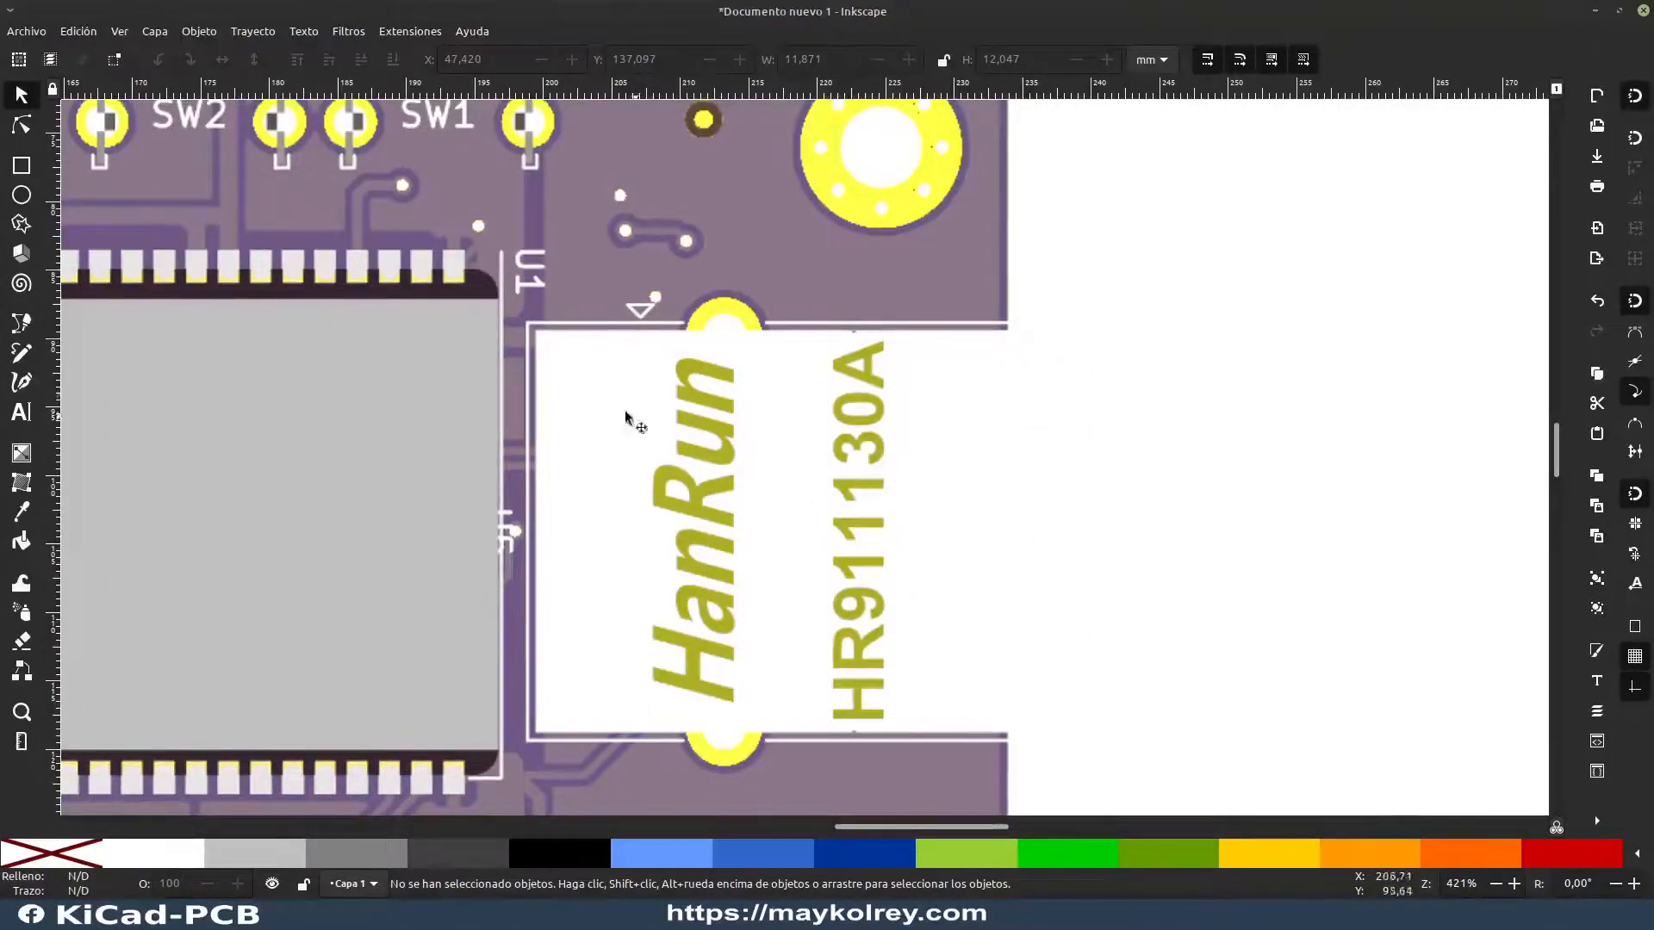
left_click(22, 165)
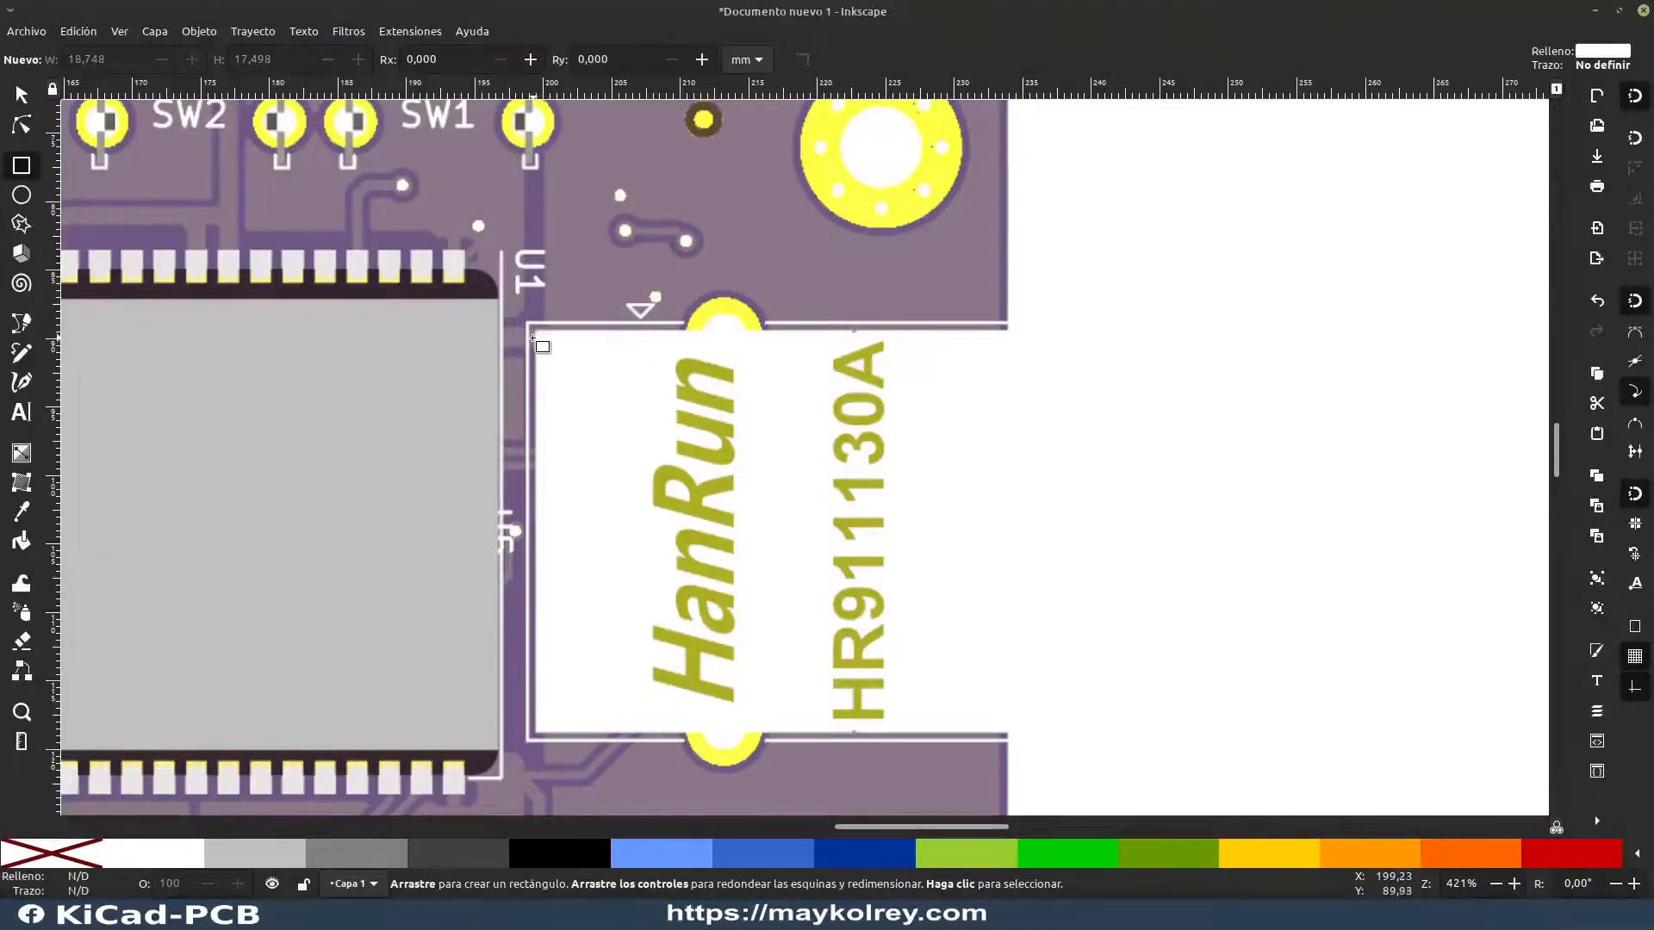
left_click_drag(531, 330, 1117, 727)
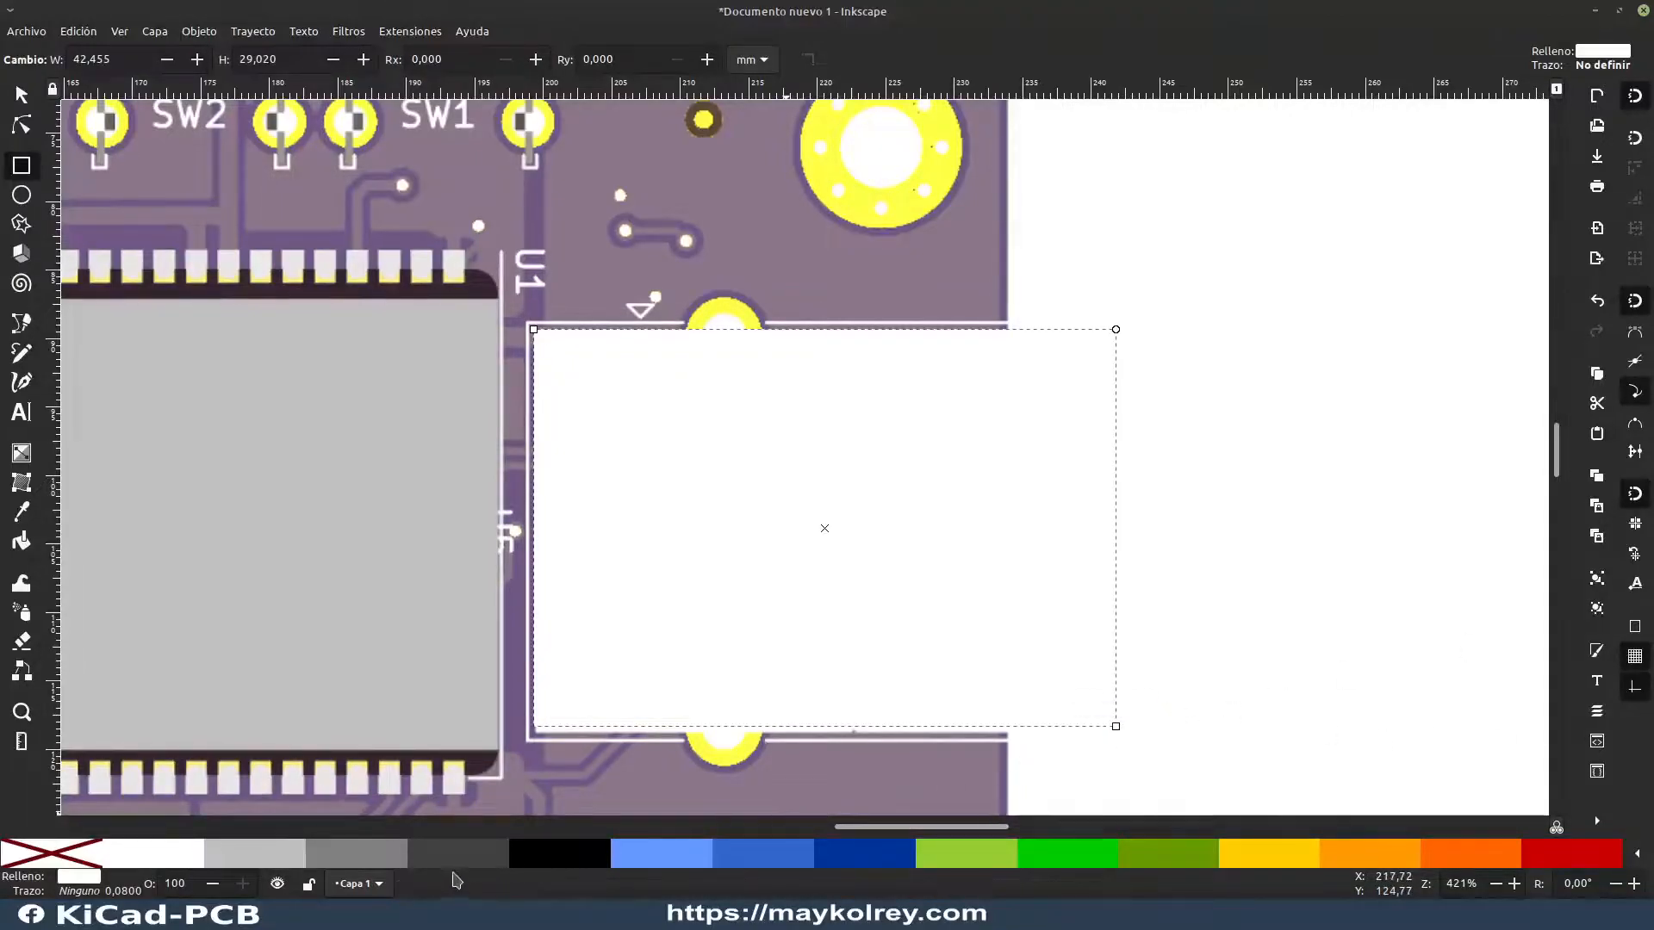
left_click(383, 855)
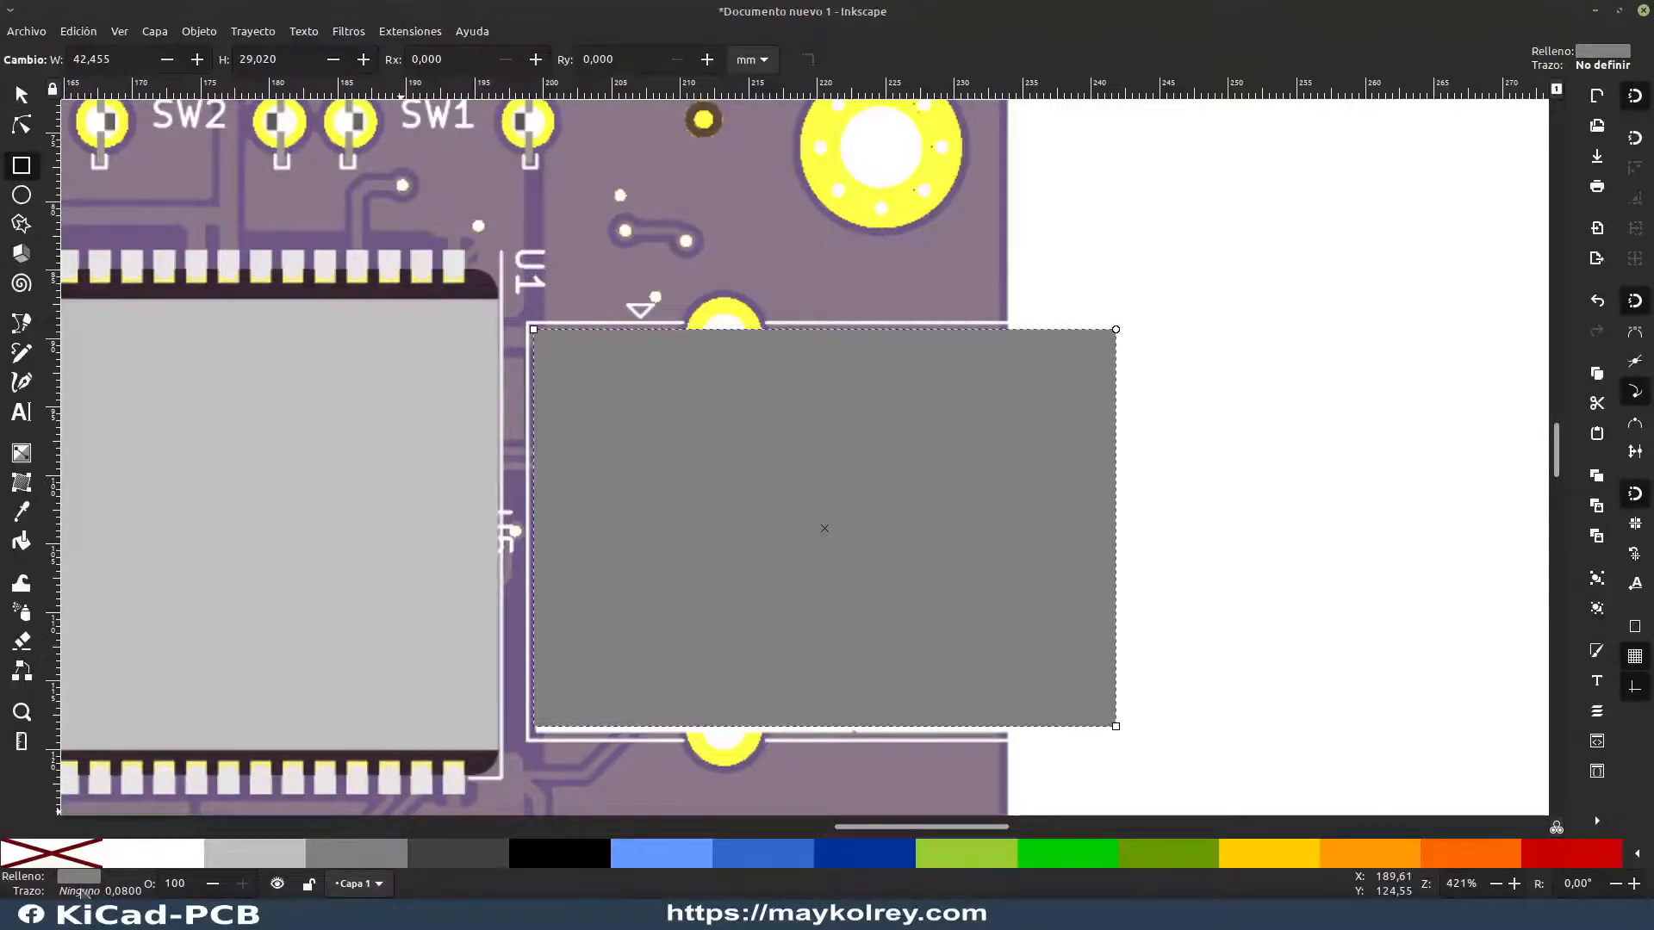
Step: Lower the grey connector rectangle's opacity to about 77% and move the fill and stroke settings clear of the connector
left_click(80, 889)
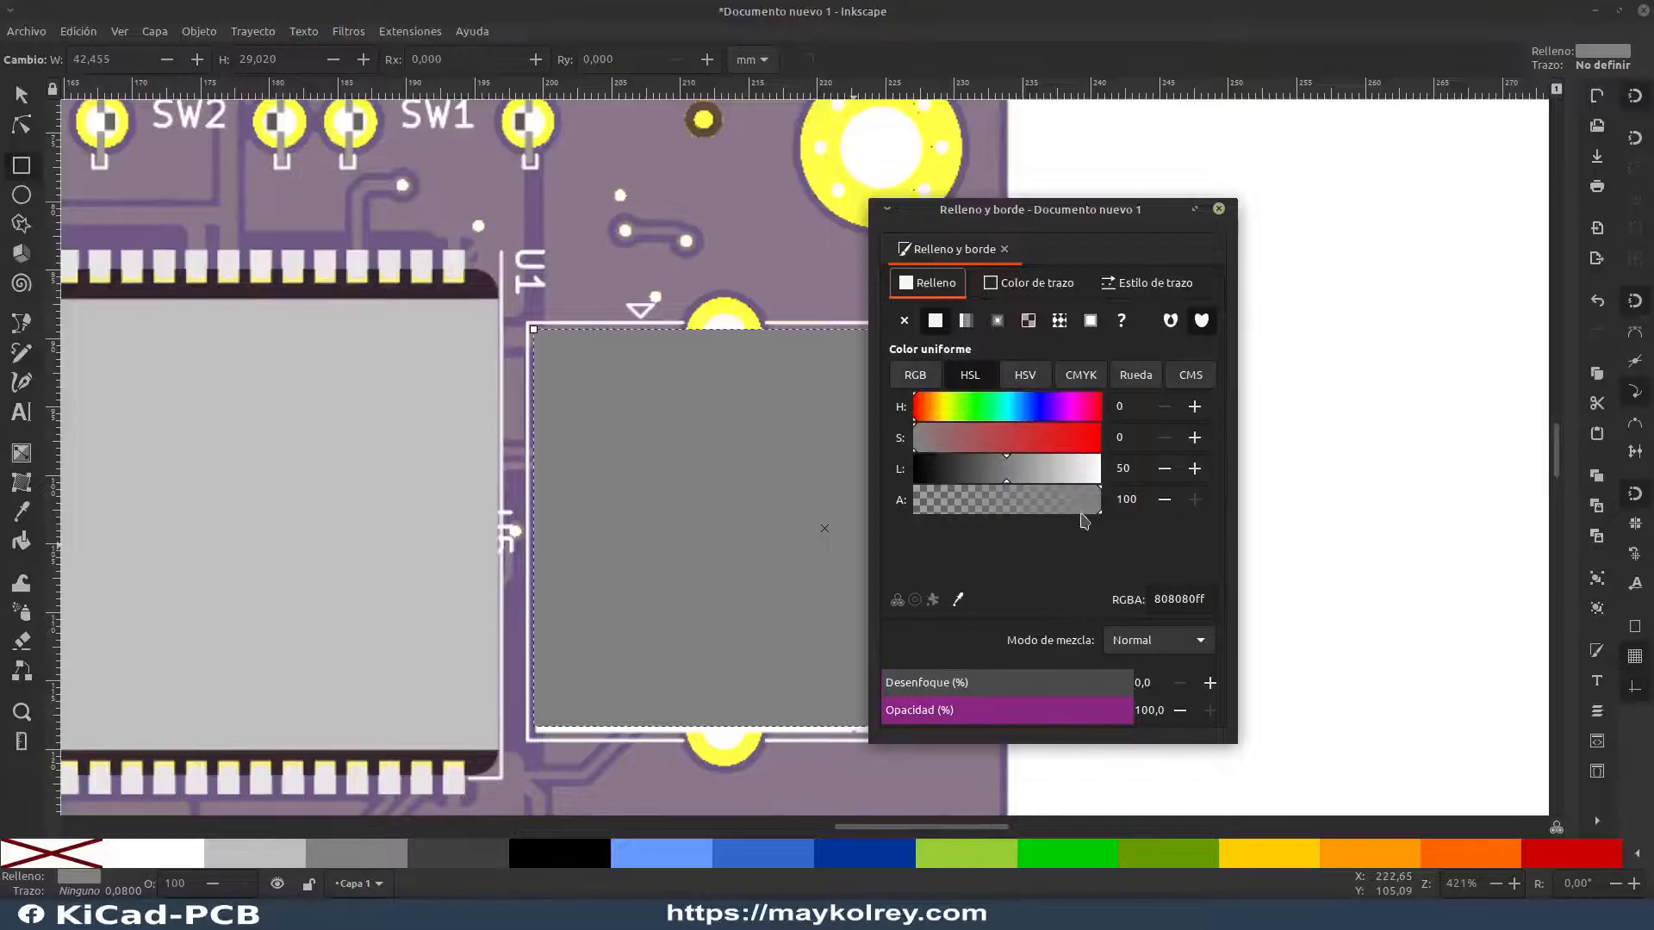
left_click_drag(1111, 720, 1076, 731)
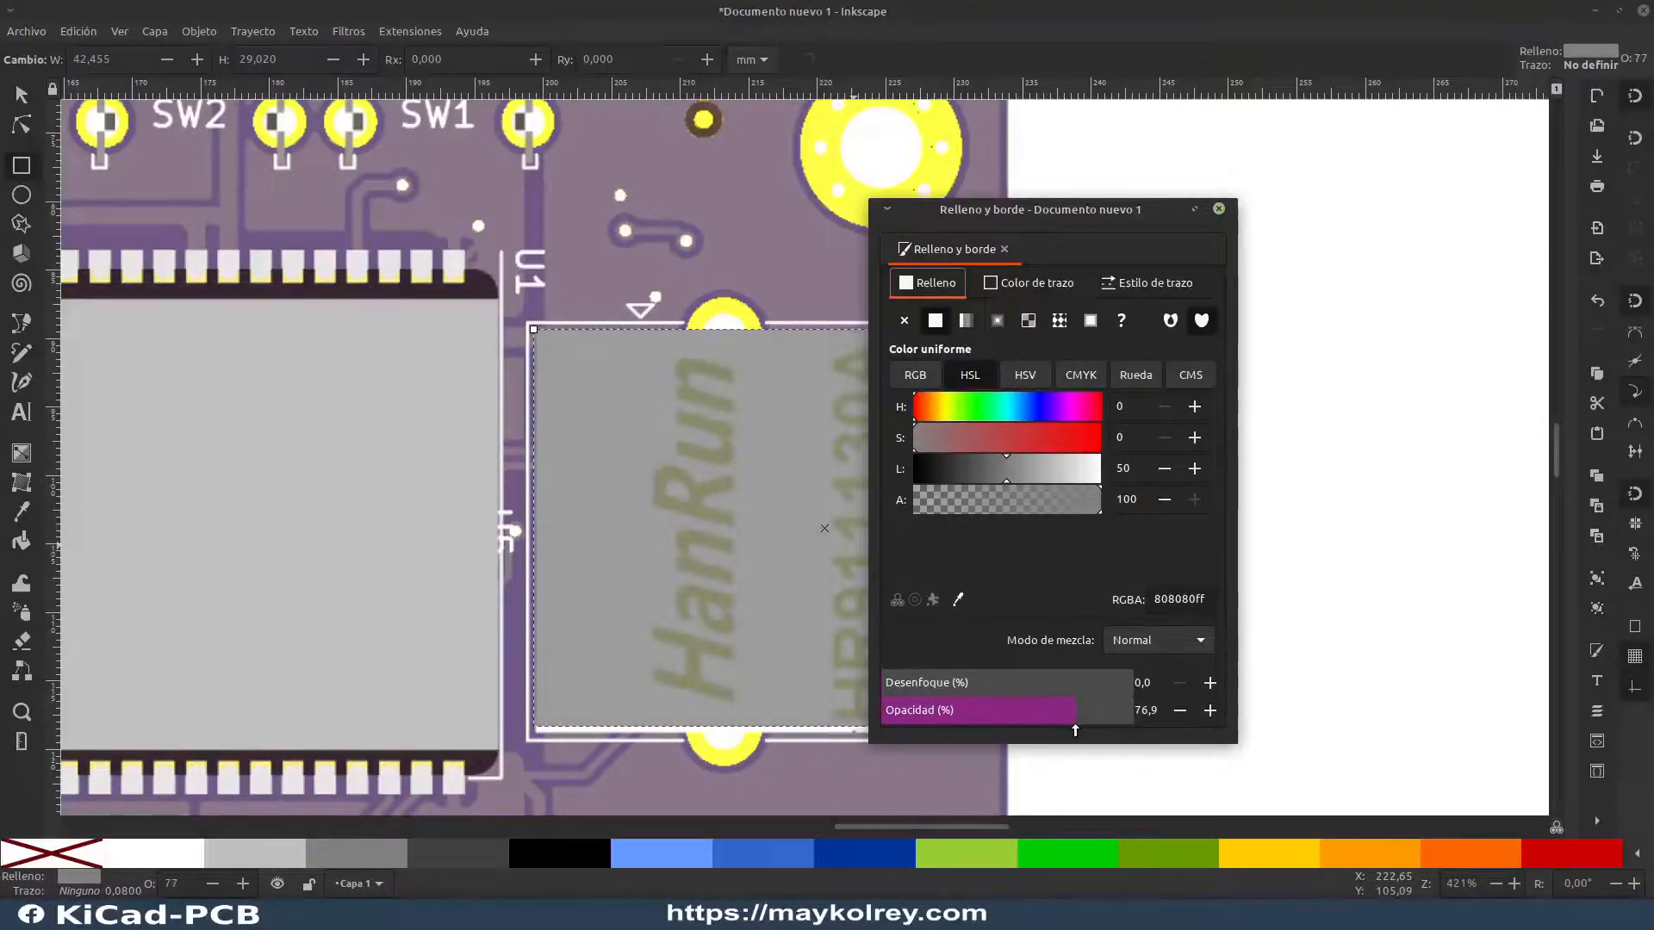
left_click_drag(1085, 209, 1464, 230)
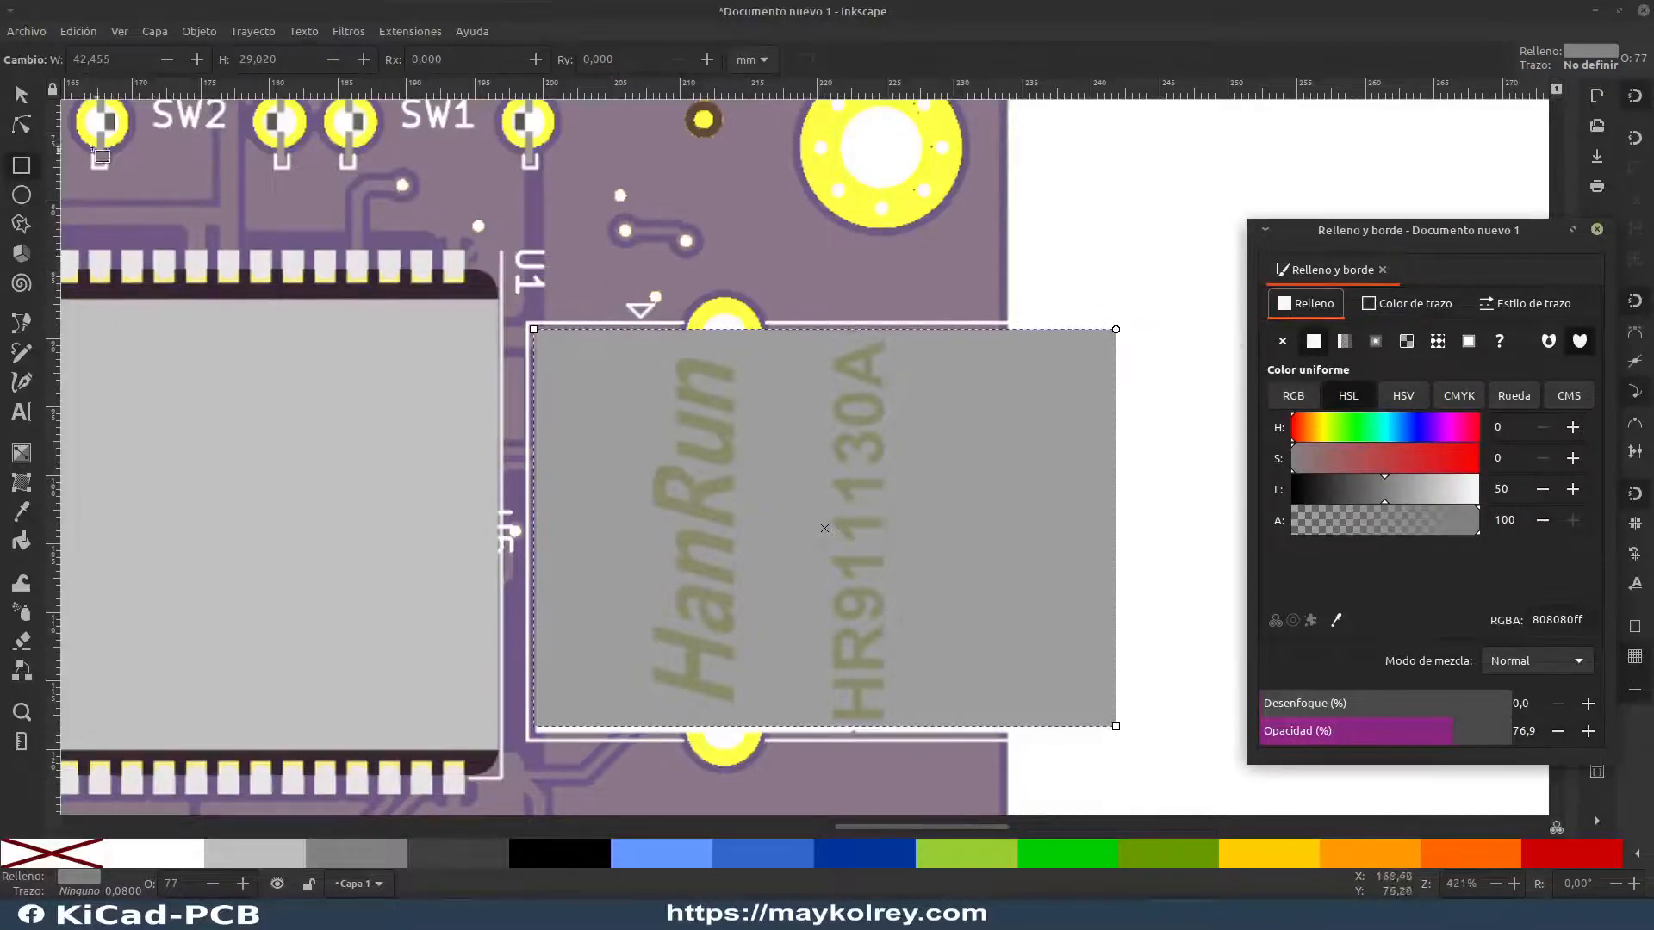
left_click(23, 97)
left_click(1168, 205)
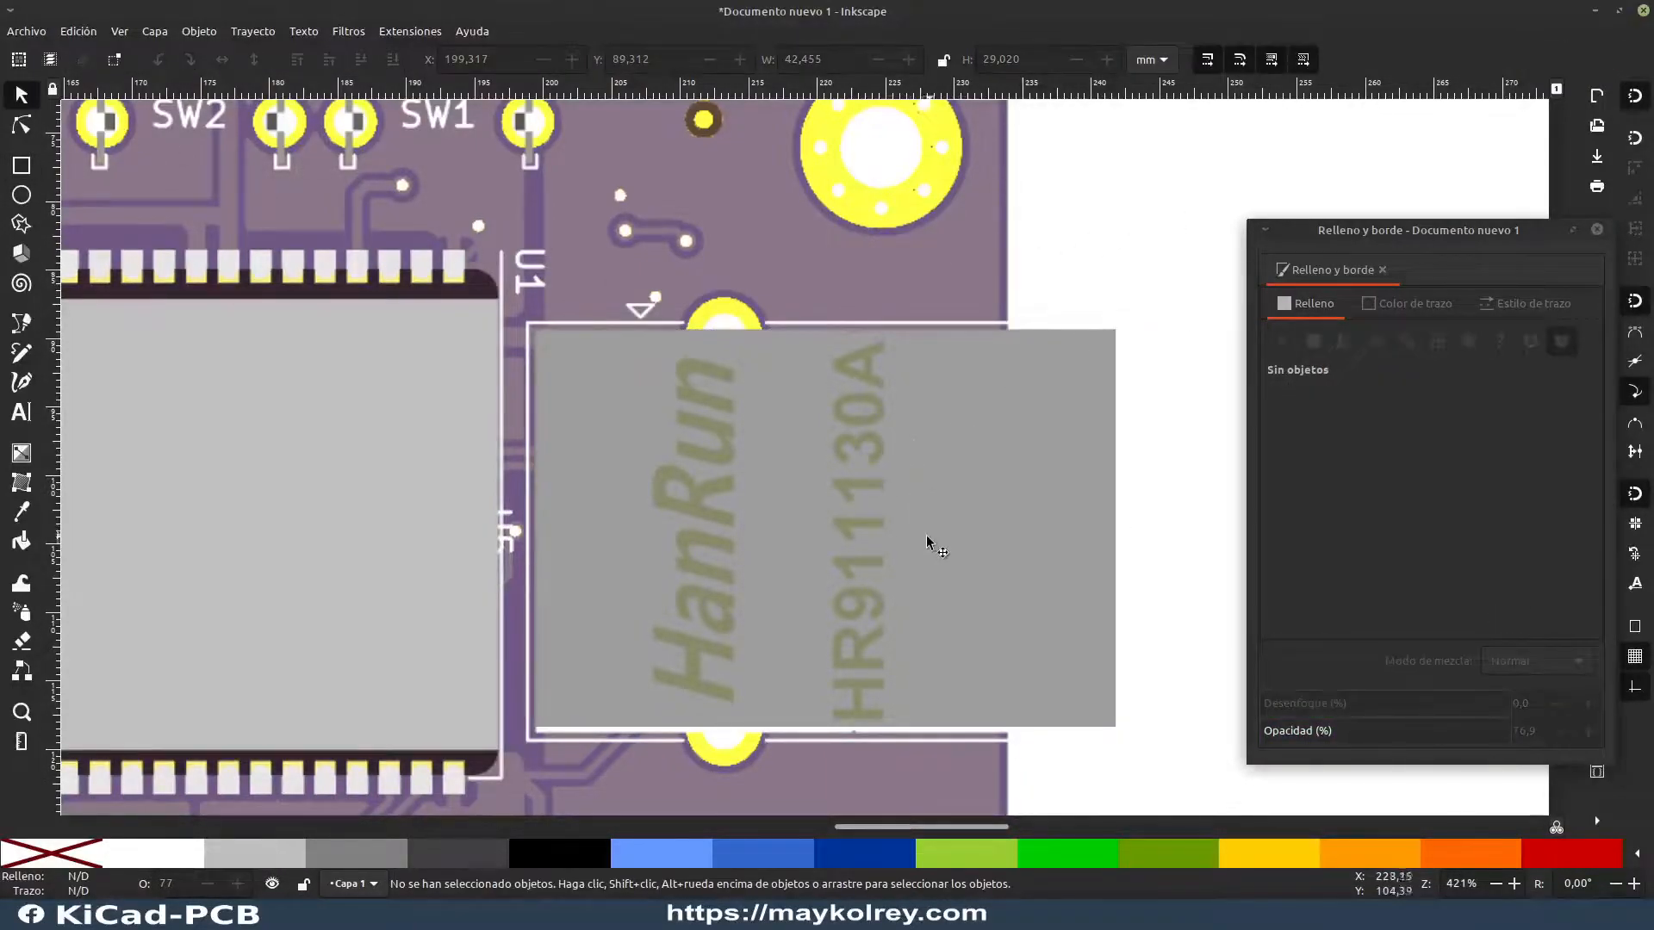
Step: Nudge the grey rectangle to about X 199.4, Y 89.4 mm and stretch its height to about 29.3 mm to match the connector outline
mouse_move(720, 431)
left_mouse_down()
mouse_move(726, 446)
mouse_move(716, 435)
left_mouse_up()
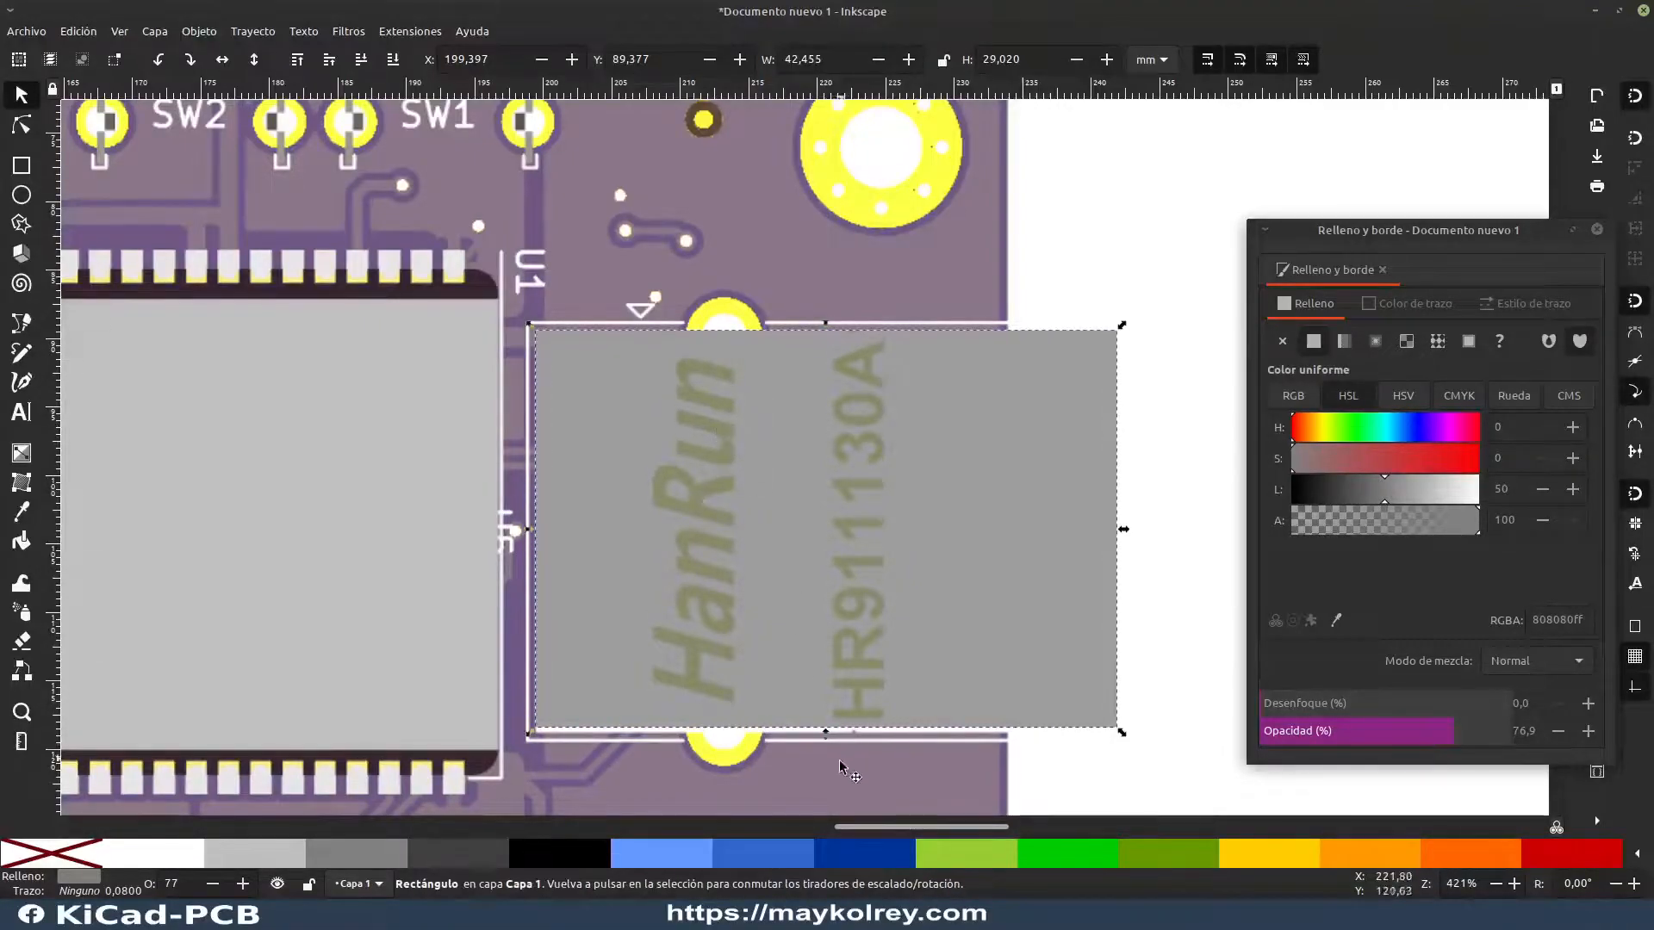
left_click_drag(824, 733, 826, 740)
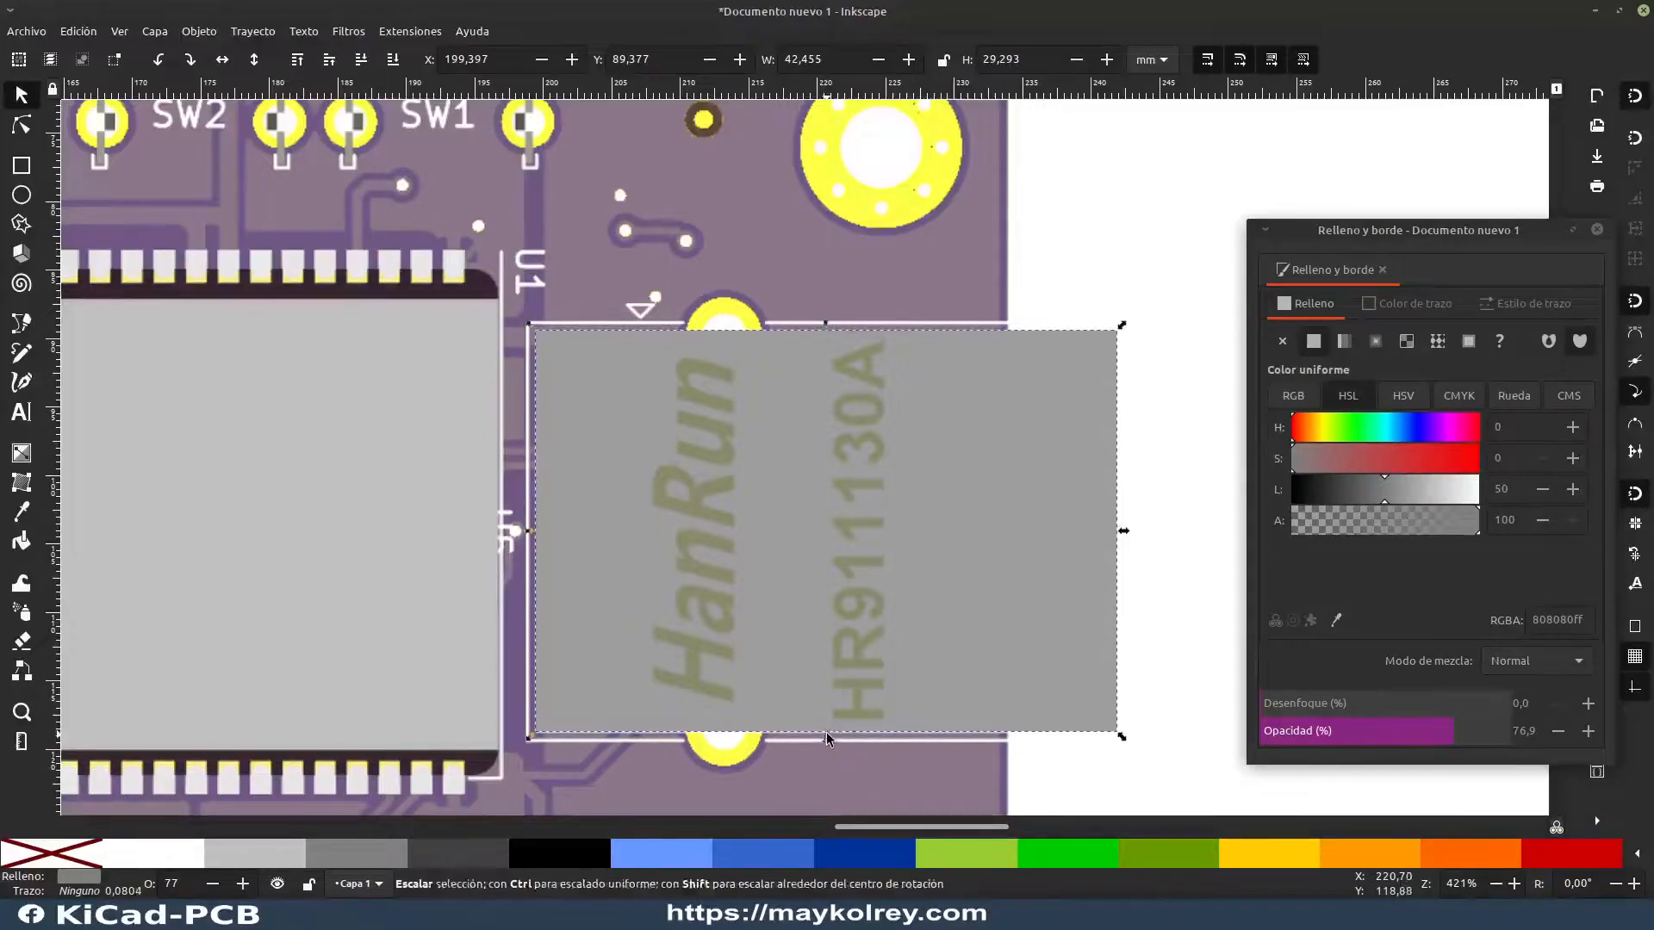
left_click(1192, 517)
Step: Narrow the grey connector rectangle to about 40.4 mm wide from its outer edge and deselect it
scroll(1100, 572, "down", 1)
scroll(1096, 570, "down", 2)
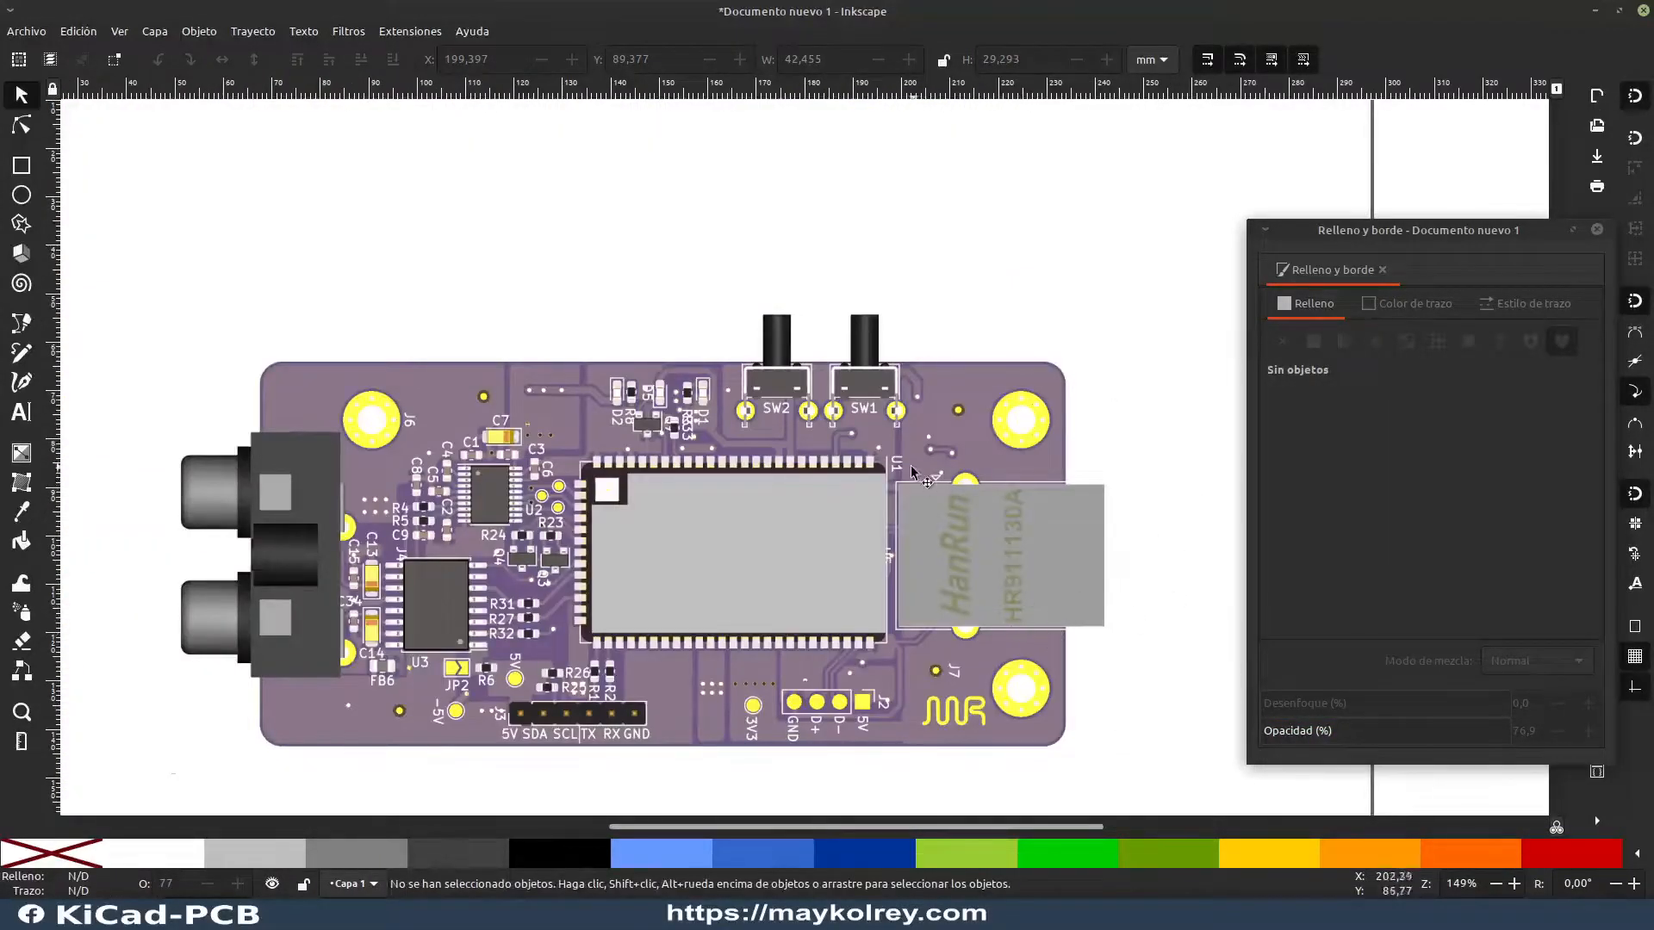
scroll(913, 474, "up", 1)
left_click(1089, 605)
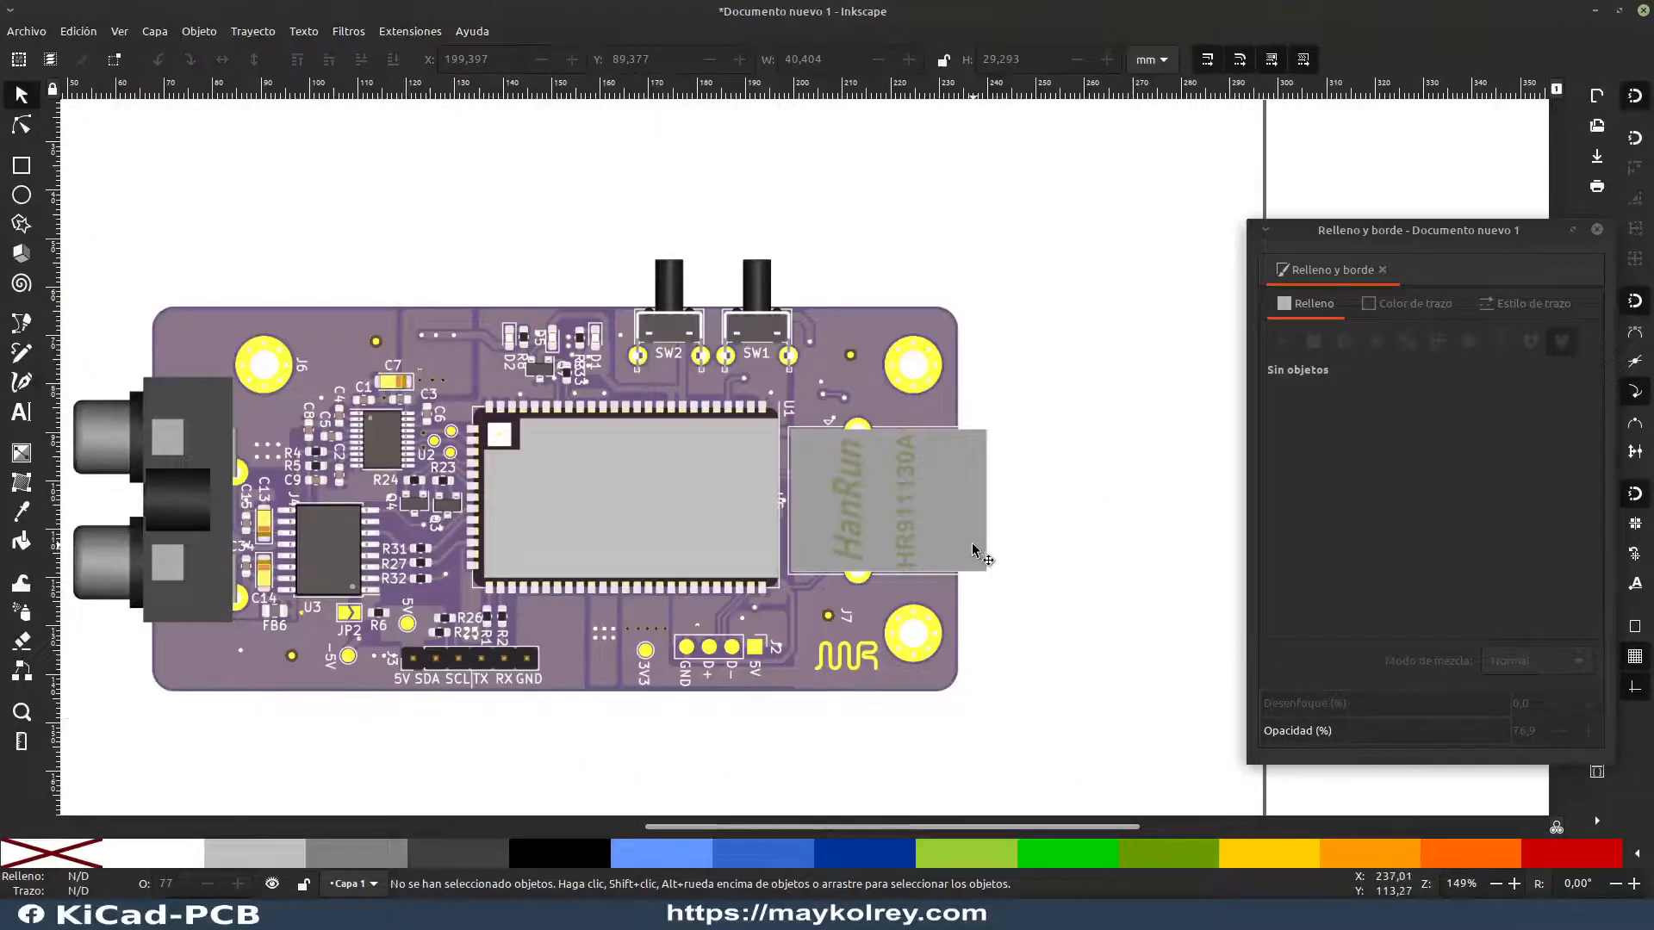
Step: Close the fill and stroke settings and group the board image with both covering rectangles
left_click(1597, 229)
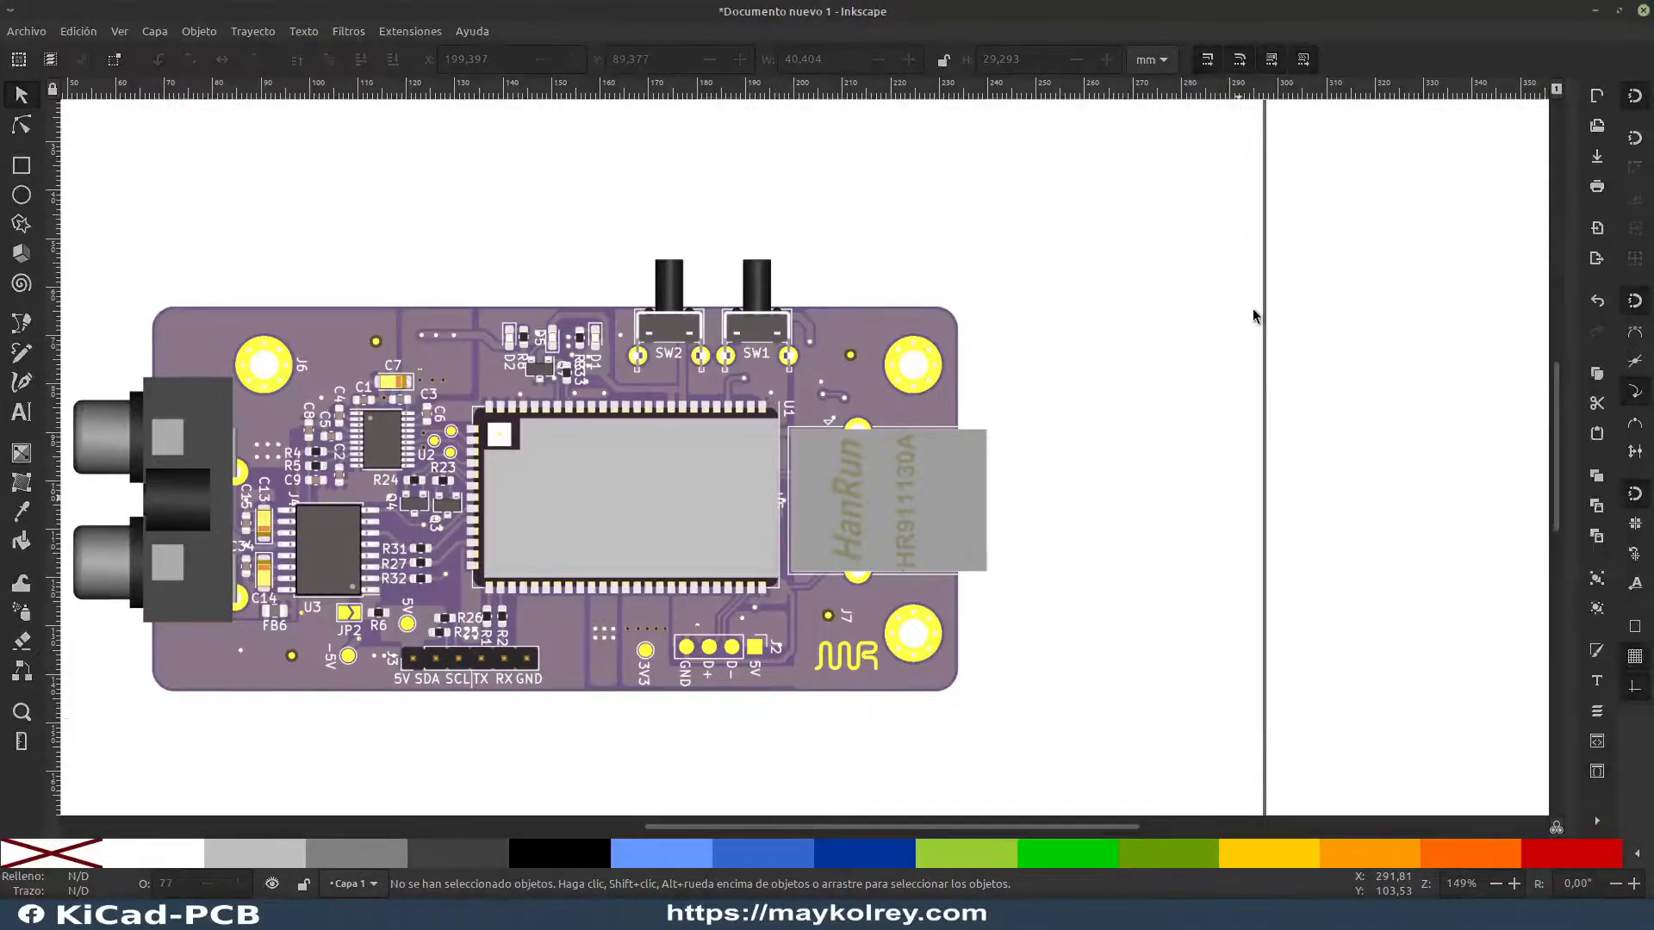
left_click_drag(458, 725, 600, 695)
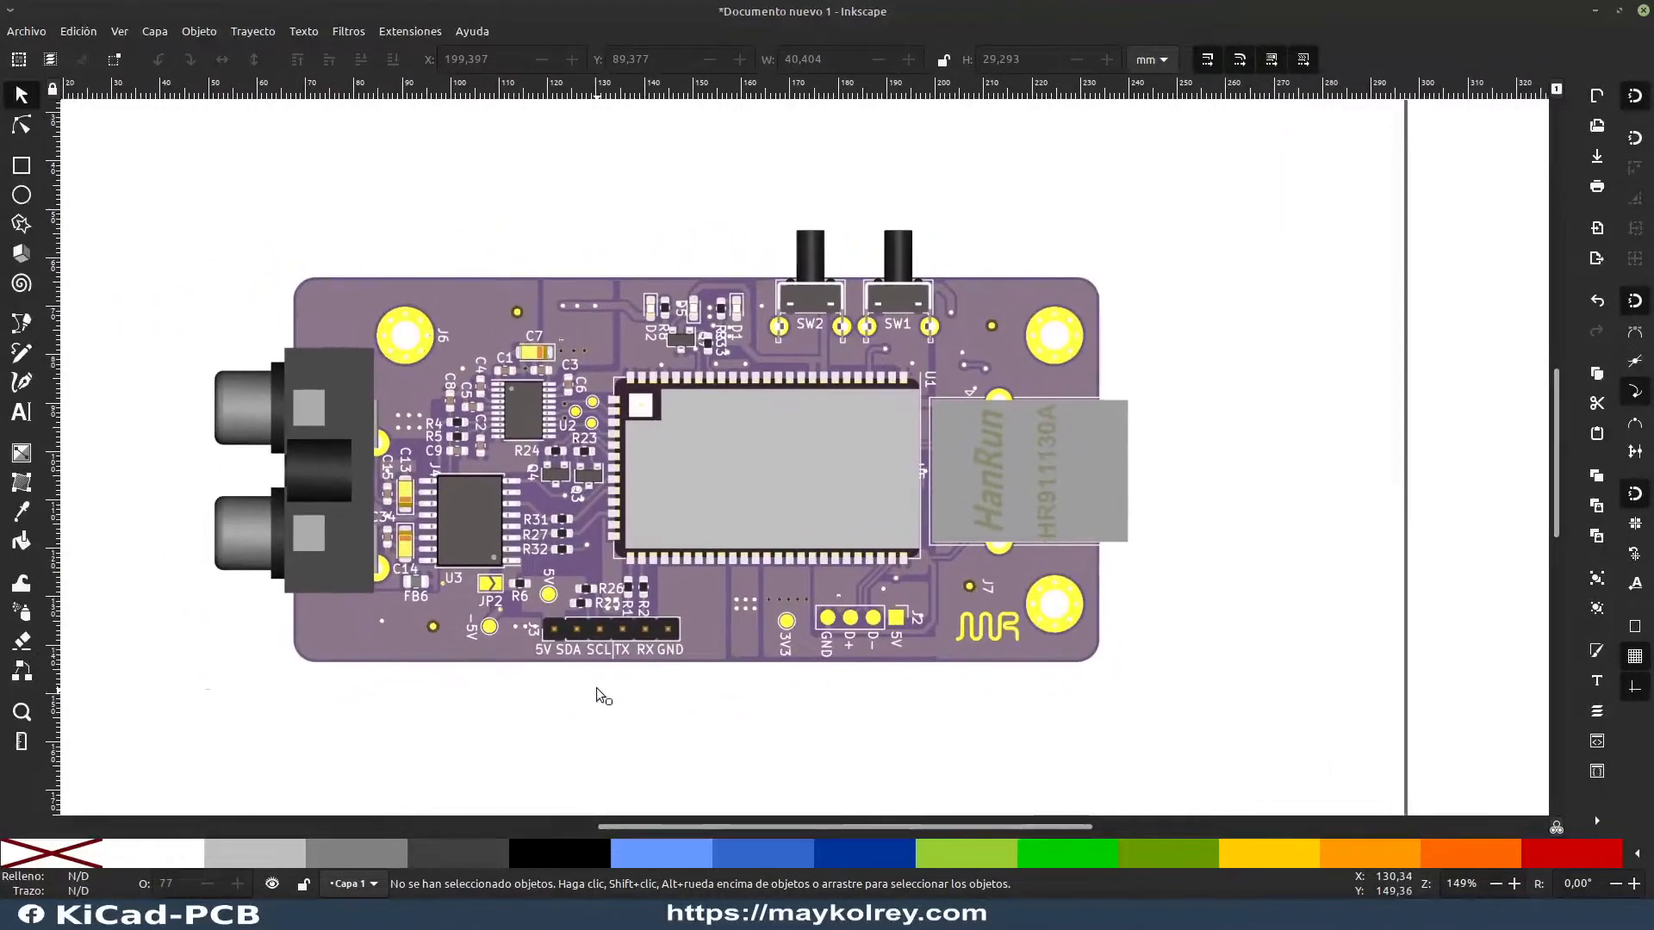
left_click_drag(99, 123, 1326, 801)
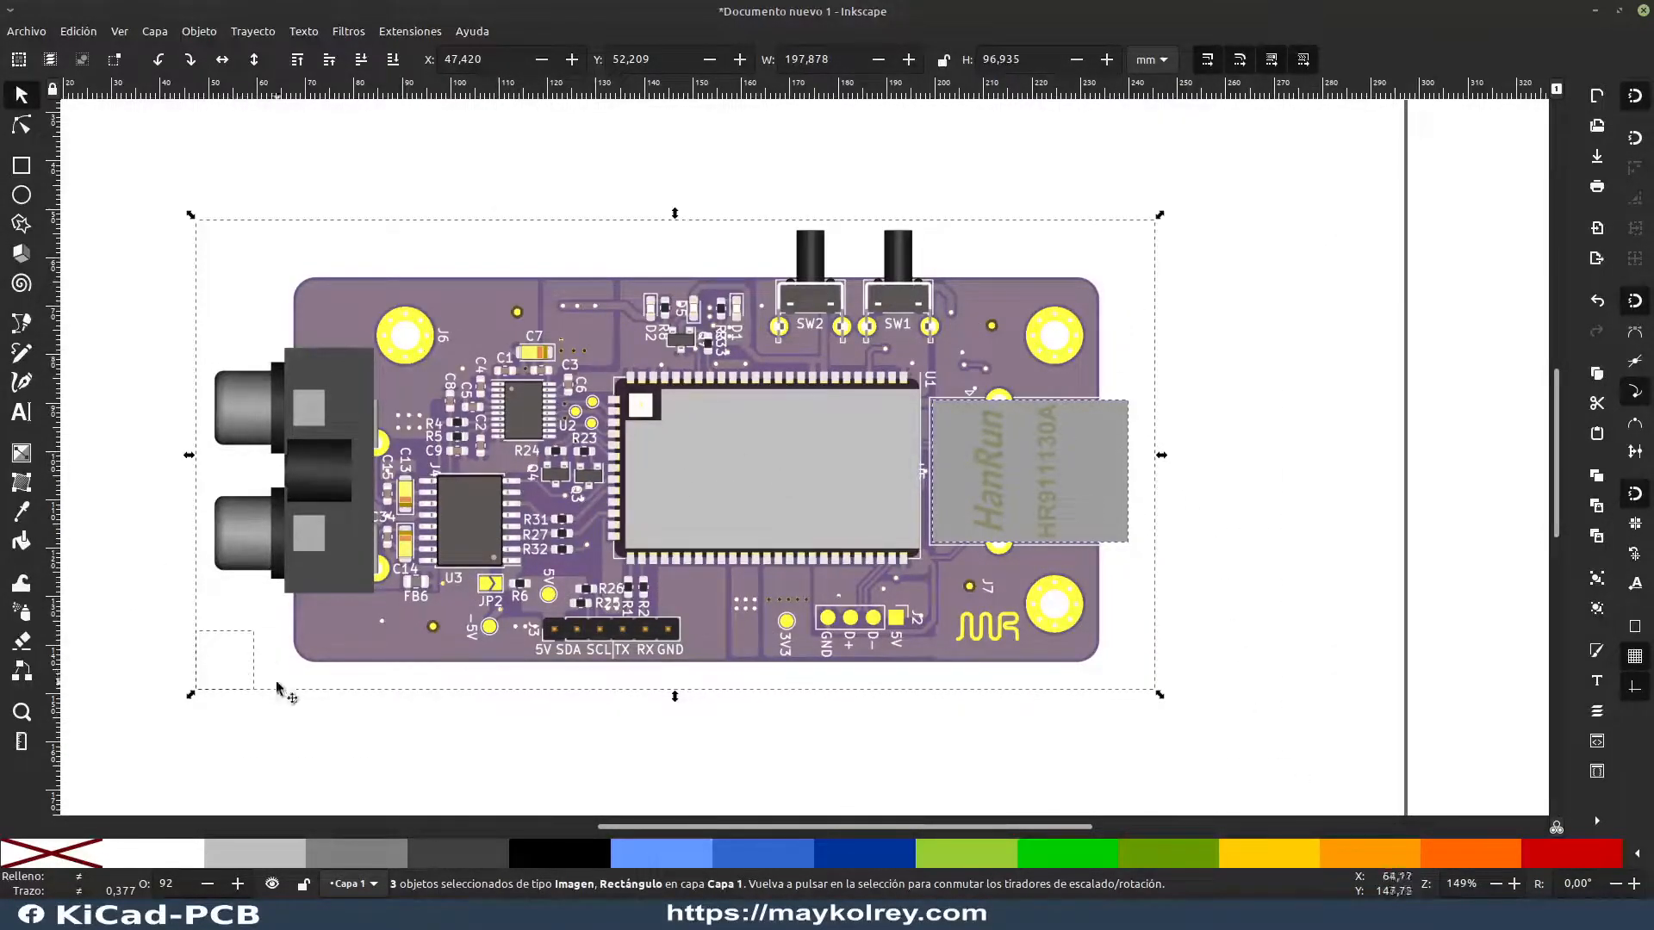
key("ctrl")
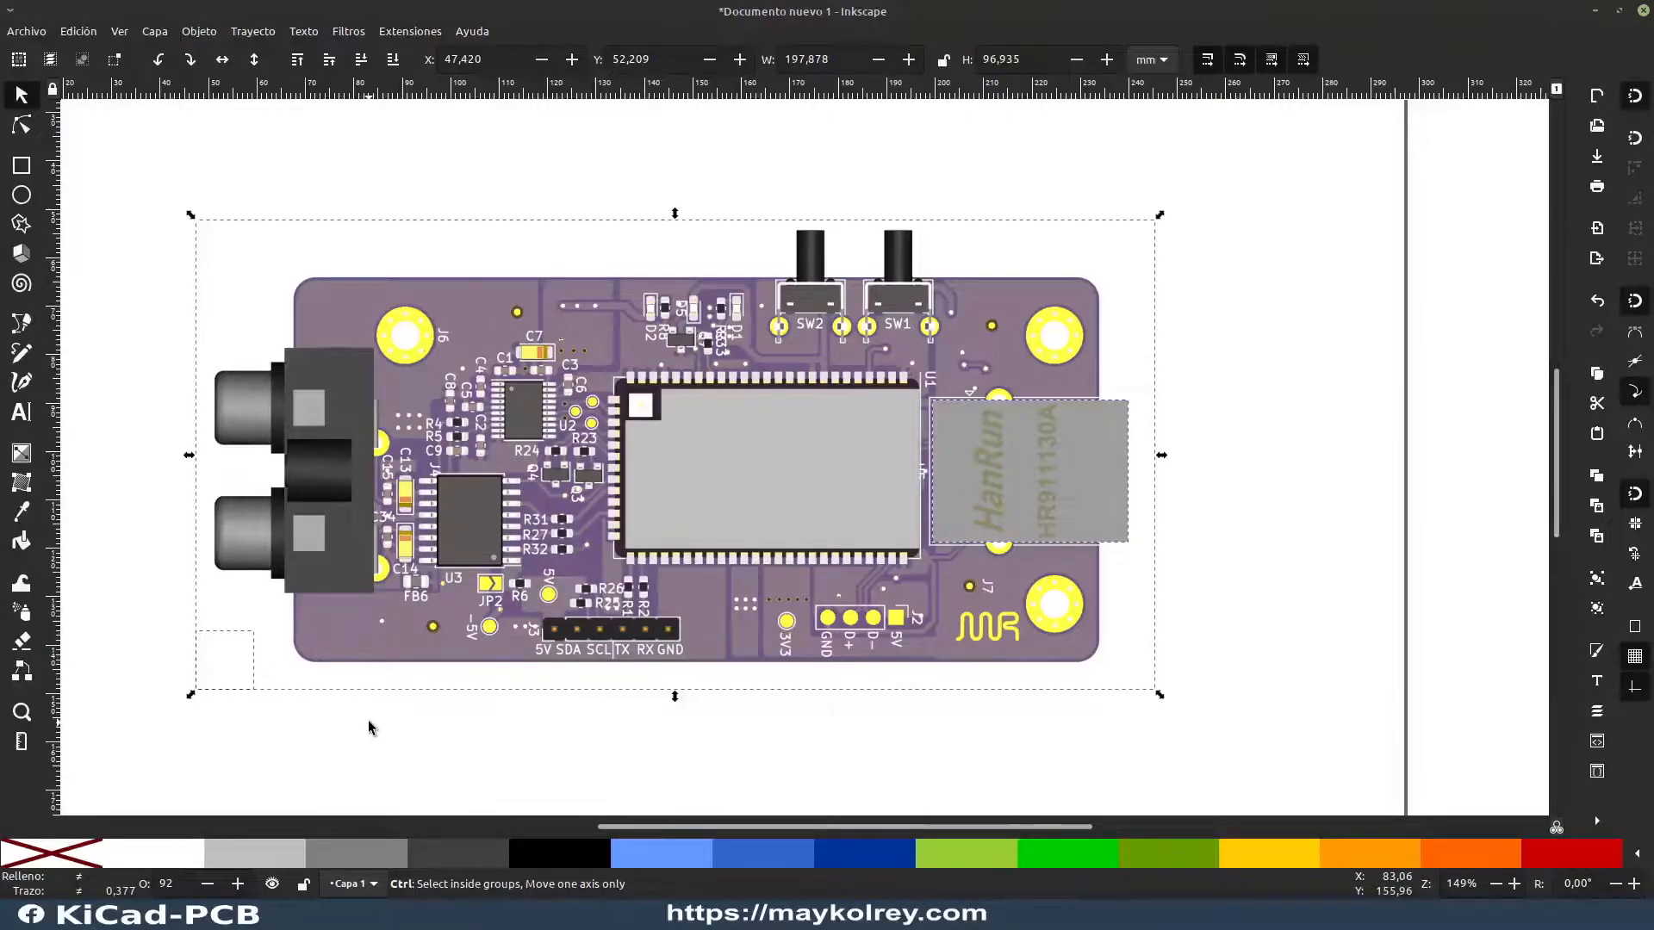
key("ctrl+g")
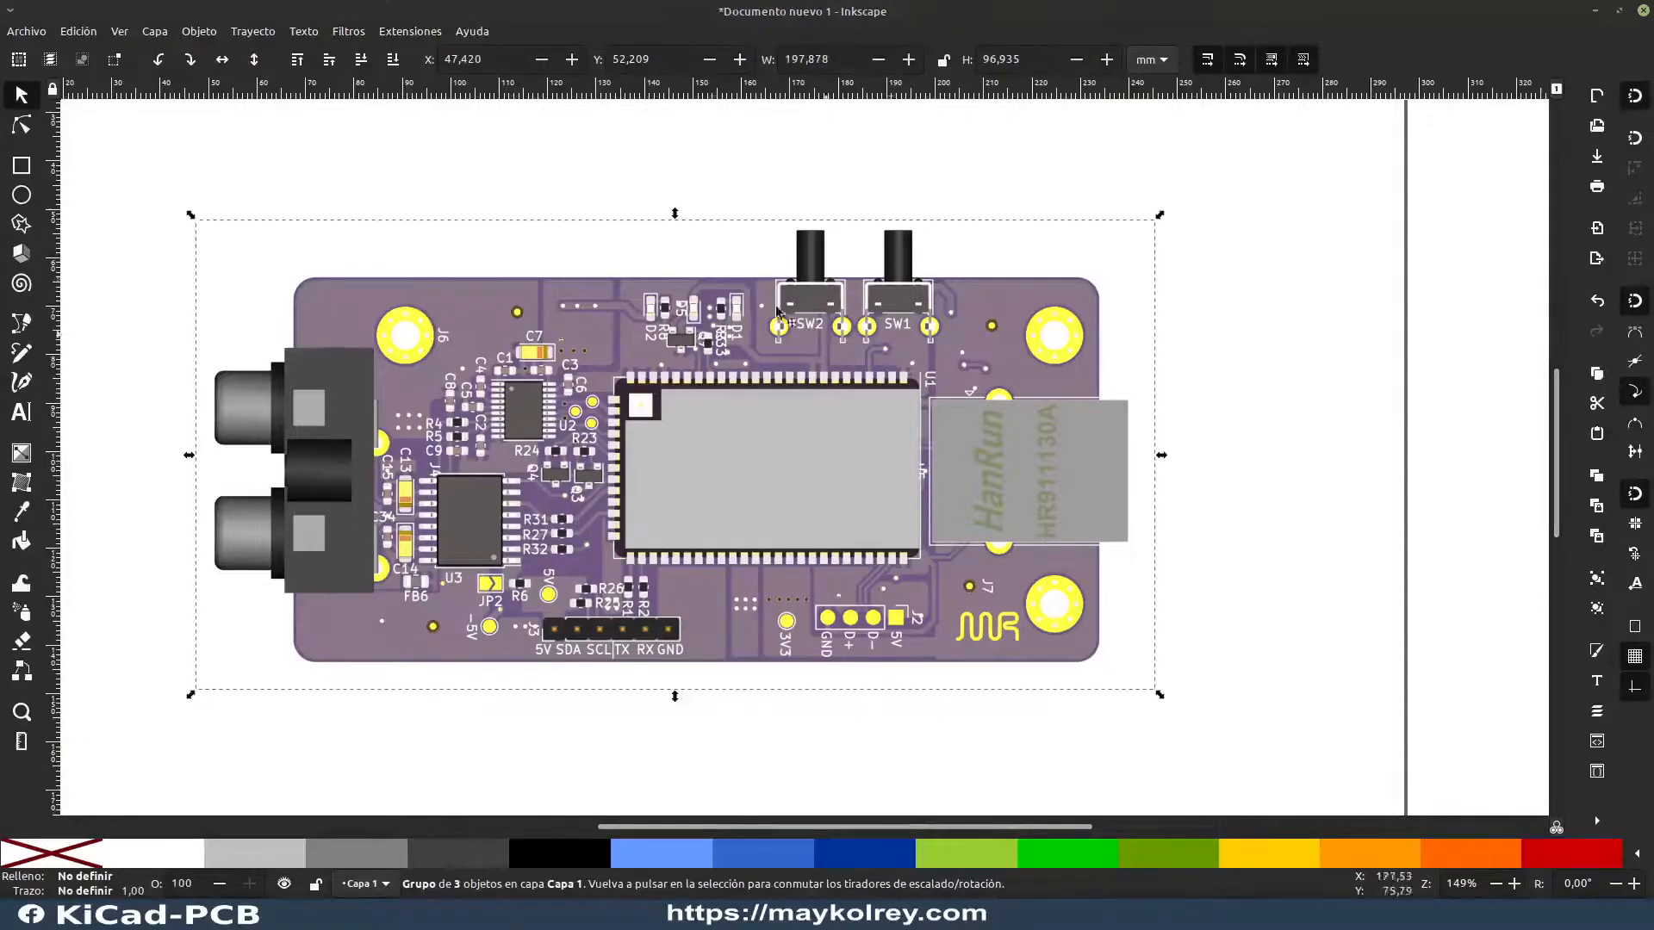
Step: Open the document's object list and widen it so the layer and group names have more room
left_click(199, 31)
left_click(233, 137)
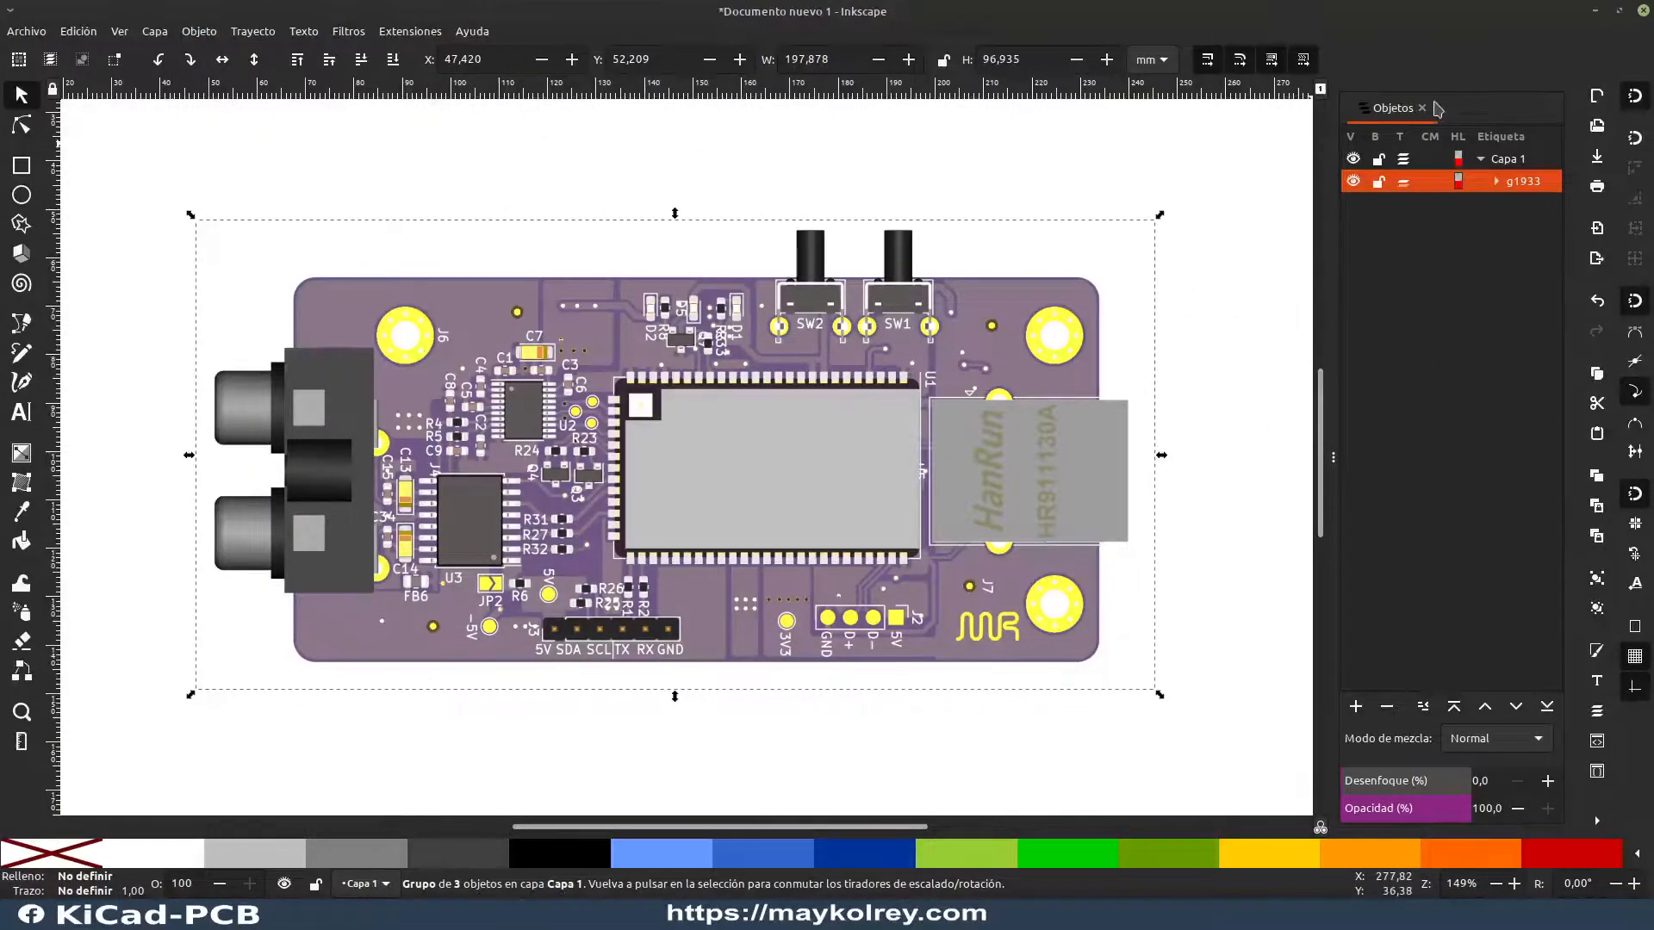
left_click(1422, 108)
left_click(199, 32)
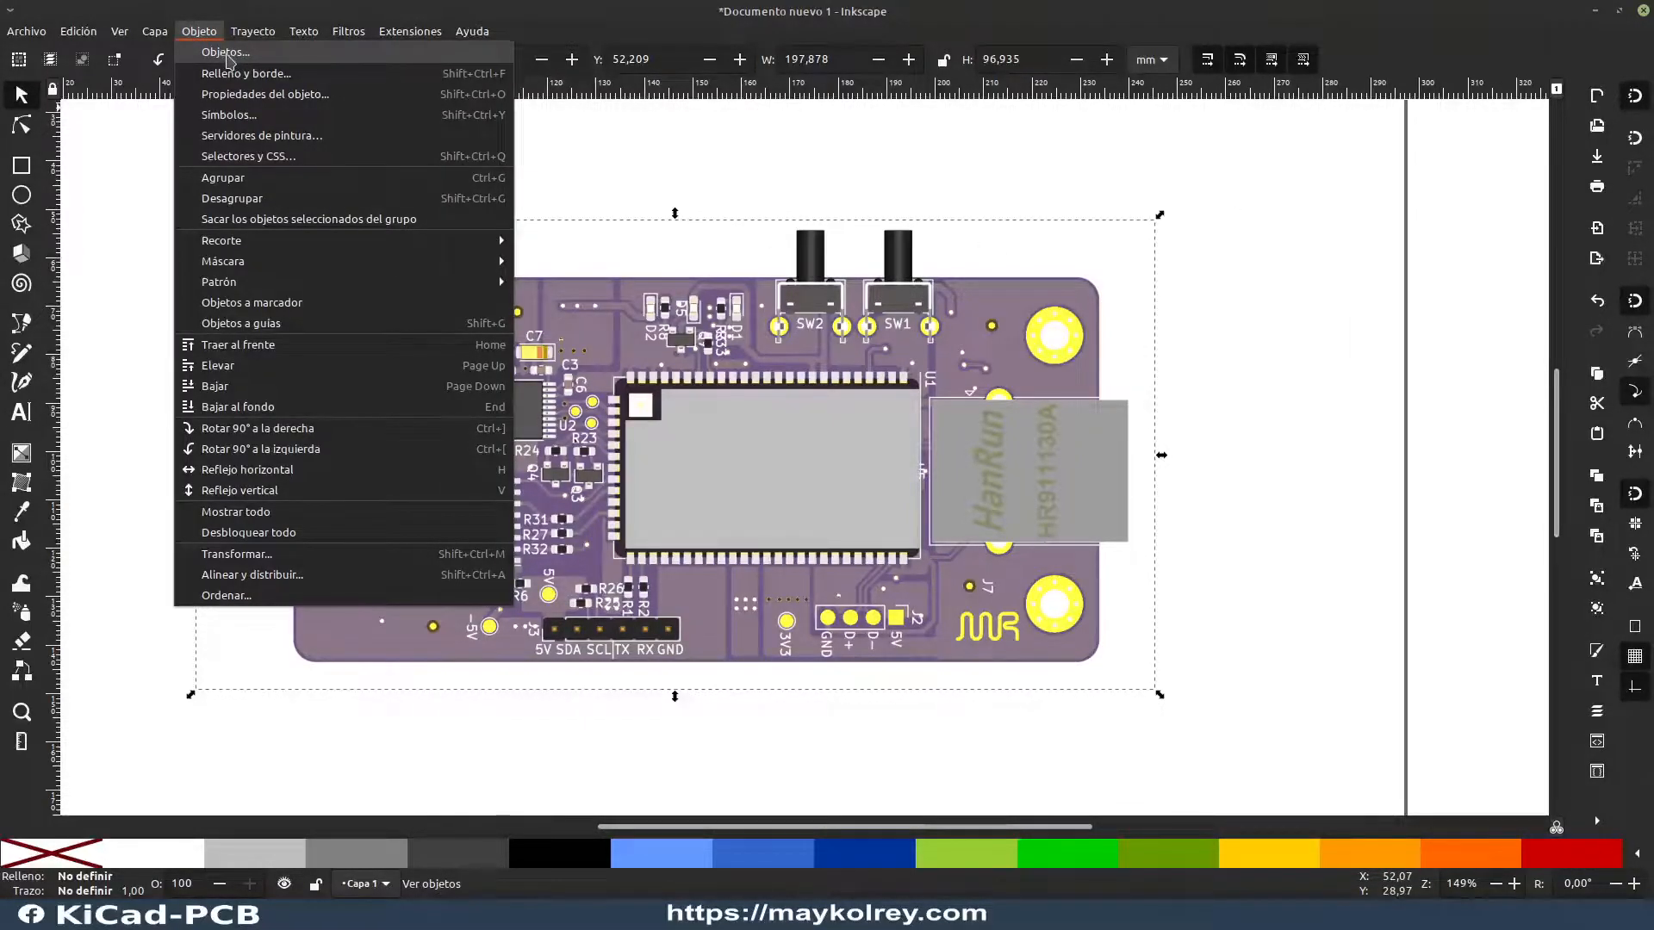
left_click(226, 54)
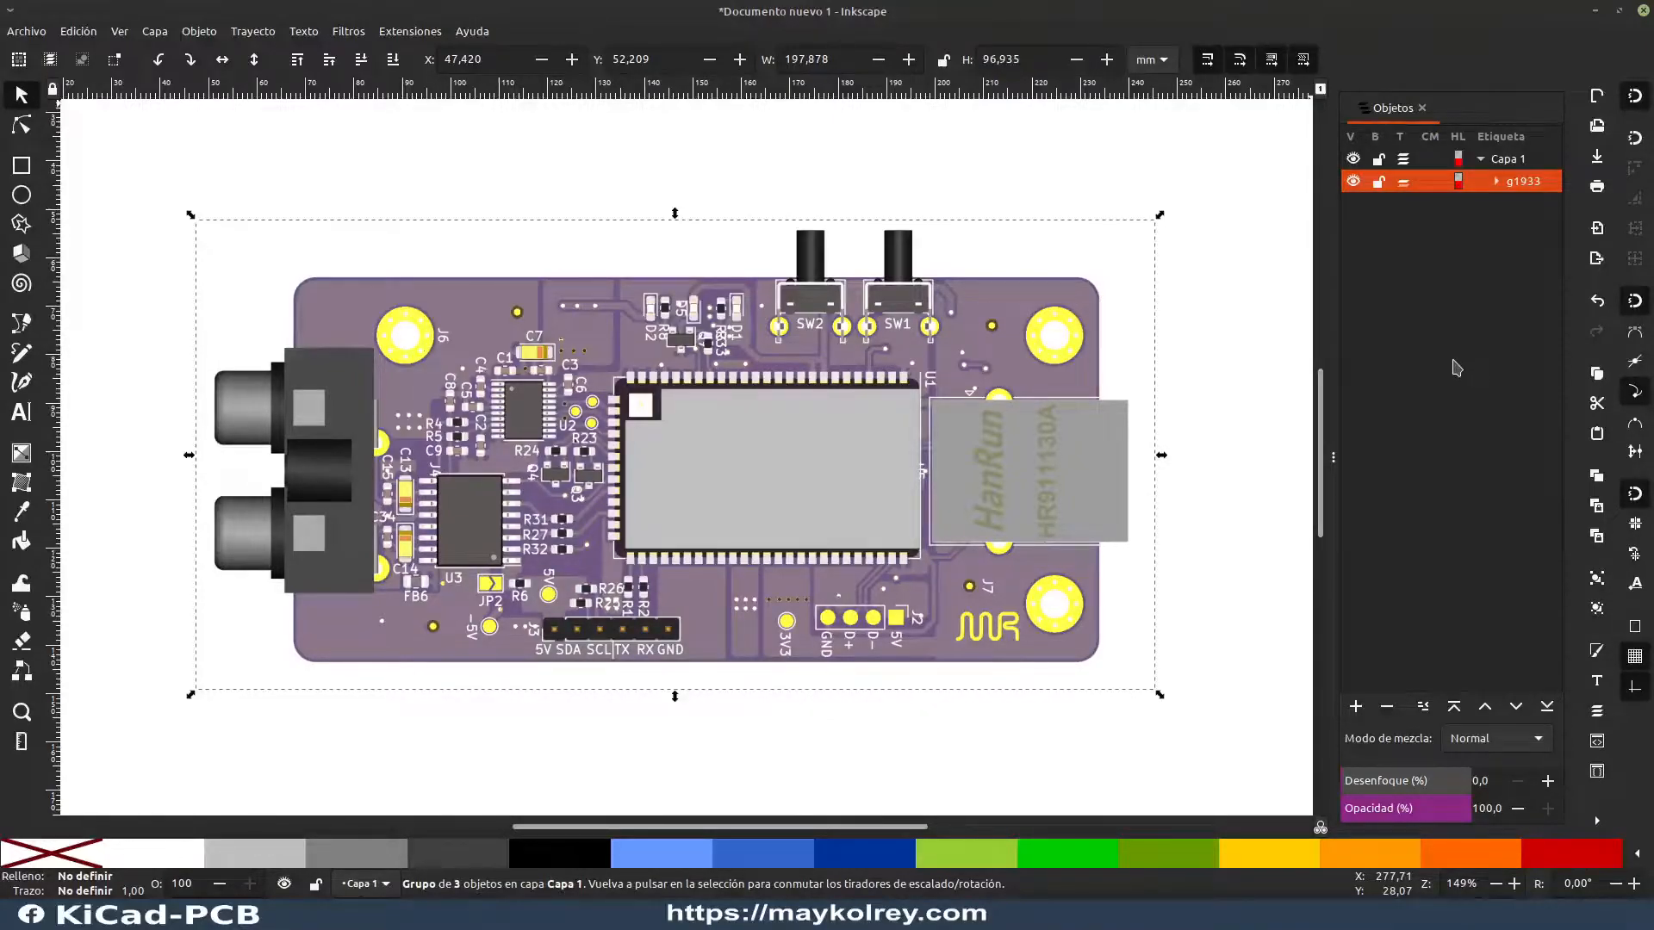
left_click_drag(1334, 457, 1280, 458)
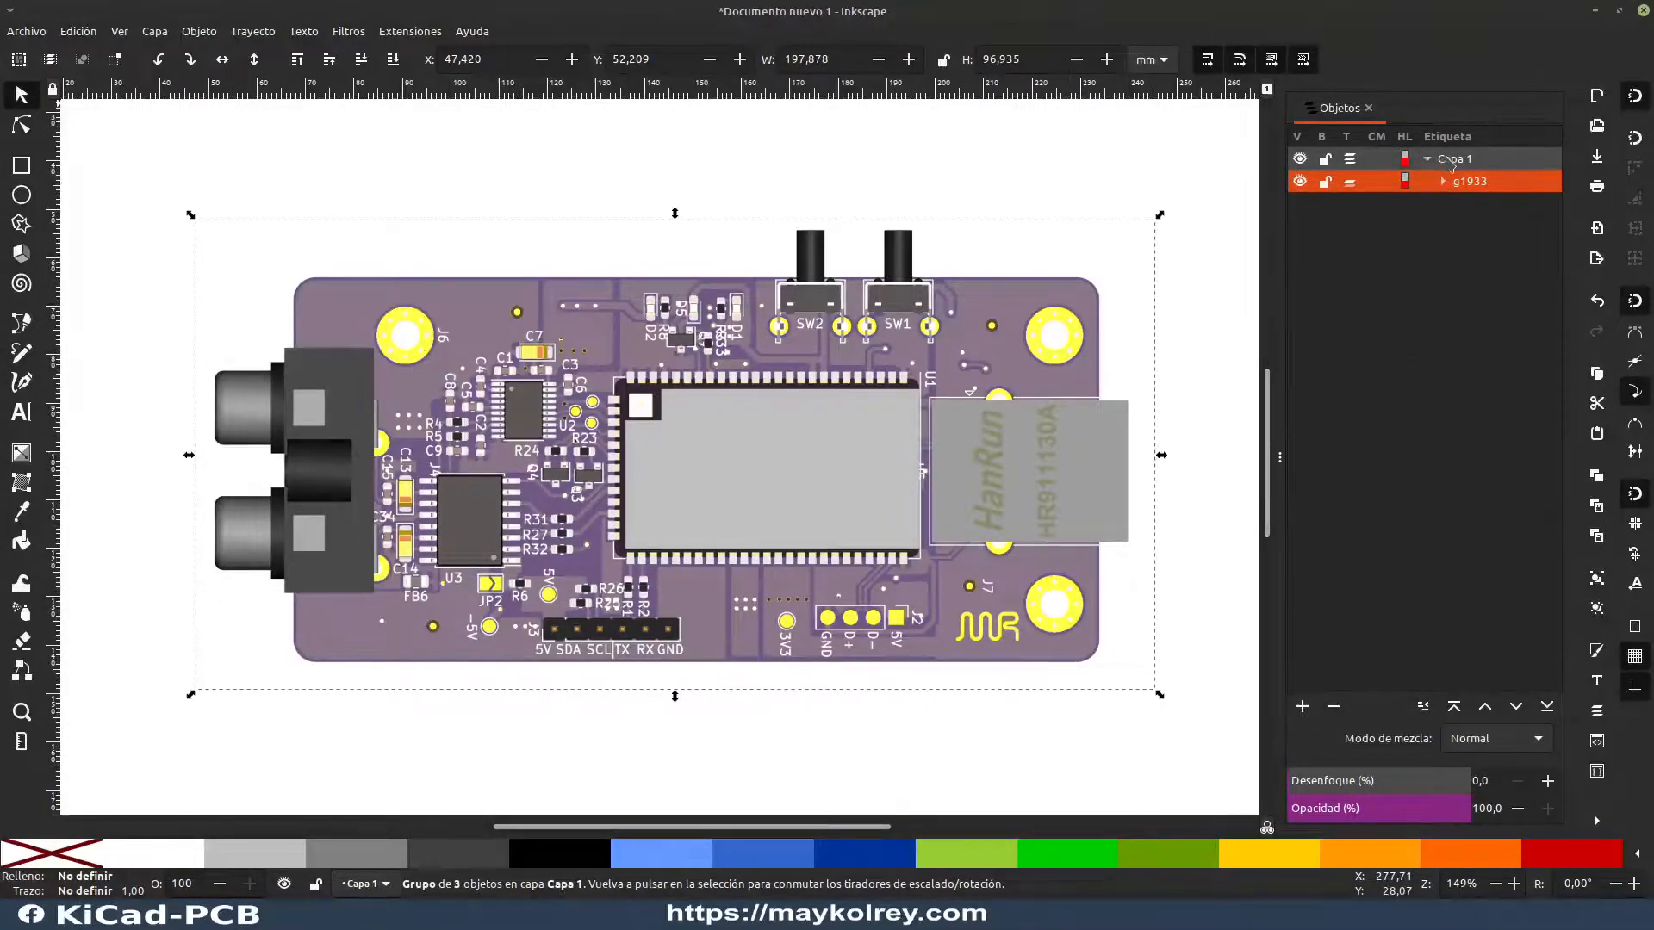
Step: Examine the layer and the group's contents in the object list, going through both rectangles and the image before collapsing the group
left_click(1452, 163)
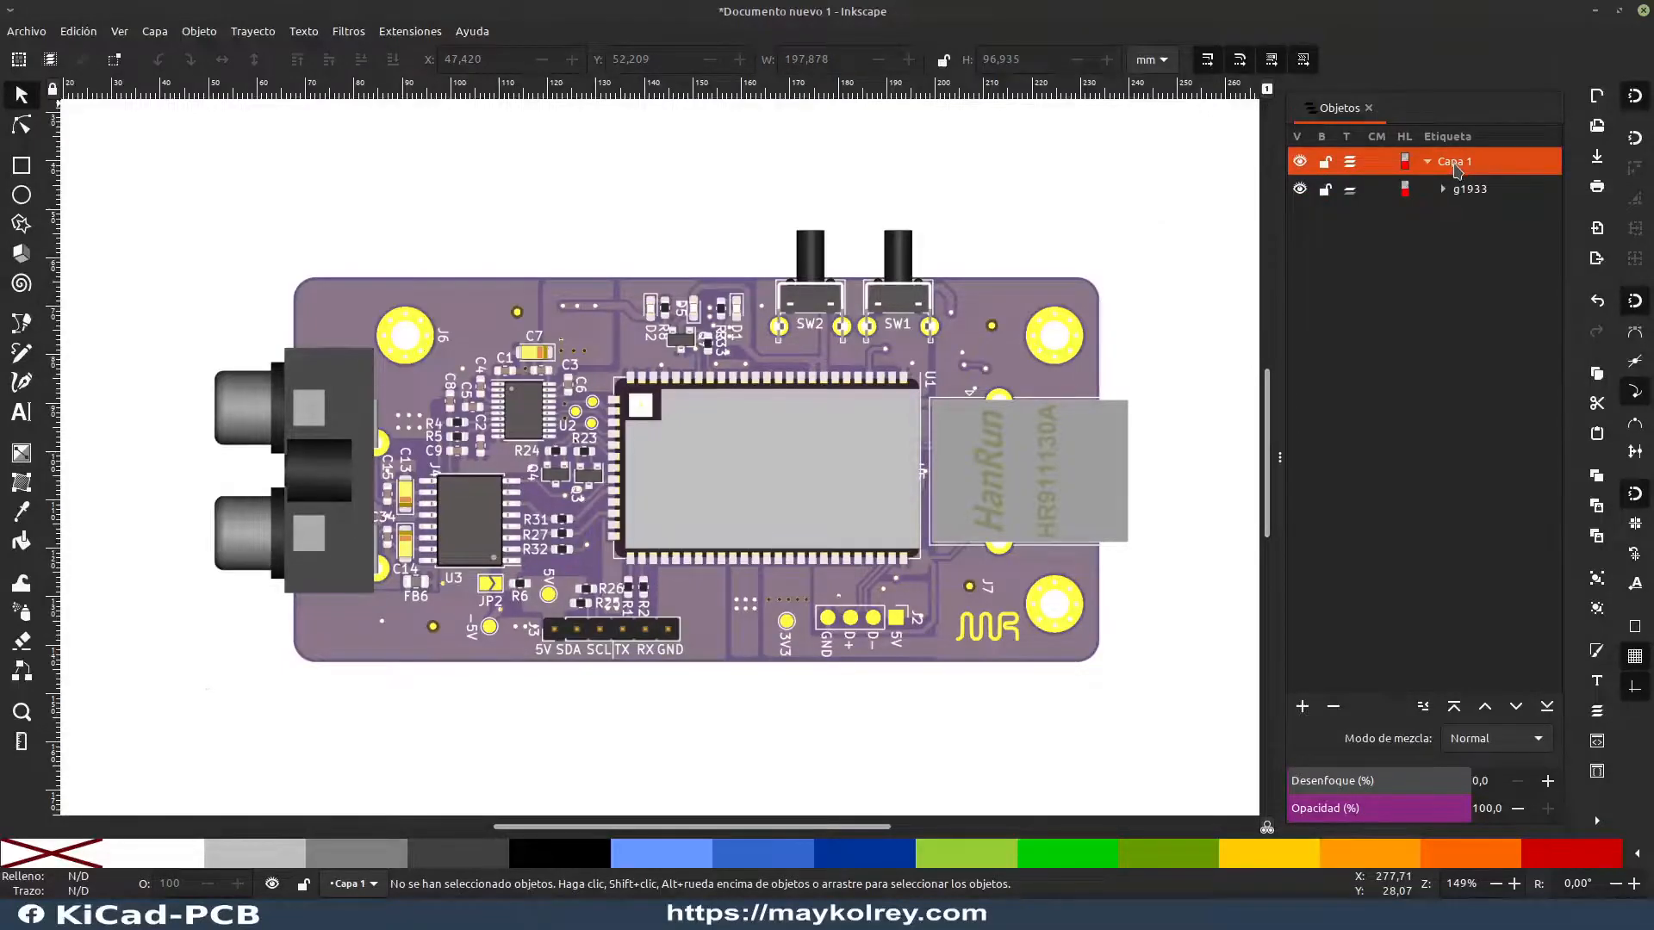
left_click(1462, 190)
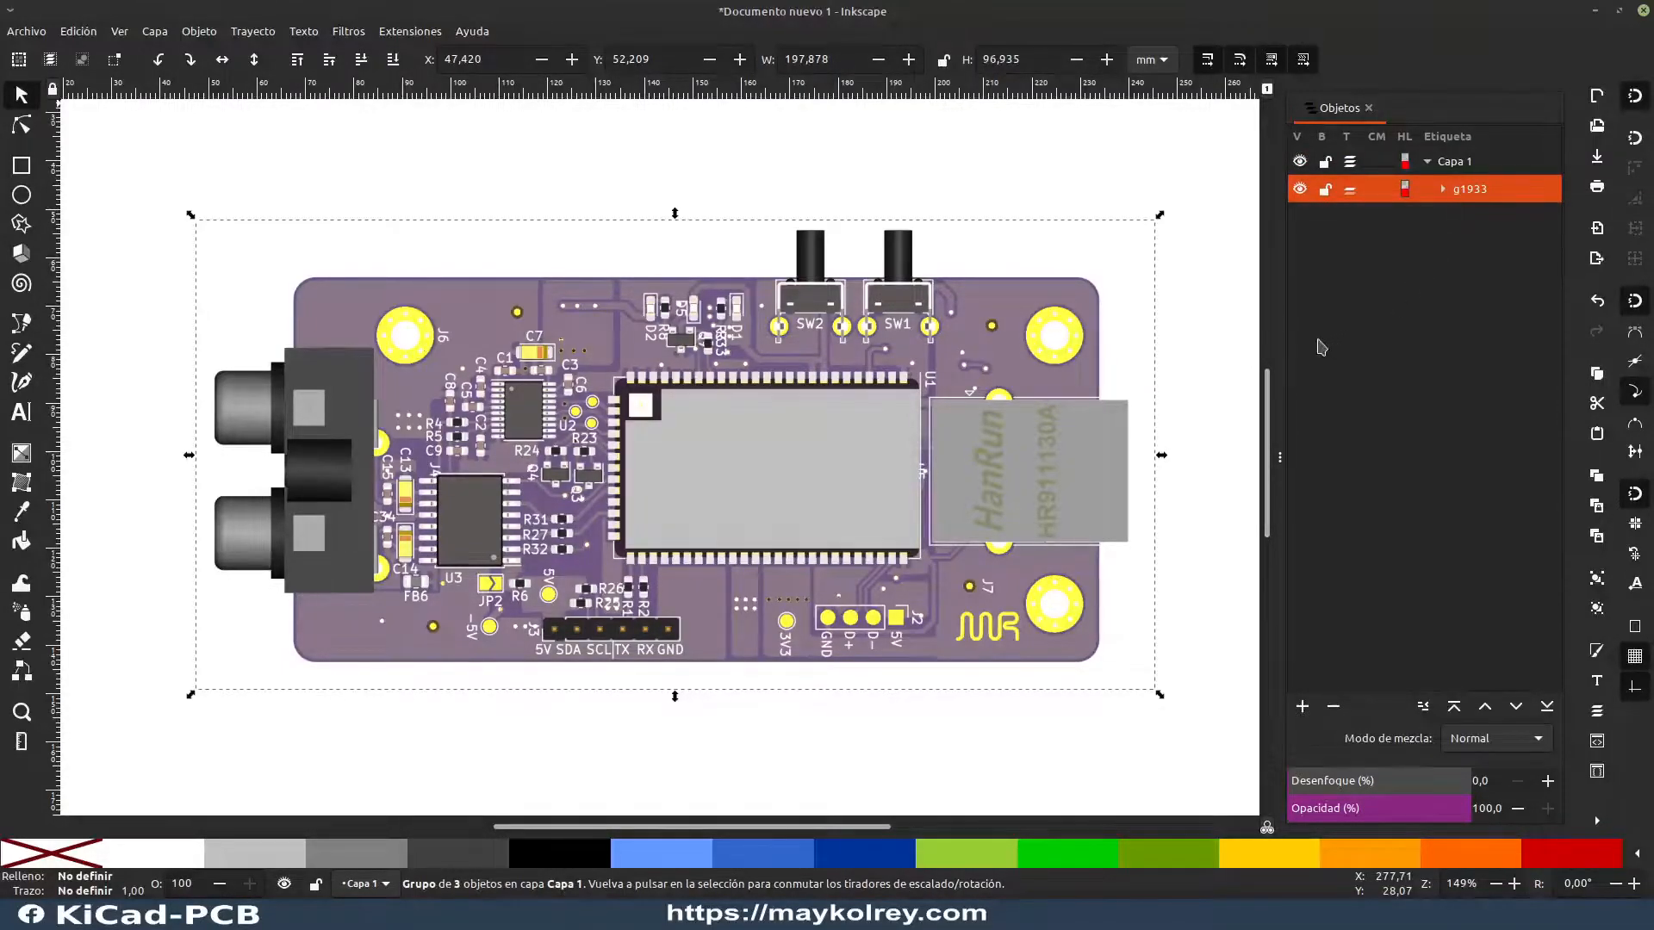
left_click(1444, 189)
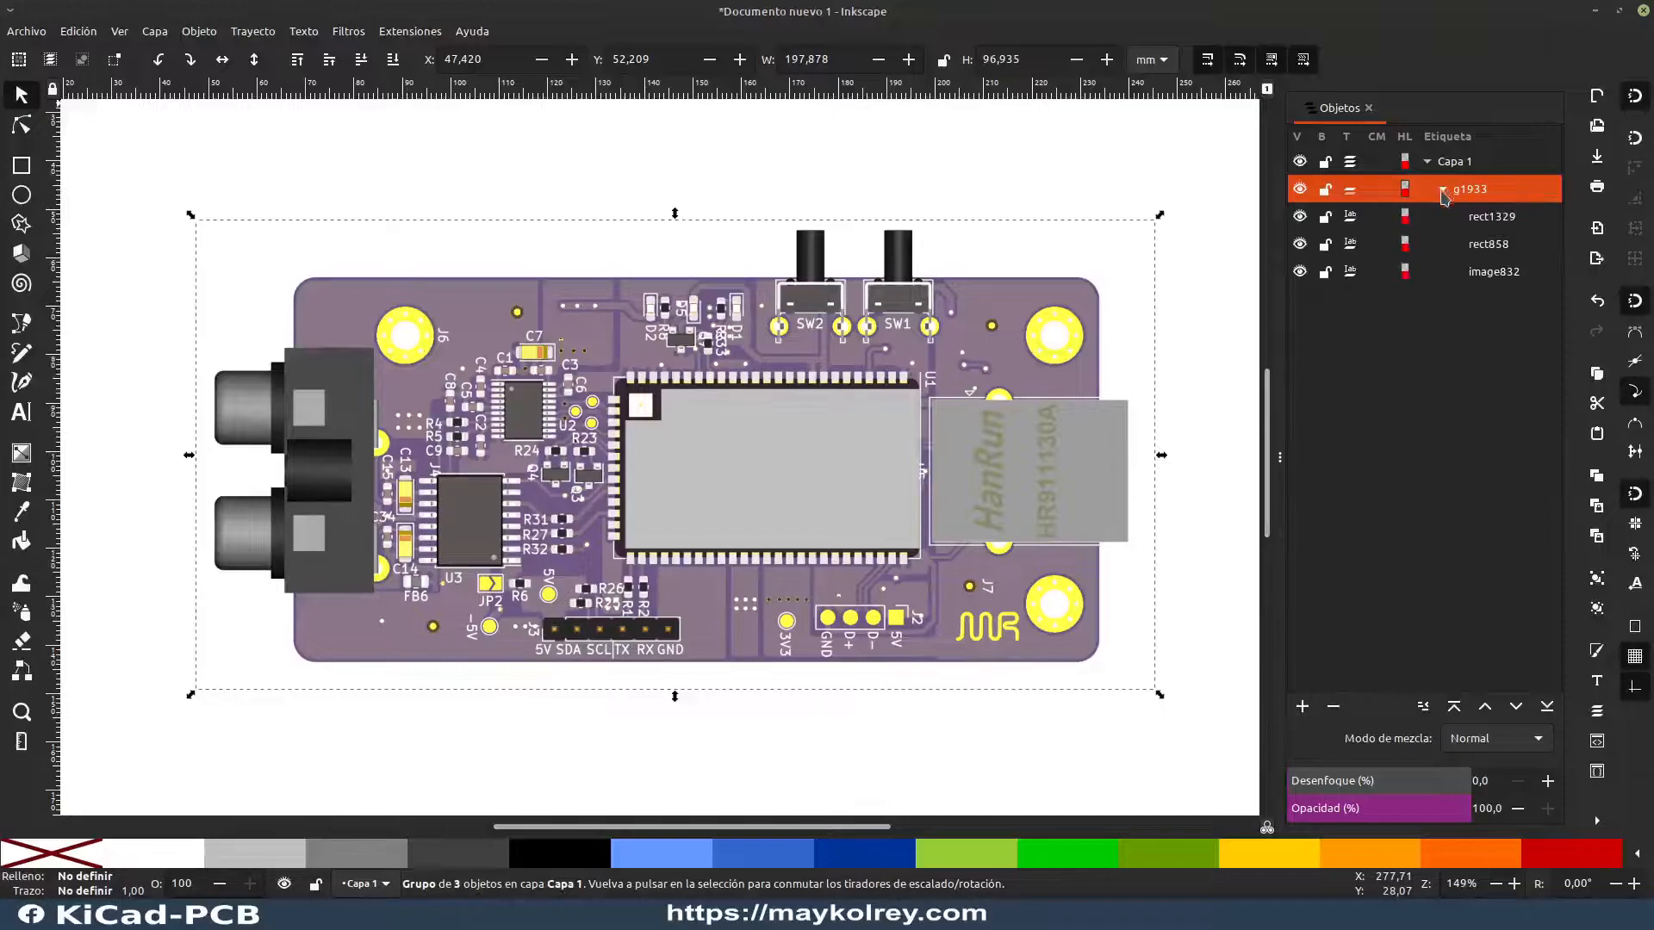
left_click(1478, 216)
key("Down")
key("Down")
key("Up")
key("Up")
key("Down")
key("Down")
key("Up")
key("Up")
left_click(1484, 189)
left_click(1443, 190)
Step: Move the board group to about X 52, Y 55.1 mm and lock it
left_click_drag(856, 459, 787, 490)
scroll(901, 438, "down", 2)
key("Escape")
left_click(1082, 450)
left_click(817, 462)
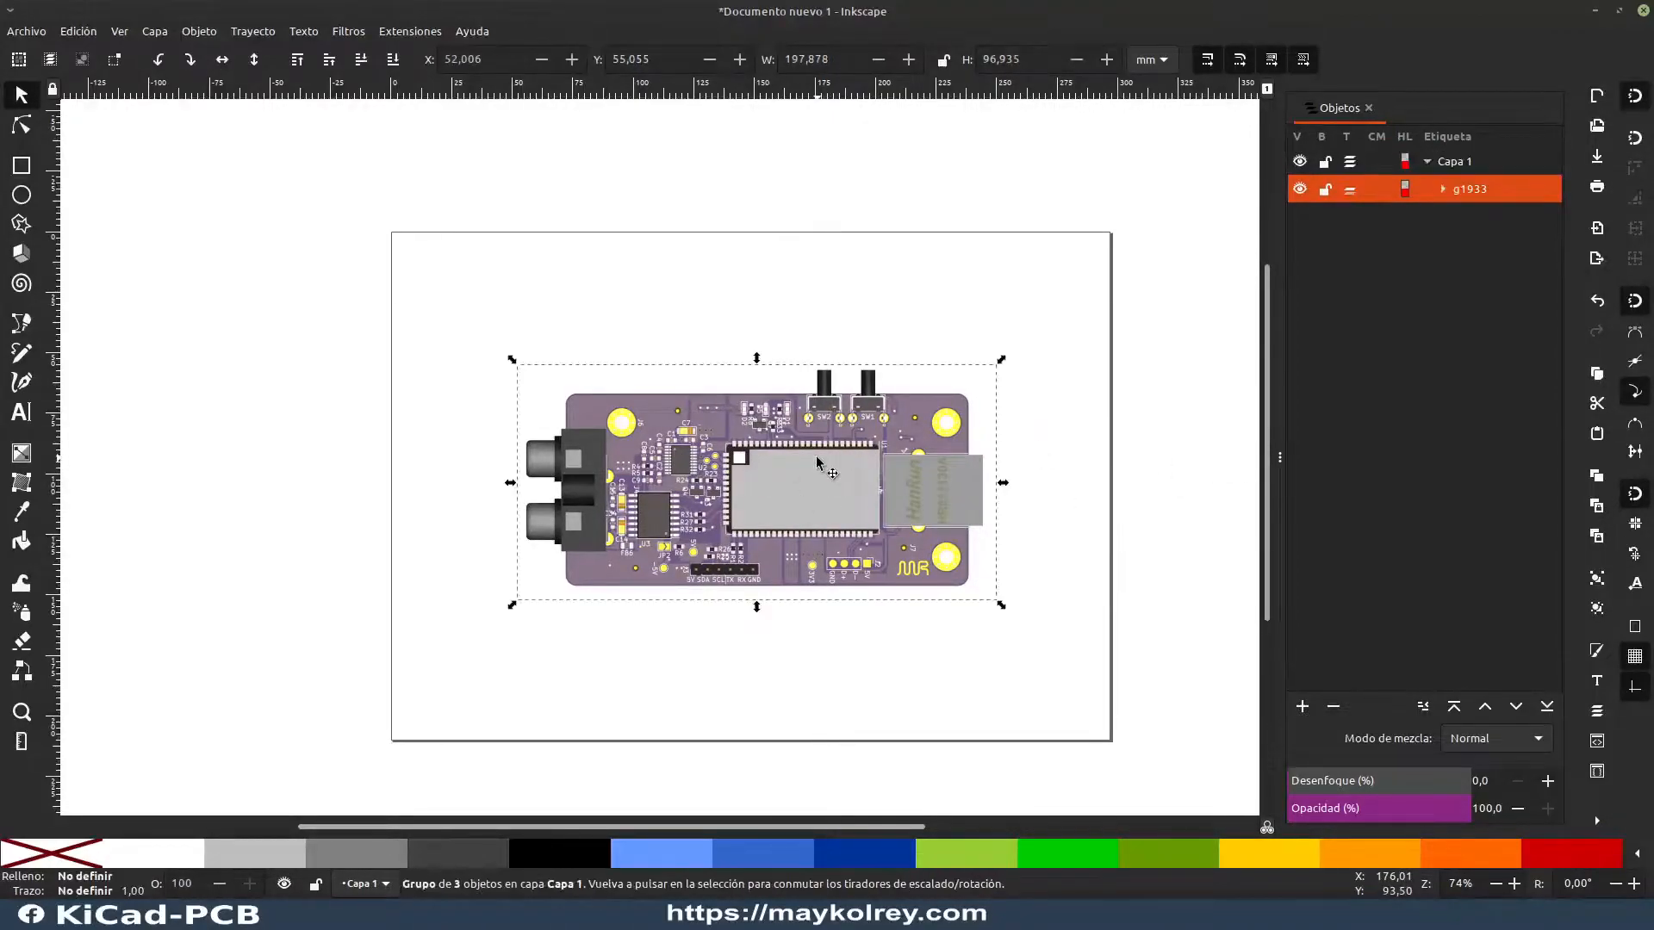
right_click(818, 464)
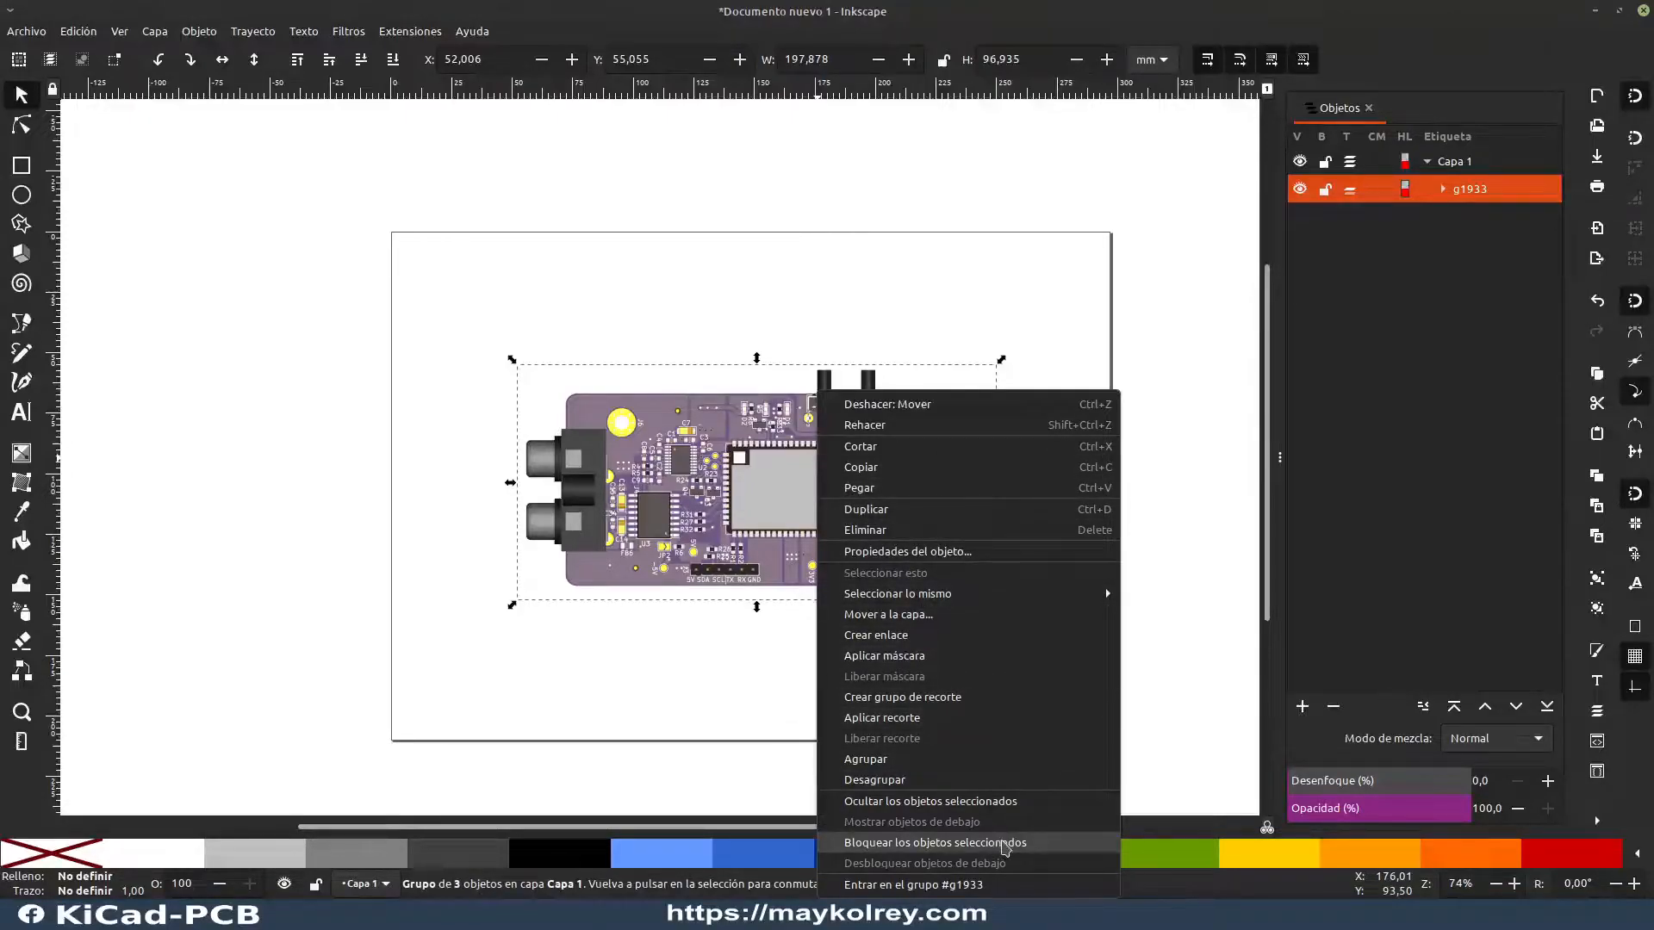
left_click(1003, 844)
Step: Try to move the locked board group, and switch its visibility off and back on
mouse_move(703, 537)
left_mouse_down()
mouse_move(624, 631)
mouse_move(527, 398)
mouse_move(992, 471)
left_mouse_up()
mouse_move(686, 471)
left_mouse_down()
mouse_move(938, 379)
mouse_move(911, 432)
mouse_move(909, 510)
mouse_move(1035, 425)
left_mouse_up()
left_click_drag(1055, 512, 1059, 548)
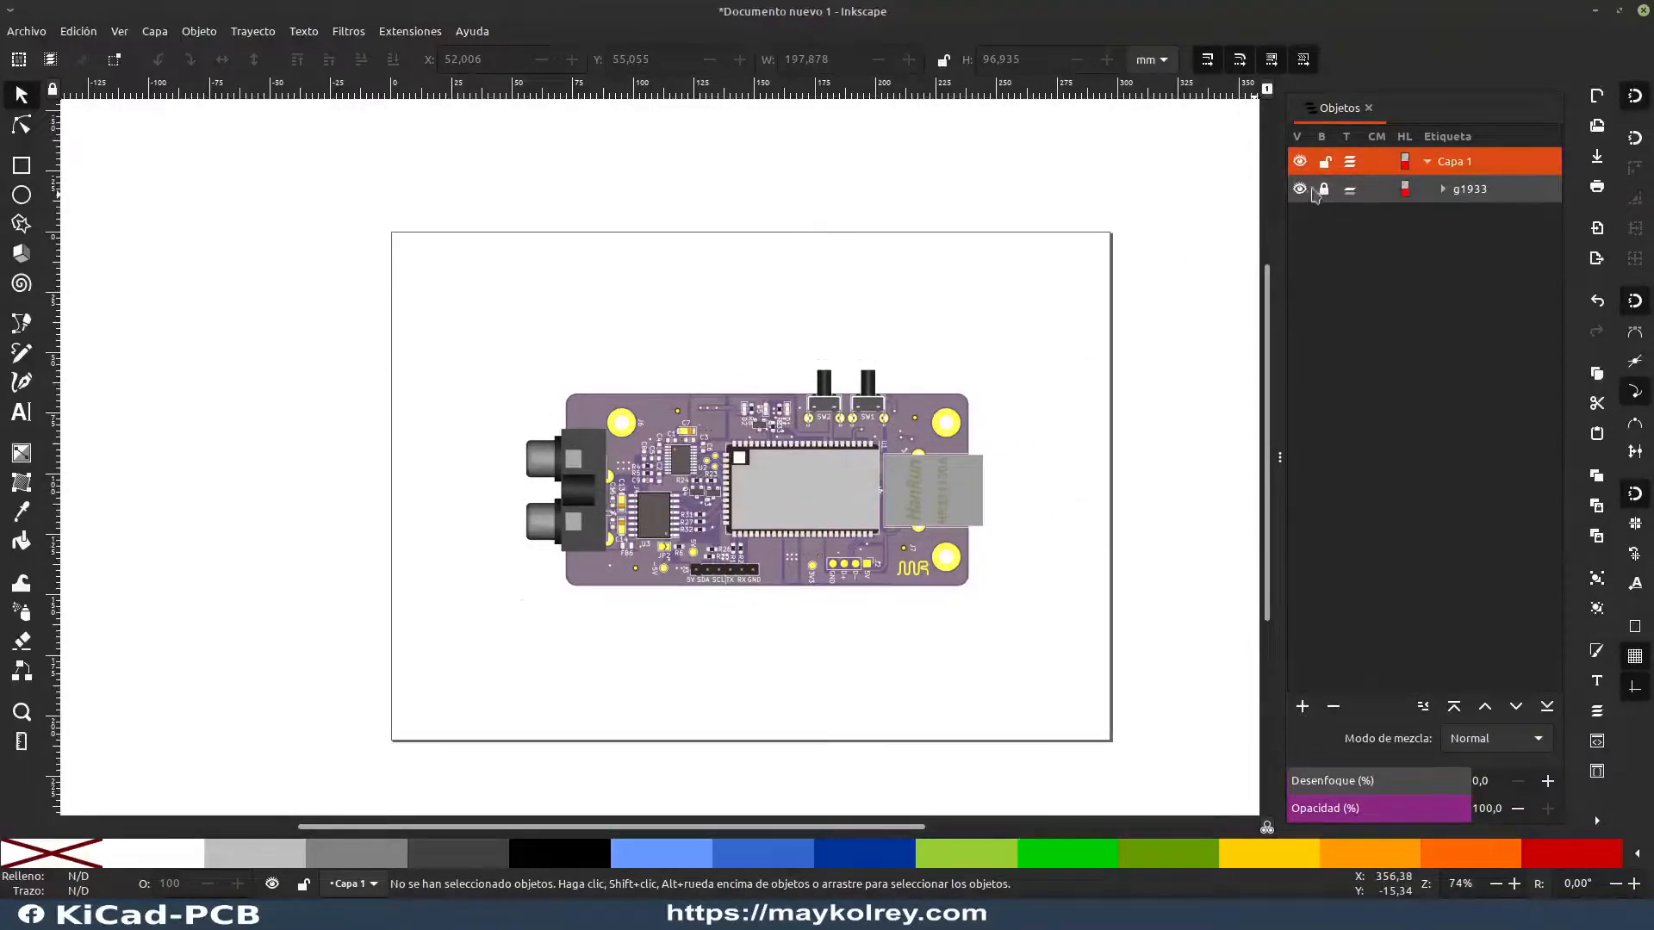
left_click(1300, 189)
left_click(1300, 189)
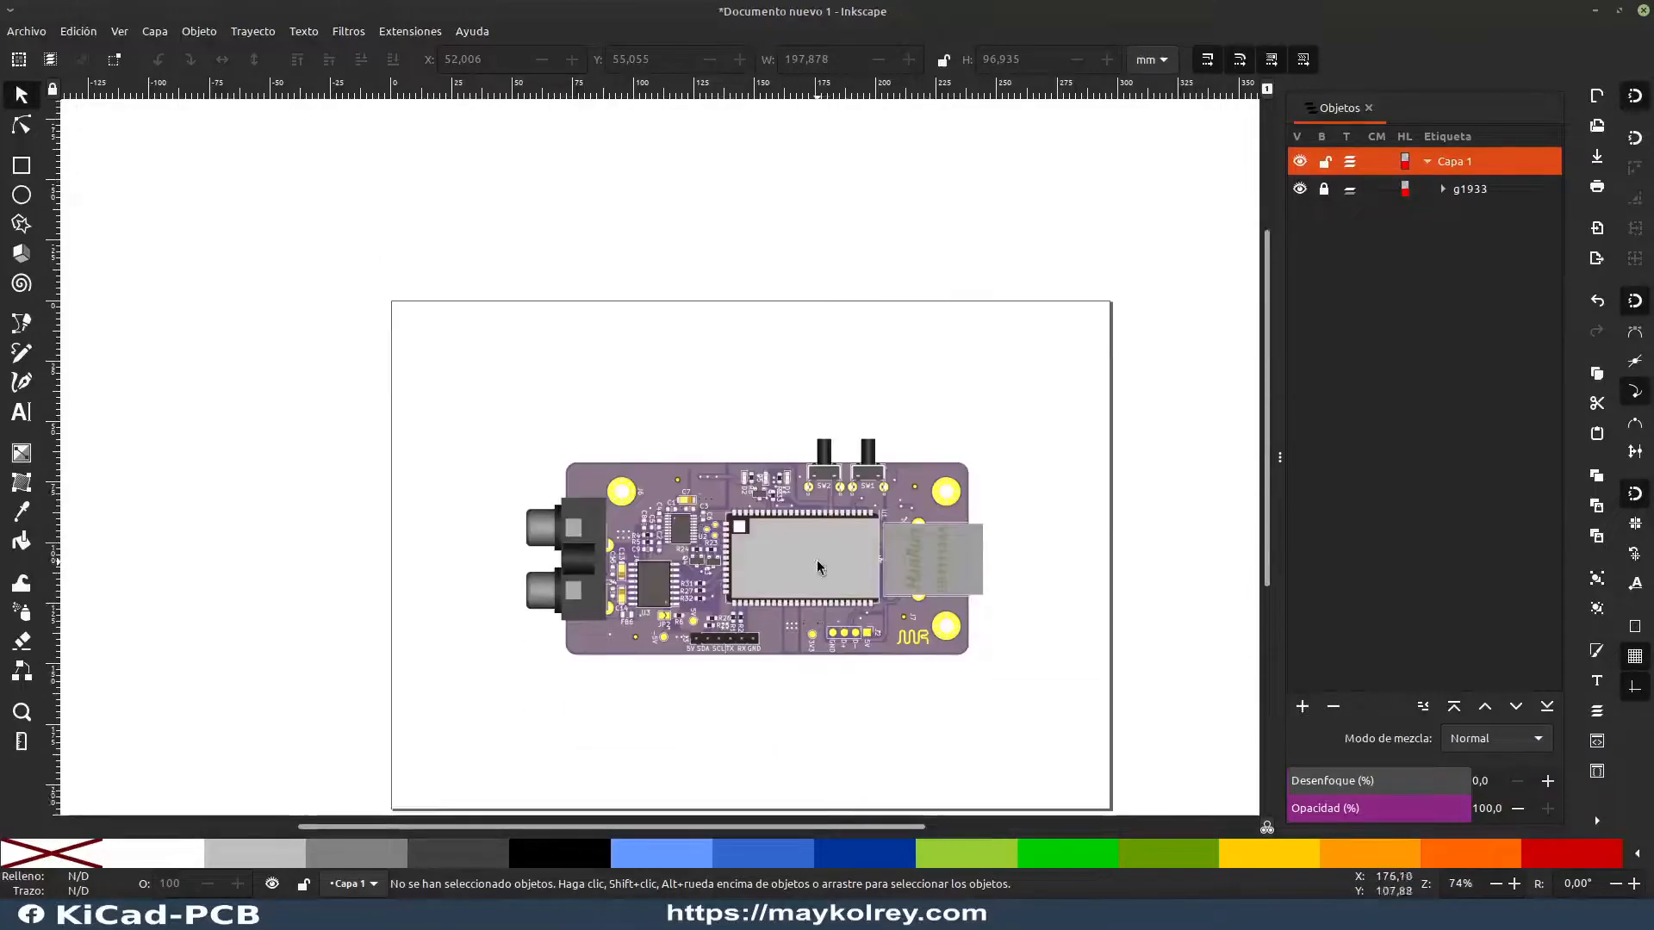
Step: Switch to the browser and capture the Arduino Uno Rev3 pinout image without its legend to the clipboard
scroll(812, 521, "up", 4)
scroll(817, 518, "down", 4)
left_click_drag(871, 487, 797, 447)
scroll(653, 490, "up", 2)
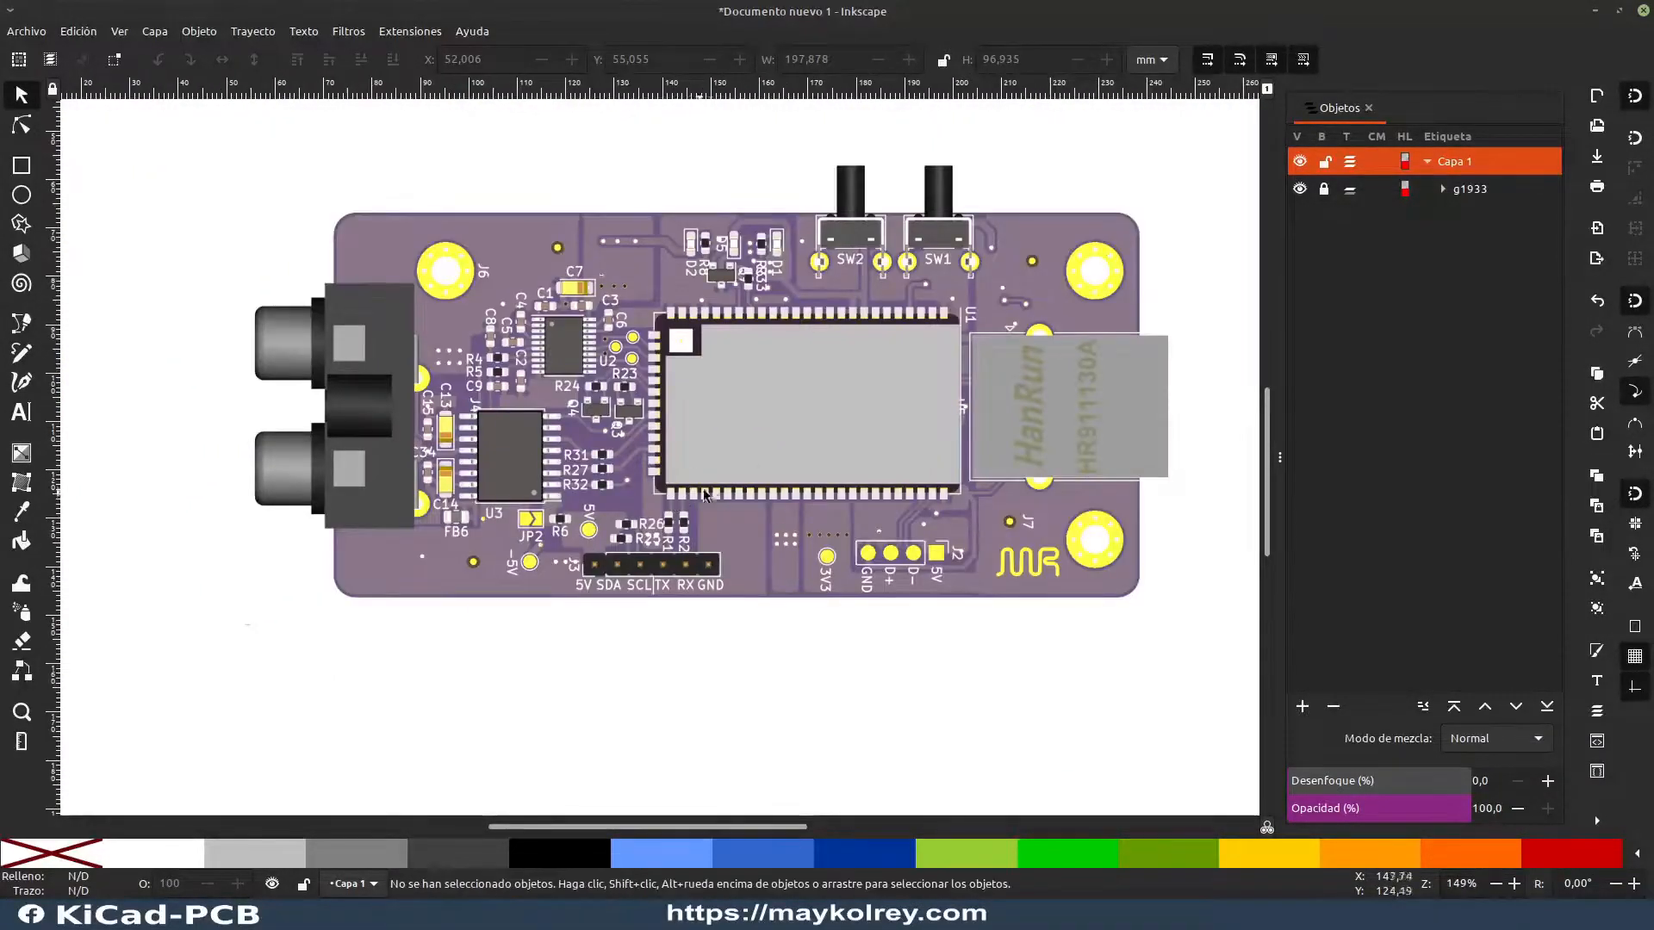
left_click(933, 914)
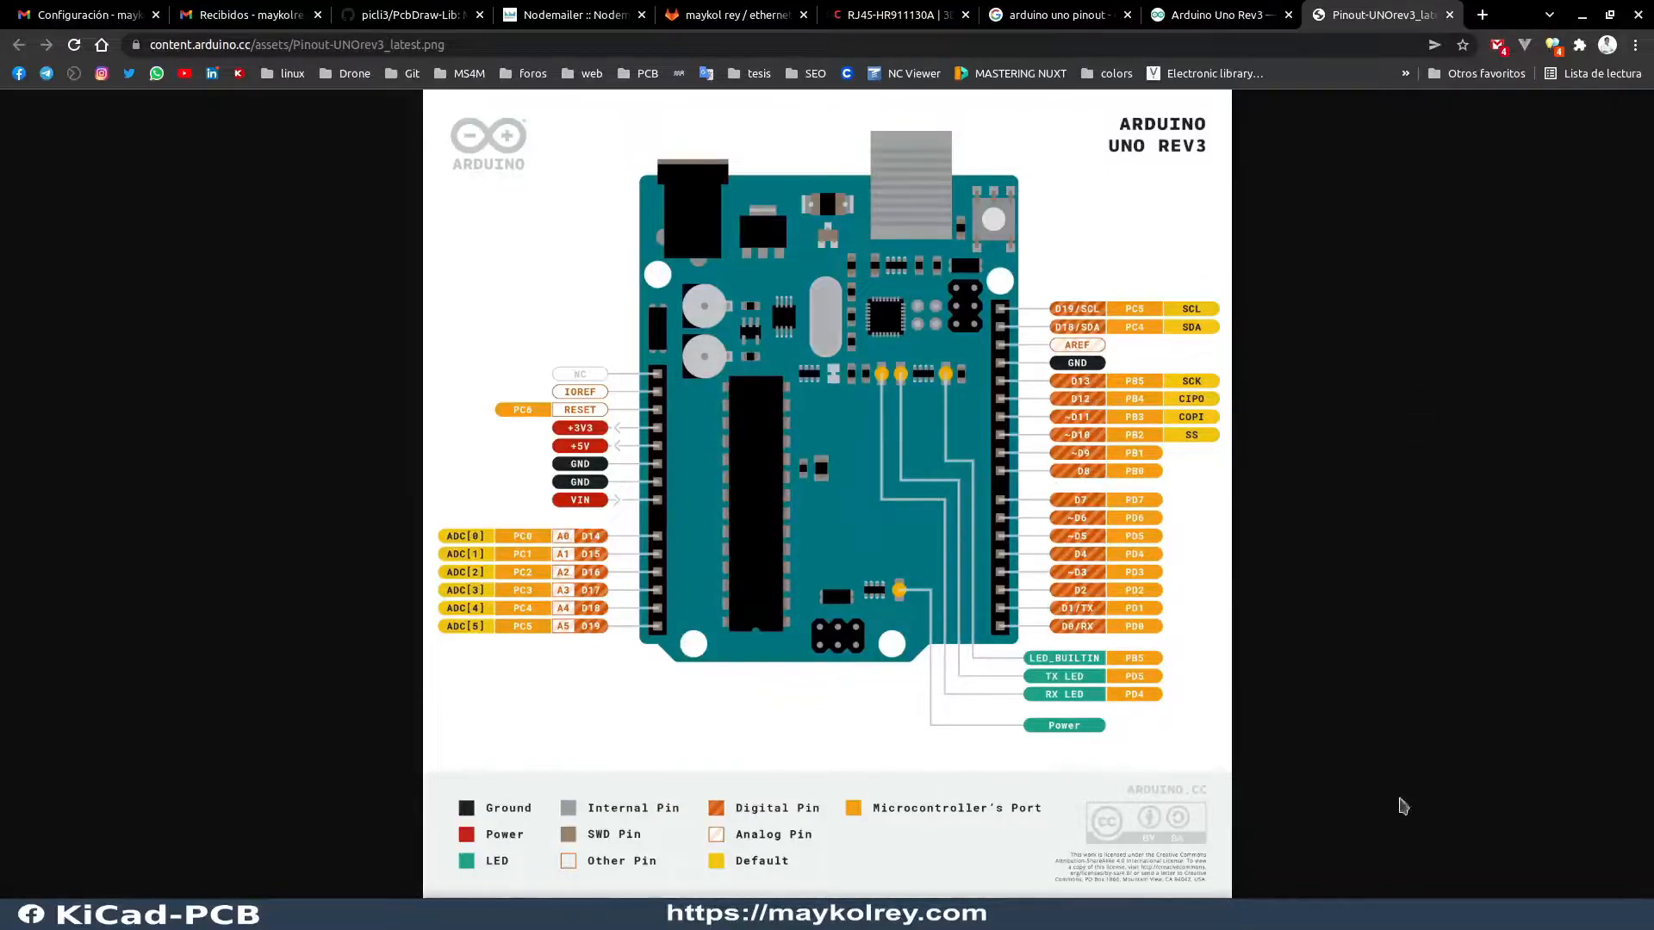
key("Print")
left_click_drag(434, 106, 1256, 780)
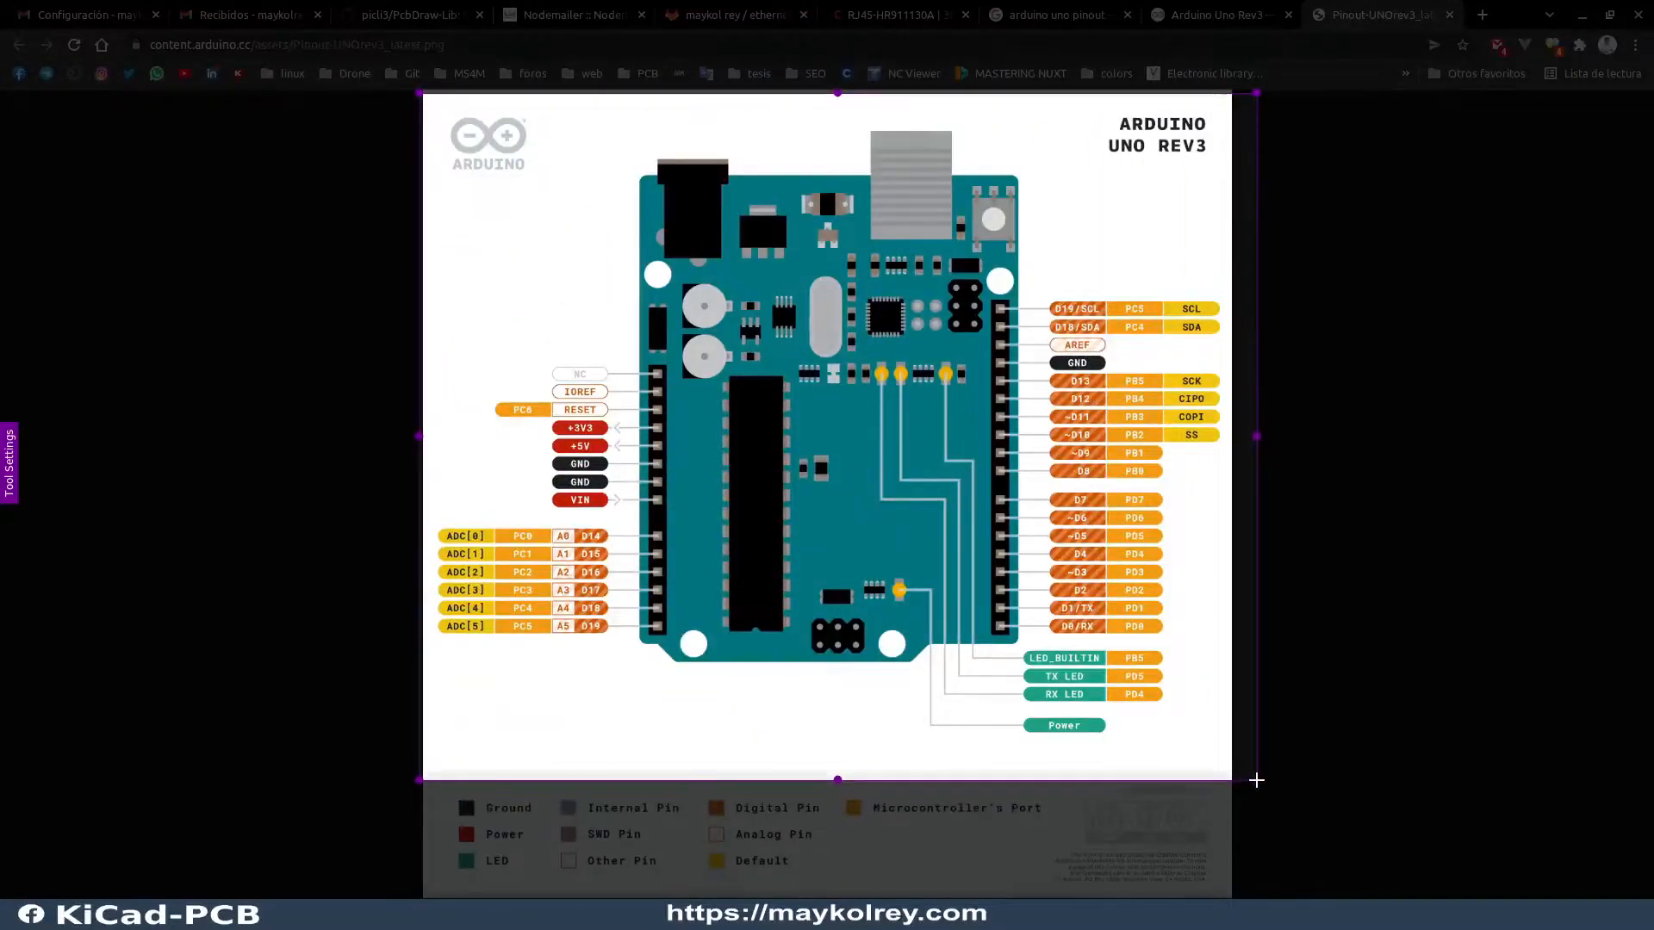
left_click(981, 762)
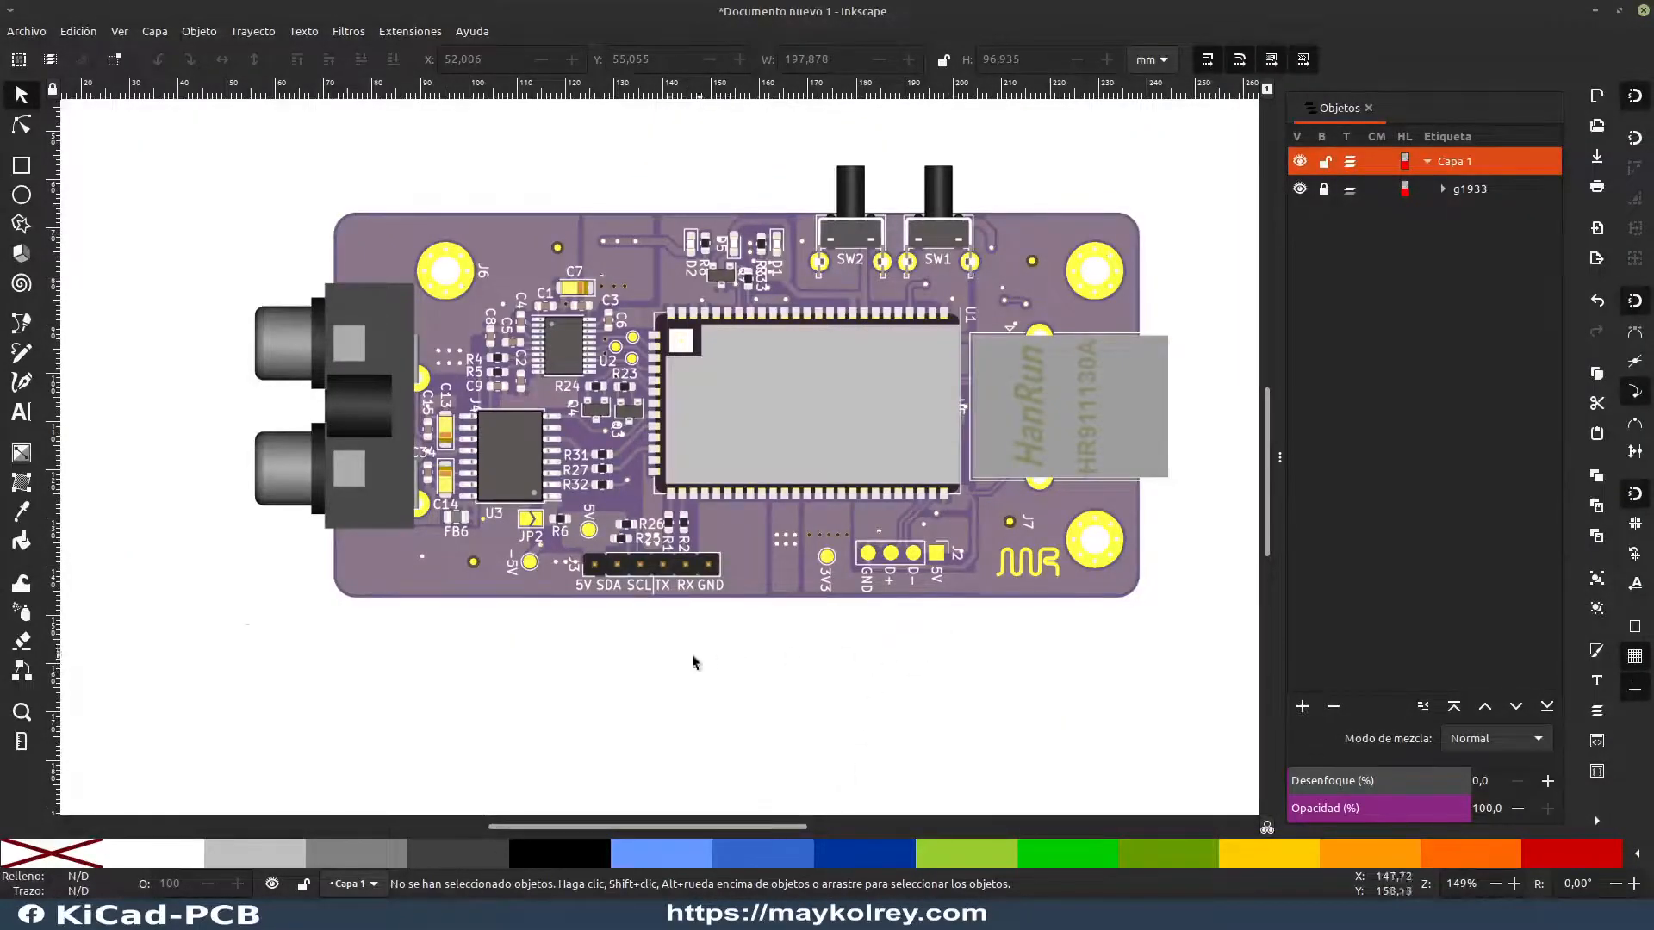
Step: Paste the captured Arduino pinout and place it outside the page beside the board, at about X -265.8, Y -17.9 mm
key("ctrl+v")
key("minus")
key("minus")
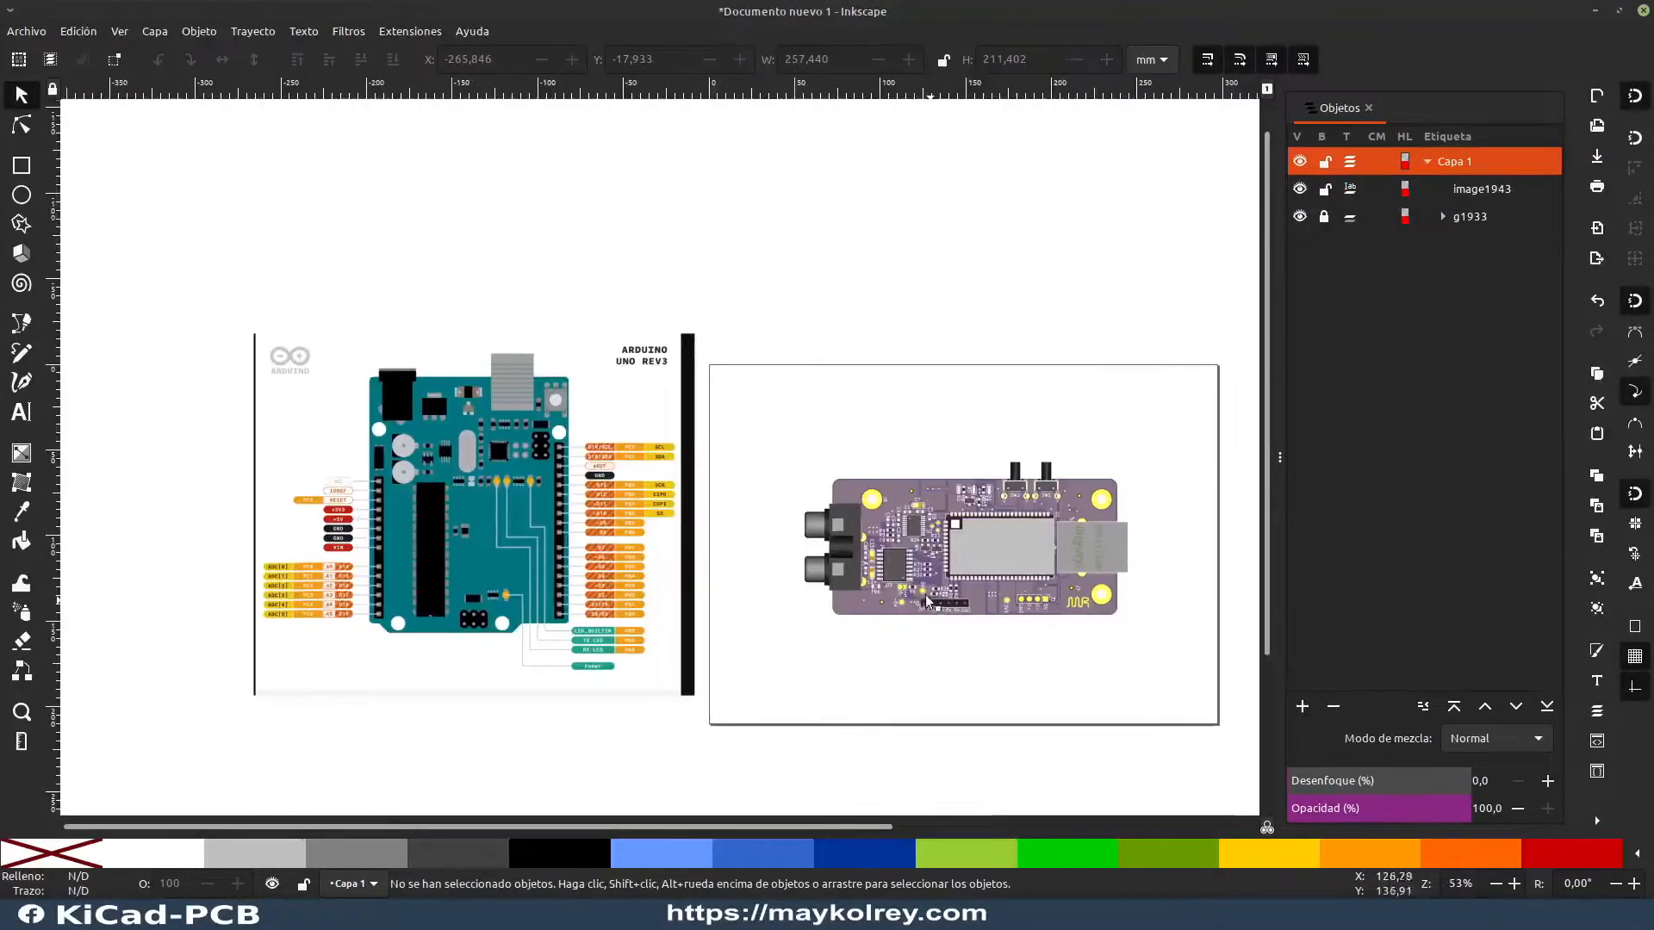
scroll(756, 571, "right", 3)
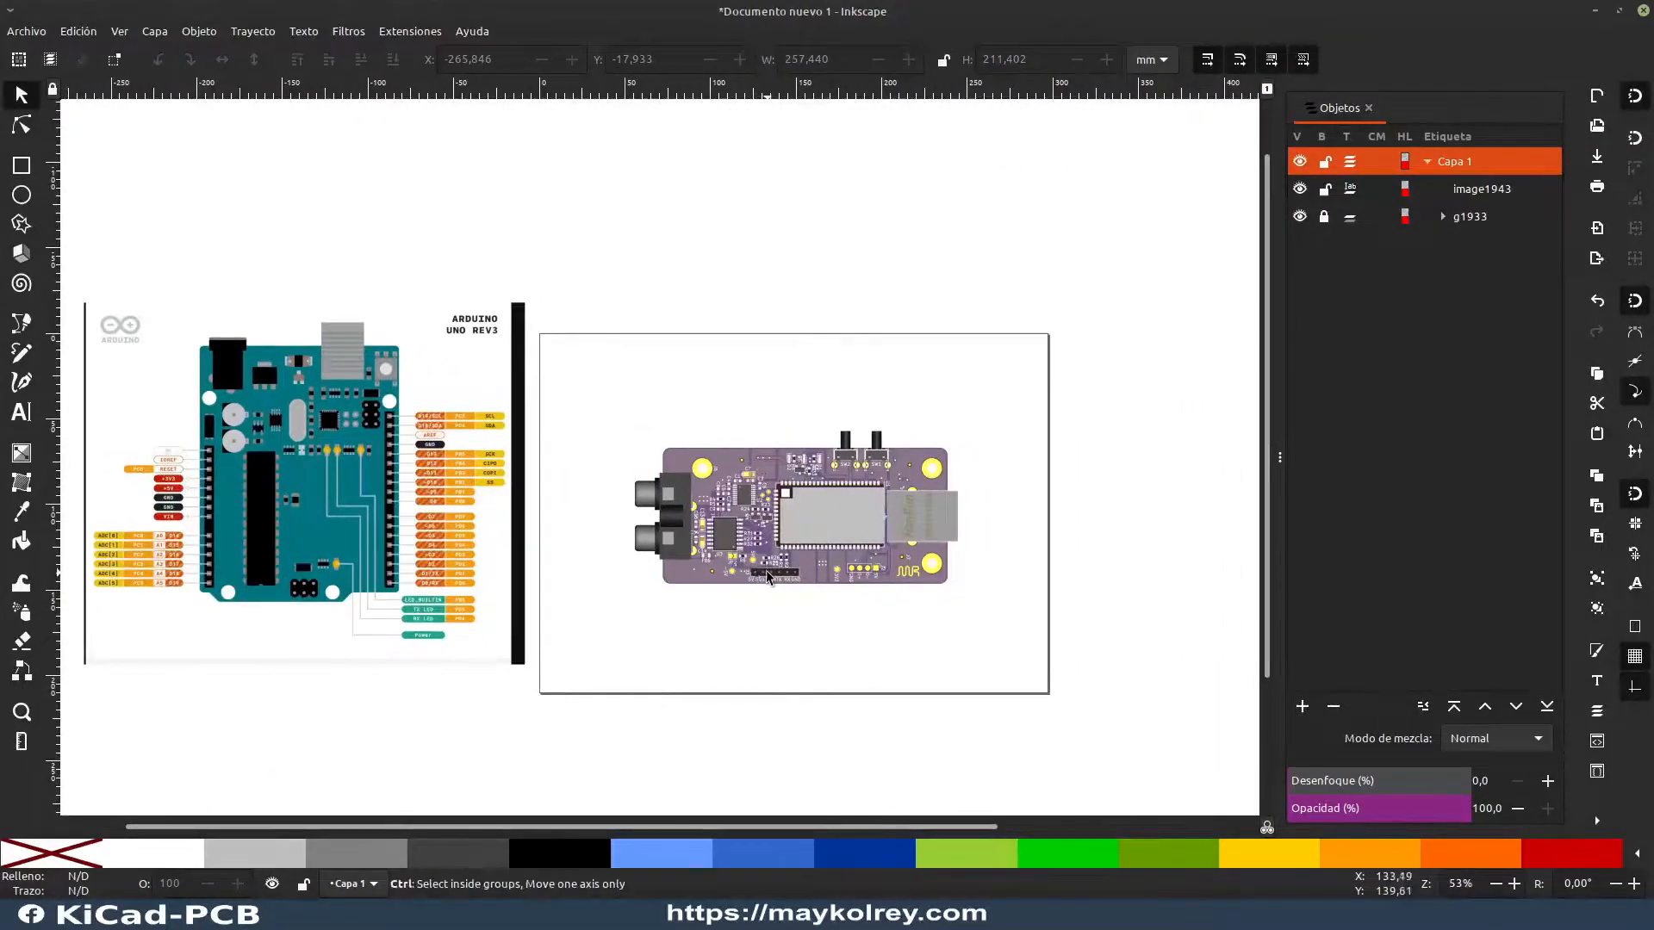
scroll(767, 571, "up", 2)
Step: Bring the Arduino pinout close to the board to study its pin labels, place it at about X -213, Y -20.5 mm and deselect it
left_click_drag(177, 465, 529, 479)
scroll(558, 456, "up", 1)
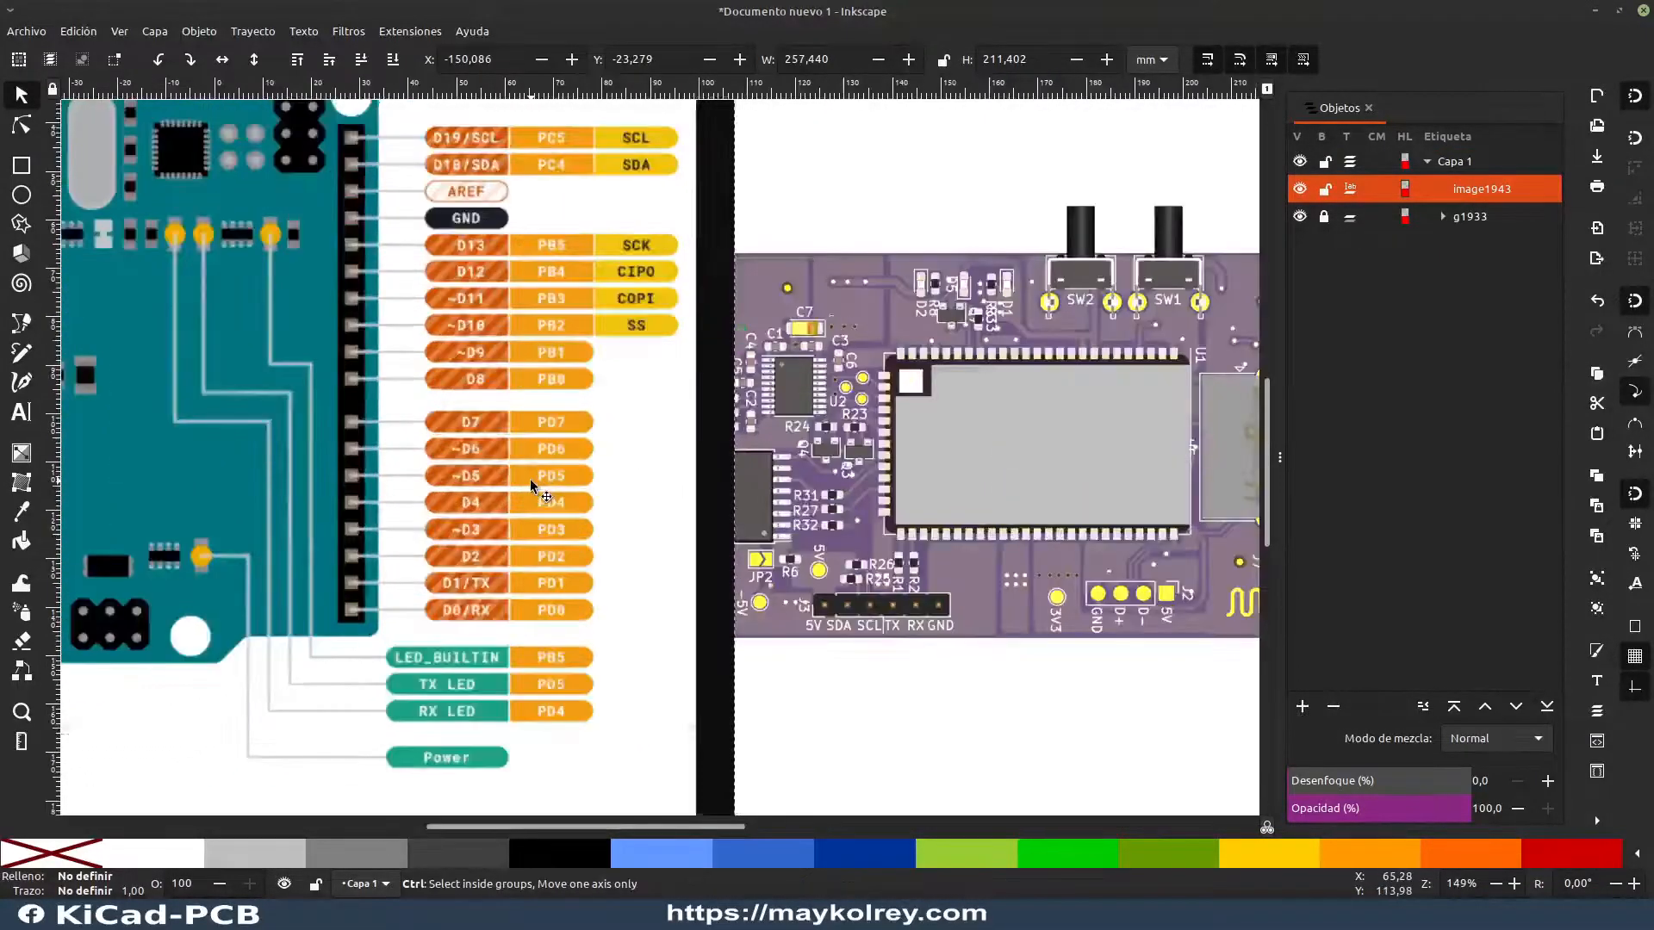
scroll(530, 479, "up", 1)
scroll(529, 479, "down", 2)
left_click_drag(539, 560, 203, 556)
left_click(628, 649)
scroll(689, 594, "up", 2)
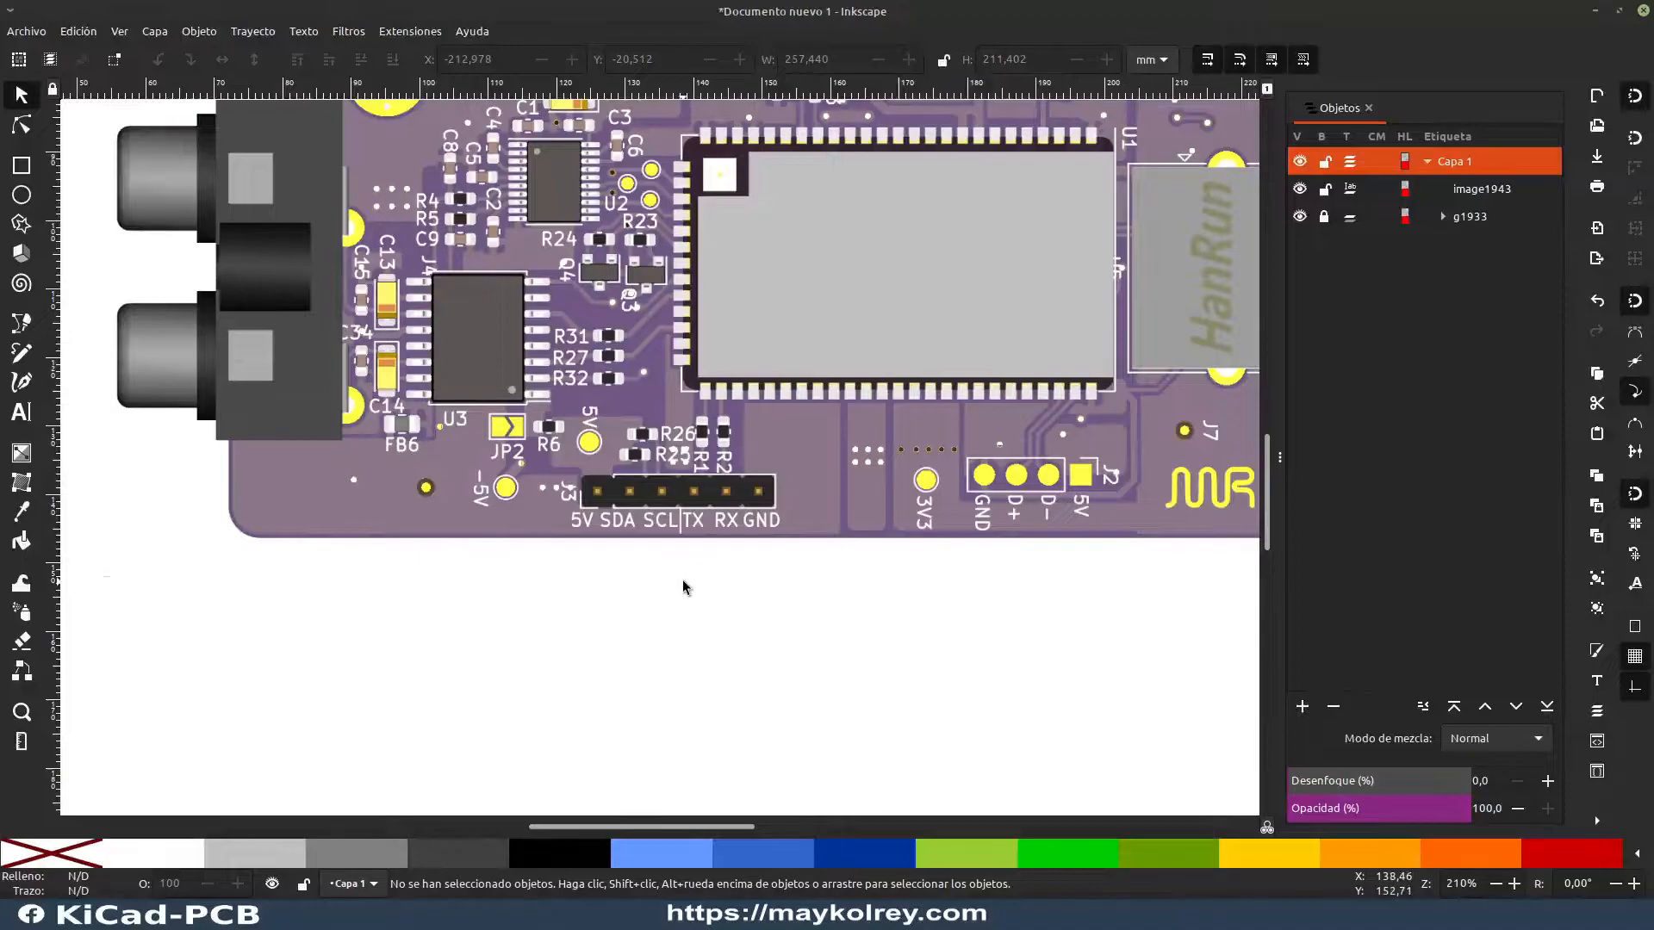
left_click(32, 169)
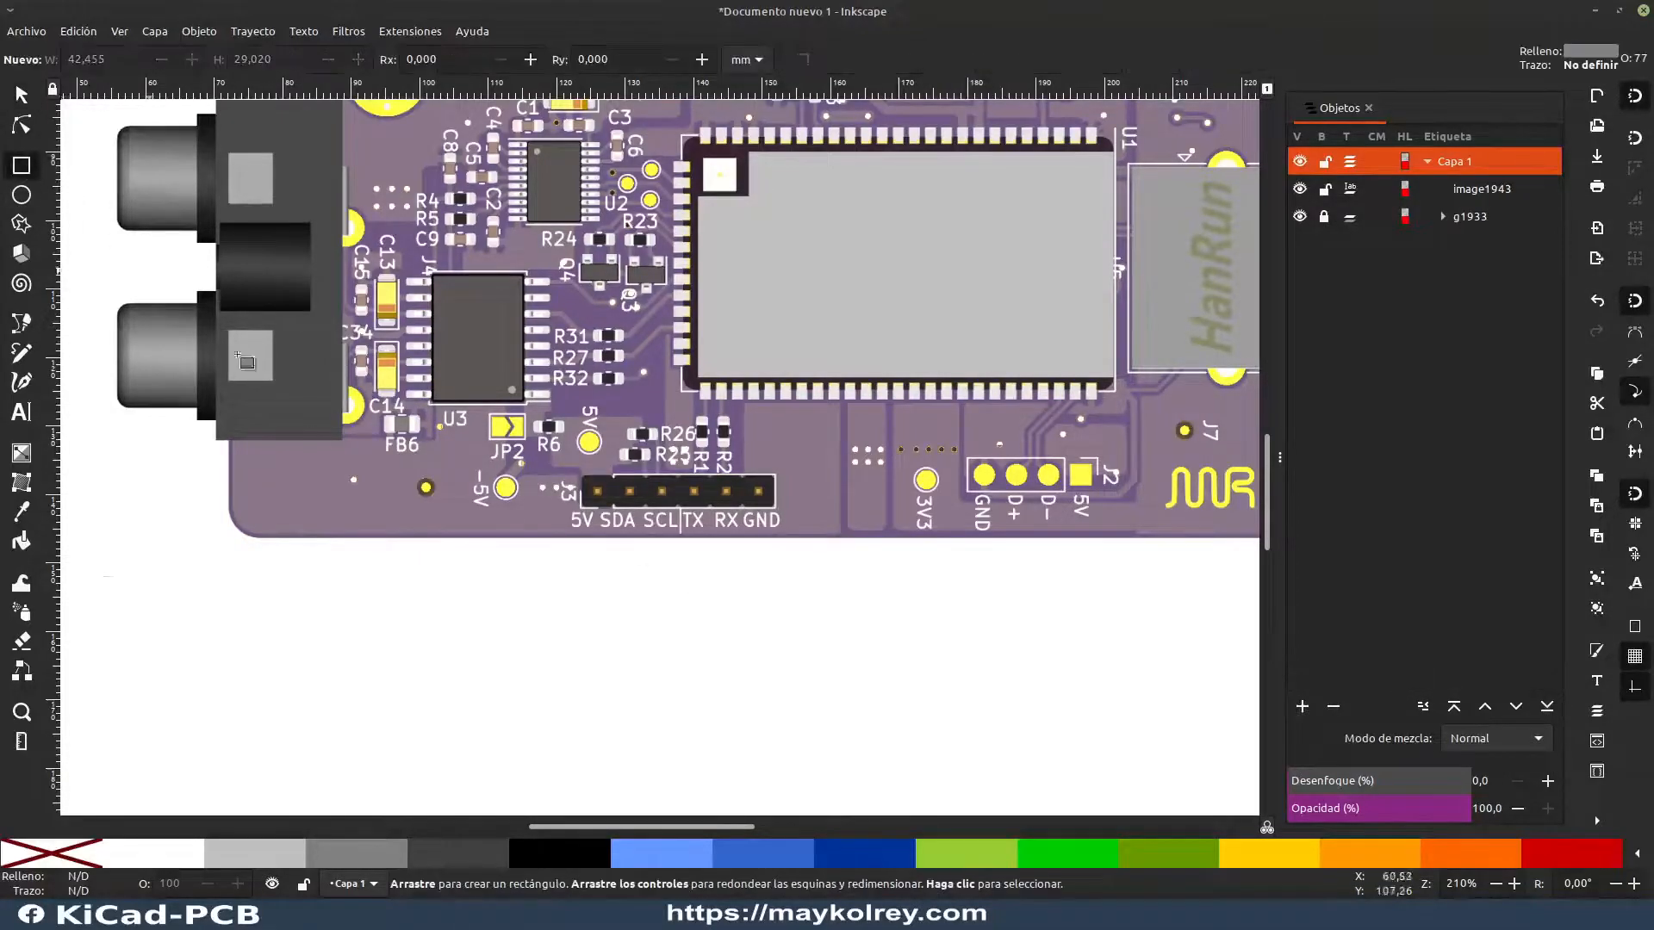
left_click_drag(438, 663, 652, 711)
key("Escape")
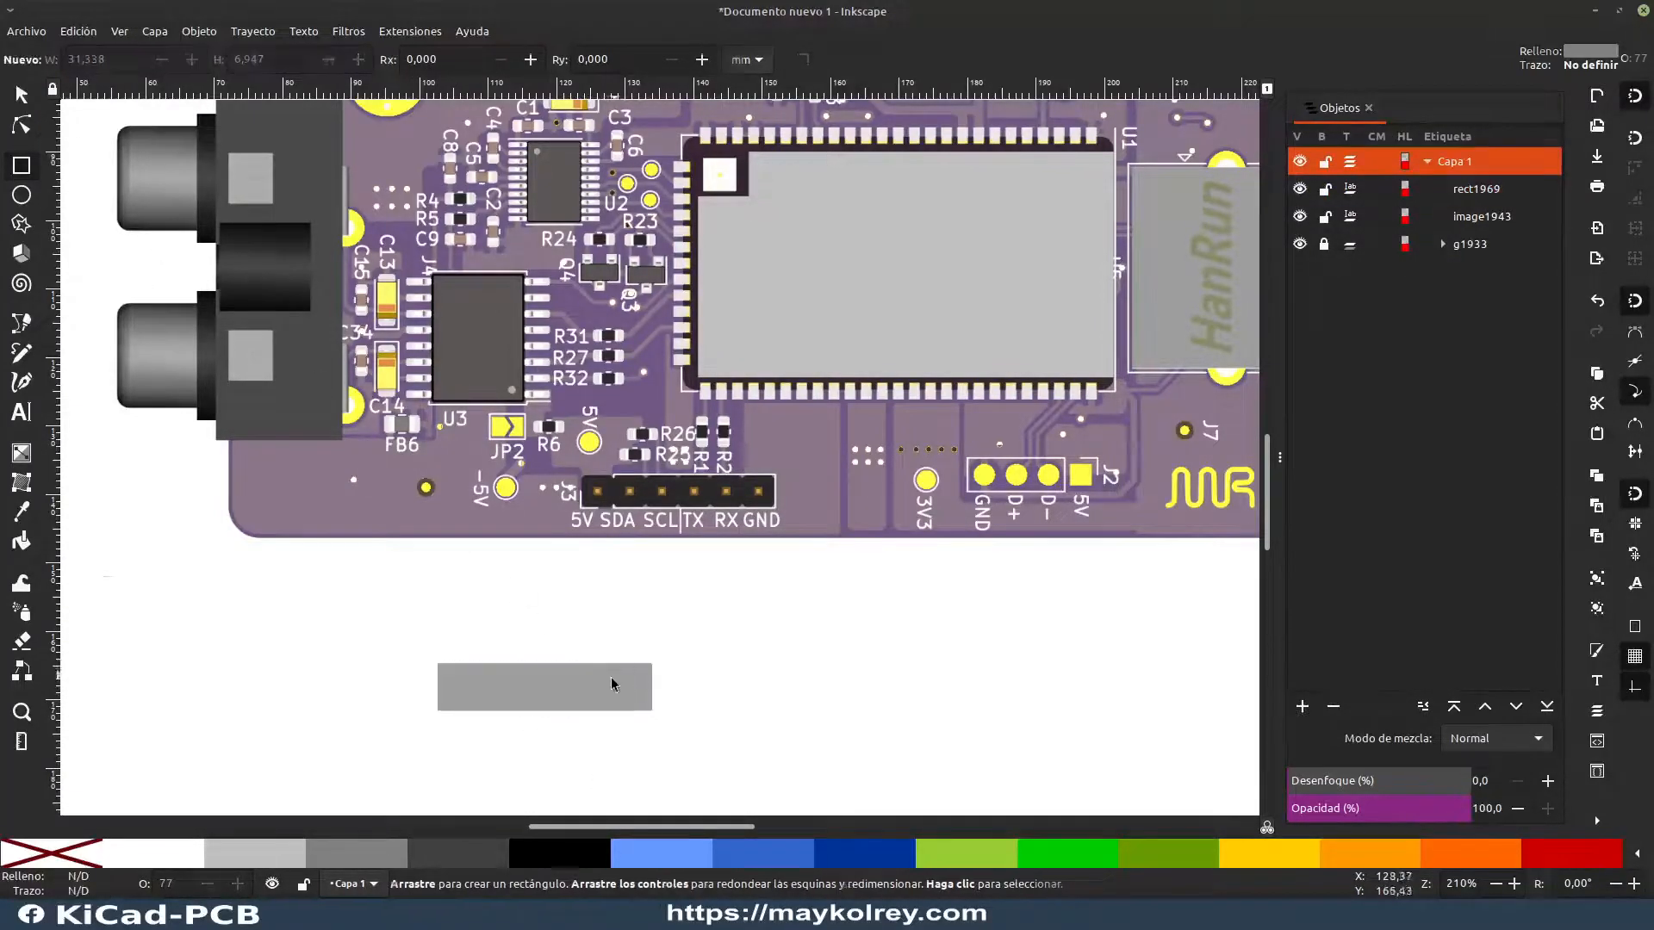
key("s")
left_click(466, 677)
key("Delete")
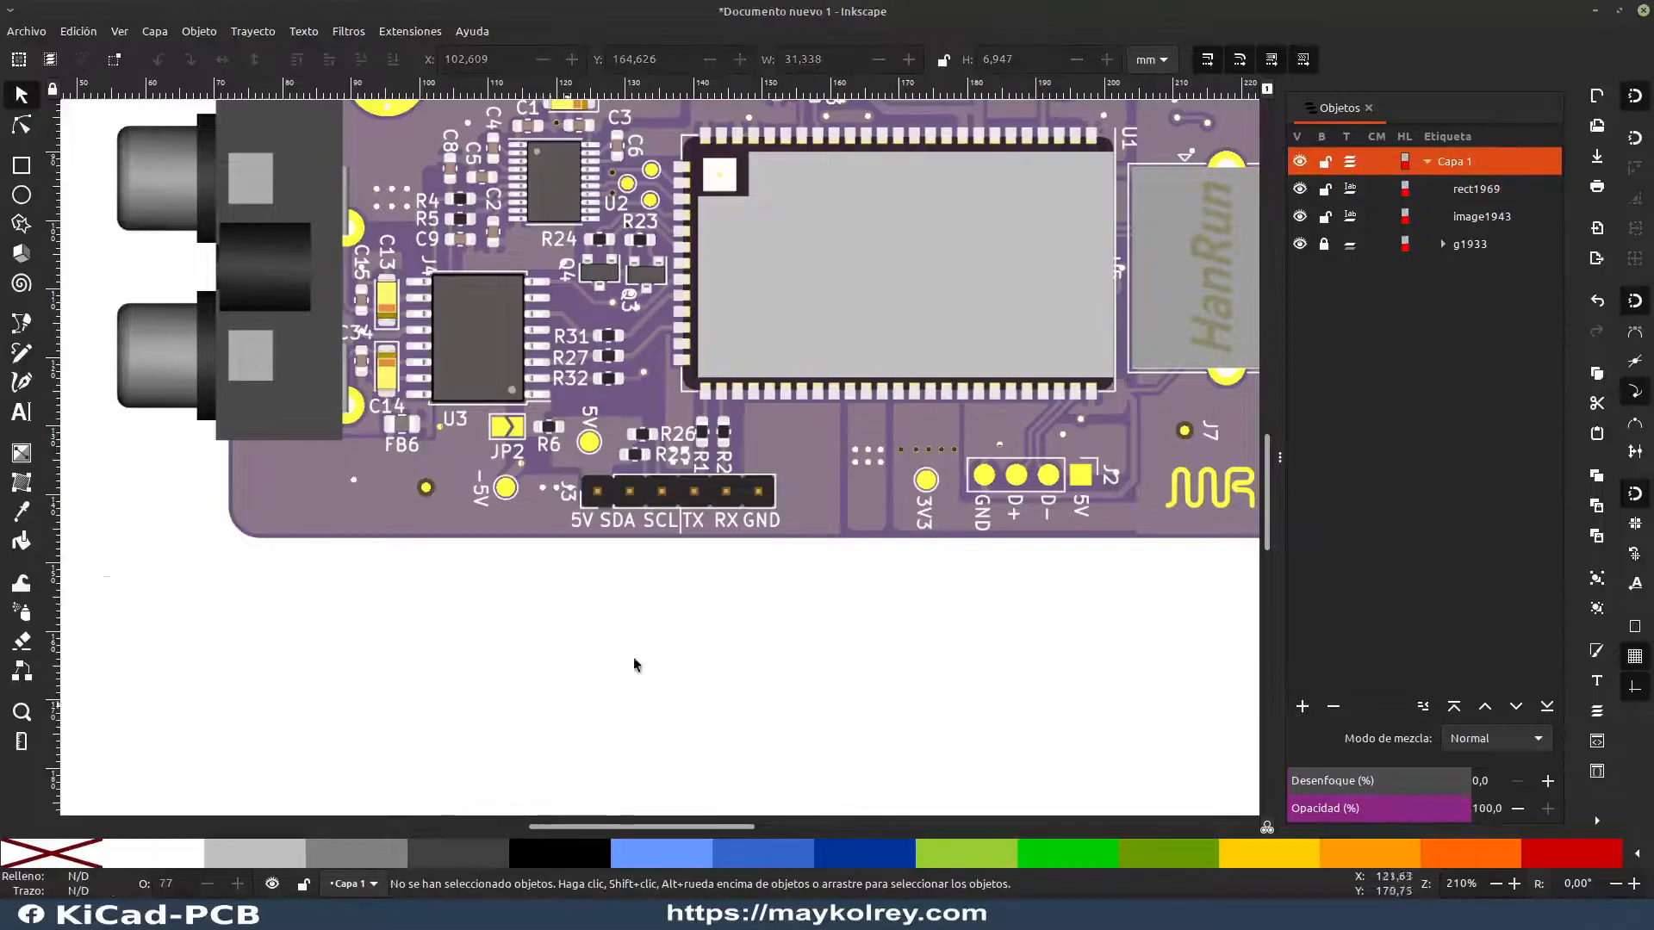
Step: Draw a rectangle about 42.1 × 10.6 mm below the board and place it at about X 103.6, Y 161.4 mm
left_click(19, 169)
left_click_drag(439, 670, 729, 742)
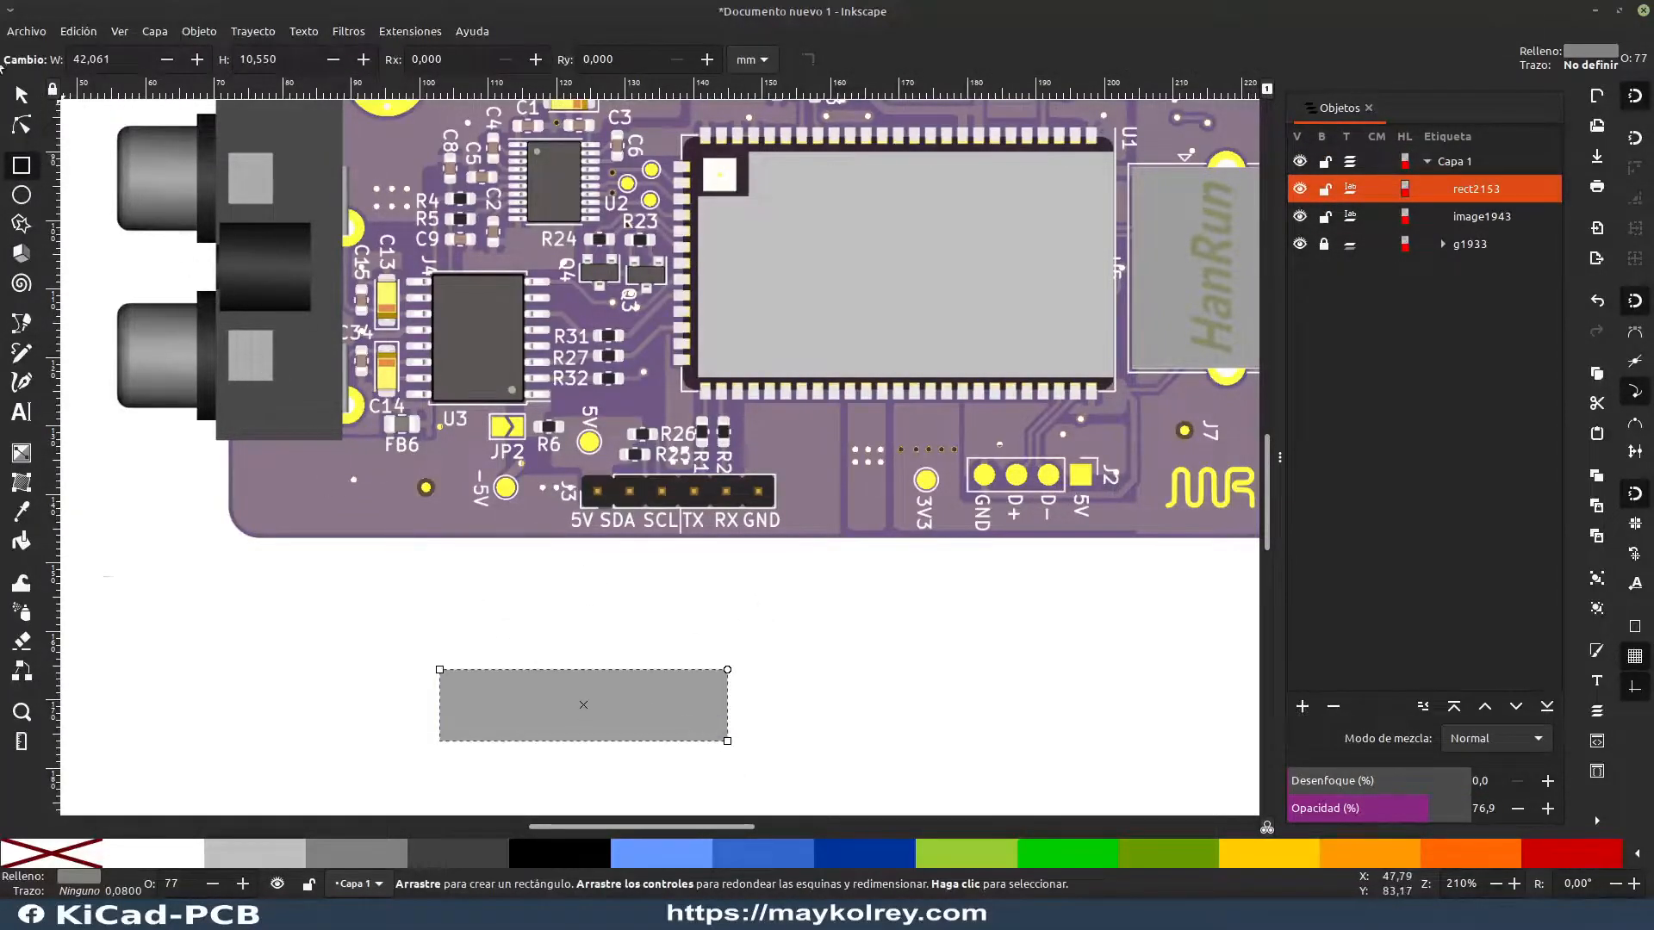
left_click(21, 96)
left_click_drag(608, 715, 623, 684)
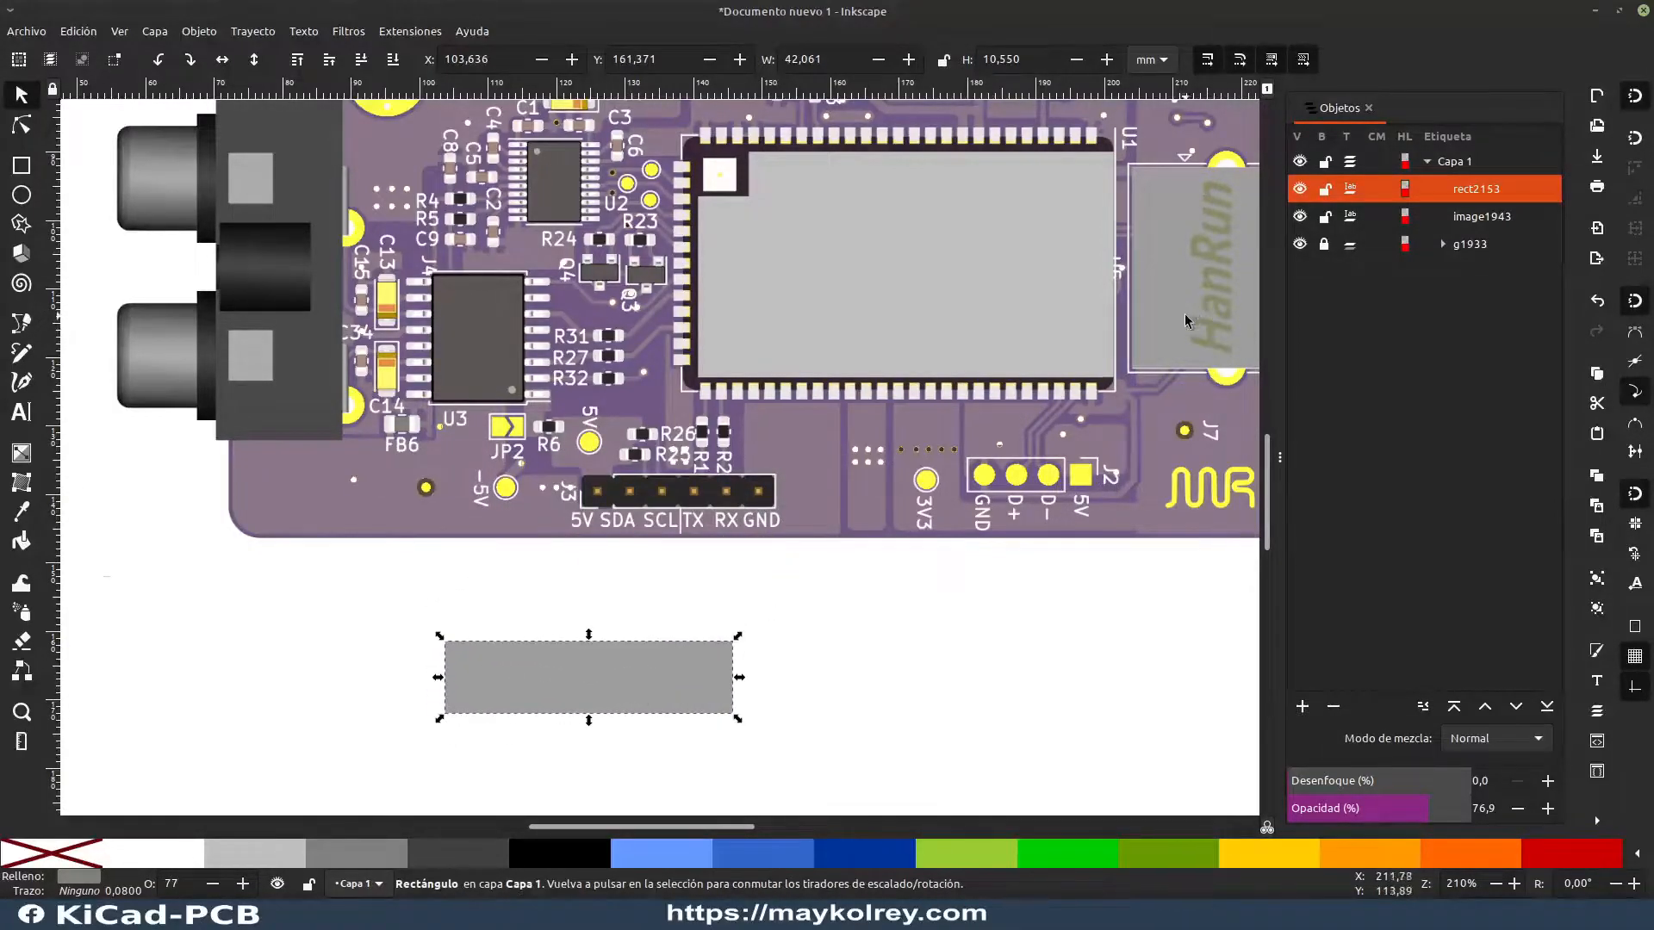
left_click(666, 671)
left_click(908, 645)
Step: Raise the opacity of the rectangle below the board to 100% in its fill and stroke settings
left_click(689, 700)
key("ctrl+shift+f")
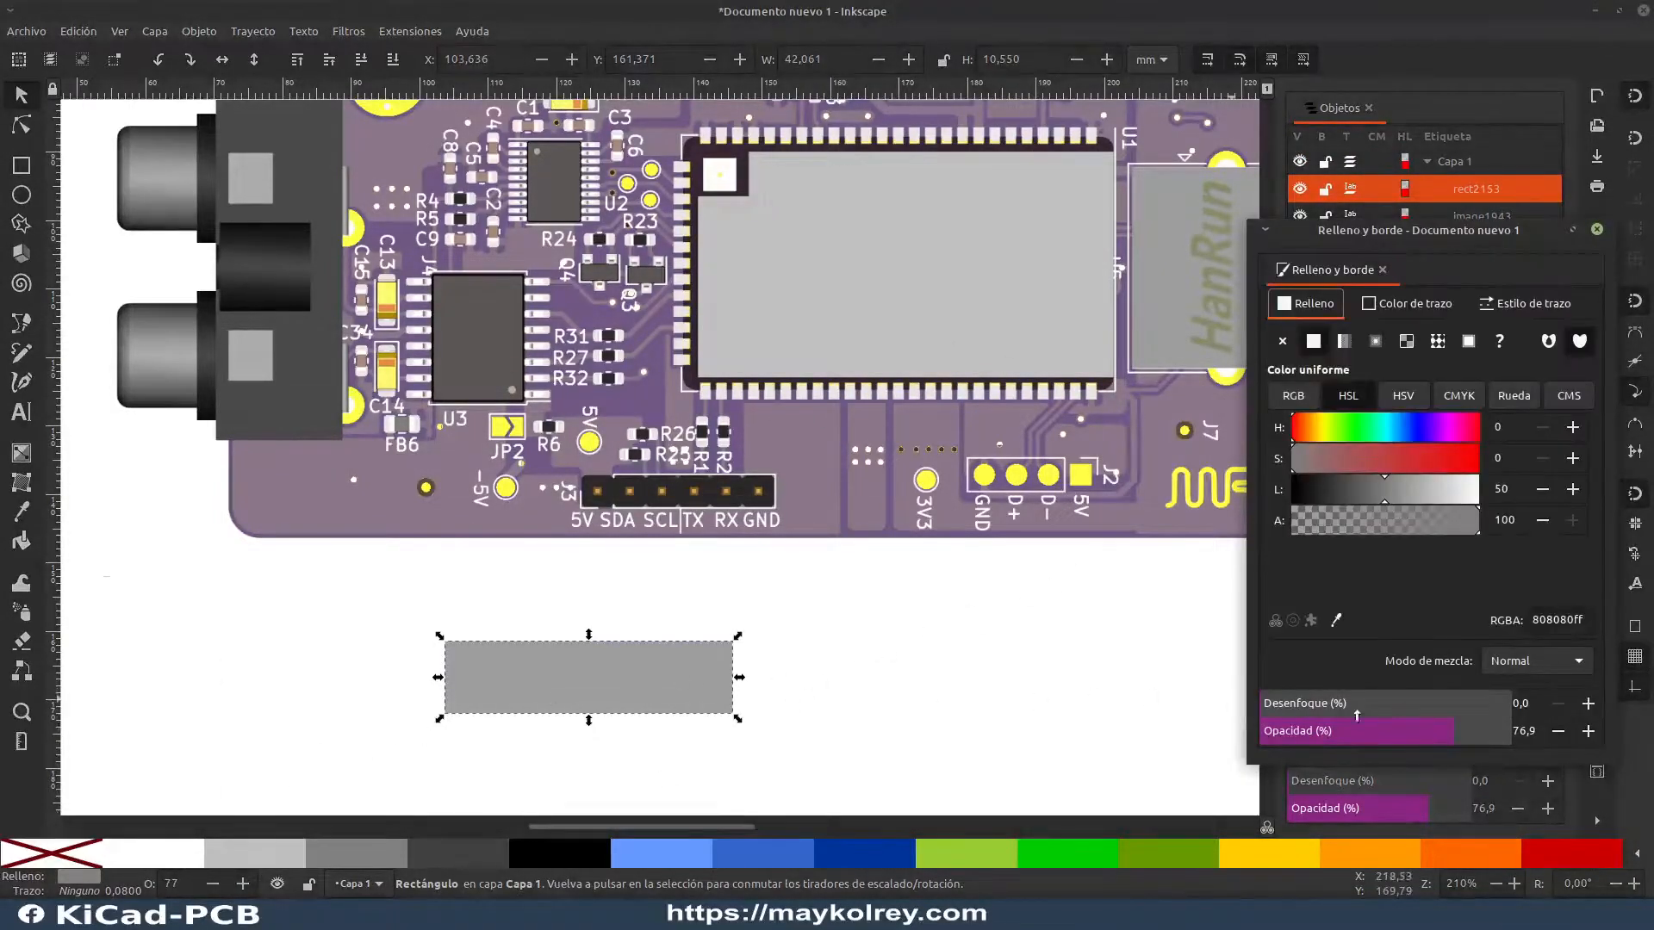
left_click_drag(1500, 741, 1613, 749)
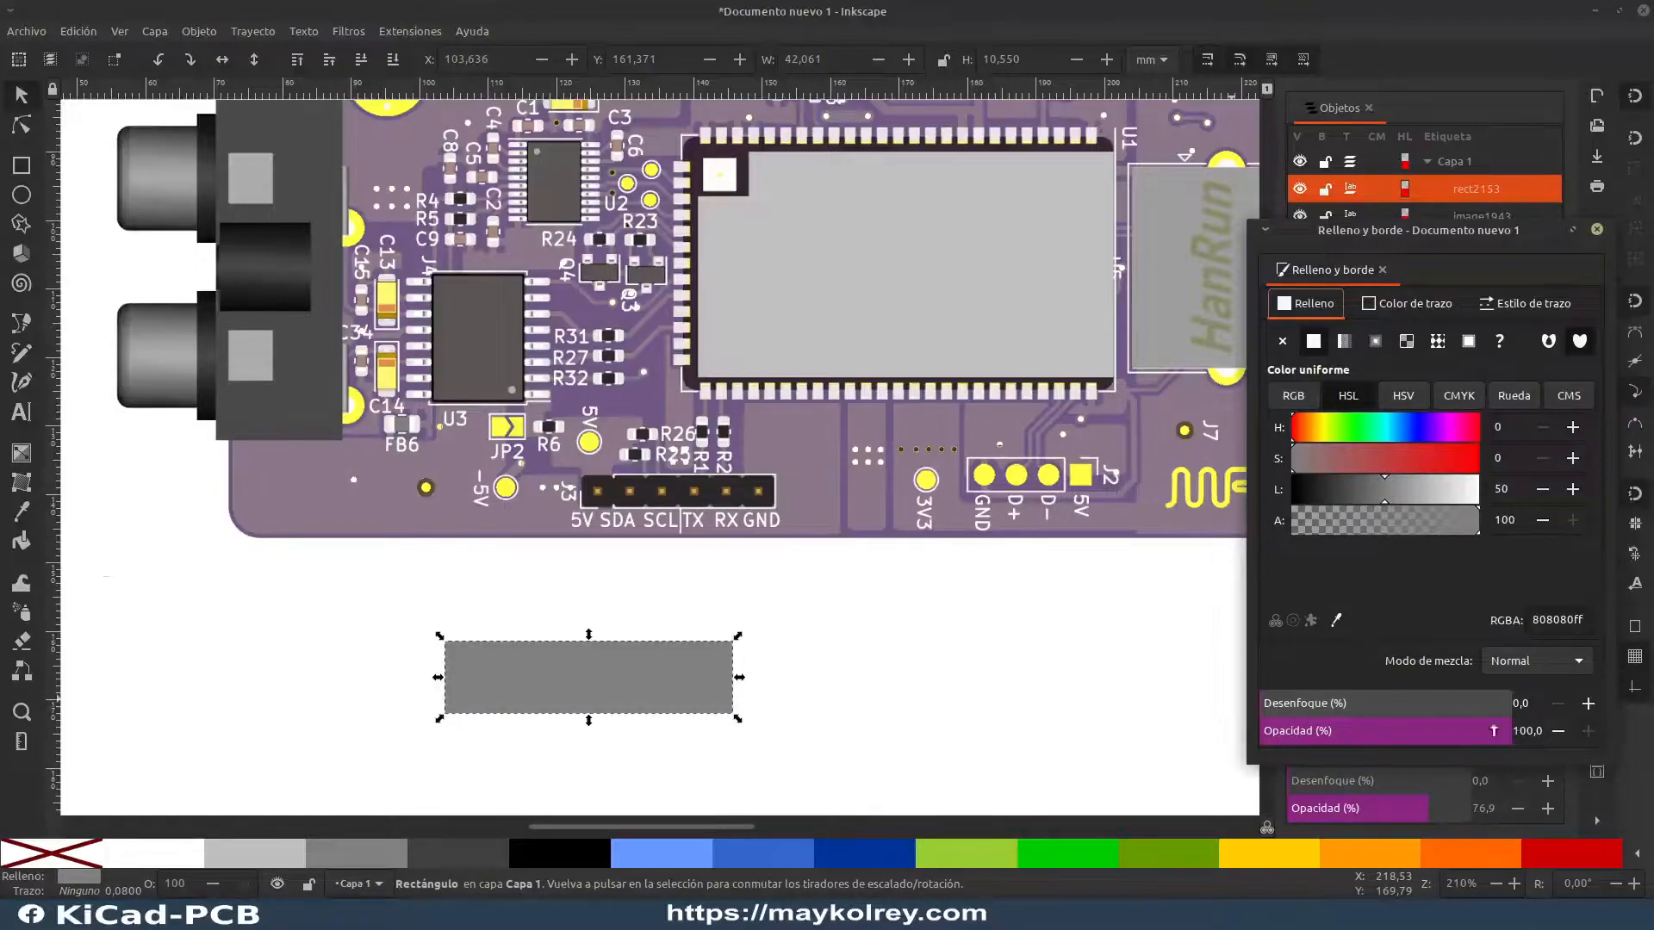
Step: Give the rectangle below the board an orange (FF6600) stroke and remove its fill
left_click(772, 665)
left_click(630, 690)
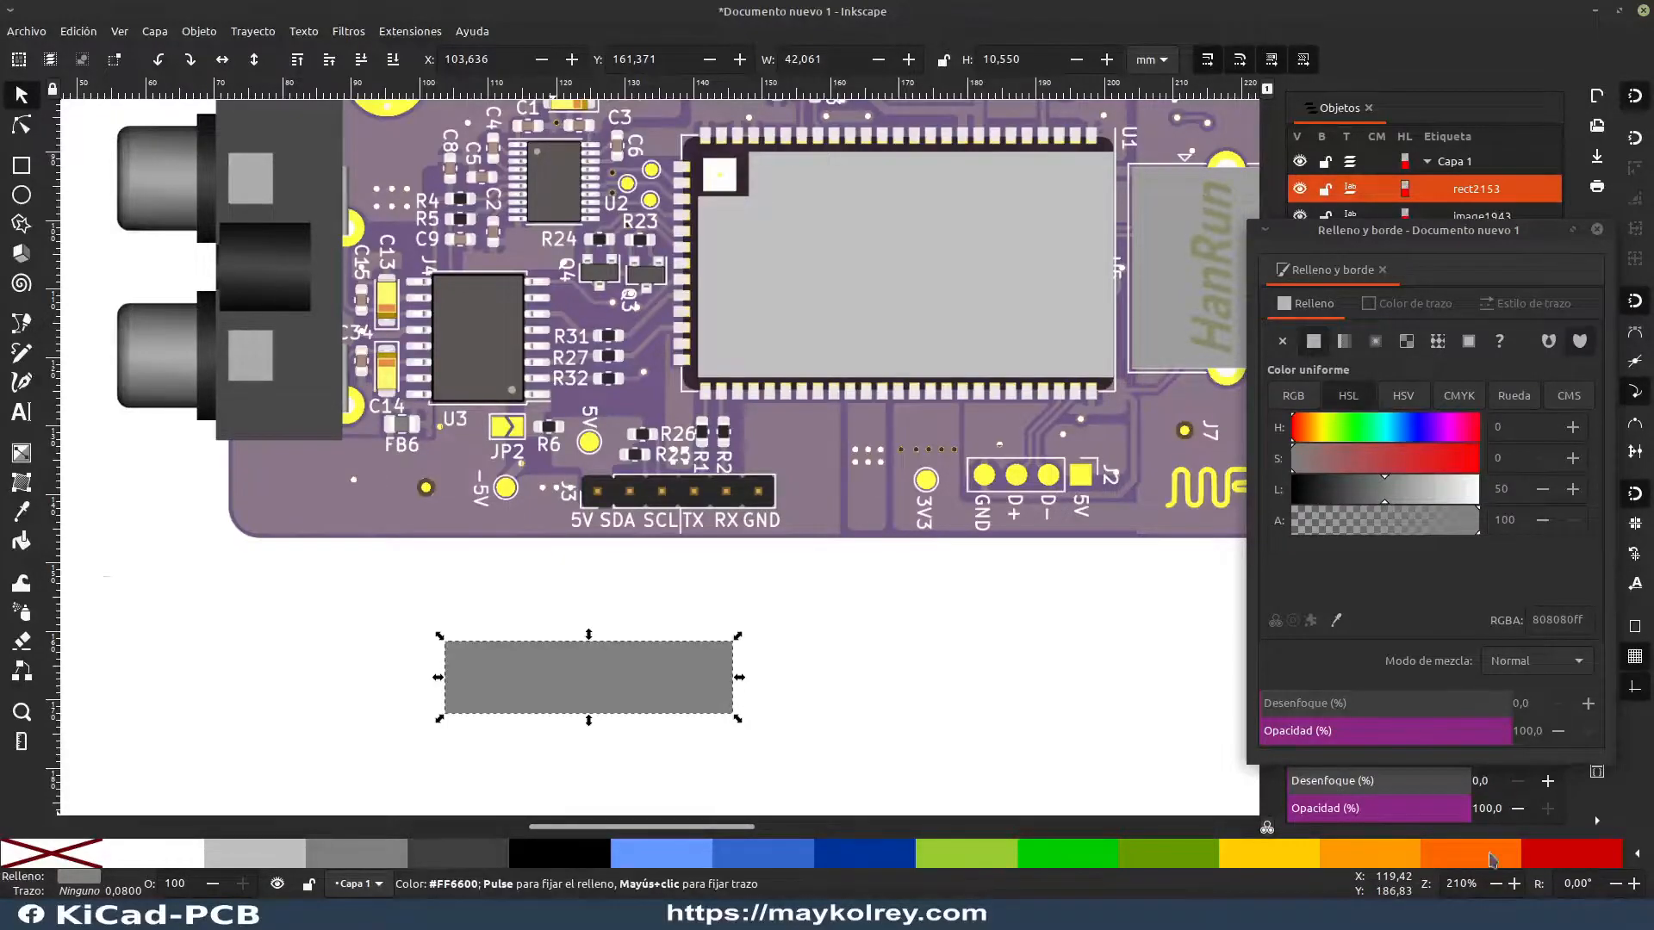
left_click(752, 724)
left_click(646, 686)
left_click(50, 853)
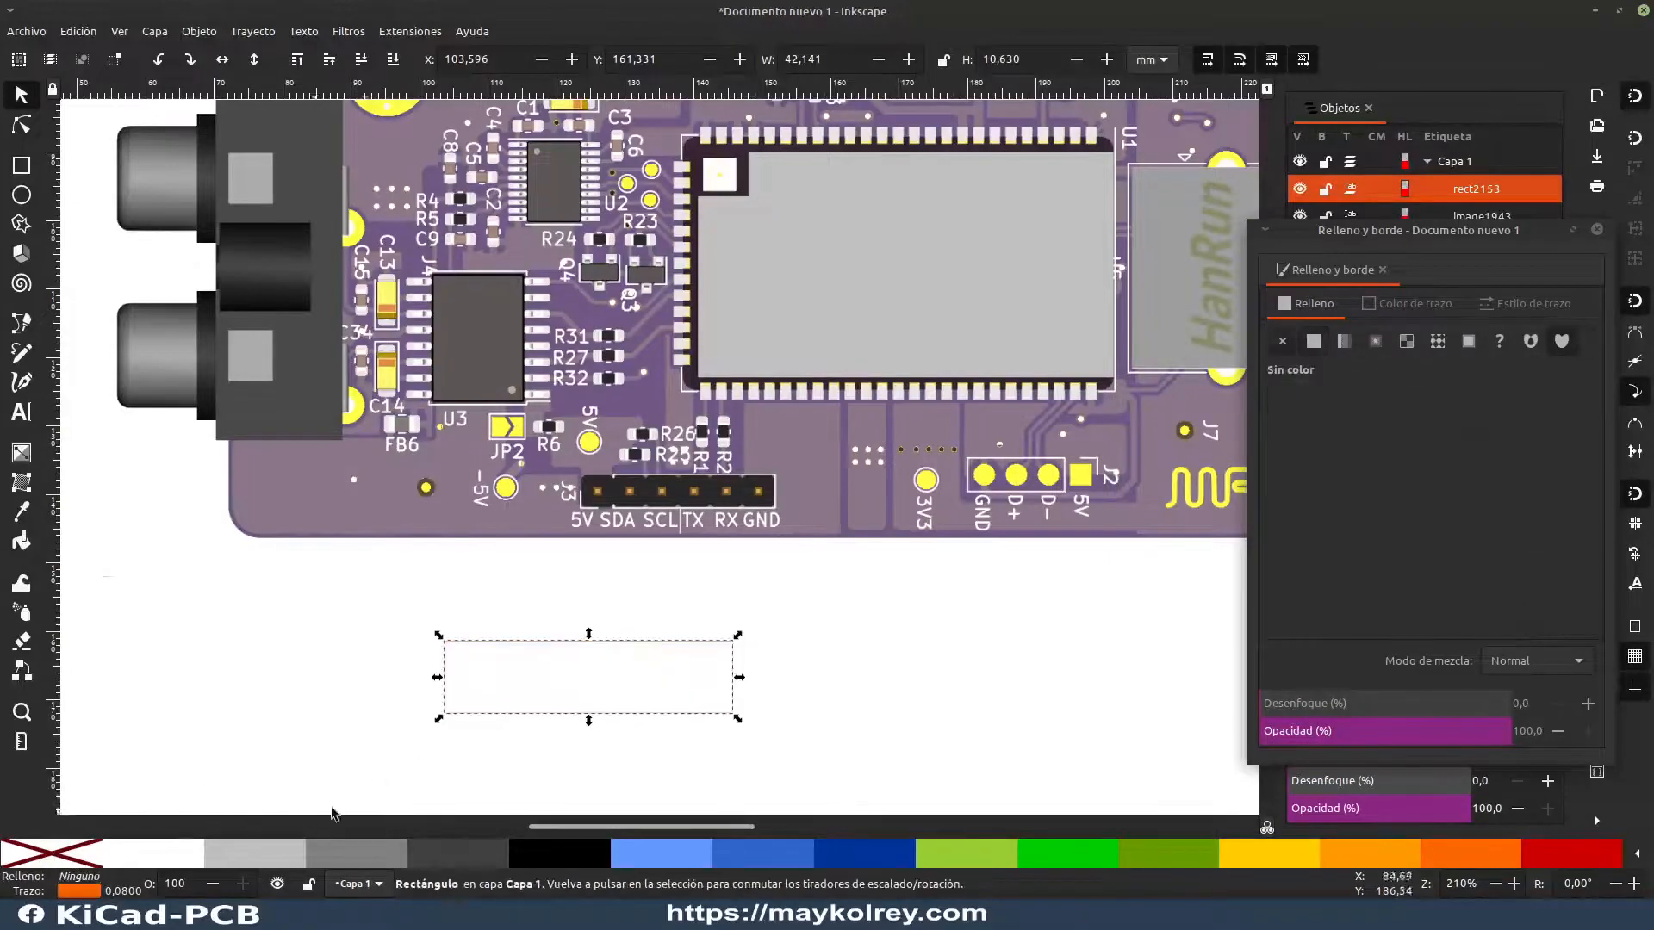
Step: Set the stroke width of the orange rectangle below the board to 1 mm and deselect it
left_click(717, 723)
left_click(703, 713)
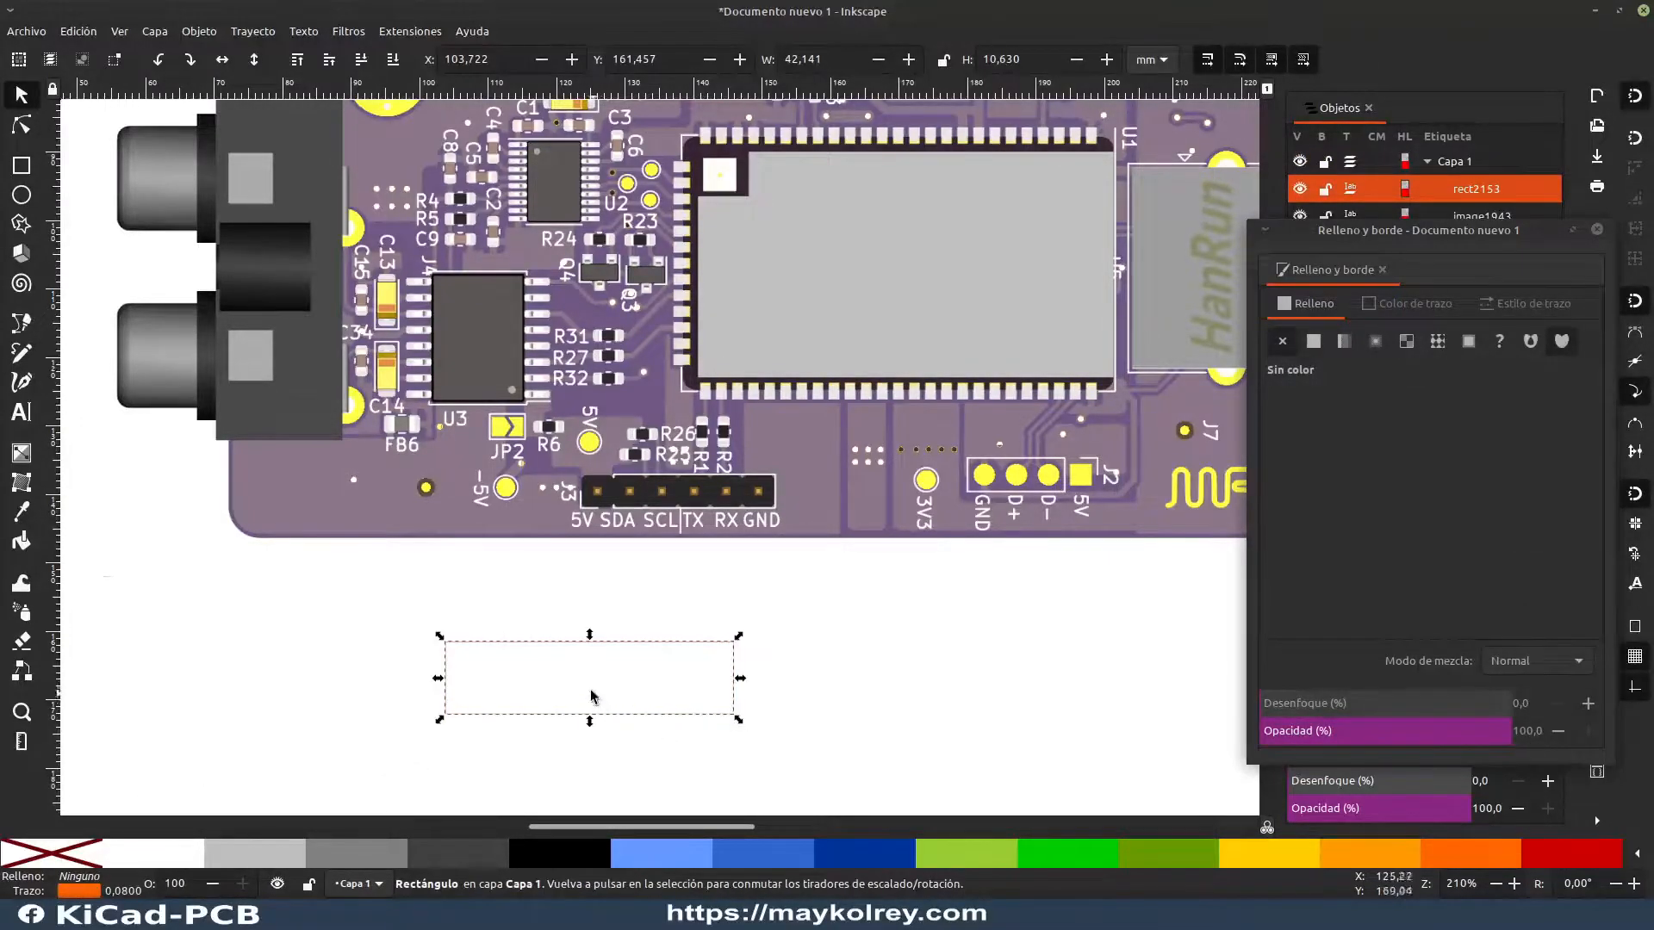
left_click(93, 893)
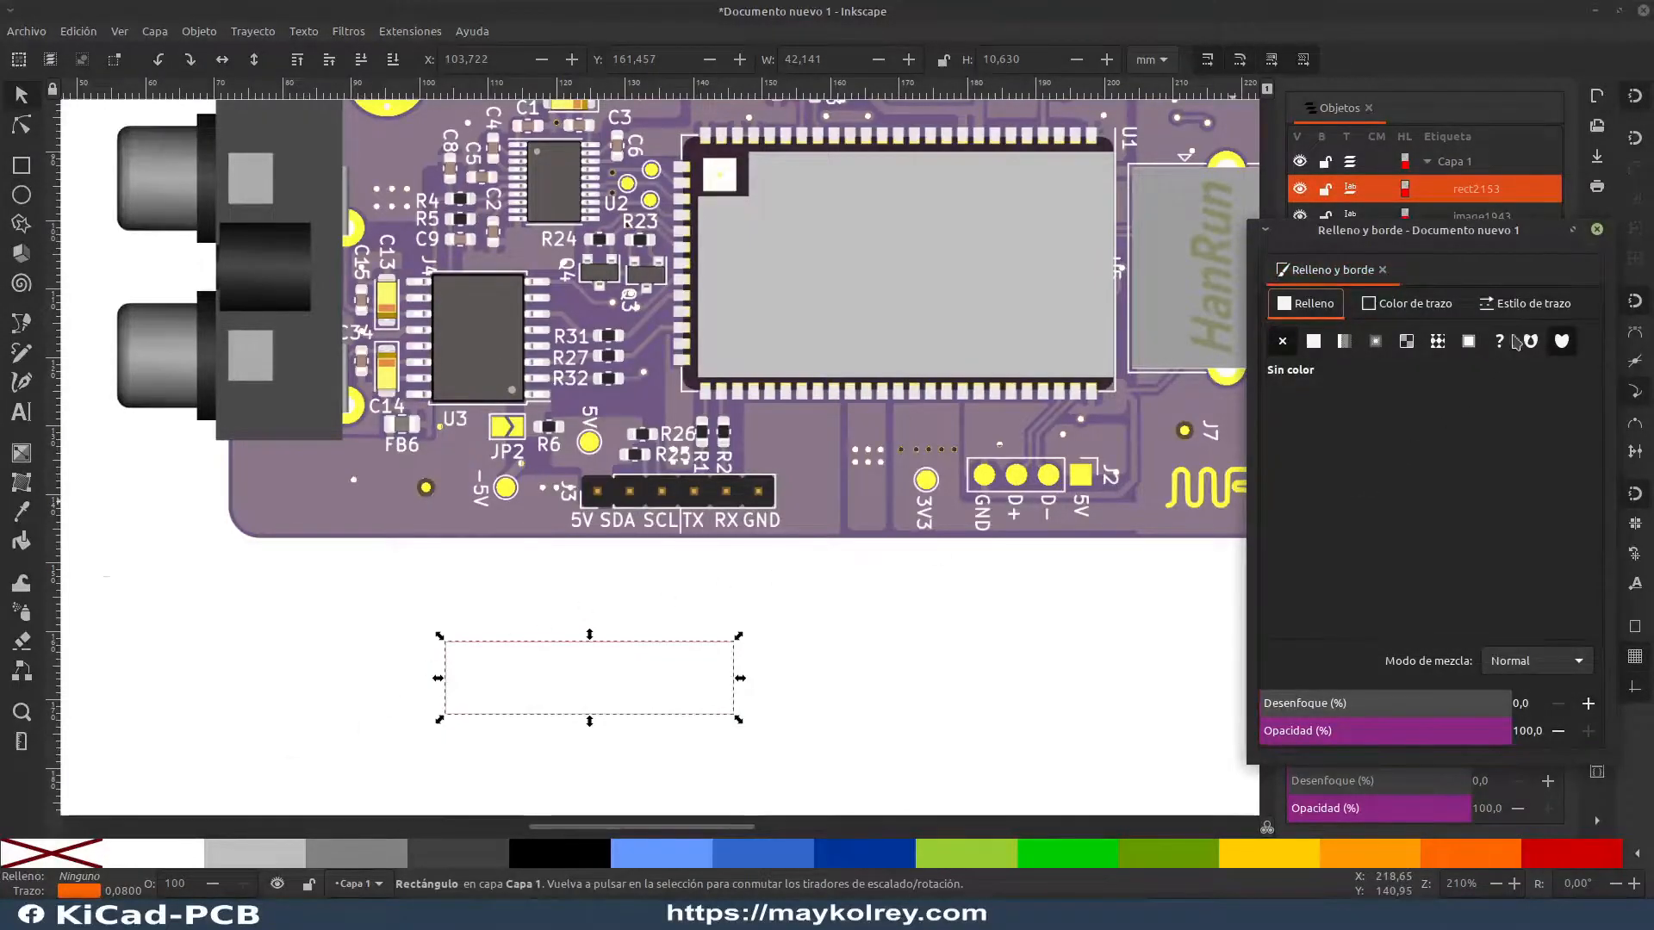
left_click_drag(1439, 229, 1023, 267)
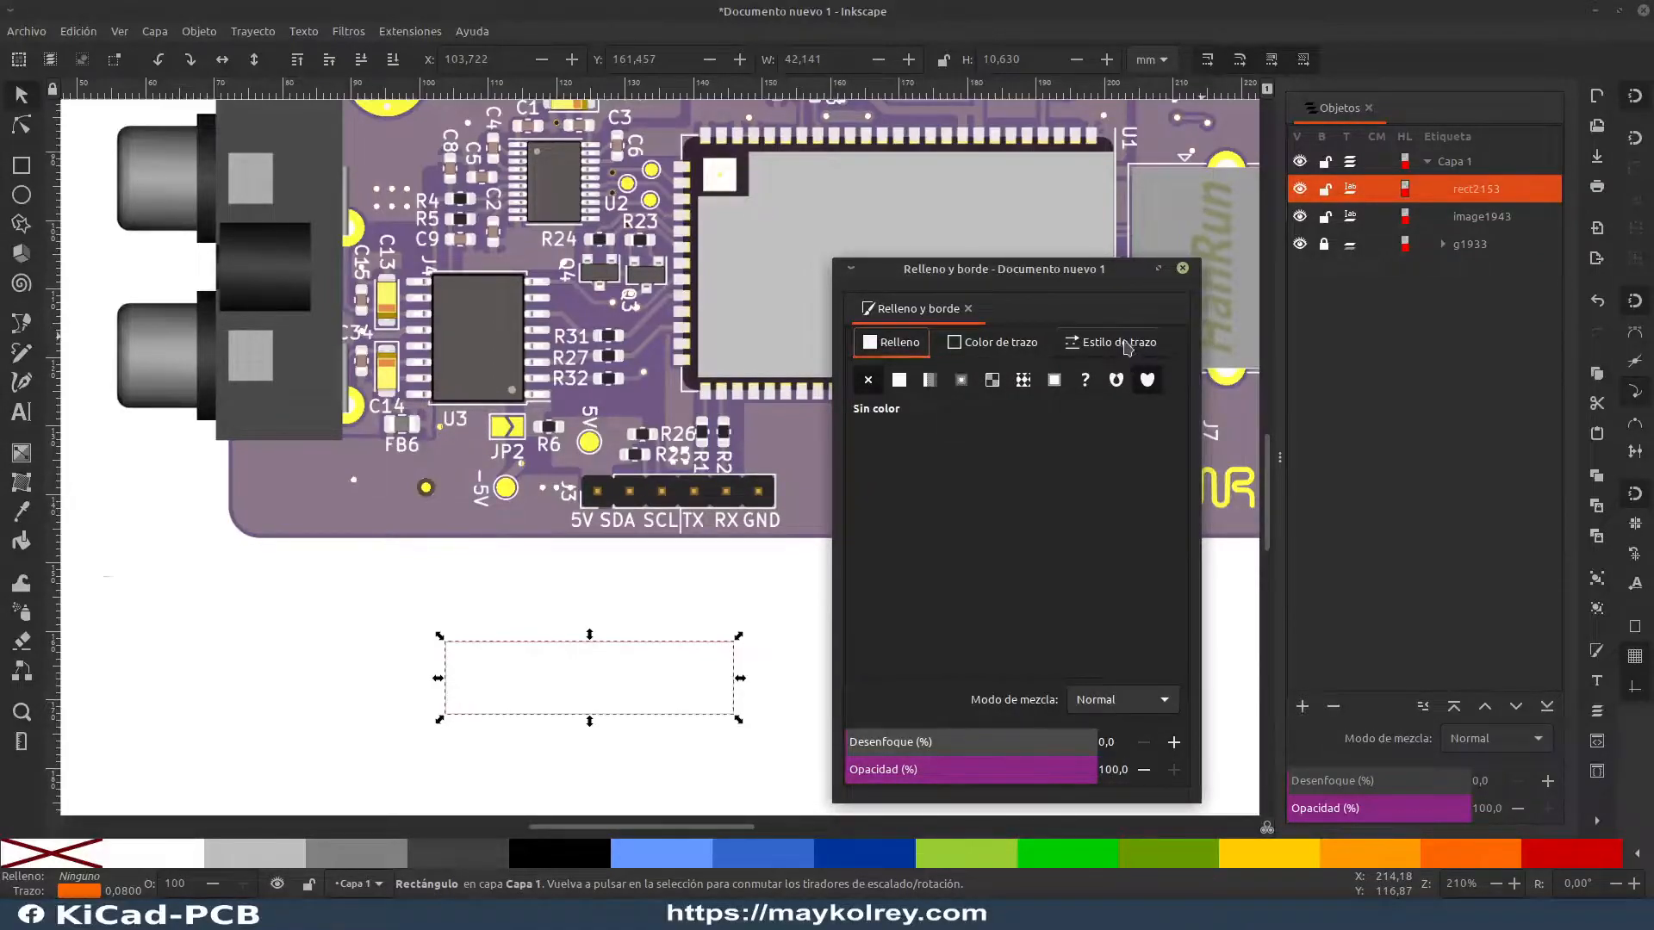
left_click(1120, 343)
left_click(1037, 383)
left_click(1037, 384)
left_click(1036, 384)
left_click(1036, 383)
left_click(1037, 383)
left_click(1037, 384)
left_click(1036, 384)
left_click(1036, 384)
left_click(1036, 384)
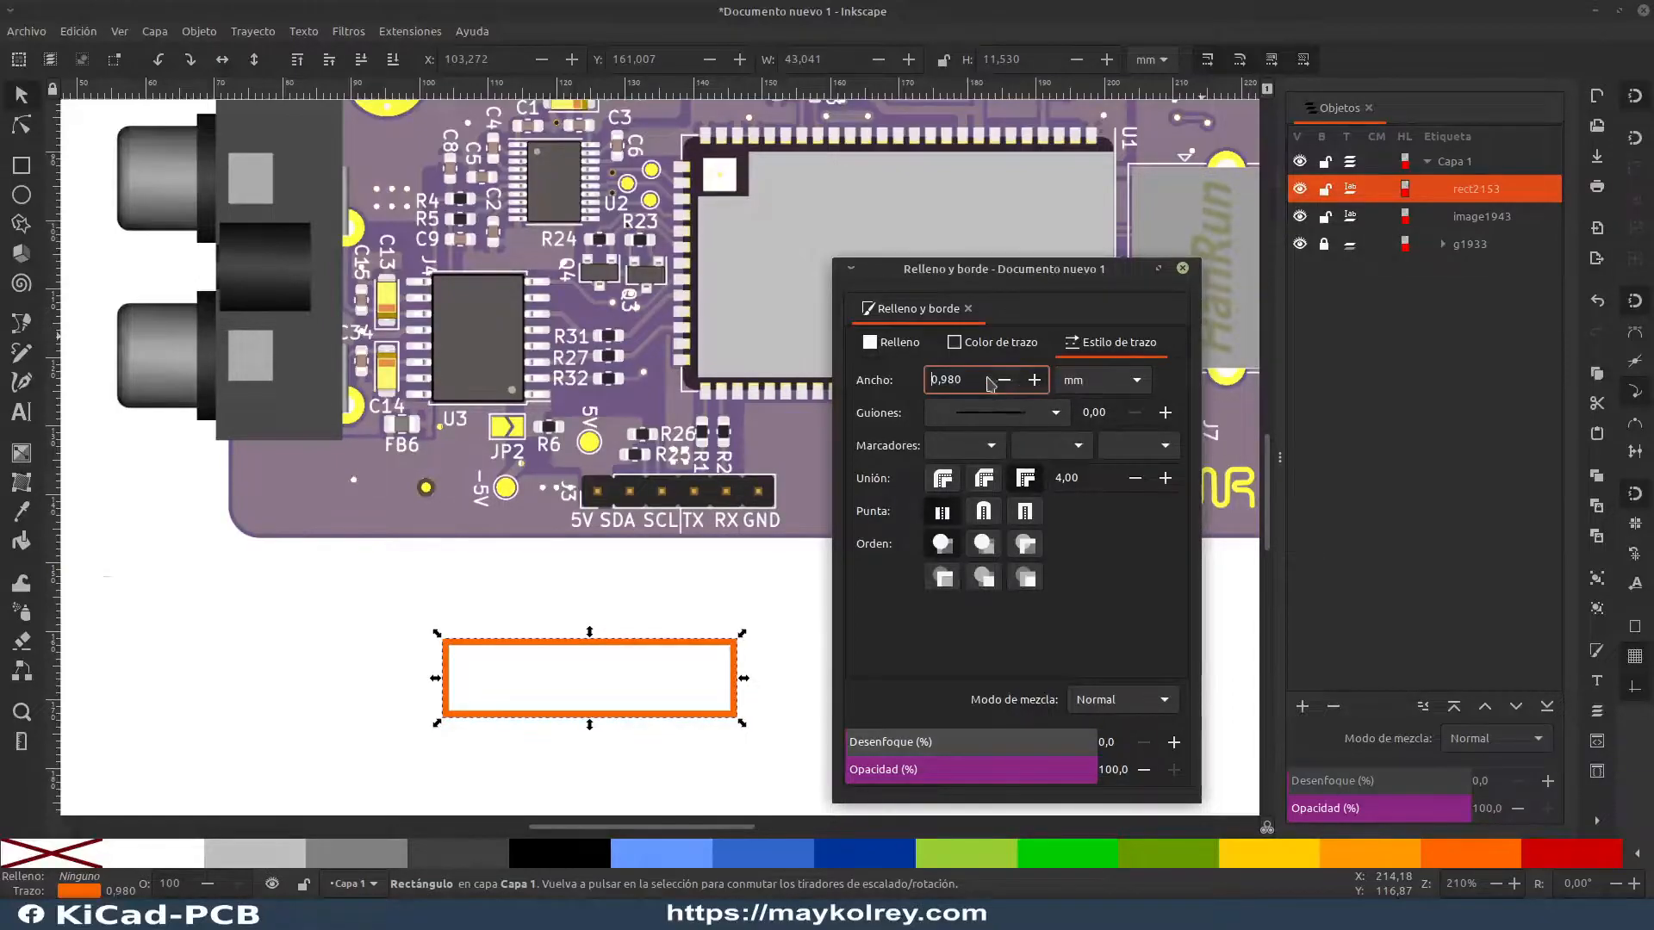
left_click_drag(943, 376, 896, 377)
type("1")
left_click_drag(1065, 275, 1405, 181)
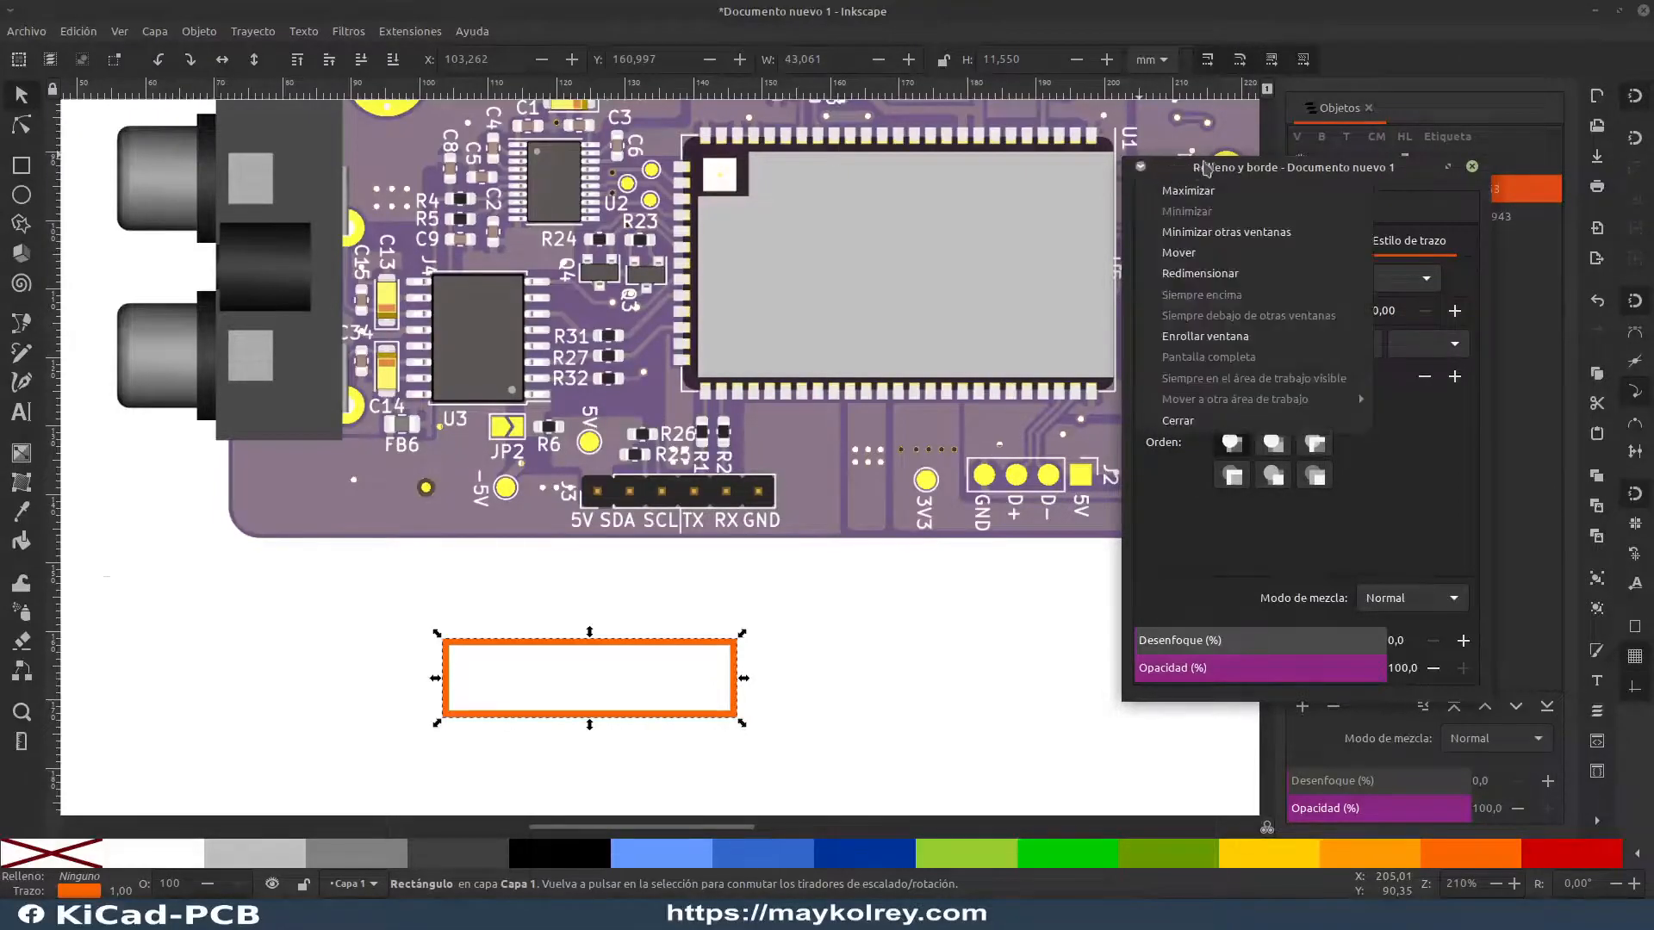
left_click_drag(1137, 175, 959, 280)
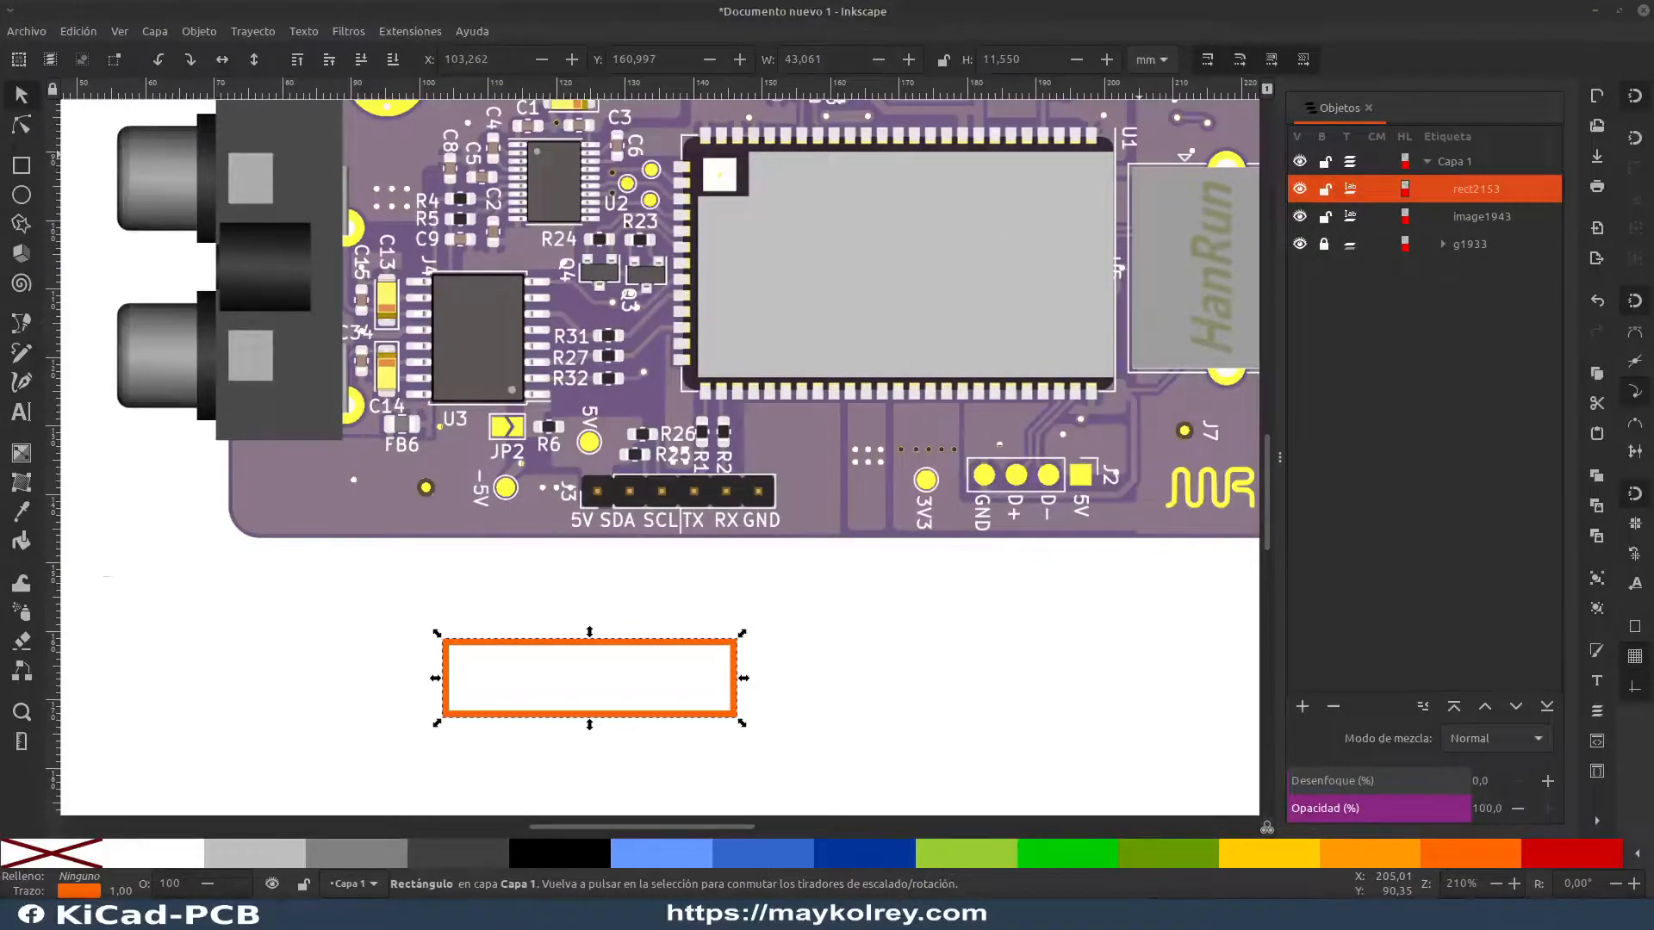
key("Escape")
Step: Try rounding the orange rectangle's corners fully into a pill shape, and undo the rounding
left_click(22, 125)
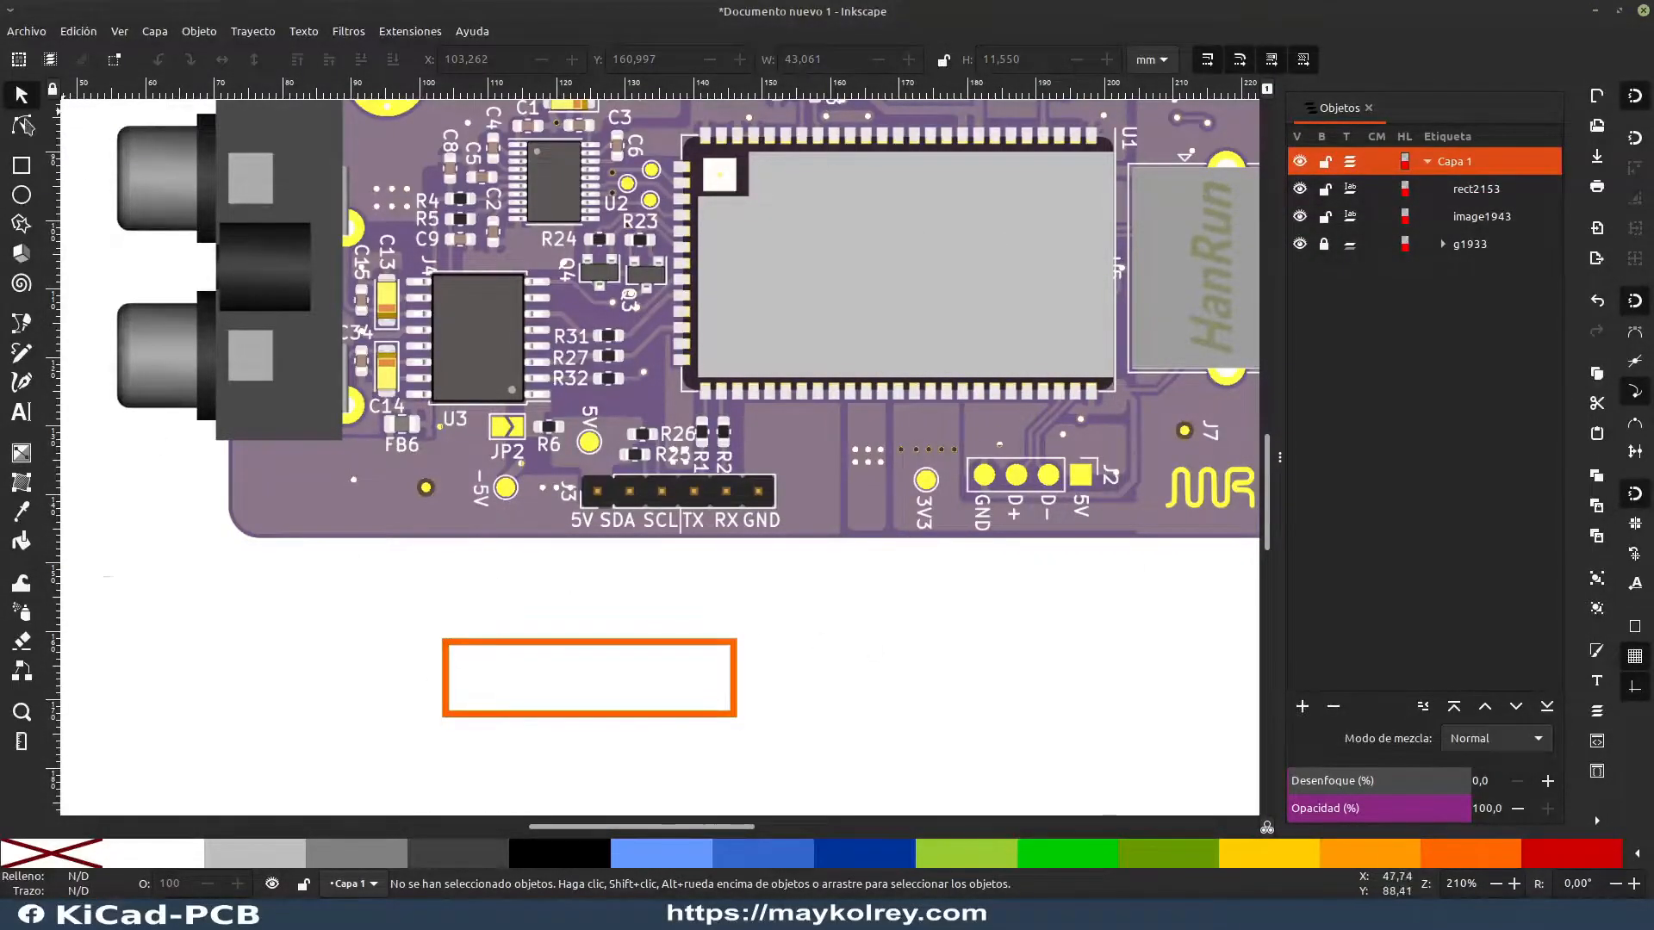
left_click(734, 653)
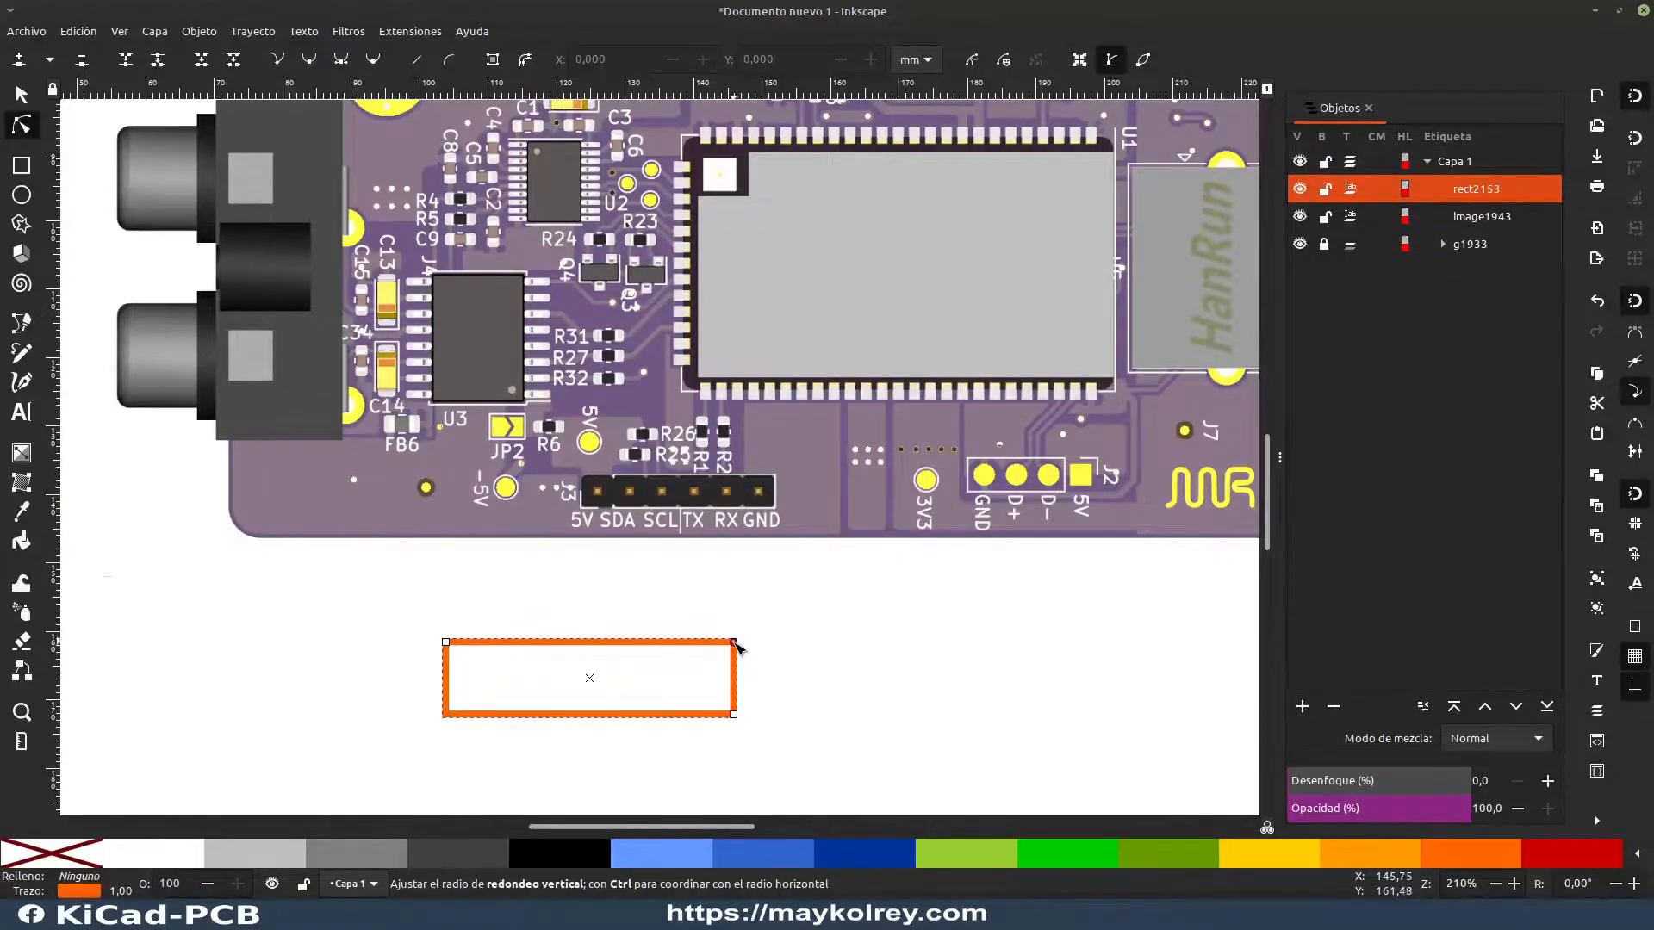
left_click_drag(734, 645, 748, 685)
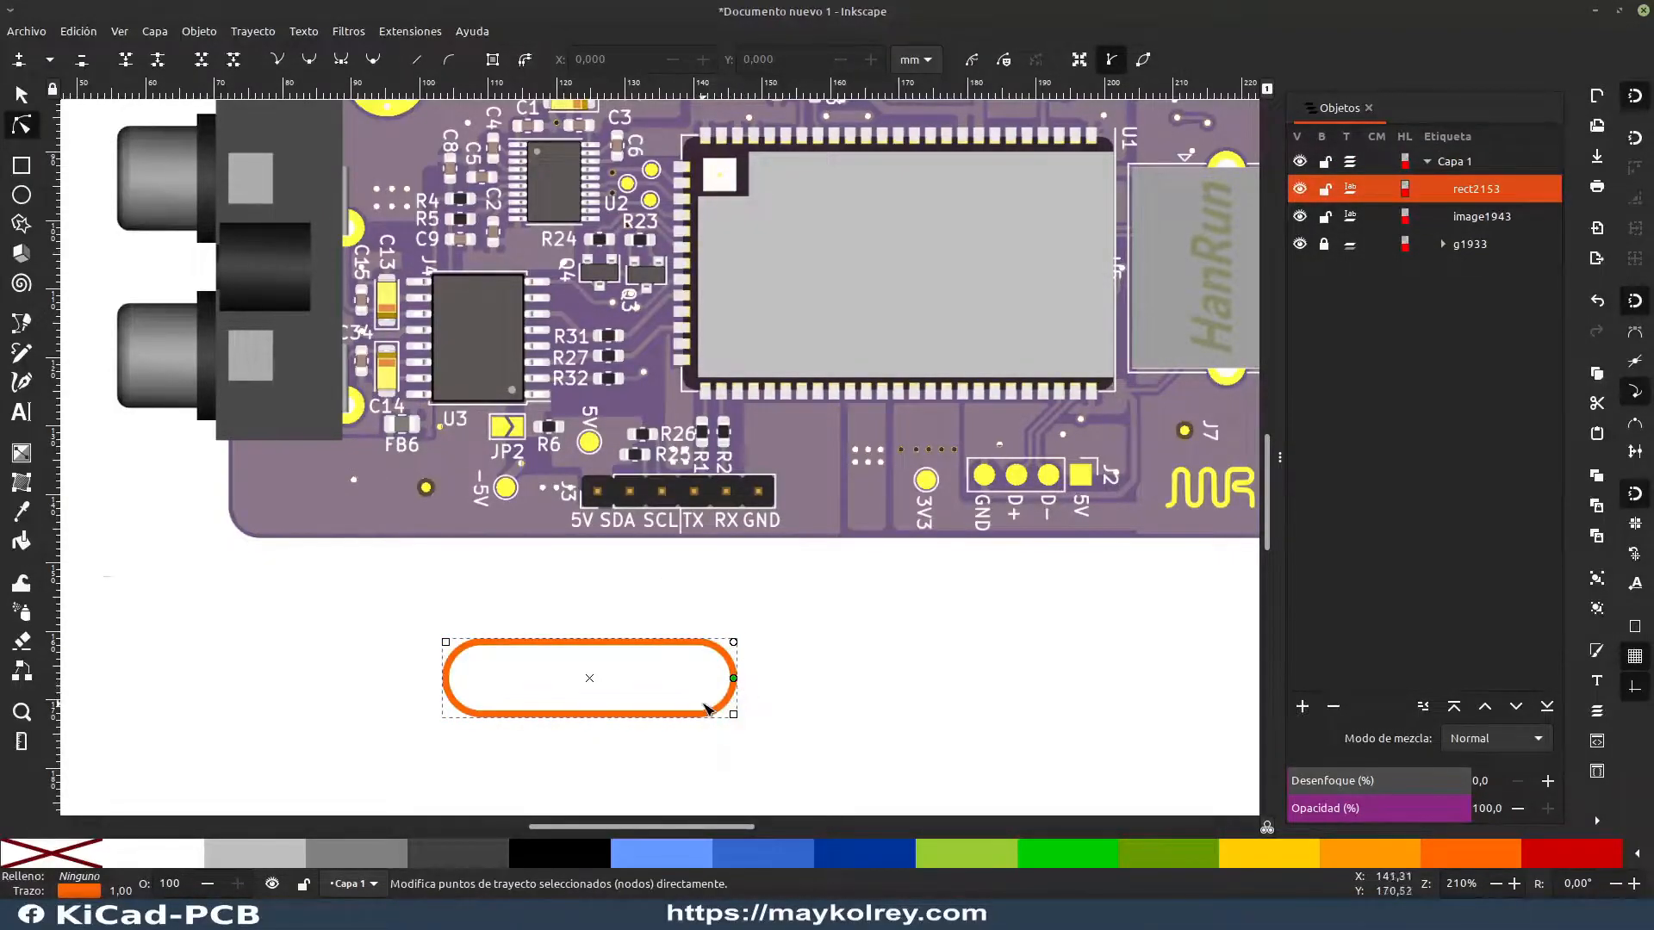
scroll(705, 709, "up", 1)
key("ctrl+z")
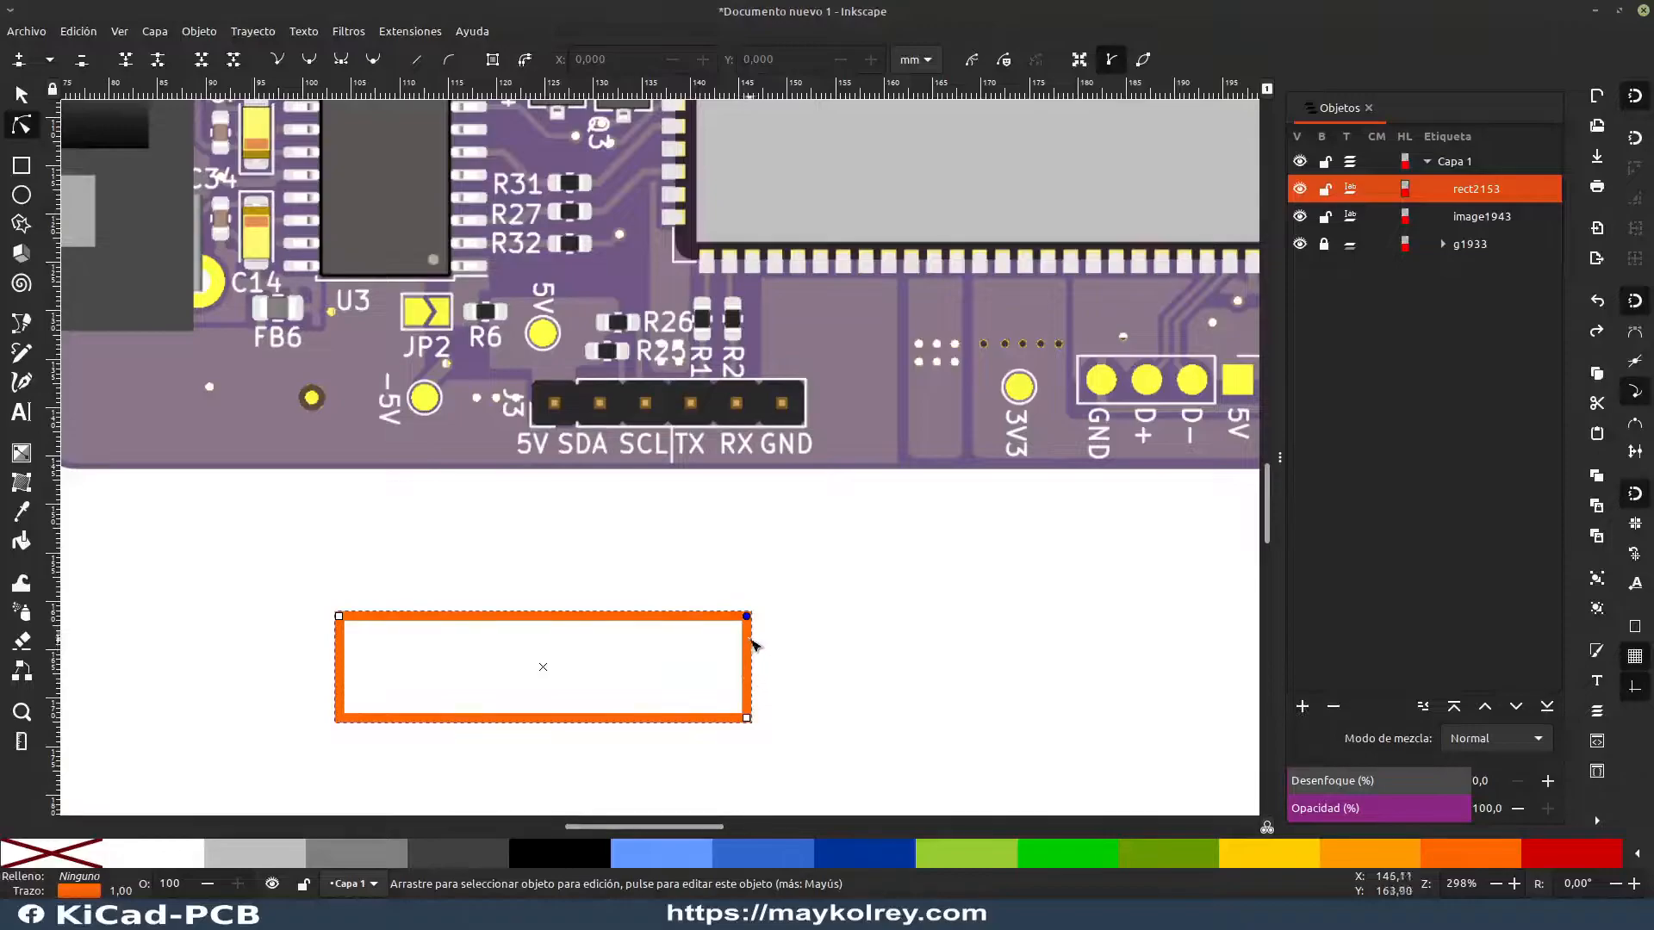
left_click(646, 561)
left_click(25, 95)
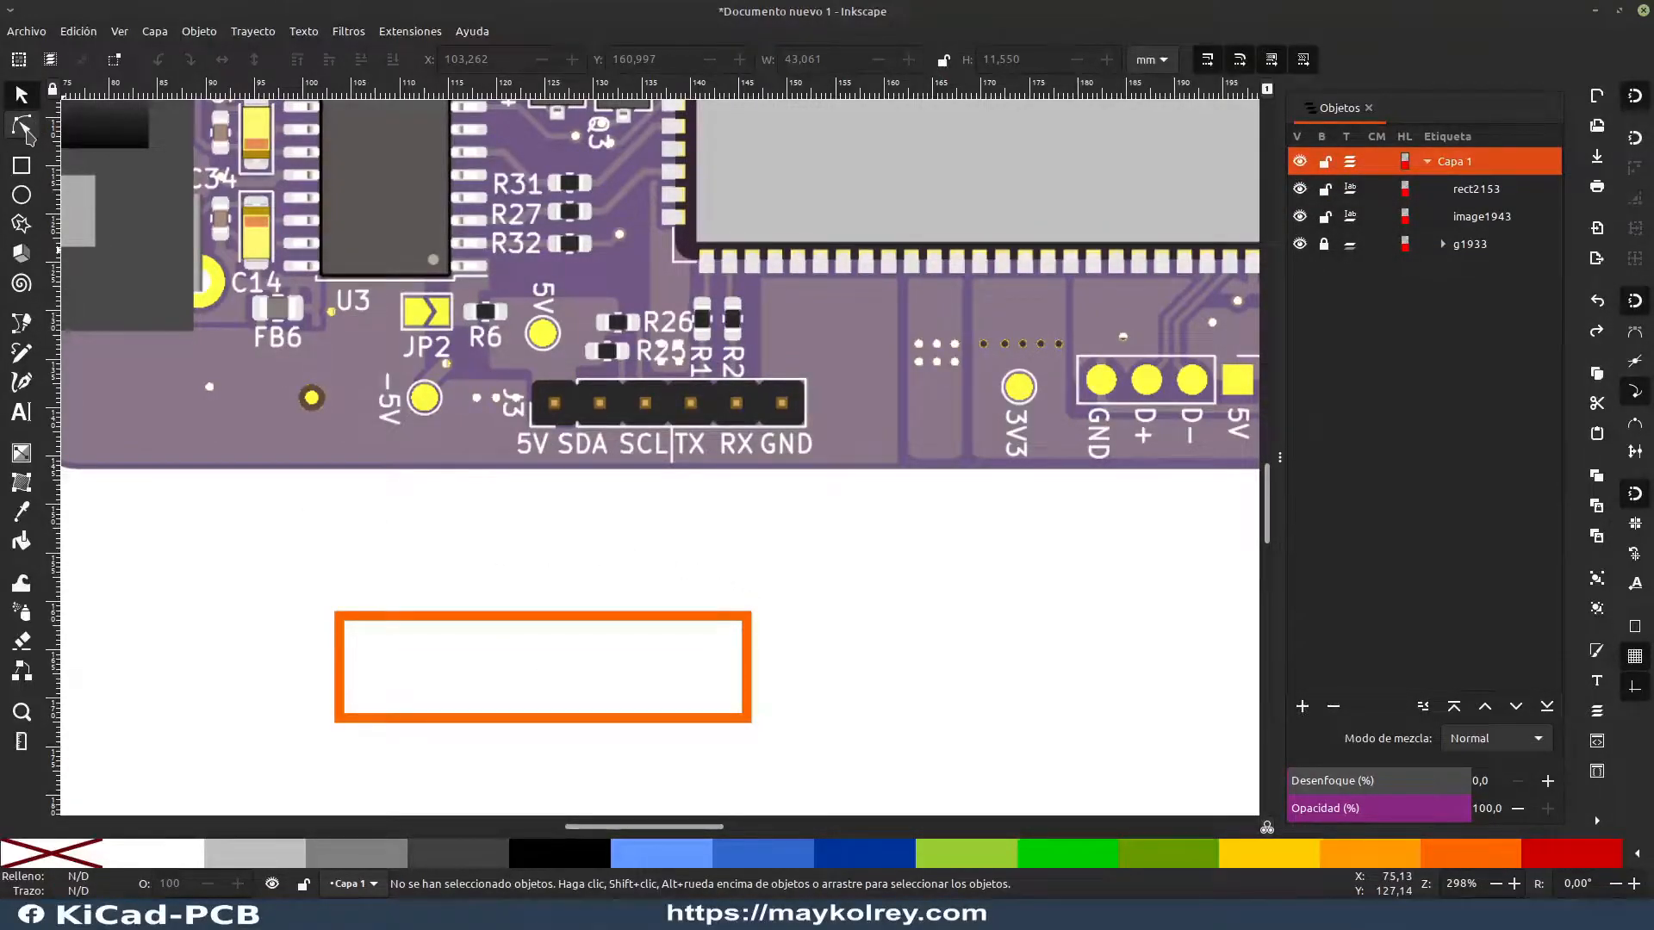
left_click(24, 128)
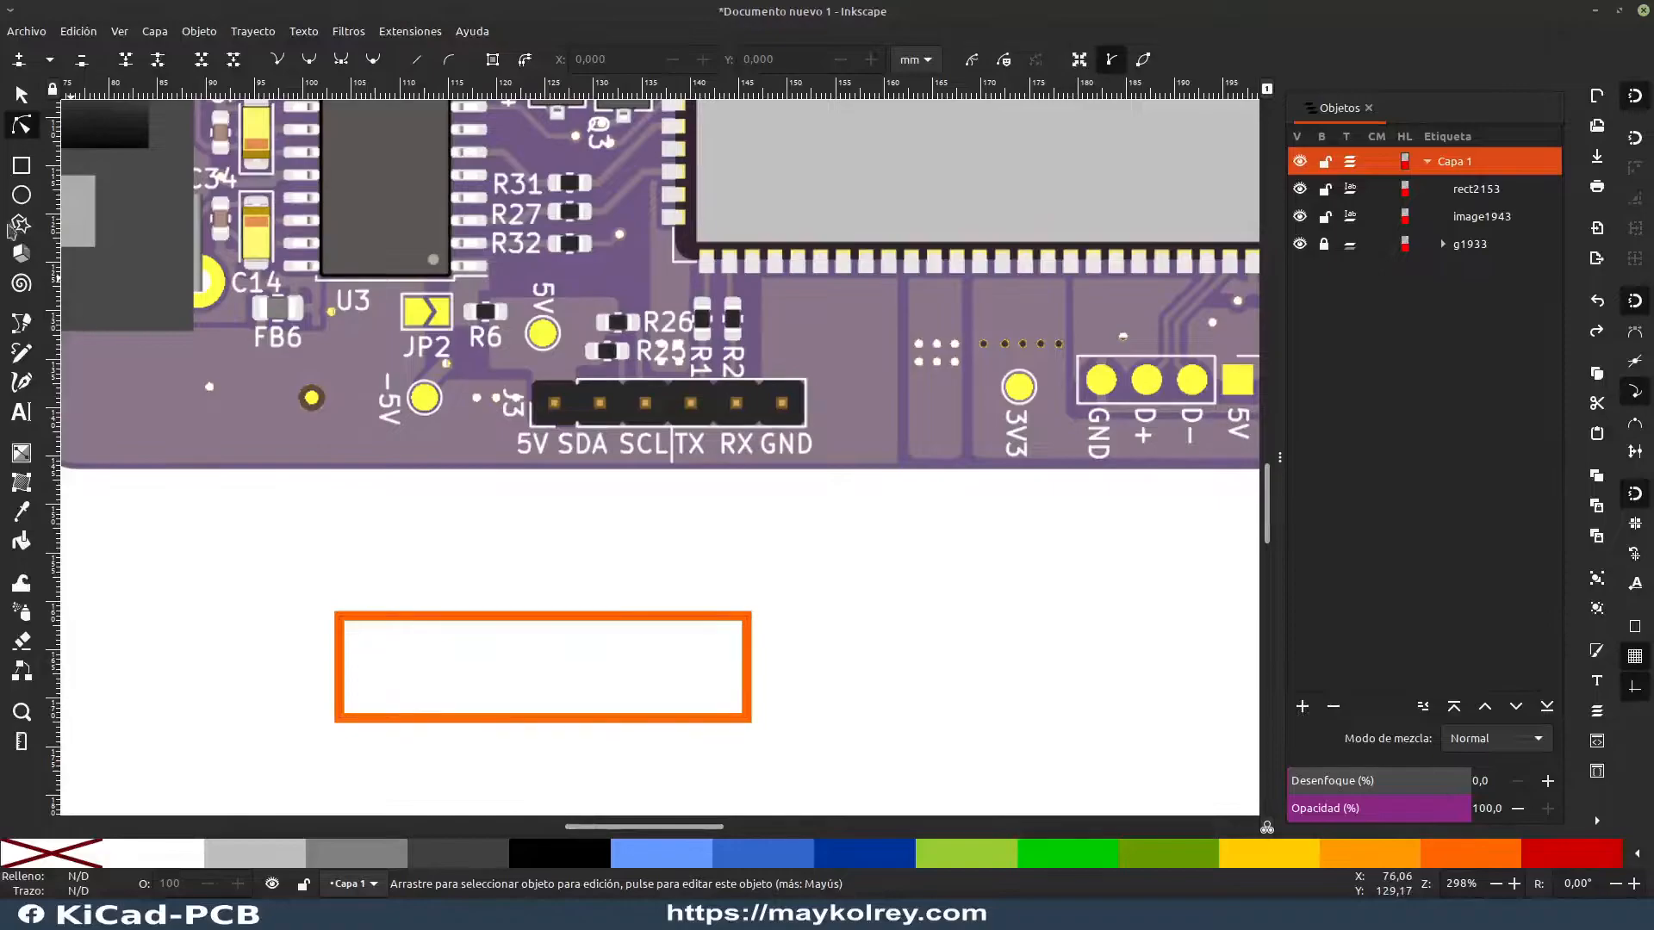
left_click(24, 327)
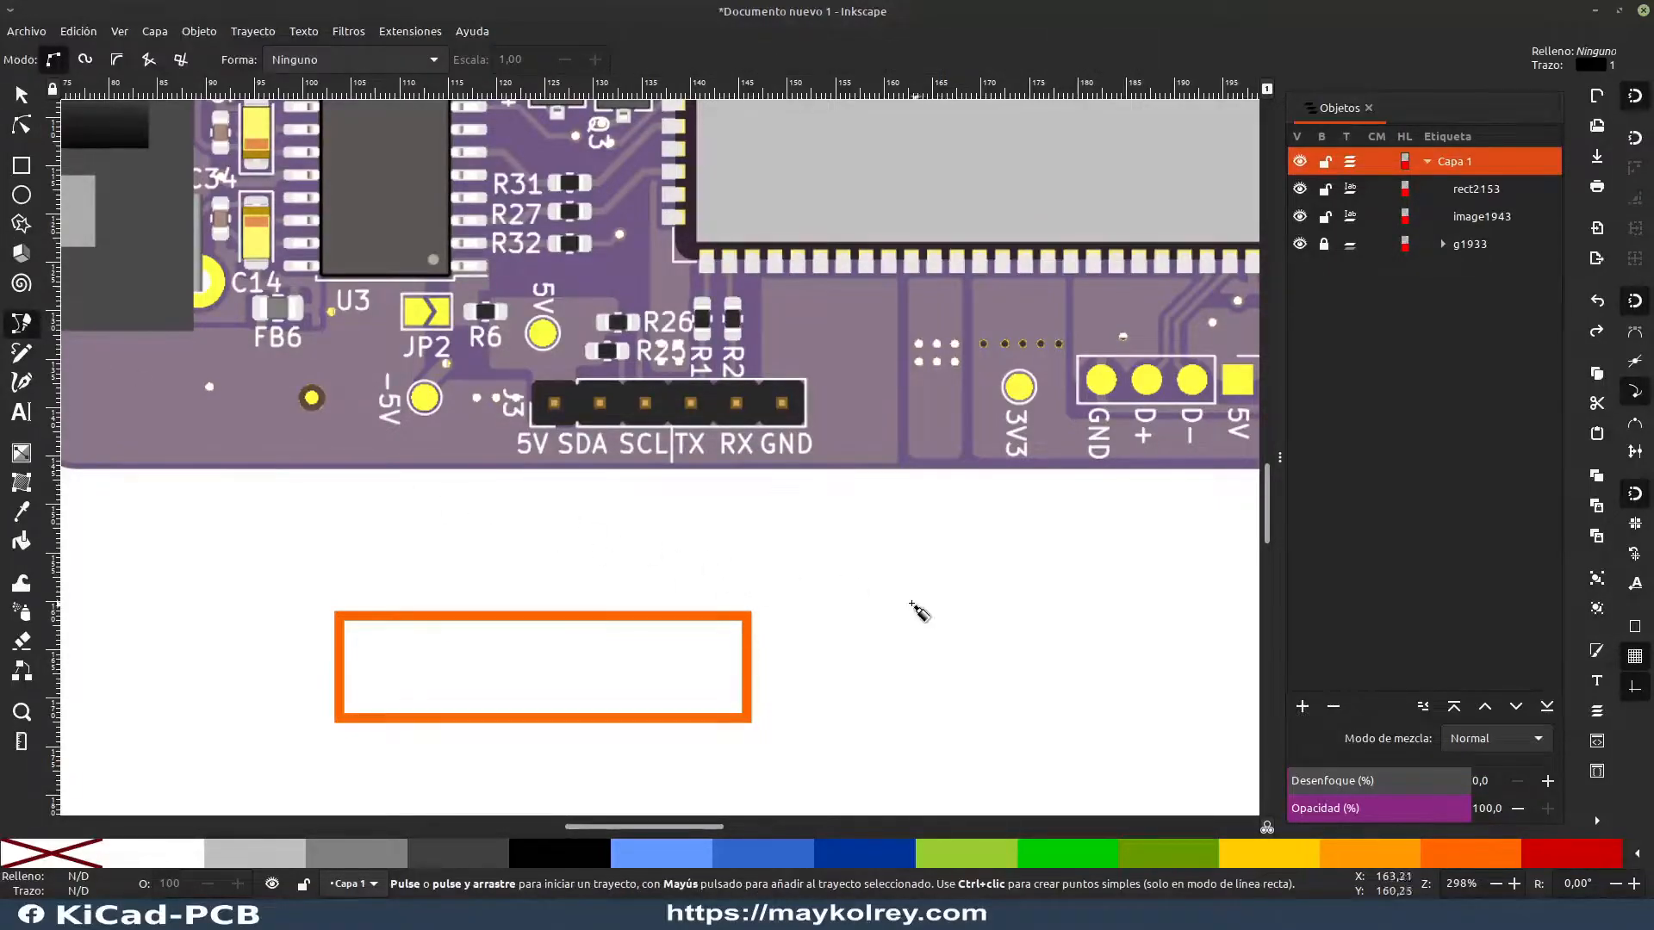
left_click(26, 100)
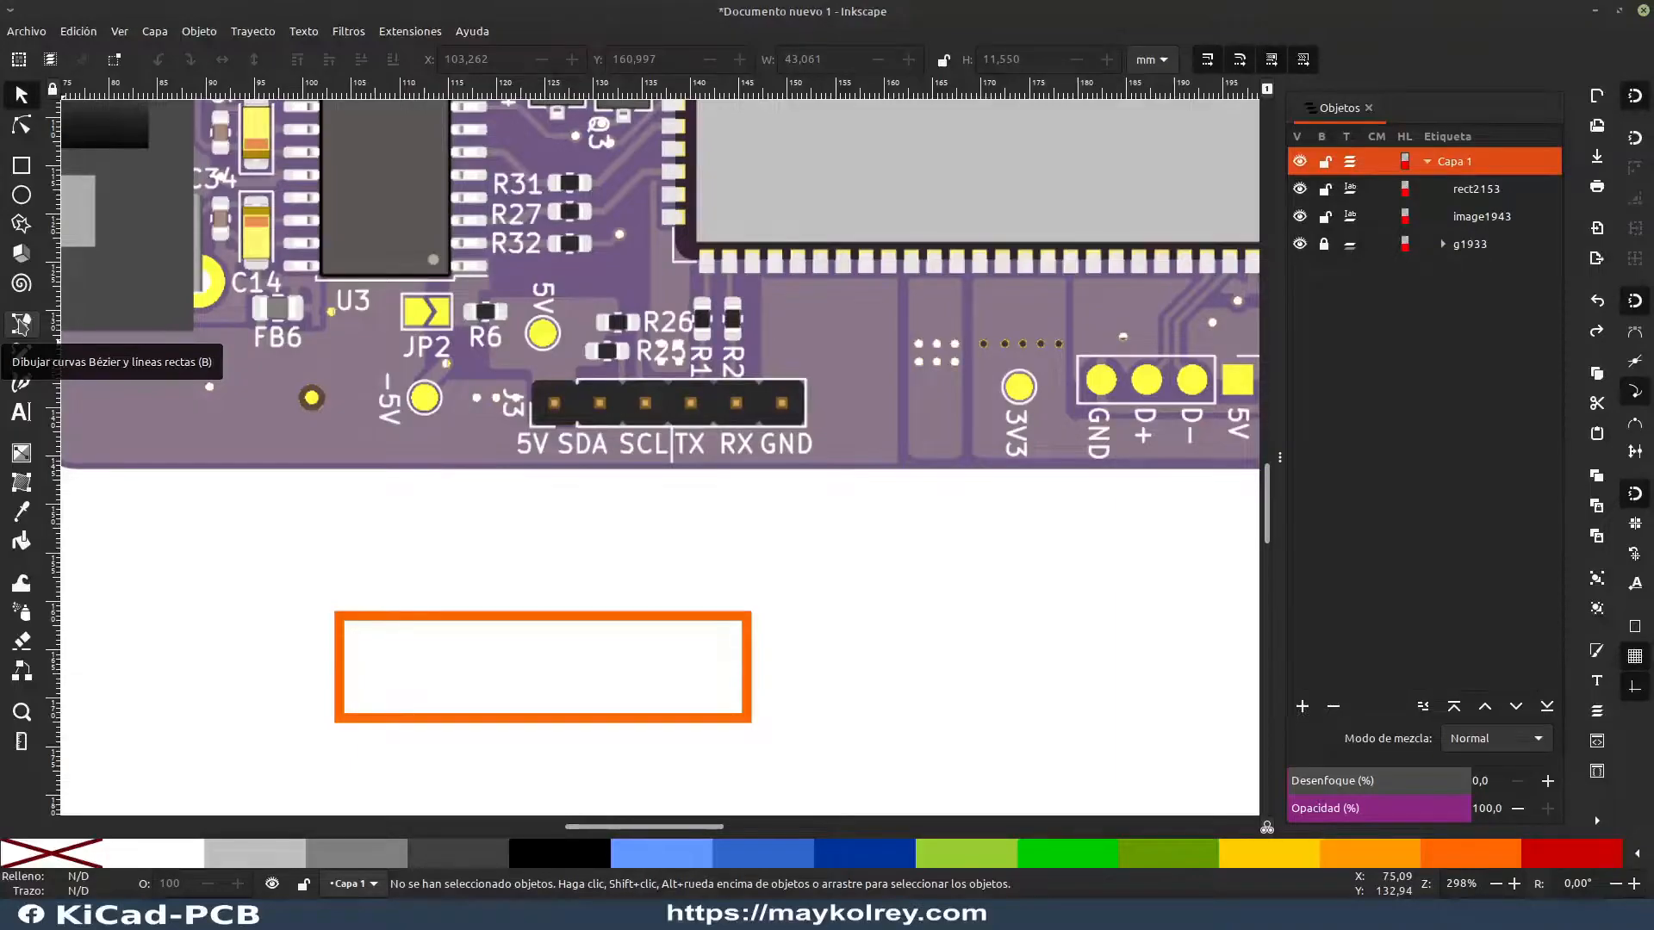
Step: Draw a closed seven-node Bézier practice shape about 29 mm wide beside the orange rectangle, mixing straight and curved segments
left_click(21, 324)
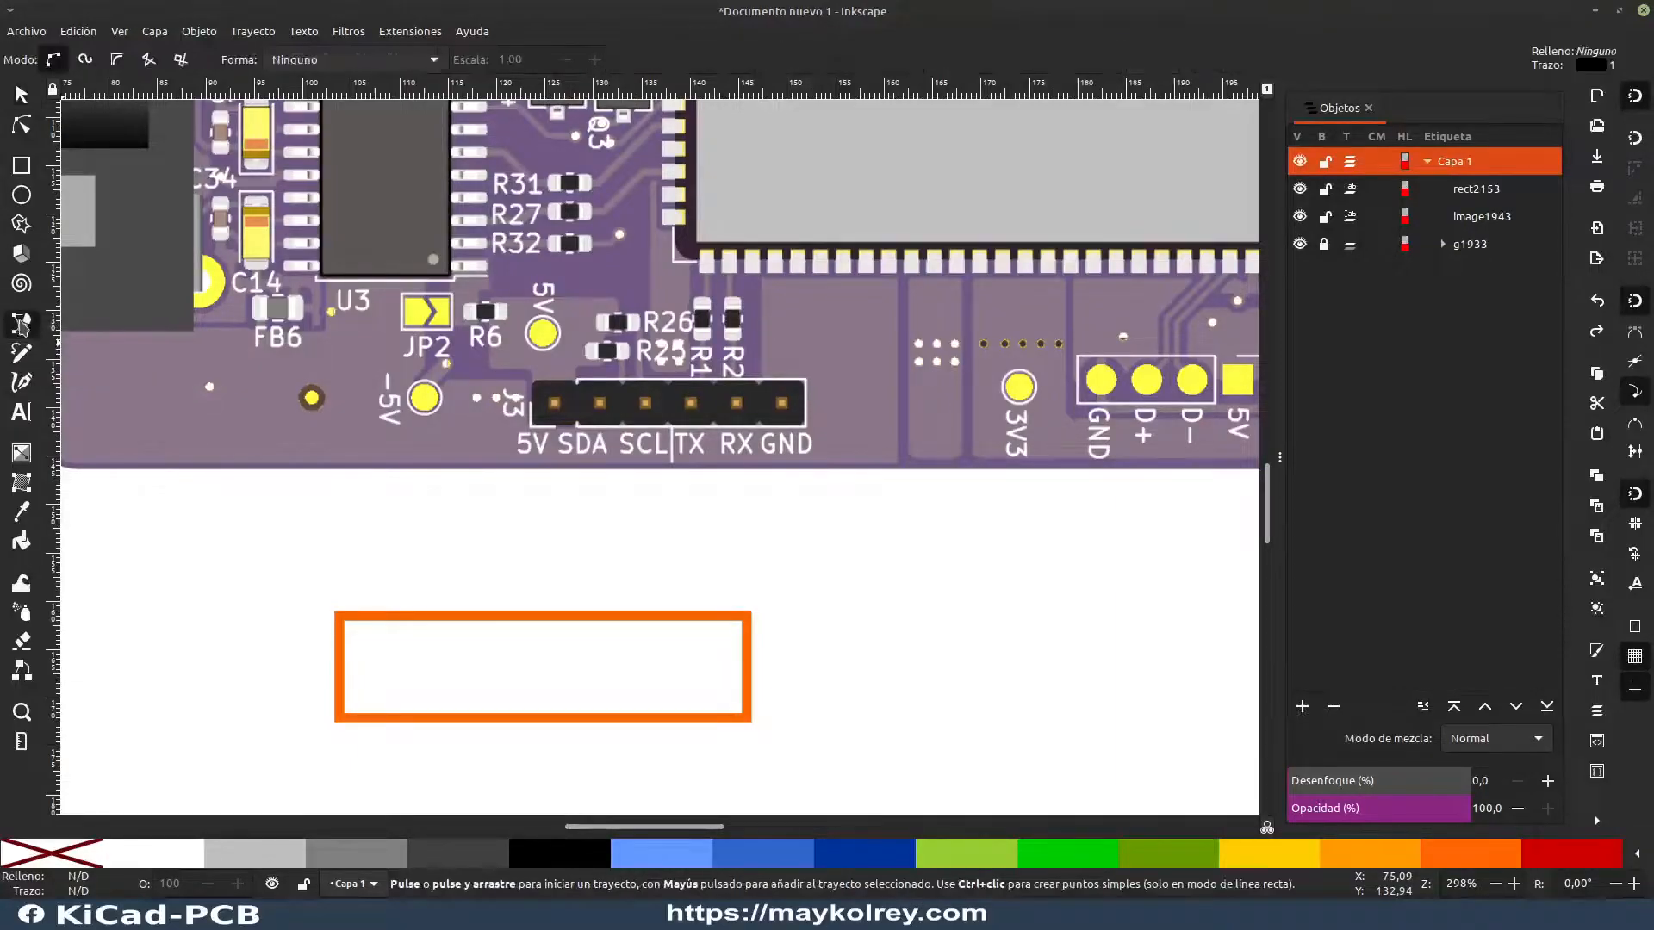
left_click(819, 551)
left_click(1064, 595)
left_click(1096, 687)
left_click(1008, 756)
left_click(913, 711)
left_click_drag(928, 625, 887, 597)
left_click(823, 606)
left_click(819, 550)
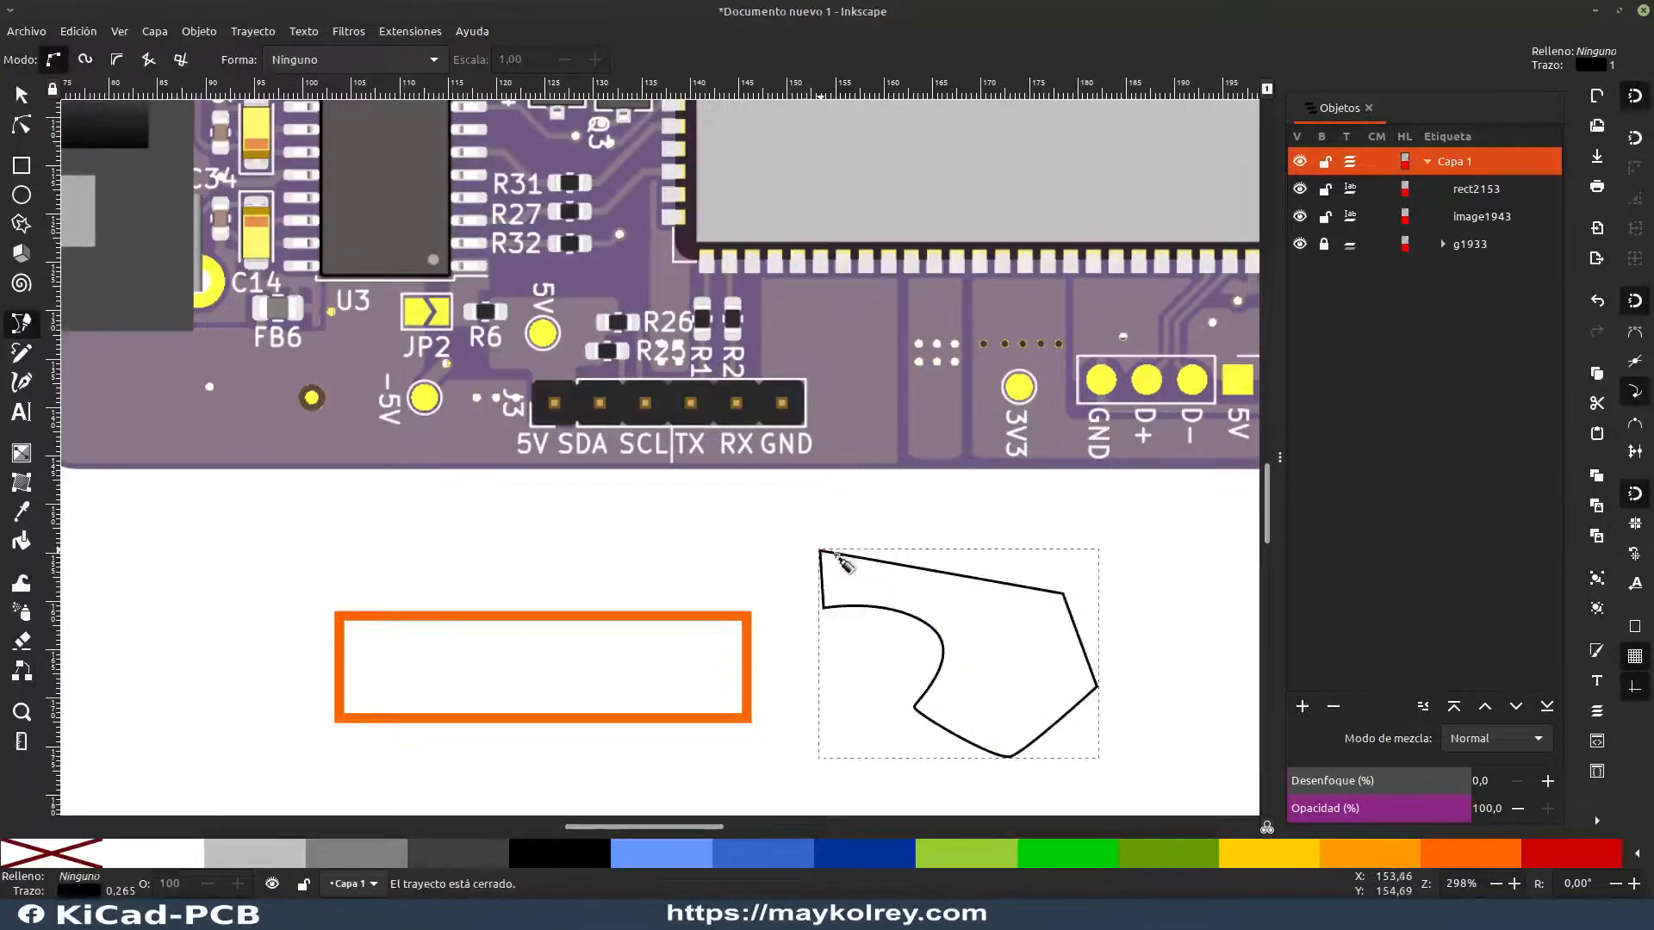
Step: Bend the practice shape's upper edge into an arc, then add a node on that edge, reshape it and delete the node
left_click(21, 126)
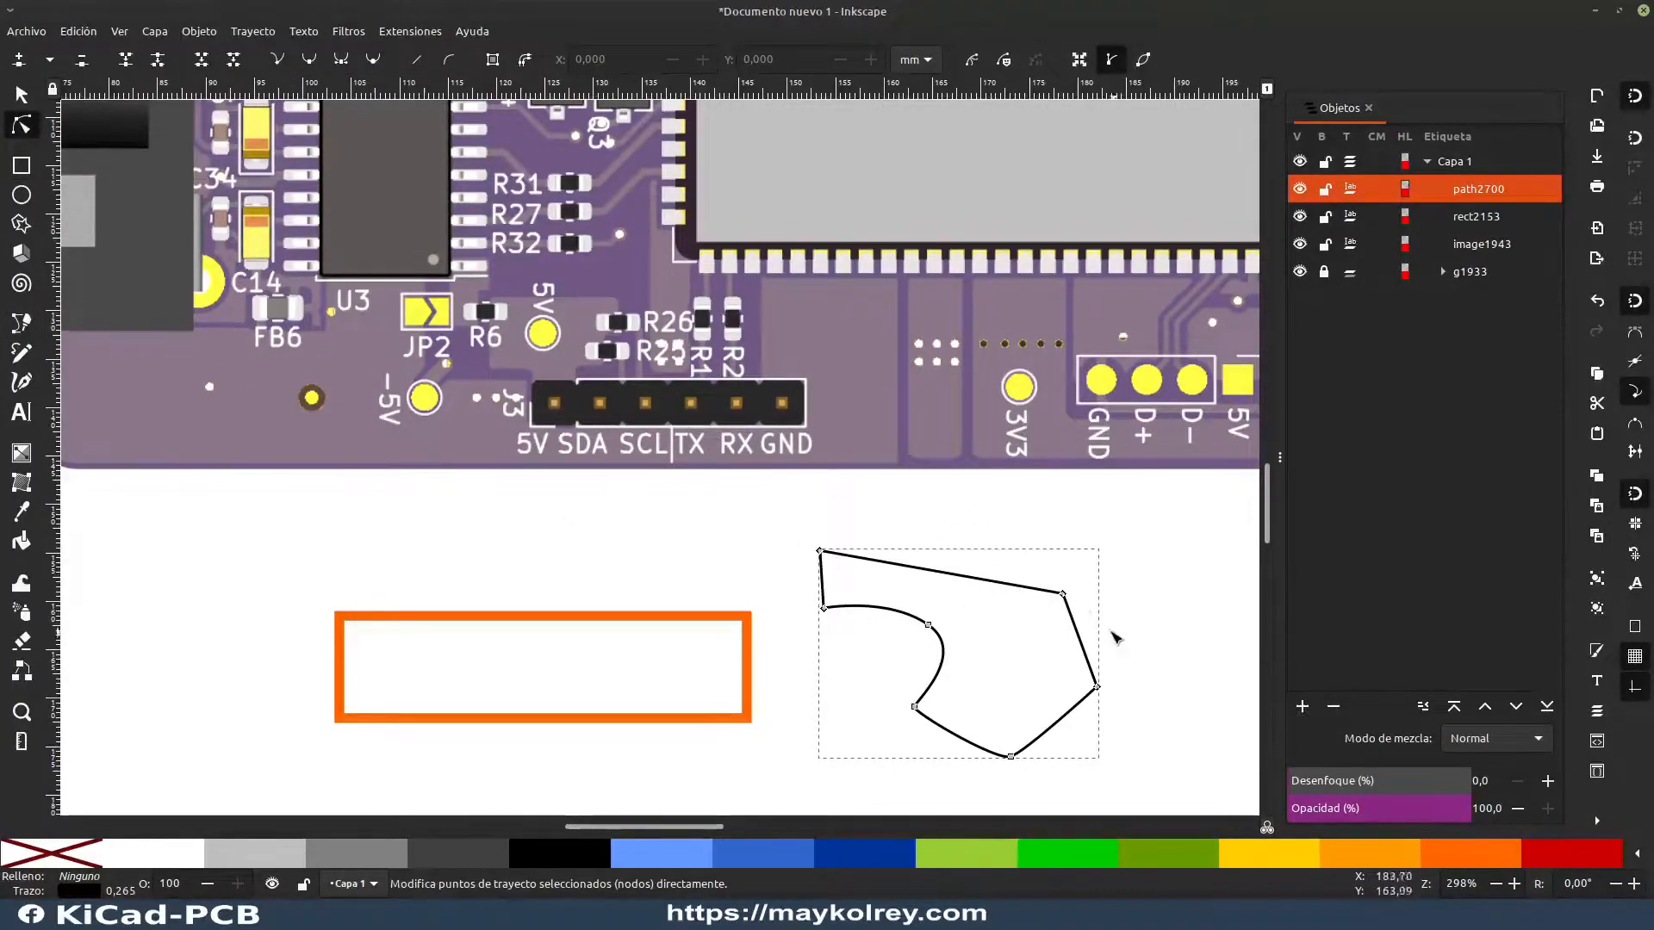
left_click_drag(1063, 595, 903, 546)
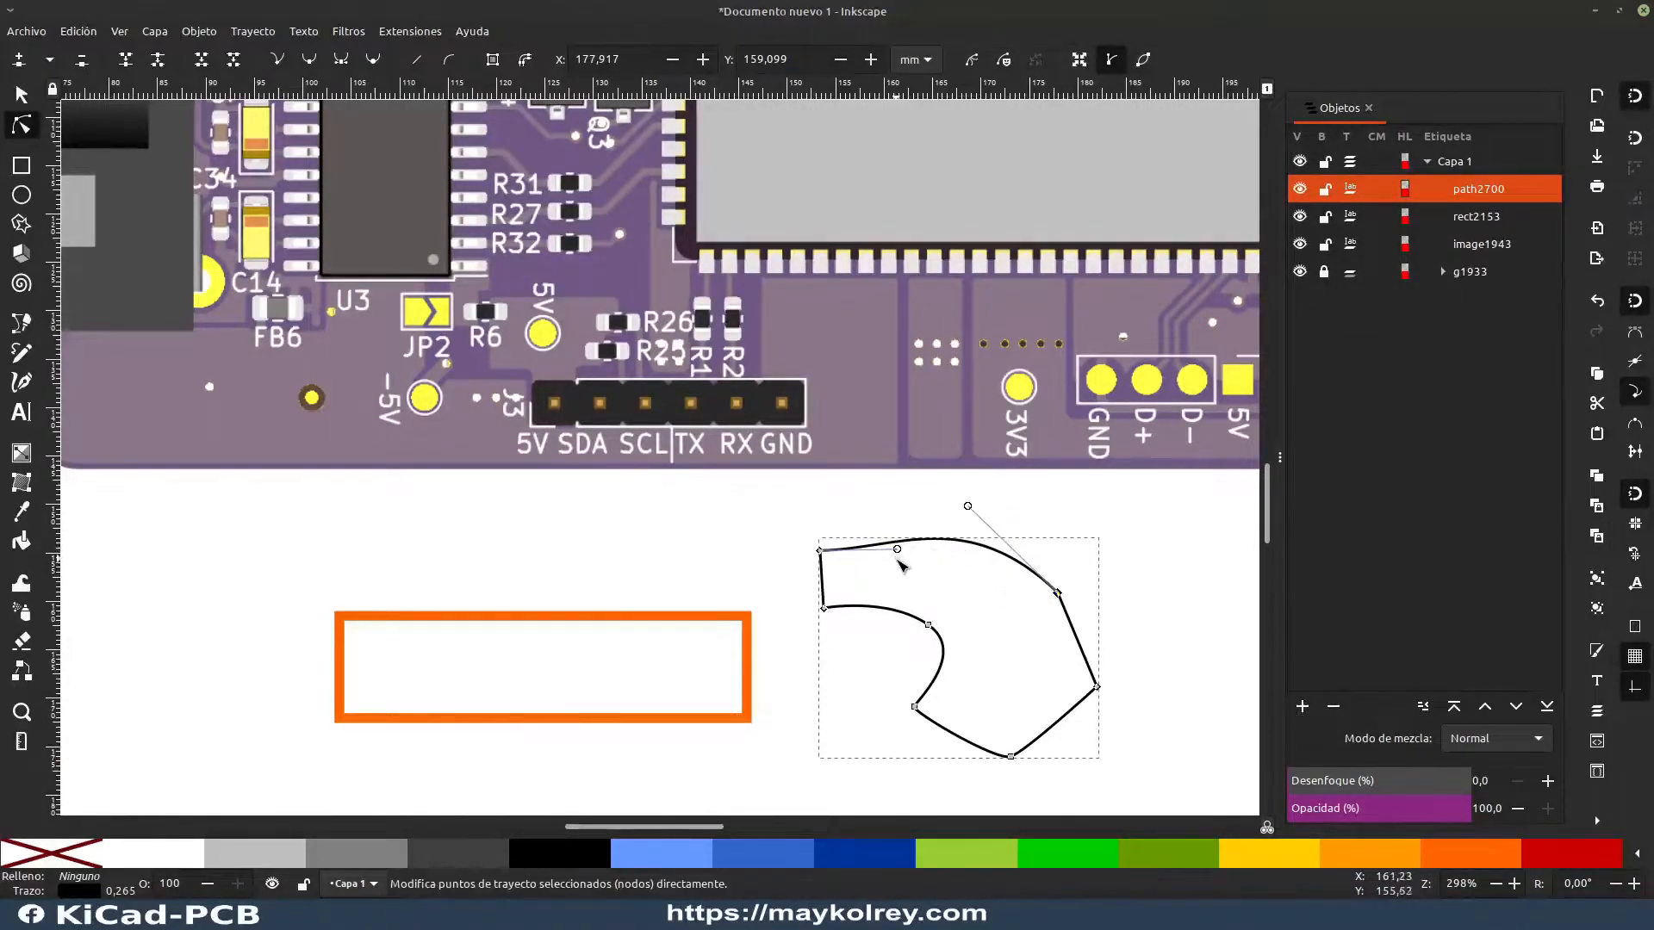
double_click(870, 547)
mouse_move(872, 549)
left_mouse_down()
mouse_move(886, 583)
mouse_move(875, 552)
left_mouse_up()
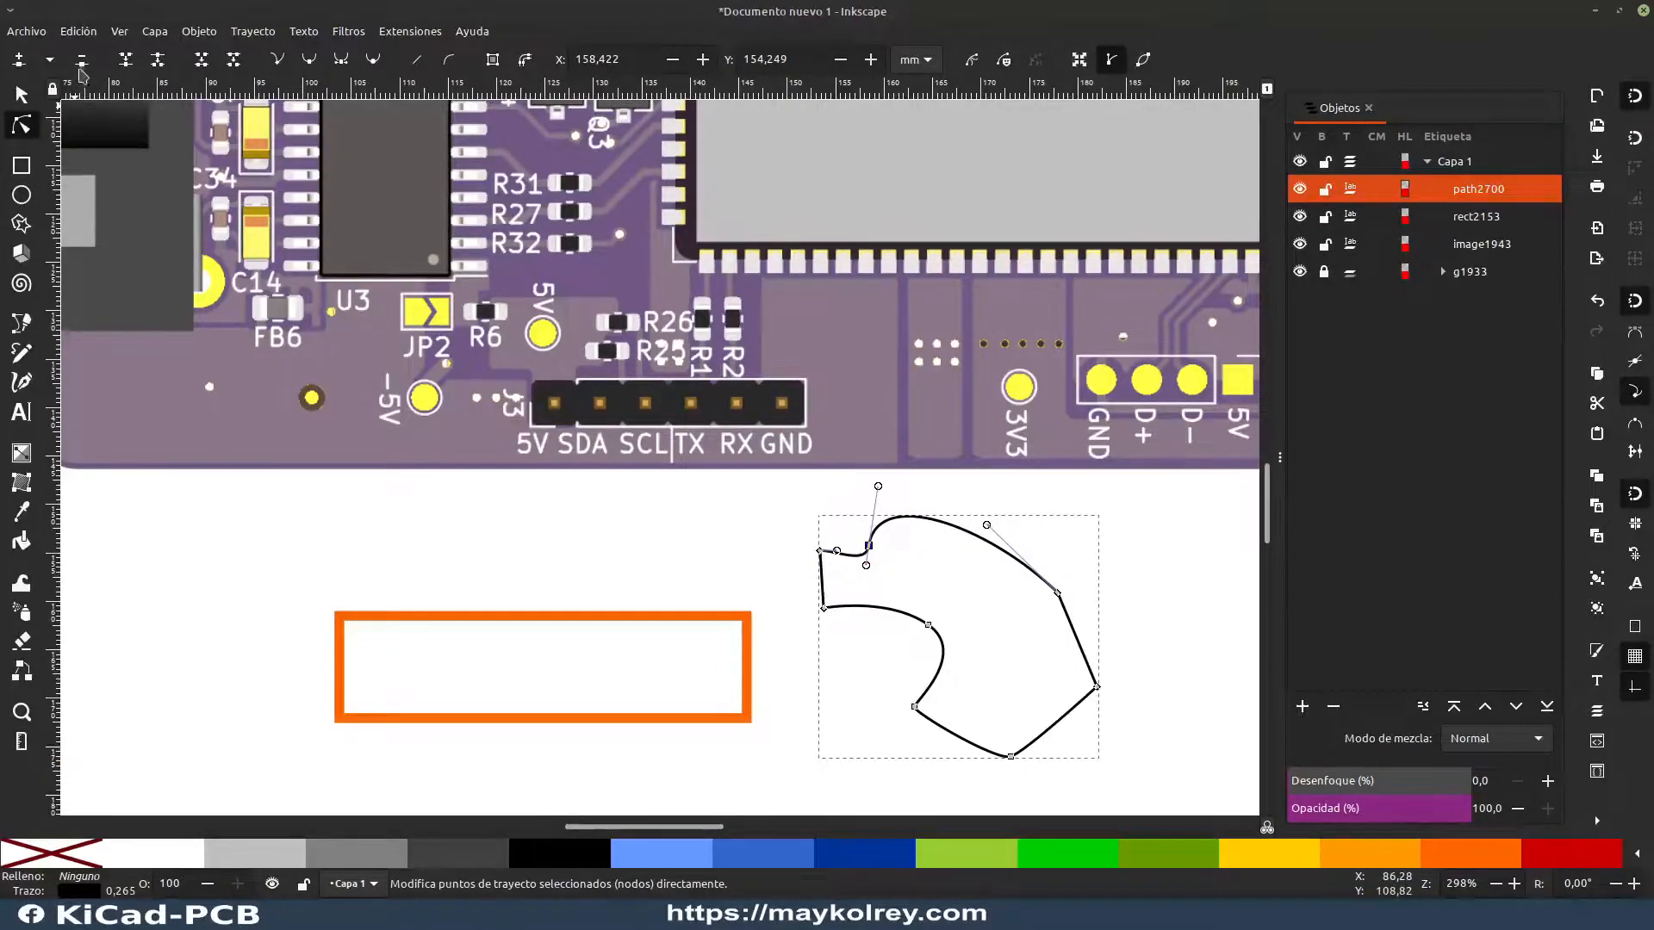
left_click(82, 59)
left_click(1074, 543)
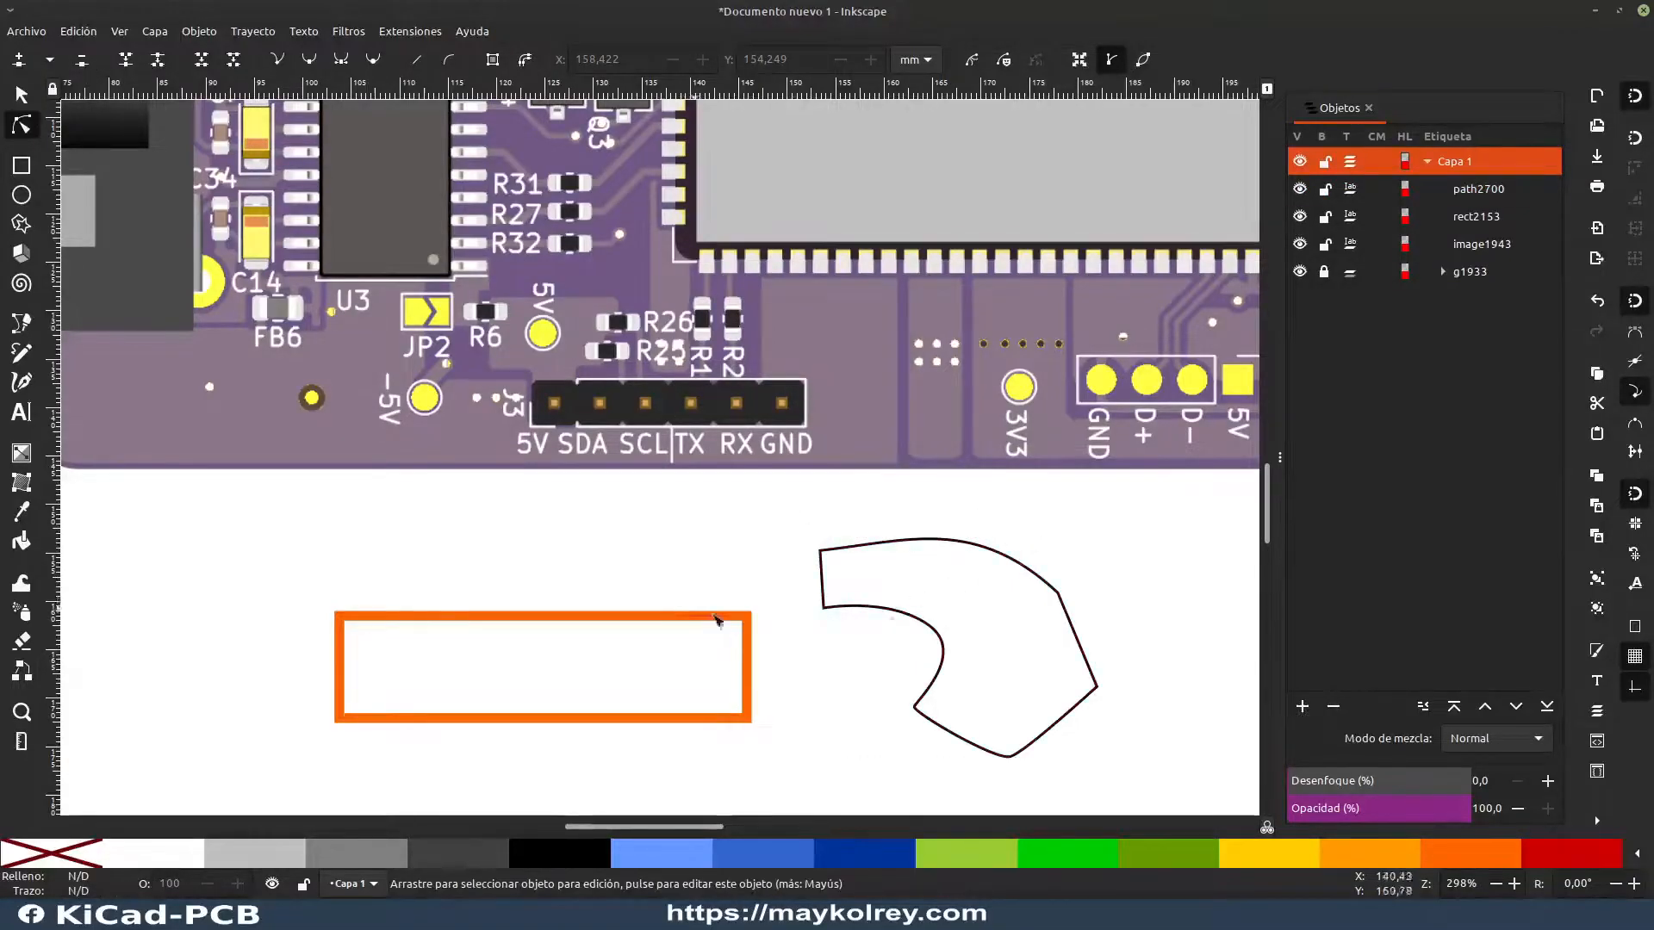
Step: Delete the black practice shape beside the orange rectangle
left_click(1017, 564)
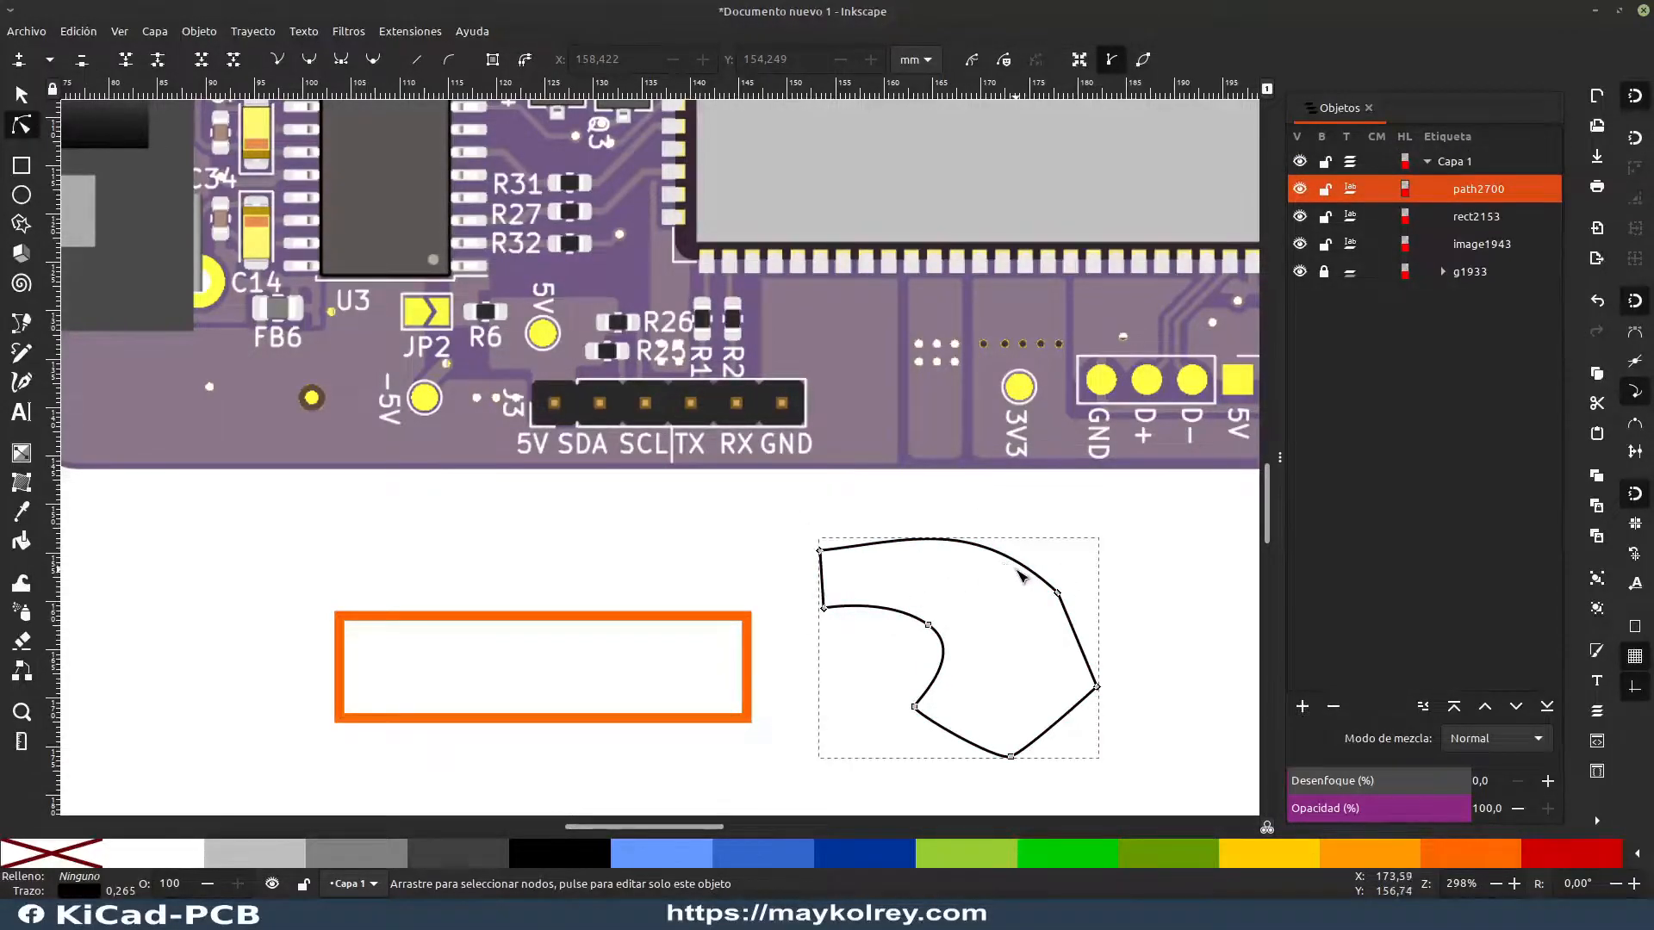
left_click(22, 94)
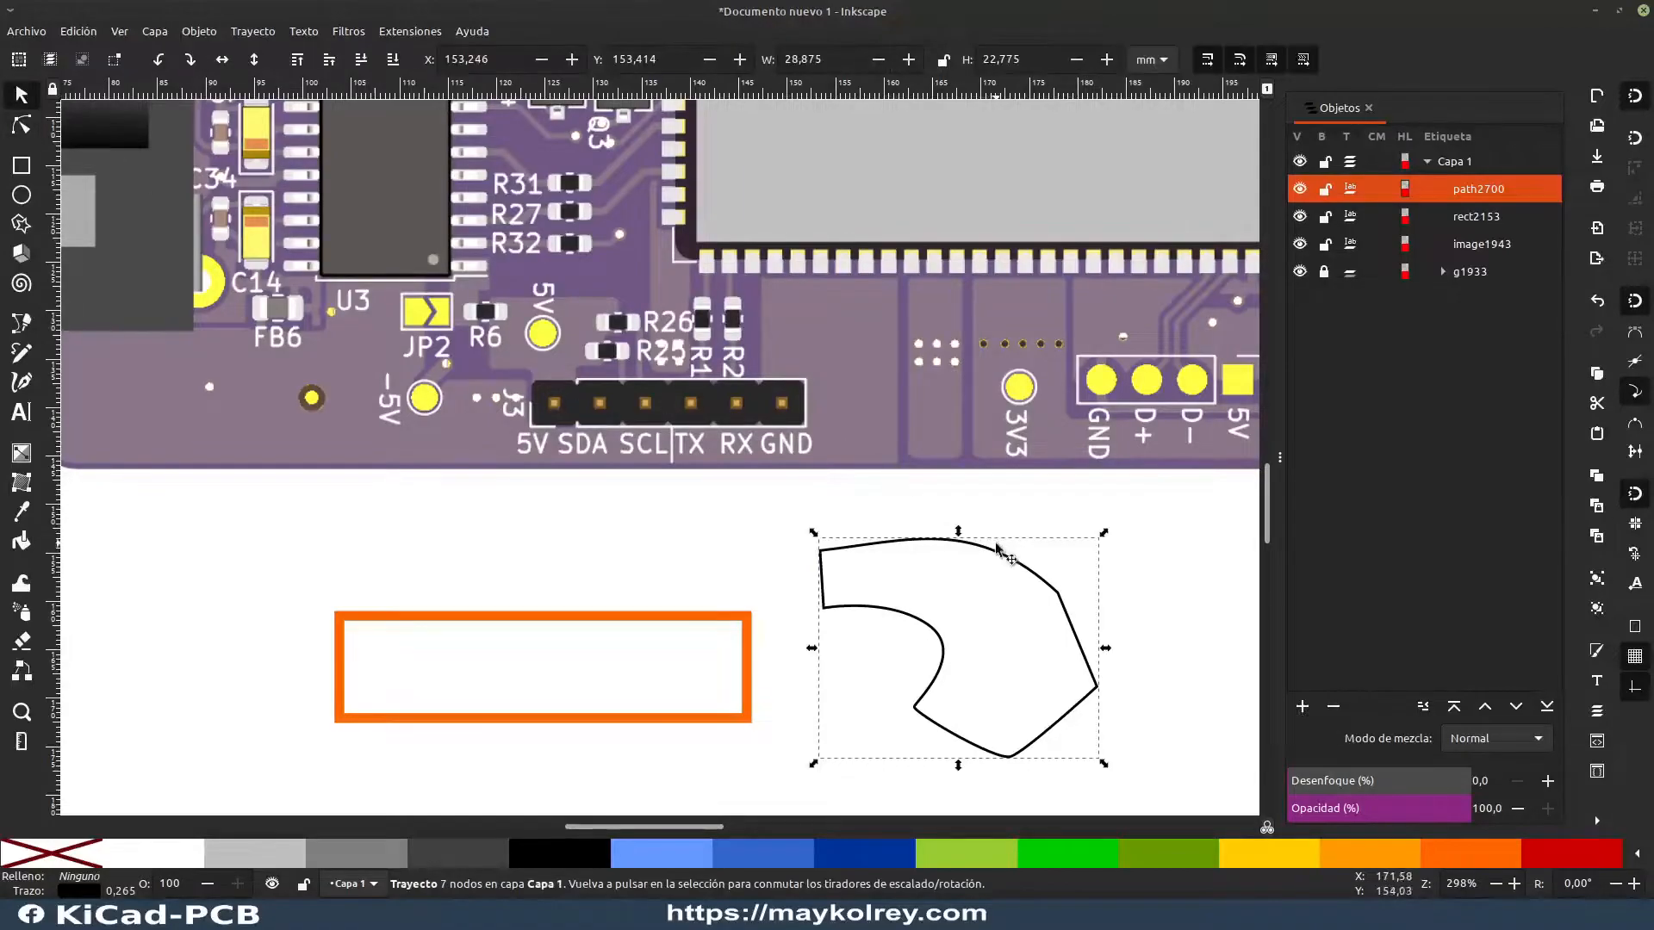
key("Delete")
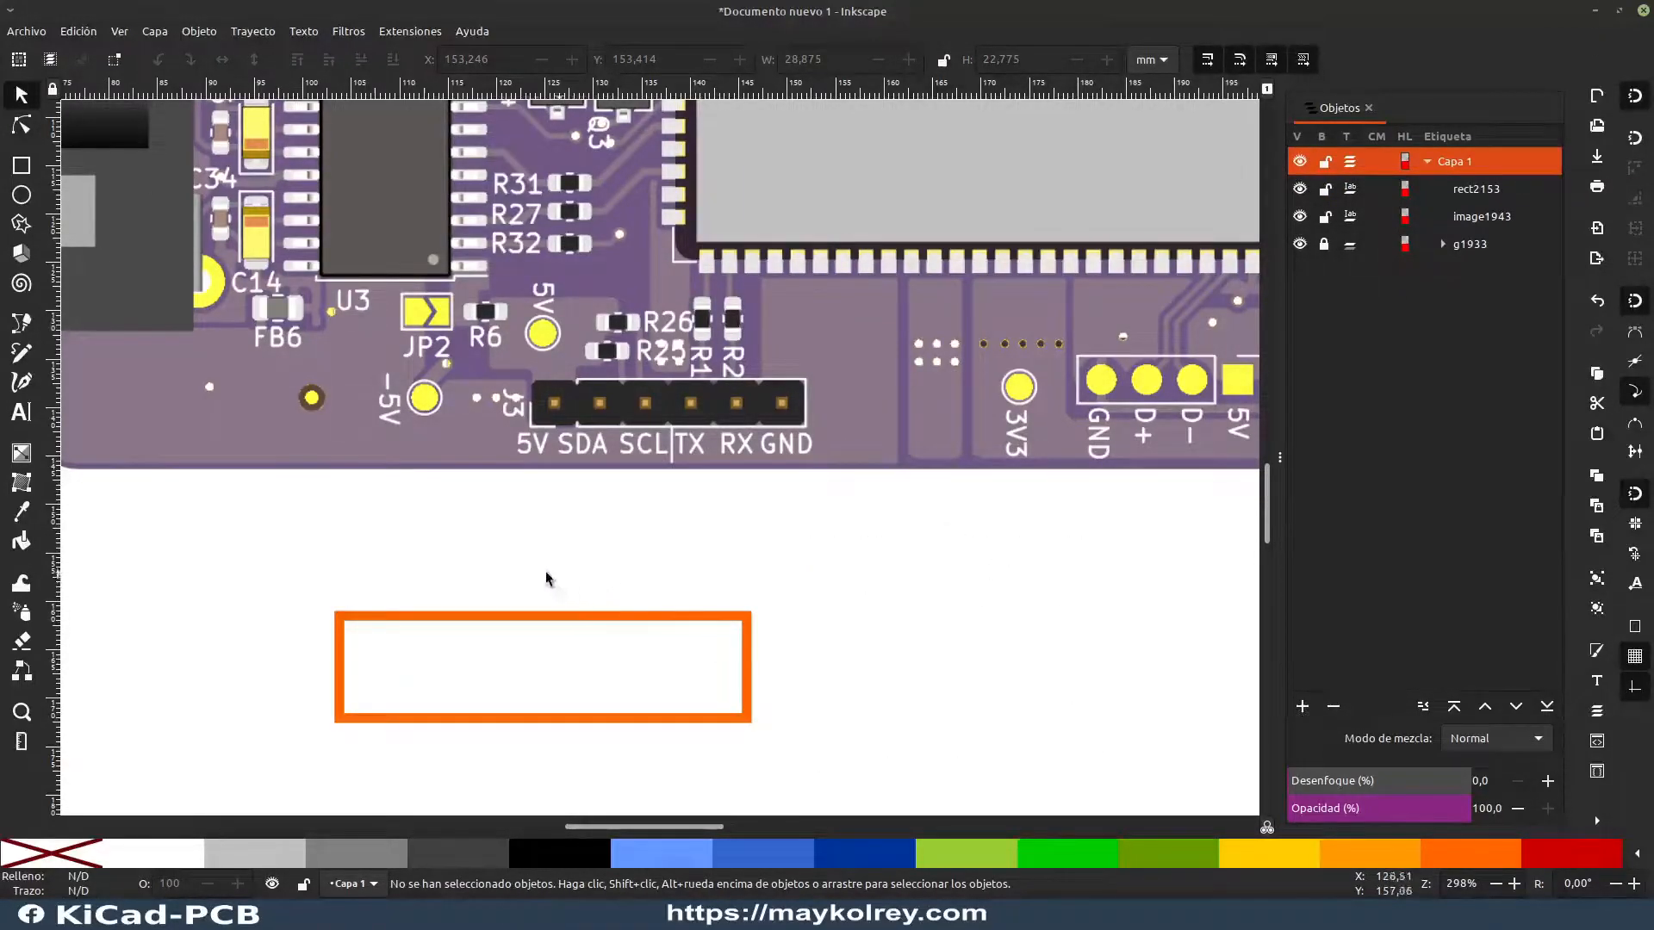
Step: Round the orange rectangle's corners to the maximum radius so both short ends become semicircles
left_click(22, 126)
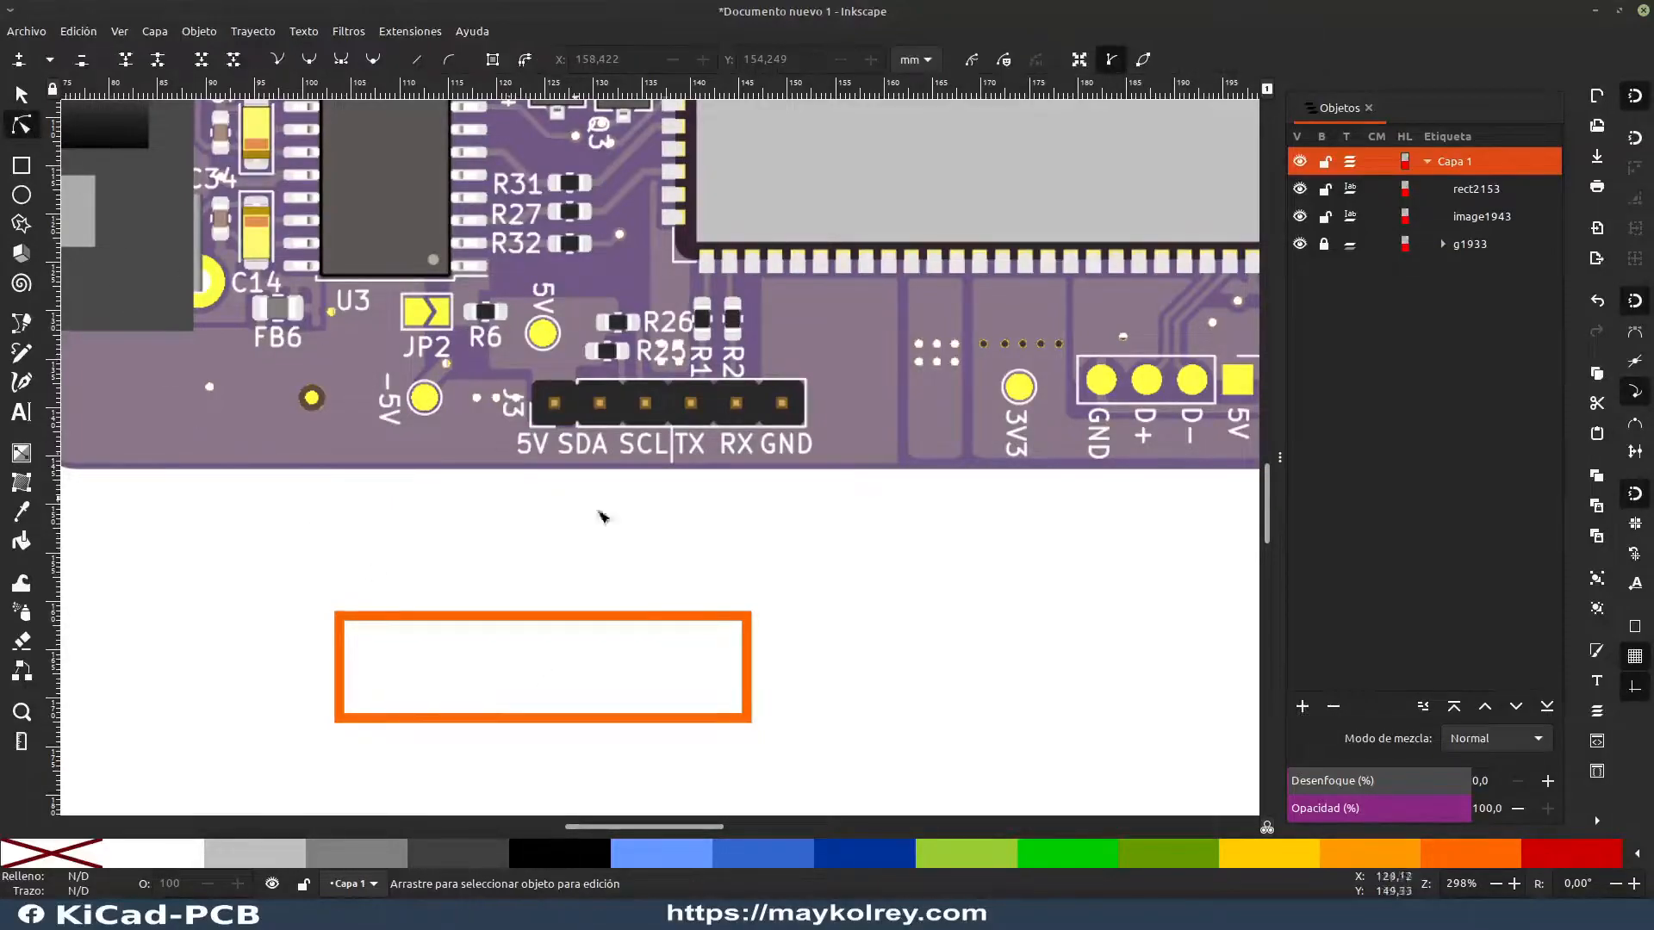
left_click(744, 630)
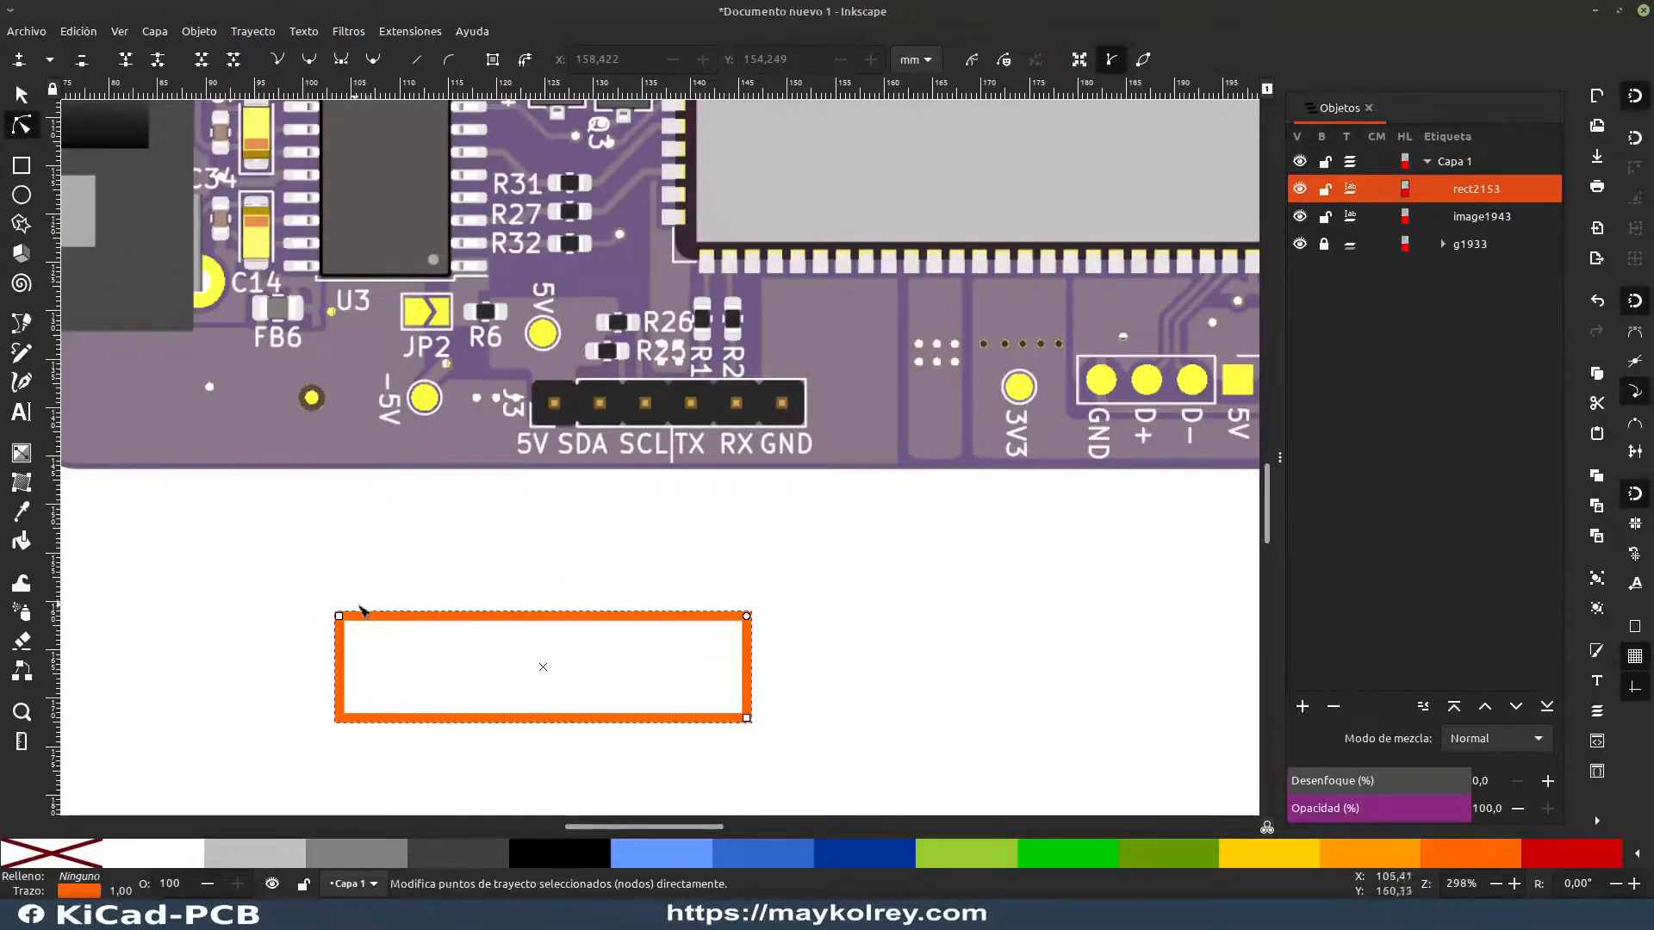
key("s")
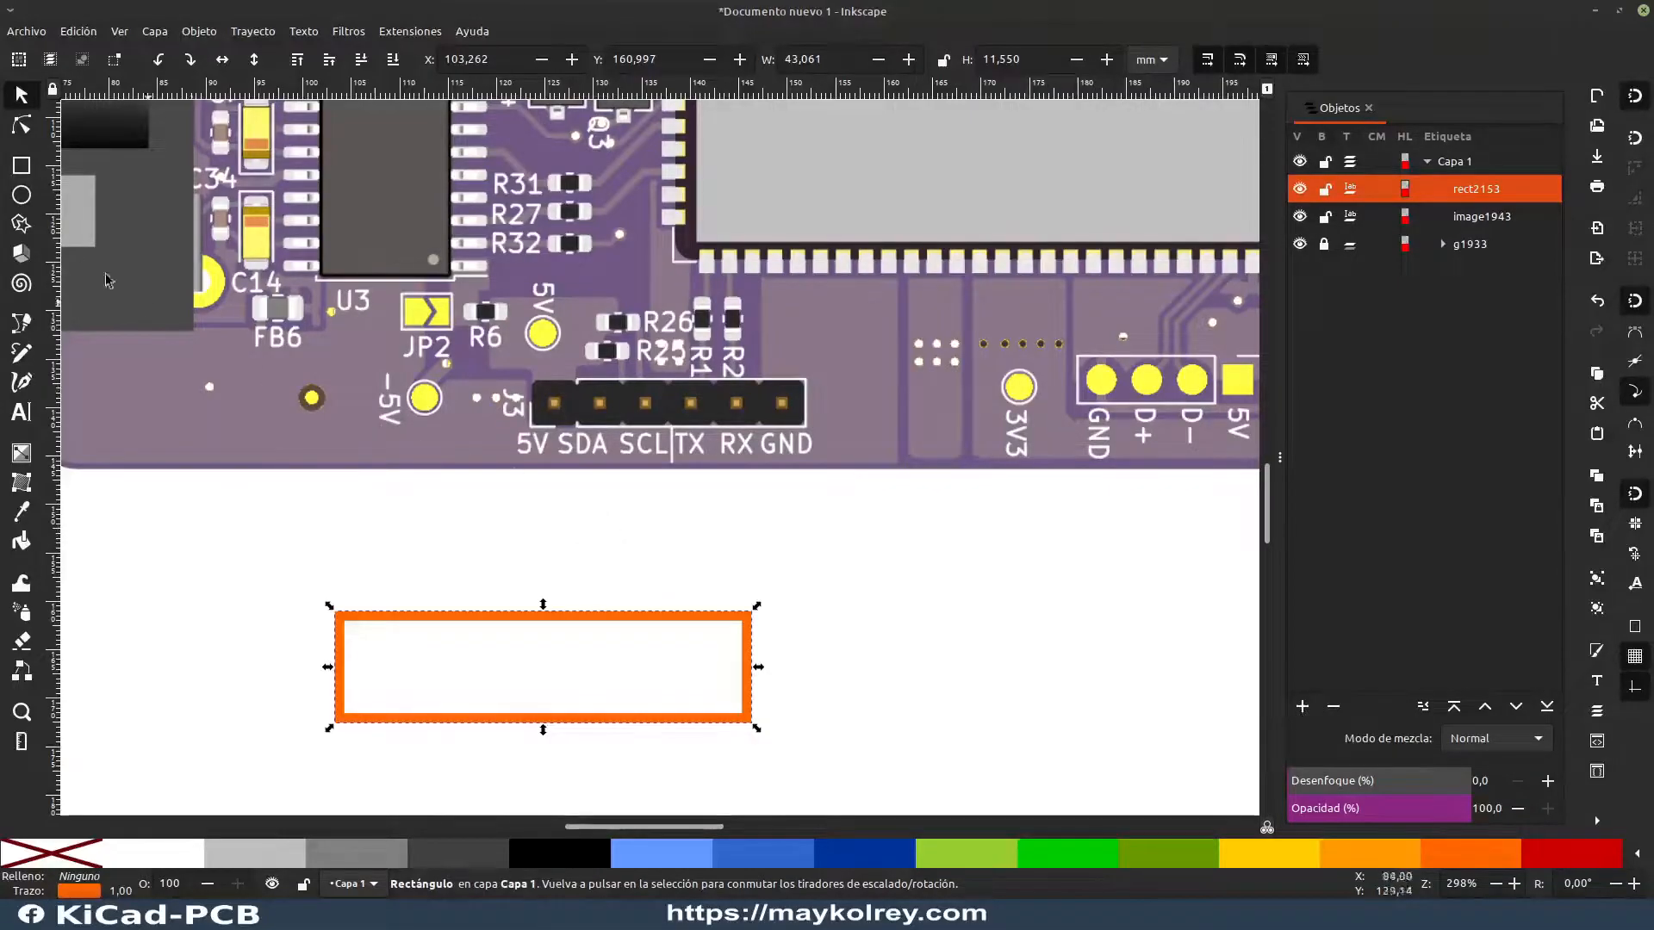
left_click(17, 130)
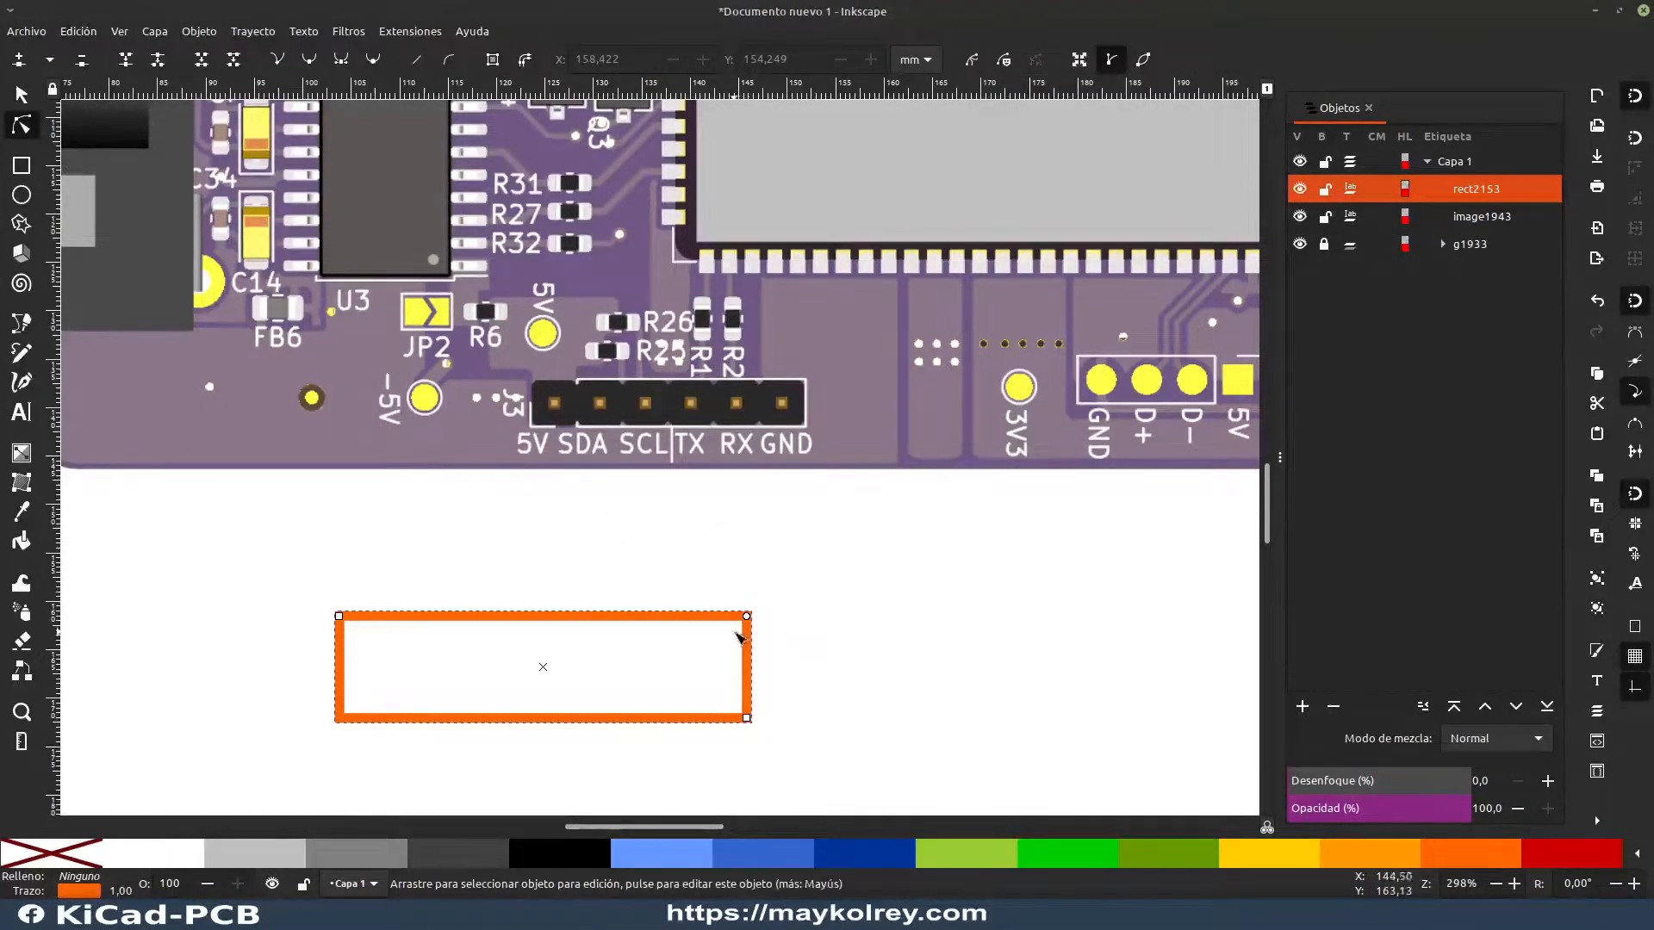
left_click_drag(748, 616, 750, 667)
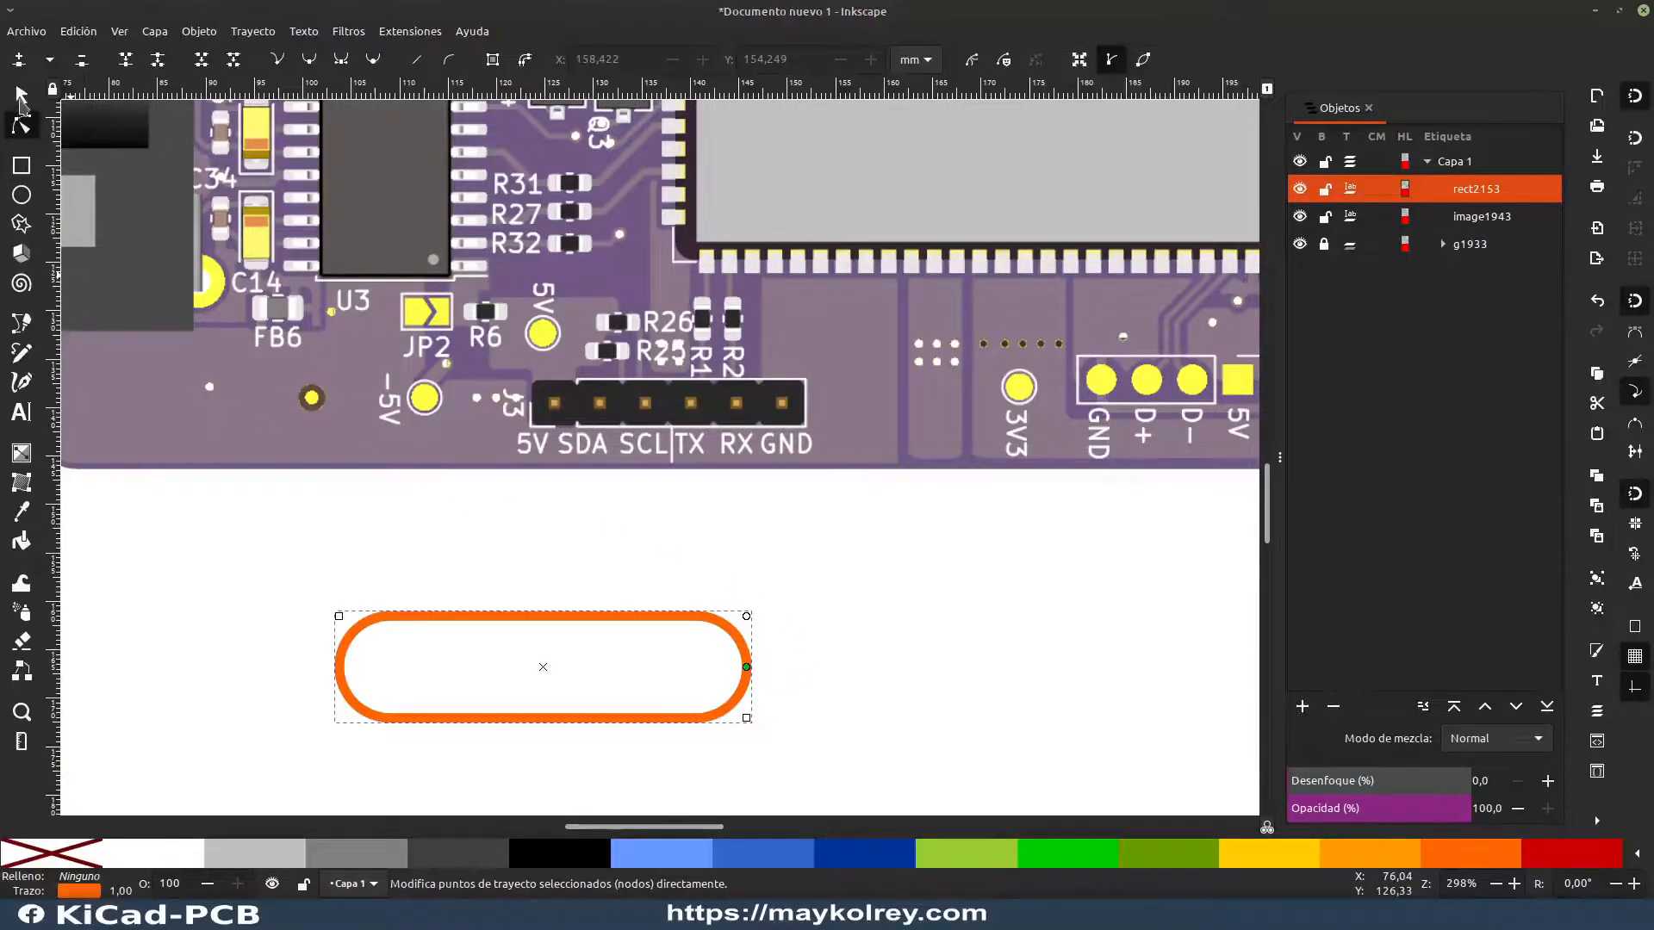
Step: Rotate the rounded rectangle 90° counter-clockwise and turn it back 90° clockwise
left_click(22, 99)
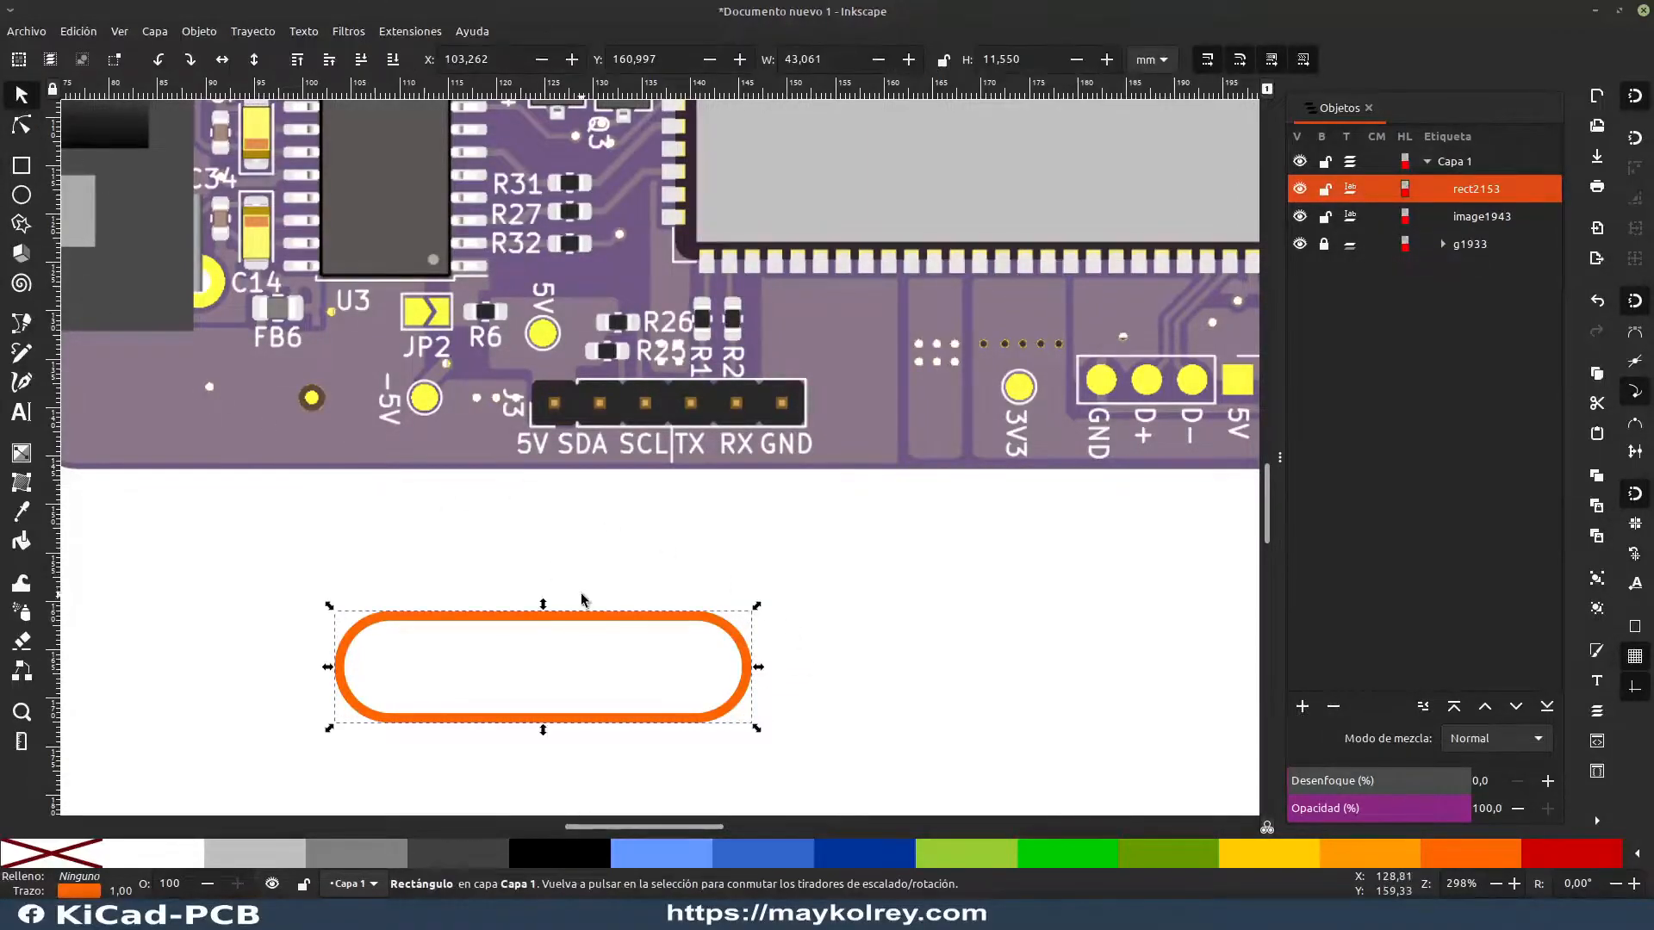
left_click(157, 58)
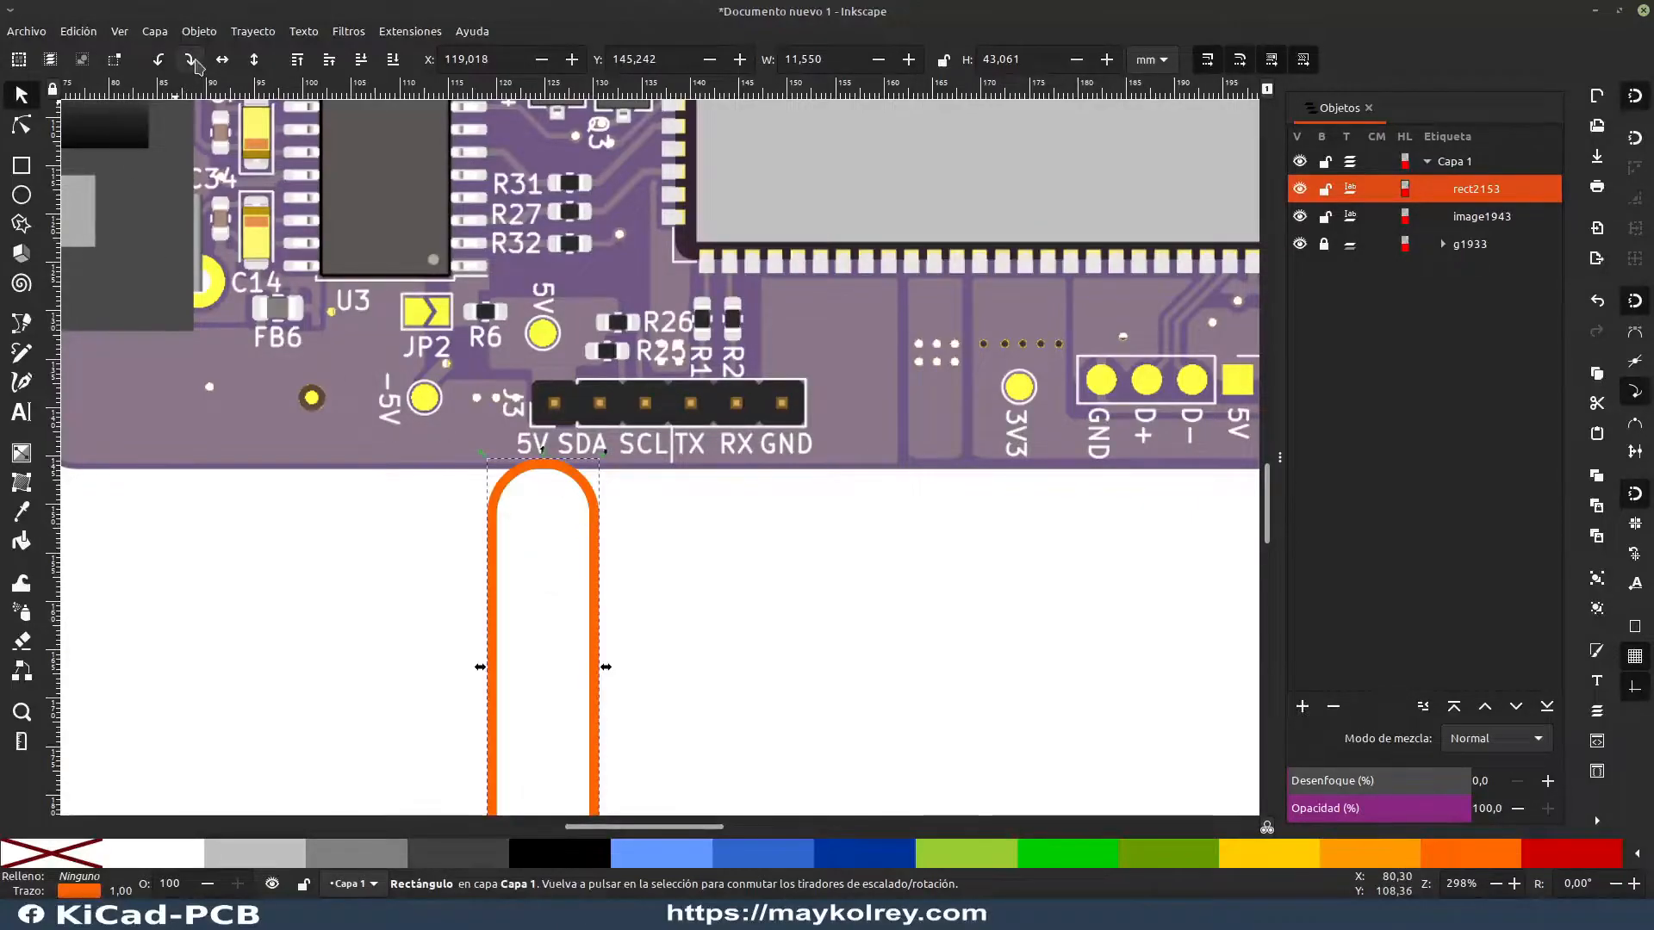
left_click(189, 58)
Step: Move the rounded rectangle to about X 110.3, Y 160.7 mm and deselect it
left_click(928, 640)
left_click_drag(642, 617, 710, 615)
left_click(952, 684)
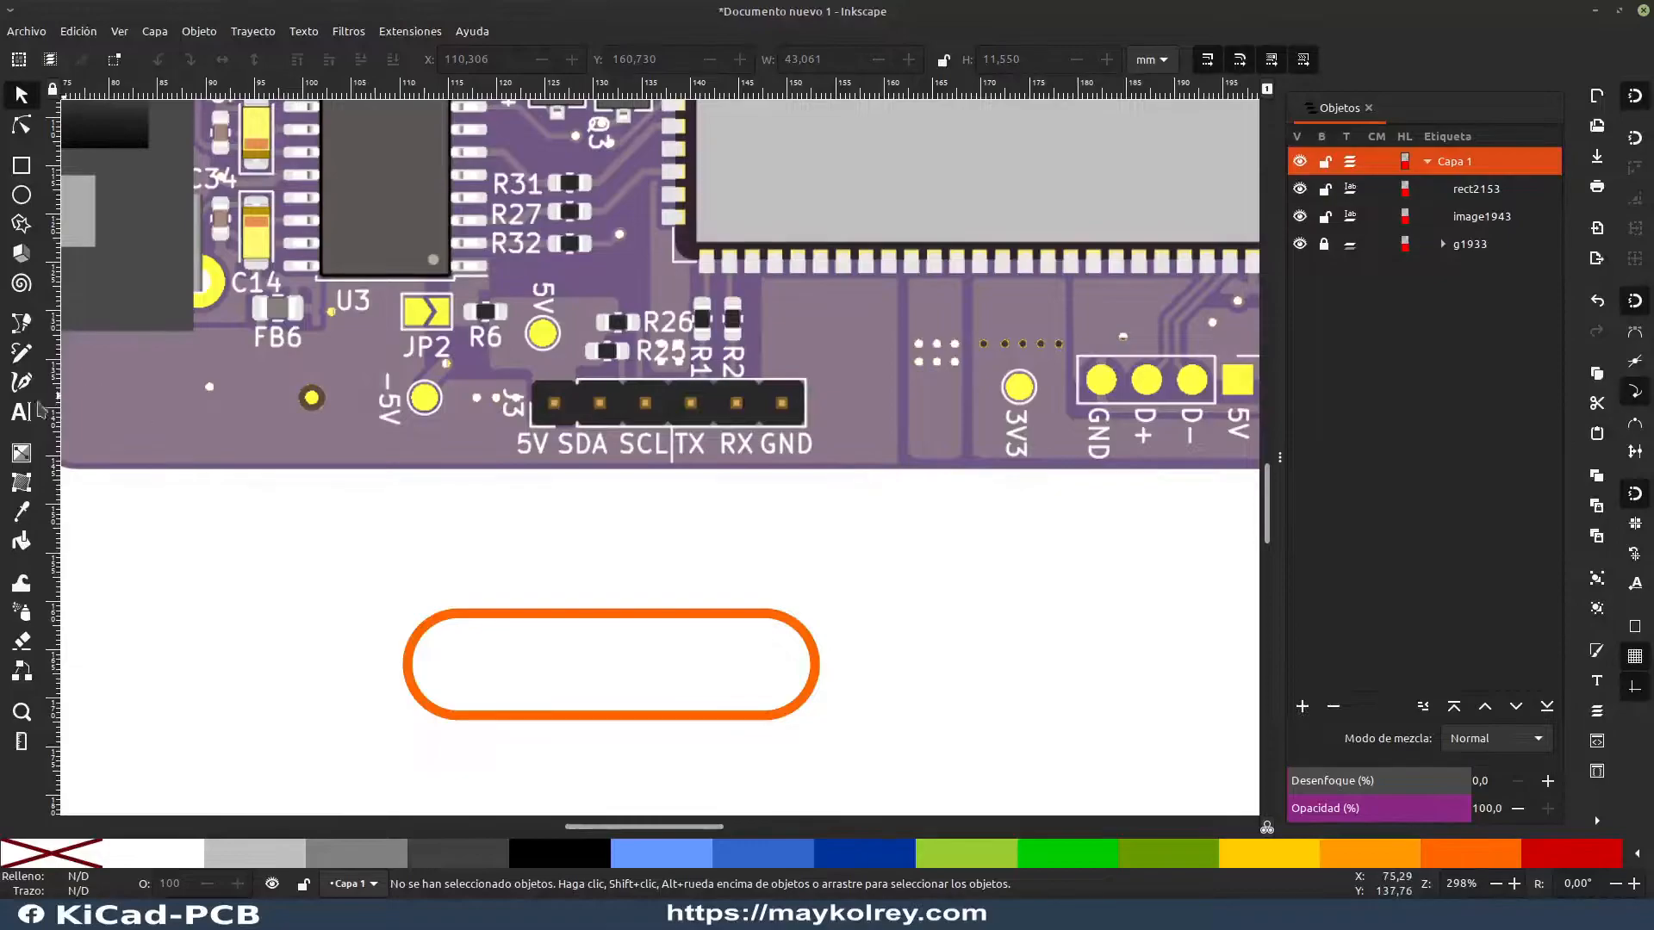
Step: Add a 30 pt sans-serif text reading 5V and place it inside the rounded rectangle at about X 125.8, Y 162.8 mm
left_click(21, 412)
left_click(535, 667)
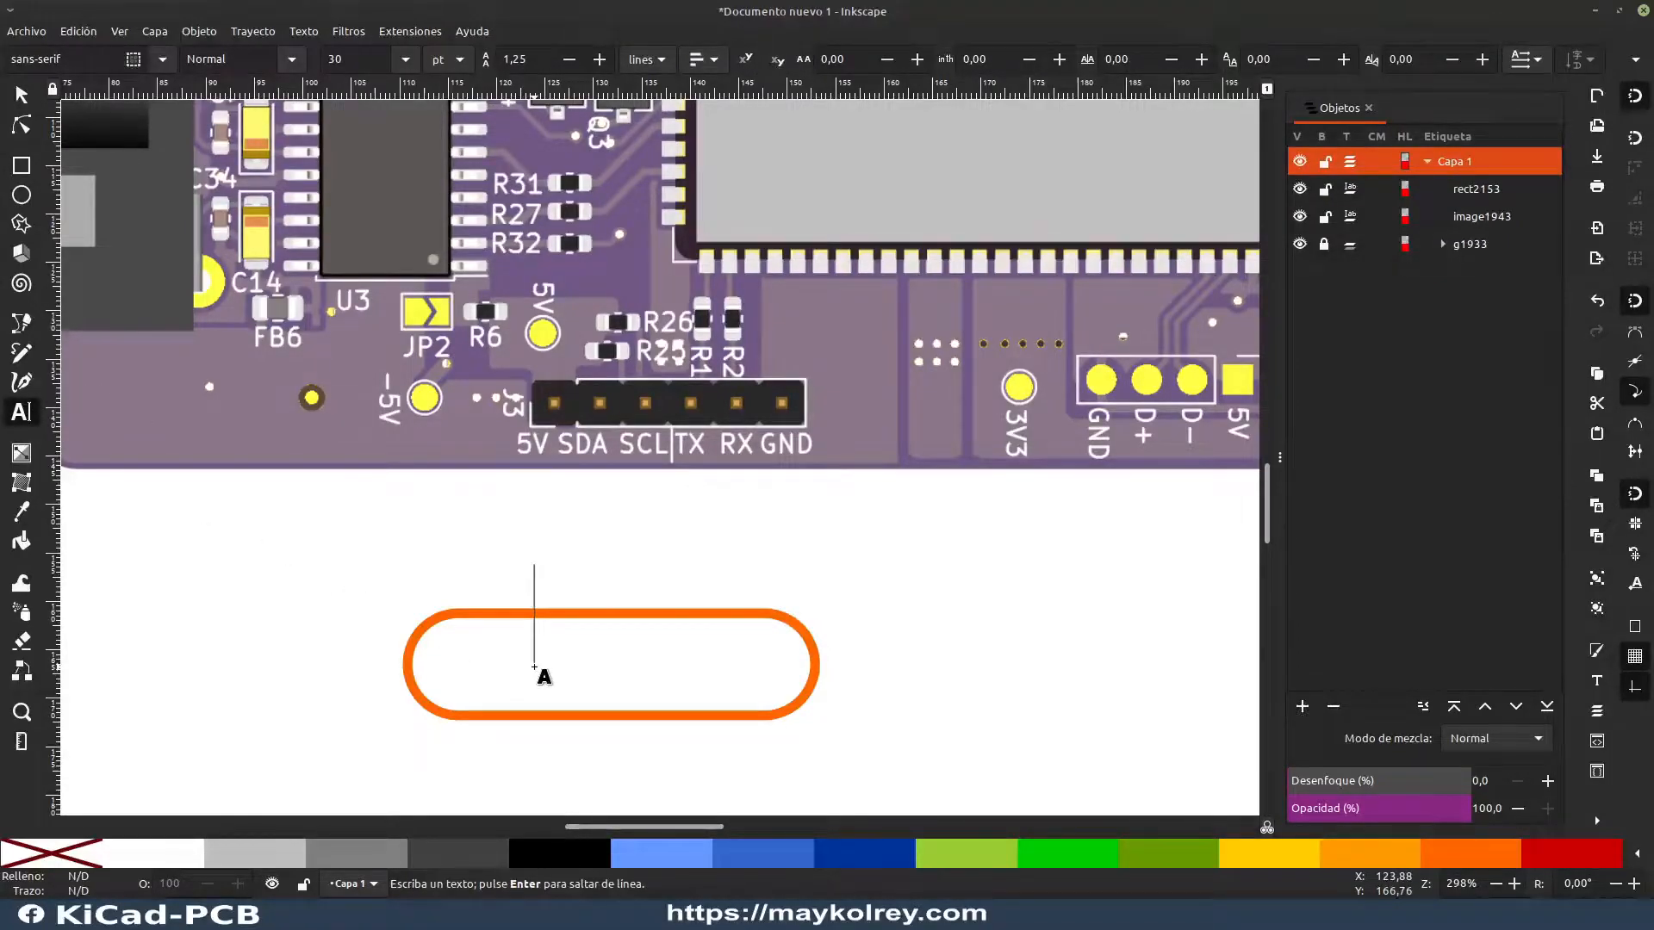
type("5V")
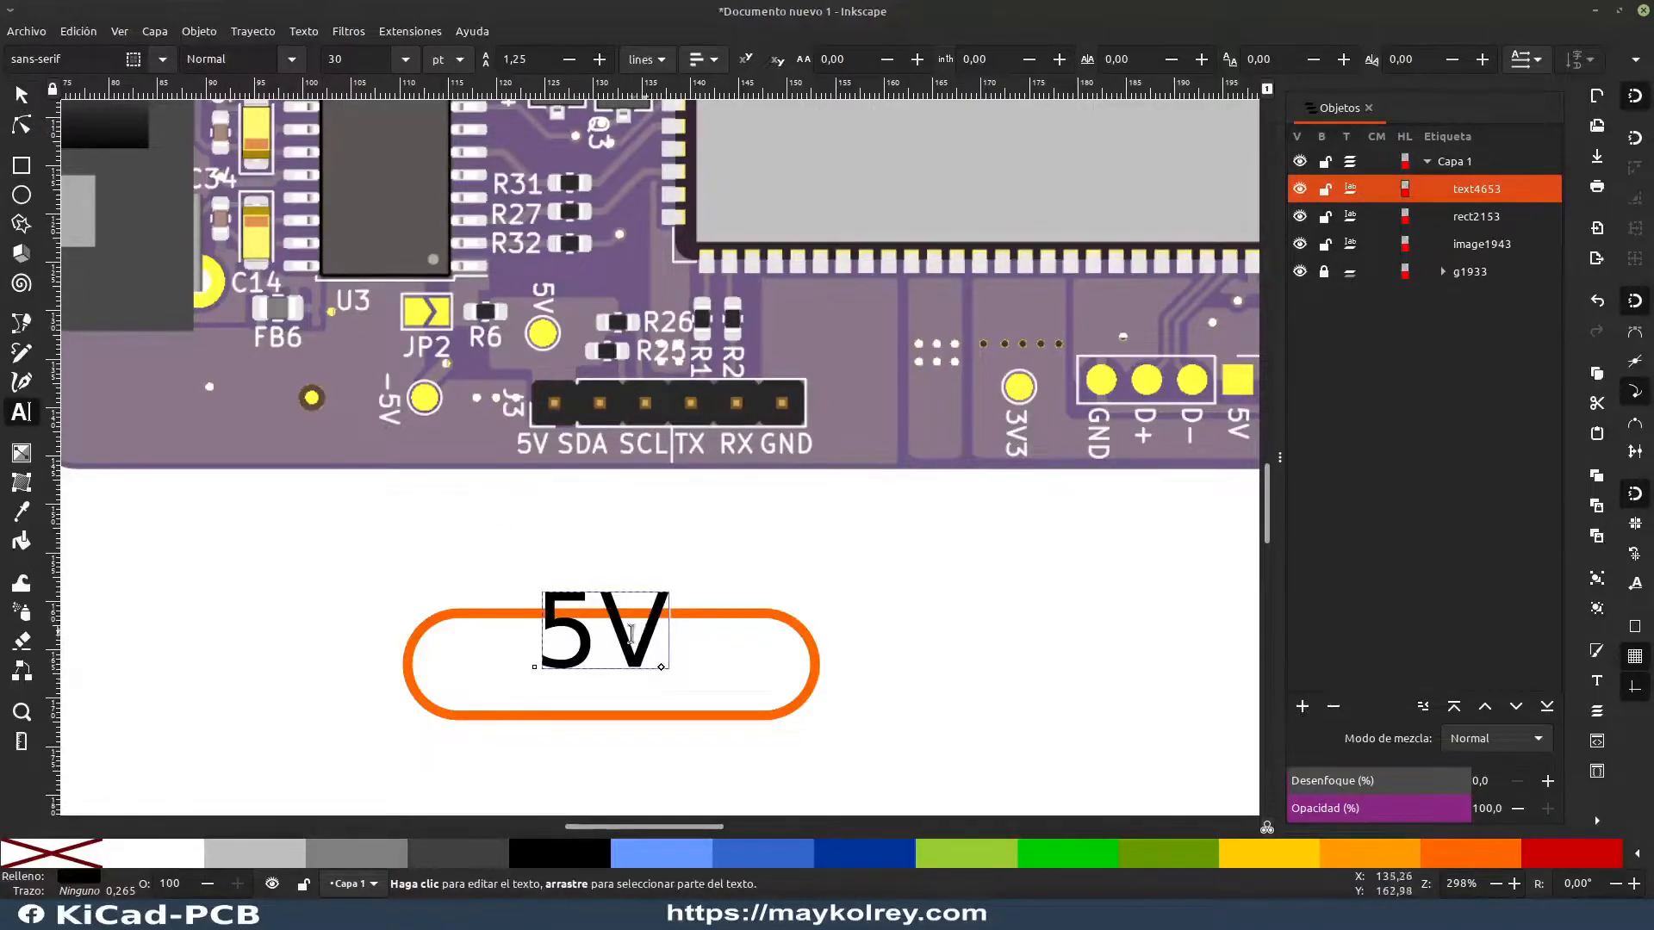
key("Escape")
key("s")
left_click_drag(622, 640, 629, 670)
left_click(1017, 735)
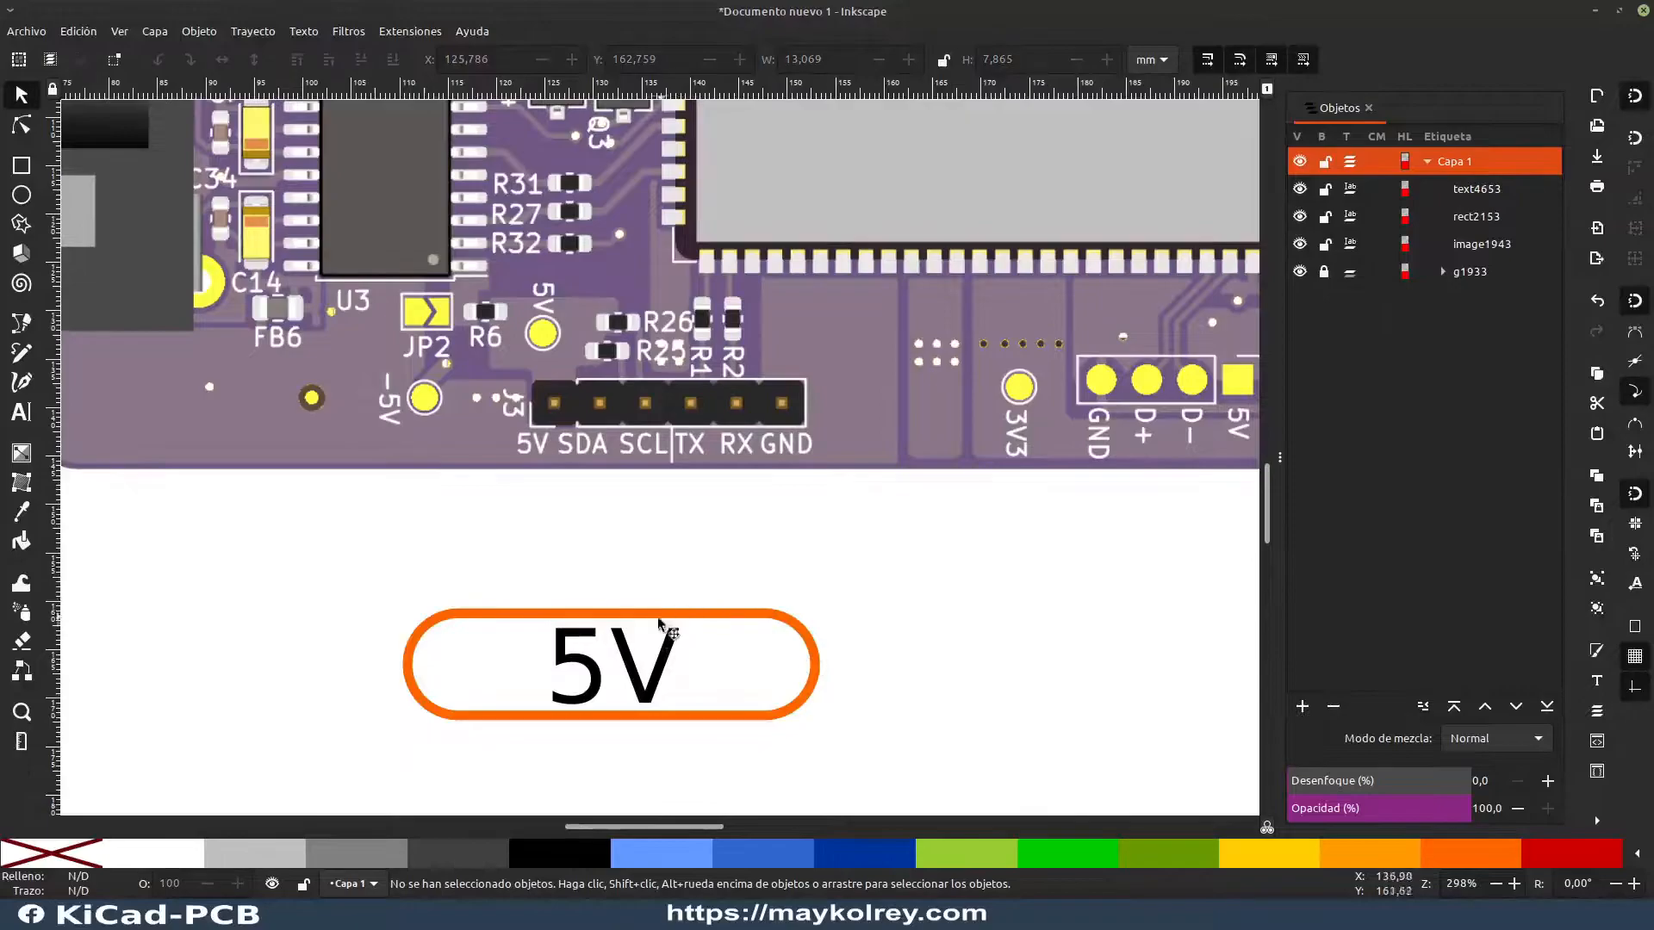
left_click(632, 661)
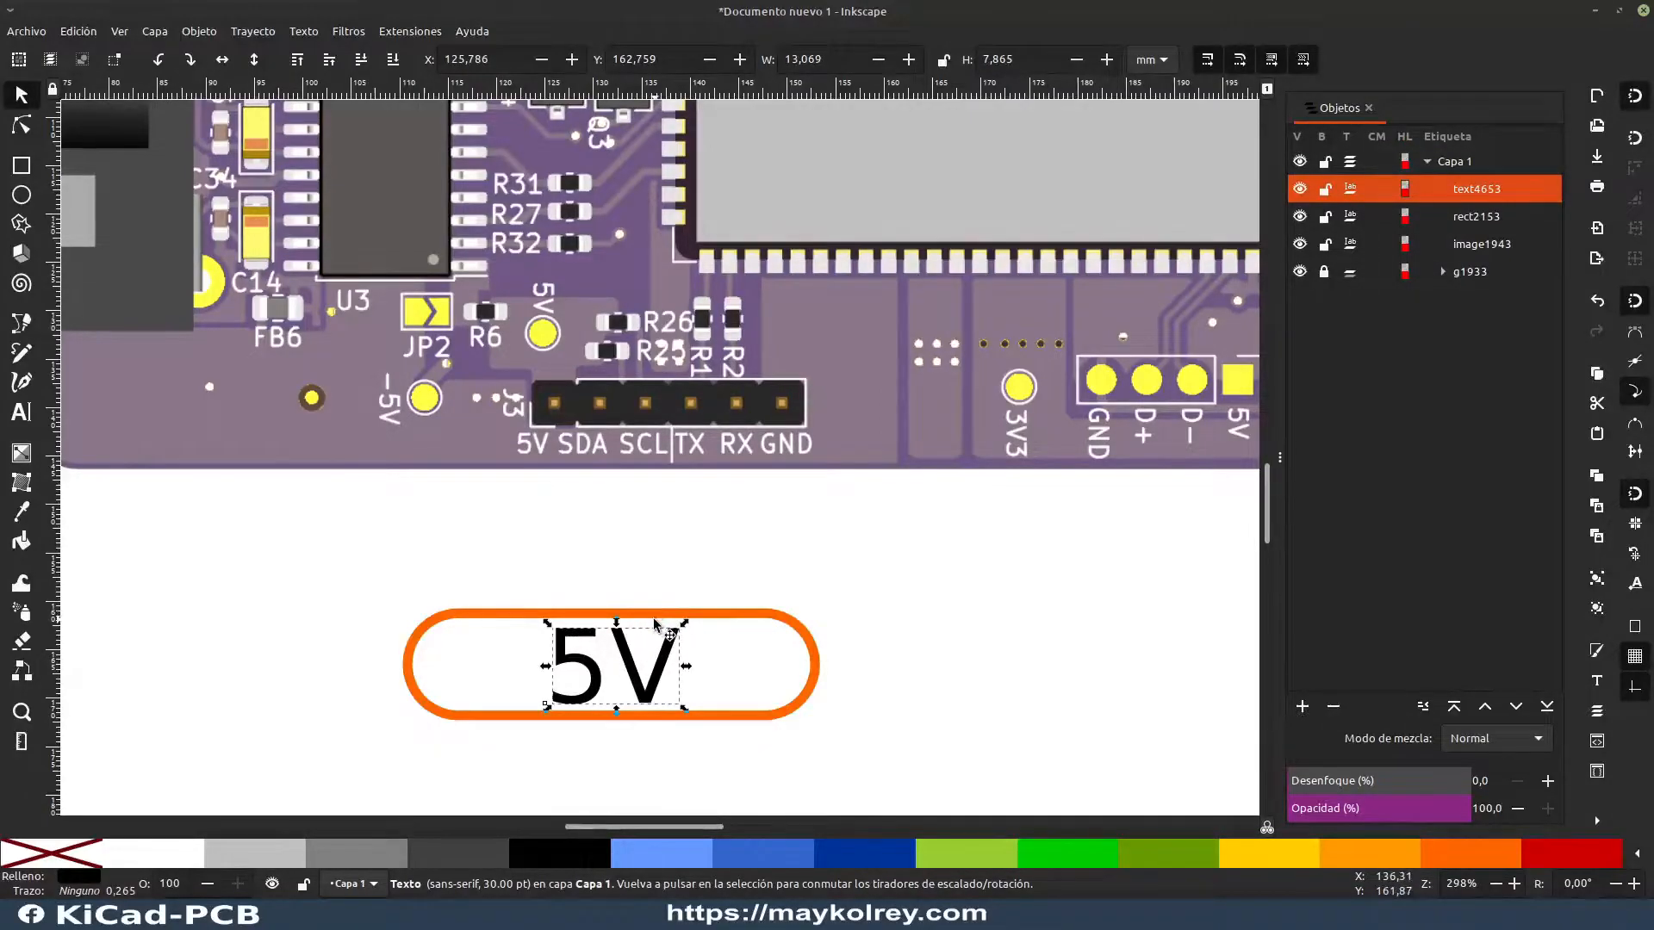
Step: Move the rounded orange rectangle off the 5V text, next to the reference pinout, to about X 54.9, Y 160.0 mm
left_click(907, 624)
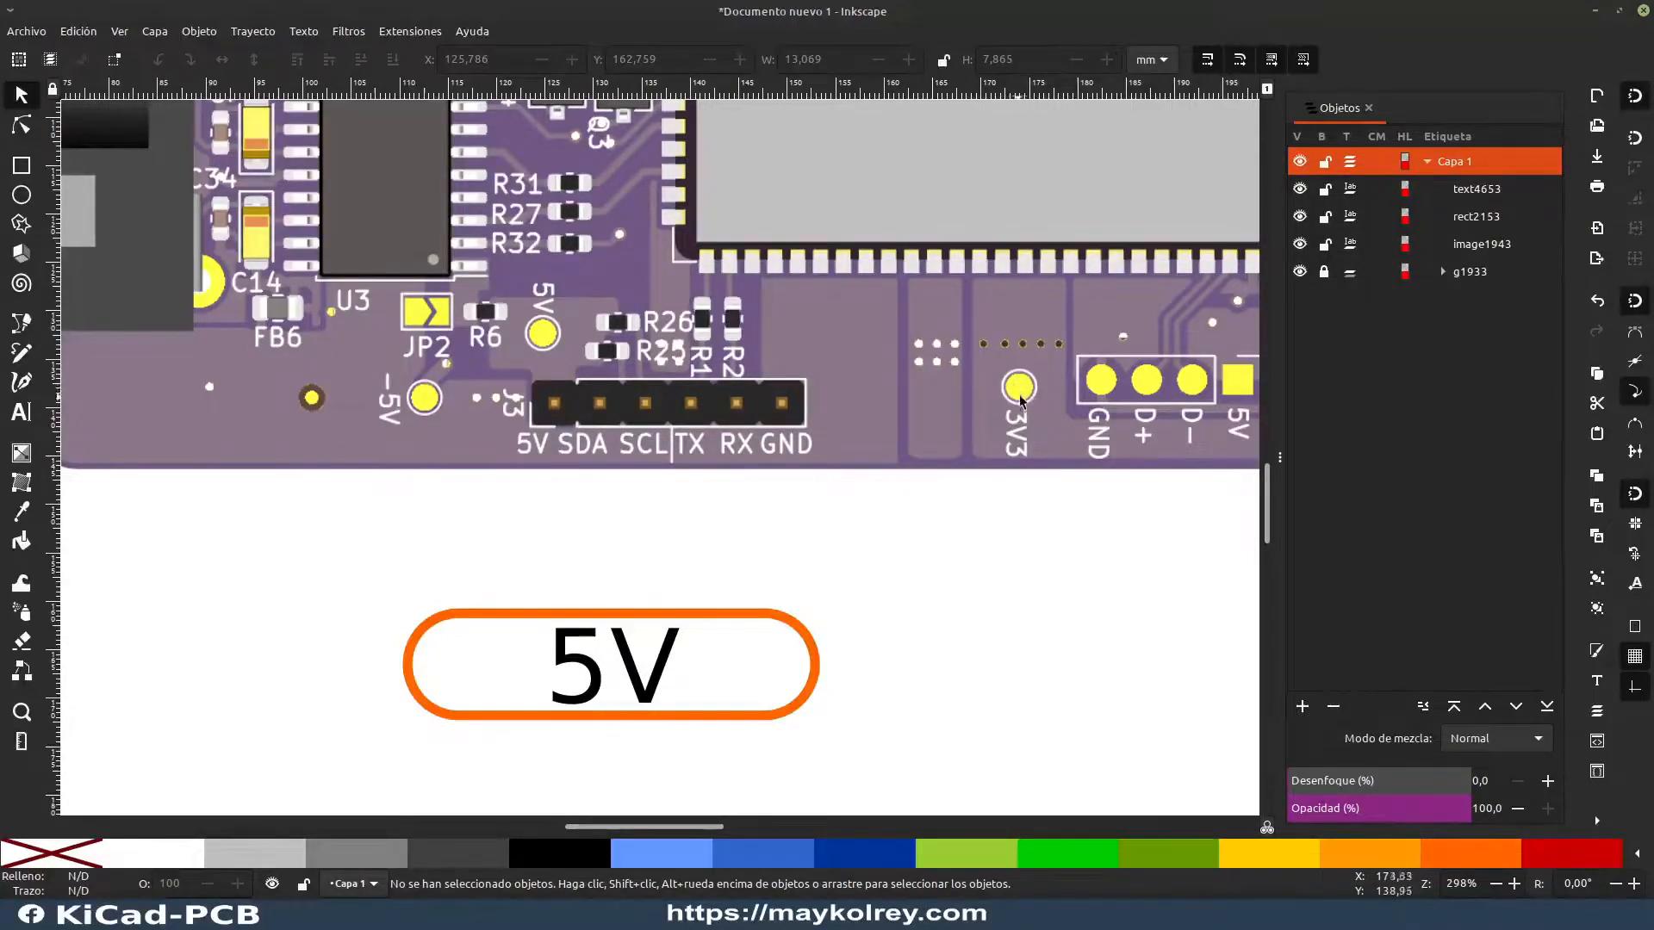
left_click(674, 679)
scroll(659, 679, "down", 1)
left_click_drag(426, 644, 793, 543)
left_click_drag(258, 483, 367, 549)
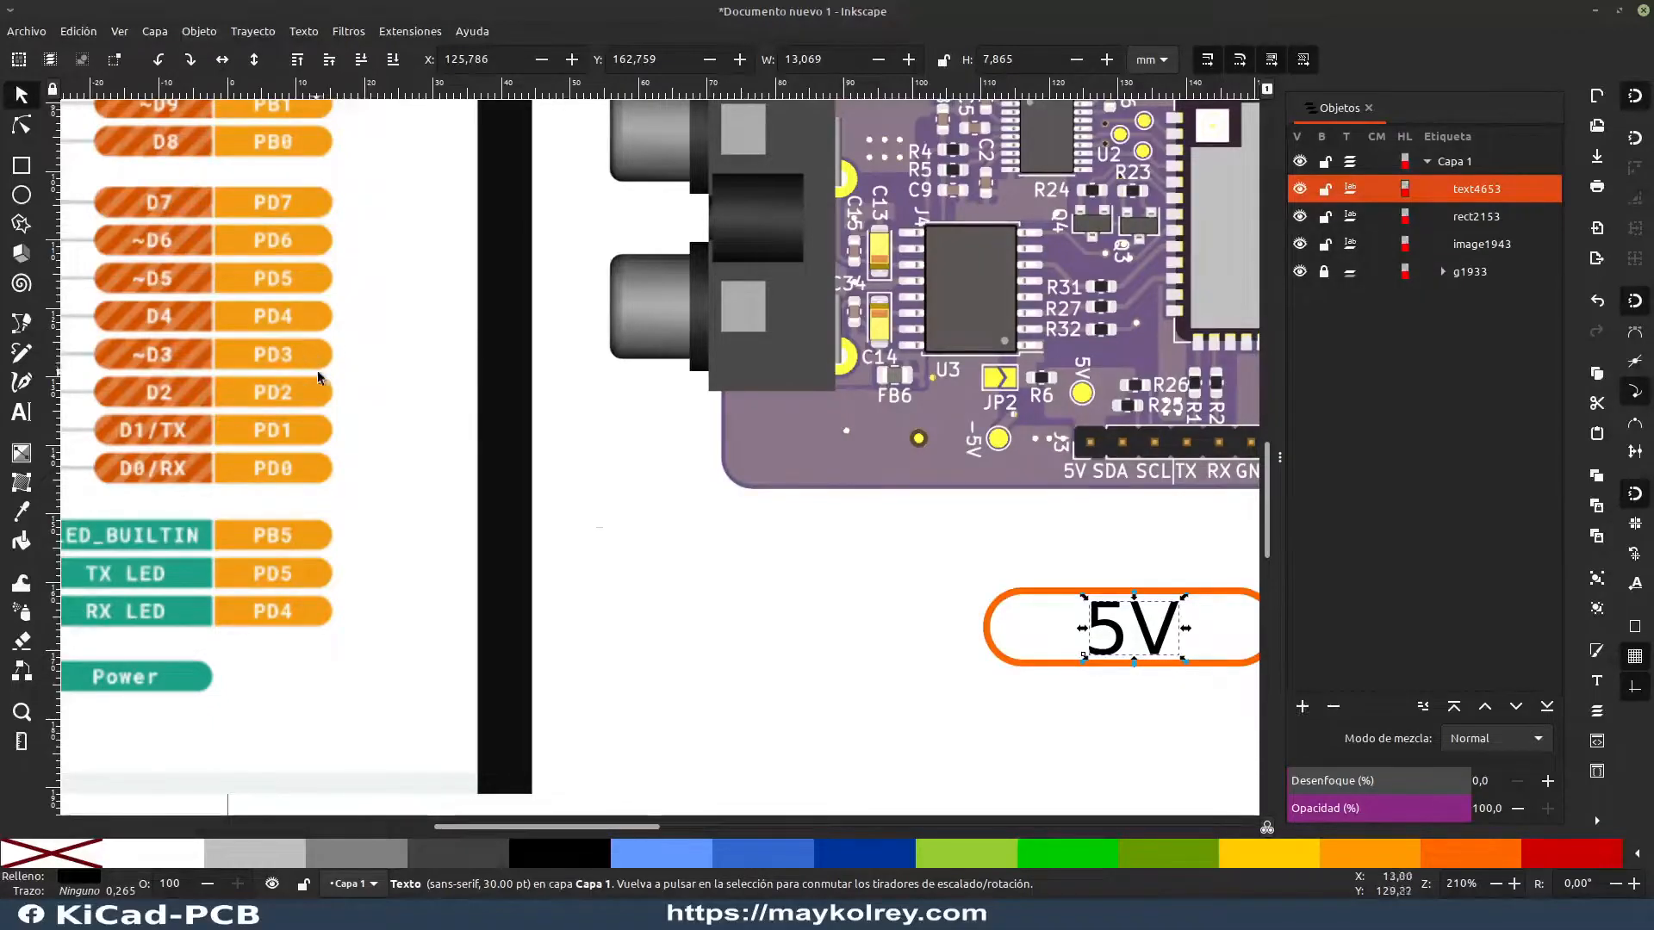
left_click(1031, 596)
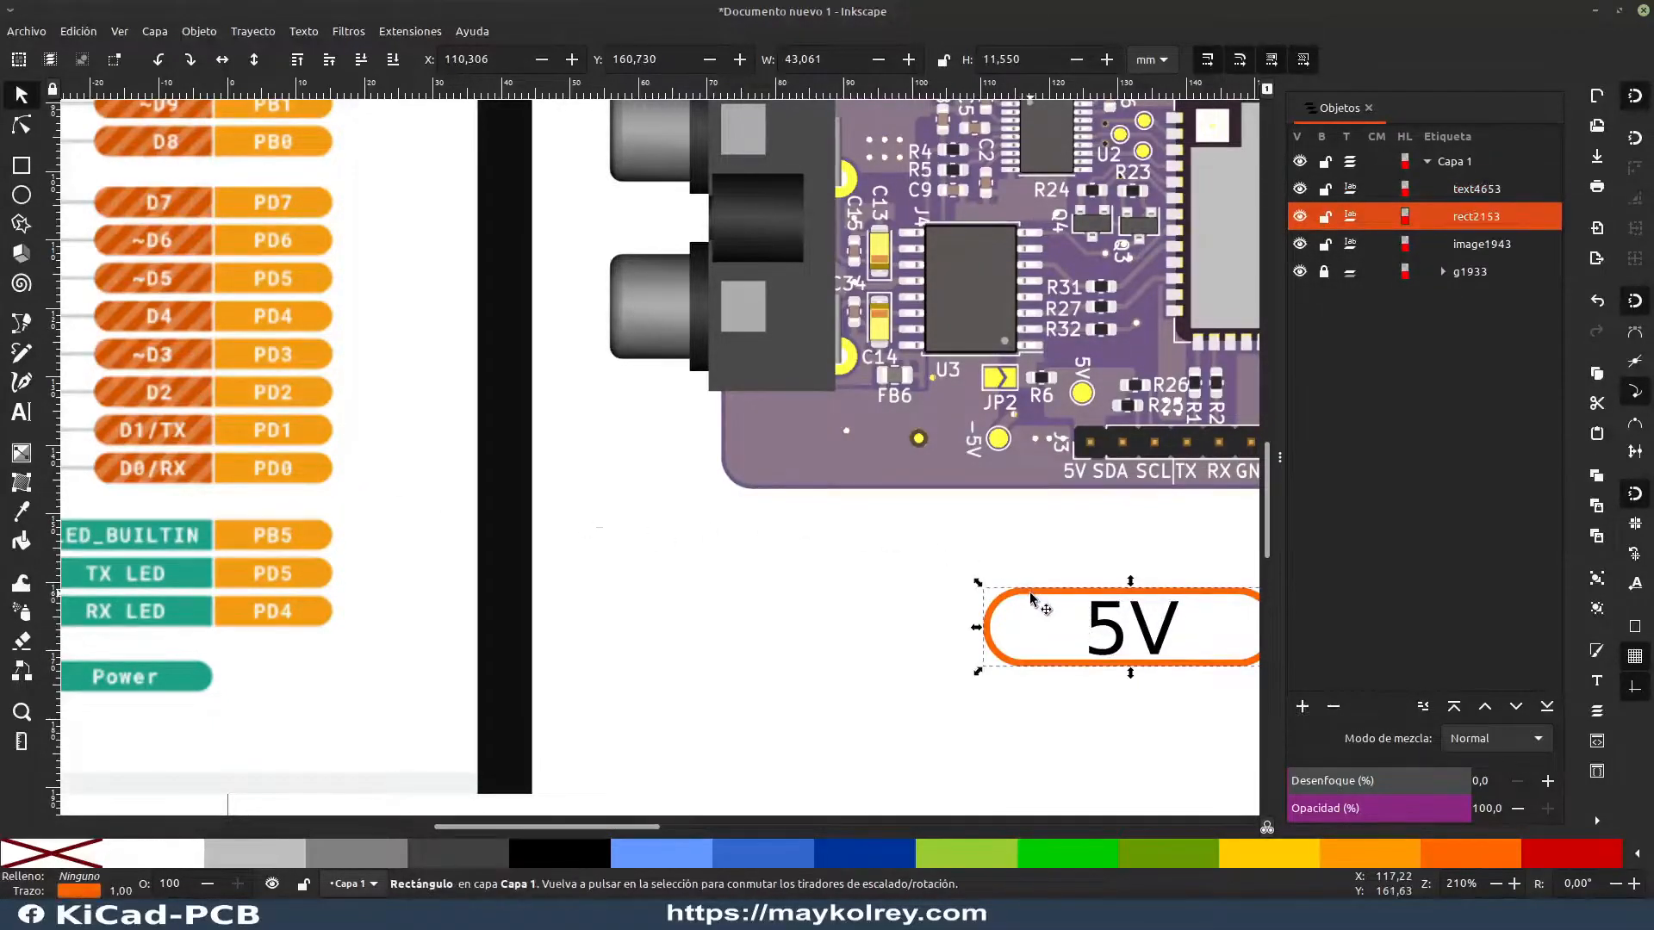
left_click(1044, 595)
left_click_drag(1044, 594, 660, 589)
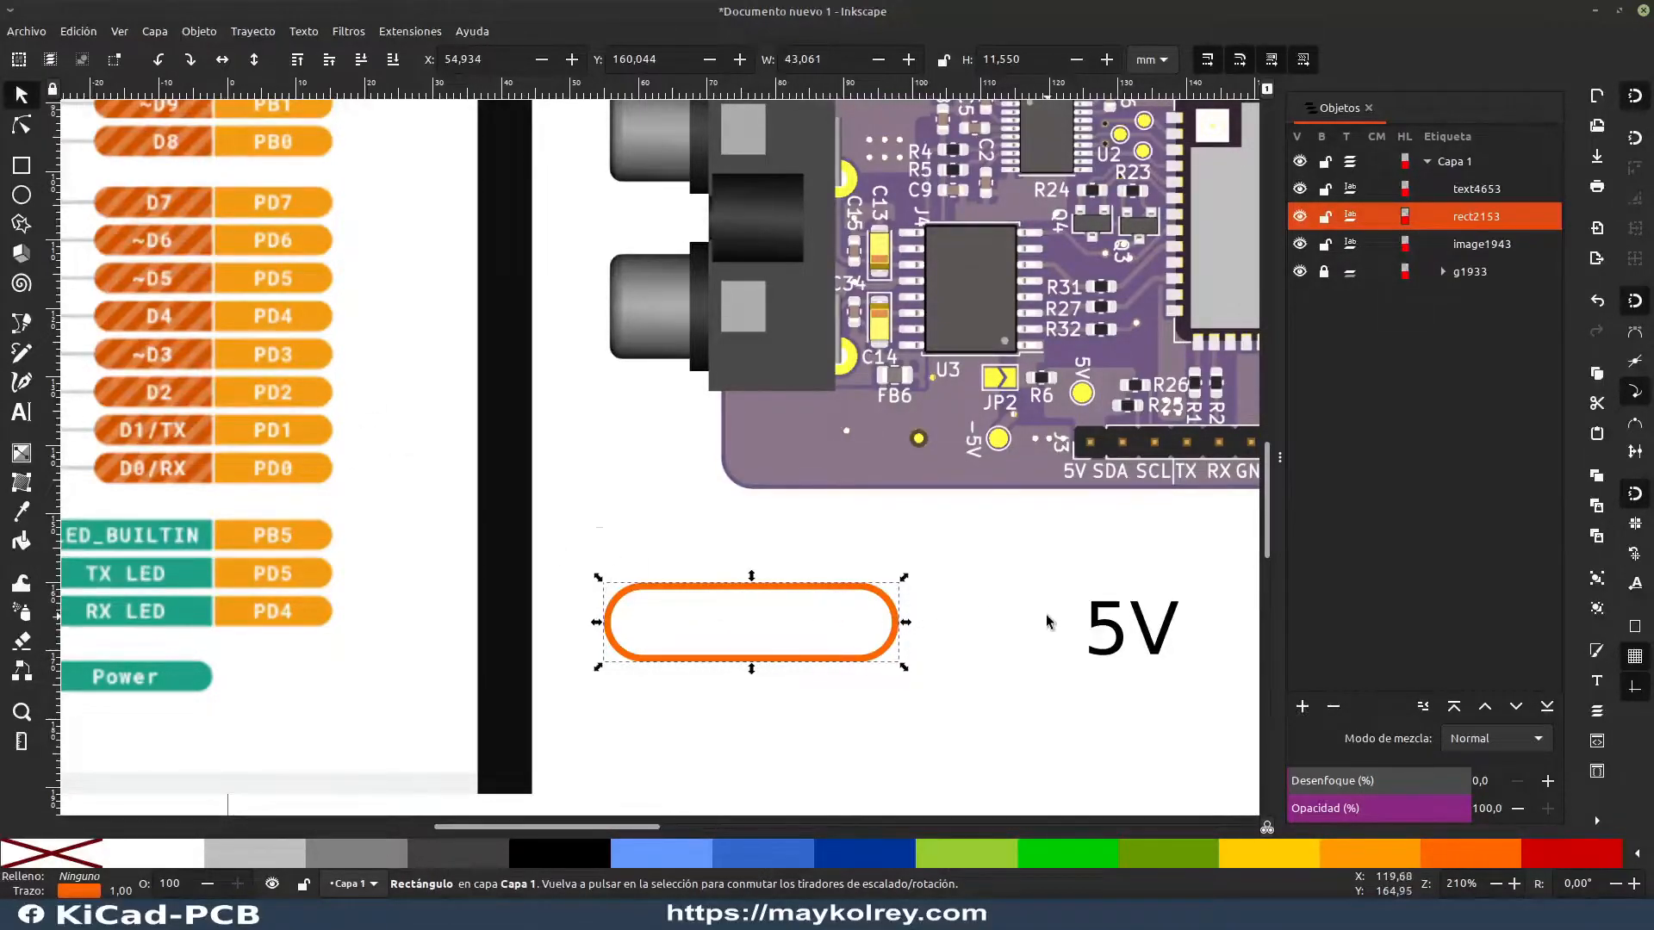
Step: Fill the rounded rectangle with the orange #f39c12 sampled from the reference diagram's pin labels
left_click(978, 628)
left_click(851, 589)
key("d")
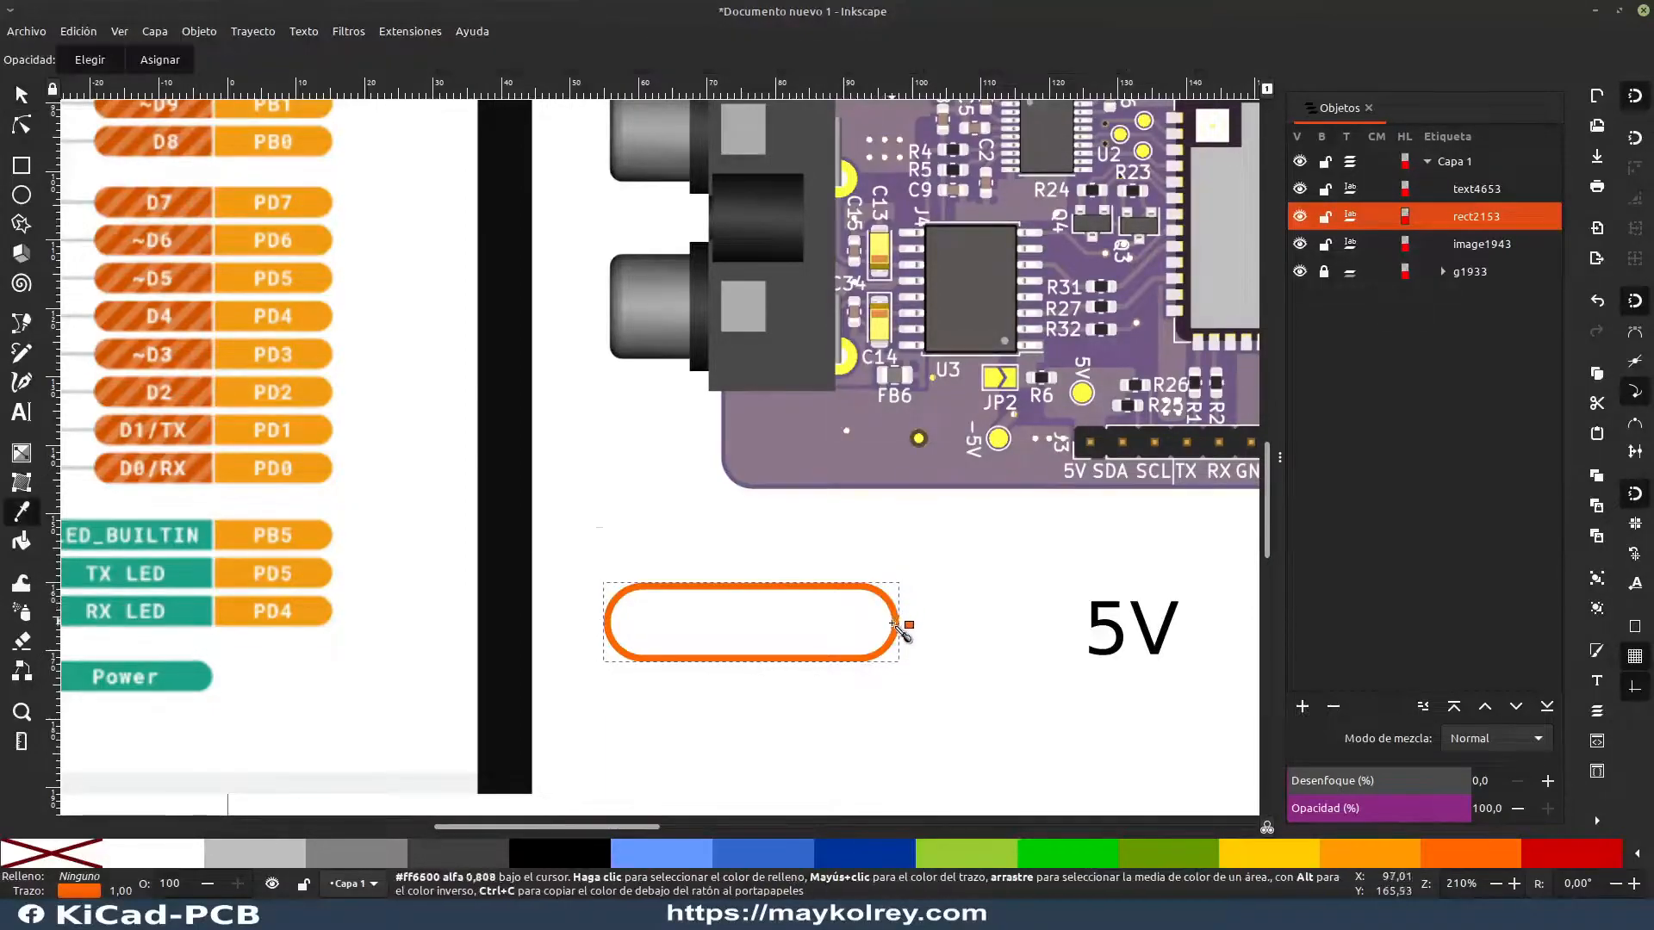
left_click(323, 396)
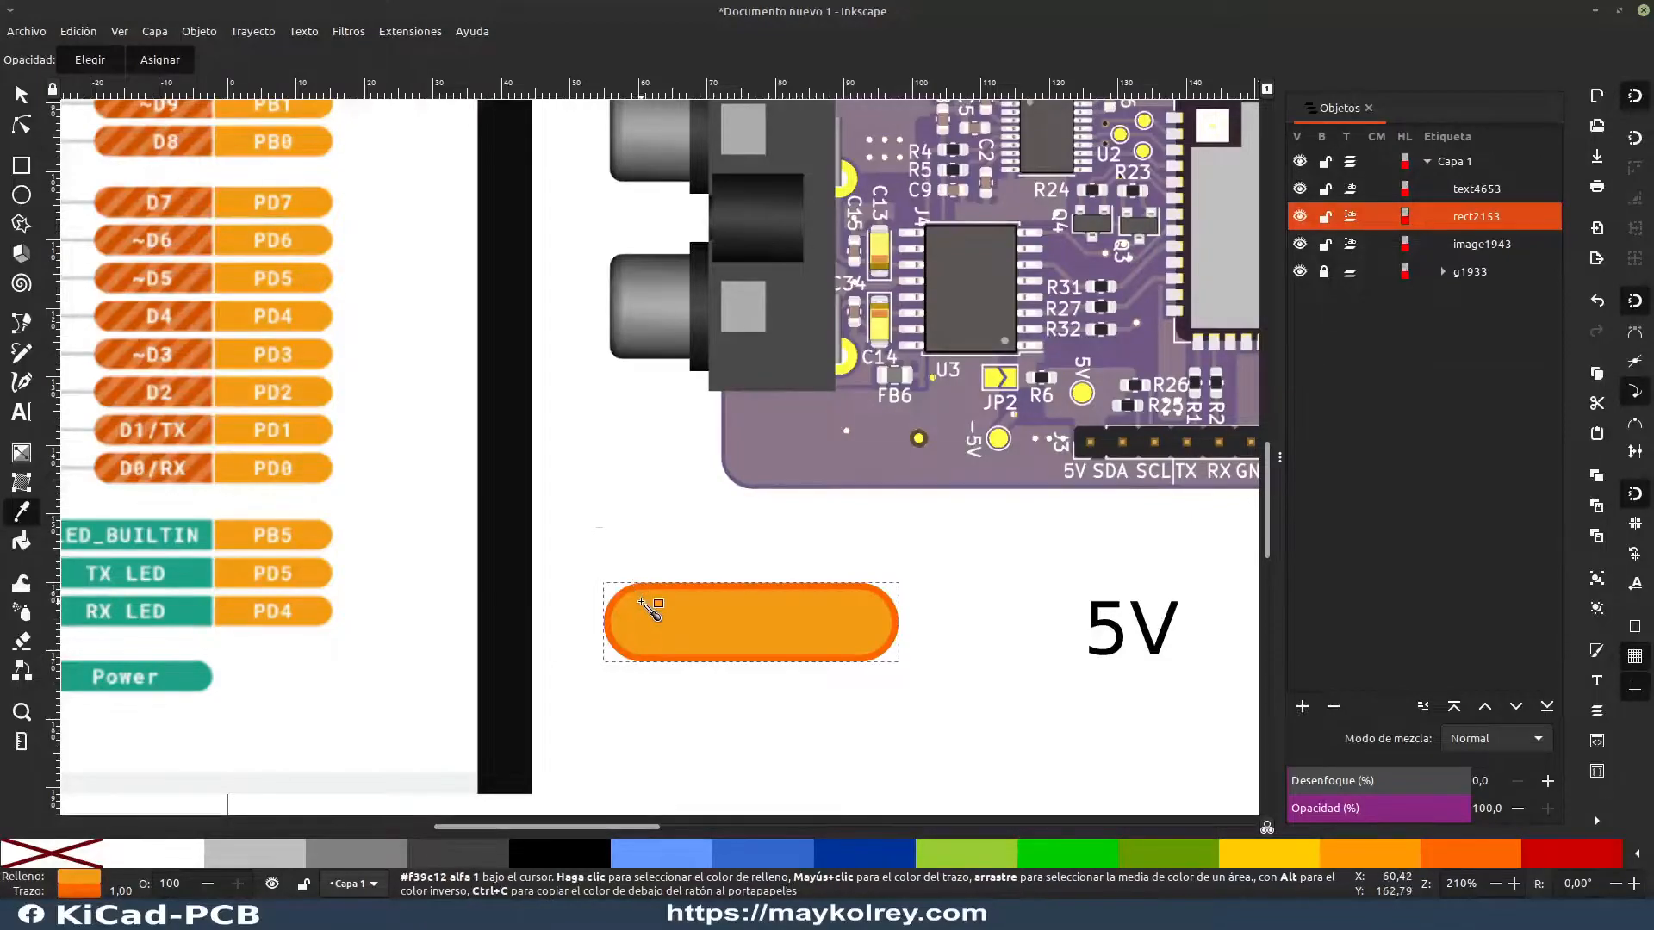
key("s")
key("Escape")
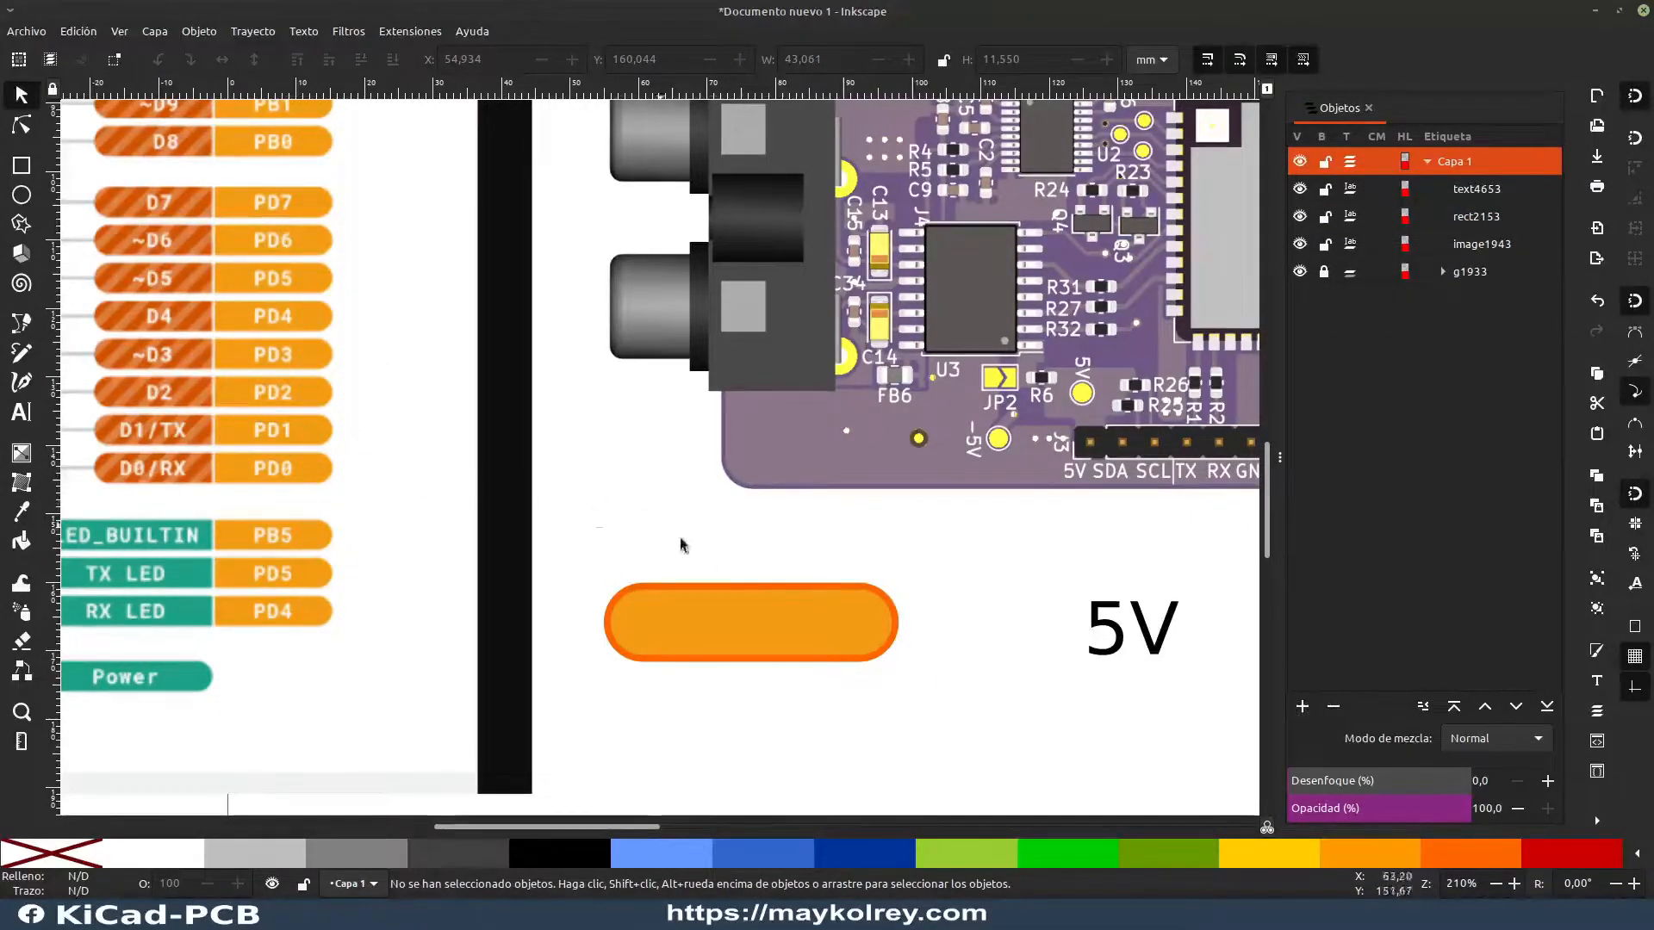
Step: Remove the rounded rectangle's stroke so only its orange fill remains
left_click(750, 612)
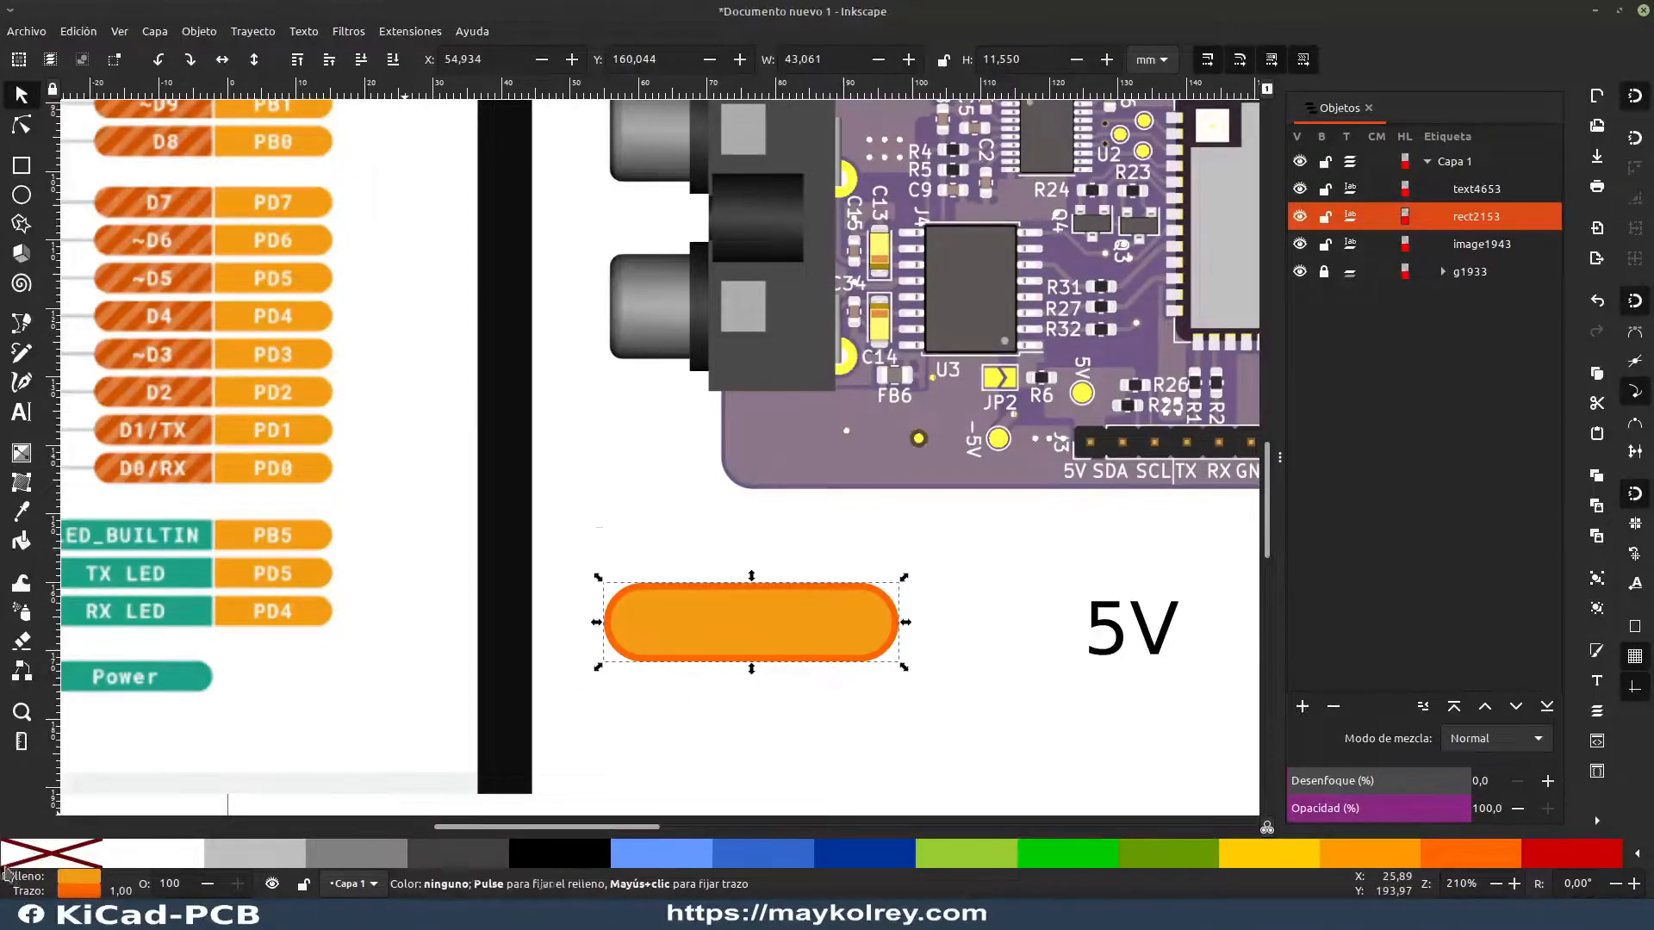
left_click(52, 858, "shift")
key("Escape")
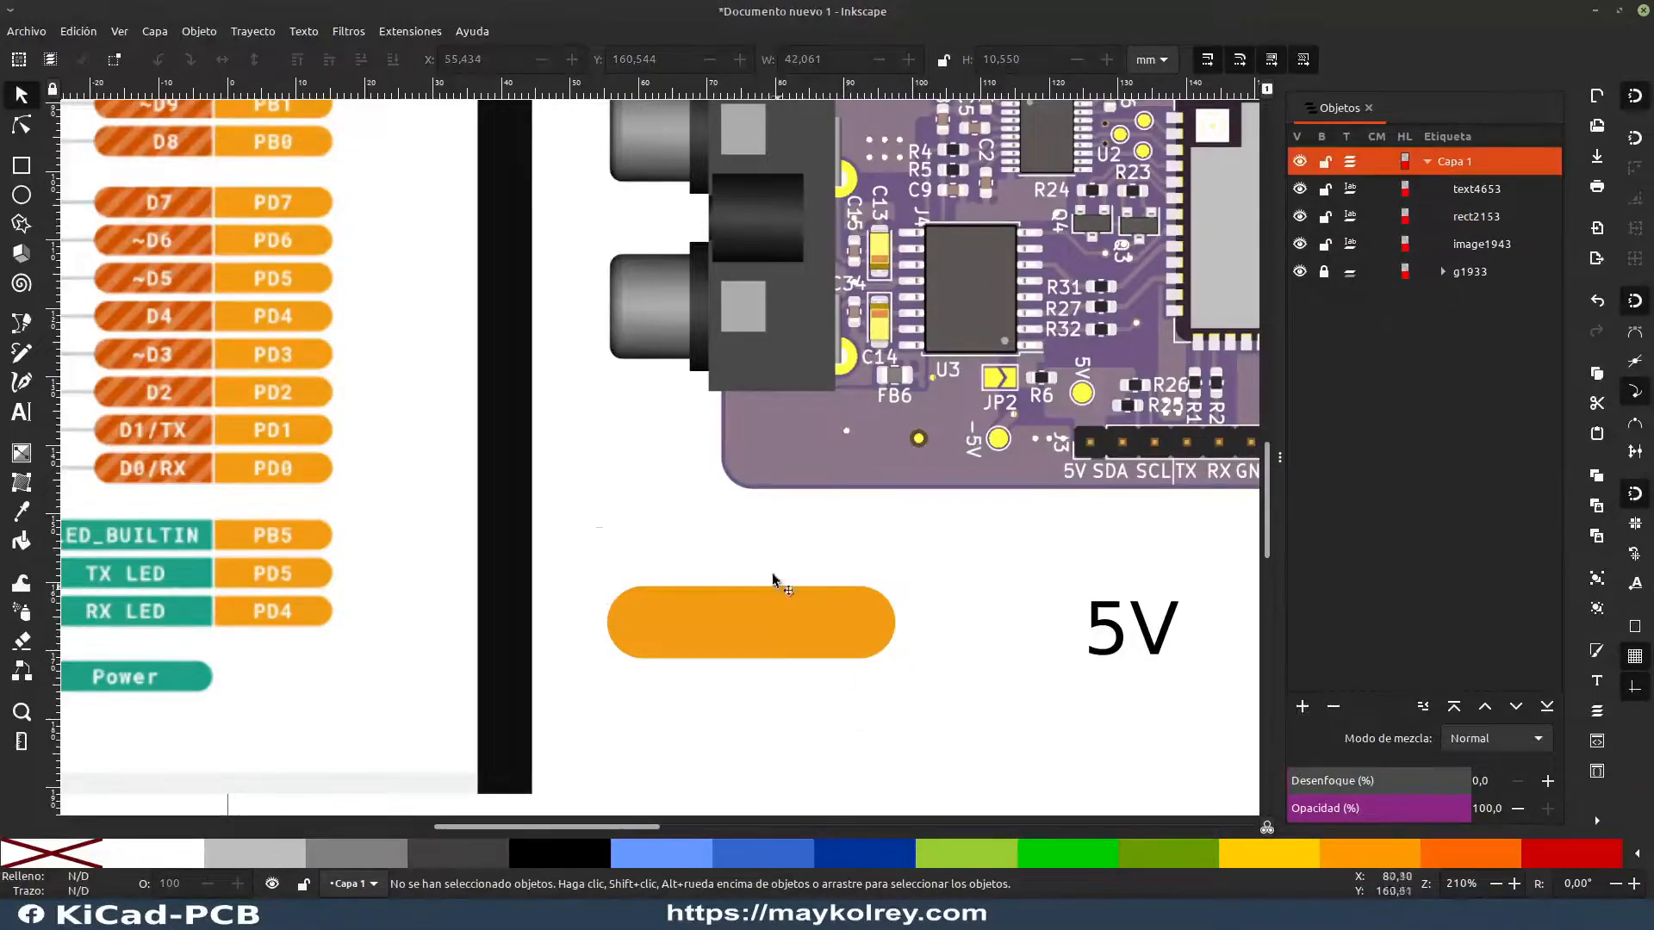
Step: Place the 5V text inside the orange rounded rectangle in white (#FFFFFF), scaled to about 9.4 × 5.7 mm
left_click(1120, 638)
left_click_drag(1118, 635, 755, 634)
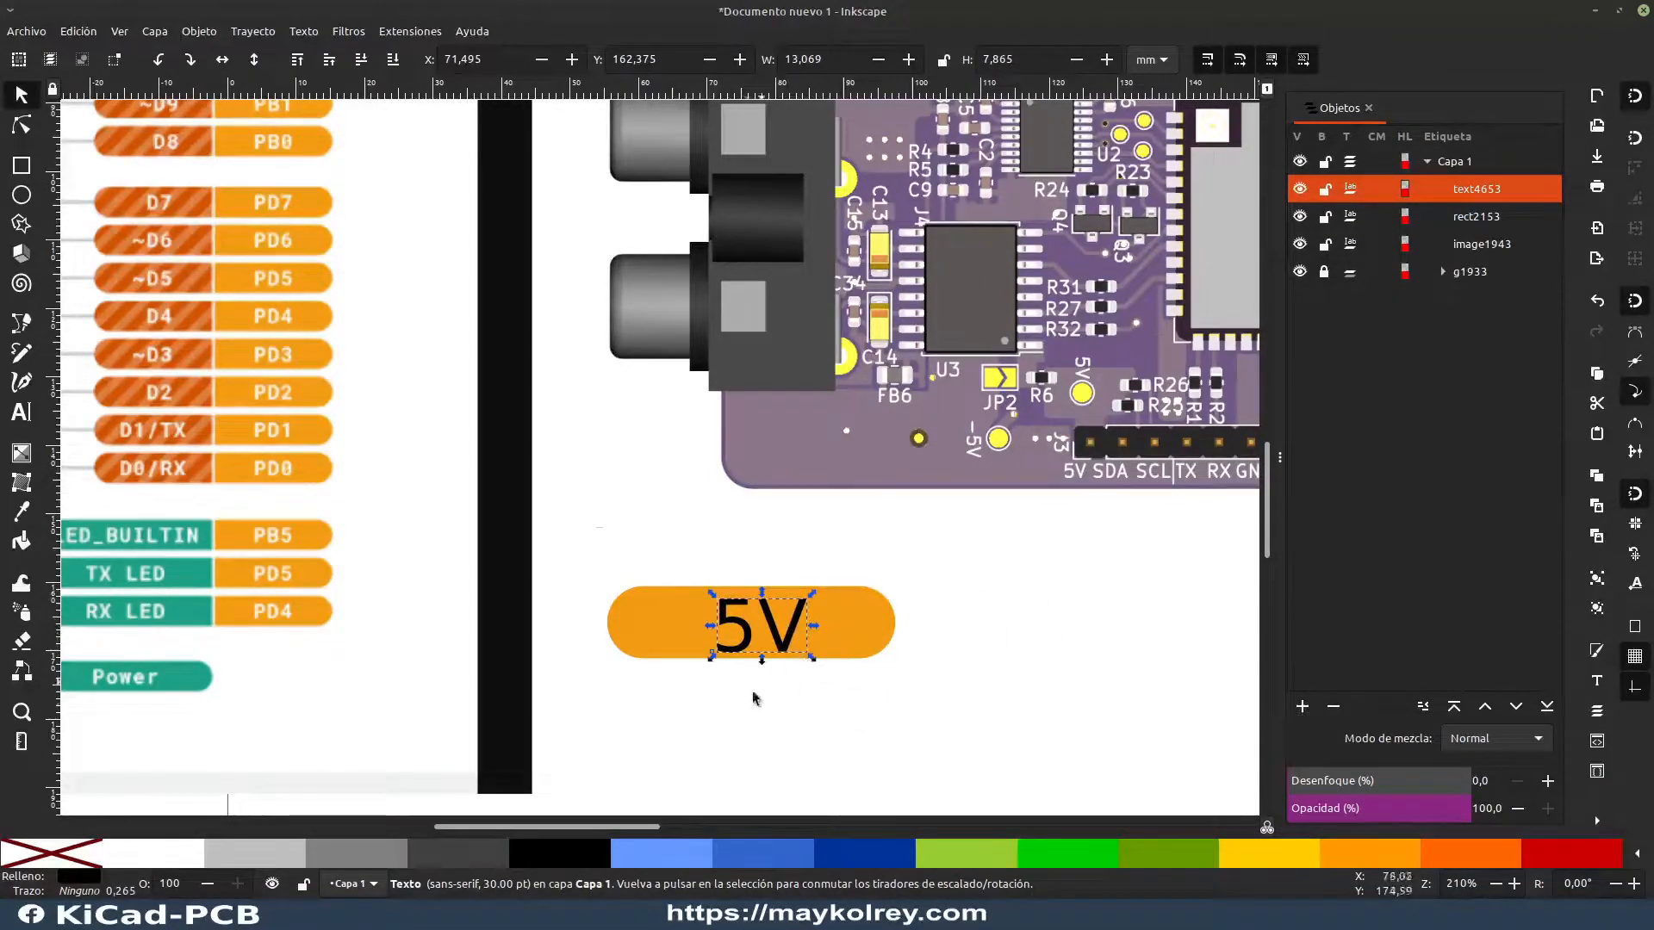
left_click(164, 859)
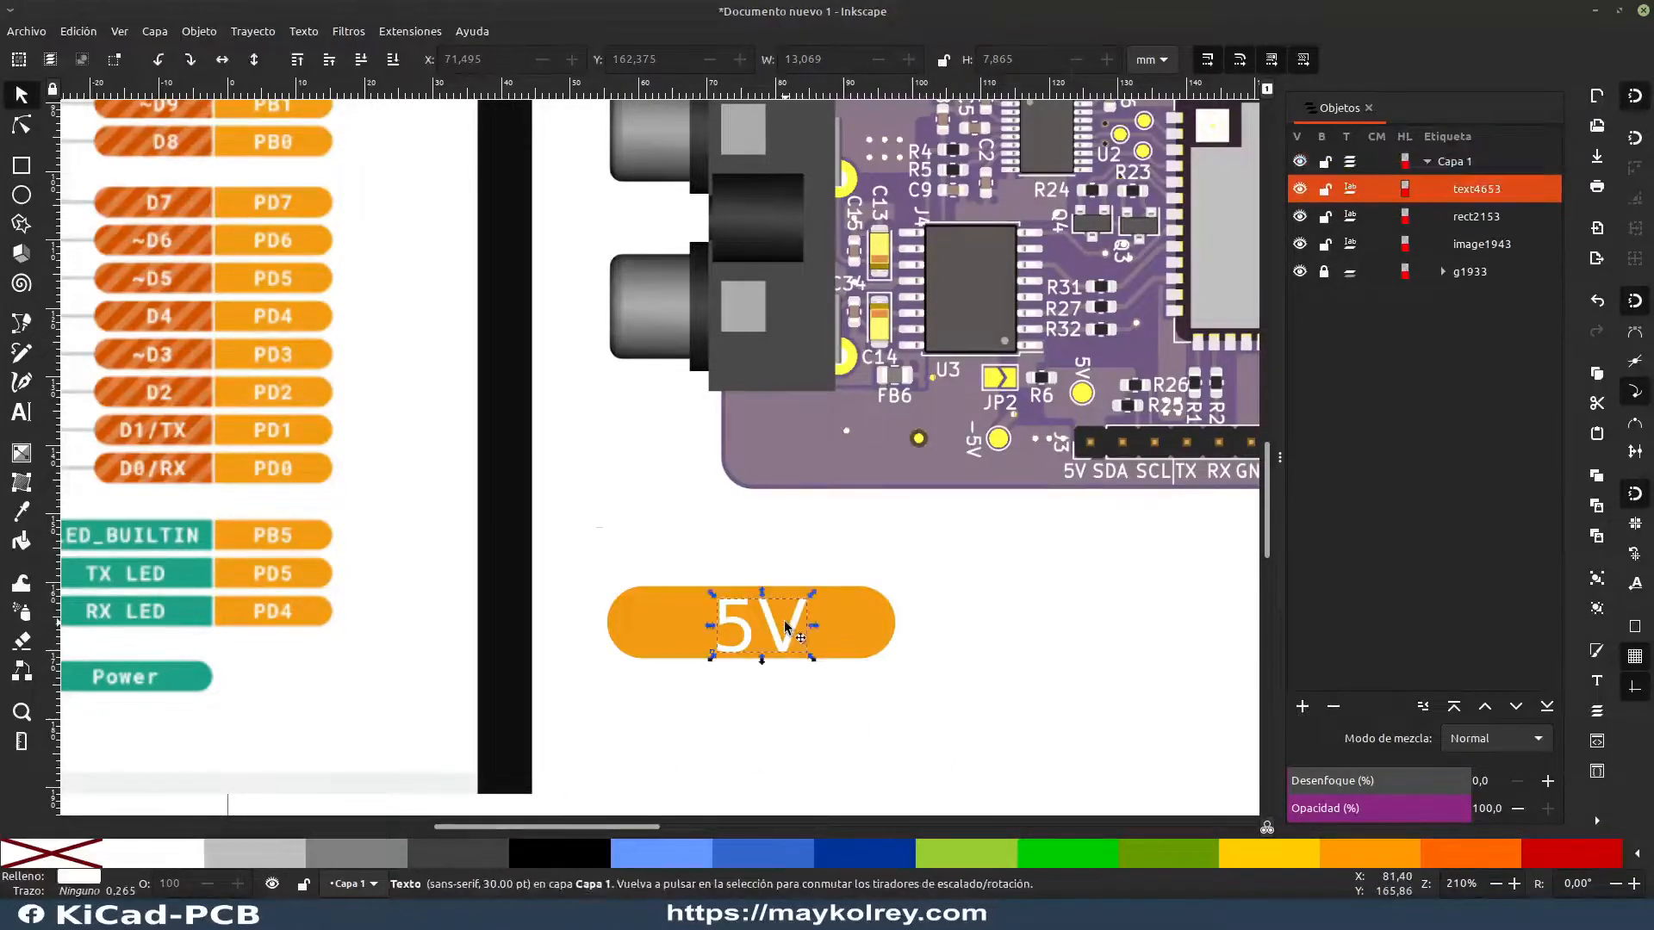
left_click_drag(817, 600, 756, 628)
left_click(831, 747)
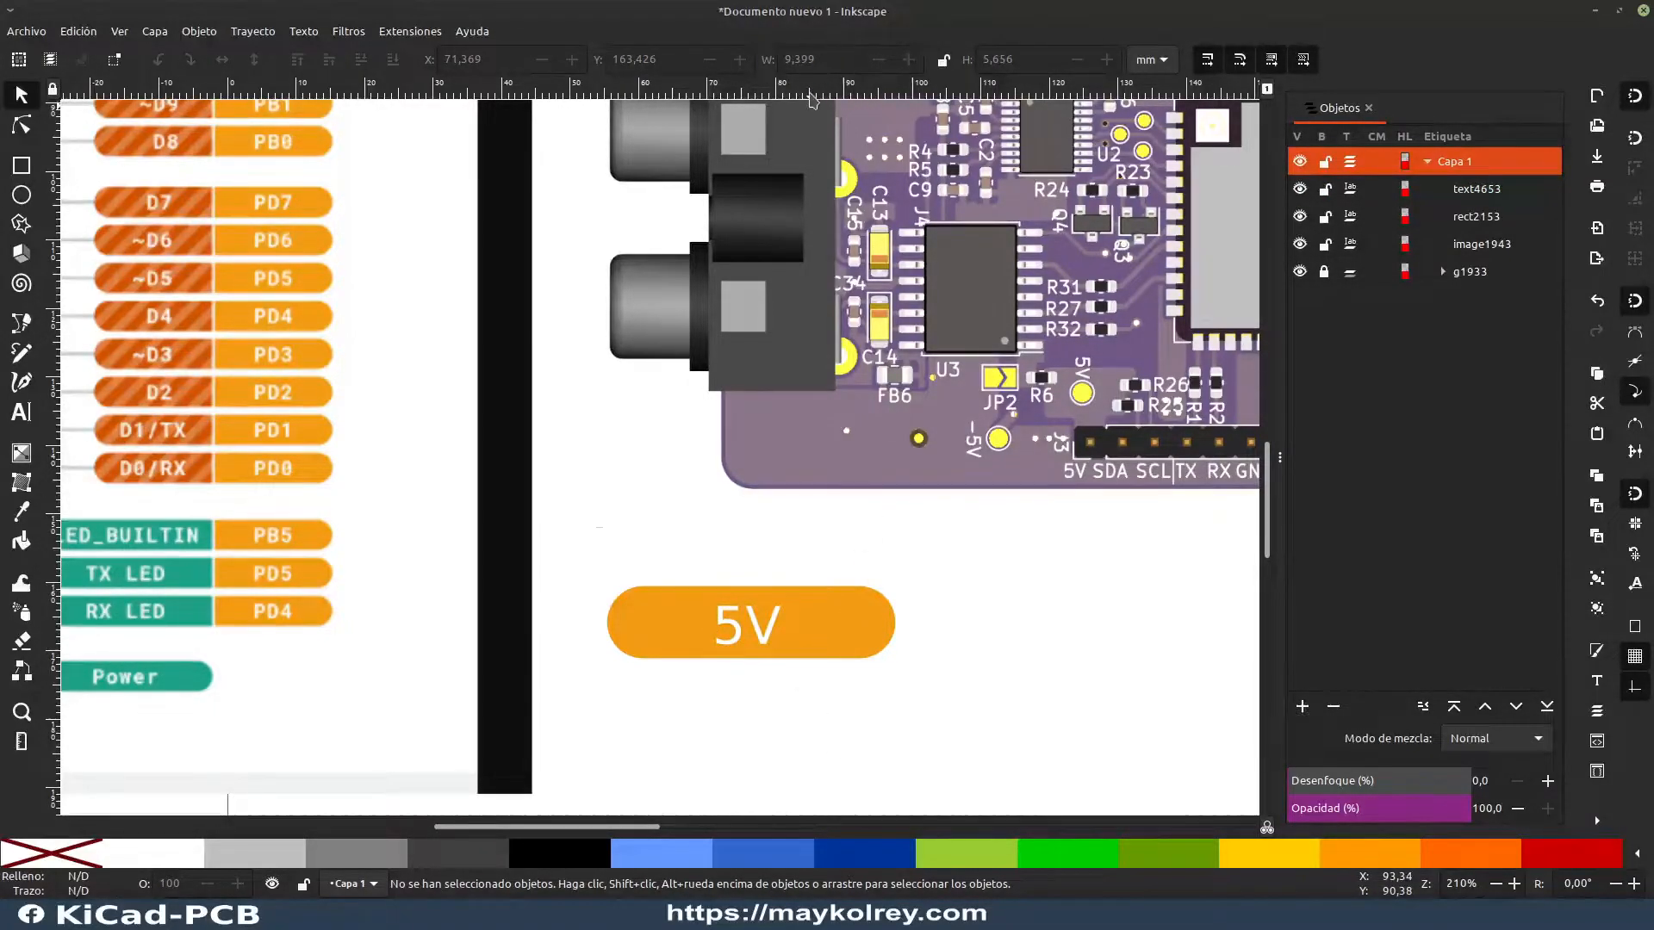
Step: Add two horizontal guides and one vertical guide, and move the 5V text below the orange rectangle to about X 71.2, Y 179.1 mm
left_click_drag(794, 161, 624, 532)
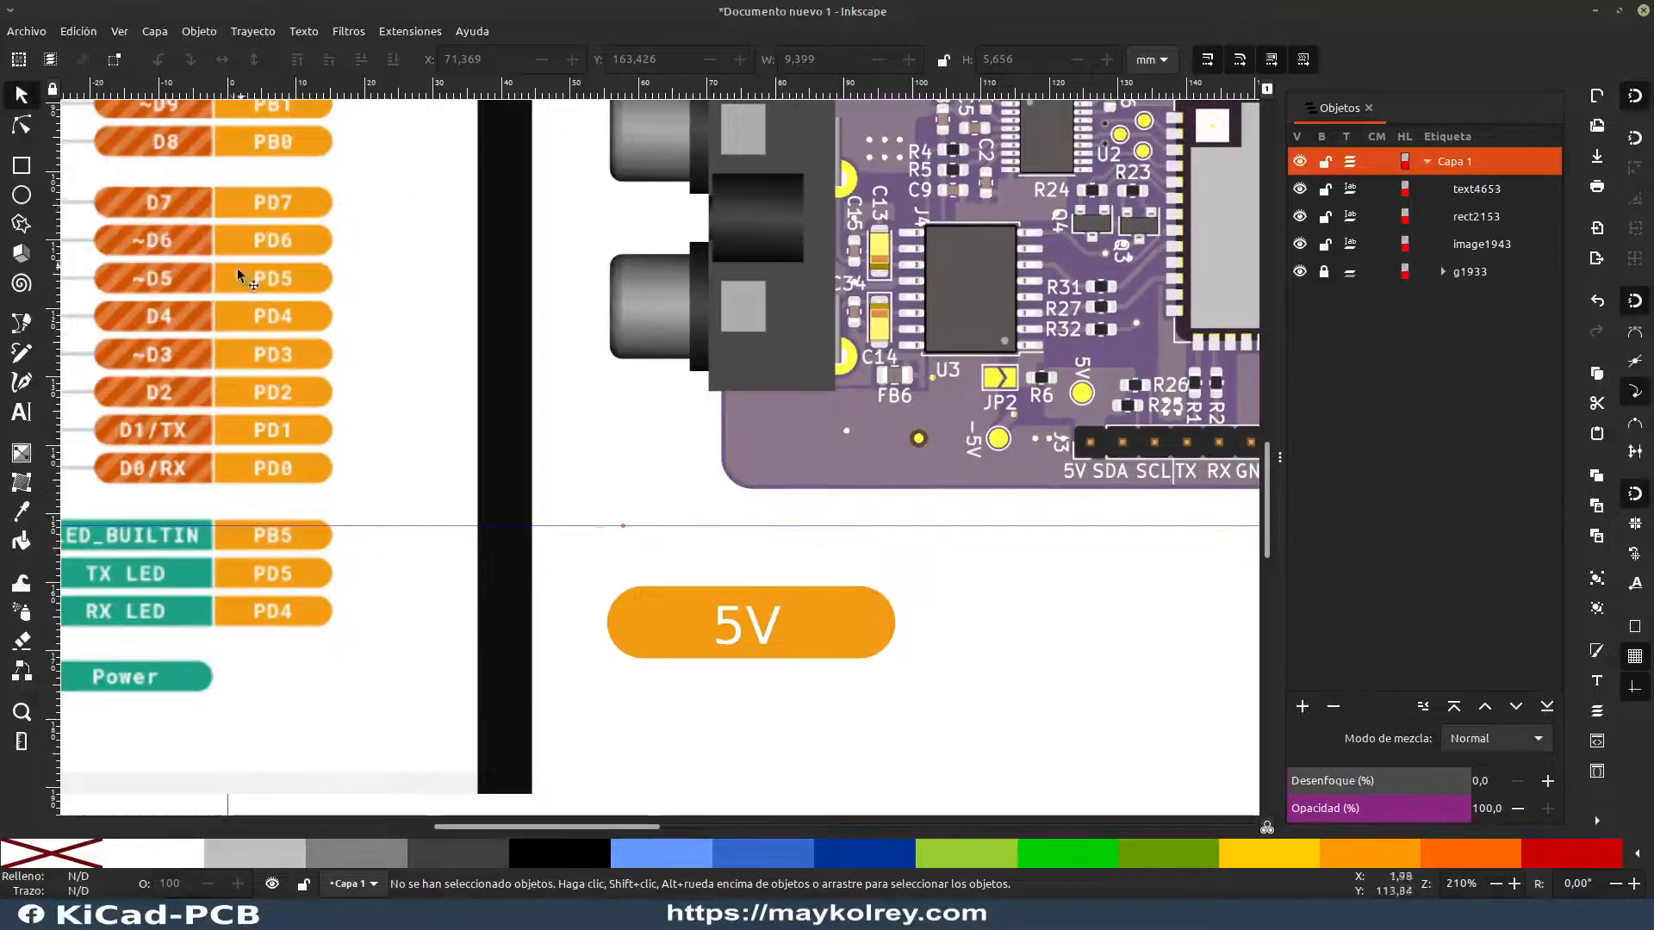
left_click_drag(194, 430, 421, 487)
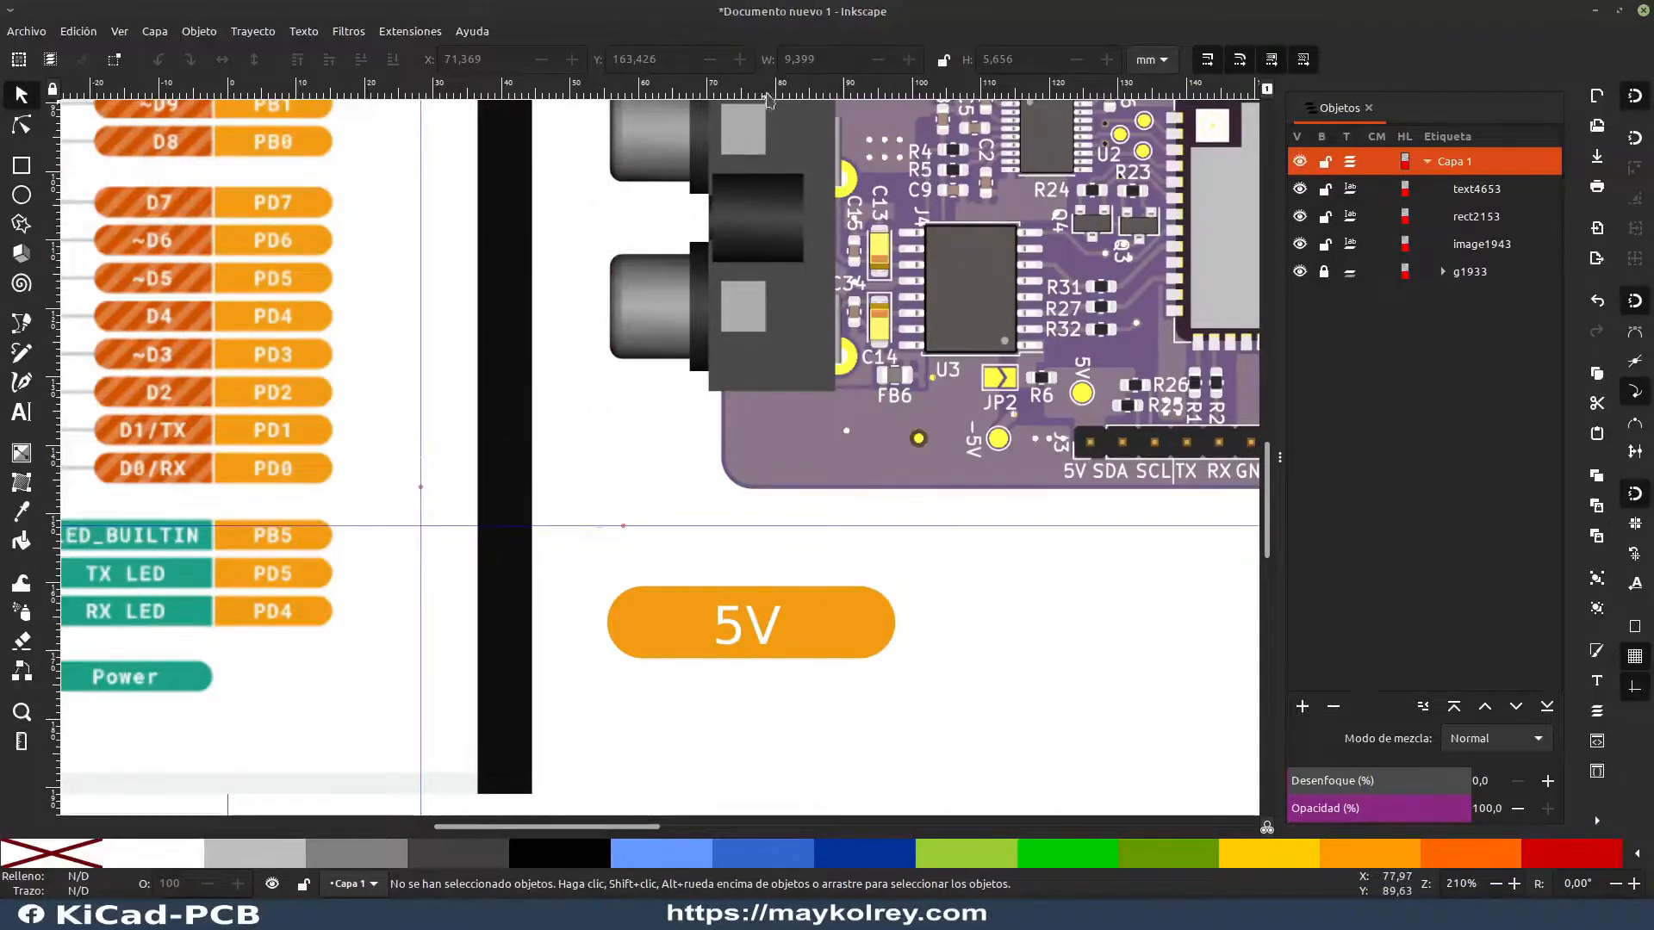
left_click_drag(764, 171, 773, 702)
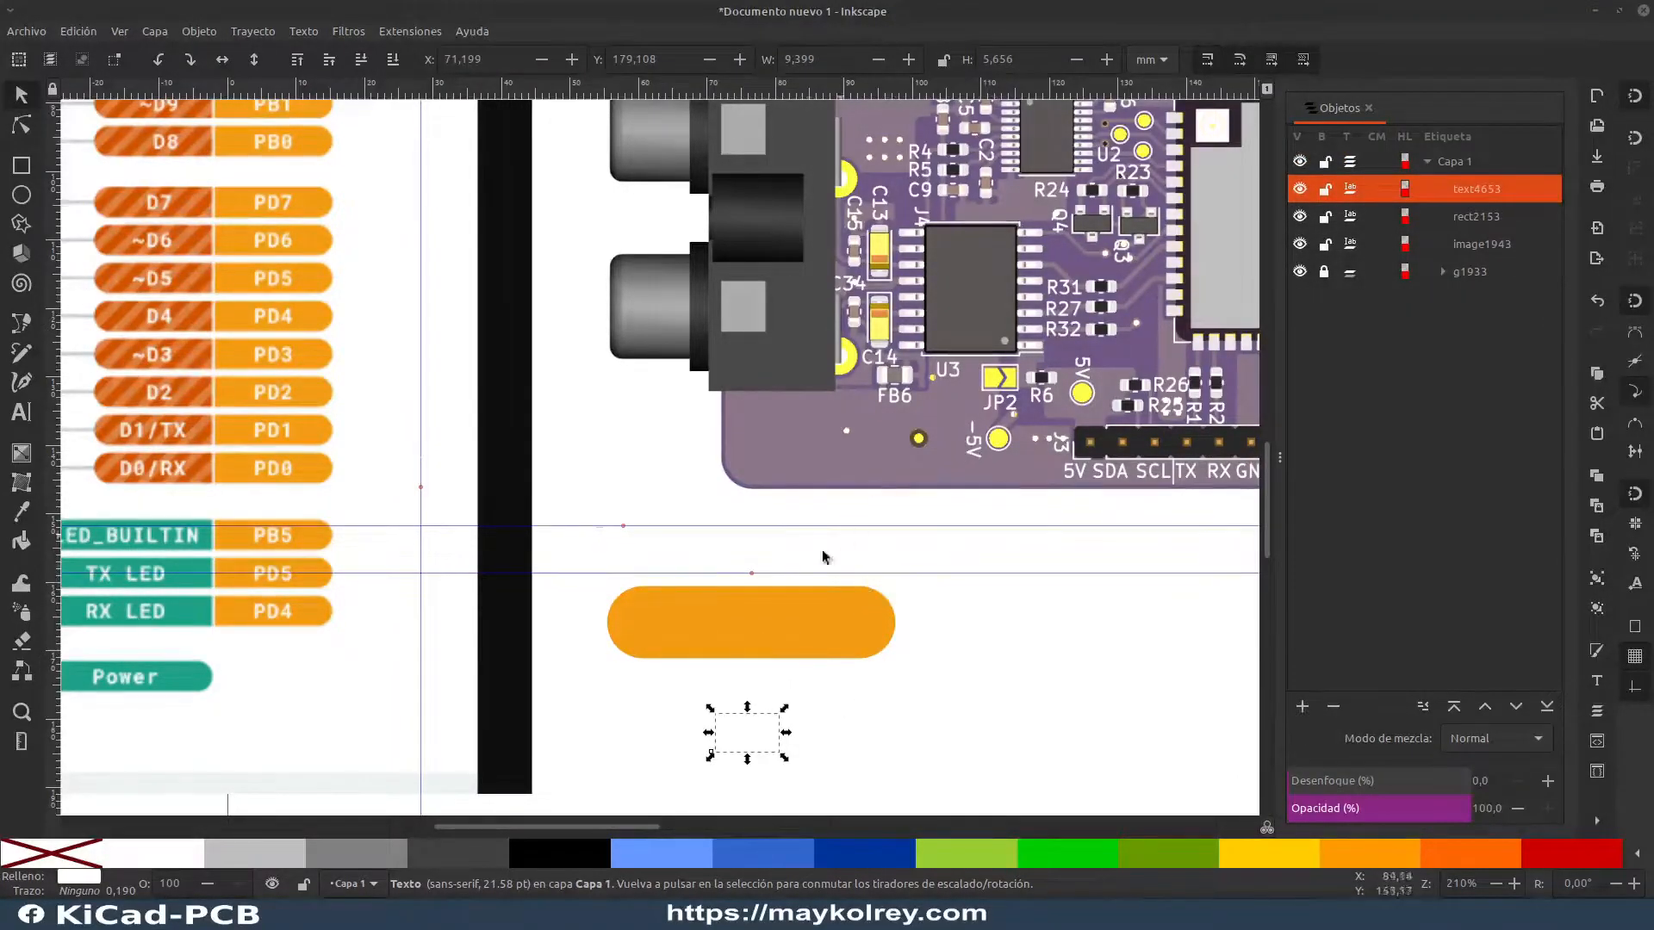
Step: Move the horizontal guide nearest the orange rectangle so that its origin snaps to the rectangle's midpoint
left_click(809, 579)
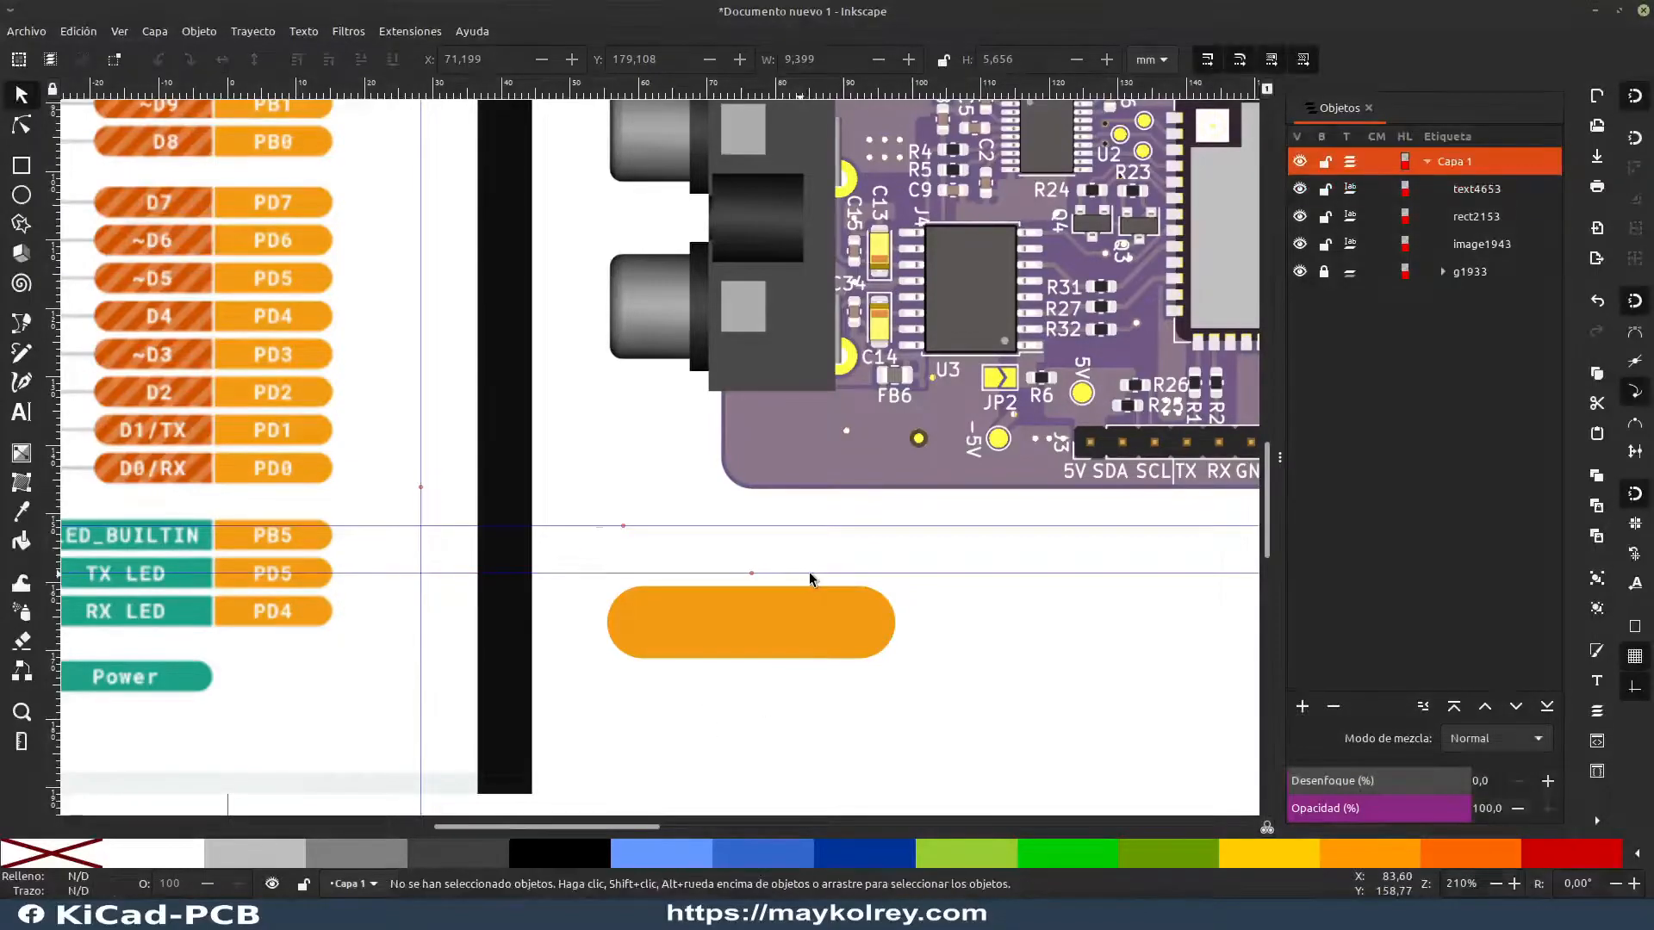
left_click_drag(816, 576, 750, 635)
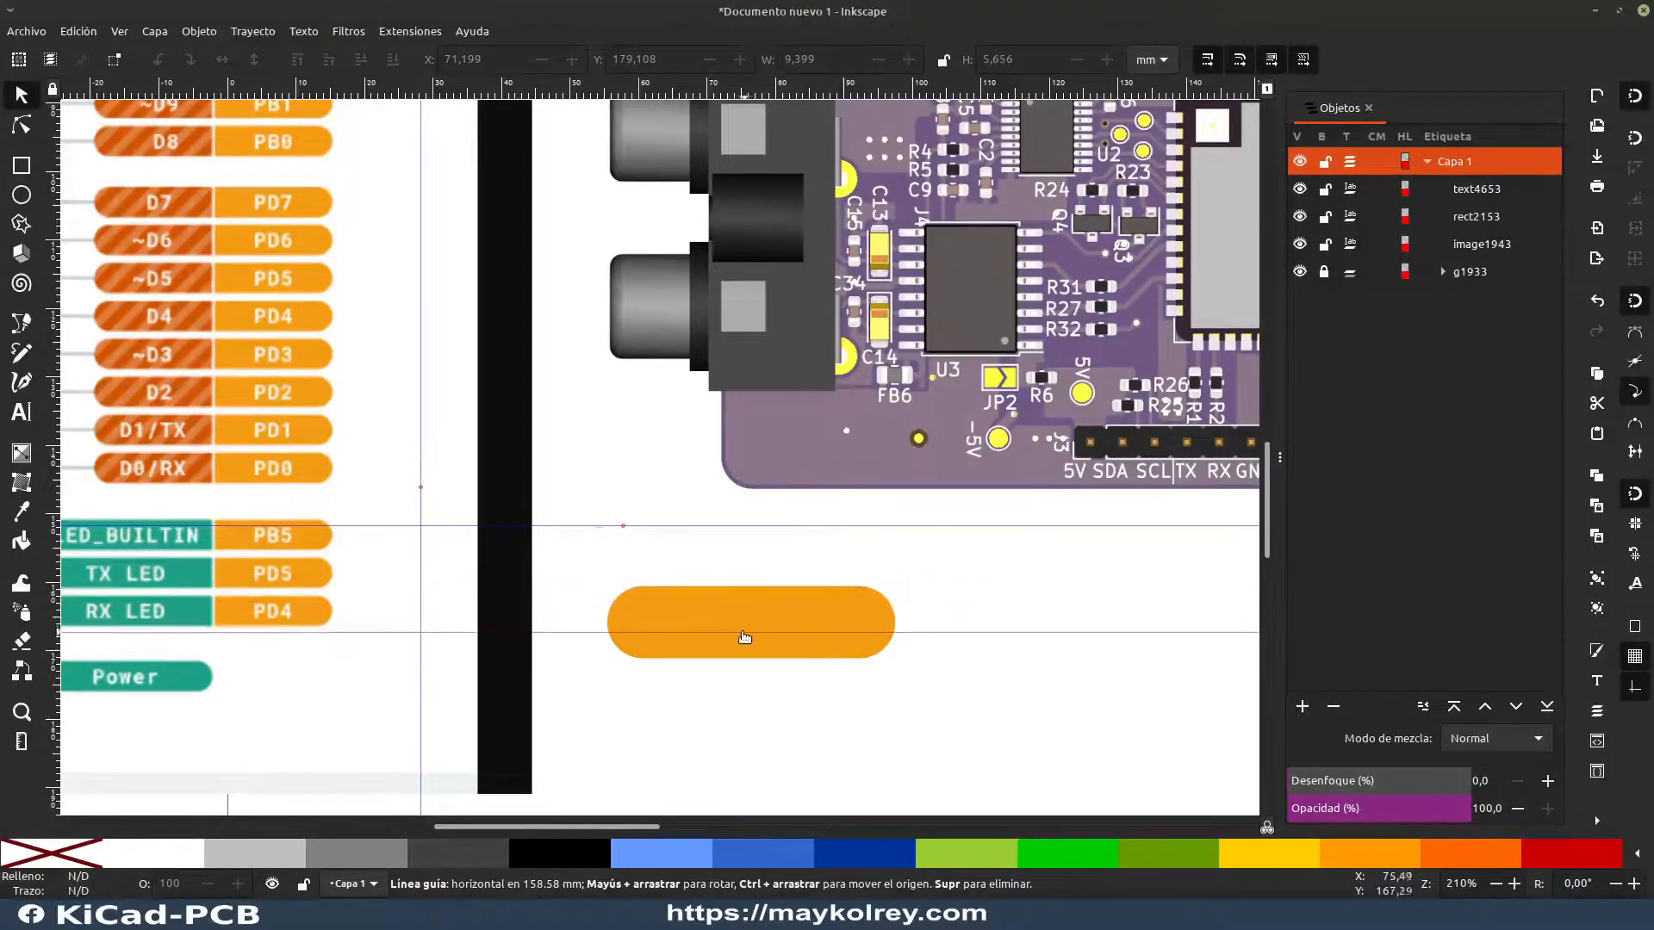
left_click_drag(609, 634, 713, 574)
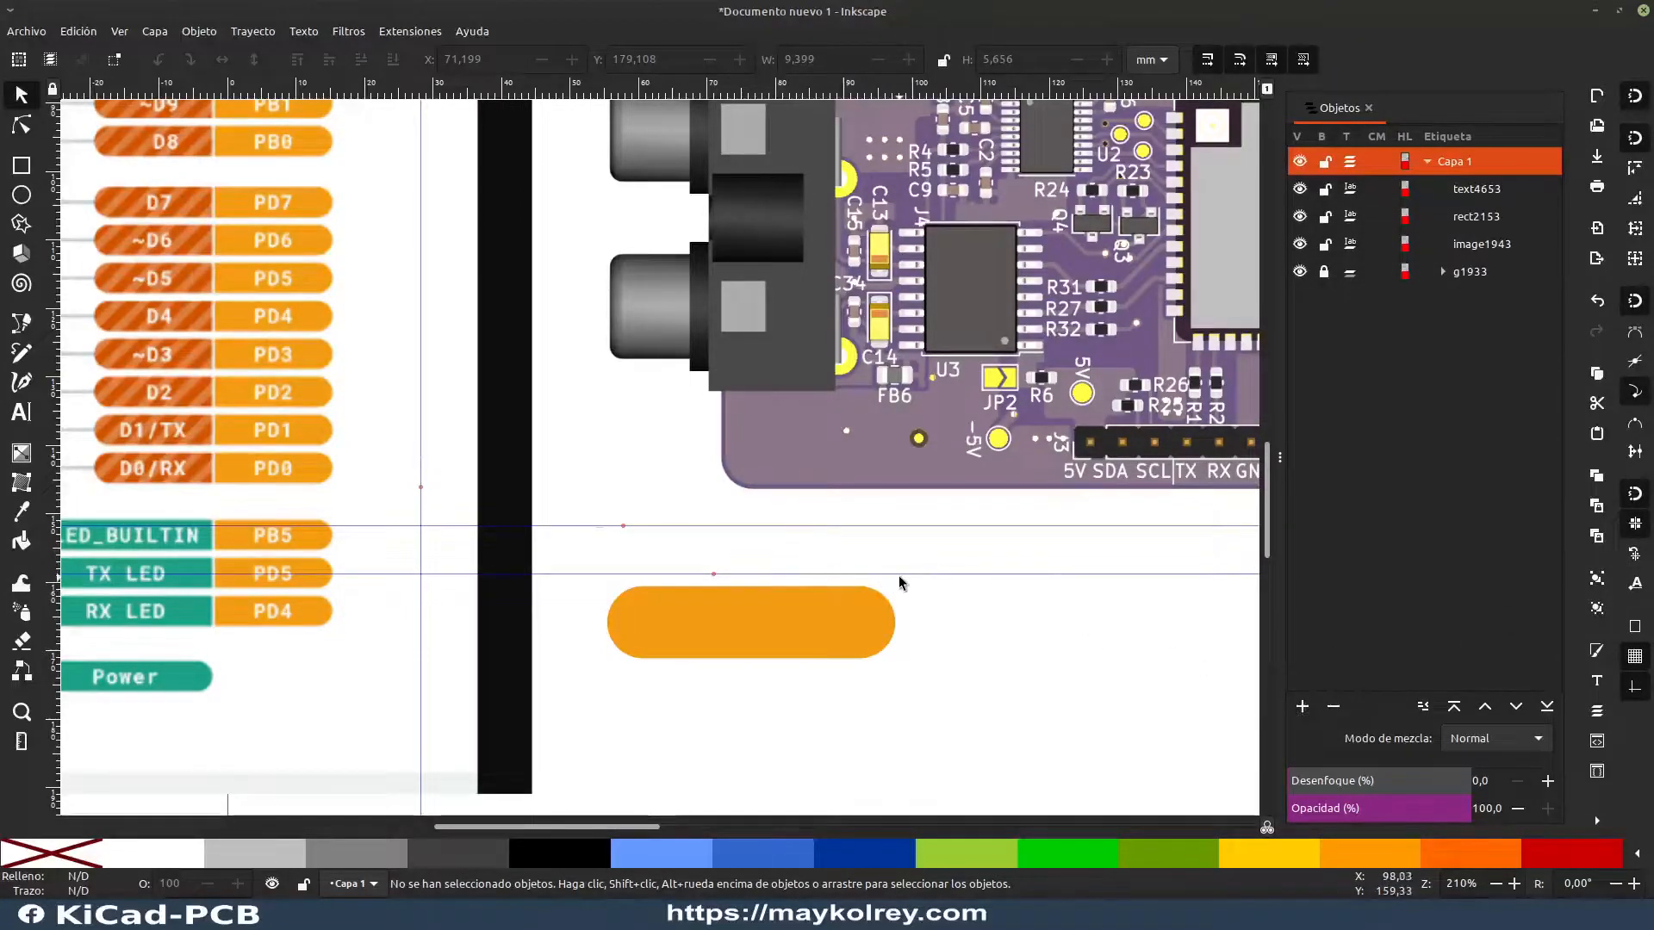
left_click_drag(909, 575, 748, 624)
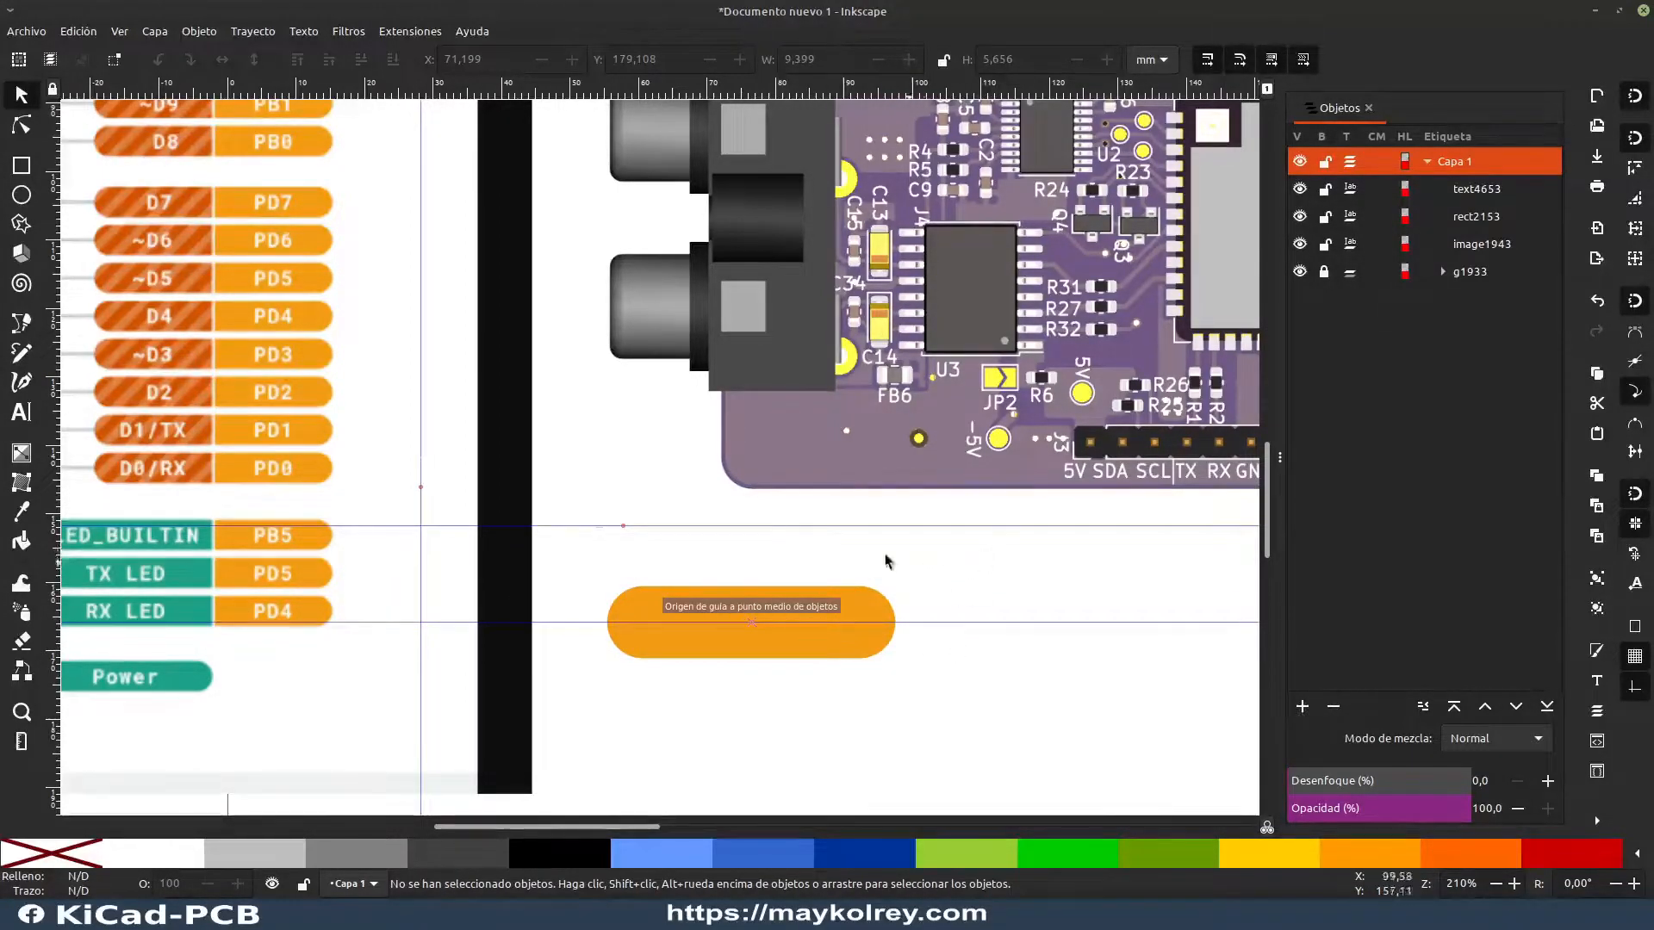
Step: Center the 5V text in the orange rectangle on the guide, at about X 72.0, Y 162.8 mm
left_click_drag(754, 744, 742, 629)
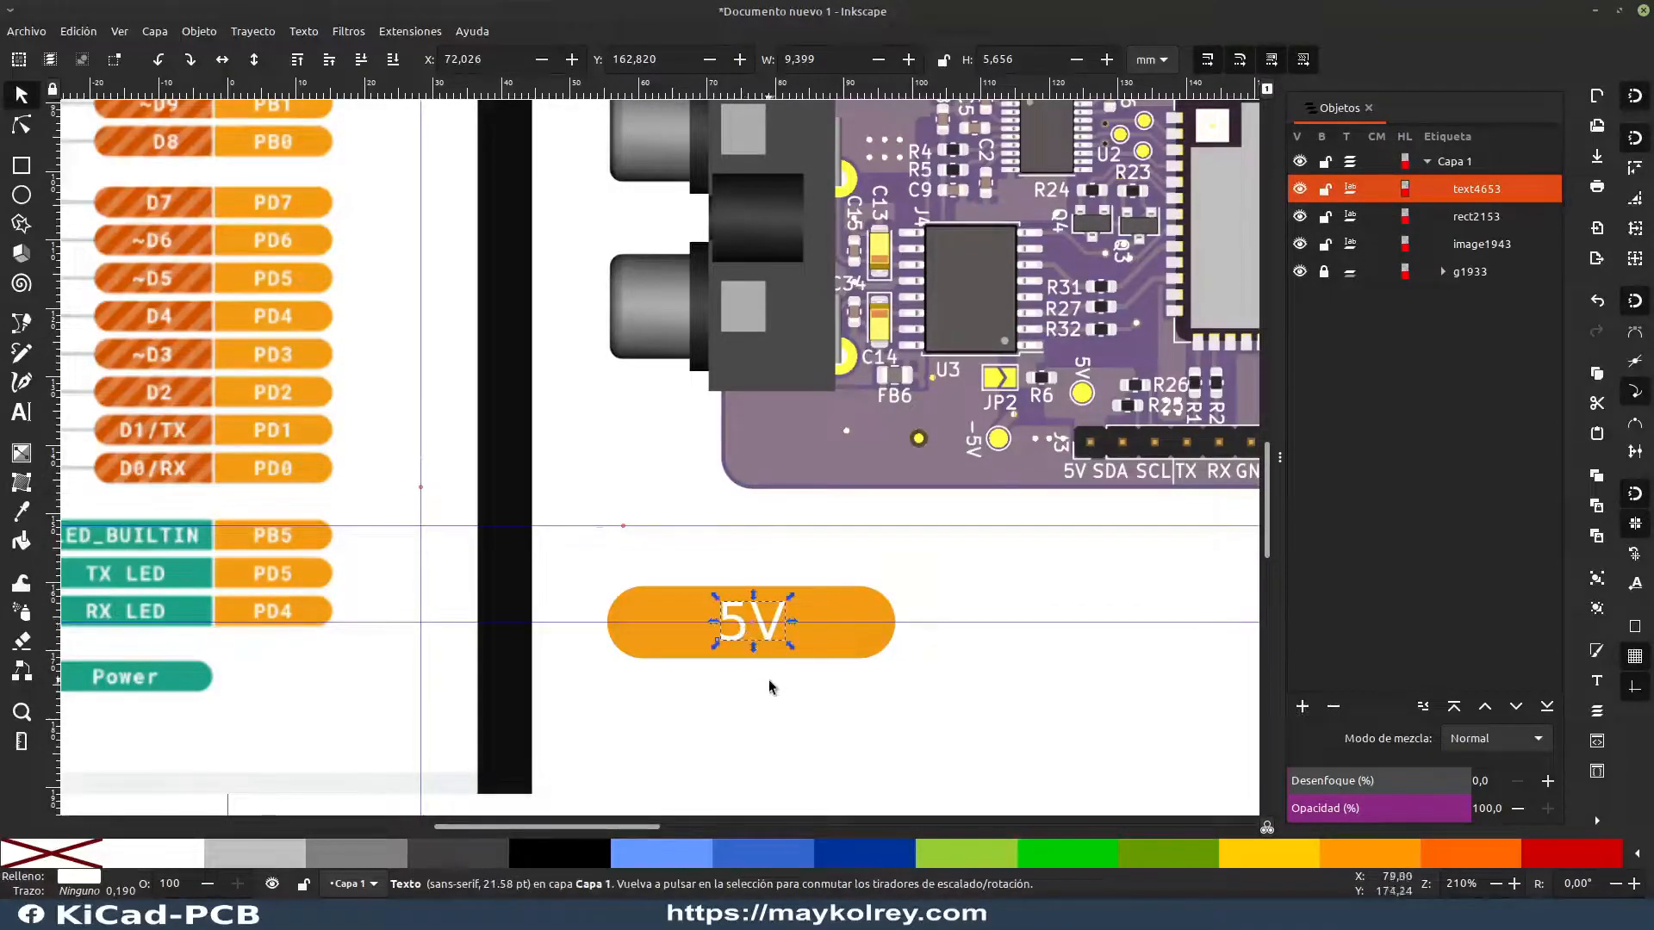
left_click(790, 683)
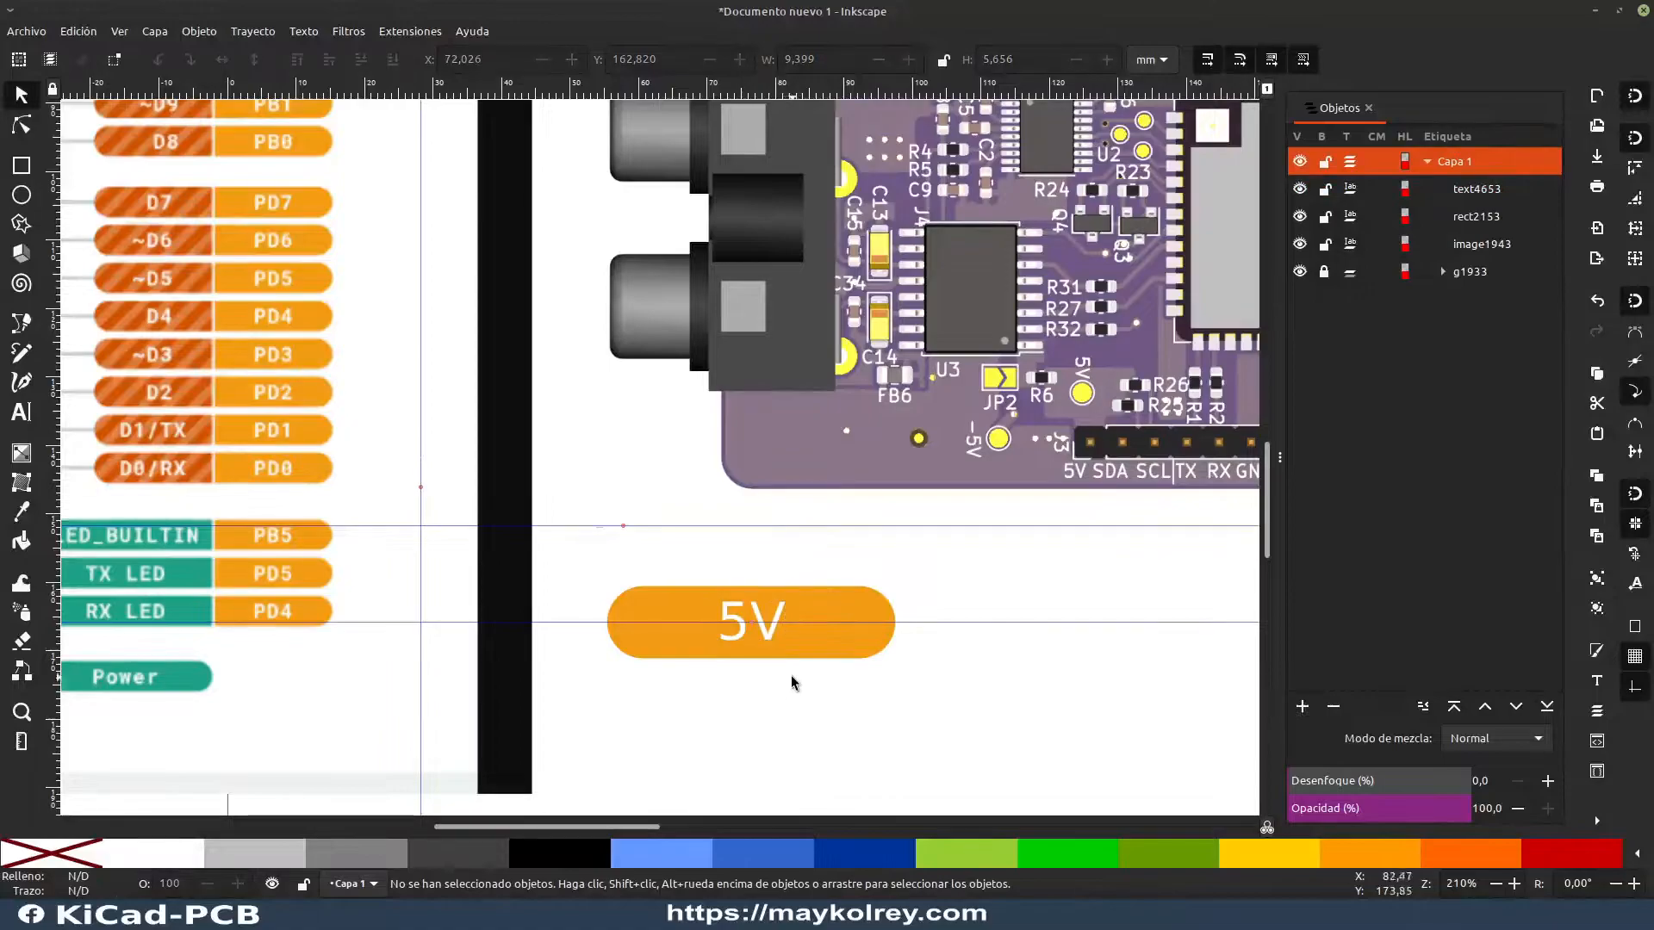
left_click(849, 638)
left_click(731, 694)
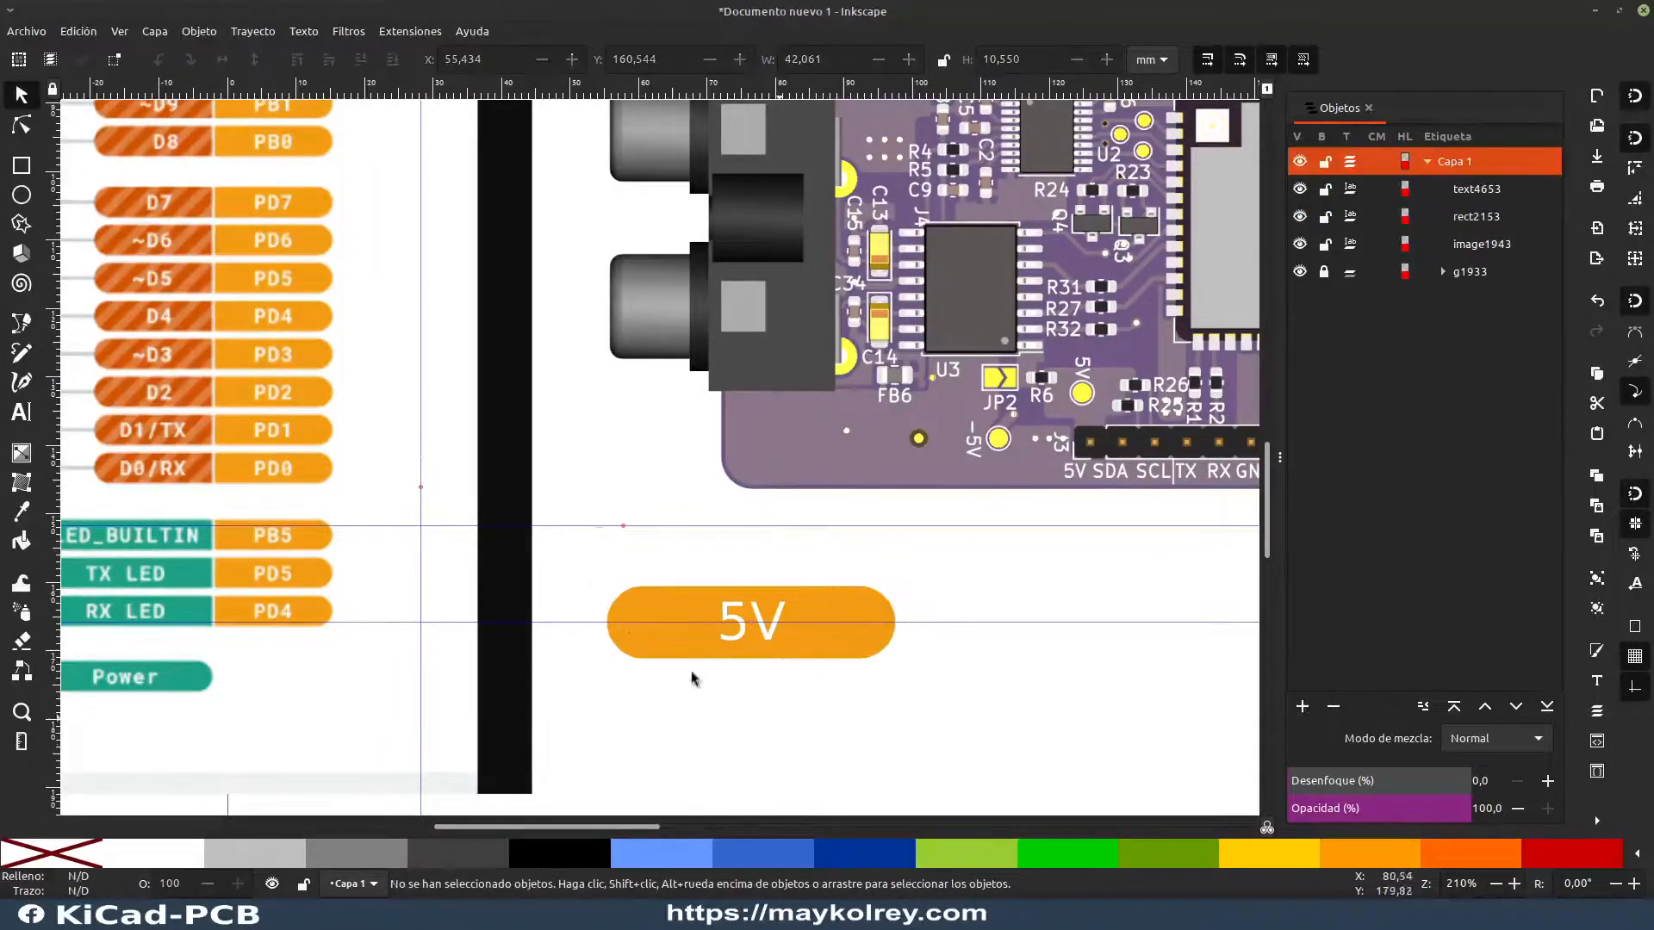
Step: Group the 5V text with its orange rectangle and rotate the group 90° counter-clockwise
left_click_drag(557, 543, 993, 702)
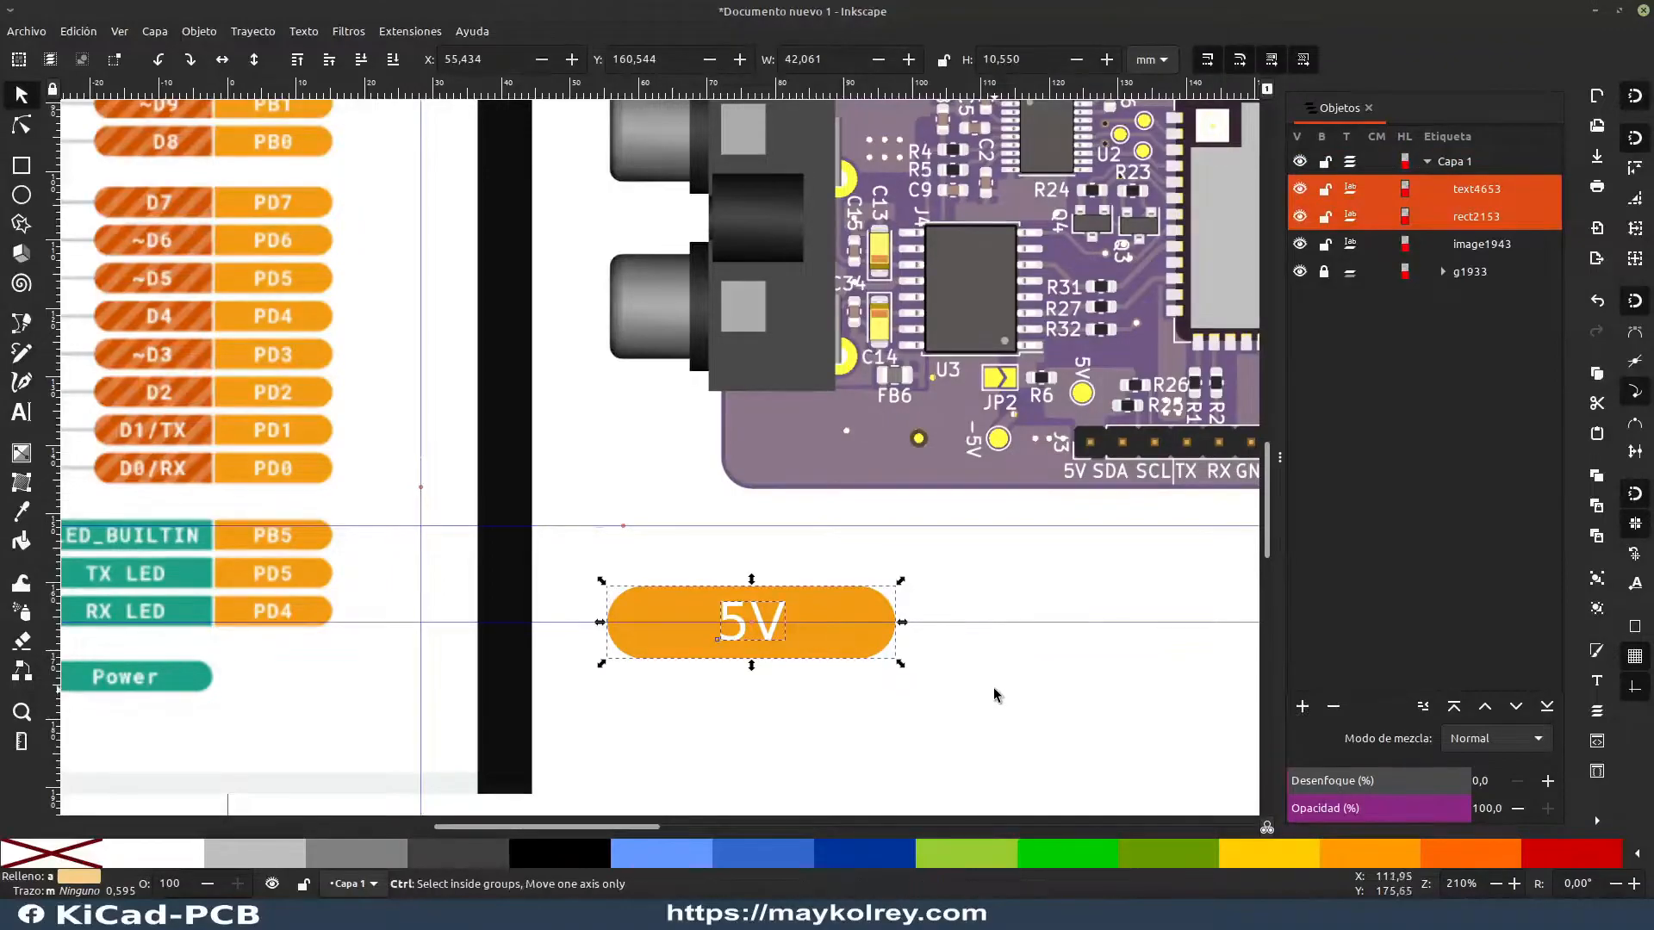
key("ctrl+g")
left_click(959, 683)
left_click(824, 635)
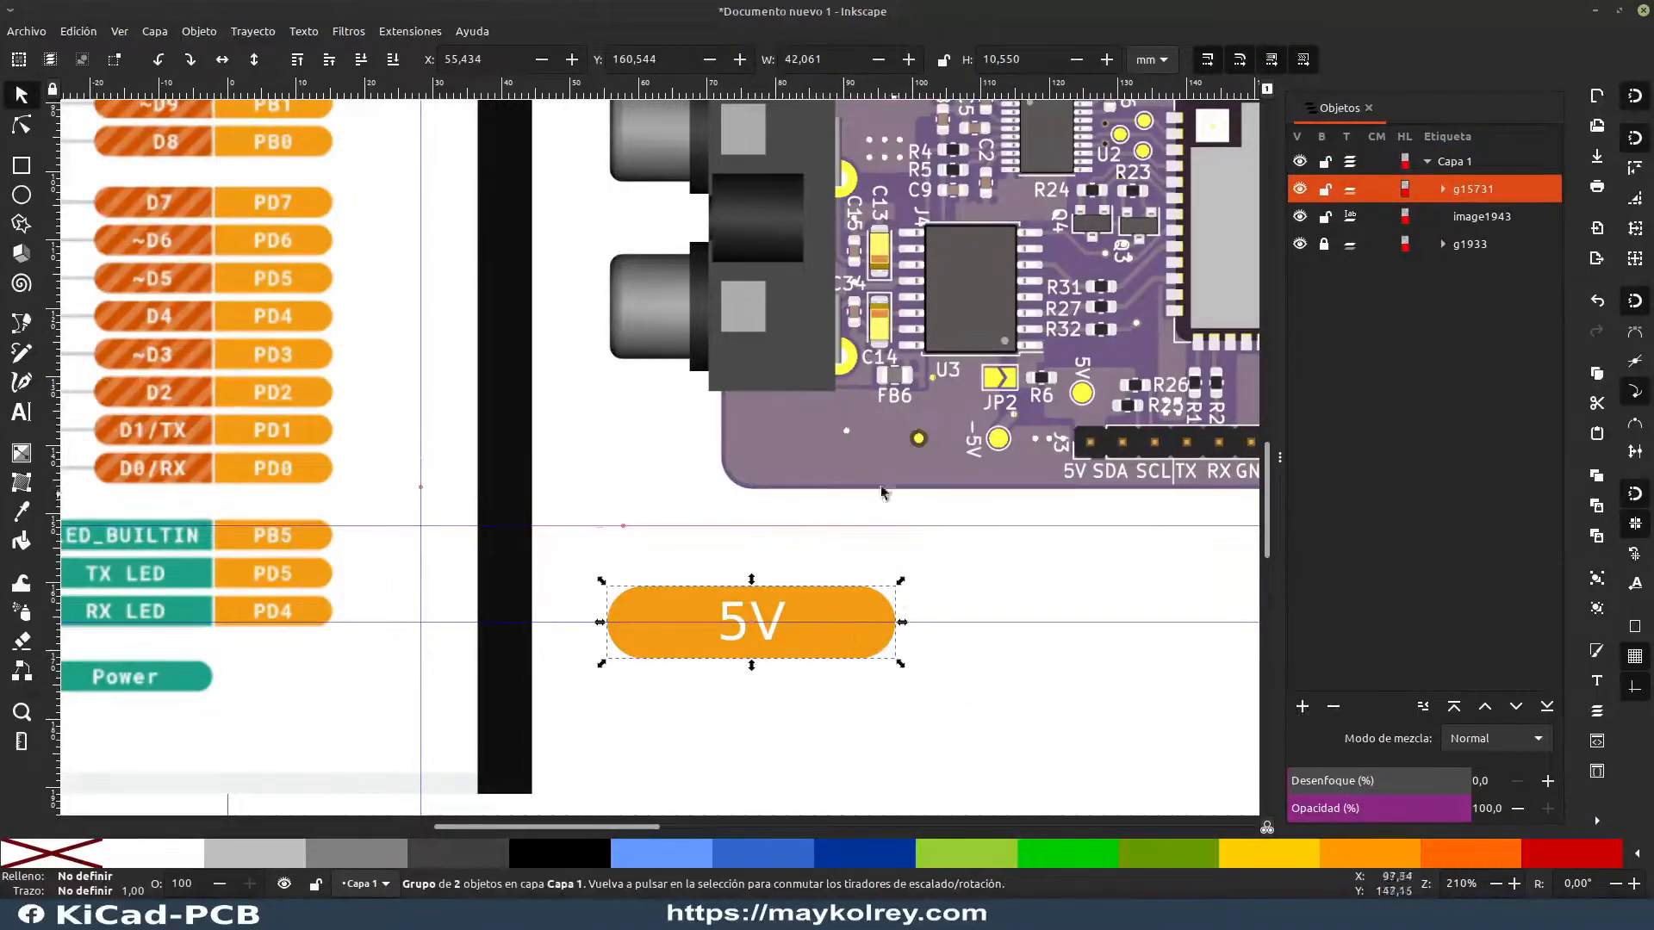
left_click(160, 62)
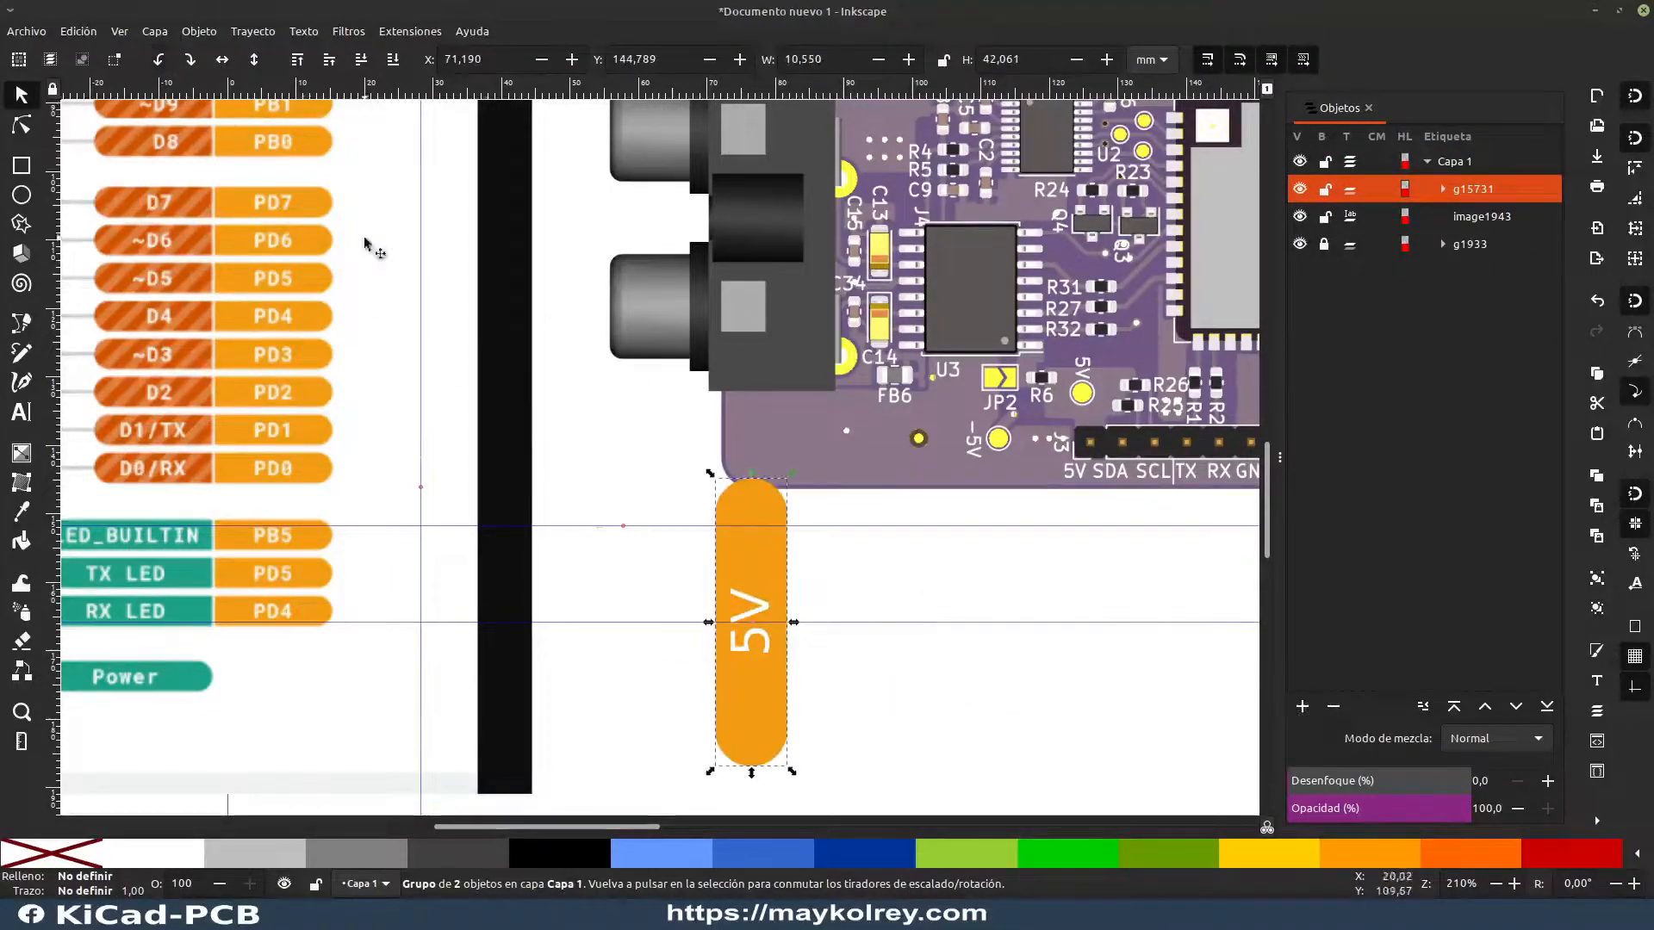
Step: Move the 5V label group below header J3 to about X 120.7, Y 169.5 mm and scale it to about 5.7 × 22.7 mm
left_click_drag(781, 581, 593, 529)
left_click_drag(555, 451, 542, 593)
left_click_drag(517, 653, 499, 607)
left_click(588, 591)
scroll(552, 575, "up", 2, "ctrl")
scroll(551, 570, "down", 2, "ctrl")
scroll(548, 565, "down", 2)
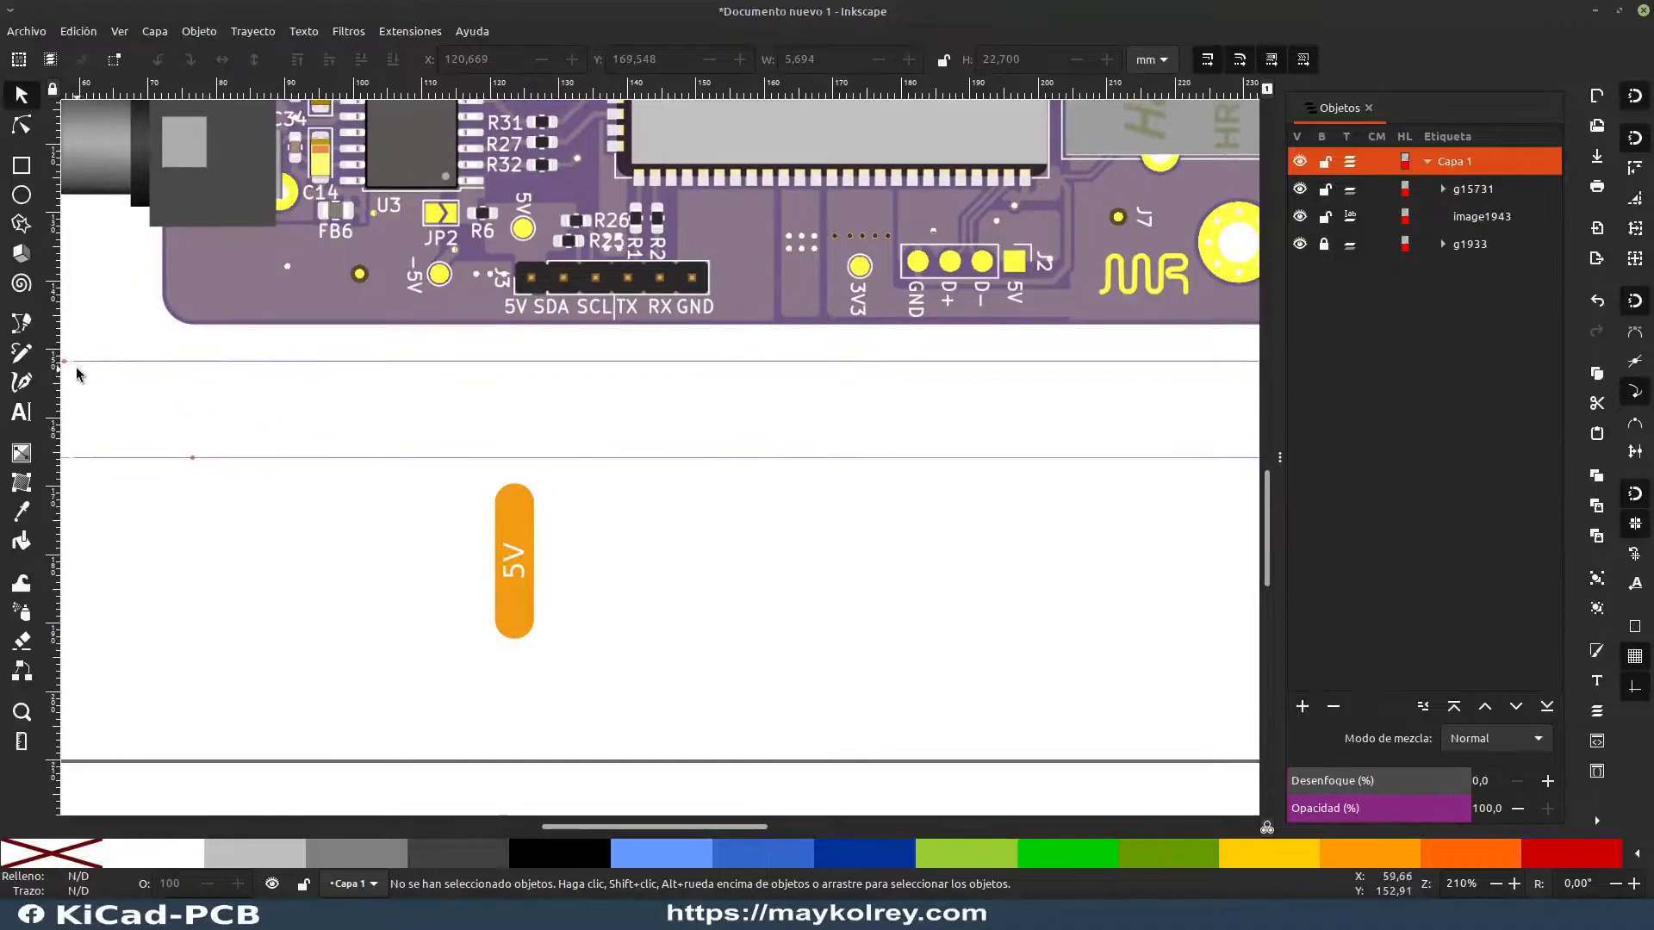
Step: Place a vertical guide through header J3's 5V pin and draw a straight line about 18 mm long down from the pin
left_click_drag(56, 362, 533, 285)
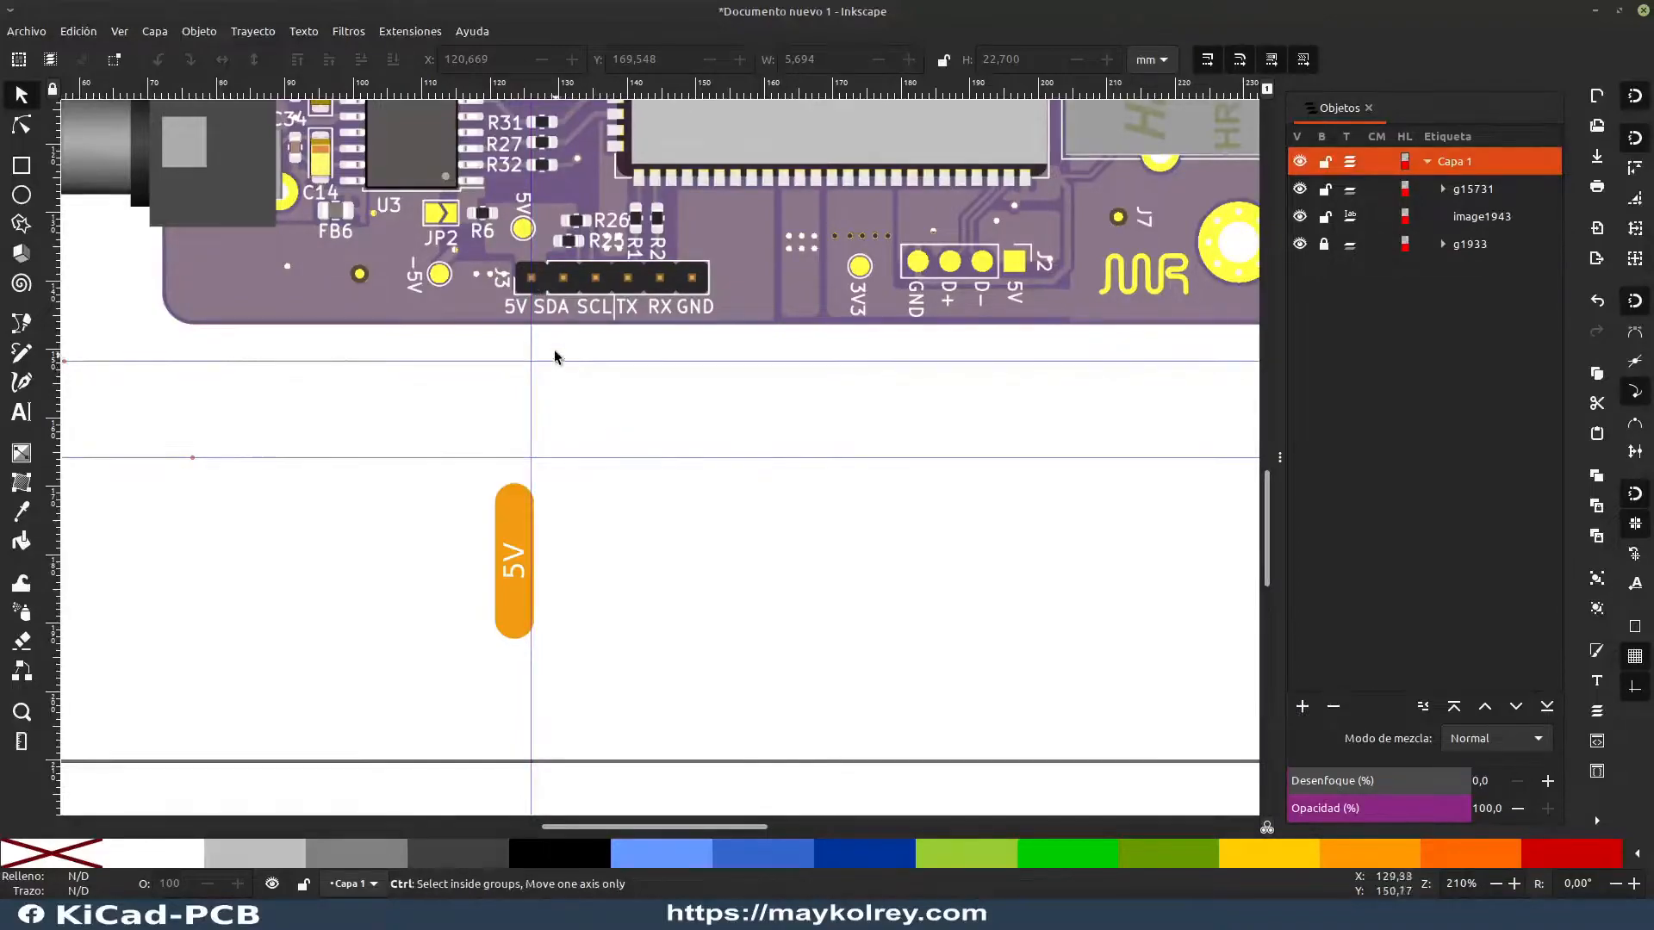
scroll(554, 347, "up", 2, "ctrl")
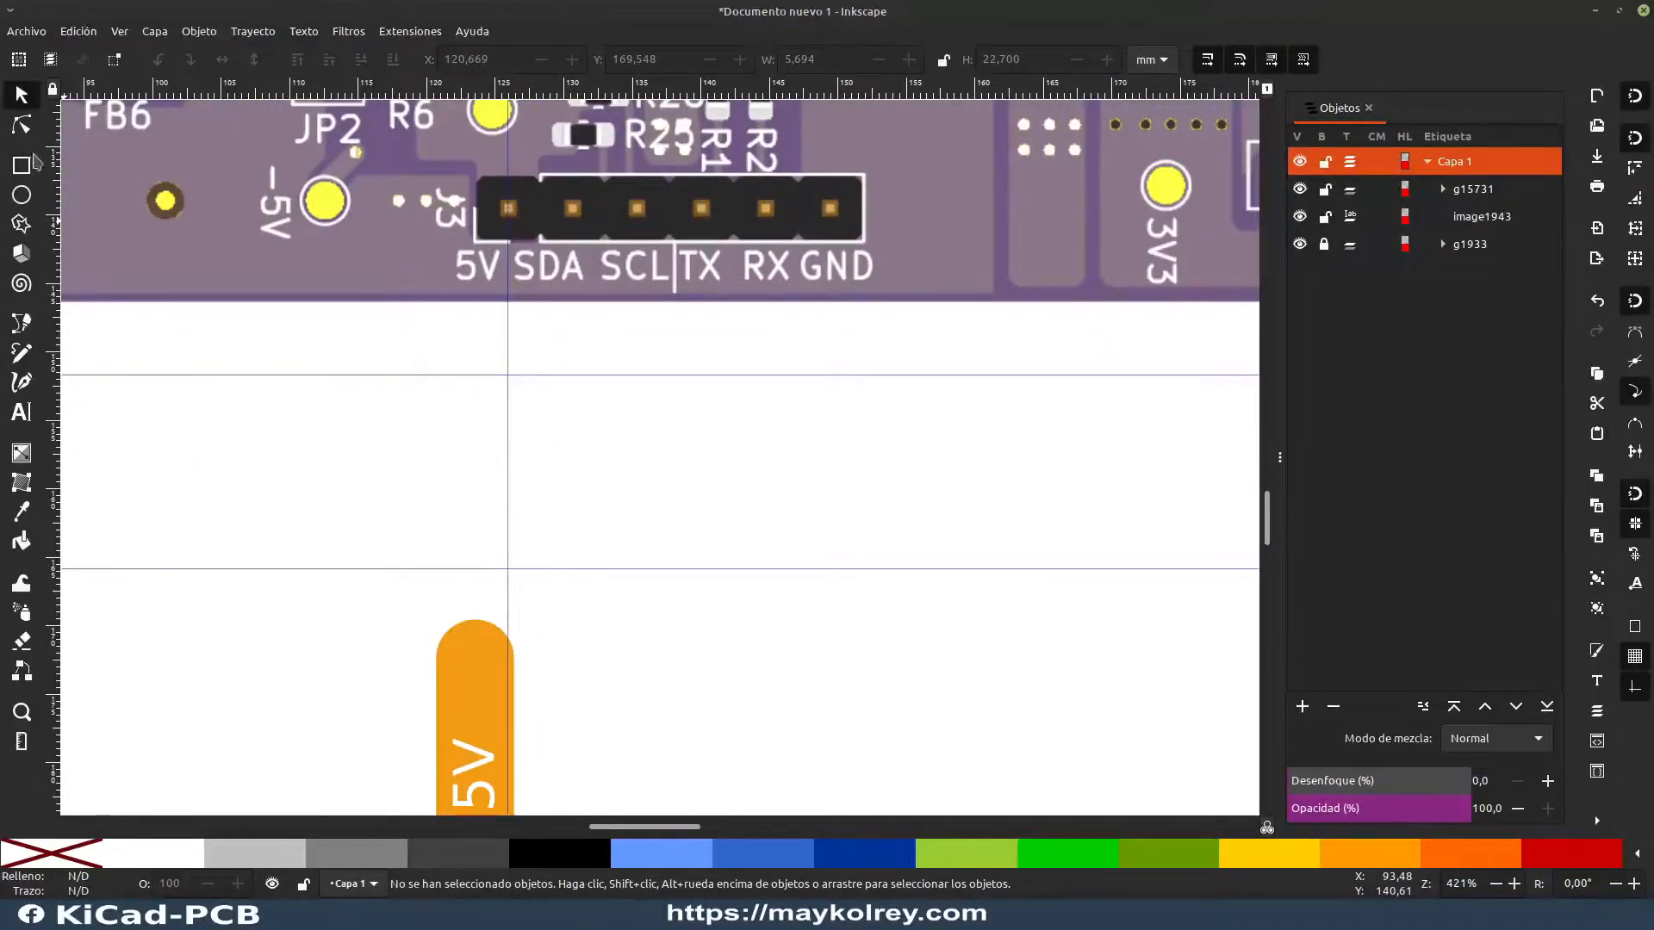
left_click(21, 323)
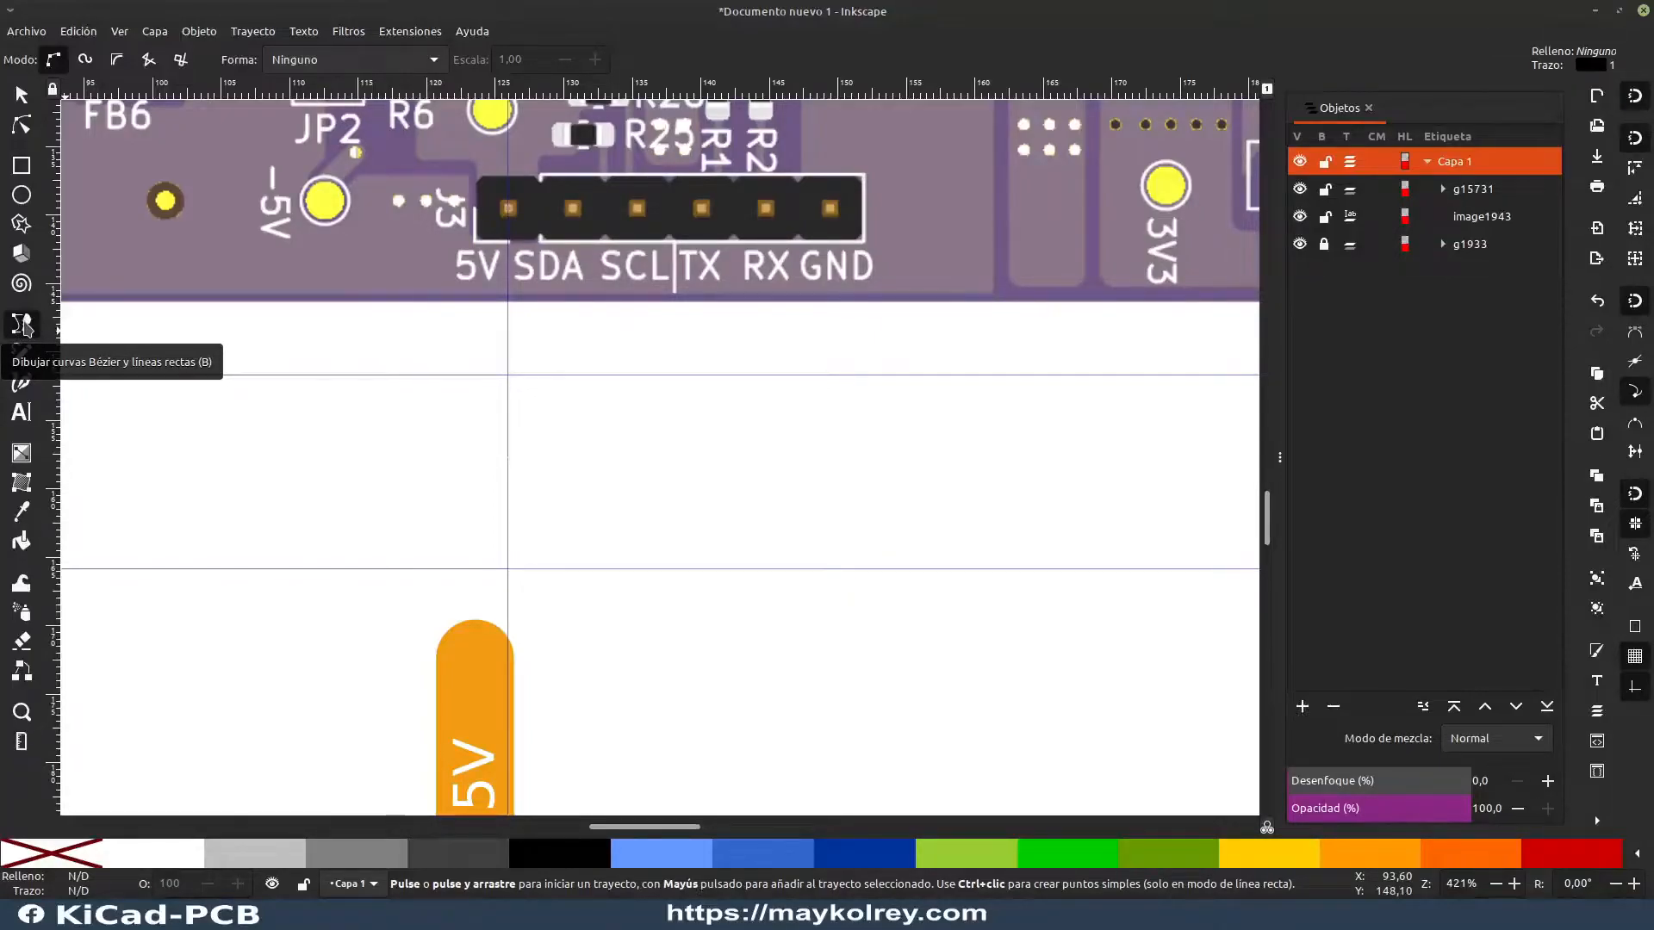
left_click(508, 208)
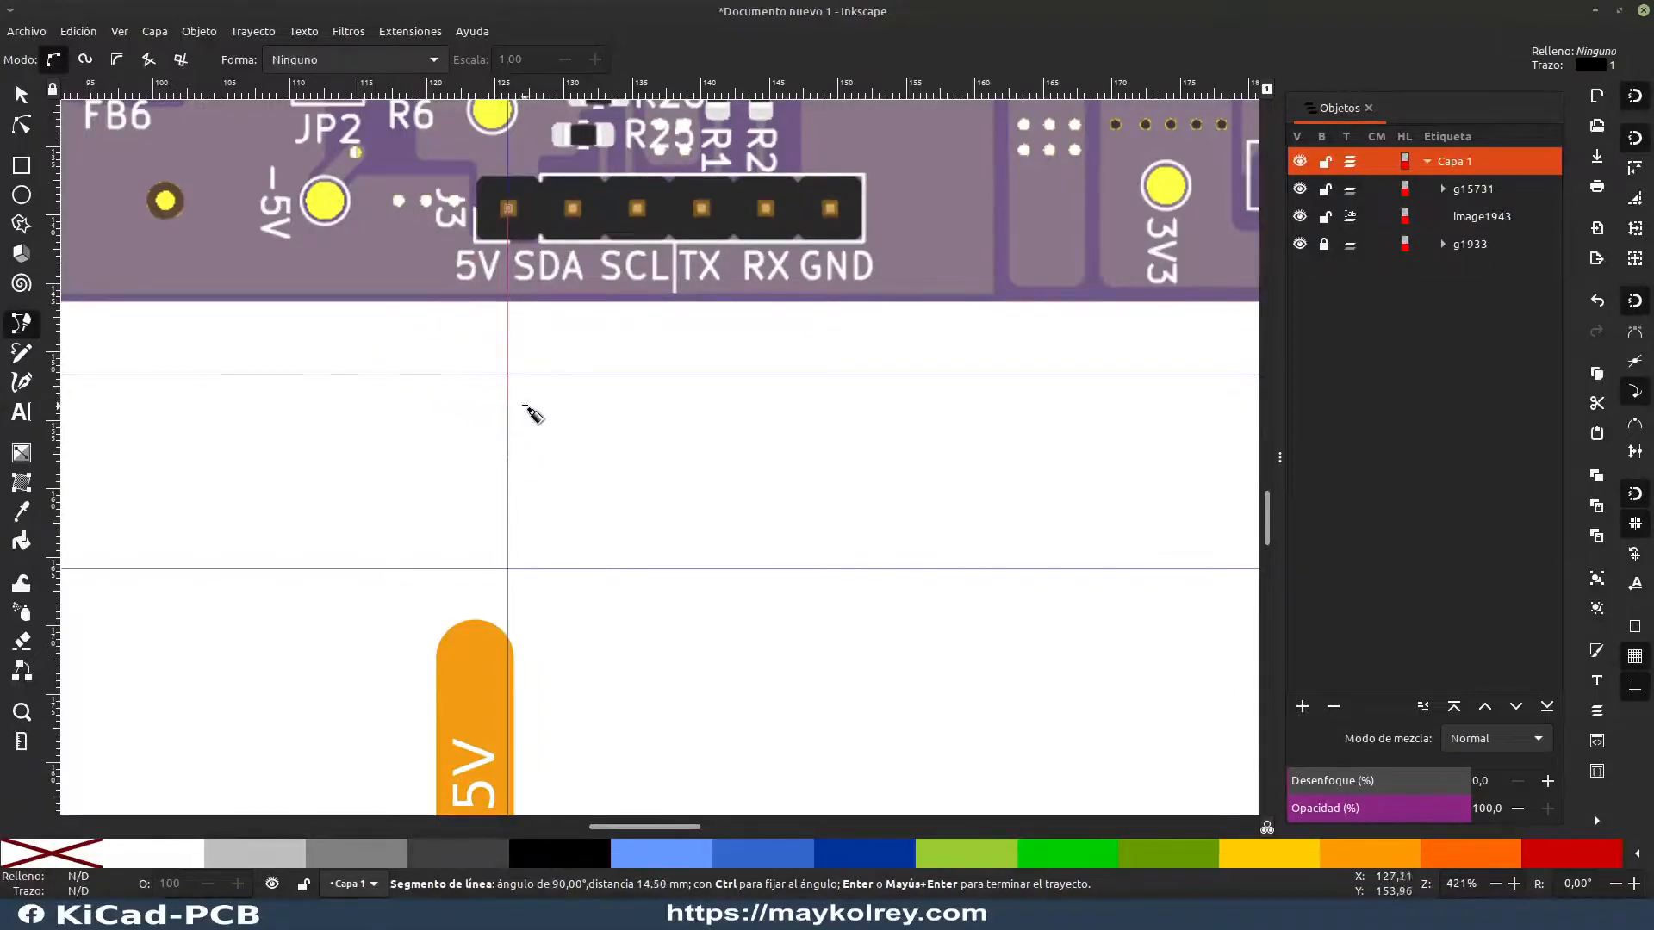
double_click(508, 457)
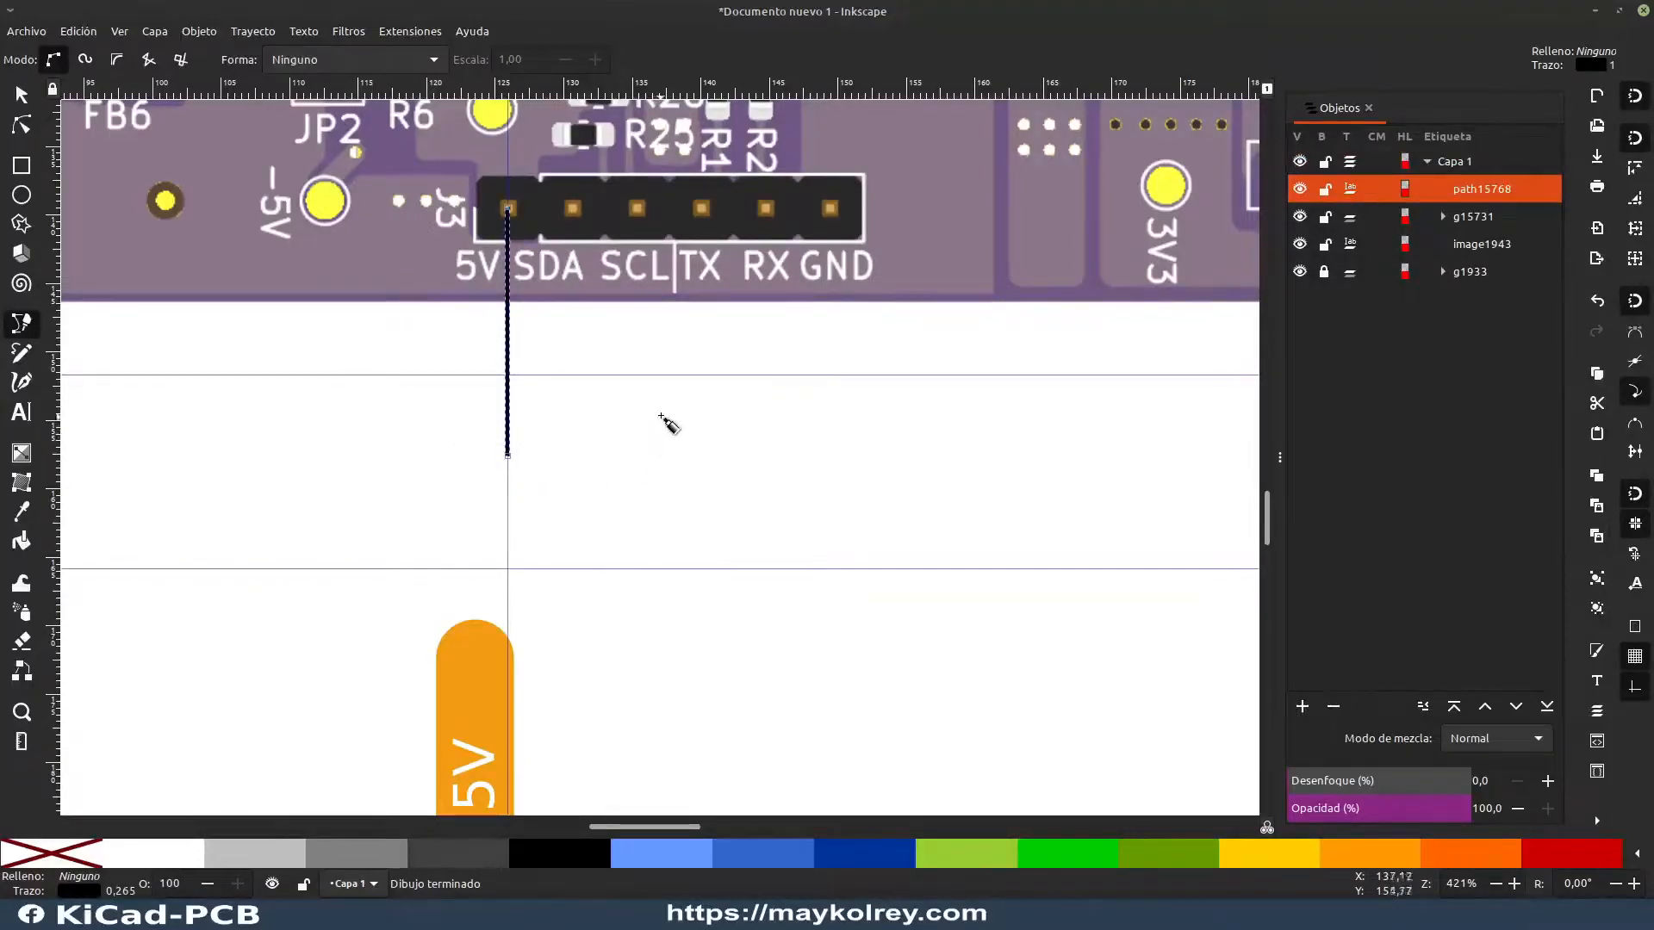
key("s")
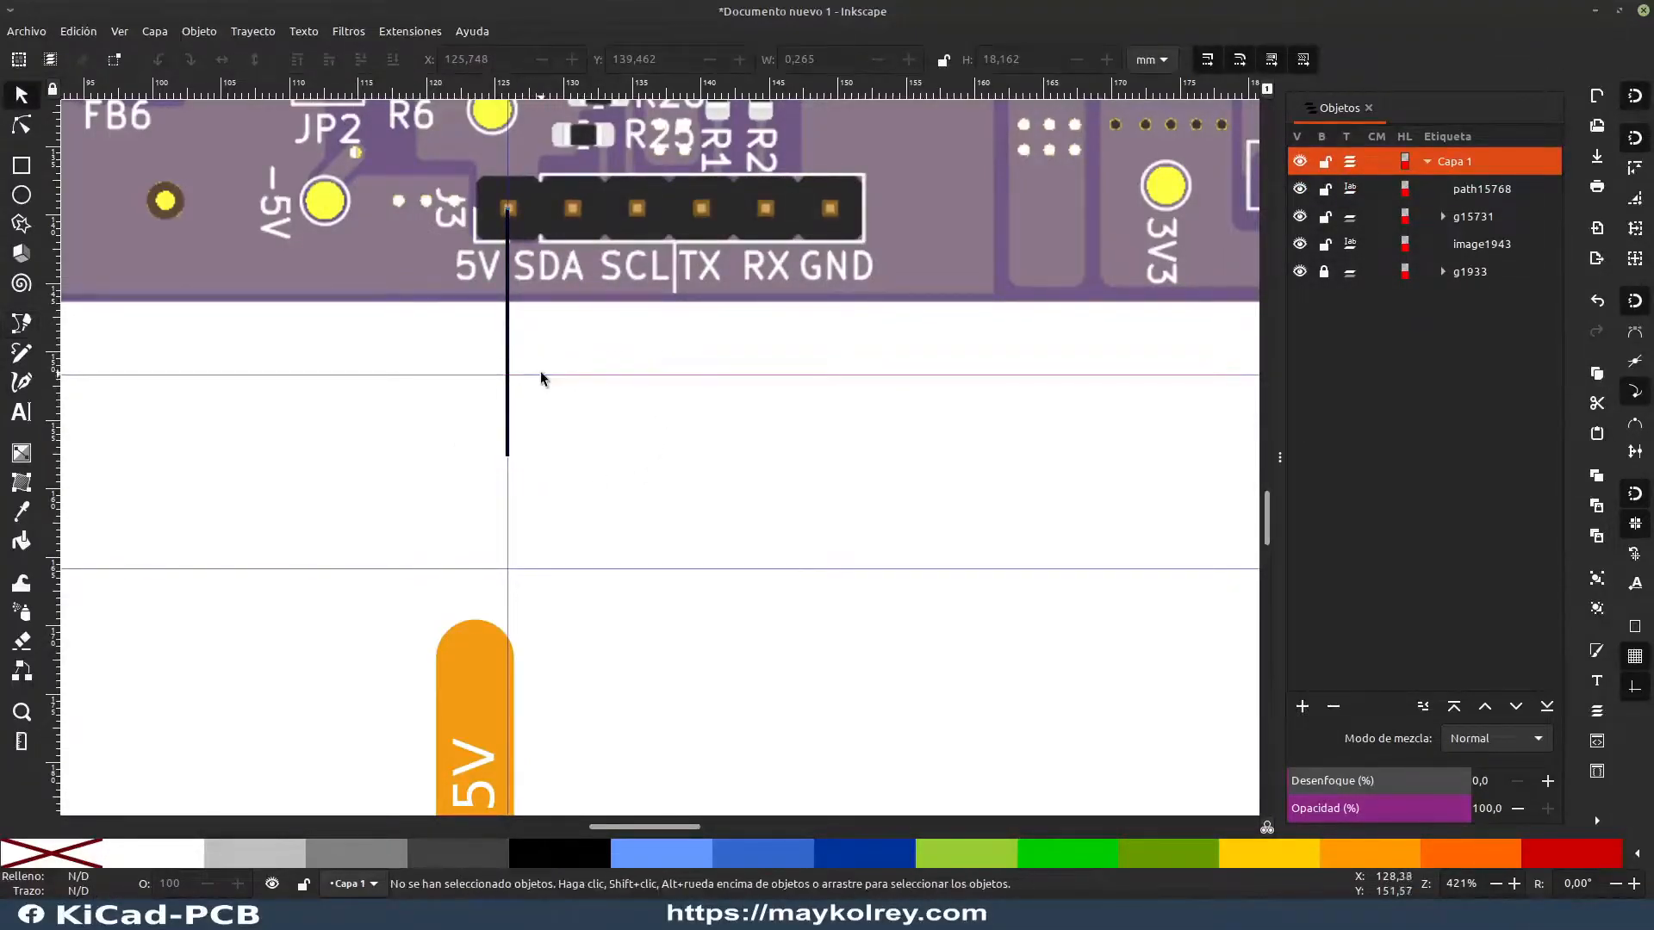
Step: Move the upper horizontal guide to the line's lower end and attach the 5V label there, centered on the vertical guide at about X 123.0 mm
left_click_drag(543, 376, 491, 474)
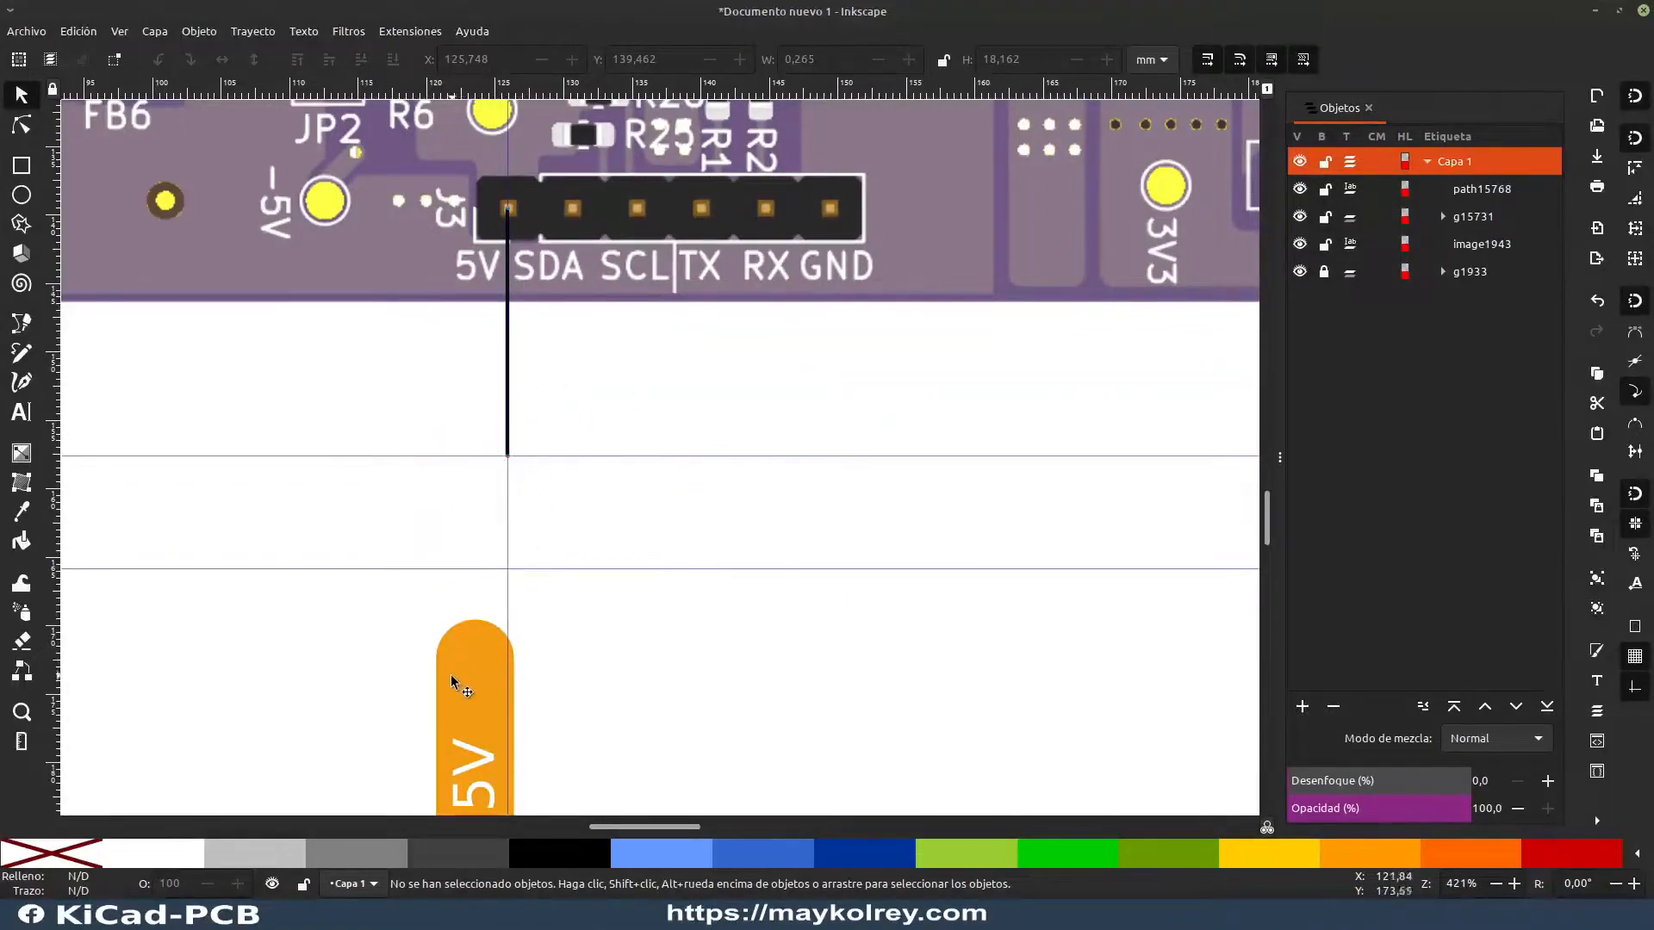
left_click_drag(474, 666, 510, 534)
left_click_drag(528, 473, 530, 565)
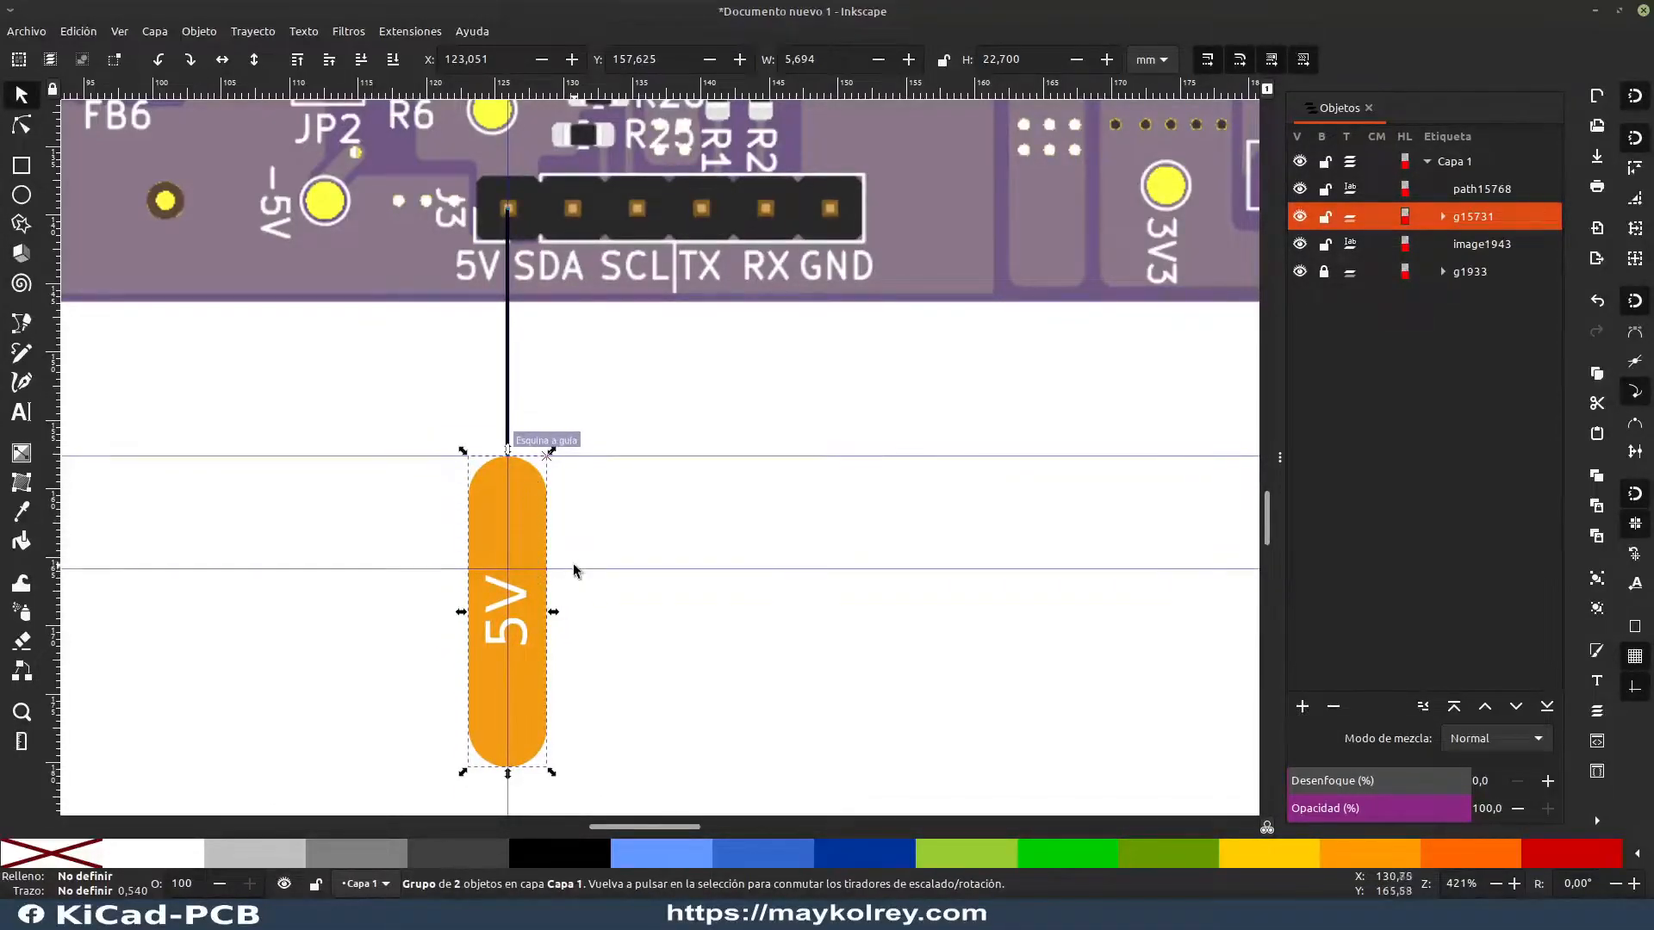
key("ctrl+z")
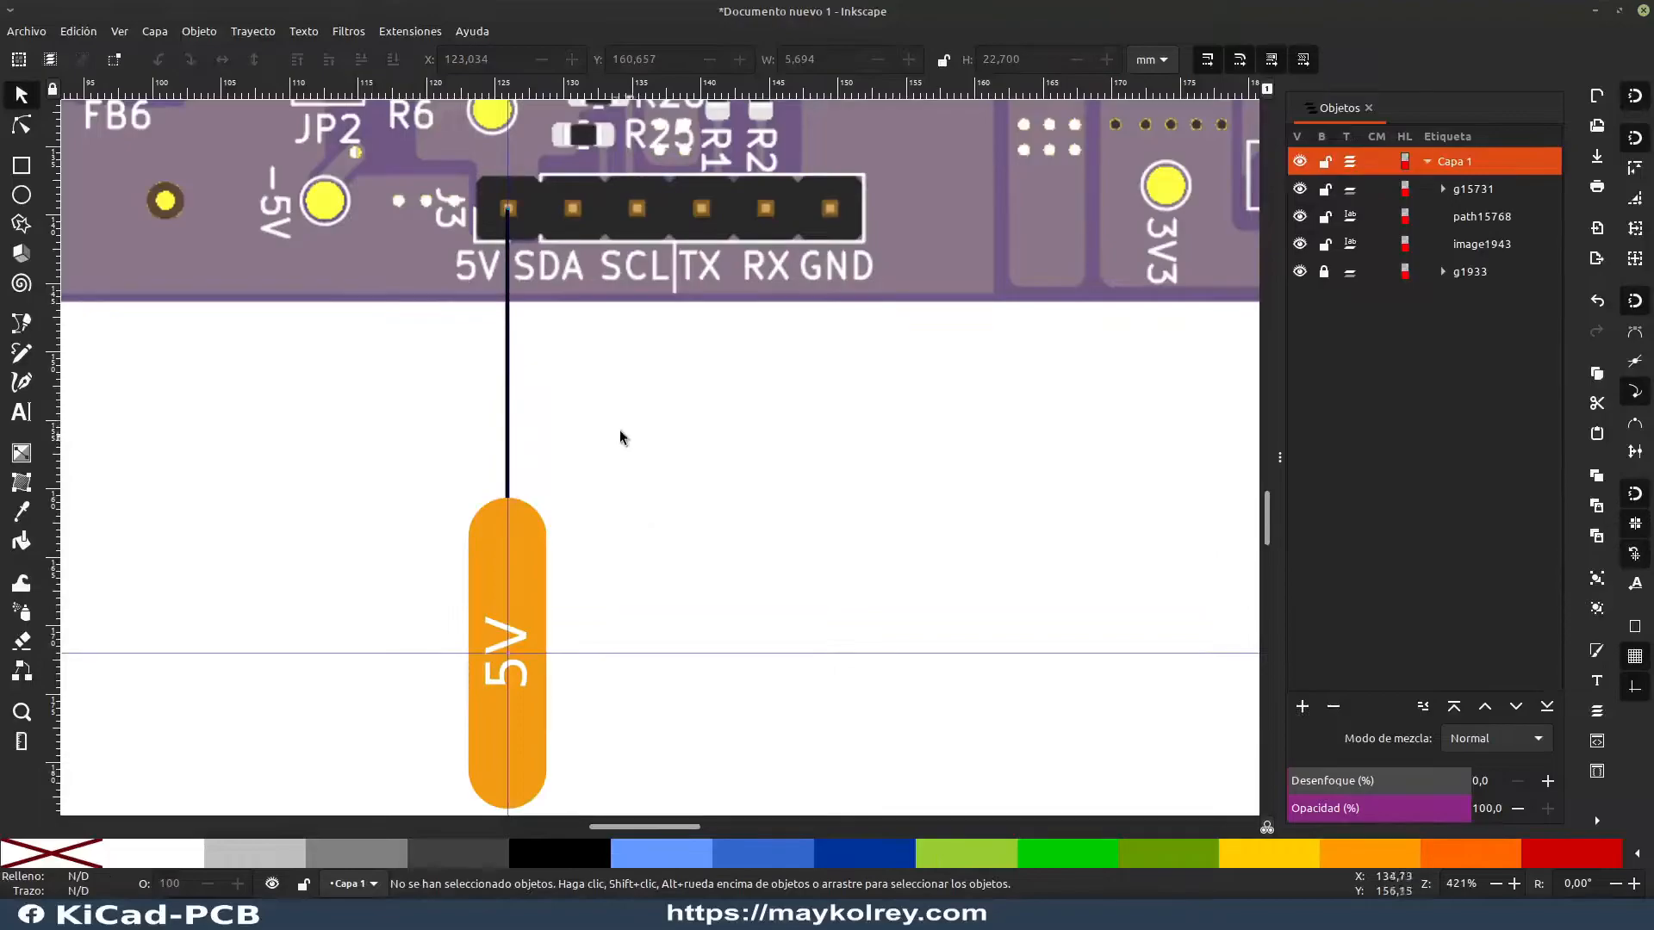
Step: Set the stroke width of the line between the 5V pin and its label to 0.5 mm
left_click(510, 380)
left_click(542, 409)
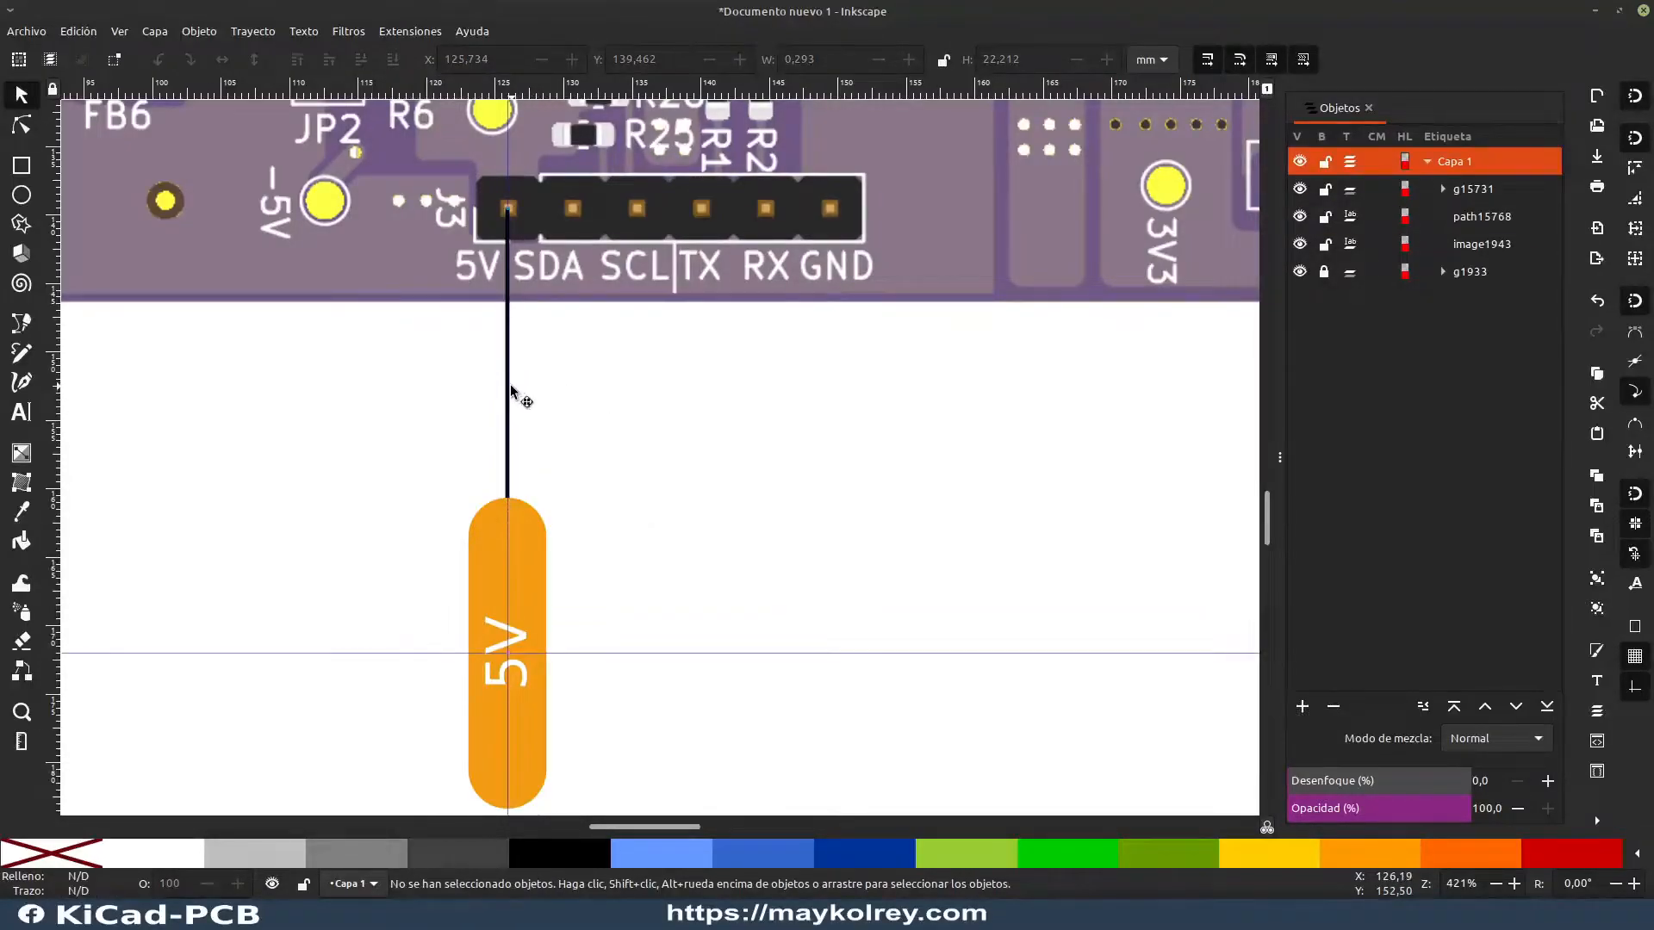
left_click(510, 384)
left_click(604, 425)
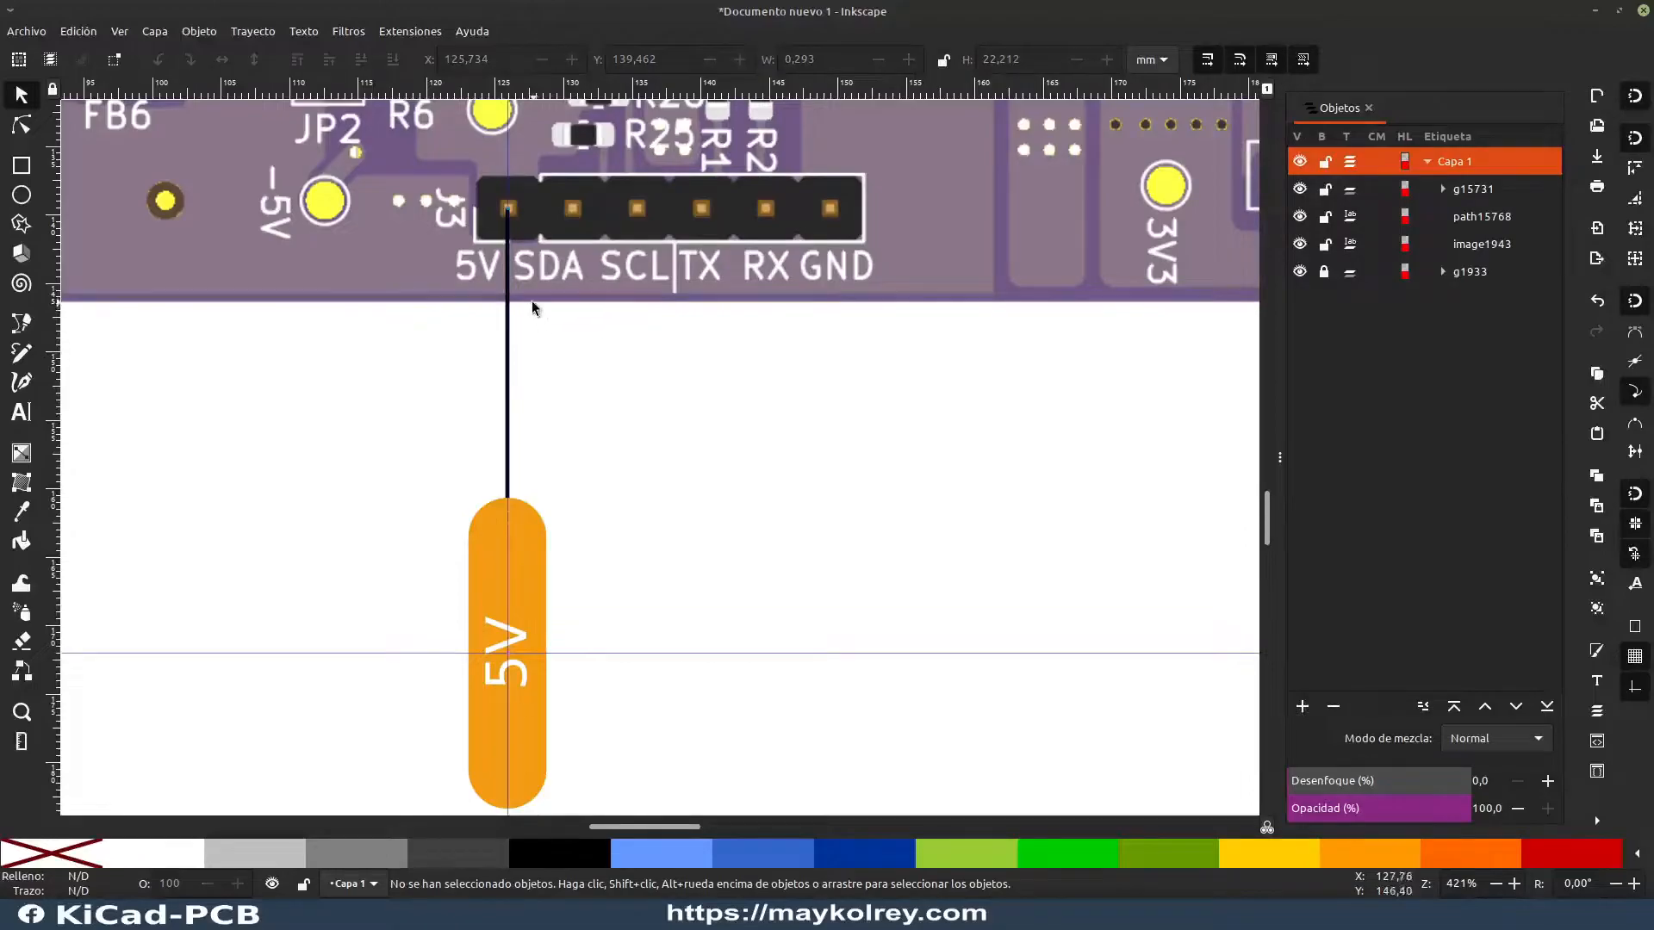
left_click(511, 409)
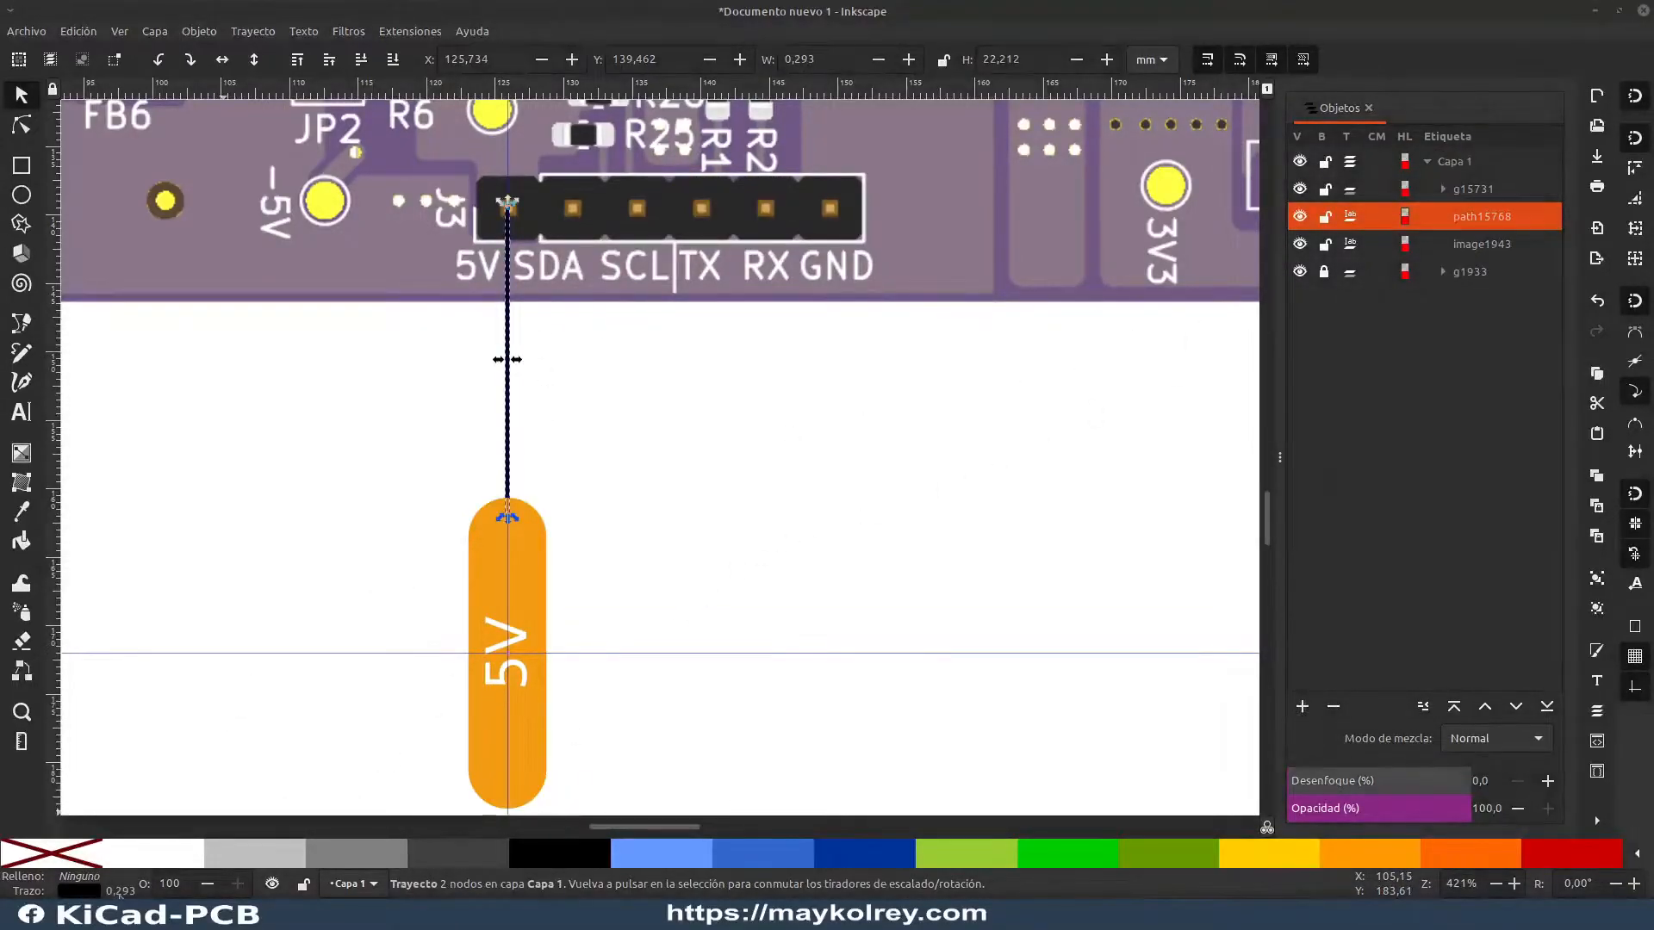
key("ctrl+shift+f")
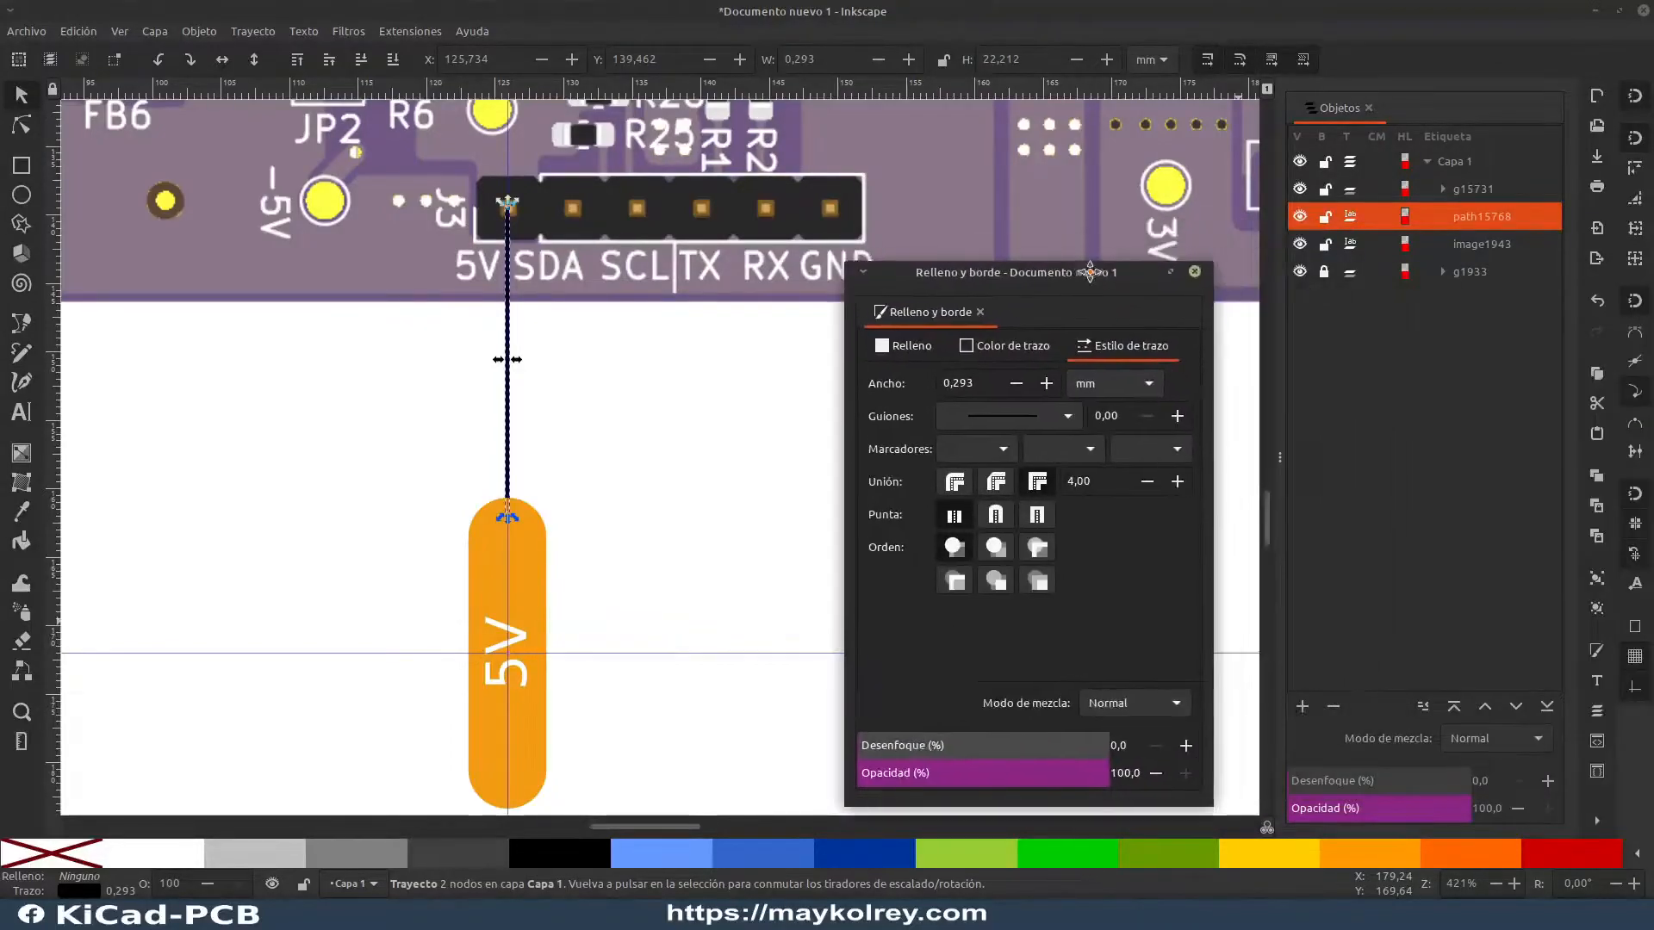
left_click(1050, 384)
left_click(1049, 384)
left_click(1049, 384)
left_click(1049, 385)
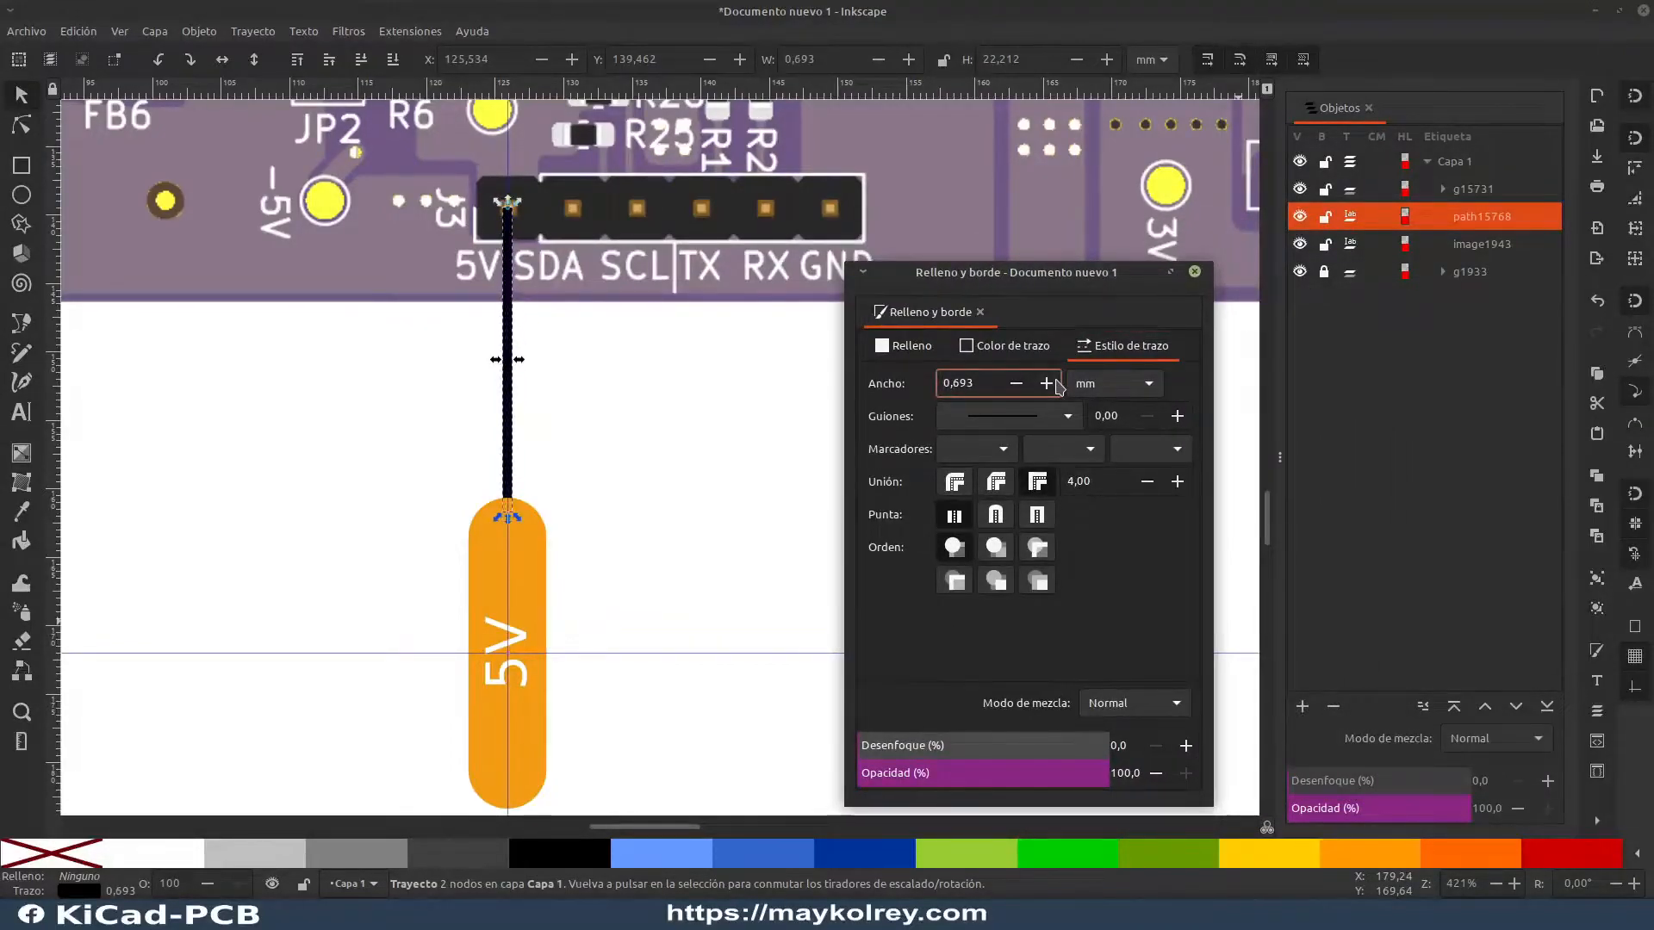
triple_click(992, 379)
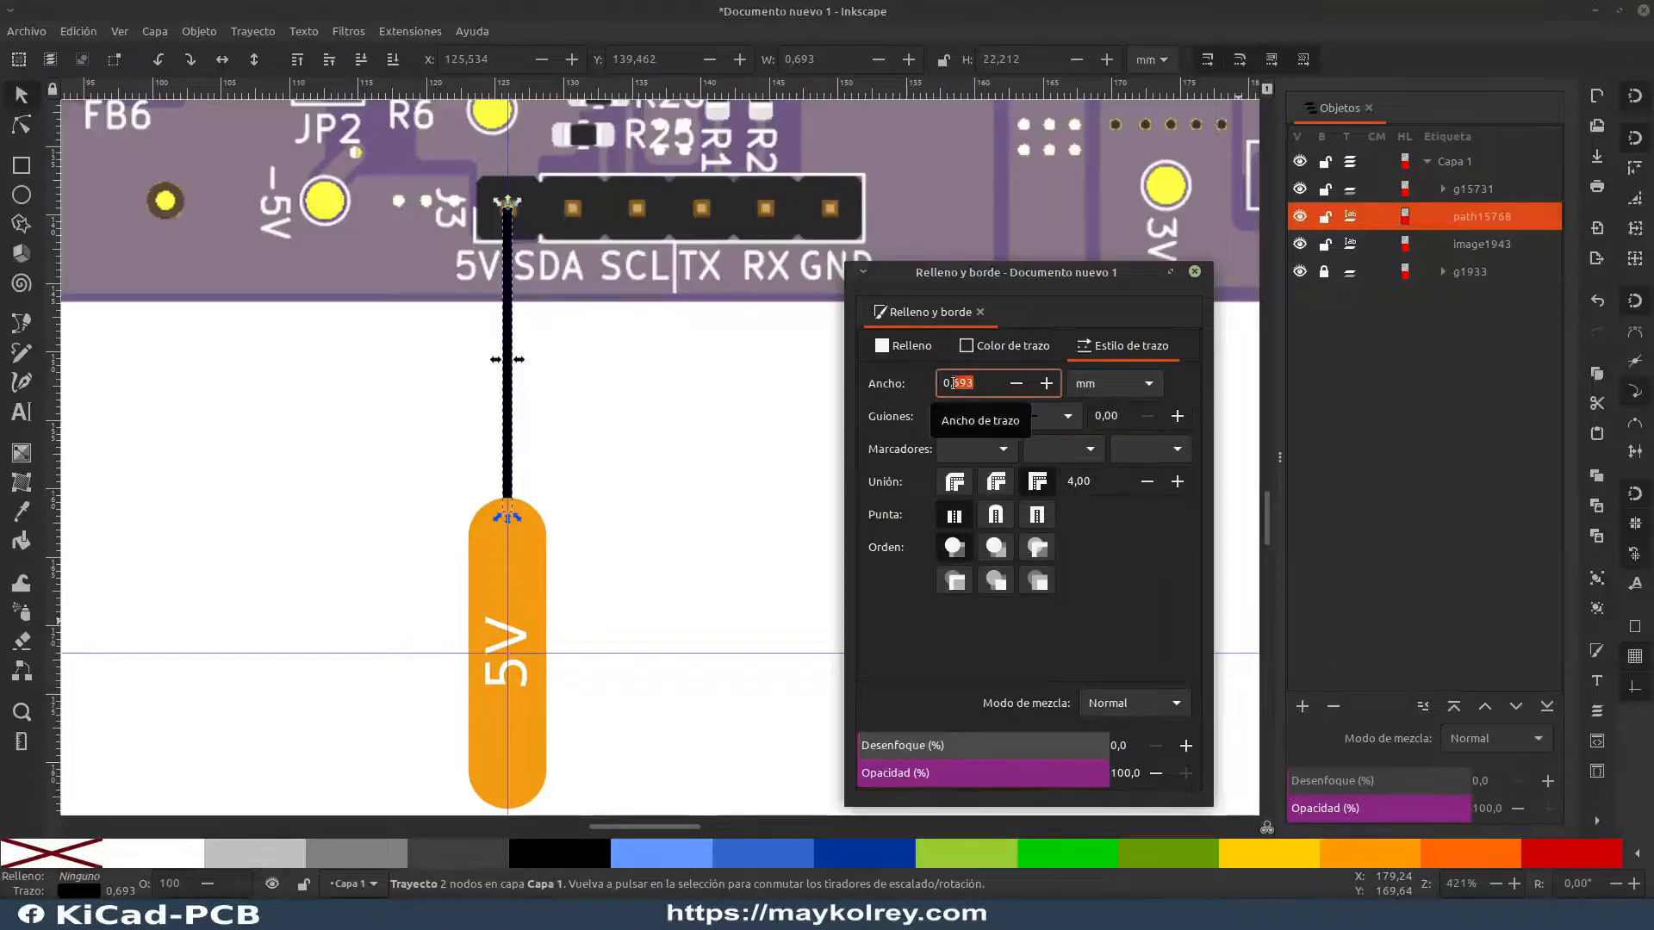
type("0,5")
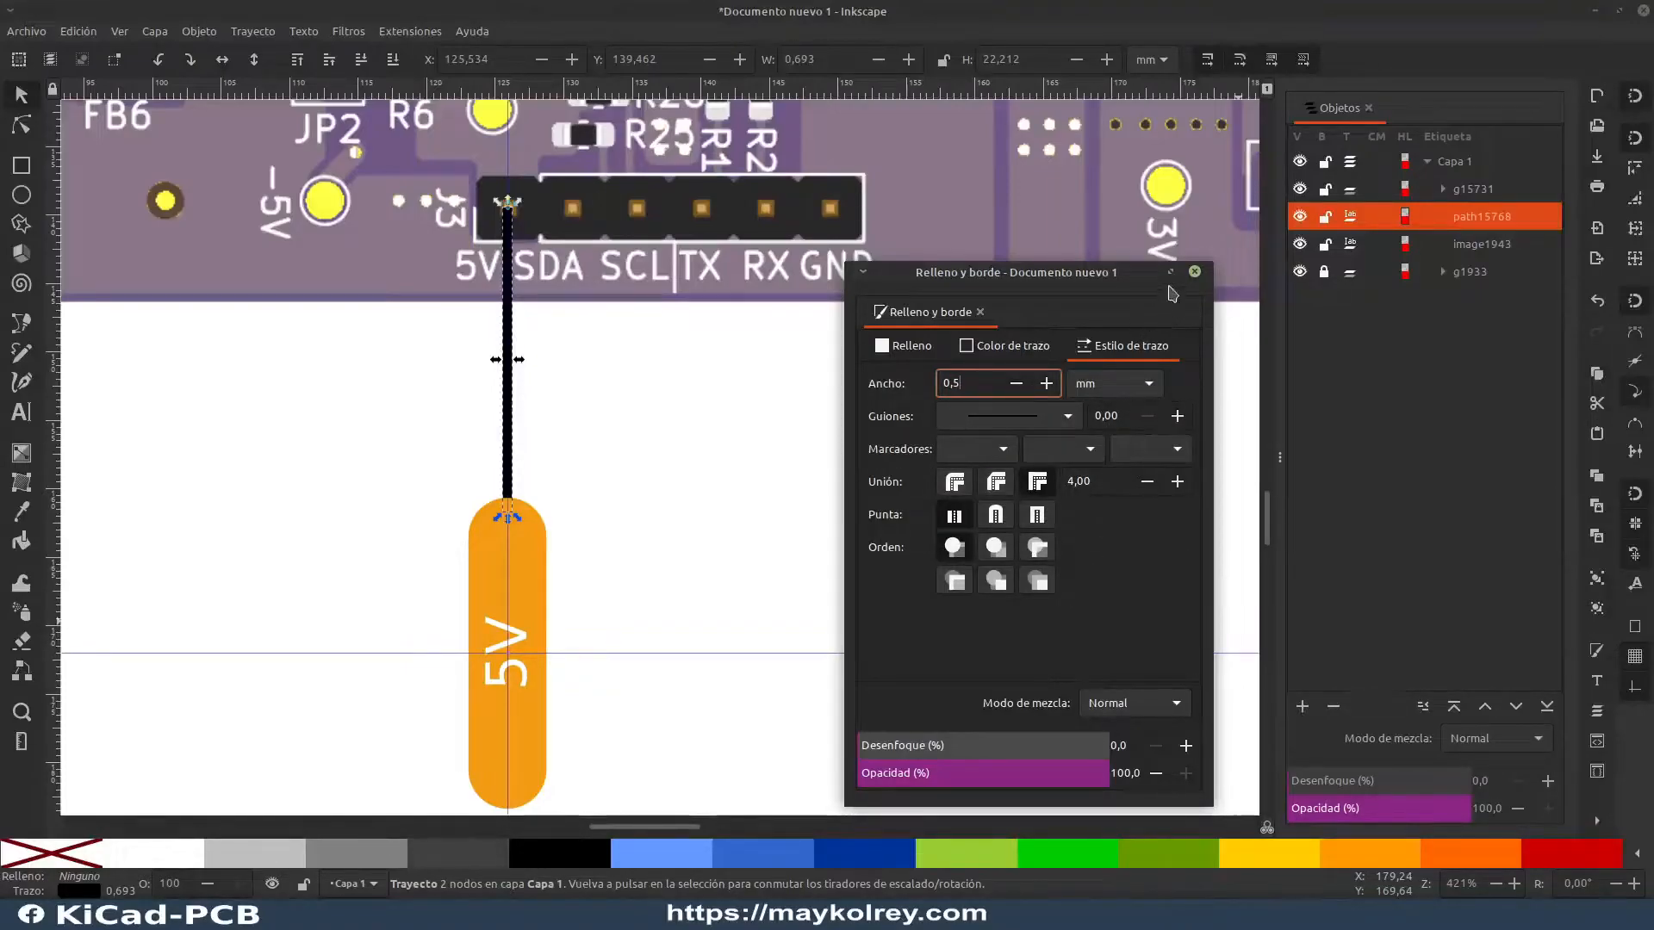
left_click_drag(1094, 283, 1652, 211)
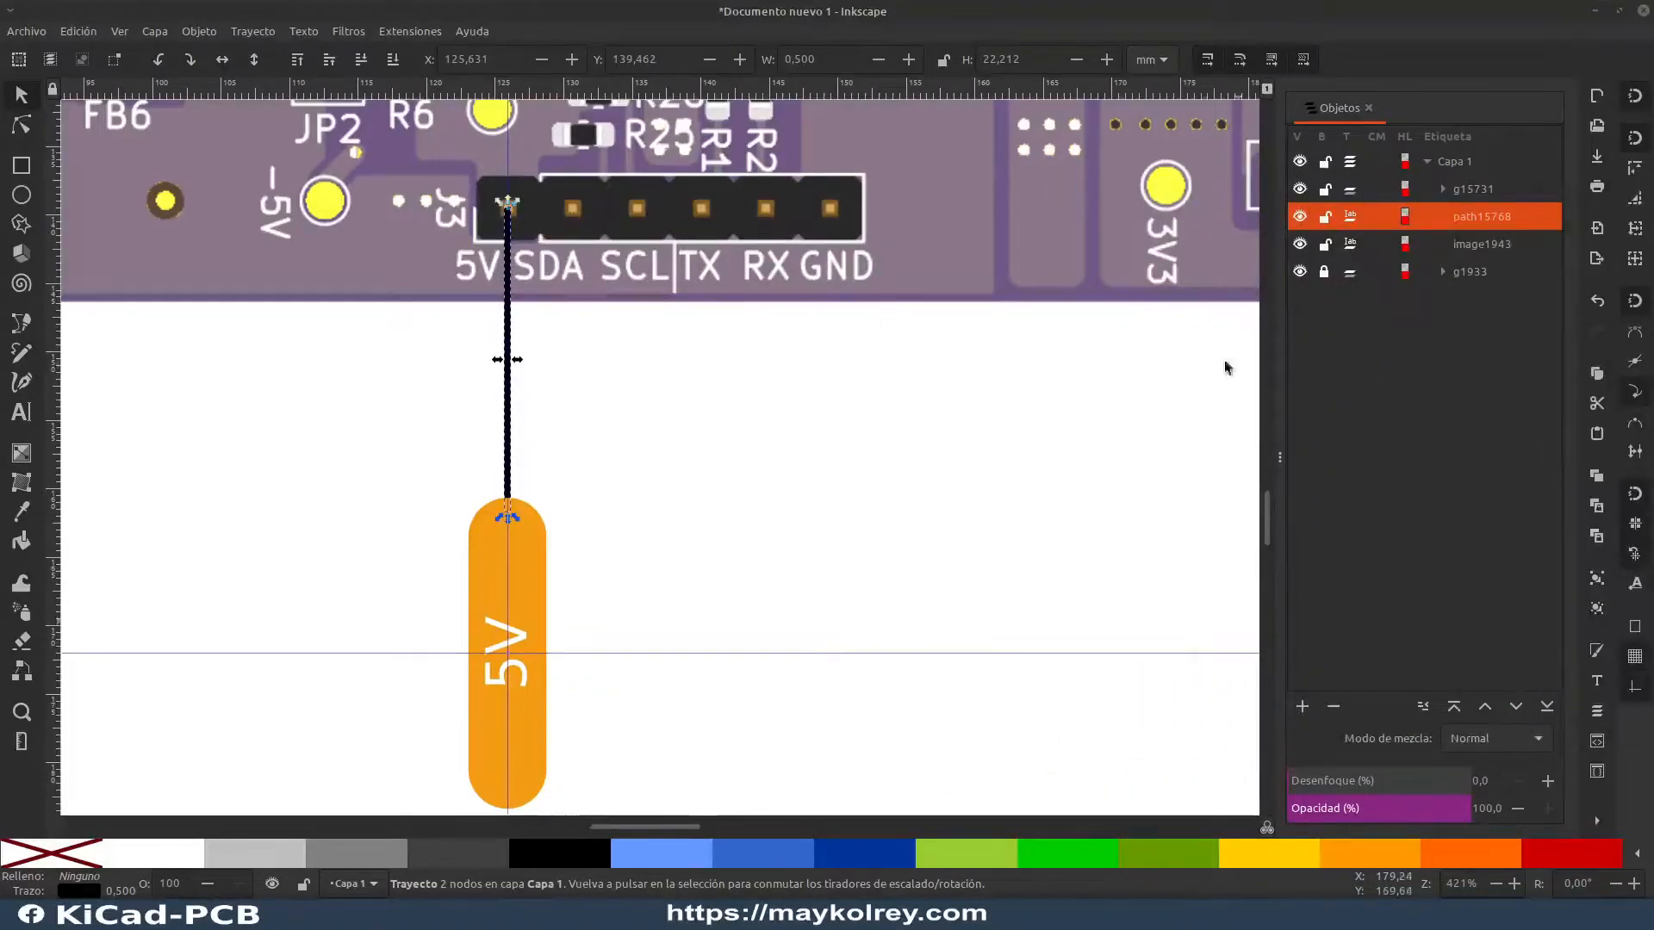
left_click(935, 419)
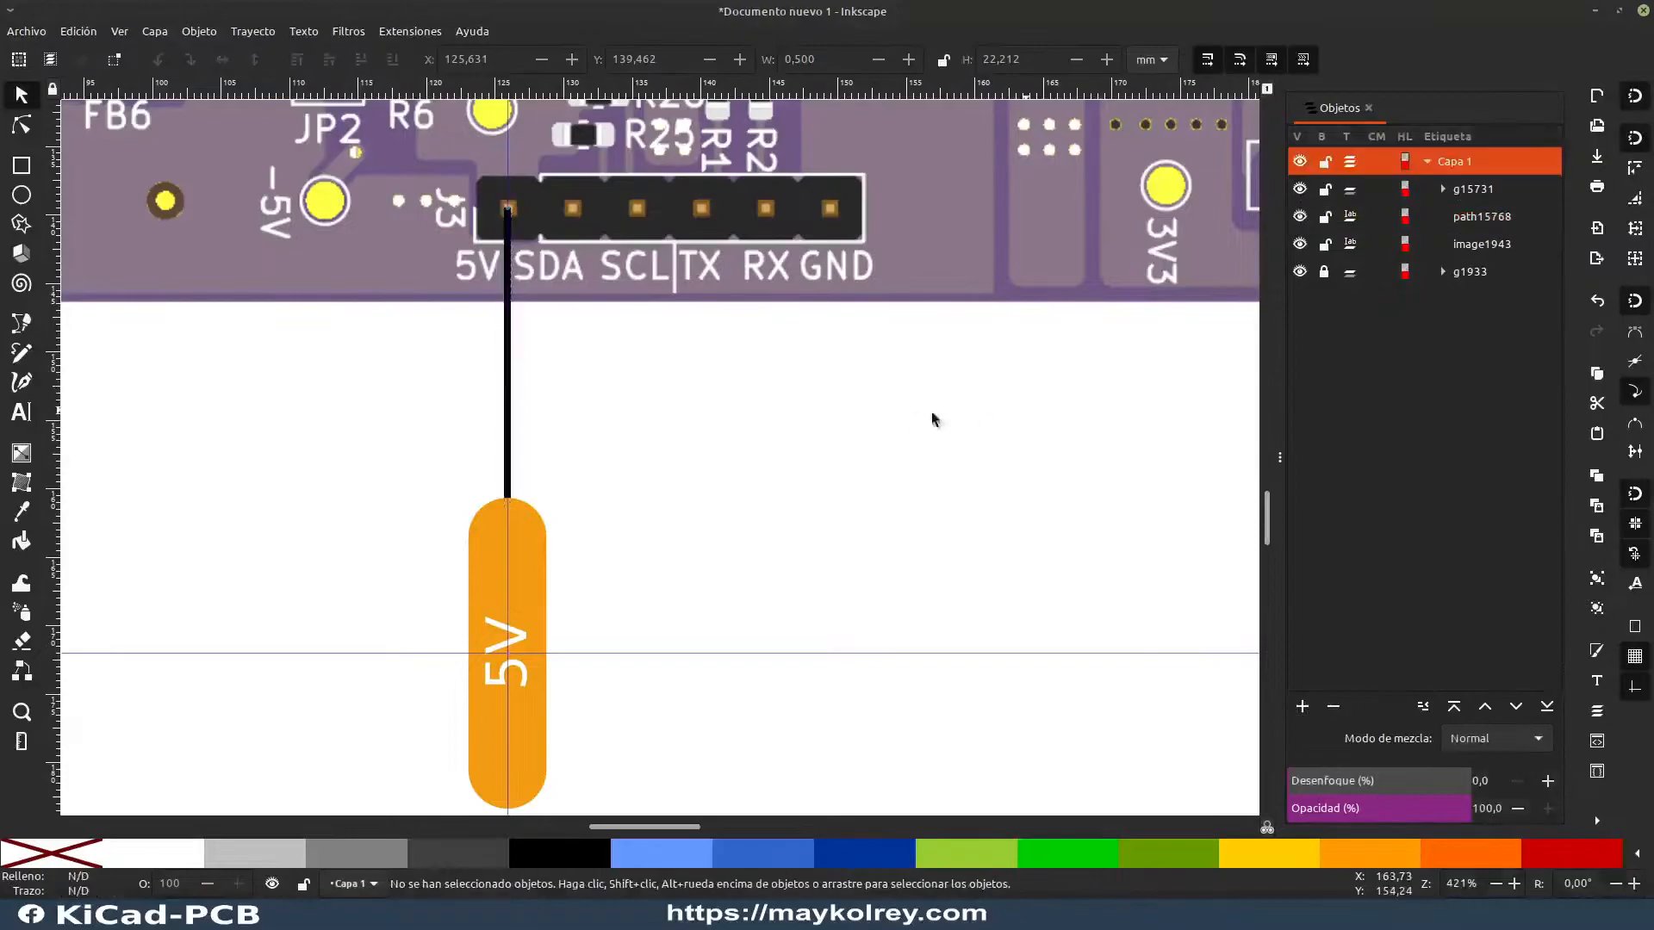
Step: Try the blue #3366CC as the stroke color of the 5V connector line
left_click(510, 355)
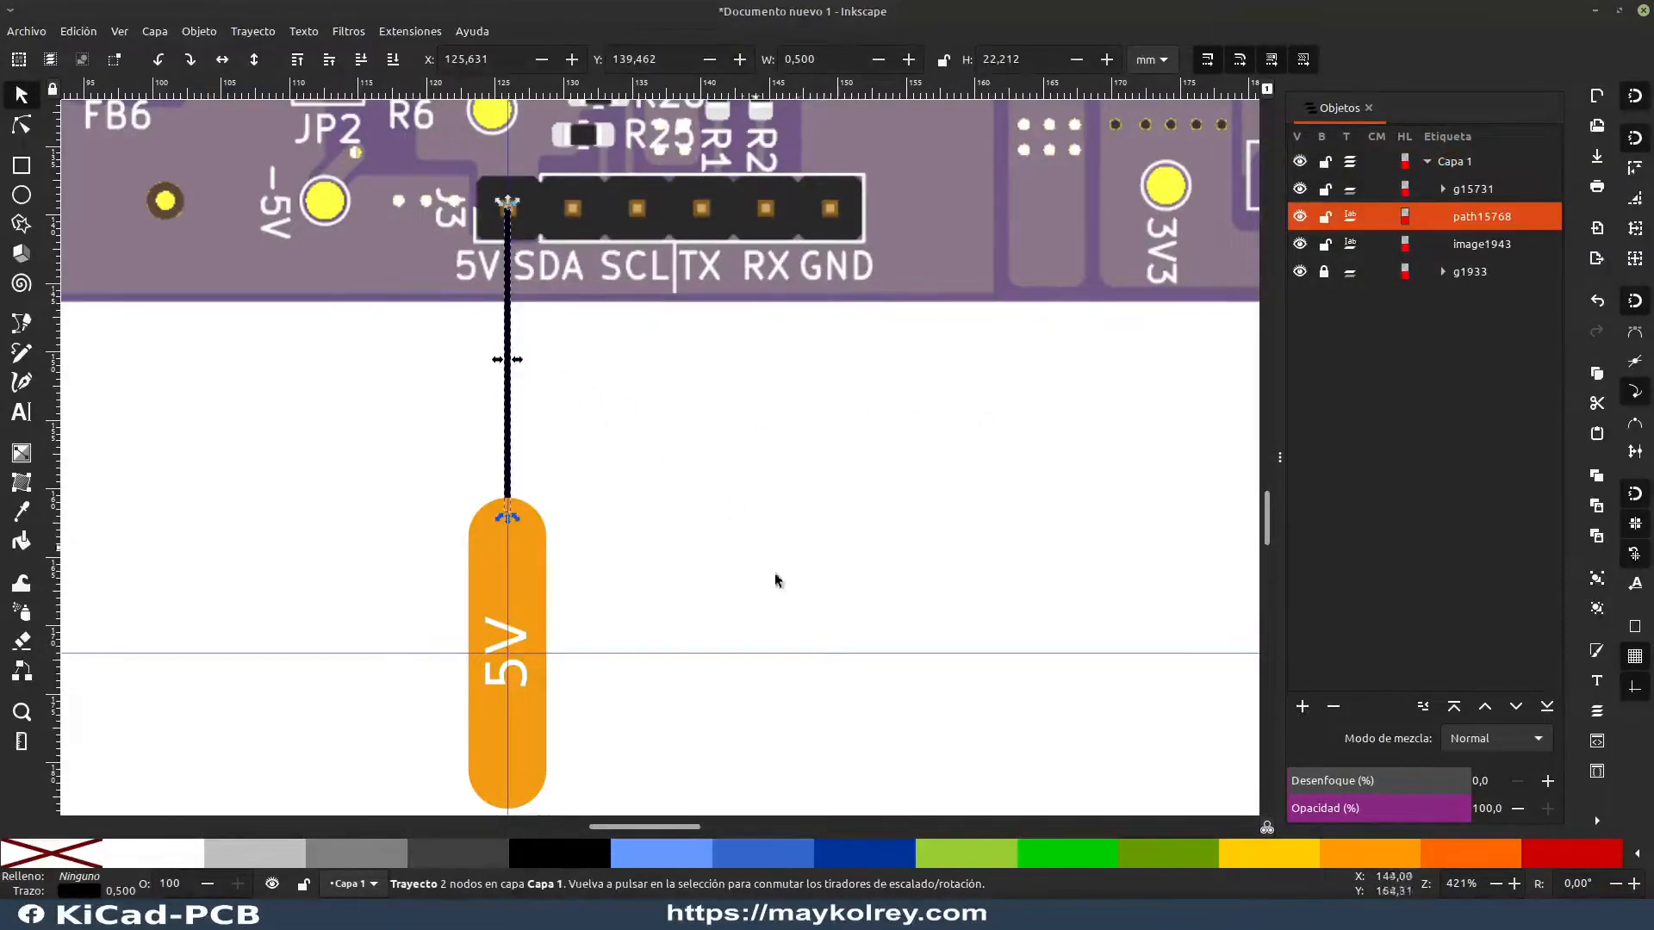
left_click(874, 858, "shift")
left_click(774, 856, "shift")
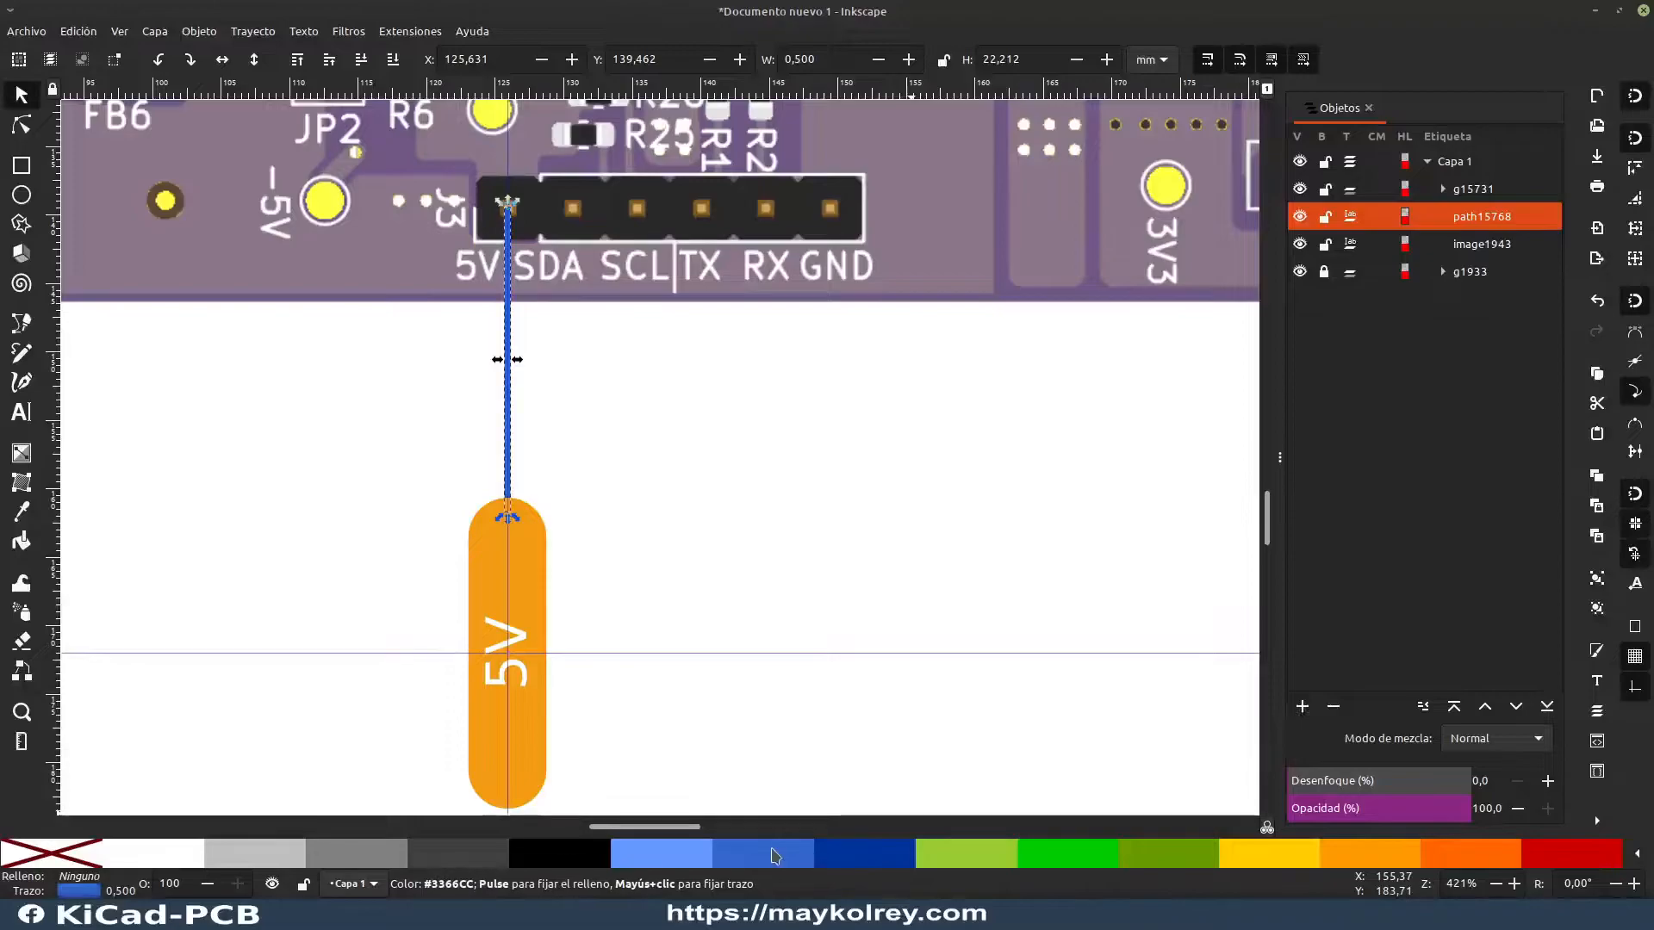
left_click(630, 612)
scroll(522, 605, "down", 3)
left_click_drag(308, 540, 357, 524)
scroll(495, 535, "up", 4)
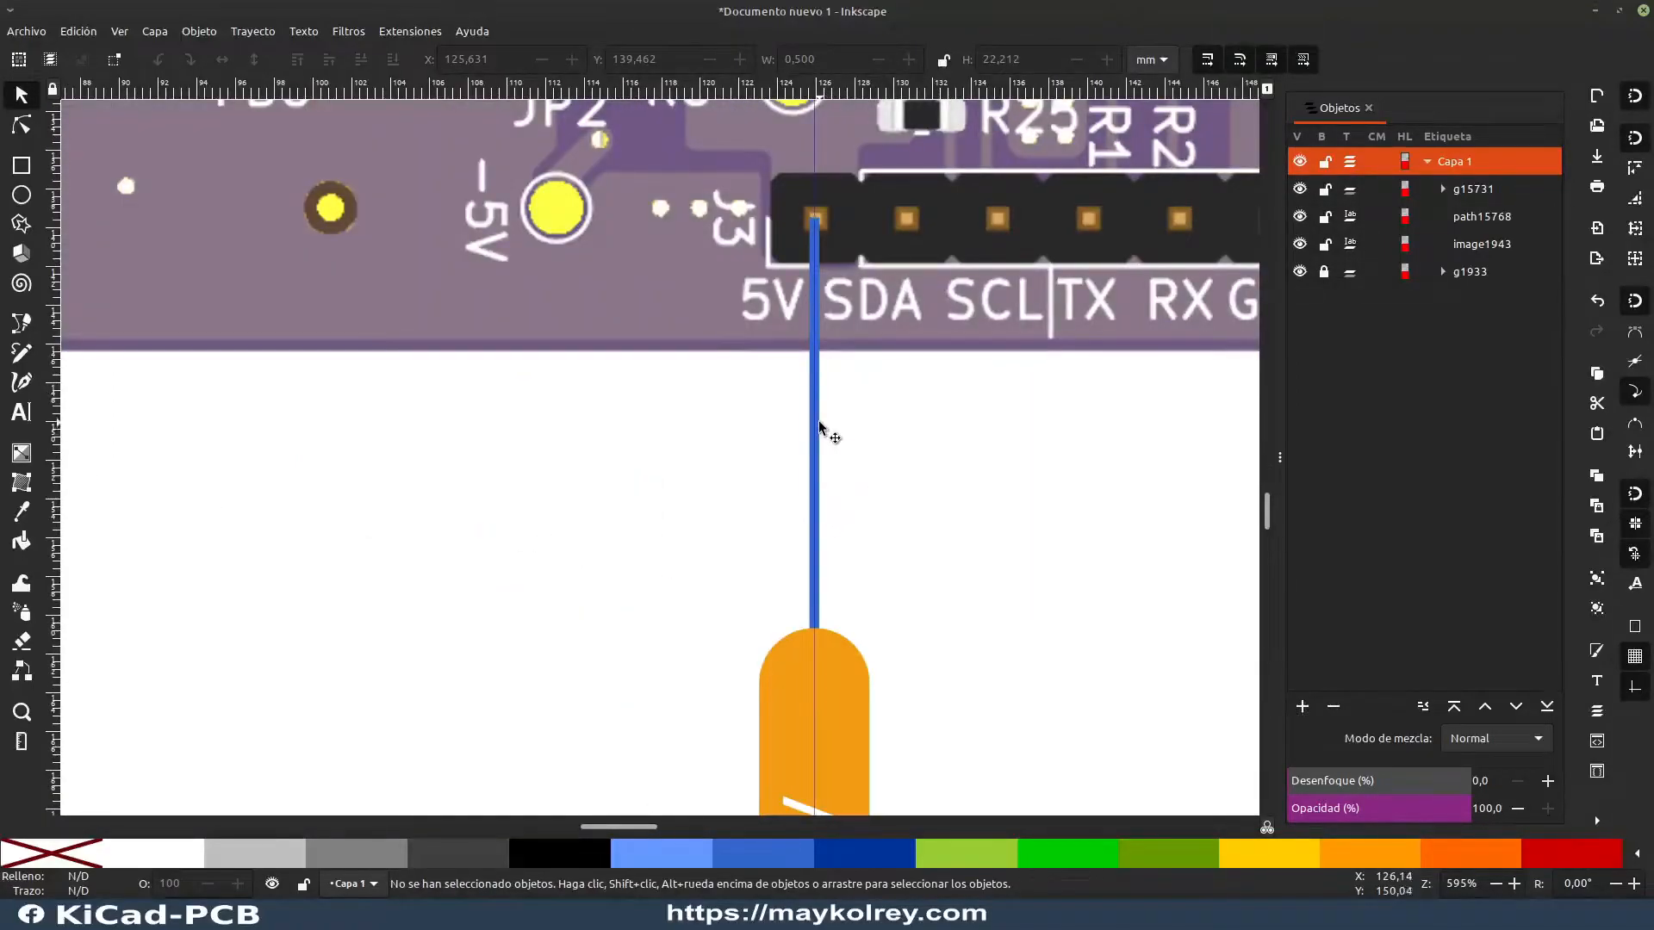
Step: Change the 5V connector line's stroke color to gray
left_click(821, 433)
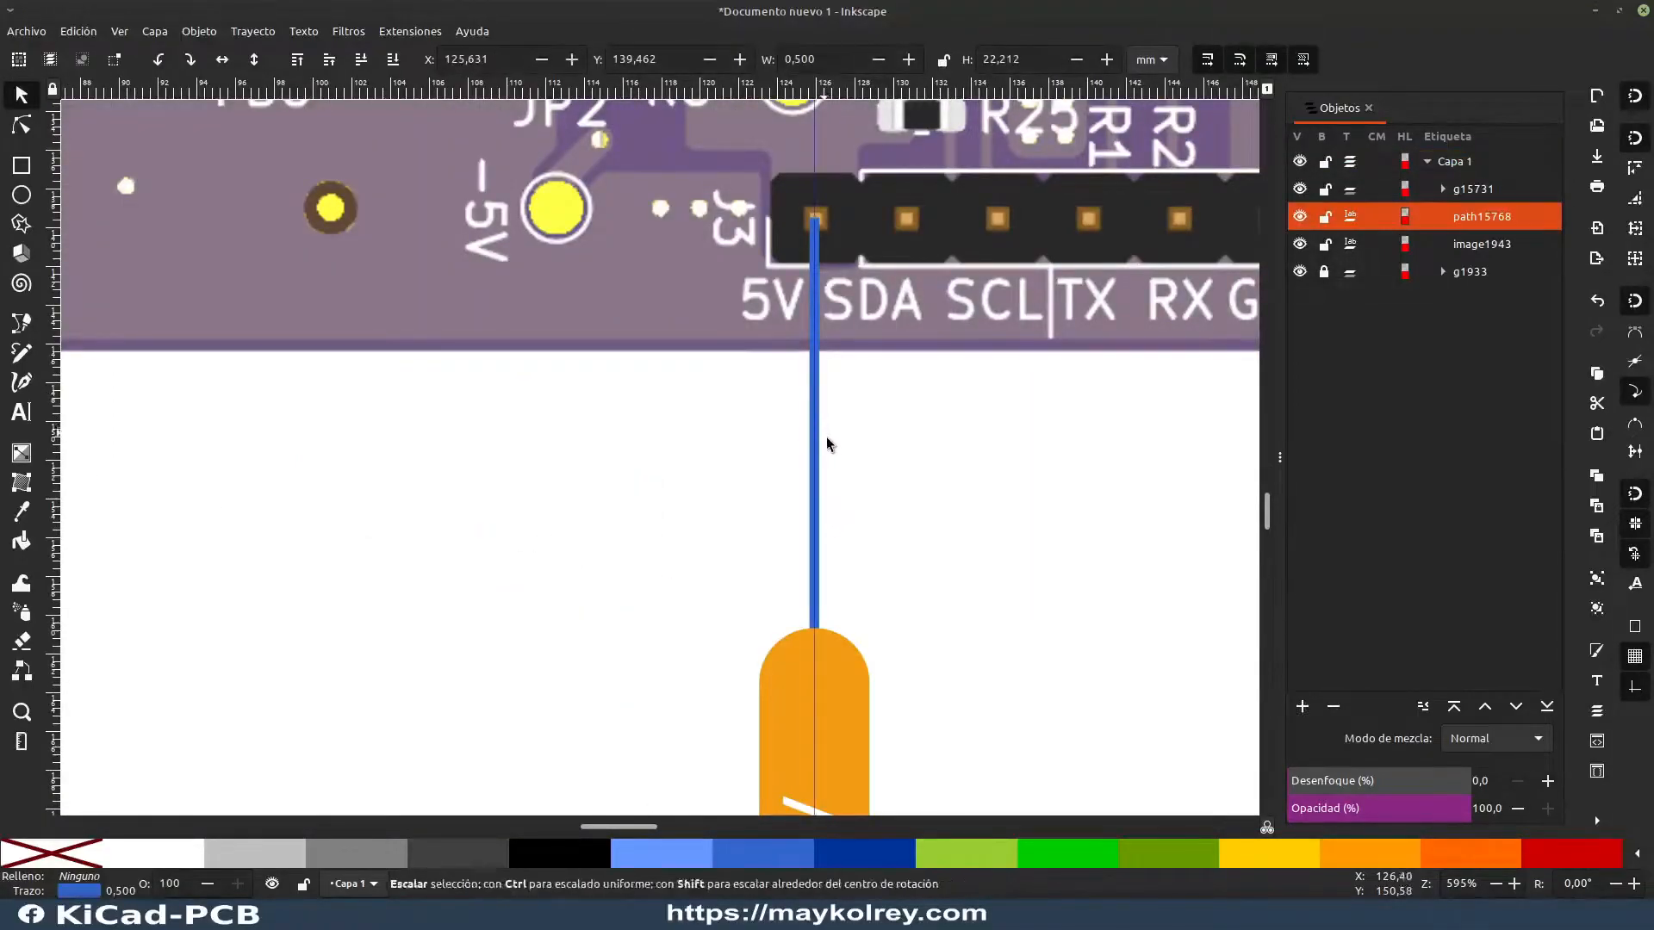
left_click(385, 859)
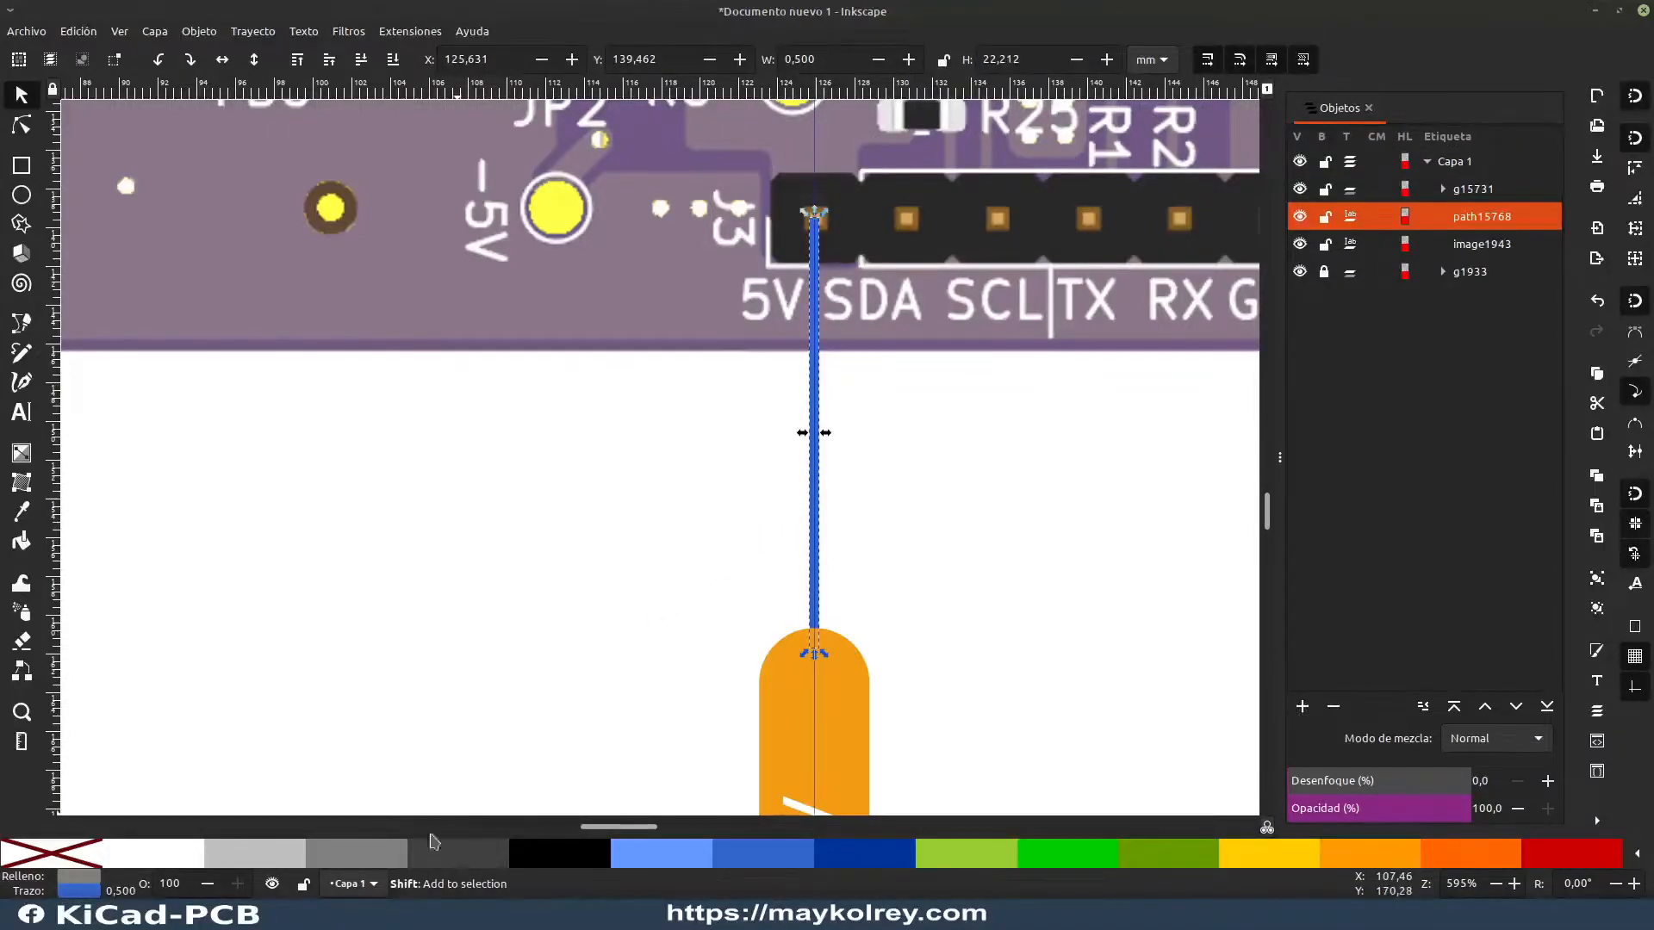
left_click(457, 848)
left_click(453, 848, "shift")
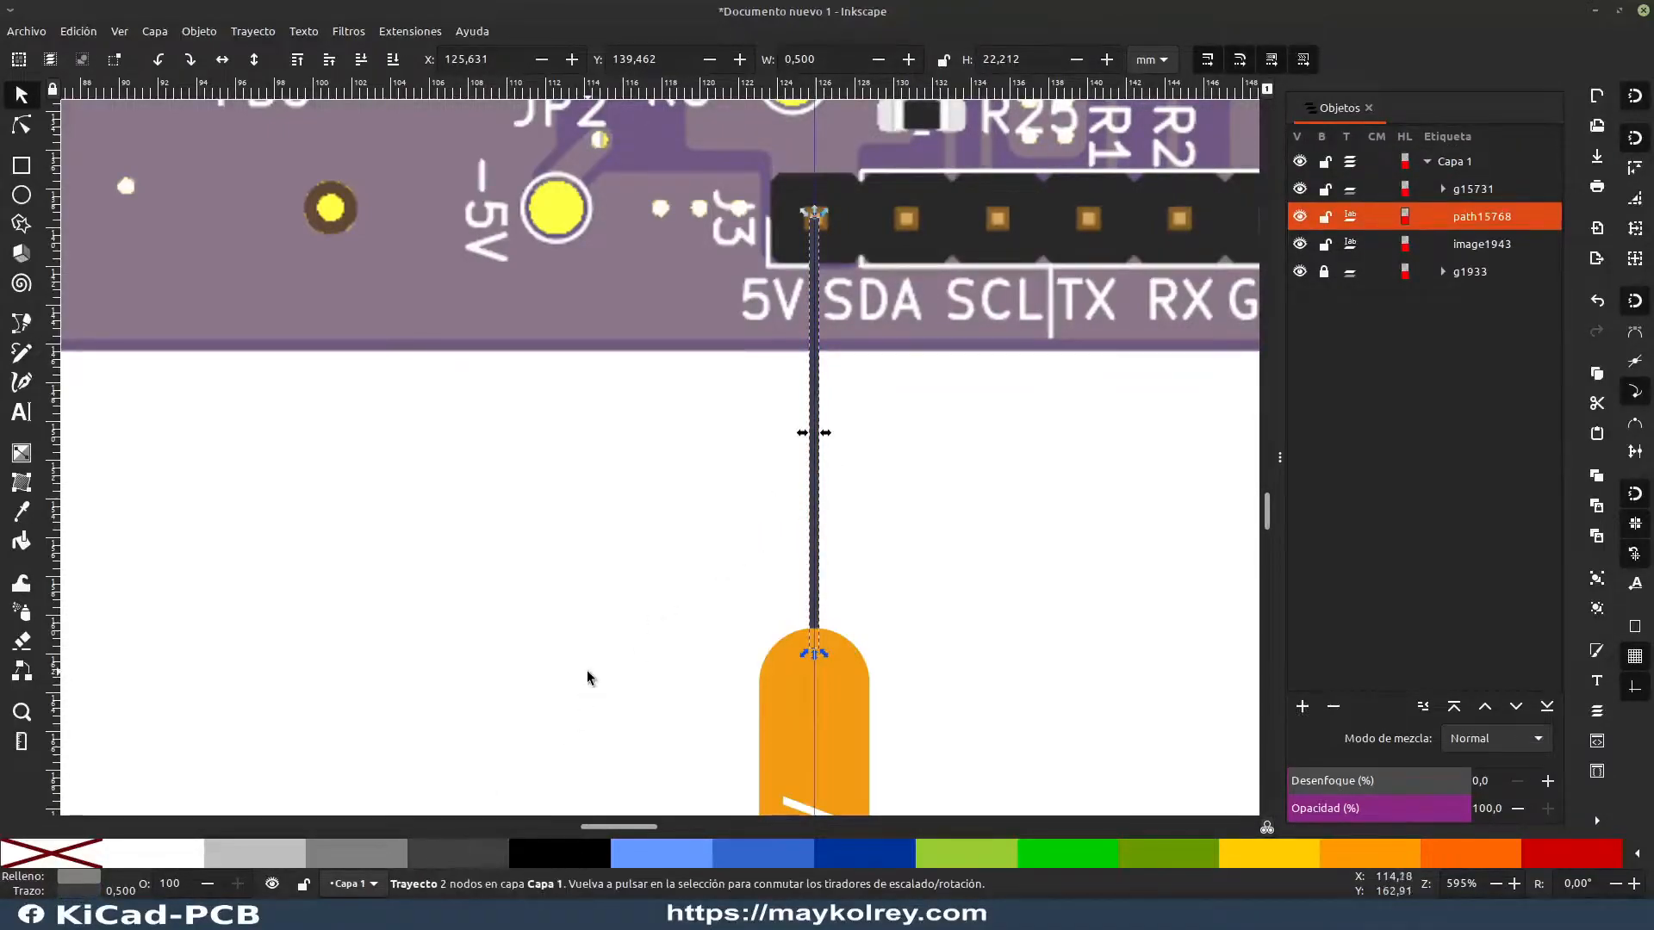
left_click(589, 671)
scroll(824, 579, "down", 2)
left_click_drag(891, 573, 495, 492)
scroll(448, 494, "up", 2)
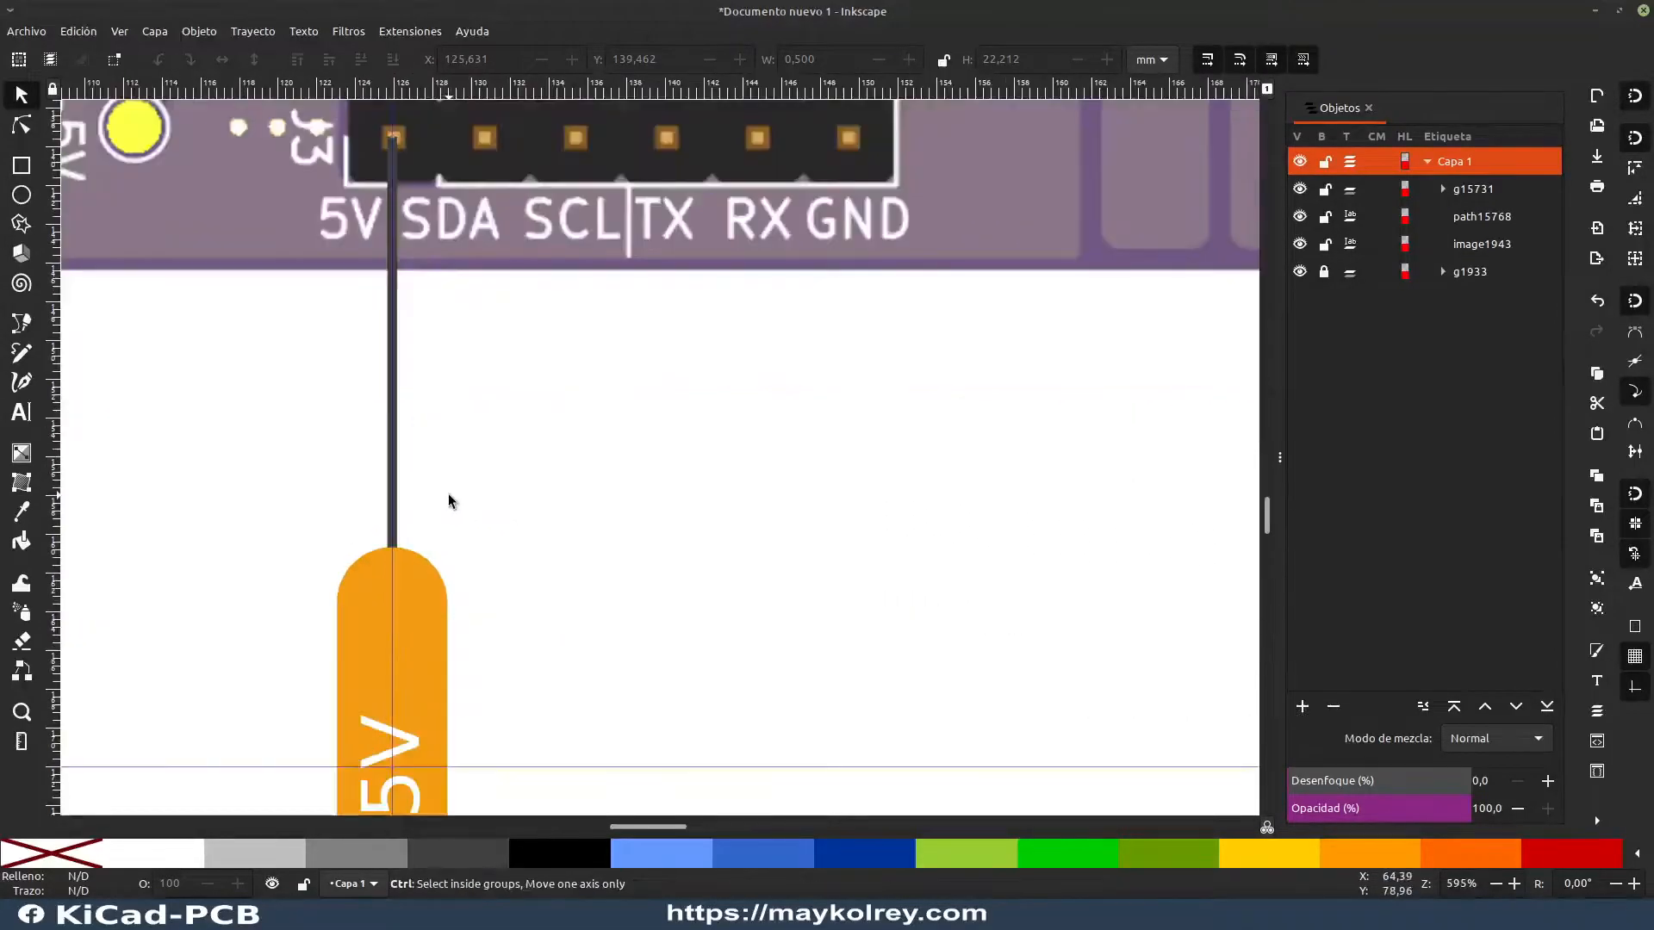
left_click(396, 426)
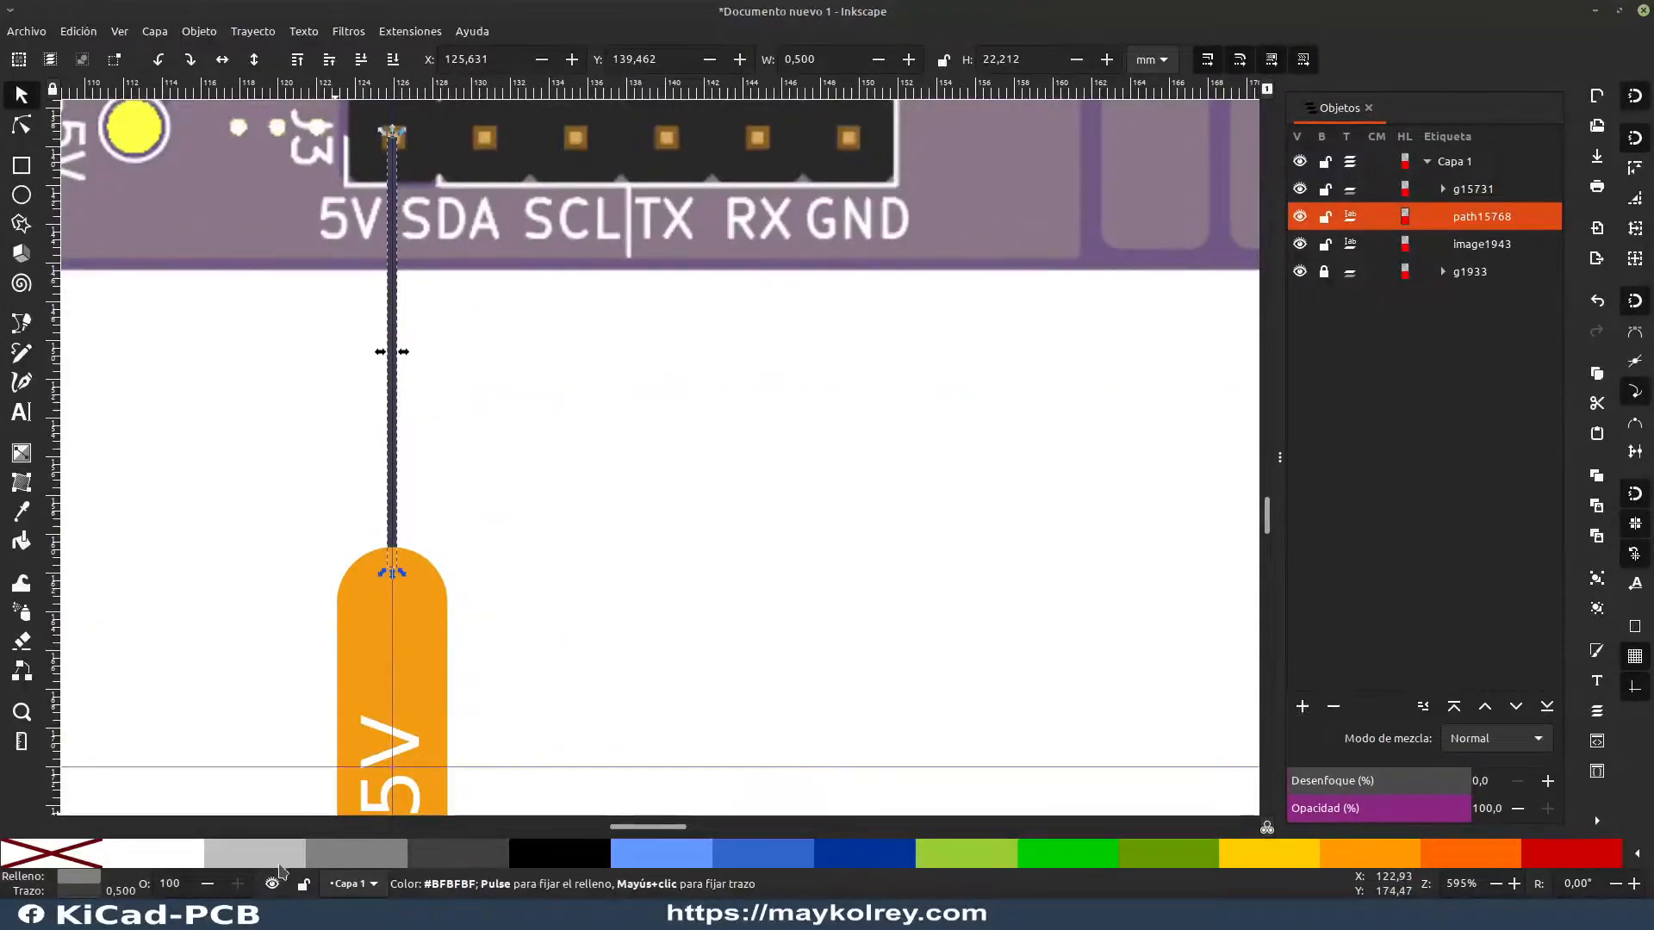
left_click(460, 445)
scroll(464, 434, "down", 2)
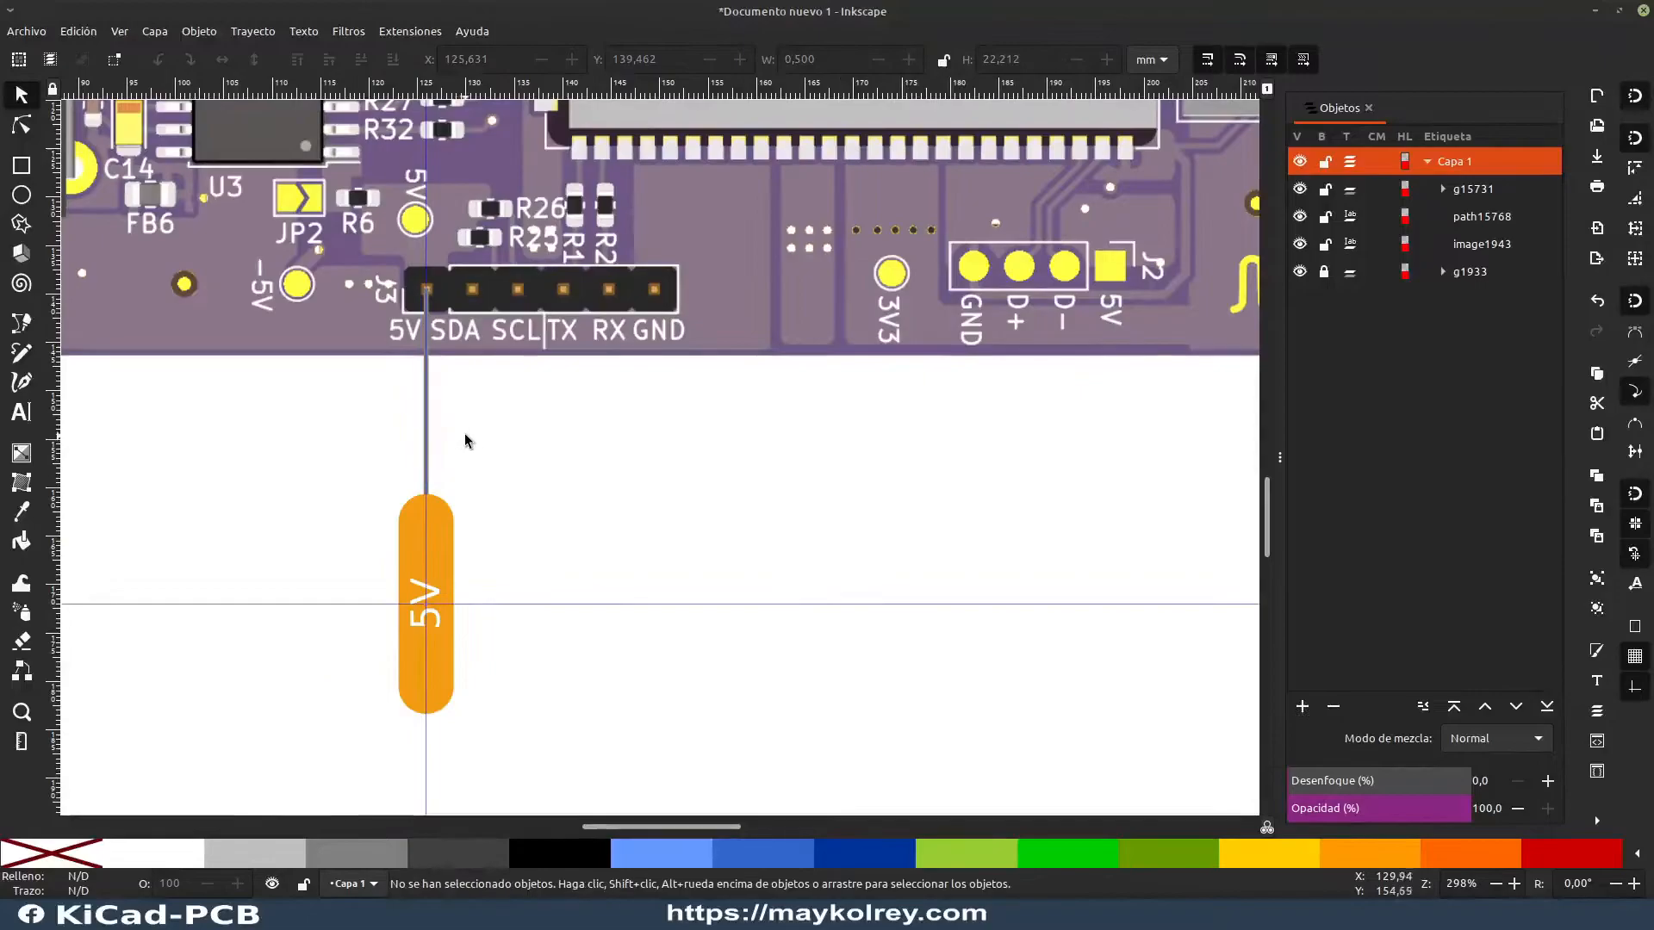
Step: Duplicate the 5V label together with its line and place the copy edge to edge beside the original at X 128.728 mm
left_click_drag(464, 434, 562, 388)
left_click_drag(416, 697, 581, 212)
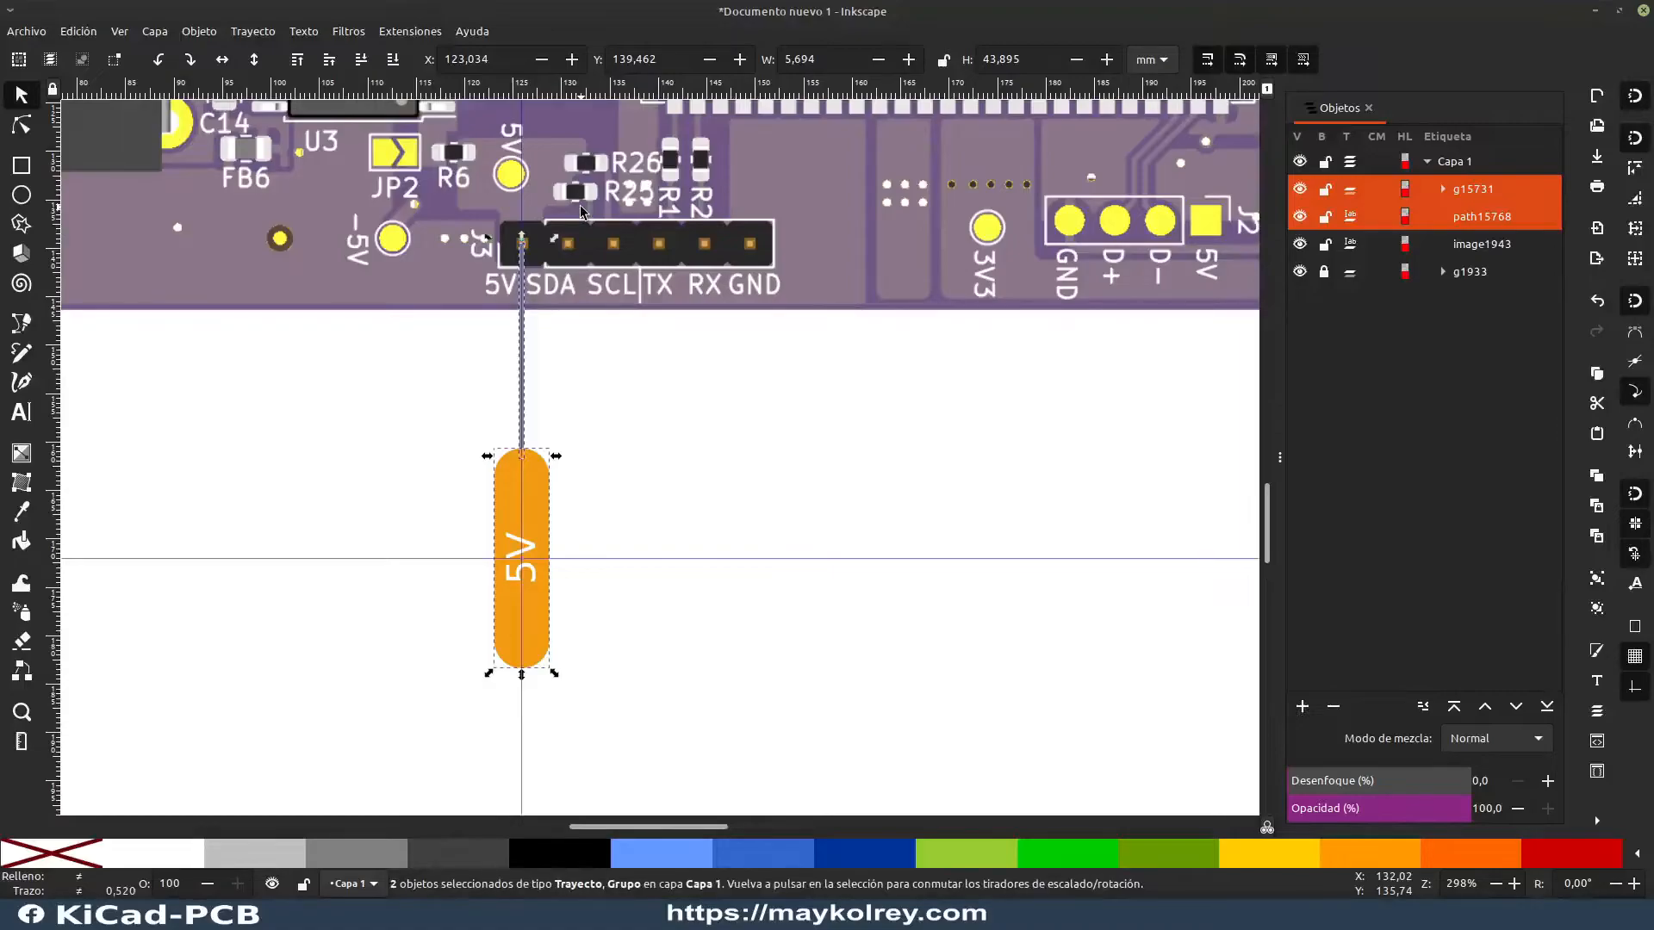
key("ctrl+v")
left_click_drag(584, 312, 584, 558)
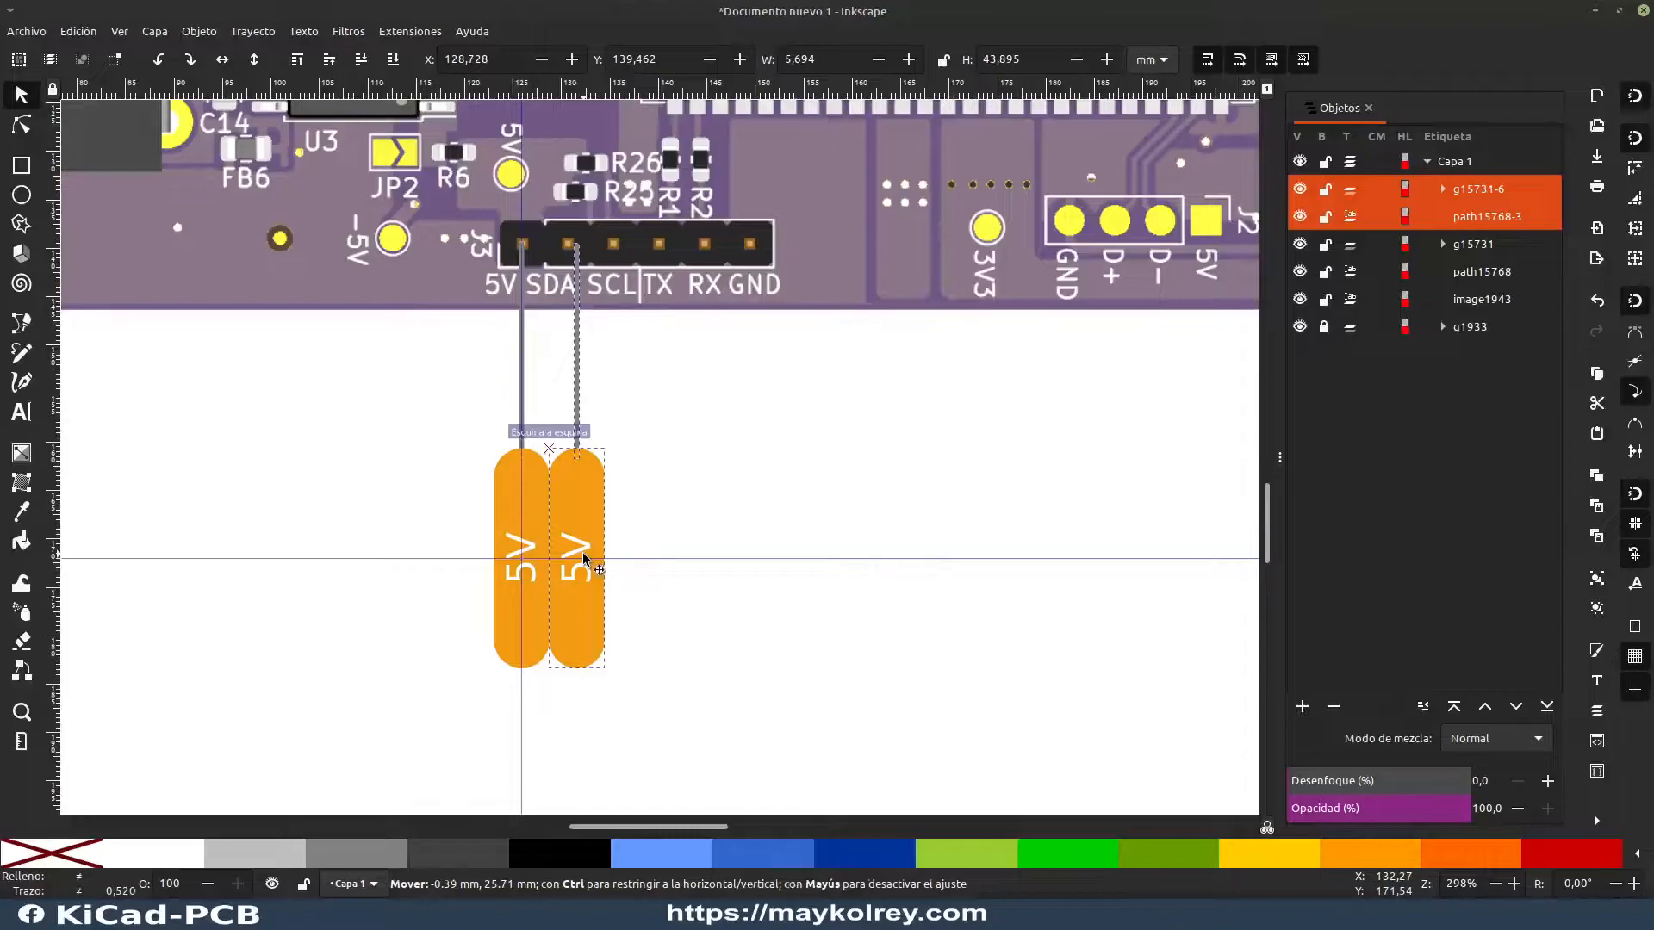
left_click(657, 461)
scroll(572, 480, "up", 2, "ctrl")
scroll(565, 489, "down", 1, "ctrl")
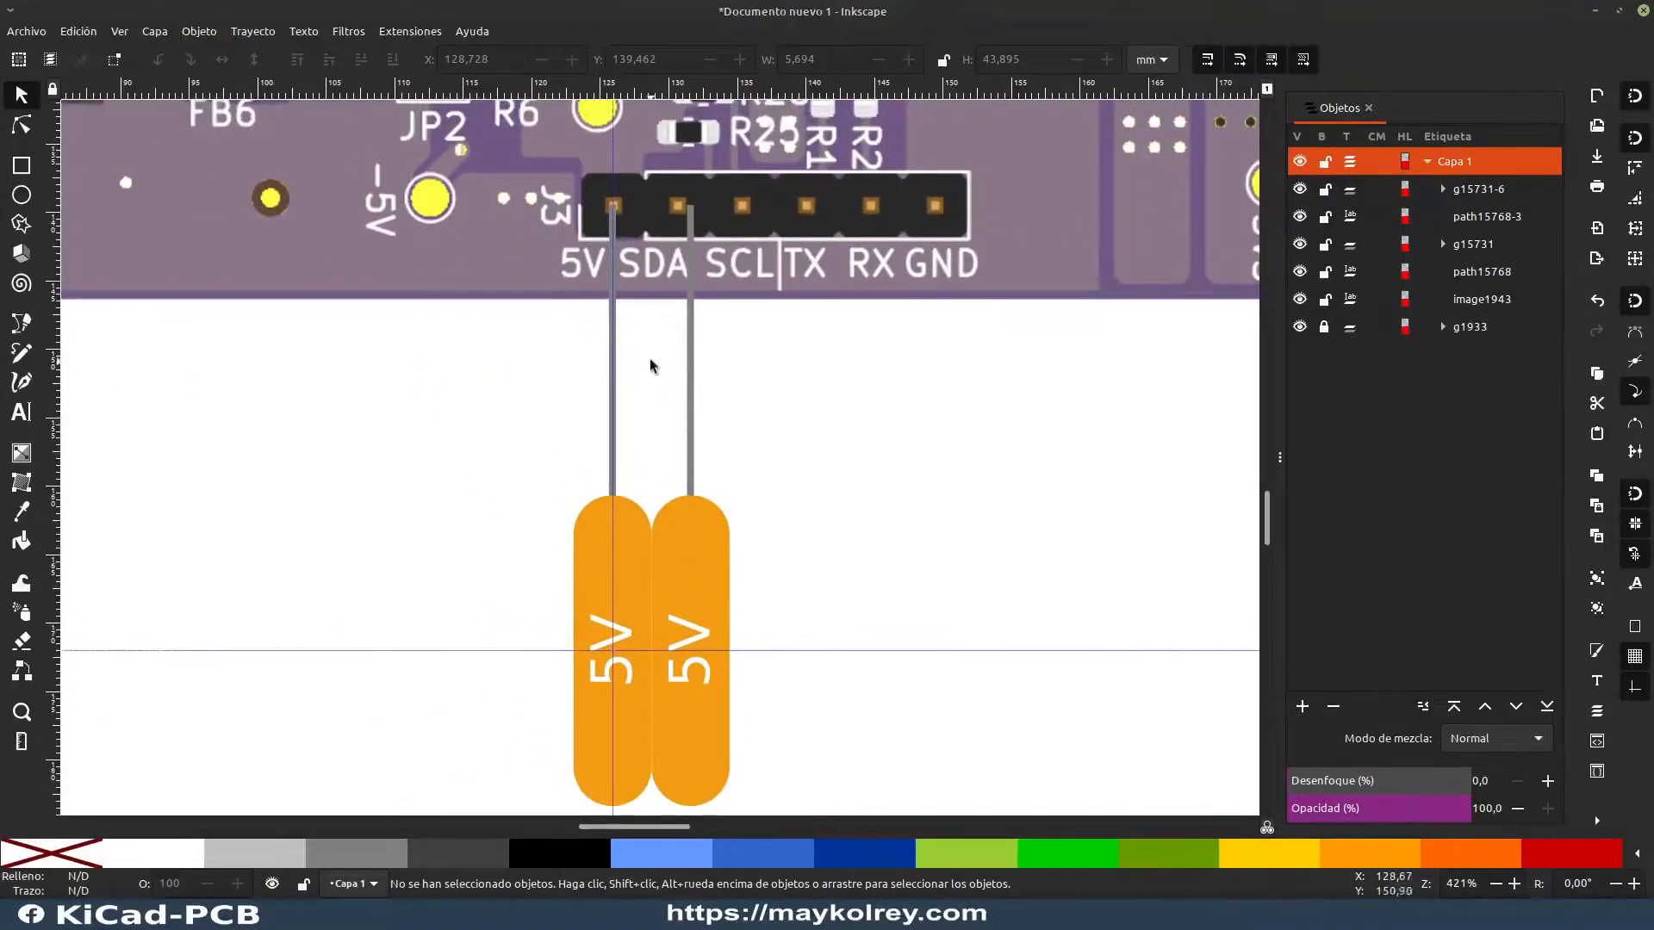
Step: Scale the original 5V label down to about 4.64 × 18.5 mm and keep it centered on the guide intersection
left_click(637, 571)
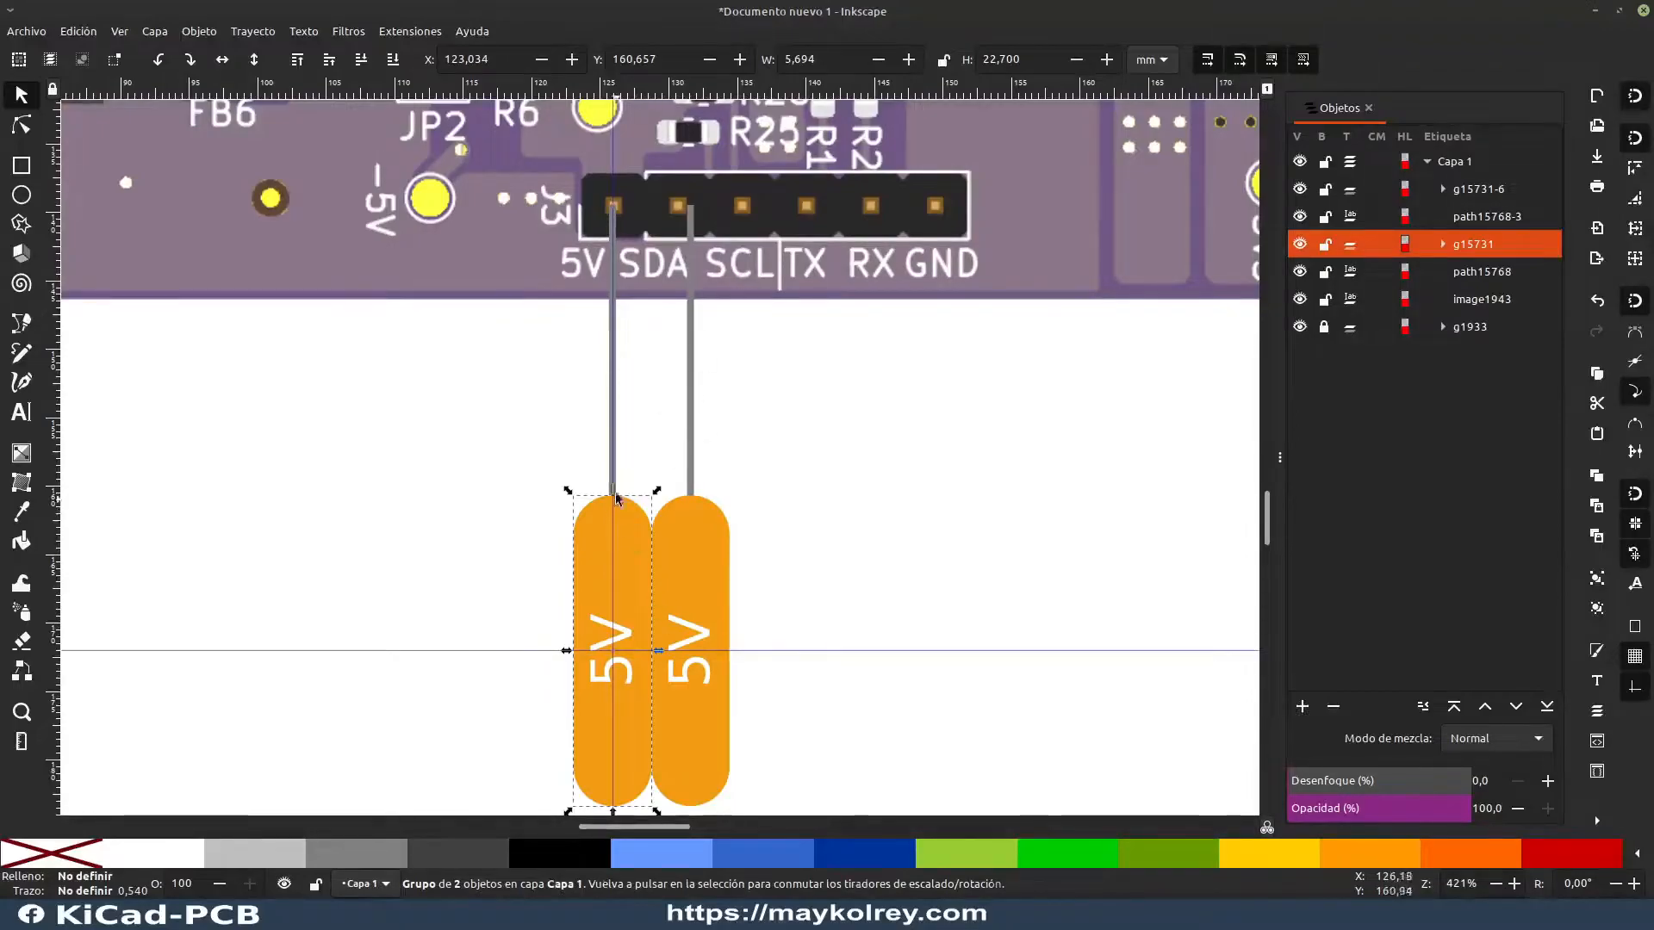
left_click_drag(657, 493, 532, 347)
left_click_drag(432, 482, 614, 652)
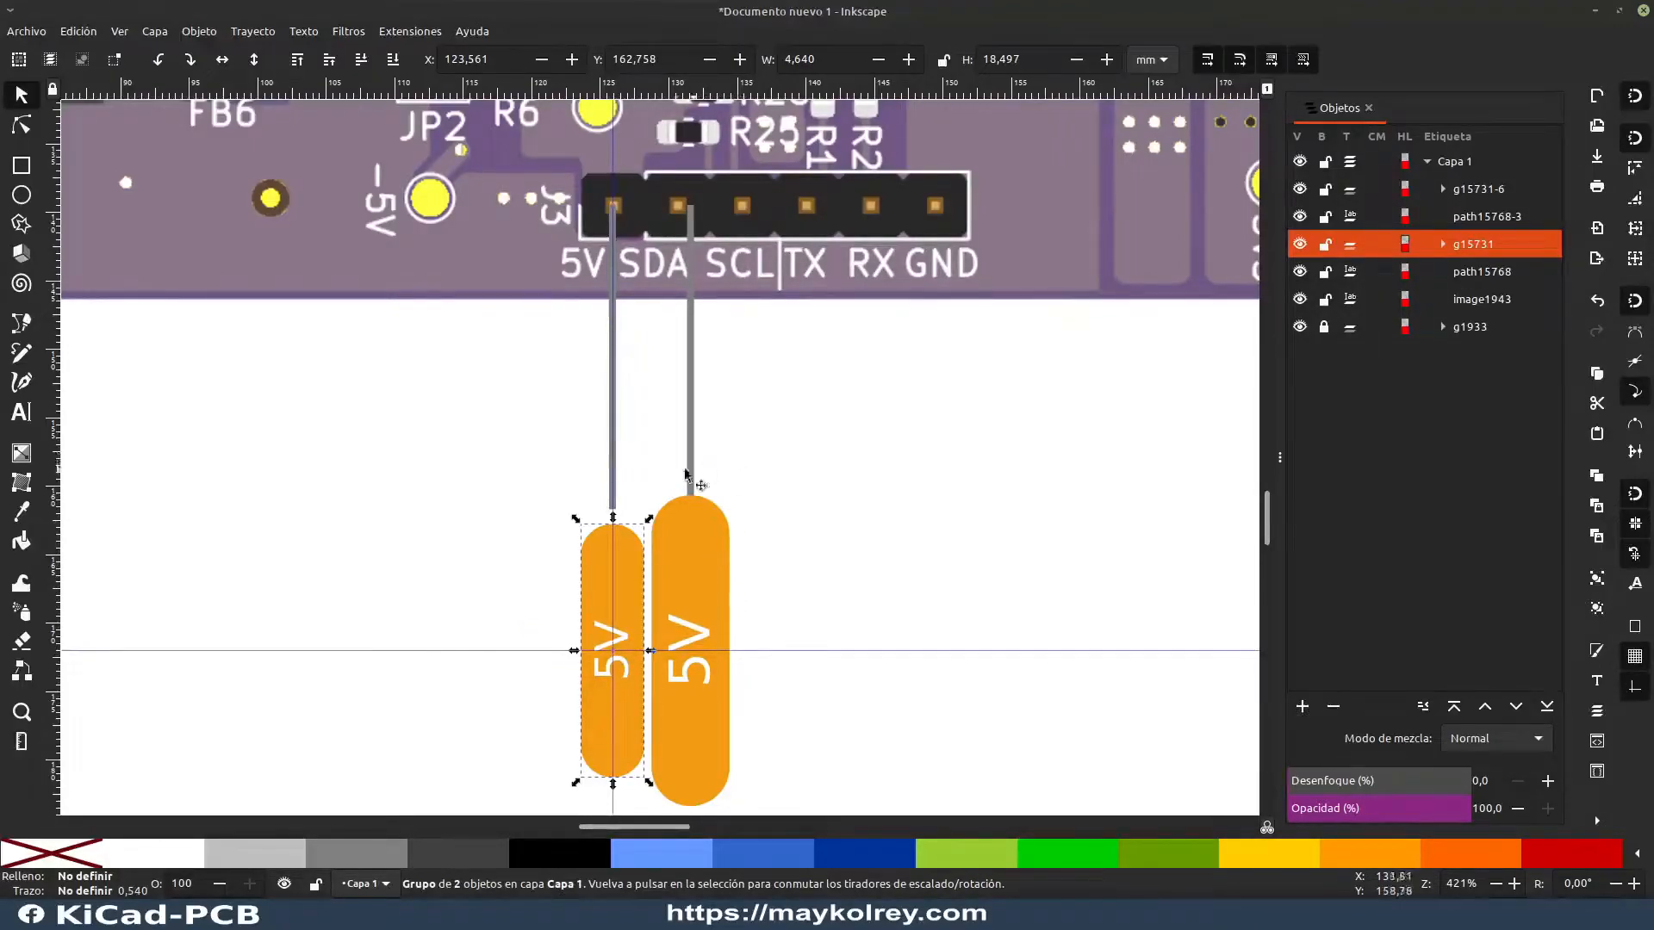
Step: Move the larger copied label aside, then duplicate the reduced 5V label and place the copy beside it
left_click(693, 433)
left_click(722, 522, "shift")
left_click_drag(725, 522, 918, 565)
left_click(629, 582)
key("ctrl+d")
left_click_drag(639, 604, 703, 603)
Step: Move the copied line toward the SDA pin and extend the 5V line down to its reduced label
left_click_drag(688, 323, 679, 329)
left_click(613, 465)
left_click_drag(613, 516, 613, 530)
left_click(678, 496)
Step: Add a vertical guide through the center of header J3's SDA pin and move the copied line off it
left_click_drag(55, 512, 669, 652)
scroll(699, 245, "up", 4)
scroll(700, 244, "down", 4)
scroll(684, 158, "up", 4)
left_click_drag(651, 282, 665, 341)
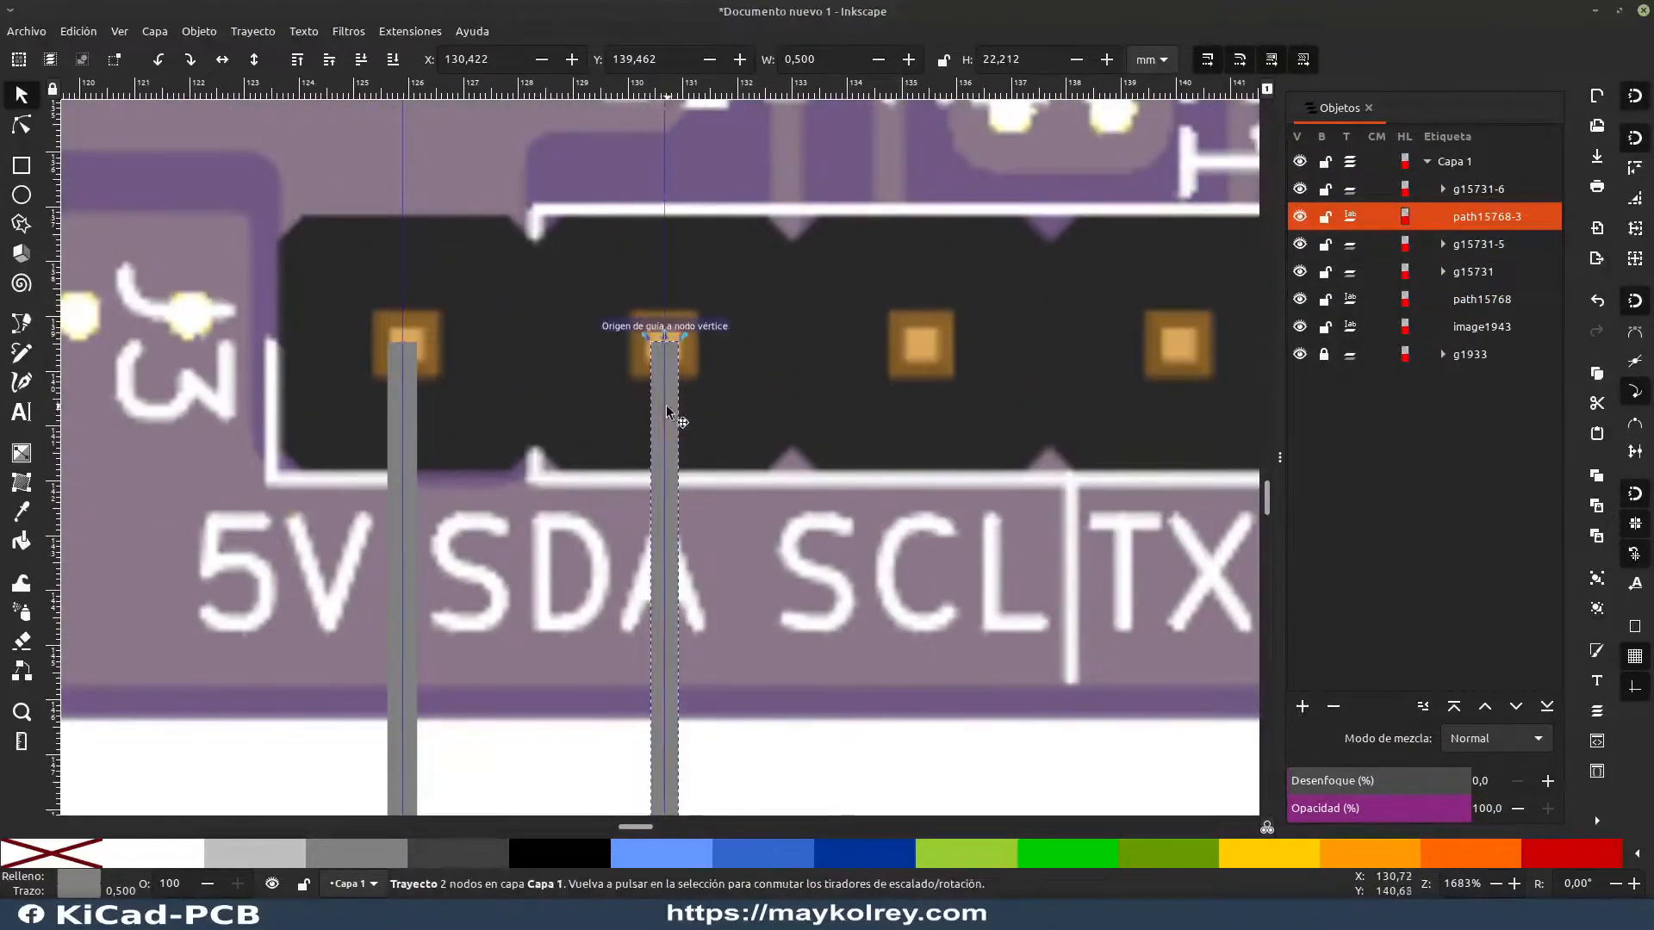
left_click_drag(667, 405, 711, 396)
Step: Shift the 5V guide and line onto the 5V pin's center and snap the copied line to the SDA guide
left_click(603, 294)
left_click(402, 379)
left_click_drag(403, 284, 405, 280)
left_click_drag(402, 405, 406, 405)
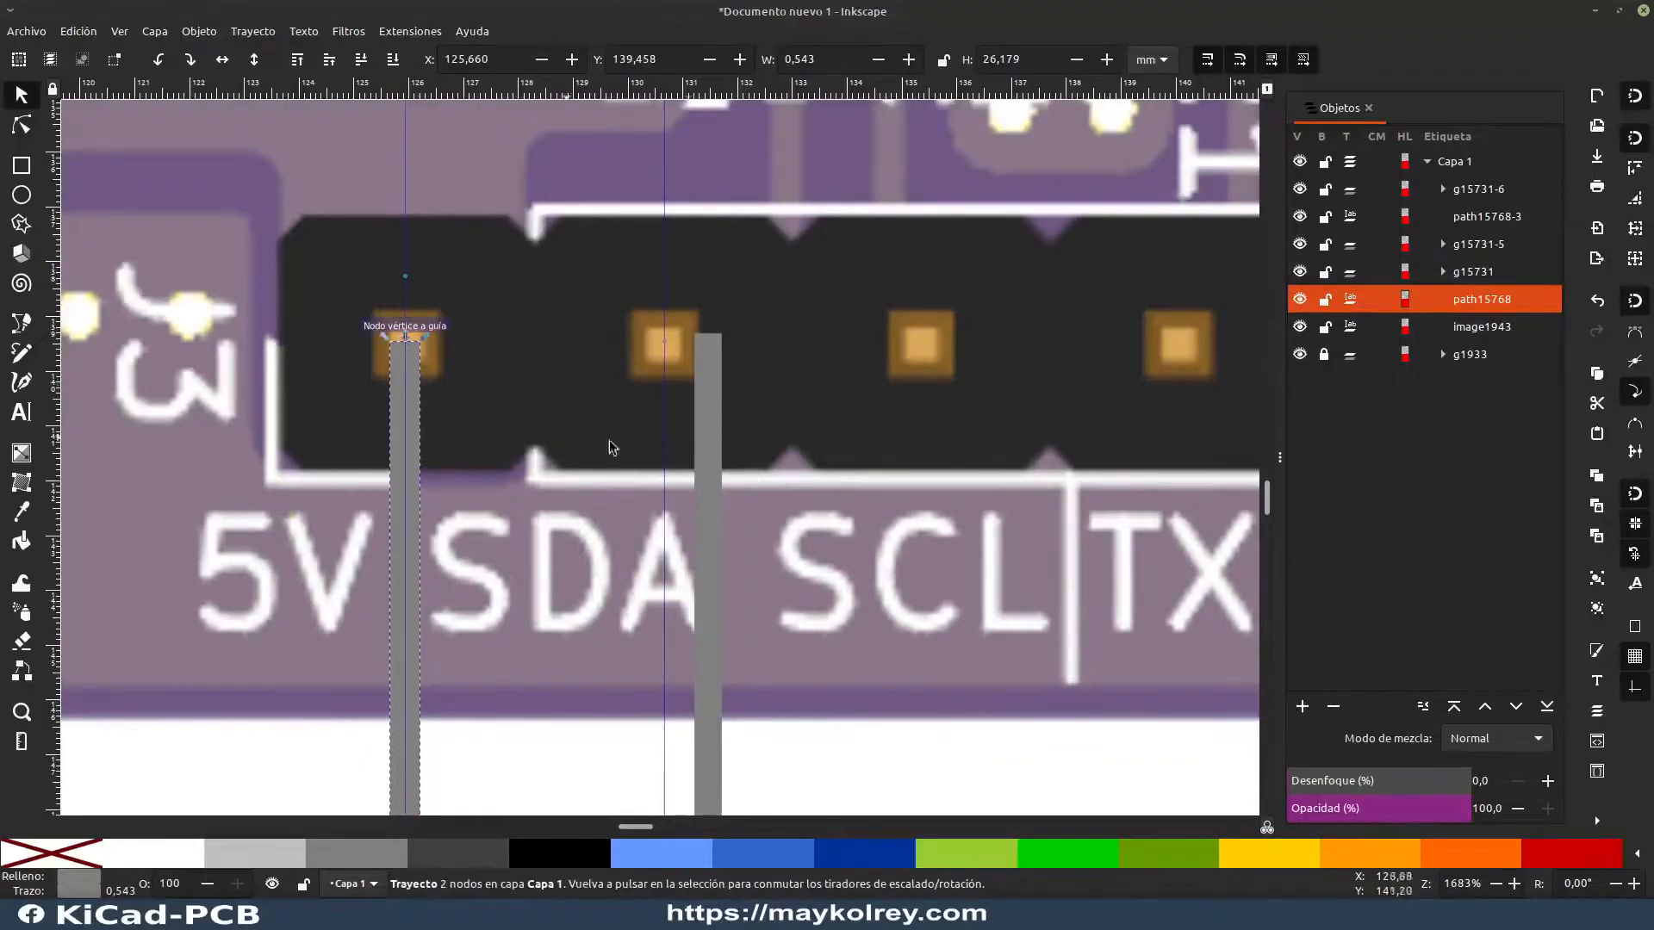
left_click_drag(698, 530, 654, 538)
Step: Center the 5V label on its shifted guide and align the copied label on the SDA guide at X 128.353, Y 162.758 mm
scroll(652, 552, "down", 5)
scroll(652, 553, "down", 20)
left_click_drag(416, 440, 416, 434)
left_click_drag(594, 500, 840, 457)
left_click_drag(455, 543, 453, 524)
scroll(446, 500, "down", 10)
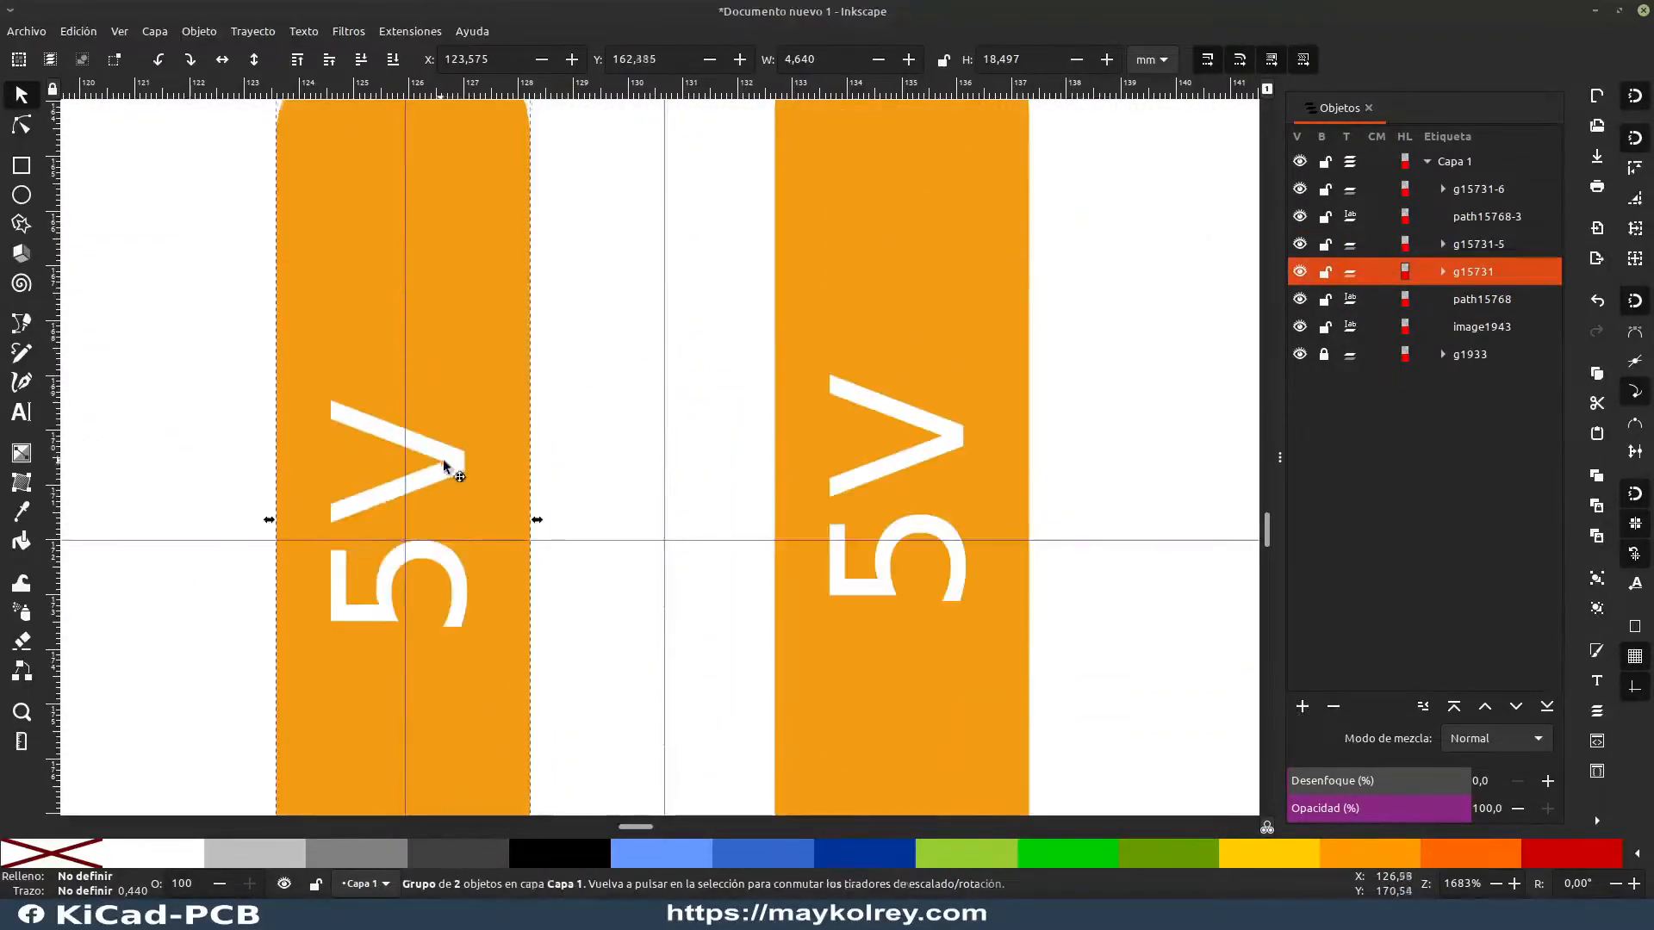
left_click_drag(439, 461, 441, 480)
scroll(460, 478, "up", 4)
scroll(461, 478, "up", 2)
left_click_drag(937, 466, 699, 517)
Step: Extend the SDA connector line down into the copied label, to a height of about 24.98 mm
left_click(664, 168)
left_click_drag(664, 184, 665, 336)
key("Escape")
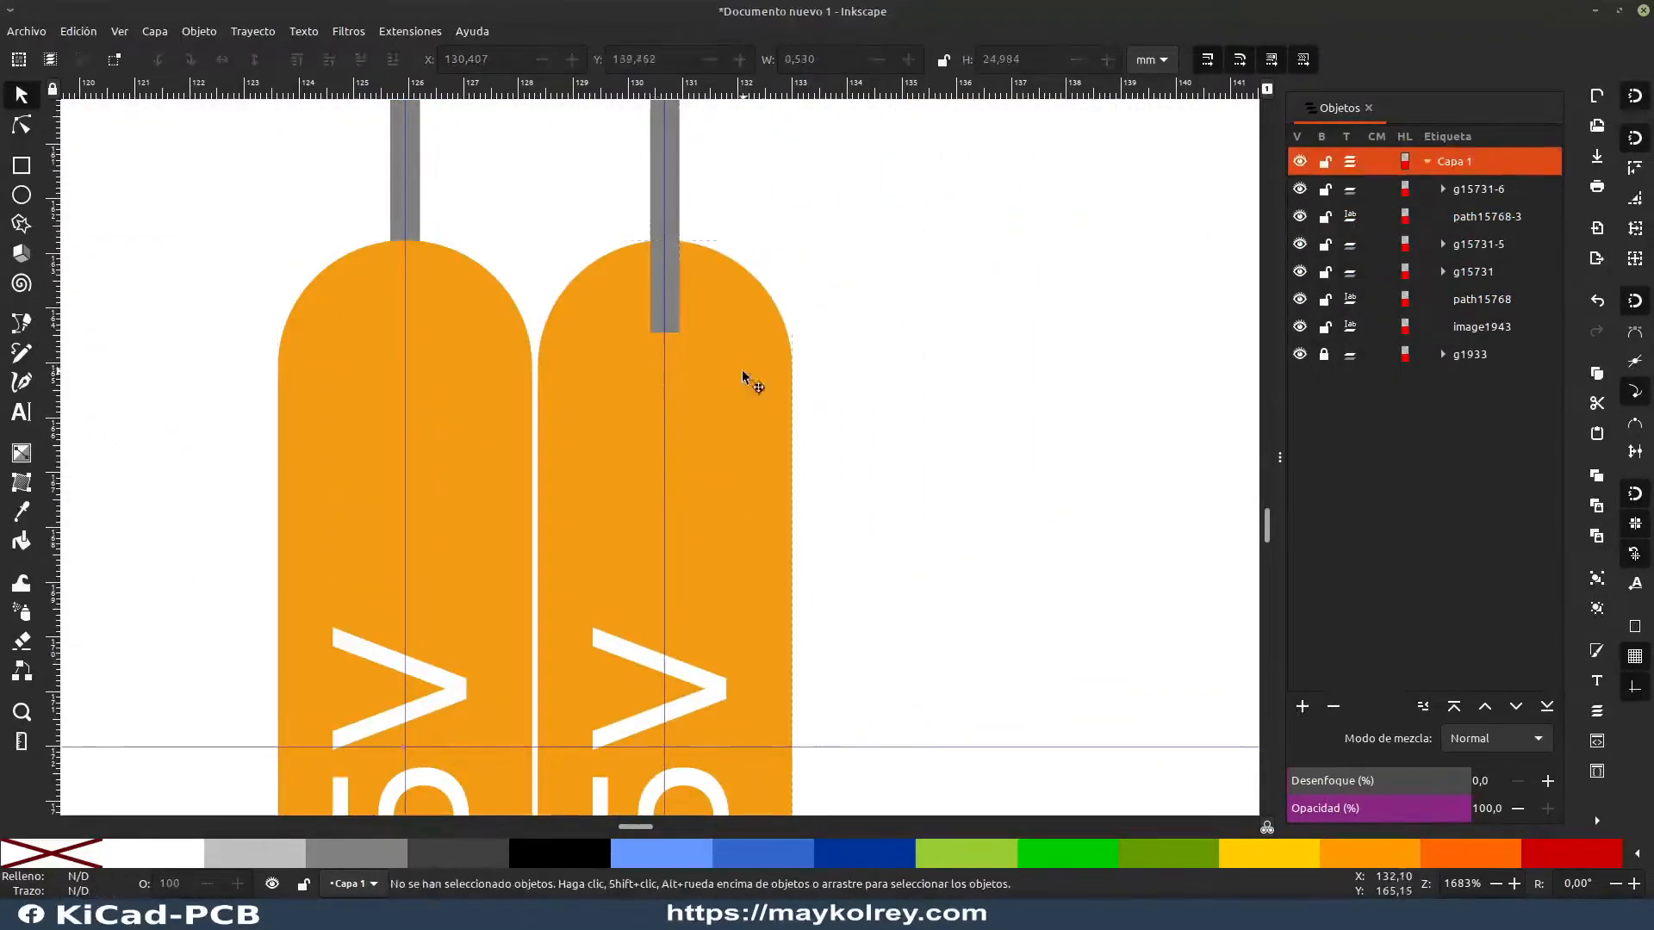
left_click(724, 370)
scroll(723, 370, "down", 4)
left_click_drag(747, 393, 681, 516)
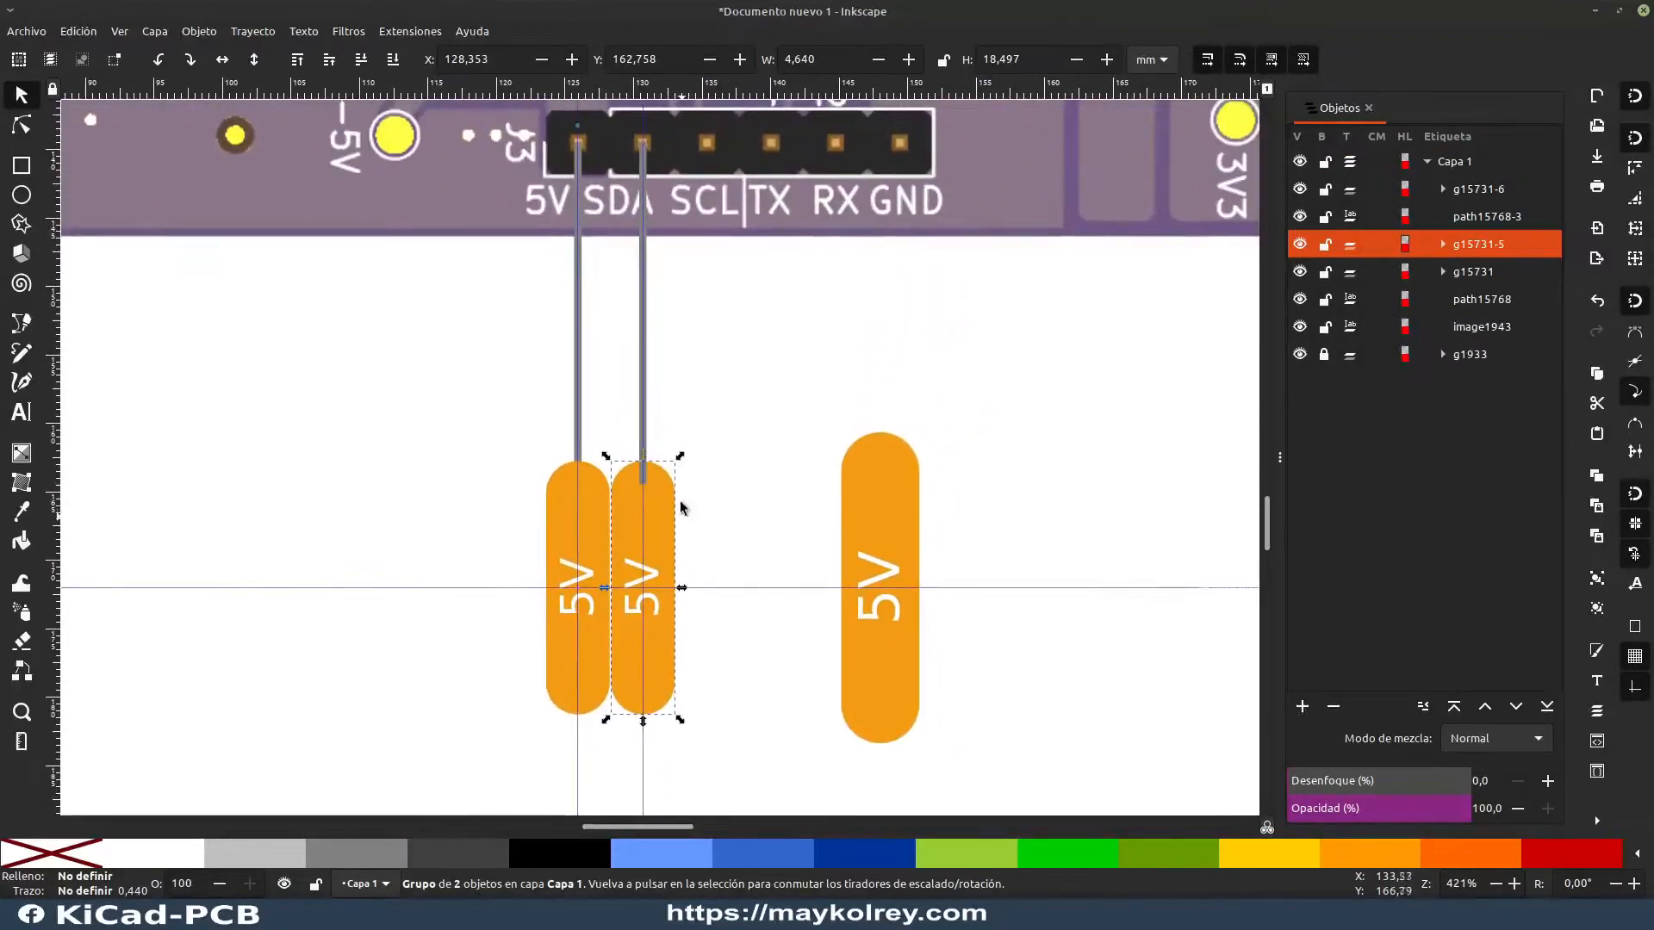
Step: Examine where the SDA connector line meets its label
left_click(702, 484)
scroll(626, 473, "up", 2)
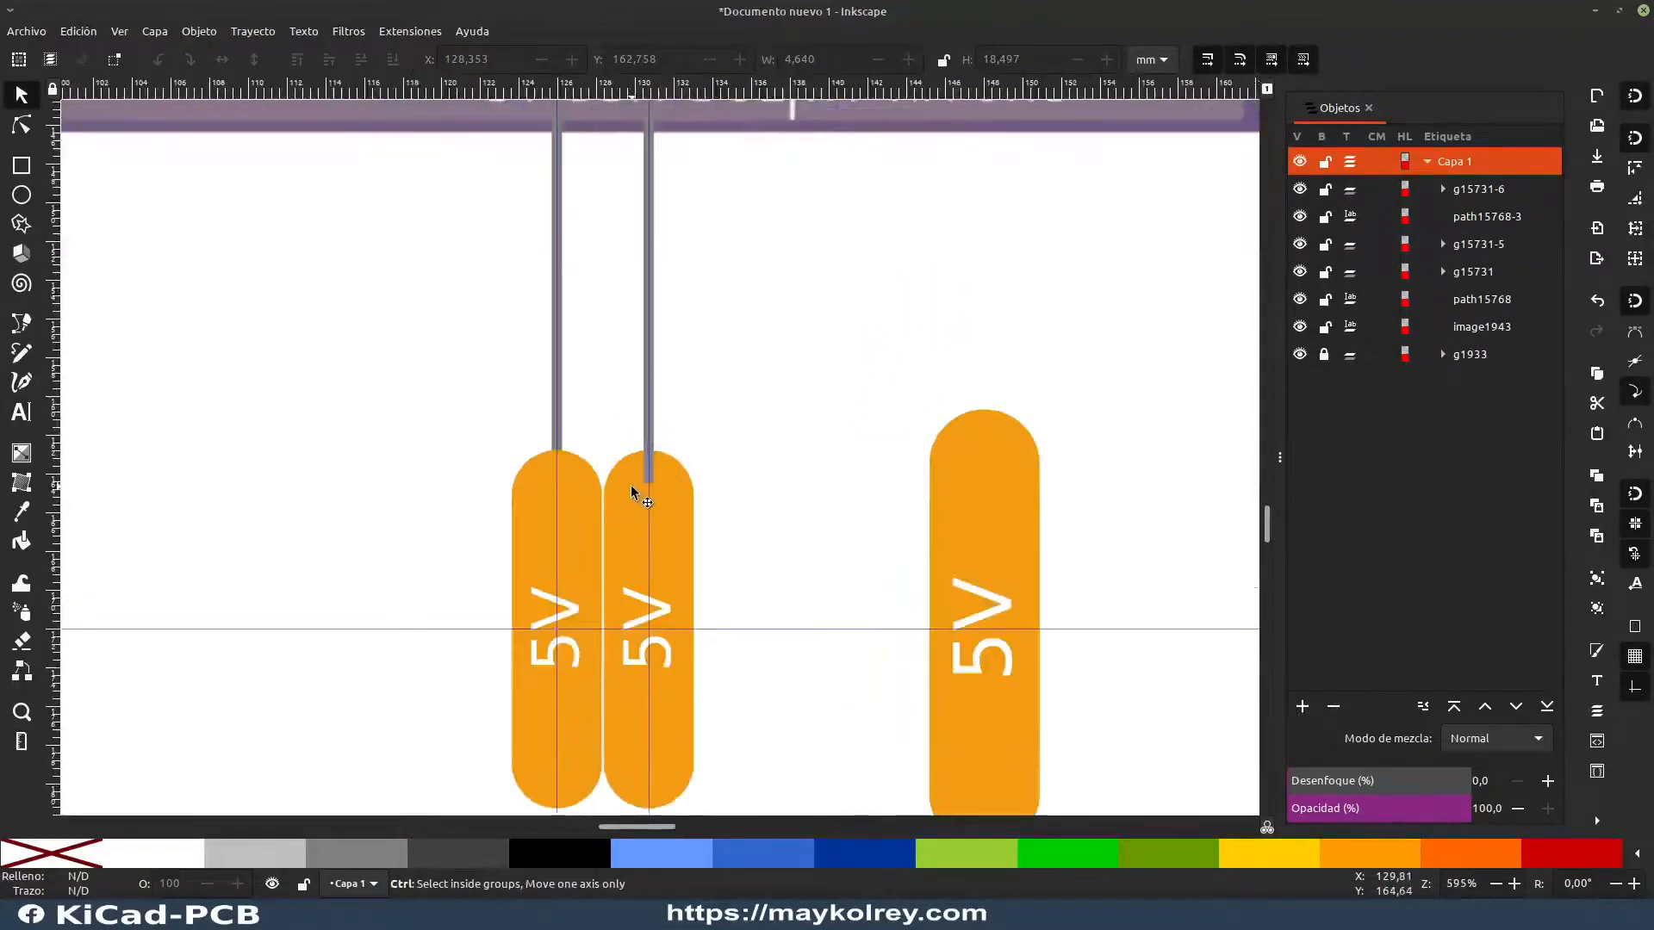
left_click(657, 367)
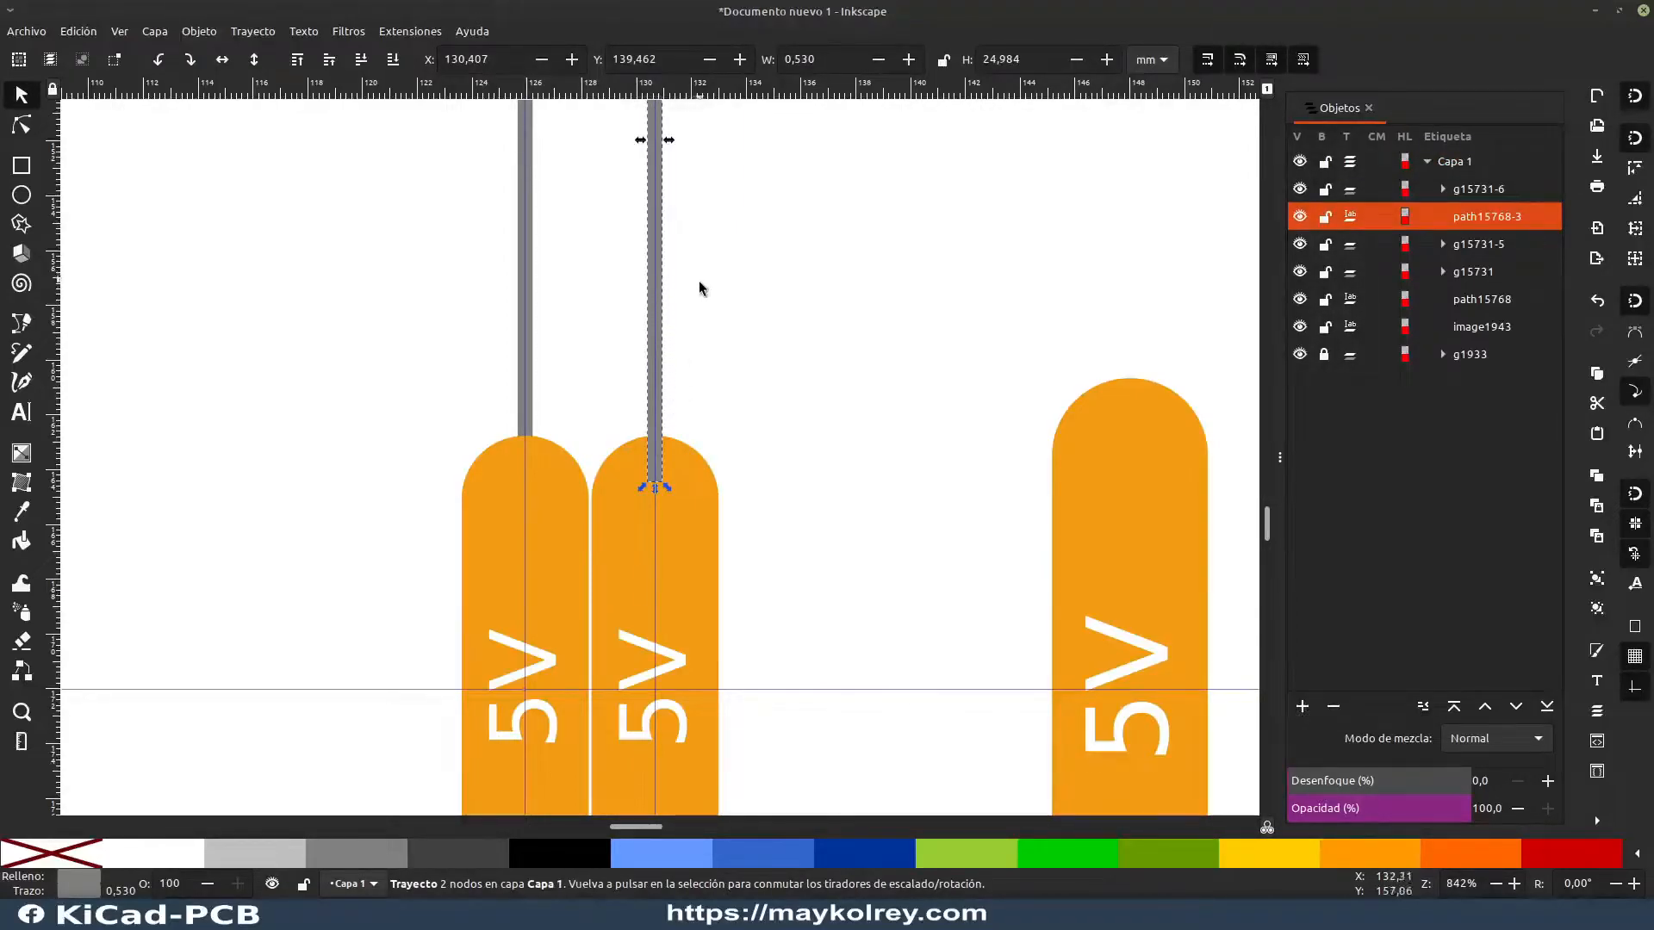
scroll(700, 286, "up", 4)
scroll(702, 385, "down", 5)
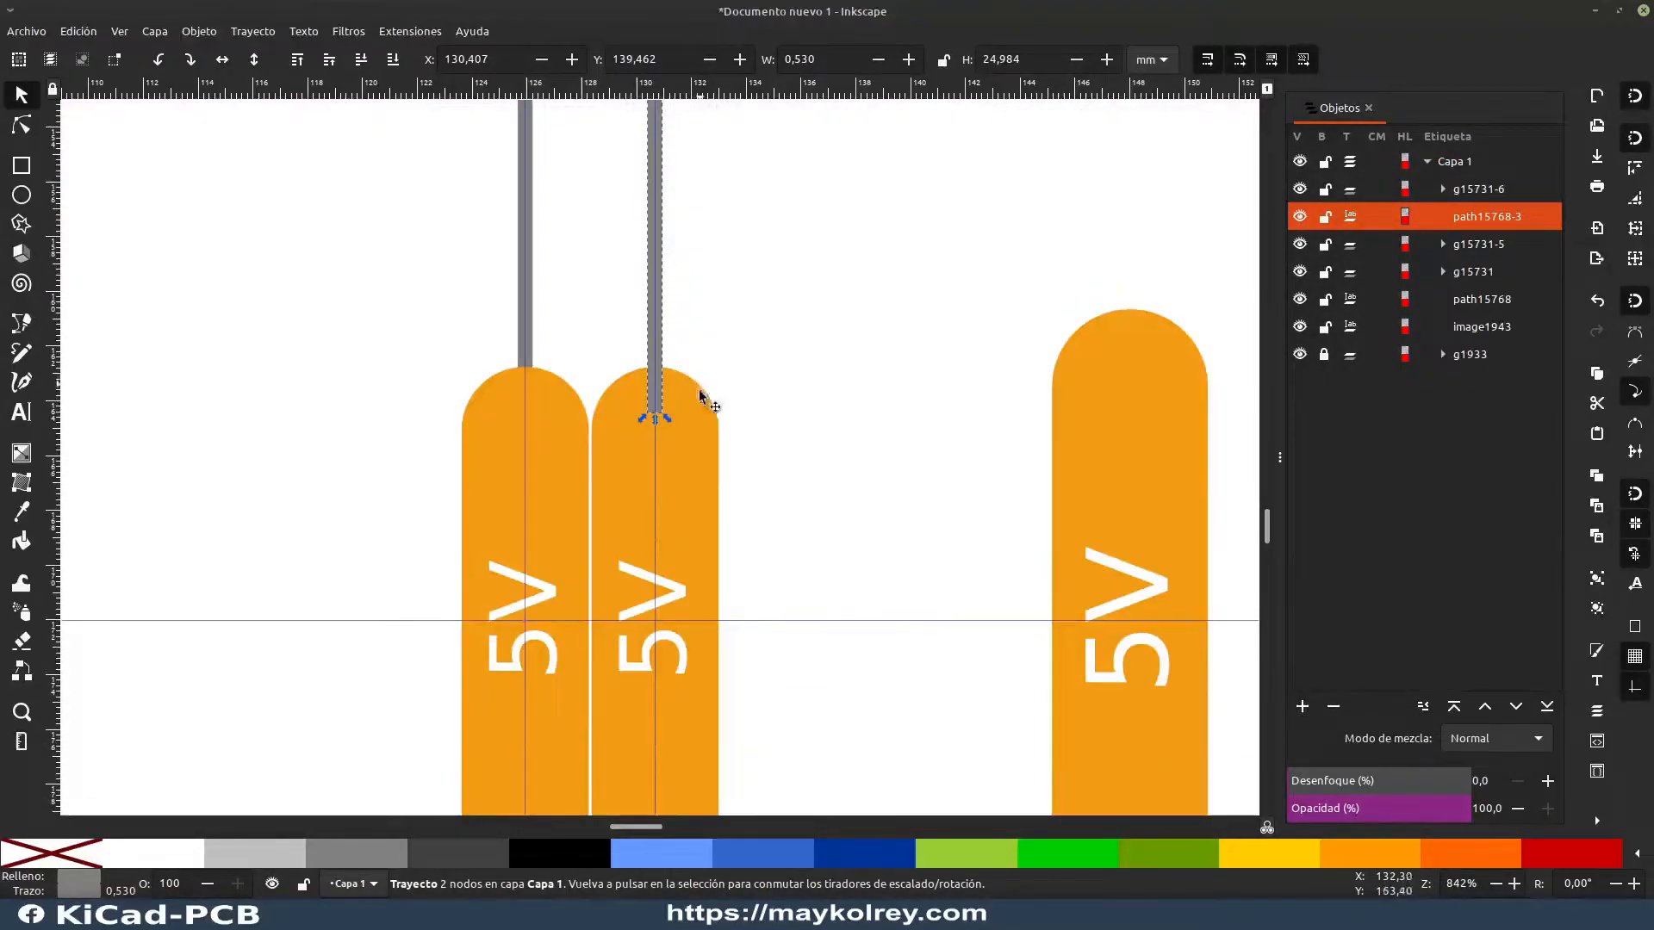
left_click(703, 459)
left_click(690, 292)
left_click(656, 266)
left_click(669, 438)
left_click(727, 485)
left_click(702, 502)
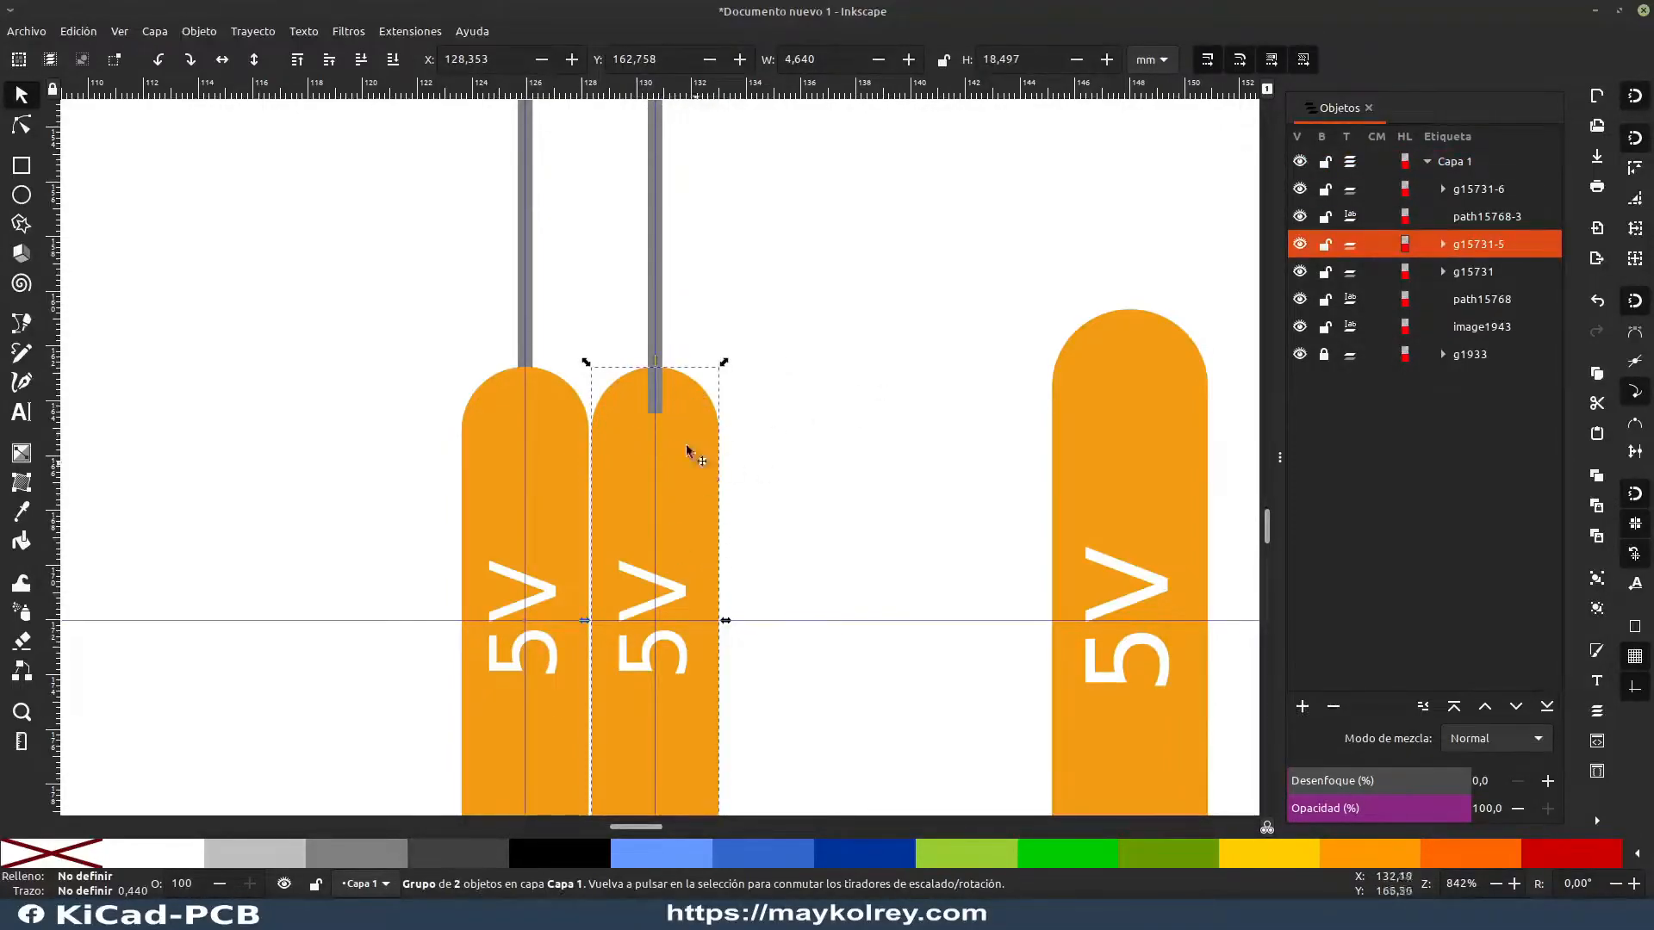
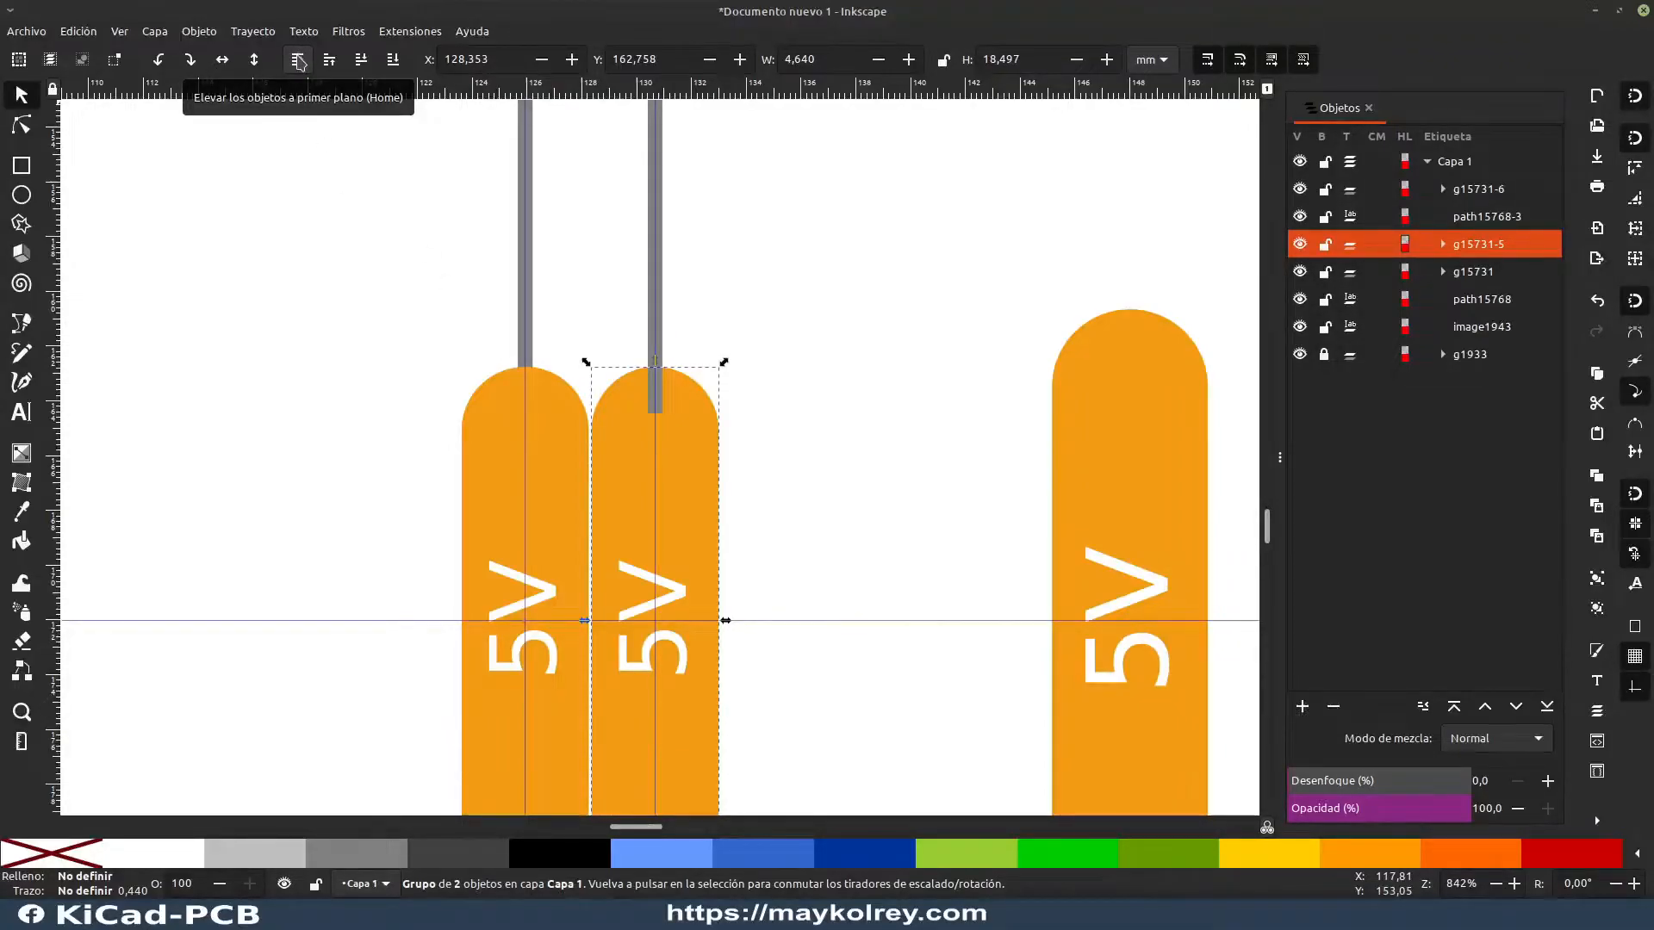
Step: Bring the copied label to the front so it covers the lower end of the SDA connector line
left_click(298, 60)
left_click(762, 256)
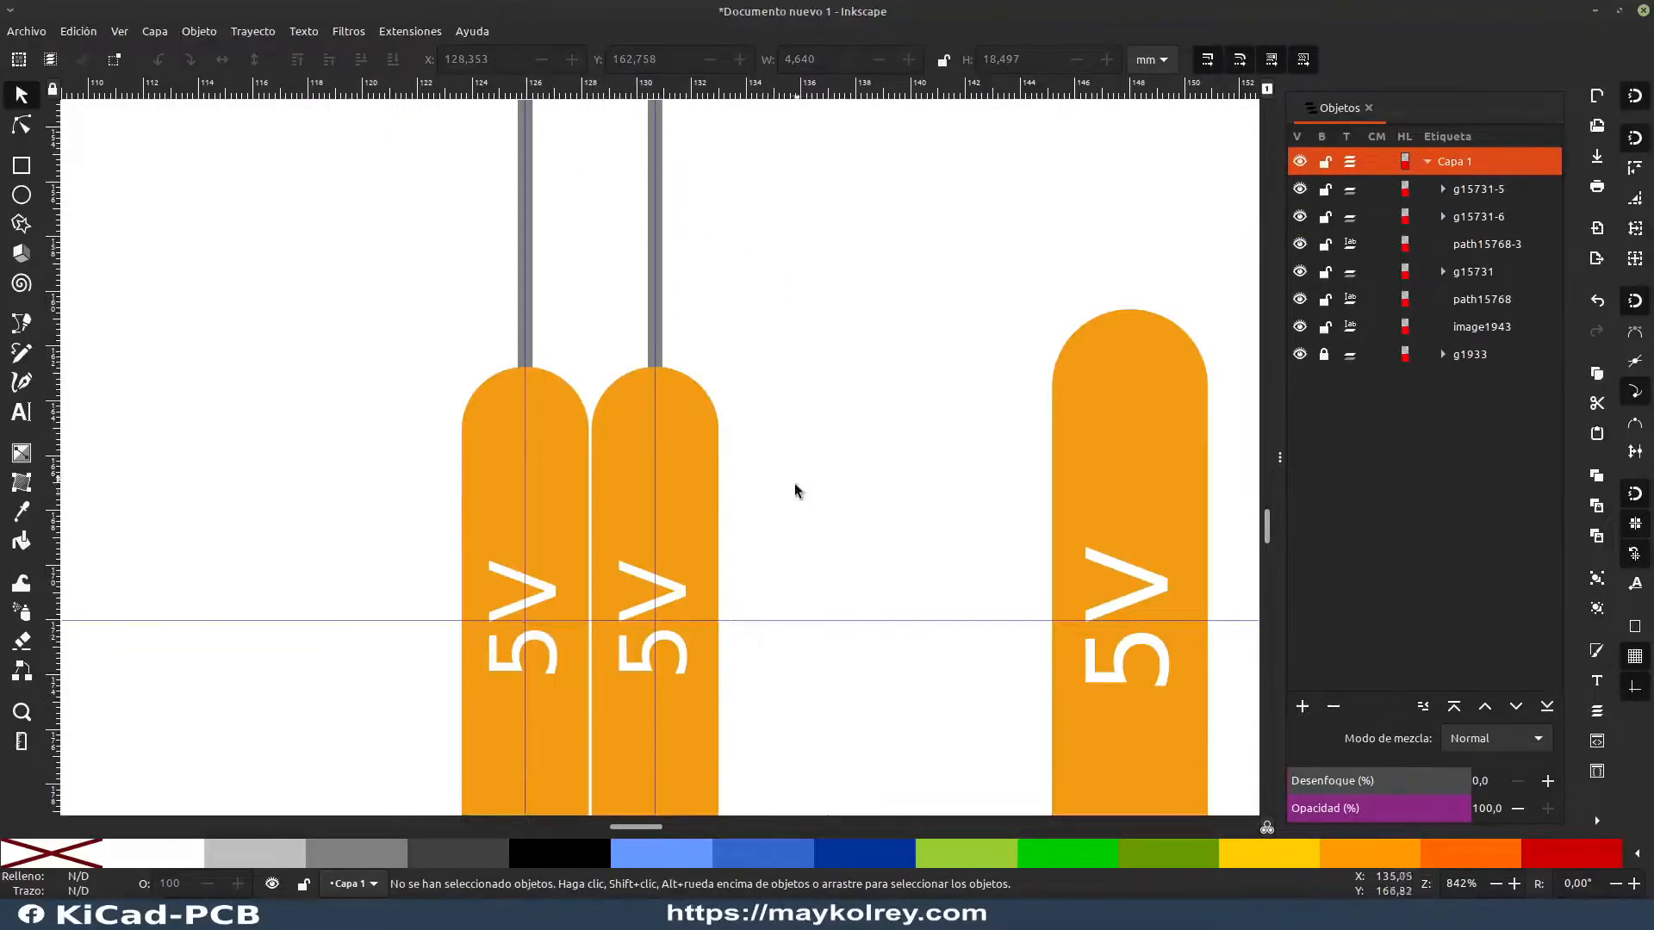
scroll(733, 476, "down", 4)
scroll(735, 465, "up", 4)
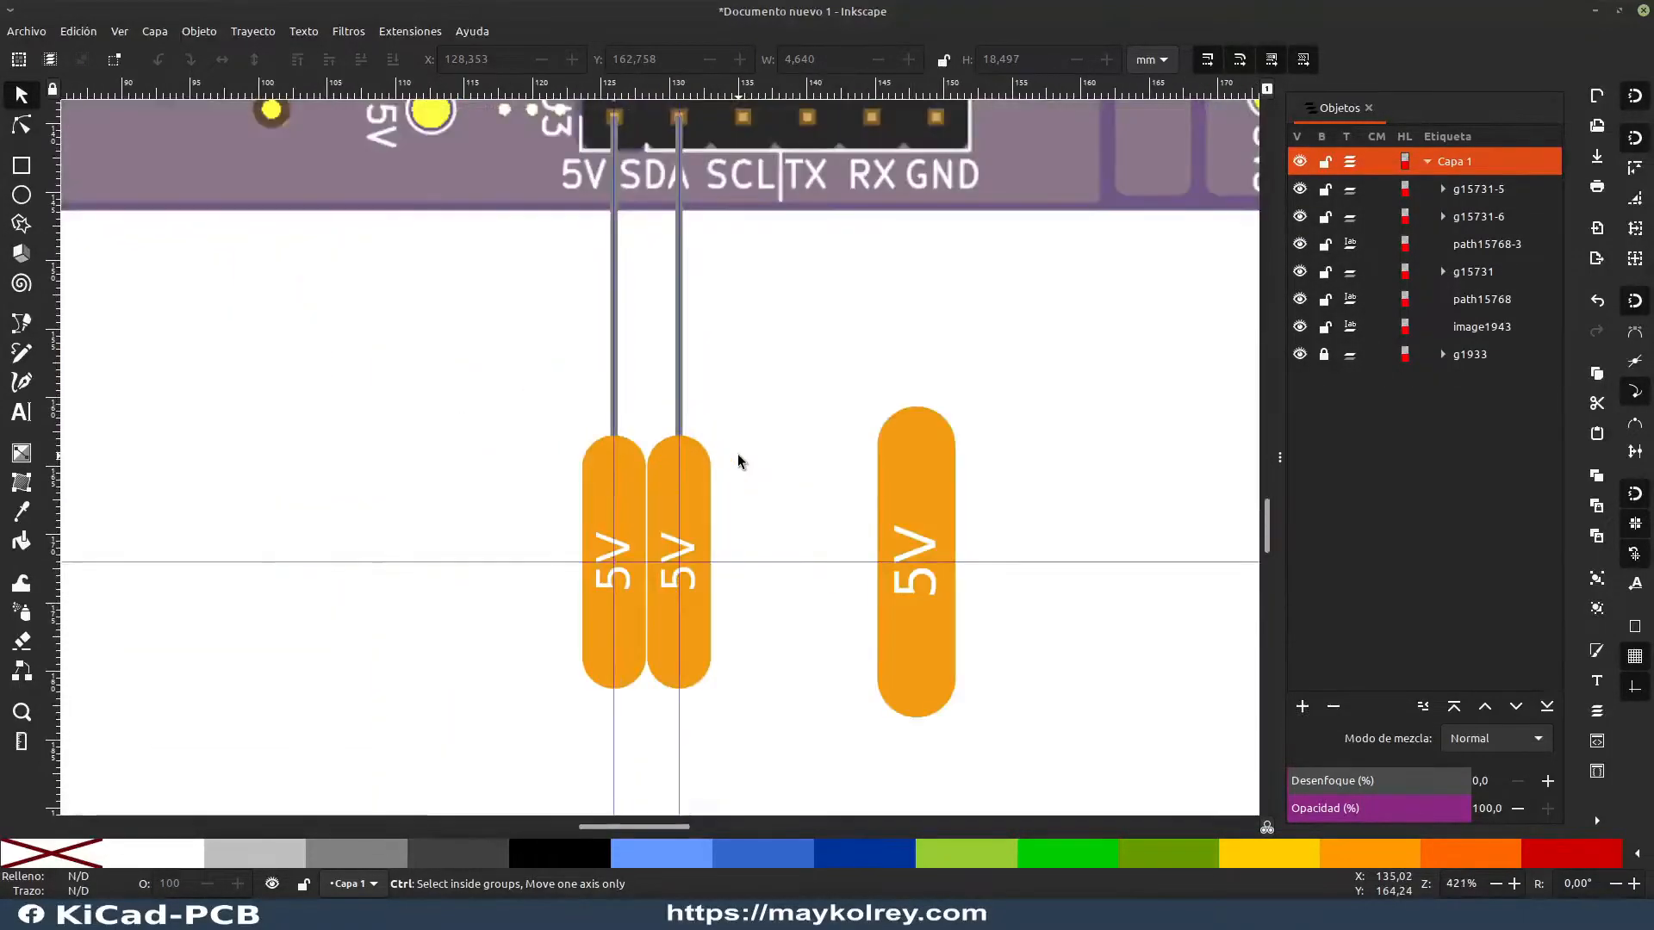
scroll(739, 449, "down", 2)
scroll(739, 443, "up", 3)
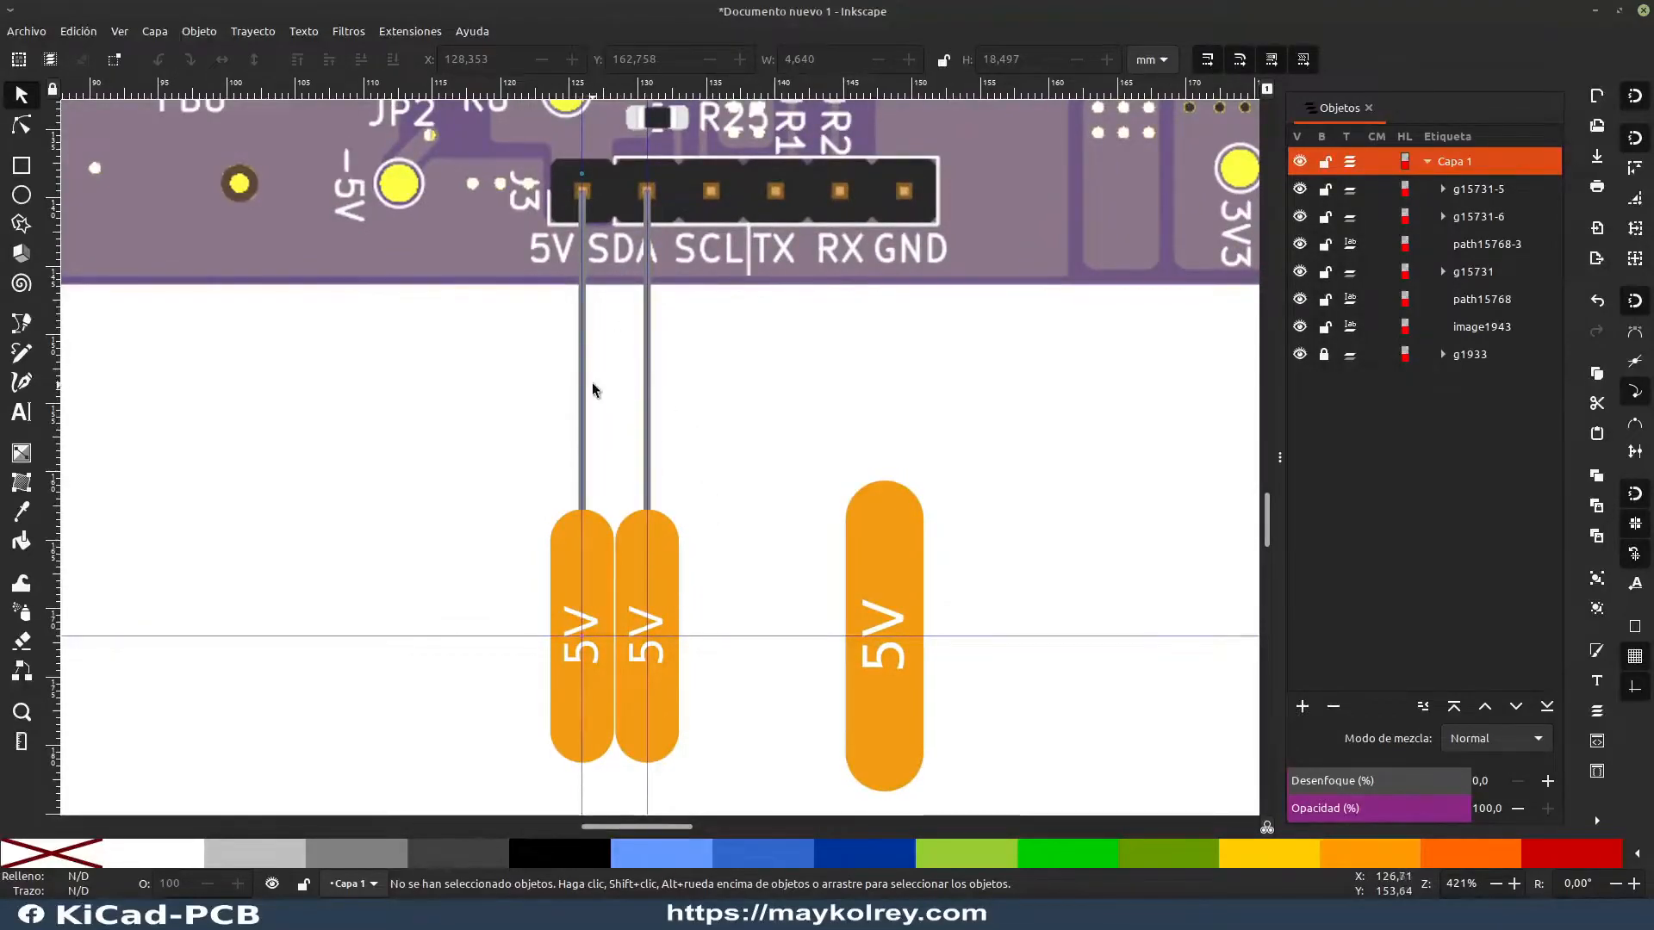
left_click_drag(431, 448, 809, 484)
scroll(765, 498, "down", 2)
left_click_drag(509, 442, 896, 463)
left_click_drag(521, 403, 715, 703)
left_click_drag(660, 433, 598, 660)
left_click_drag(950, 413, 504, 445)
left_click_drag(496, 506, 273, 121)
left_click_drag(603, 551, 526, 360)
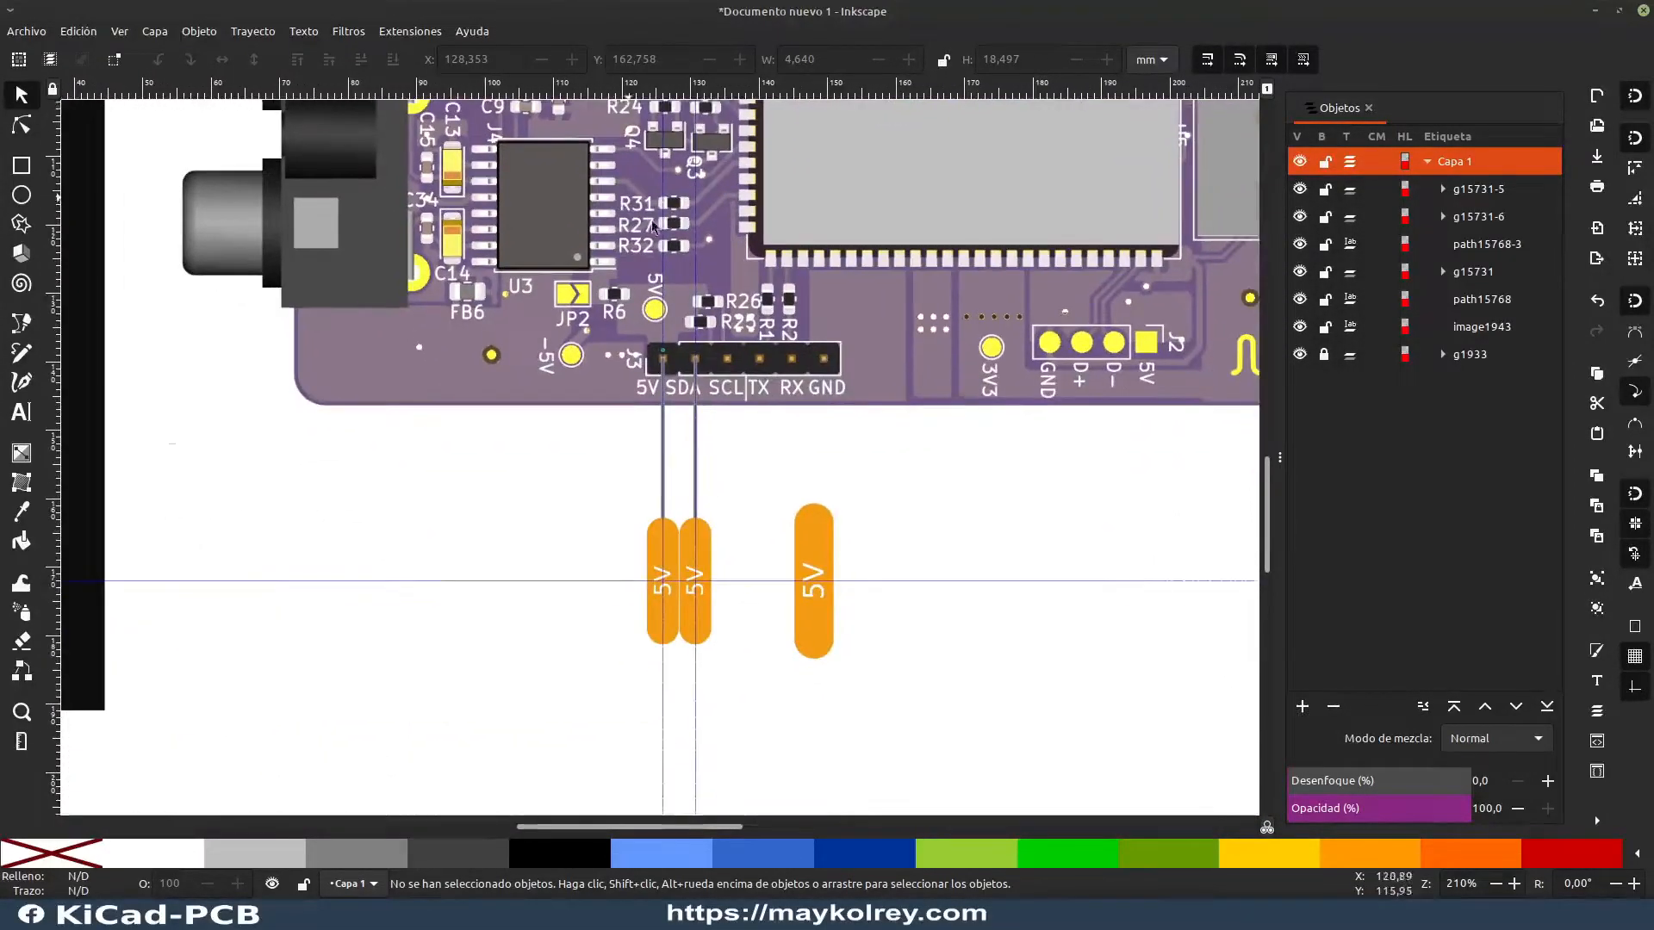
left_click(699, 544)
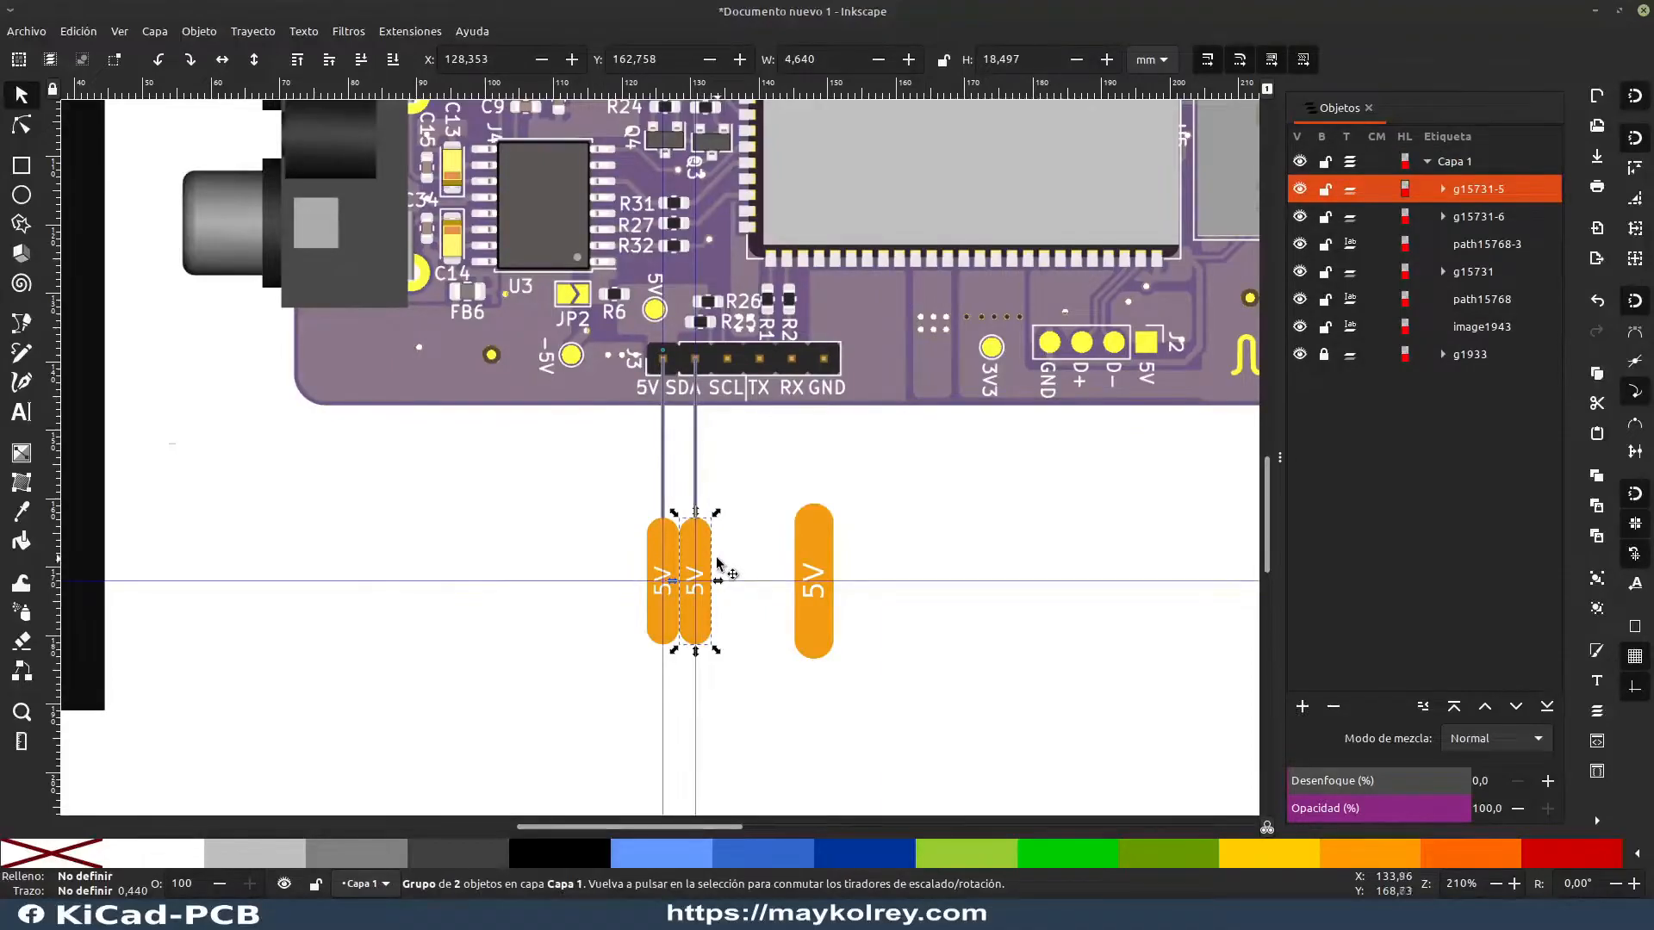
left_click(727, 572)
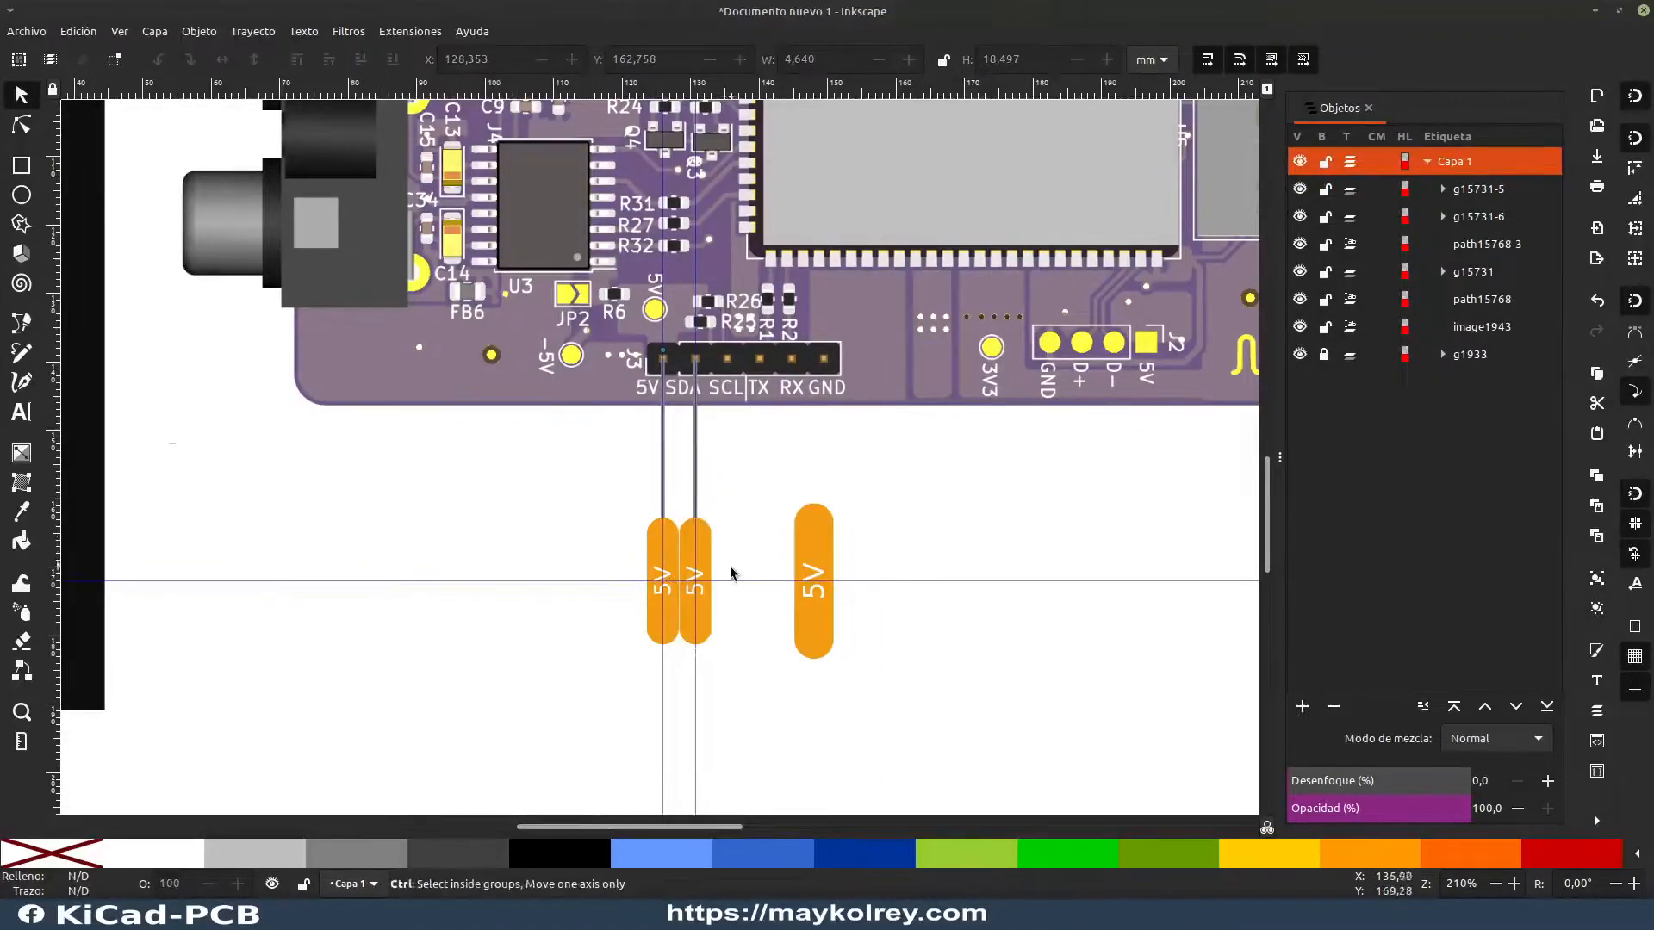
Step: Try to fill the whole copied label group at the SDA guide with dark blue #003399
scroll(734, 582, "up", 4, "ctrl")
left_click(638, 454)
left_click(816, 477)
left_click(633, 454)
left_click(865, 853)
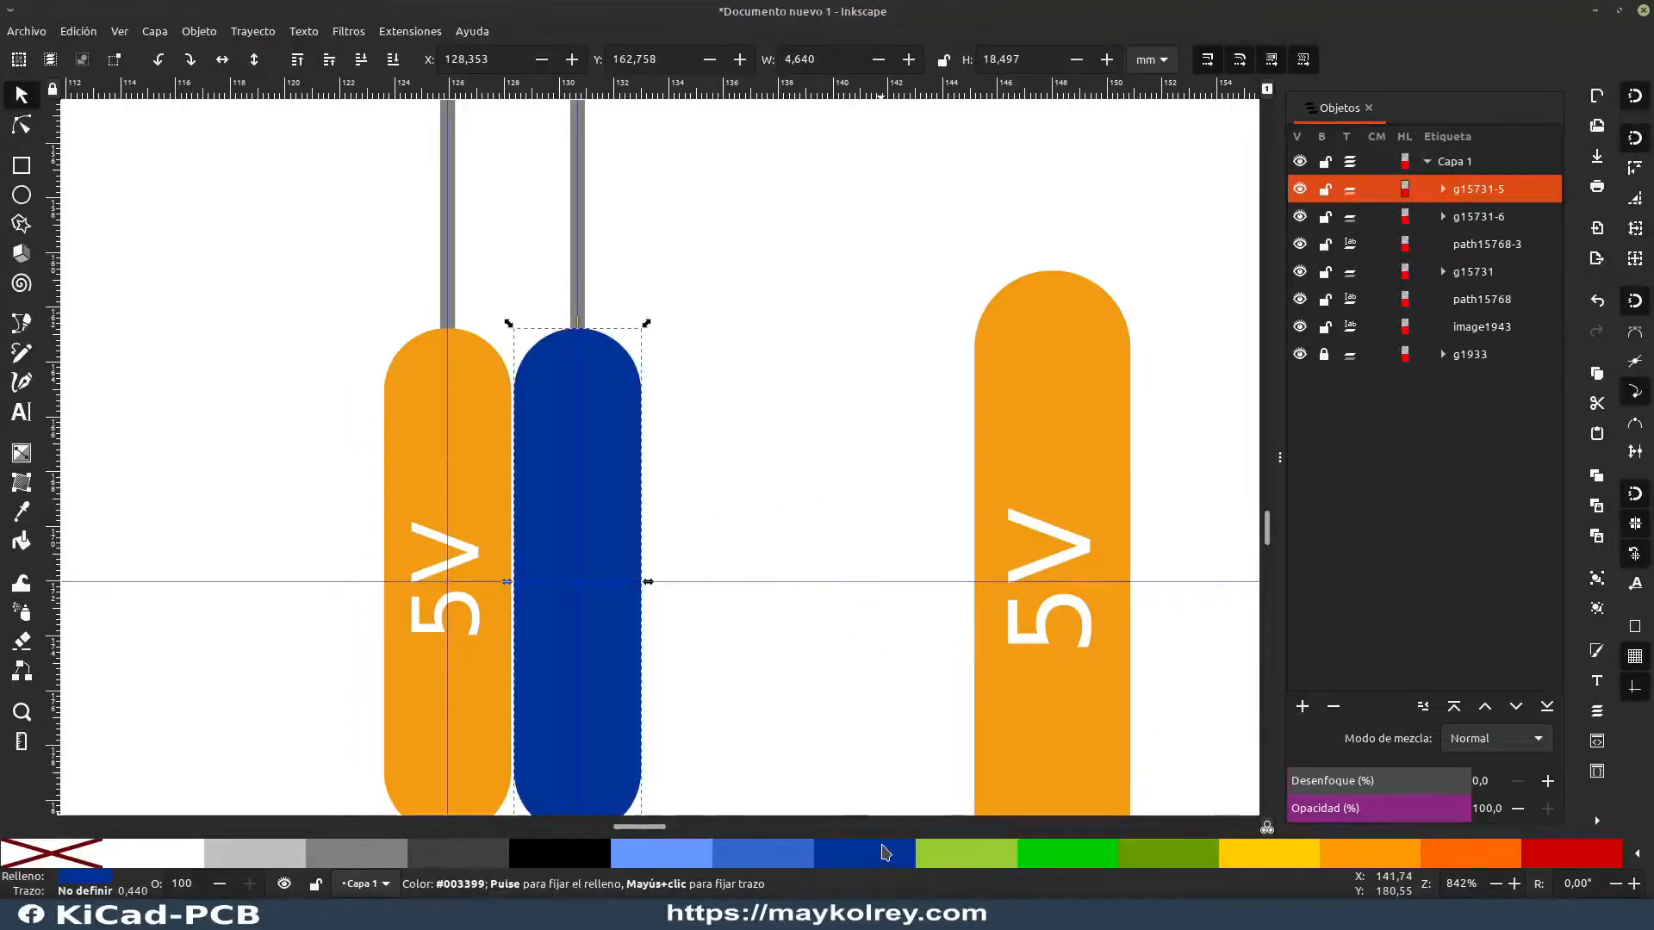
left_click(739, 406)
left_click(622, 501)
left_click(605, 538)
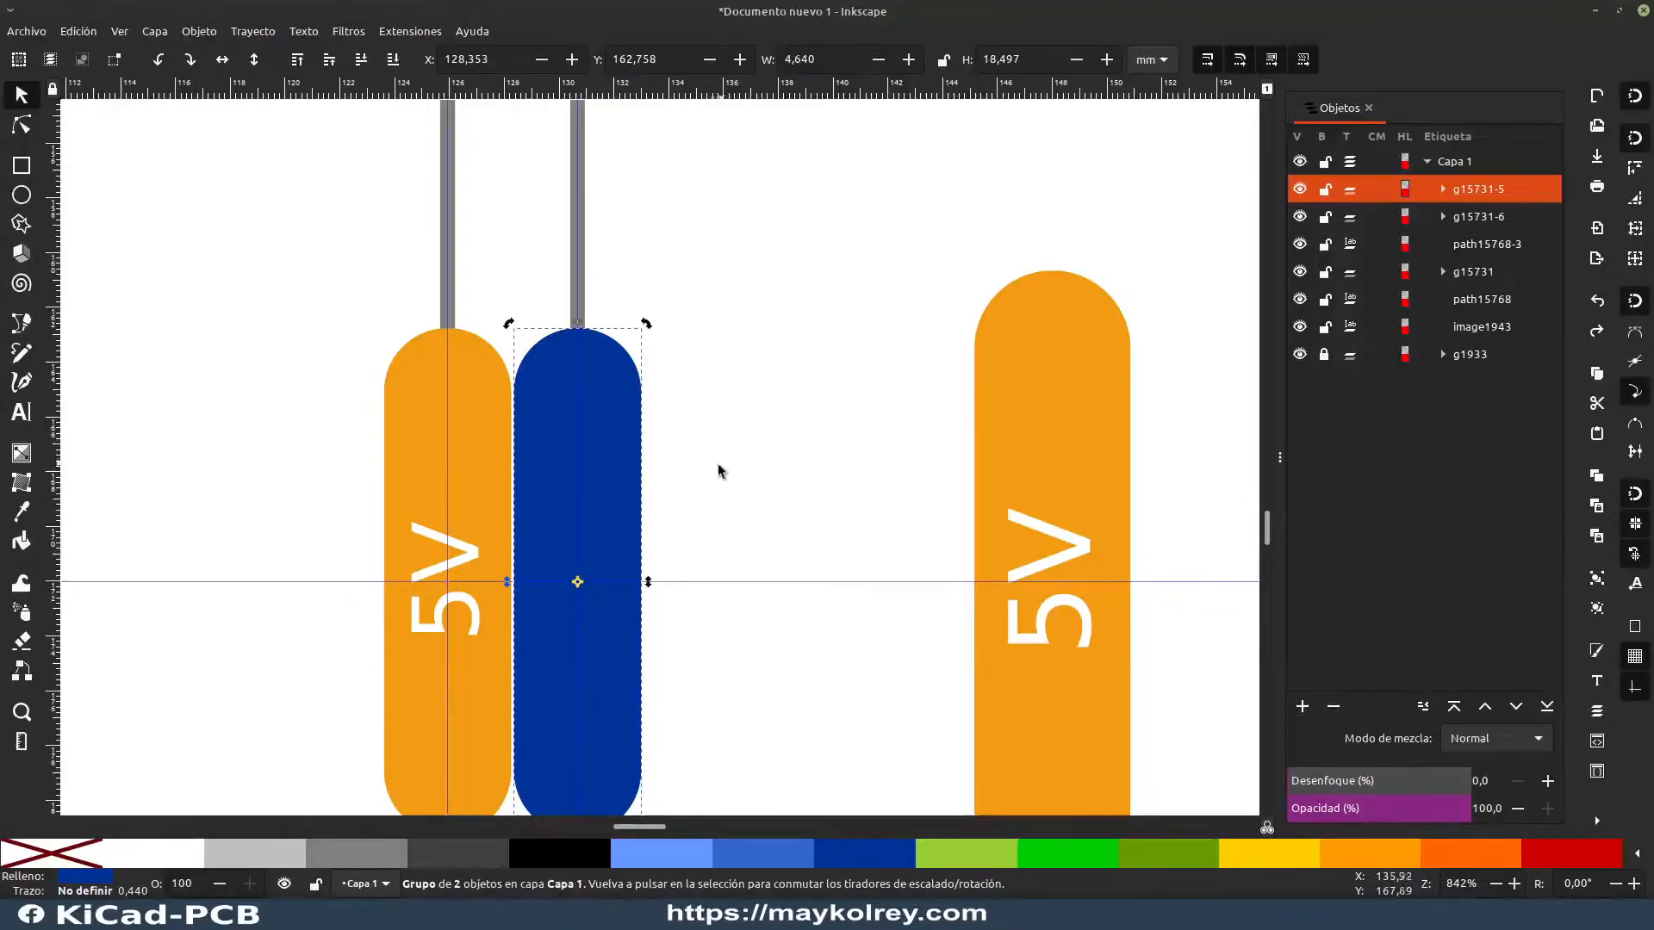
left_click(681, 498)
key("ctrl+z")
left_click(617, 455)
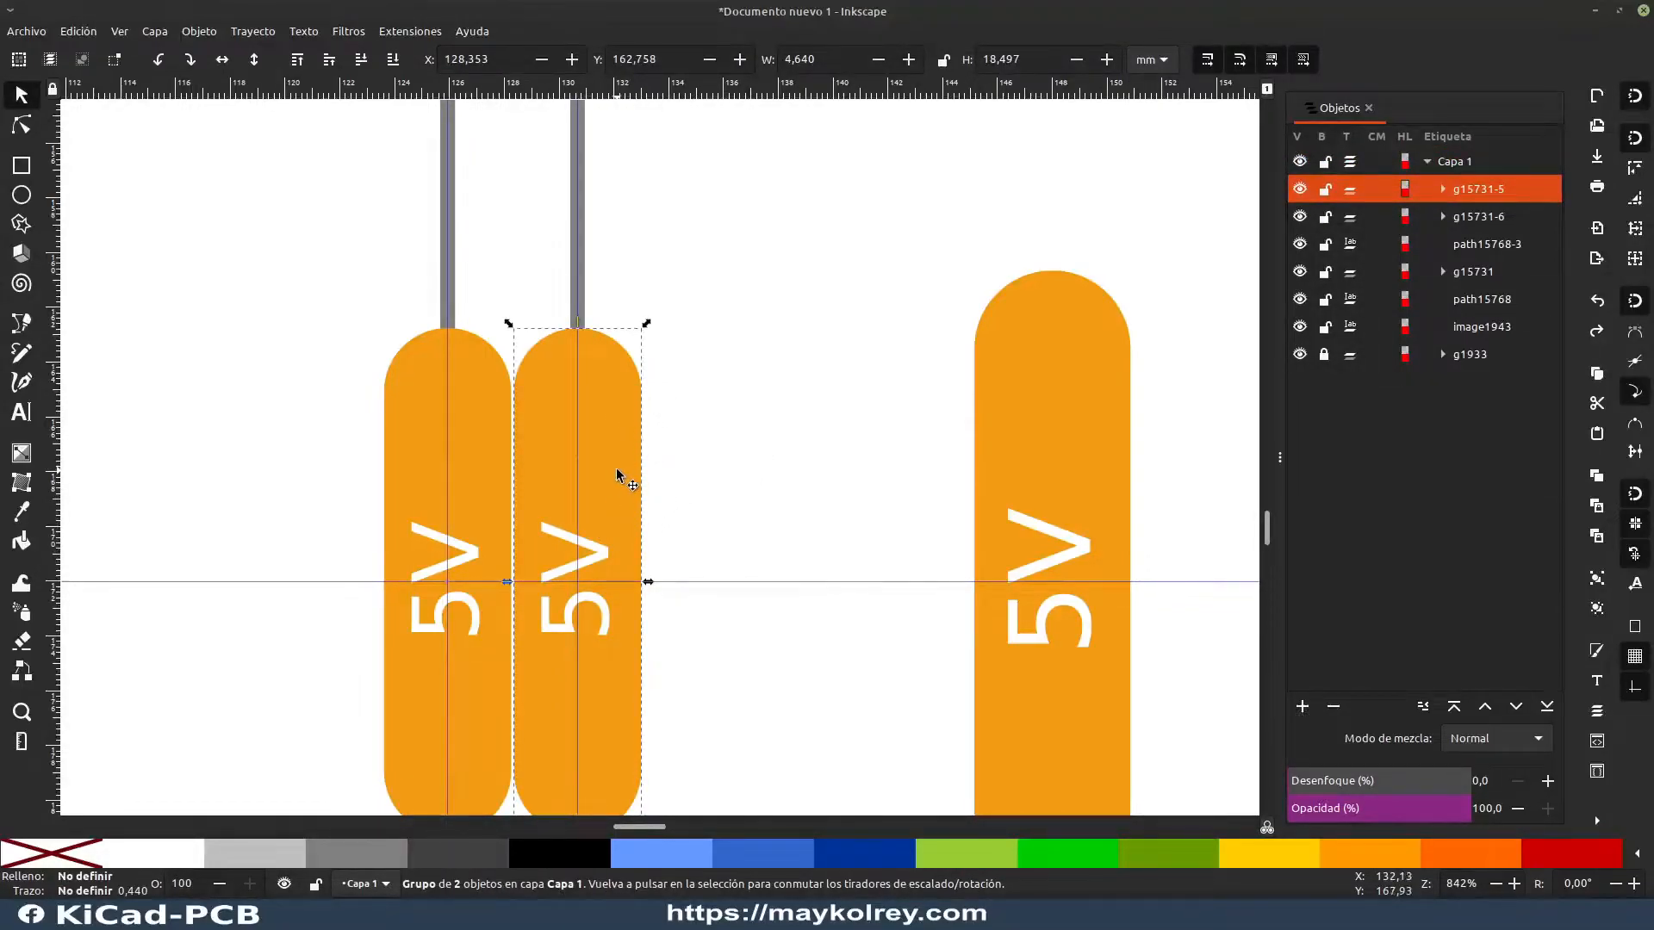
left_click(757, 444)
left_click(617, 441)
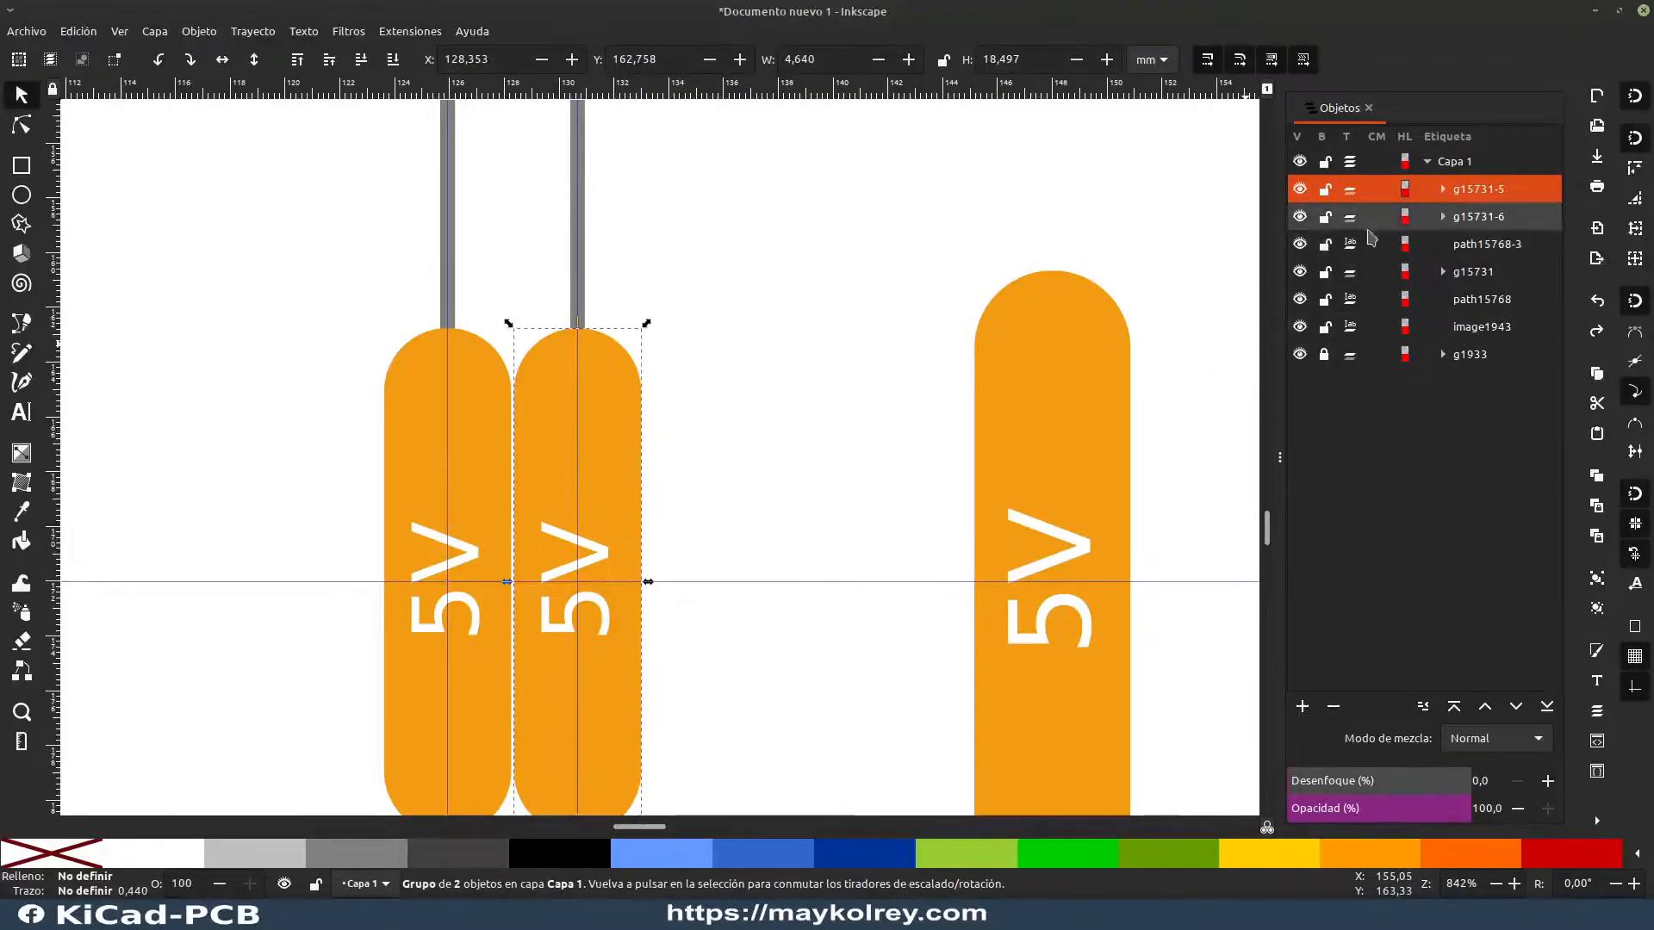
left_click(770, 480)
left_click(618, 470)
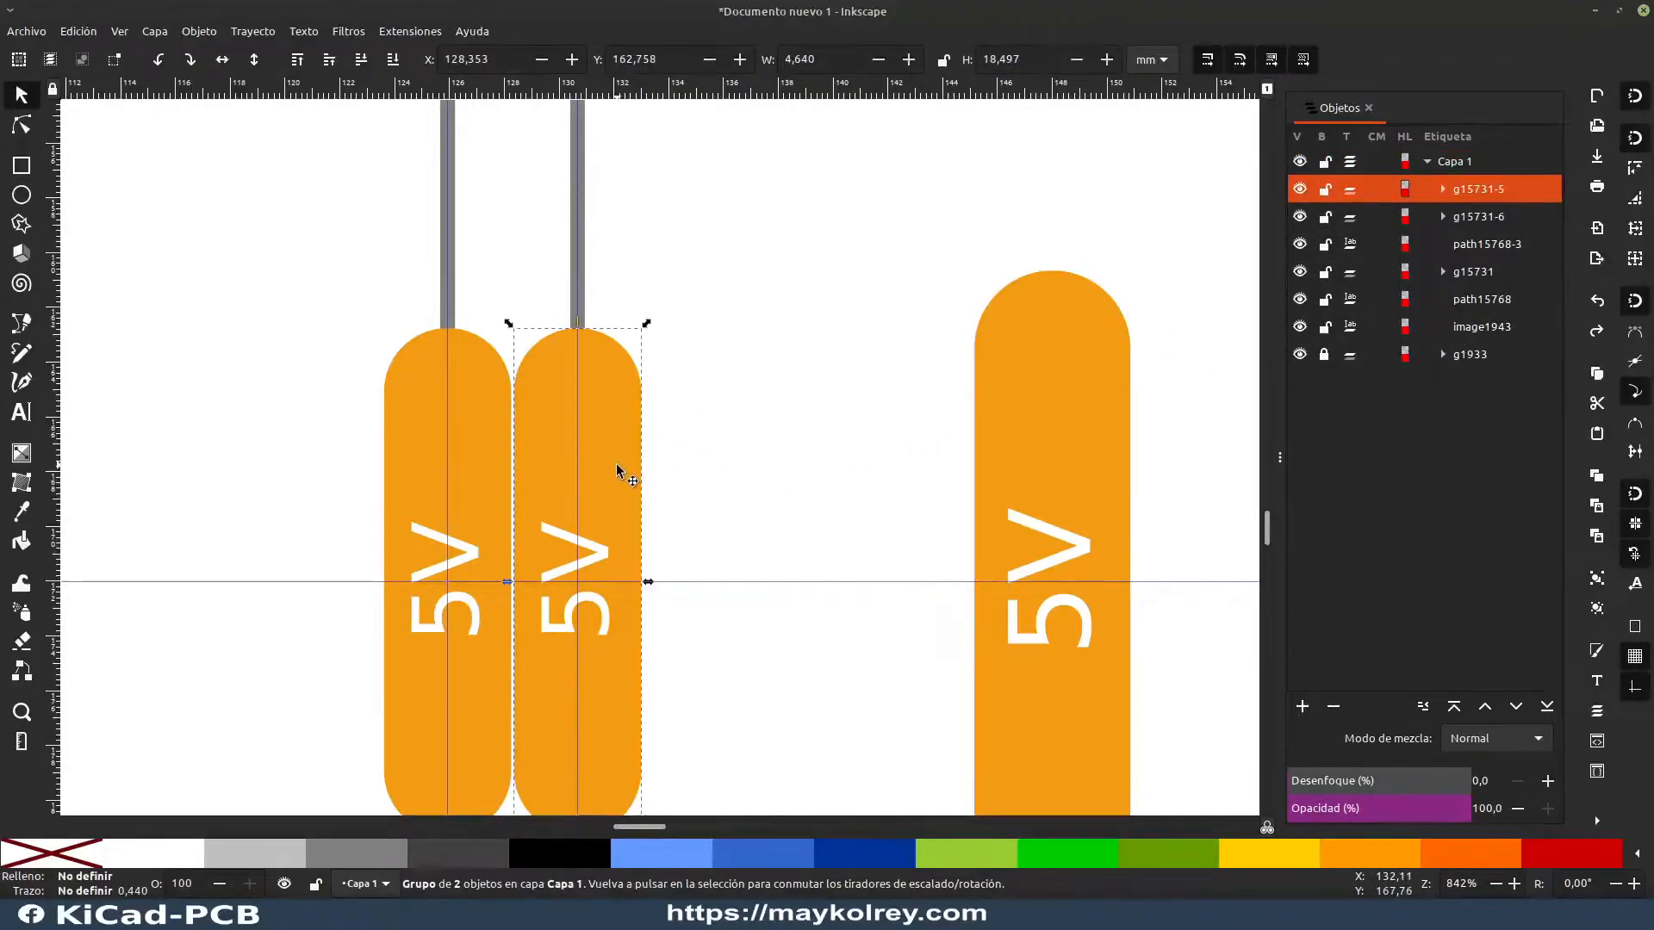
left_click(732, 459)
left_click(613, 466)
left_click(690, 509)
Step: Ungroup the copied label on the SDA guide into its text and rounded rectangle
left_click(624, 488)
key("ctrl")
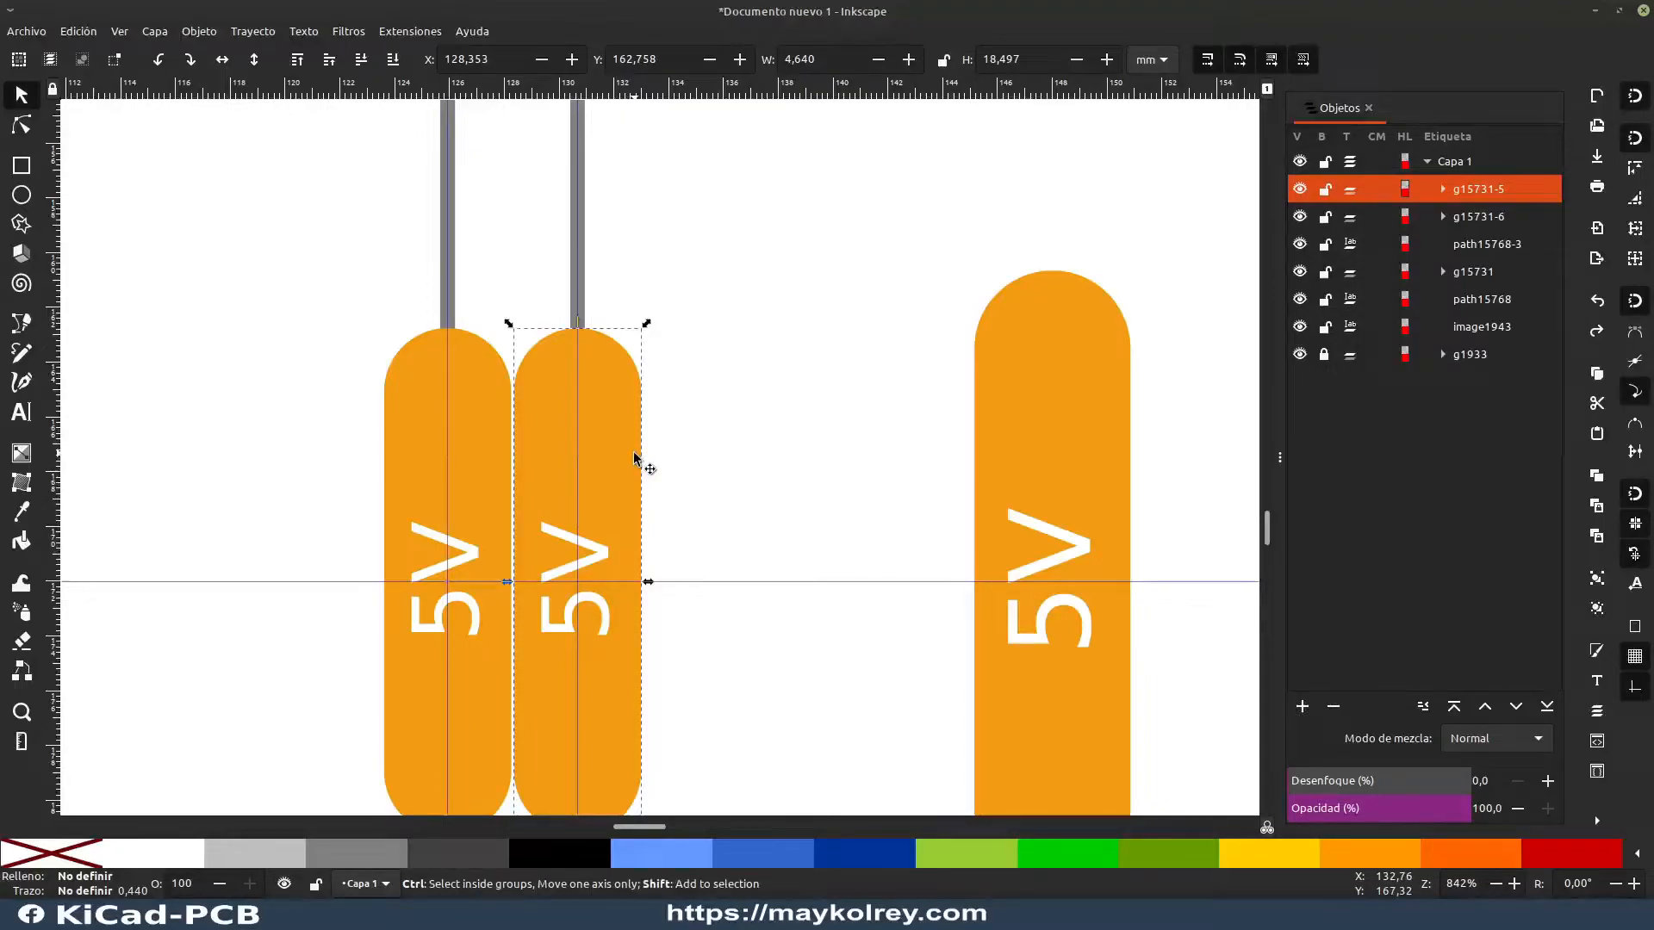
key("ctrl+shift+g")
left_click(720, 414)
Step: Fill the SDA label's rounded rectangle with yellow #f1c40f sampled from the yellow labels of the Arduino reference pinout
left_click(626, 409)
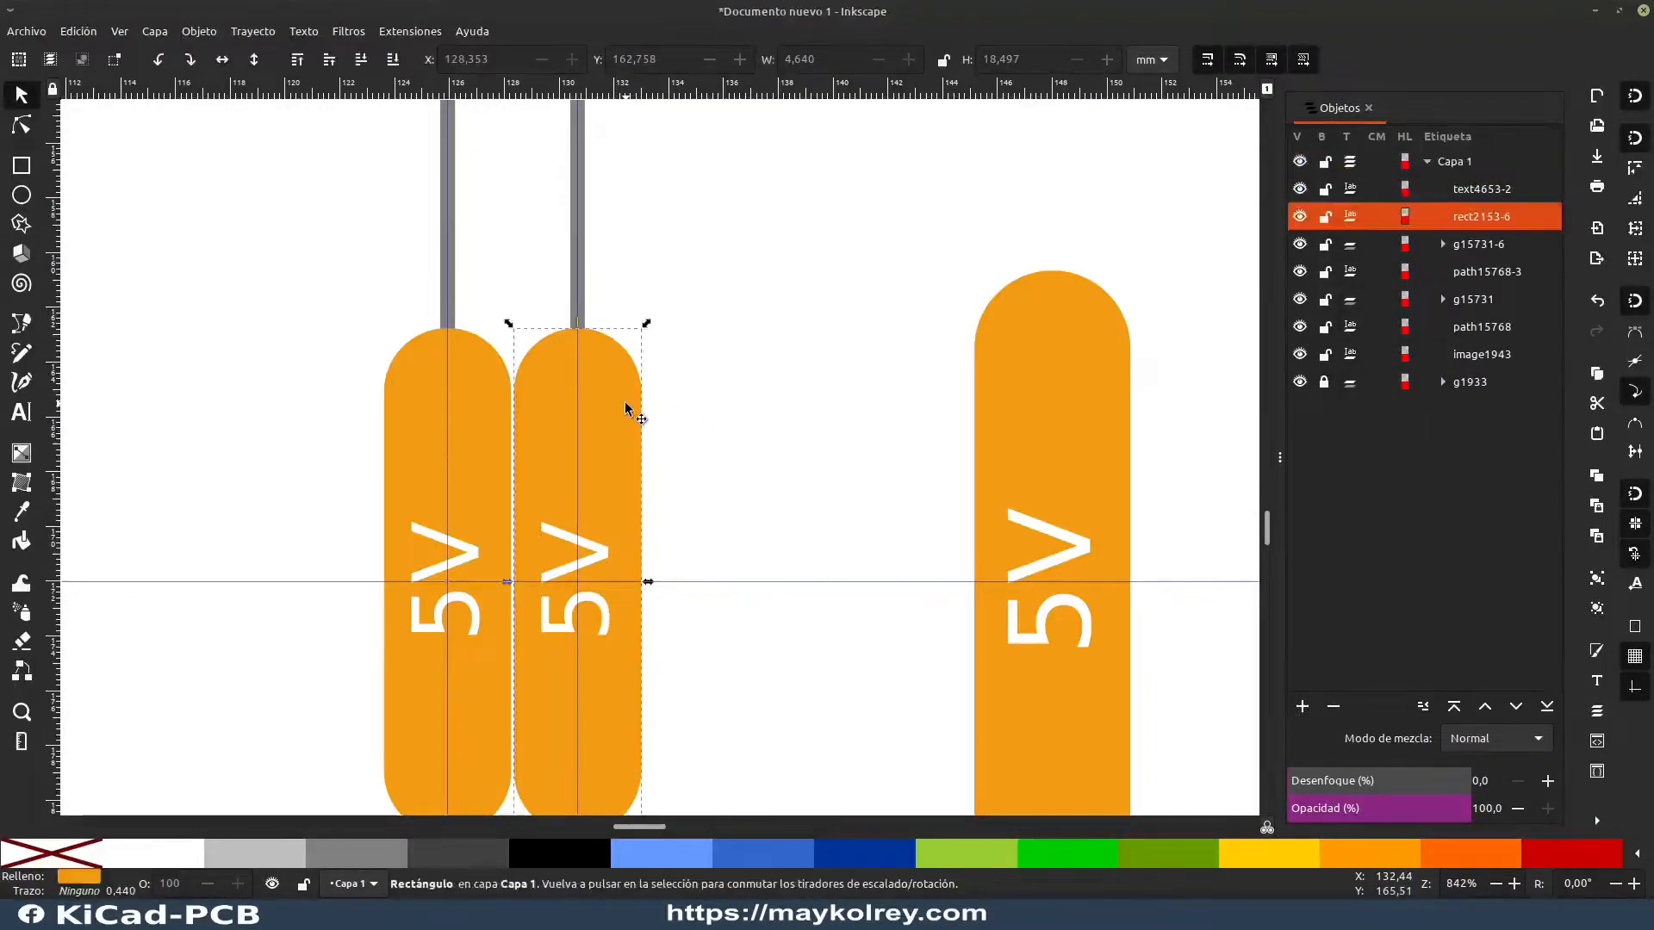
key("Escape")
left_click(613, 516)
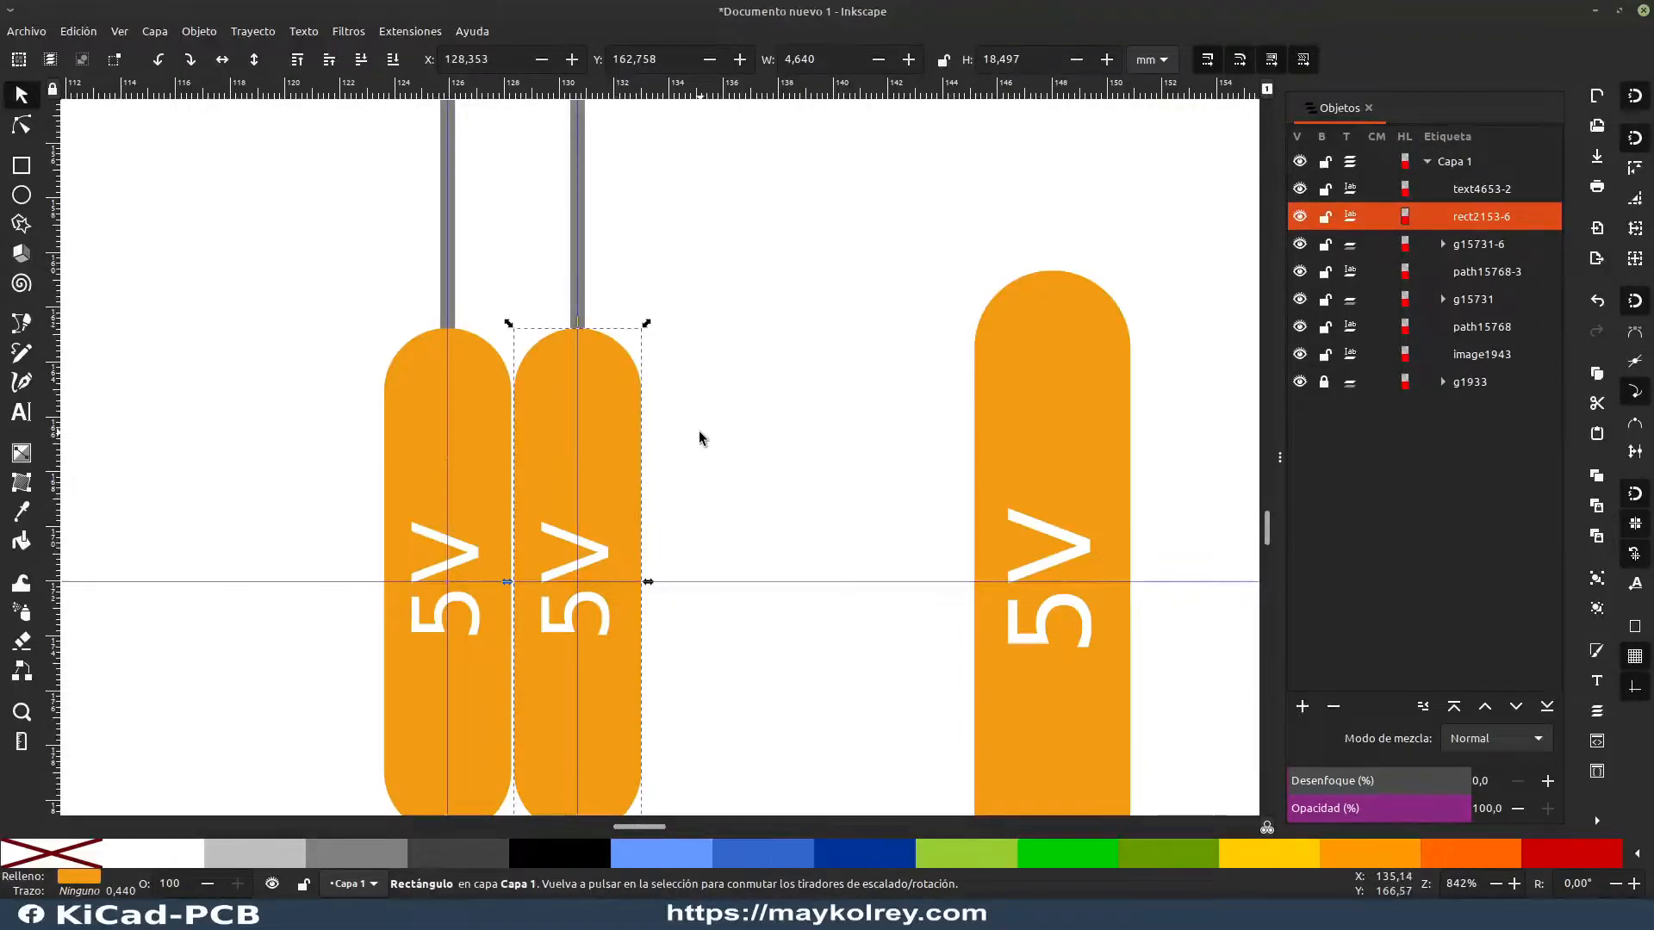
key("d")
scroll(552, 437, "down", 3)
scroll(488, 406, "down", 5, "ctrl")
scroll(412, 360, "down", 3, "ctrl")
scroll(373, 340, "up", 5, "ctrl")
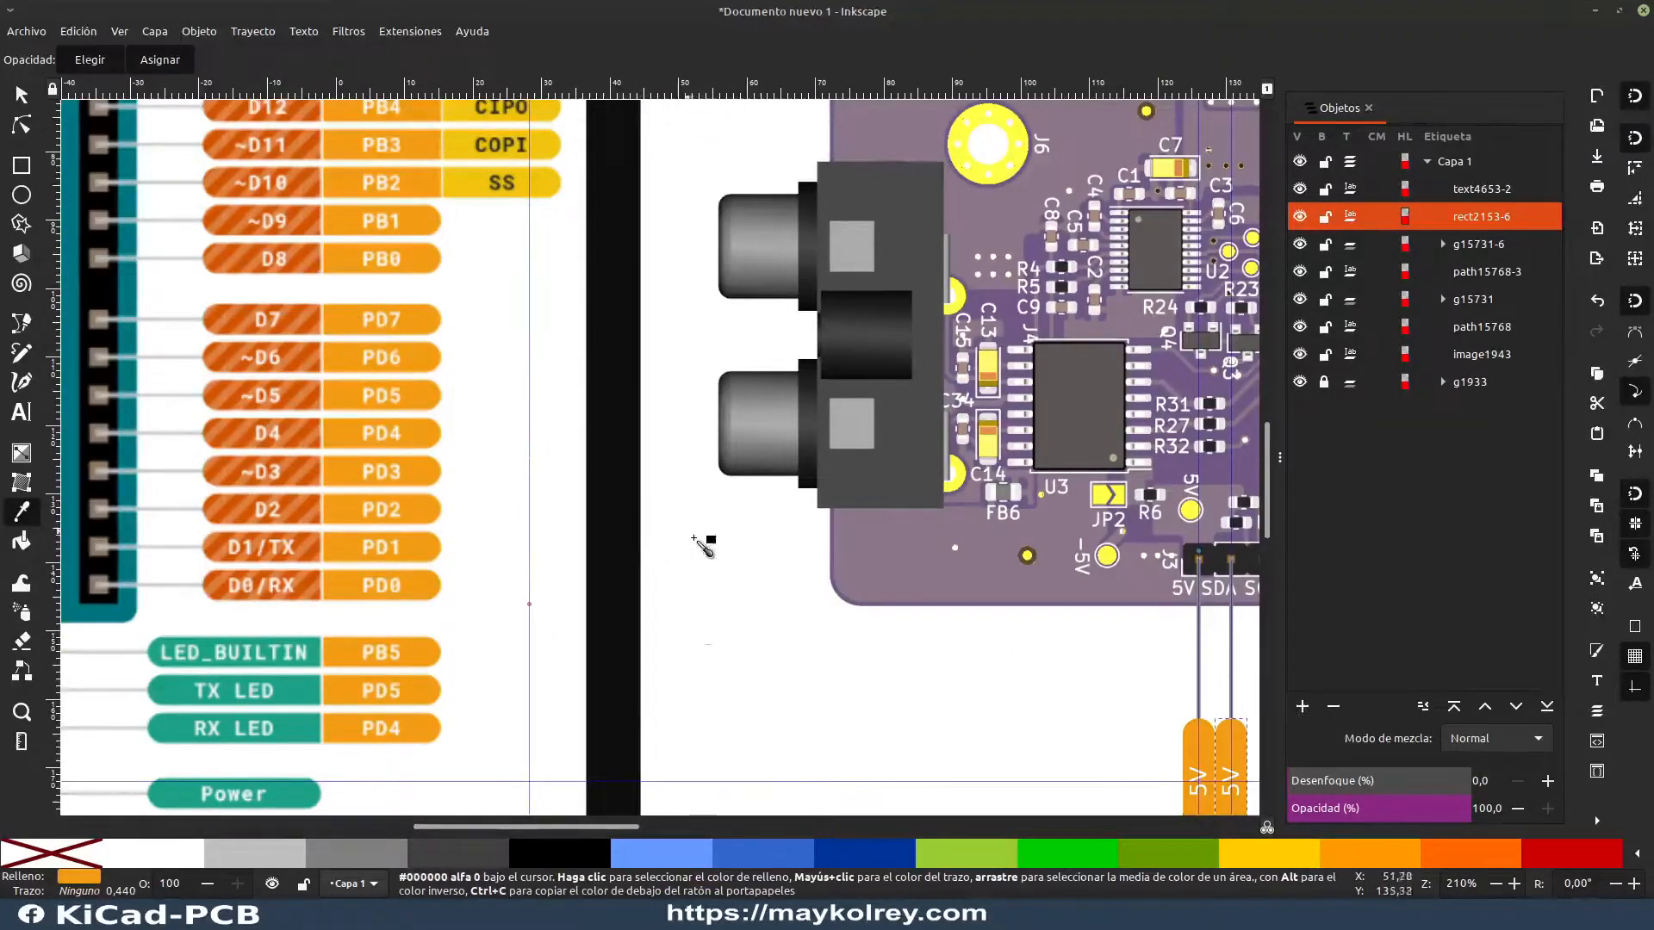
scroll(778, 589, "down", 6)
scroll(837, 617, "up", 6)
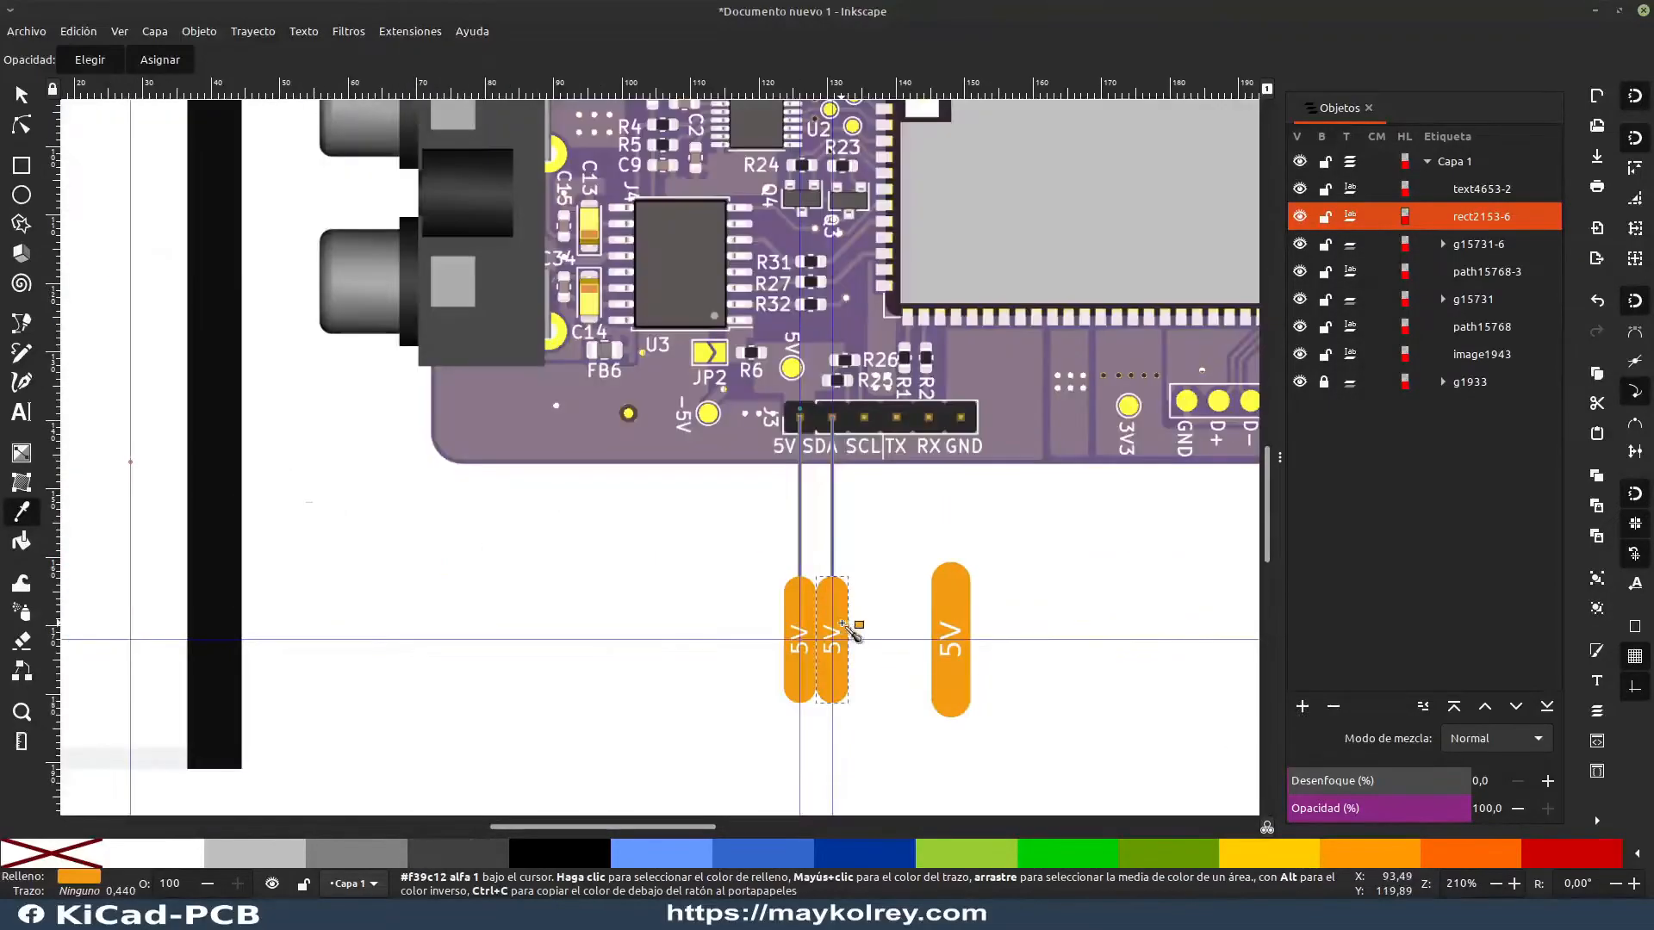
scroll(363, 433, "down", 4)
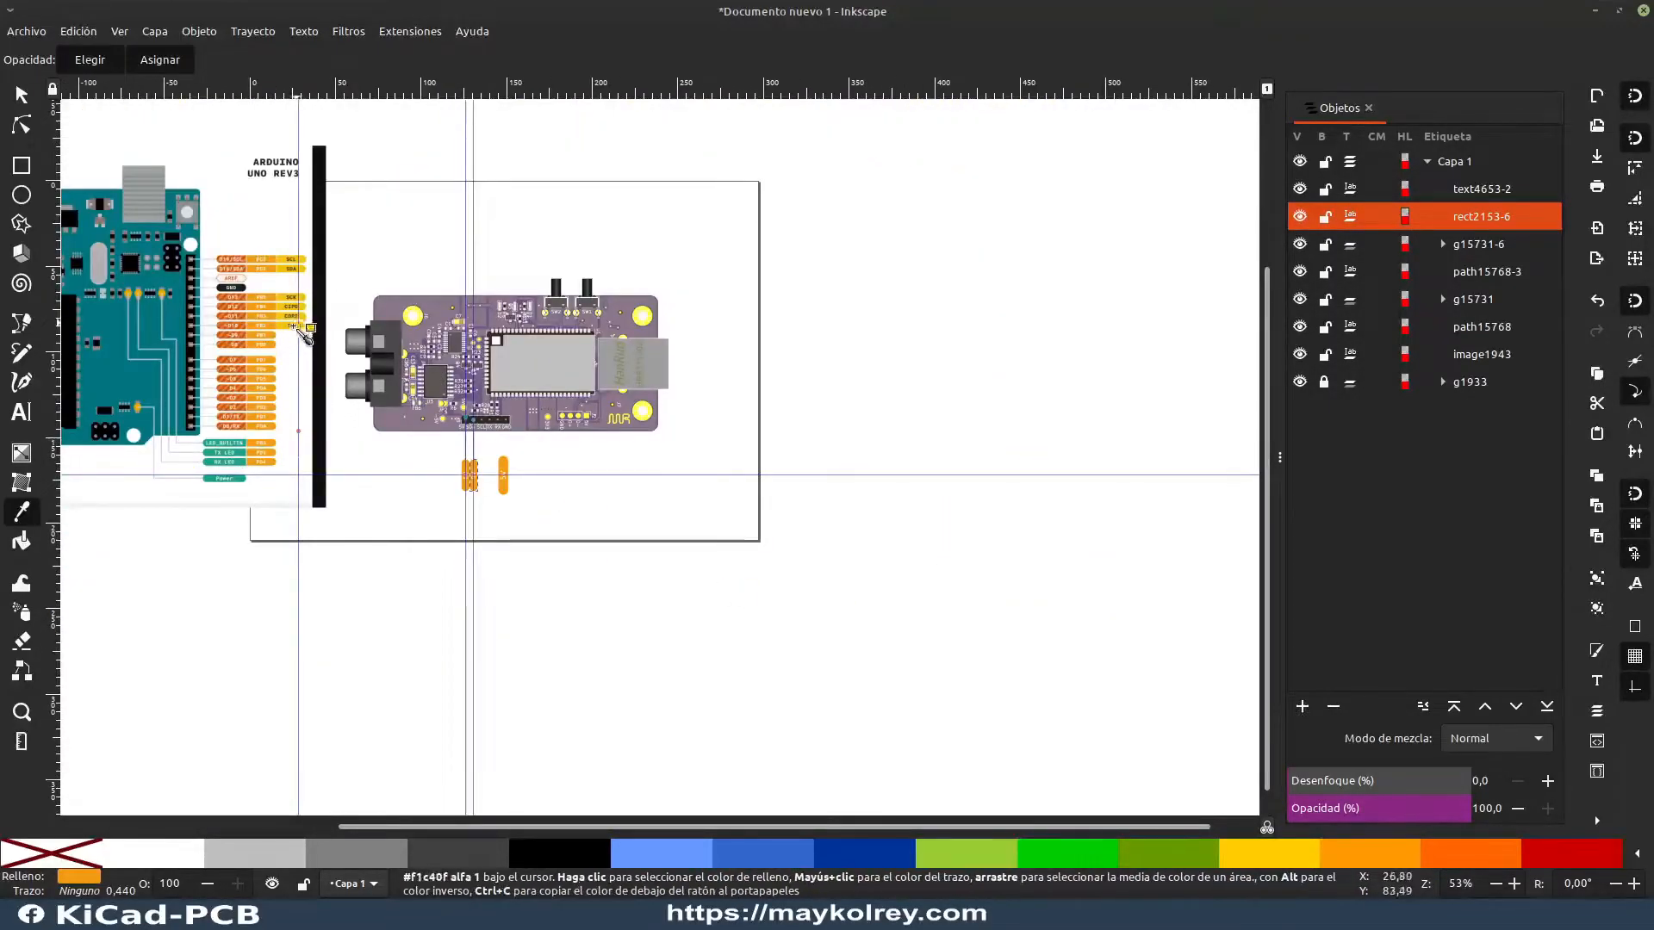
scroll(476, 483, "up", 5)
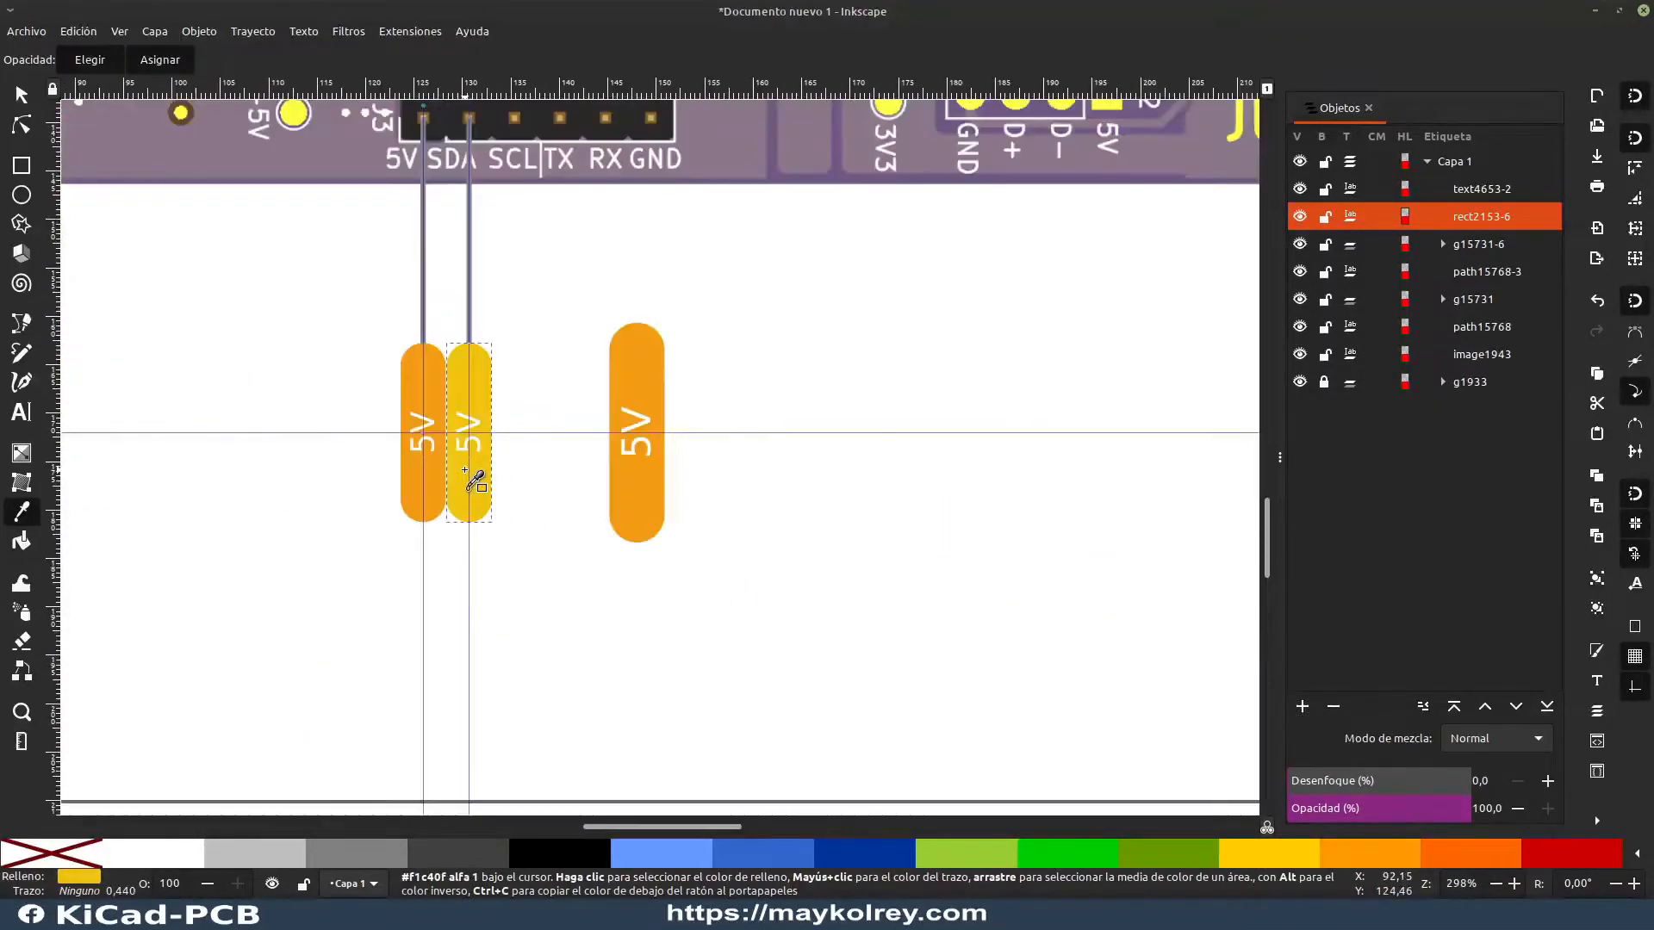
key("Escape")
key("s")
Step: Ungroup the orange label connected to the 5V pin into its text and rounded rectangle
left_click_drag(491, 419, 865, 502)
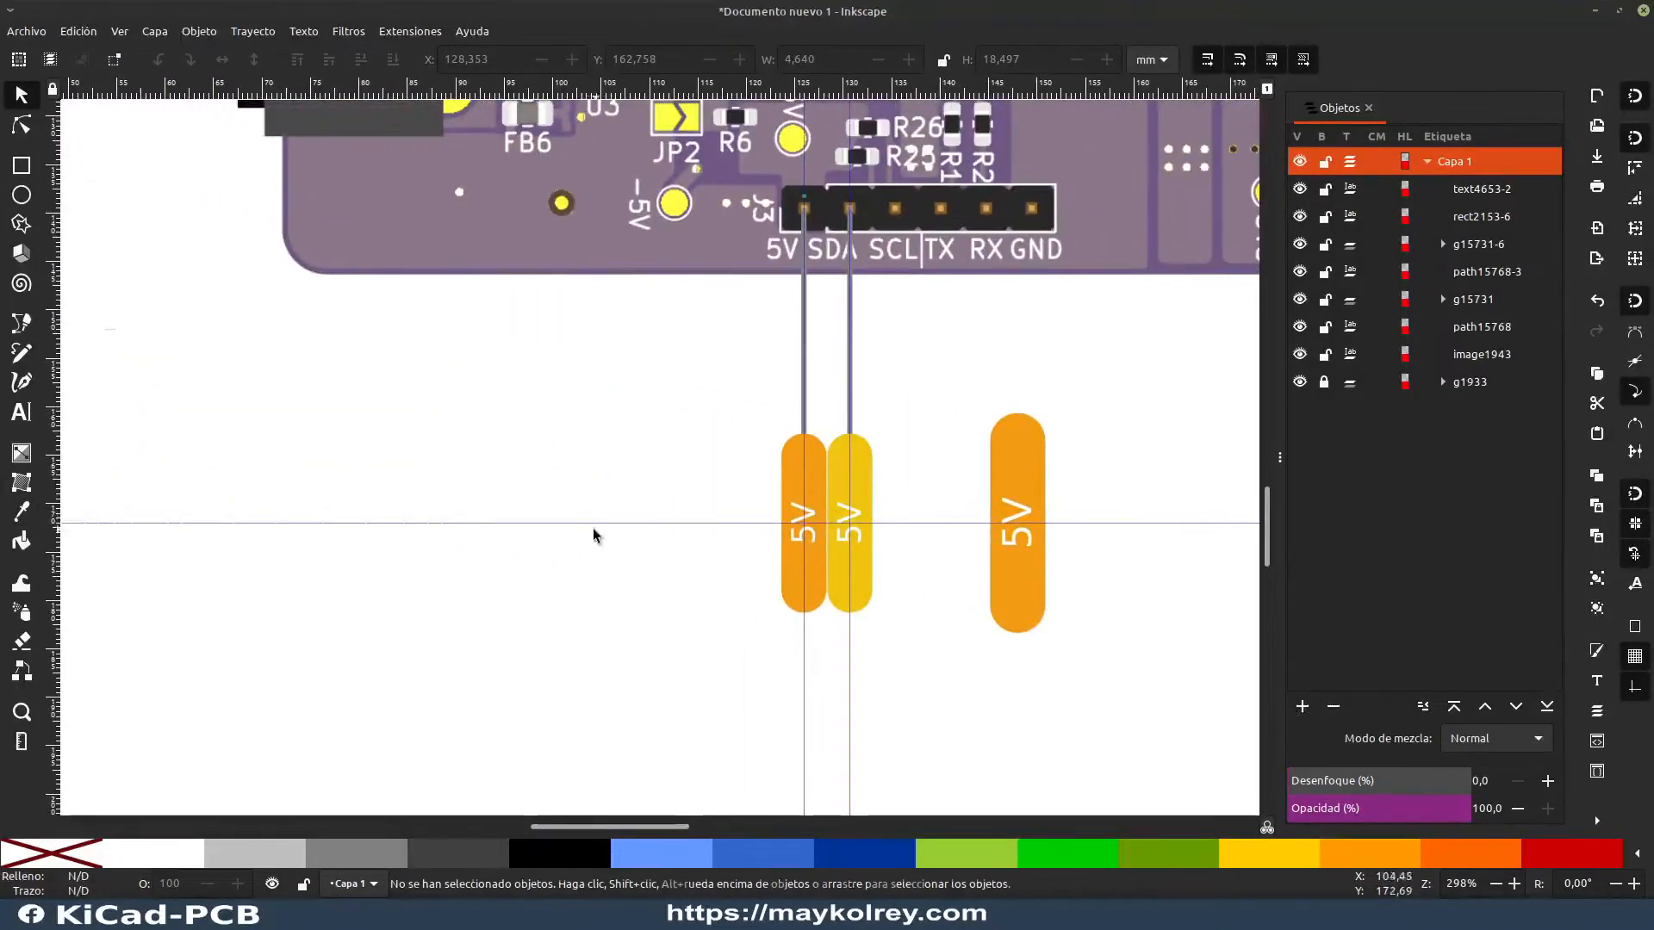
scroll(595, 529, "down", 2)
left_click_drag(491, 482, 1016, 458)
left_click_drag(175, 357, 764, 580)
scroll(845, 546, "down", 5)
scroll(702, 554, "right", 15)
scroll(990, 517, "up", 2)
left_click(984, 515)
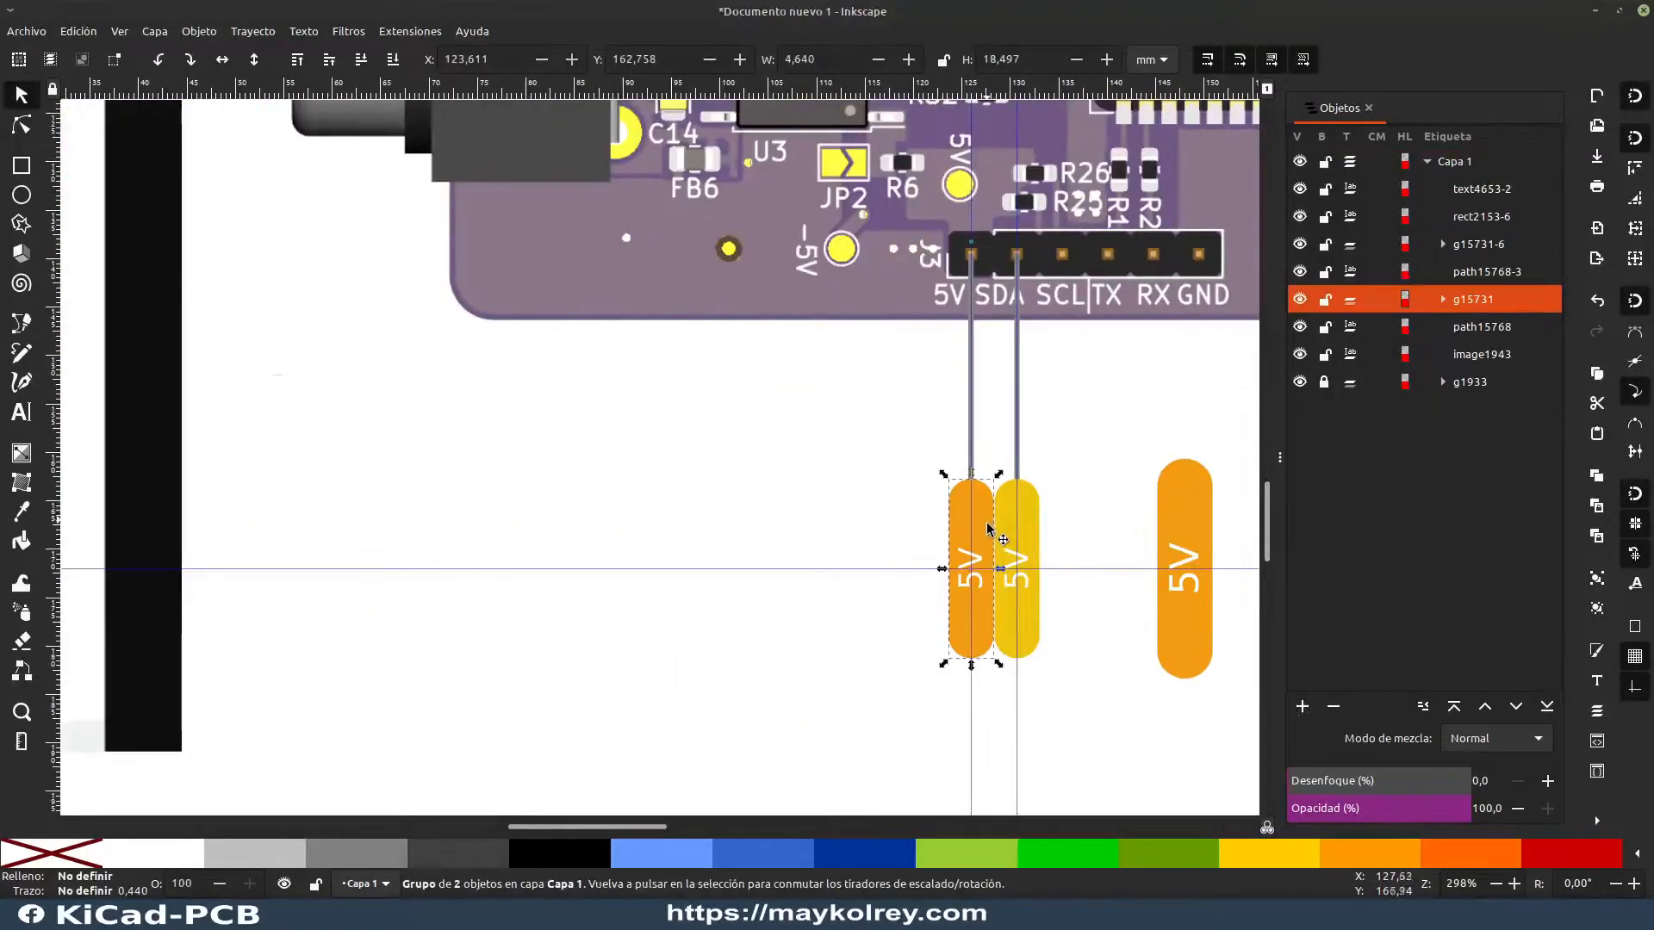
key("ctrl+shift+g")
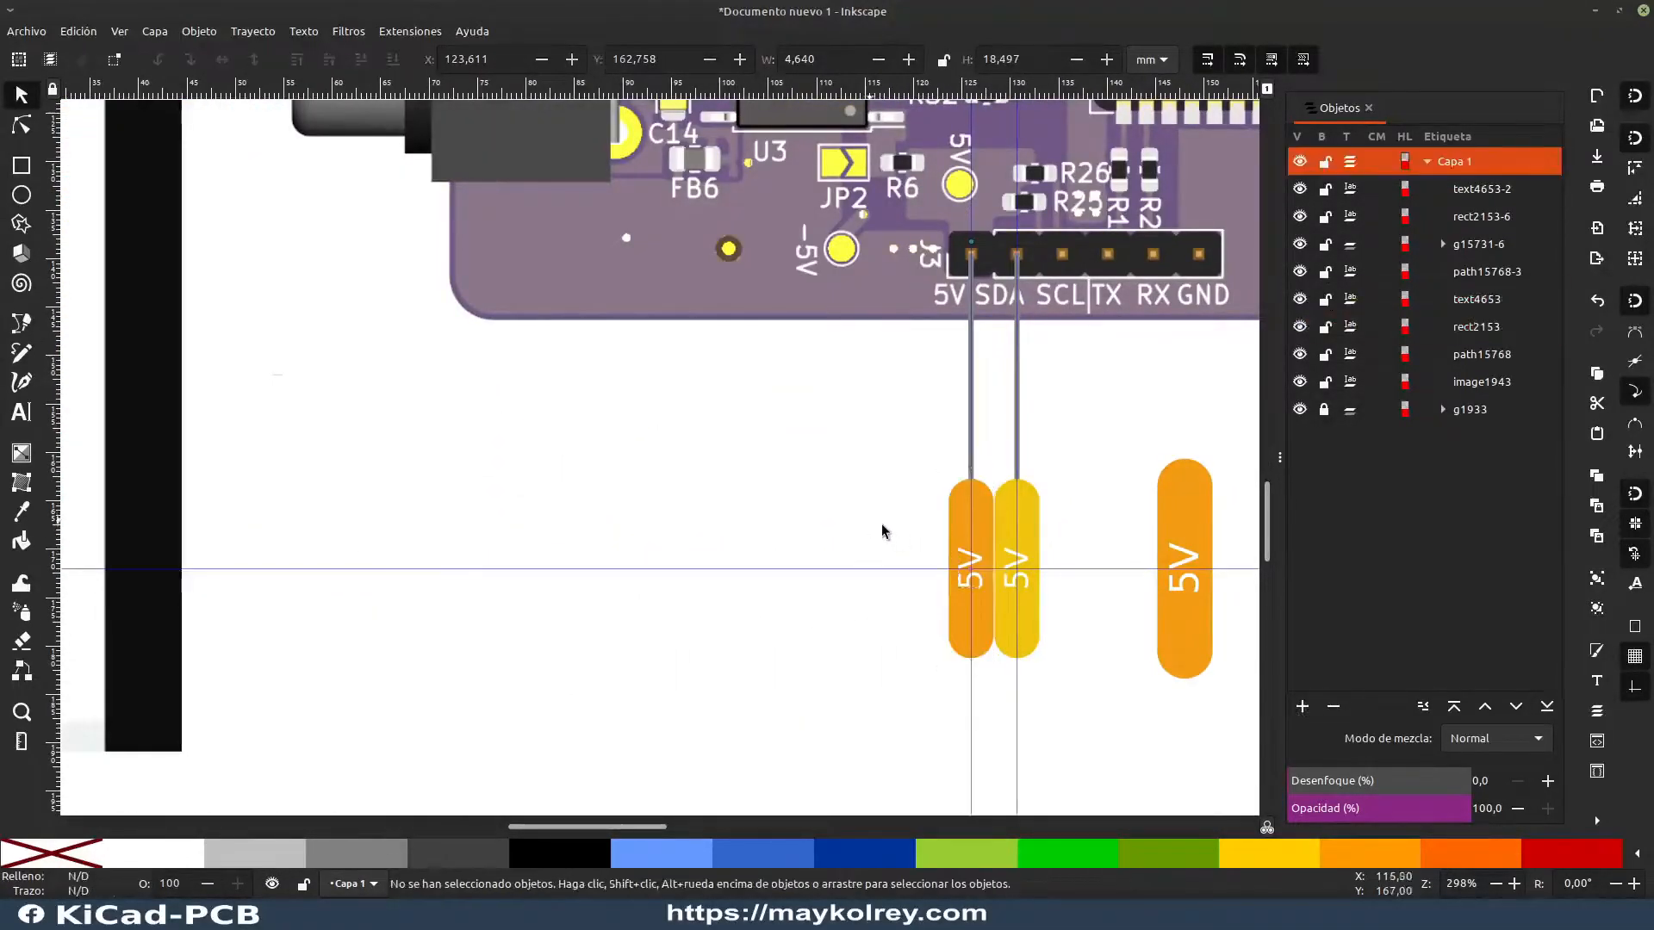
Step: Fill the 5V label's rounded rectangle with red #c11f09 sampled from the +5V label of the Arduino reference pinout
left_click(992, 510)
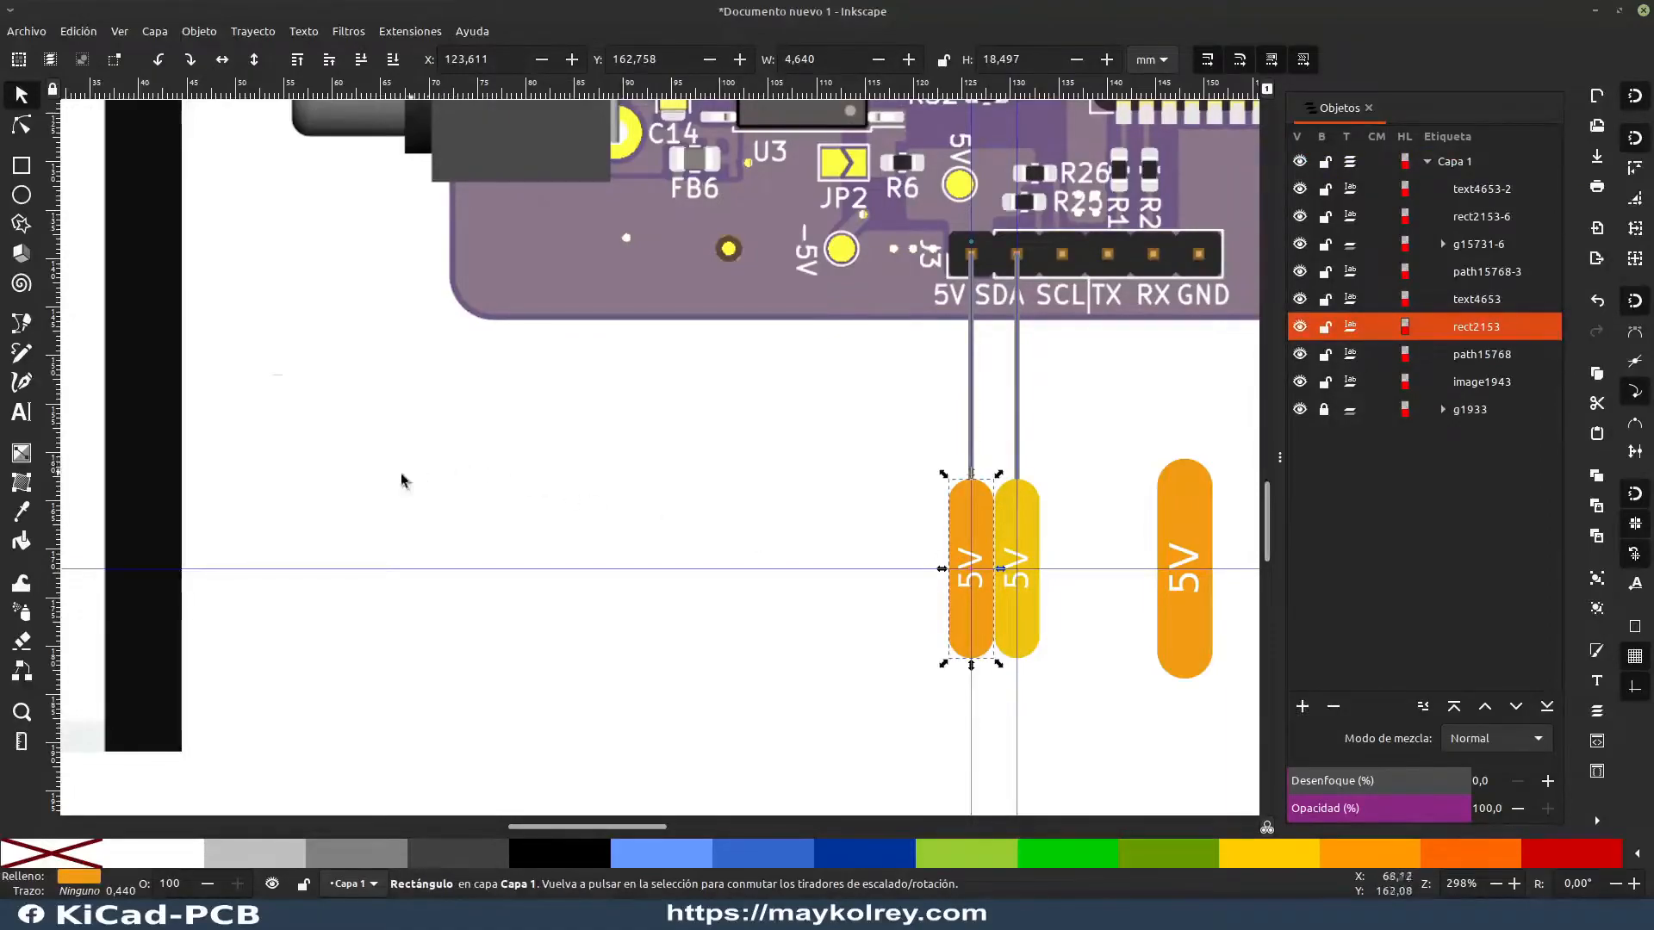
key("d")
scroll(436, 461, "down", 3)
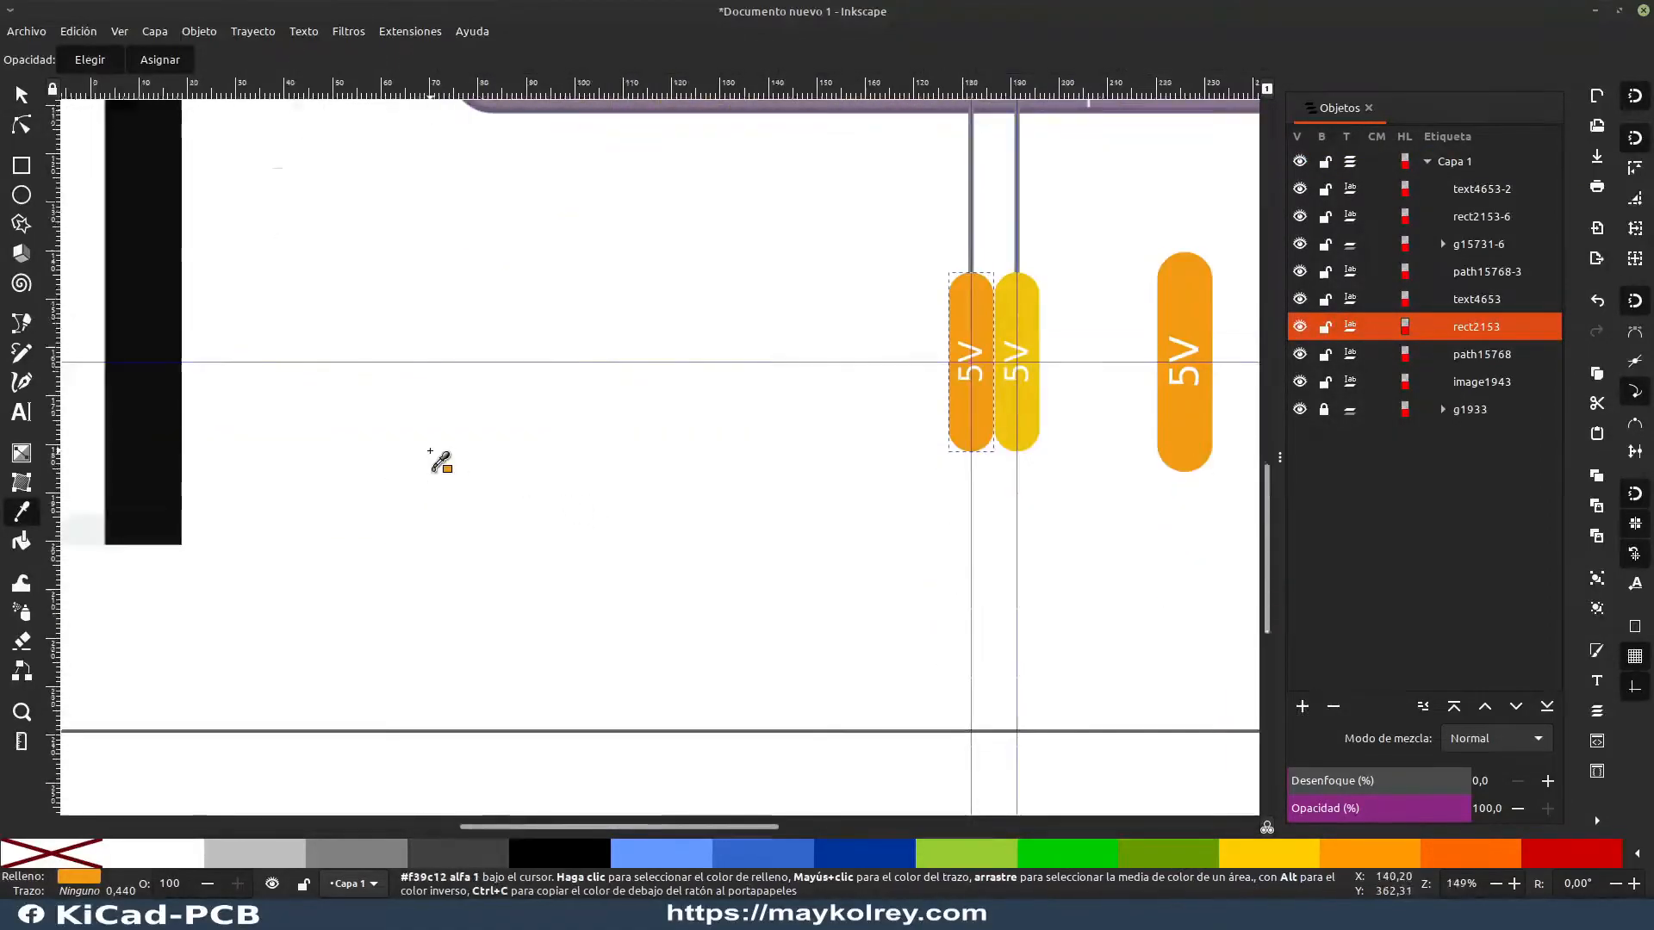
scroll(517, 474, "down", 8, "ctrl")
scroll(543, 474, "up", 7, "ctrl")
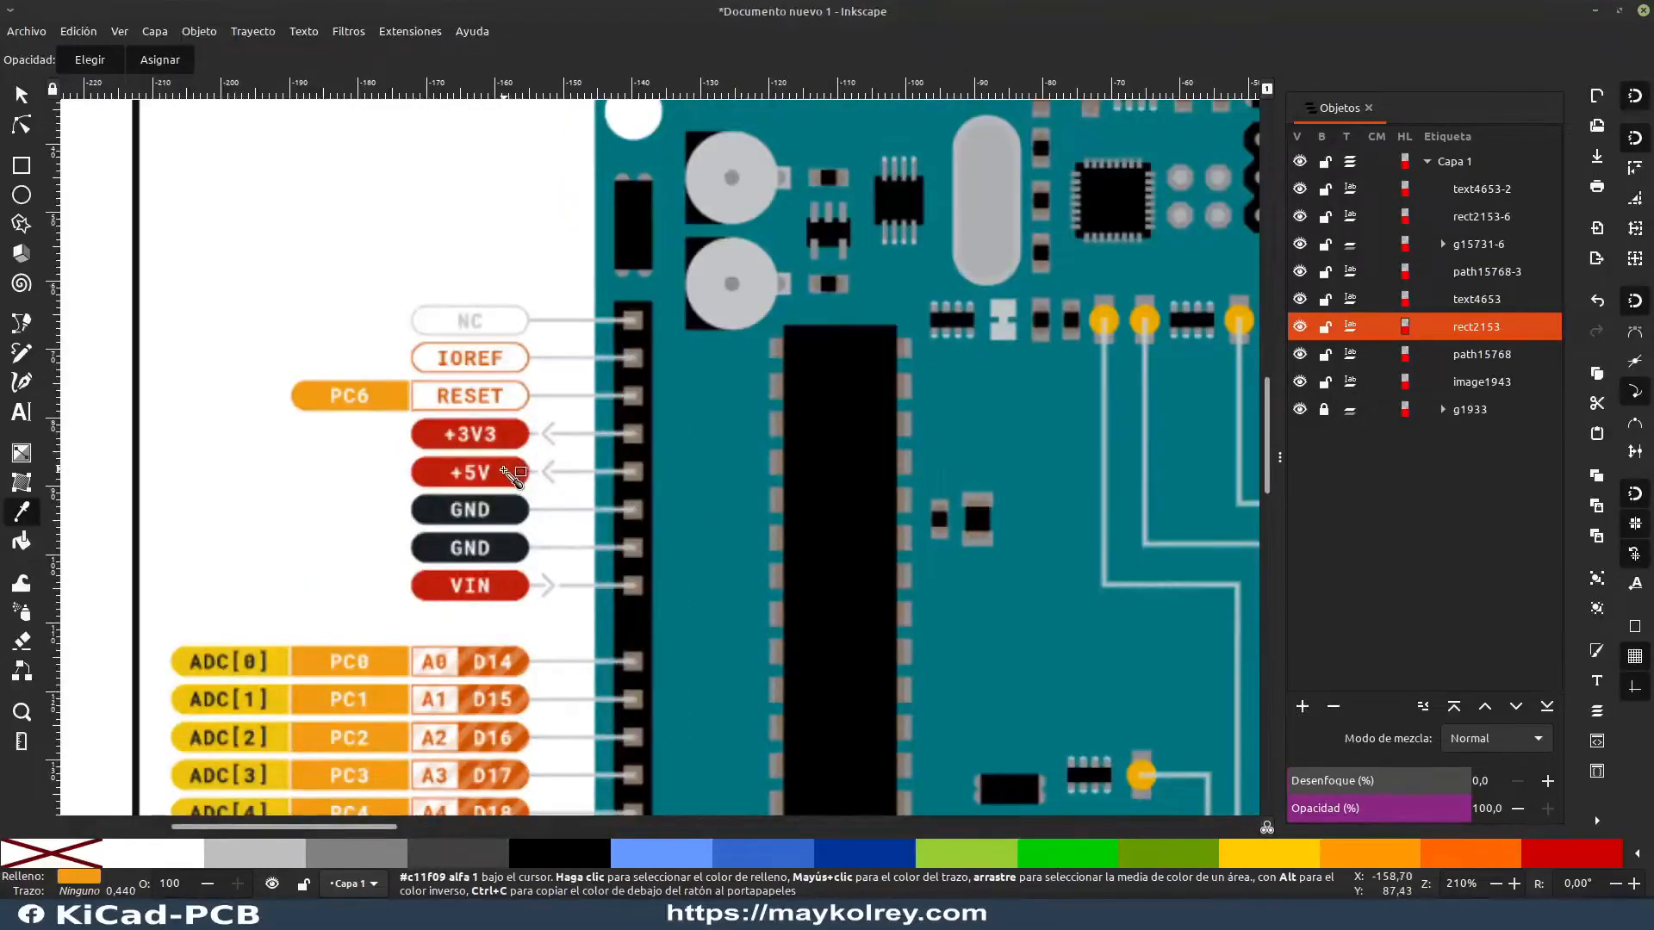
left_click(511, 473)
scroll(551, 510, "down", 6, "ctrl")
scroll(543, 560, "up", 10, "ctrl")
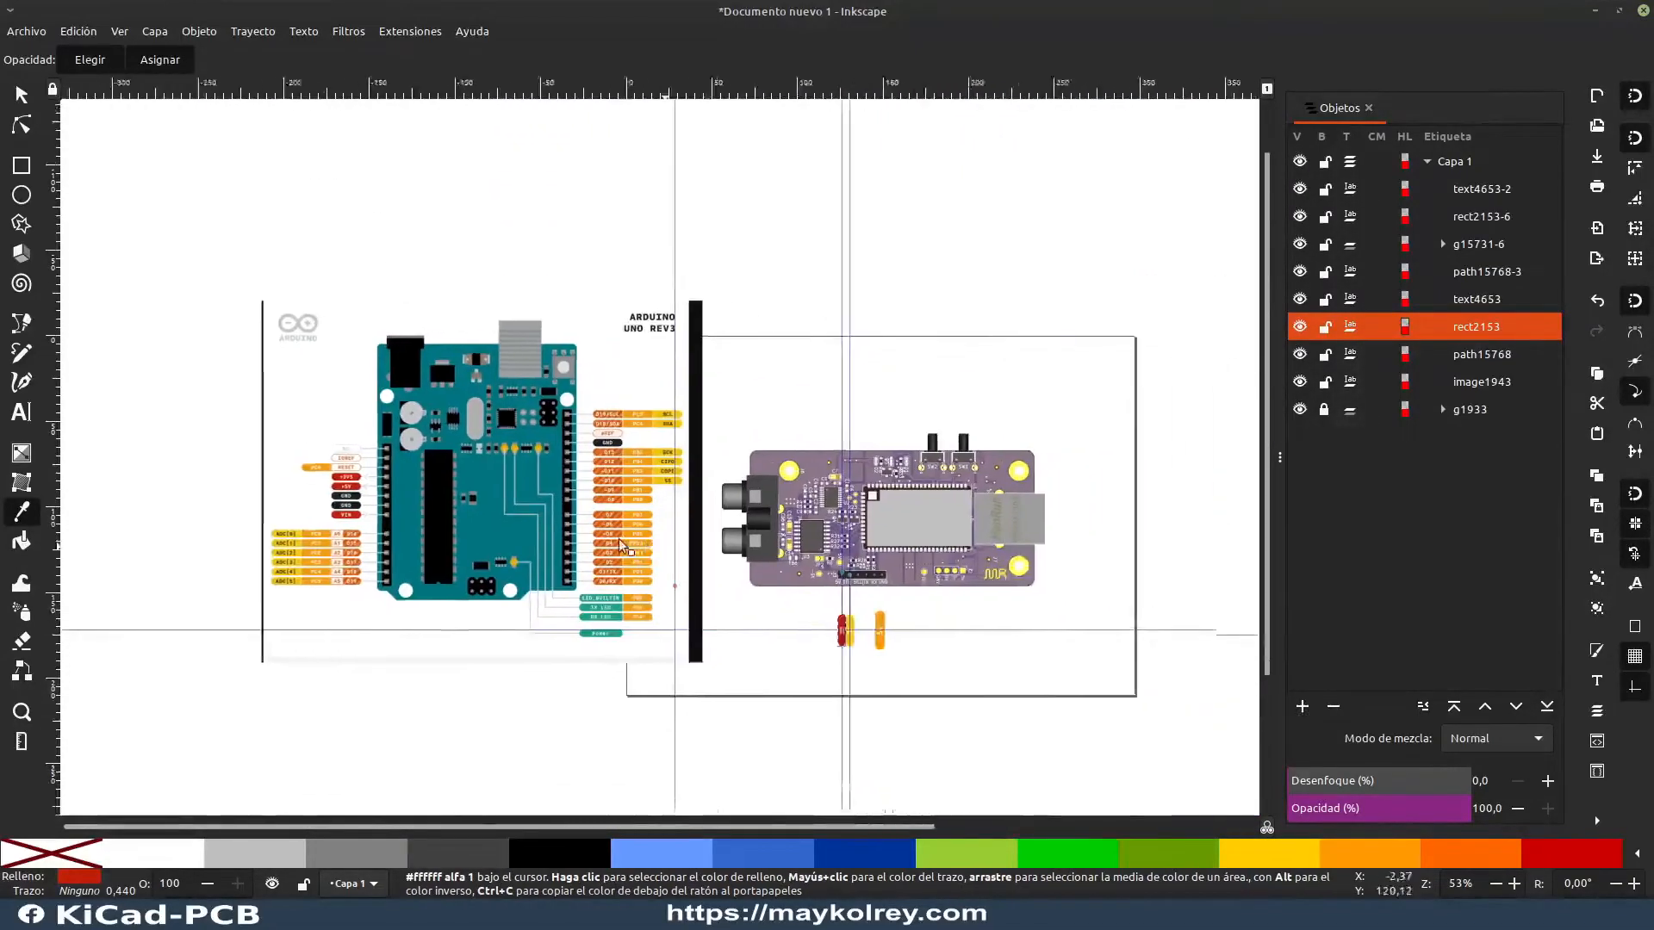
Step: Add a plus sign before the red label's text so it reads +5V
scroll(534, 555, "up", 2, "ctrl")
scroll(767, 344, "down", 4)
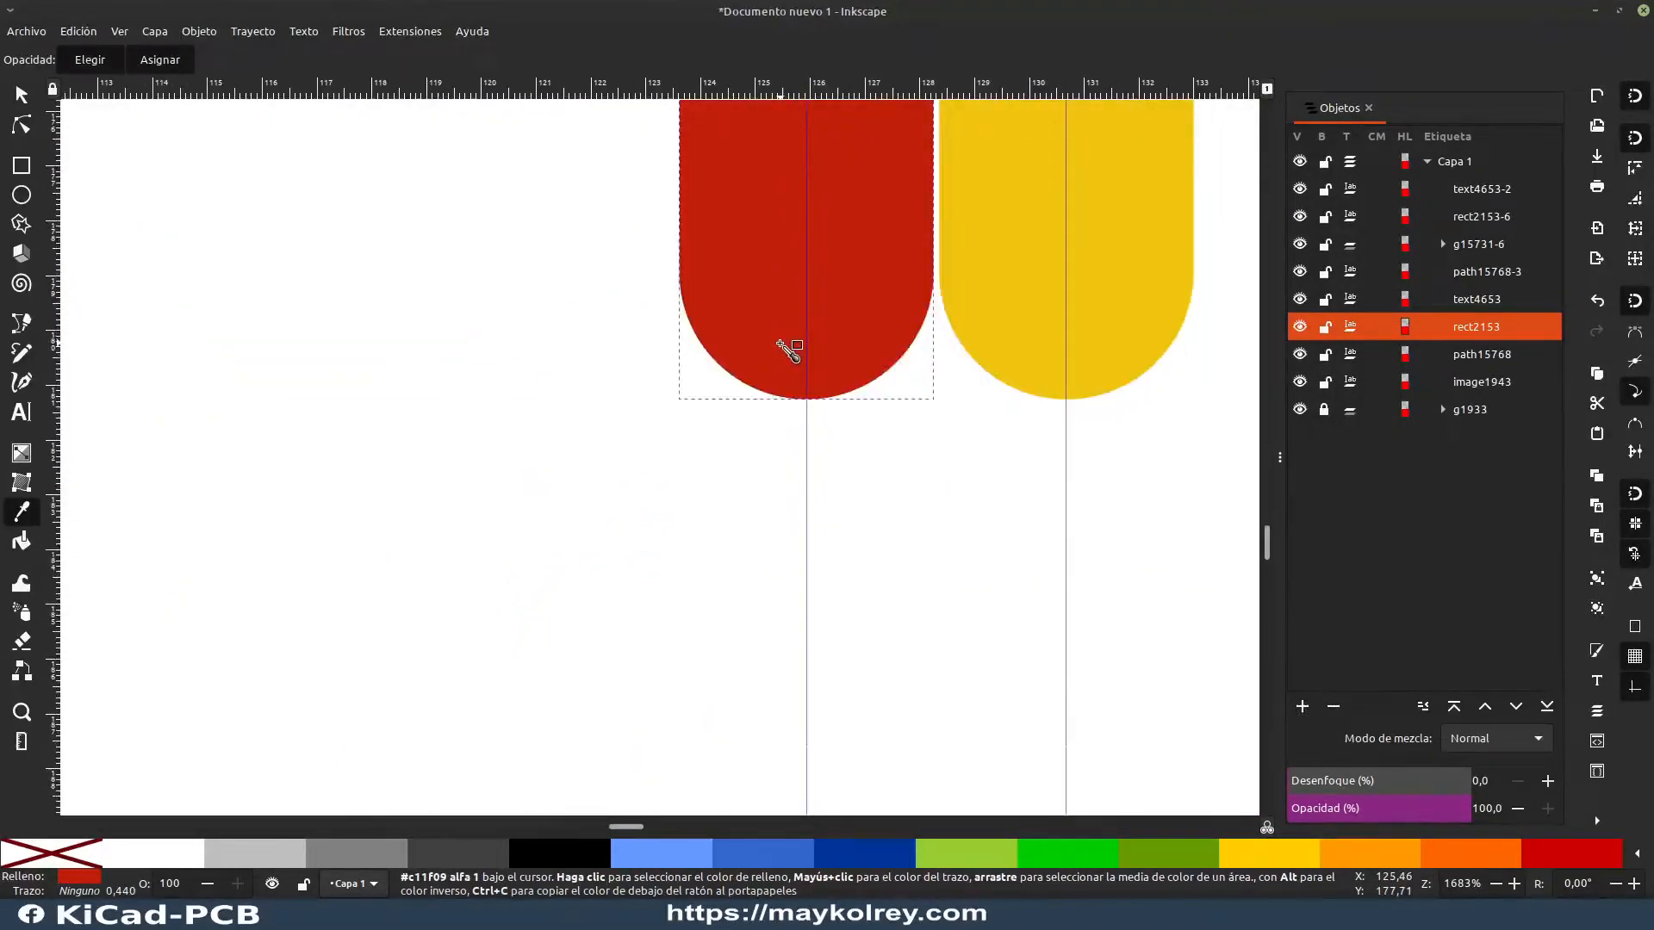
scroll(783, 336, "down", 4, "ctrl")
left_click_drag(793, 327, 608, 543)
scroll(650, 489, "up", 1, "ctrl")
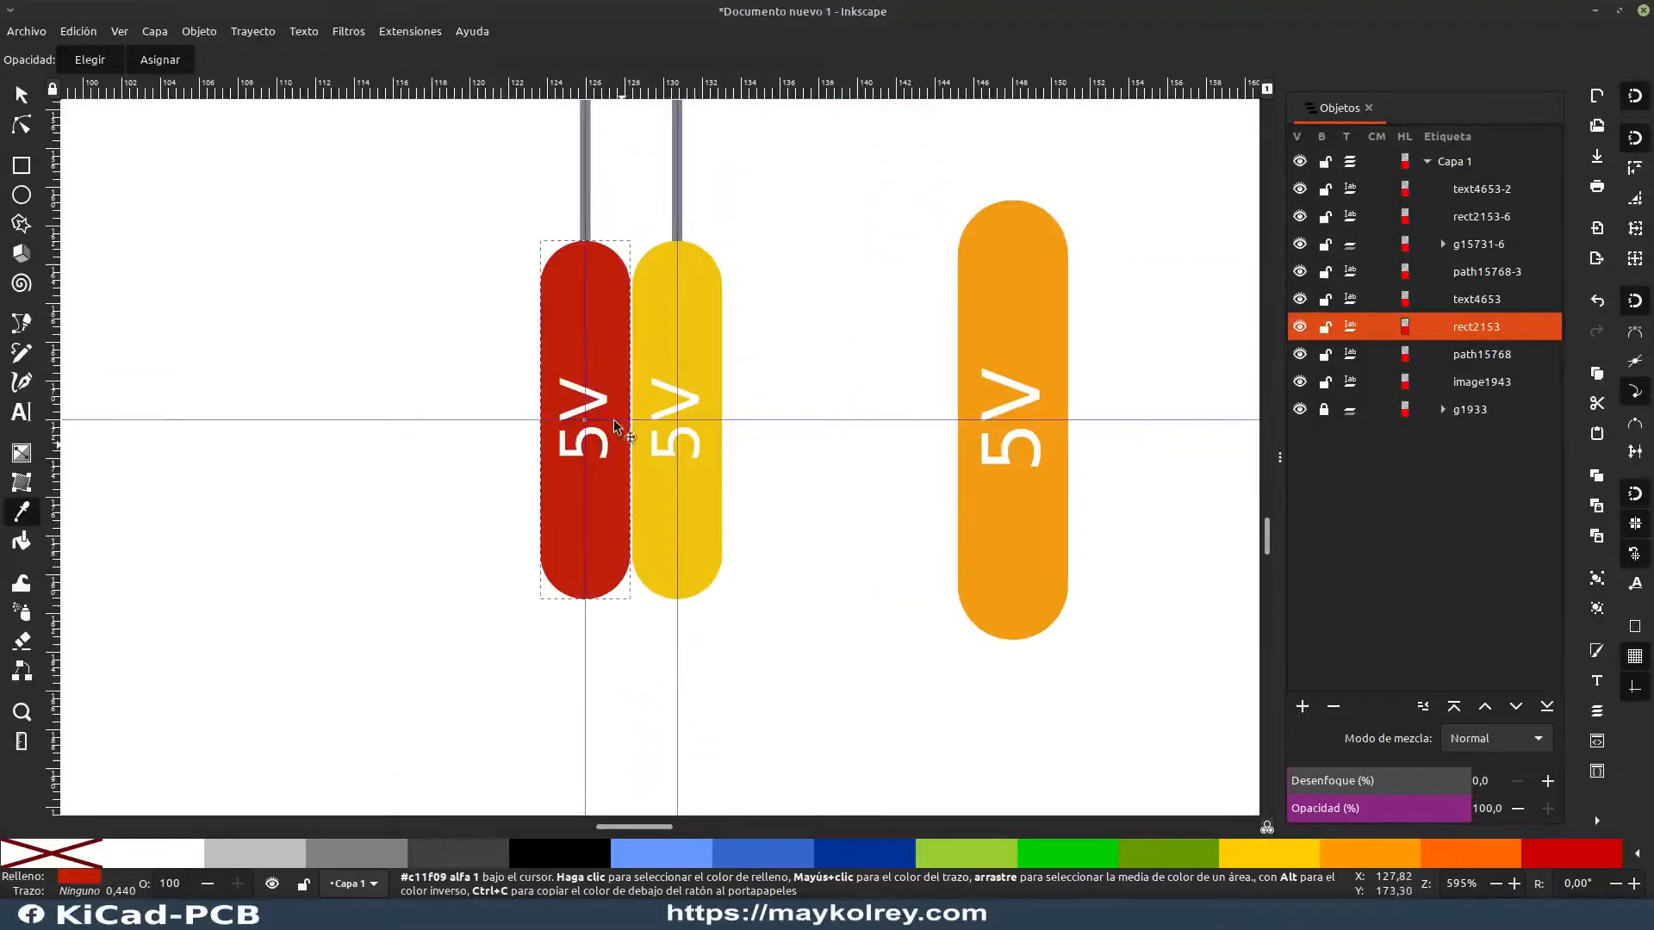
key("t")
left_click(590, 427)
key("Escape")
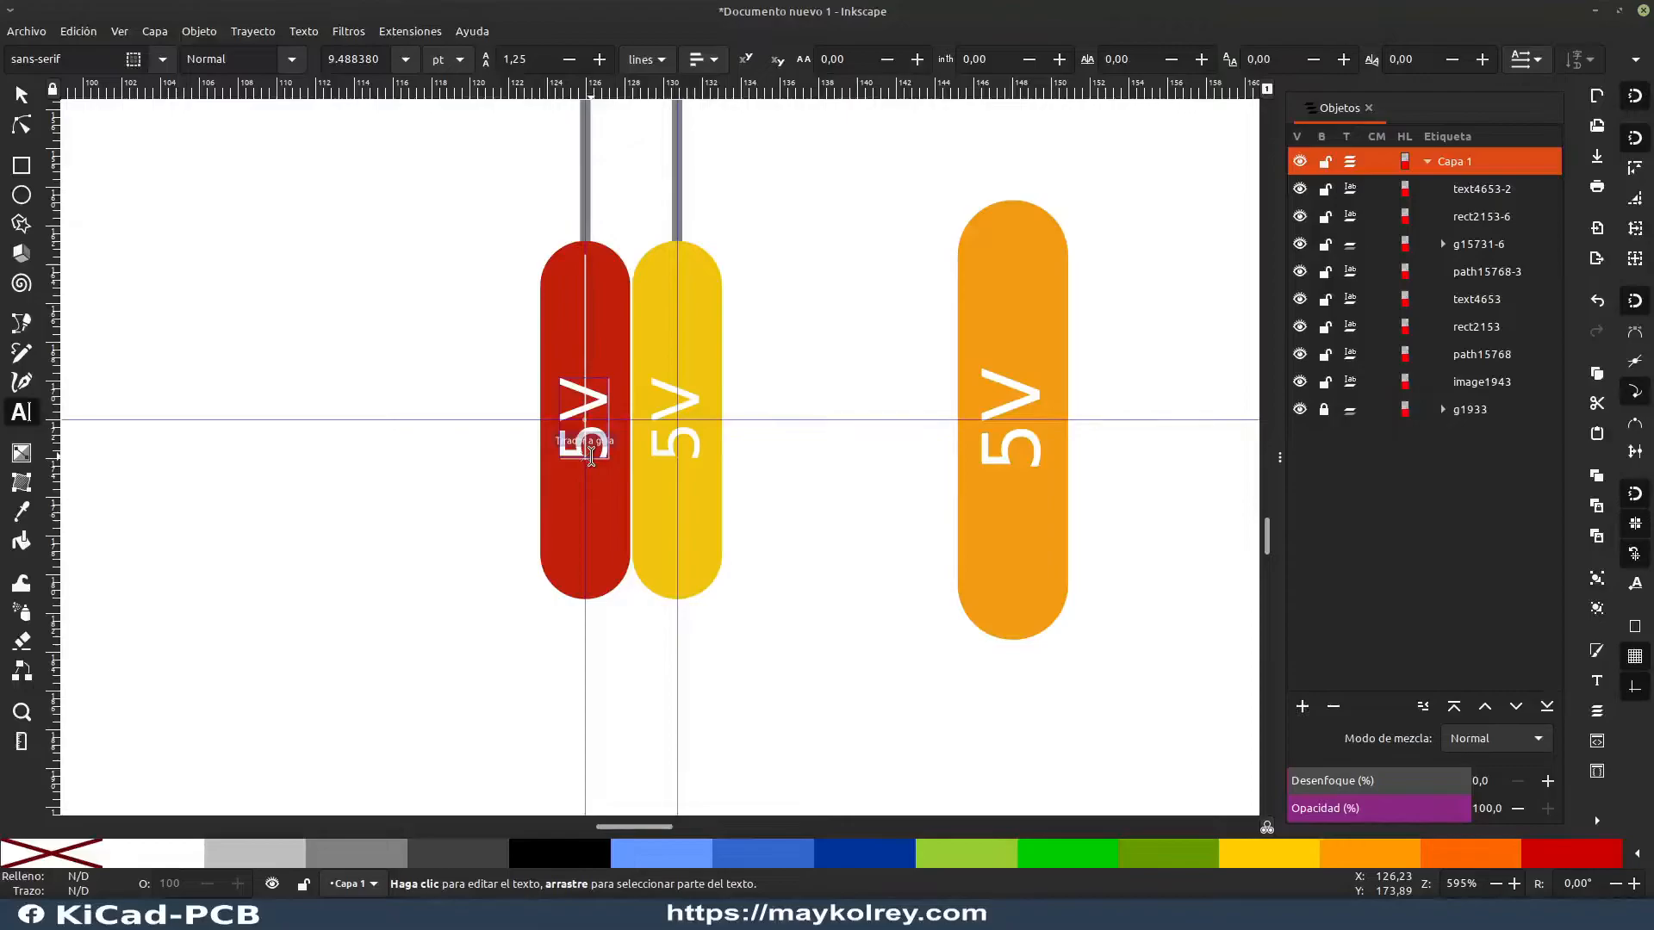
left_click(606, 443)
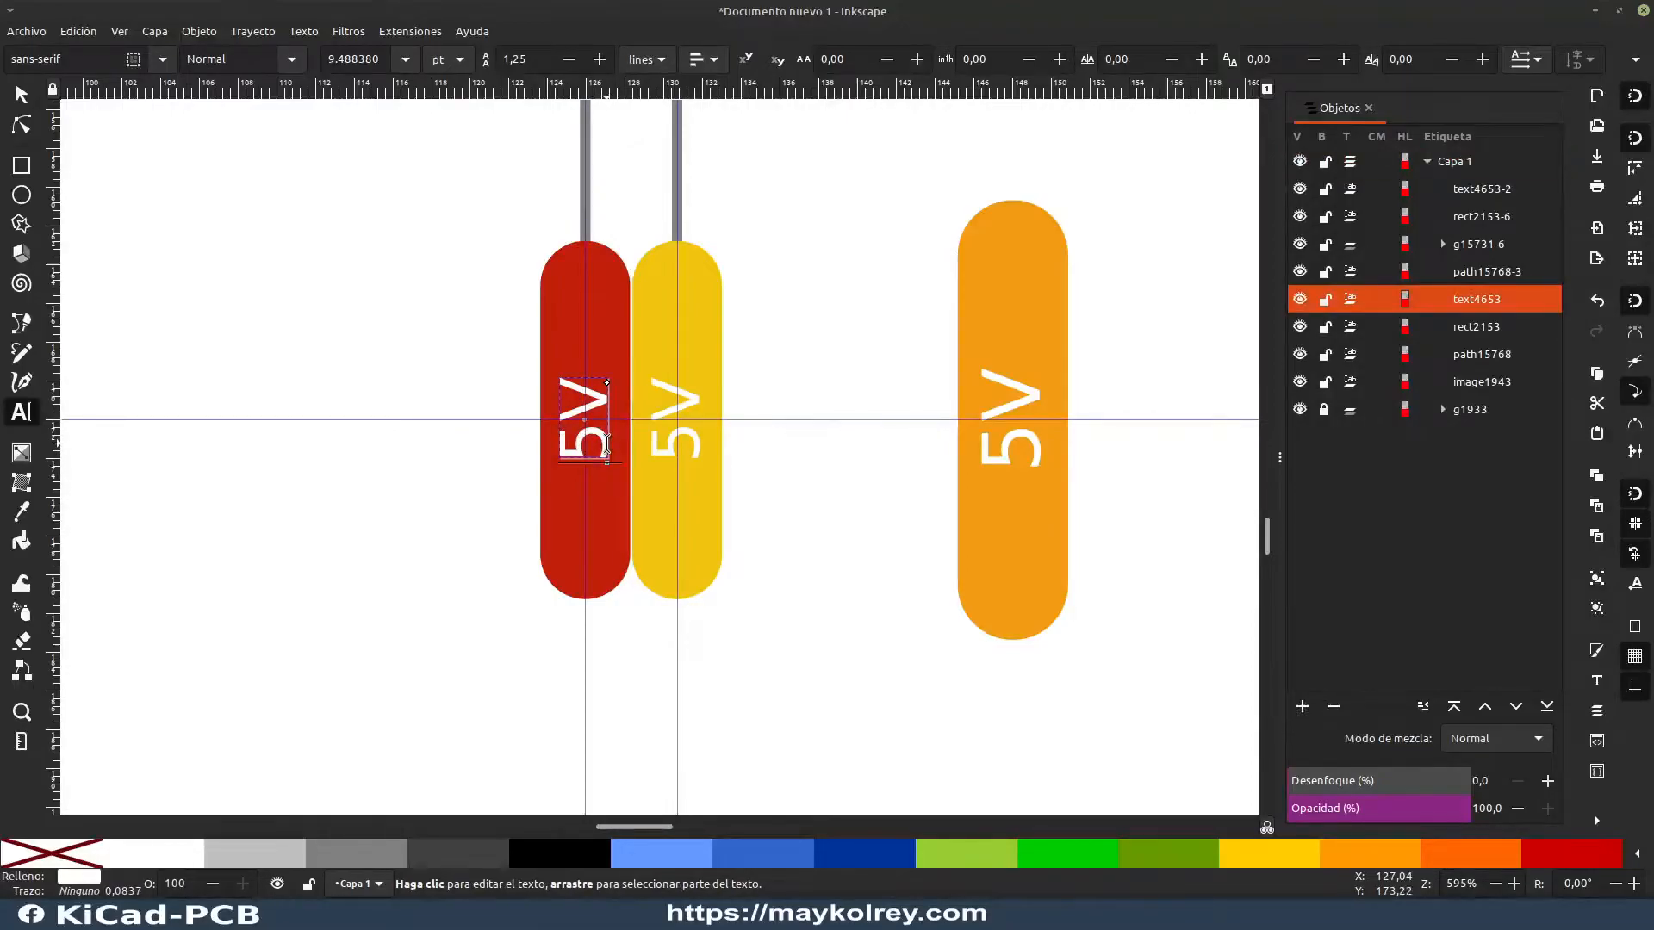
type("+")
key("Escape")
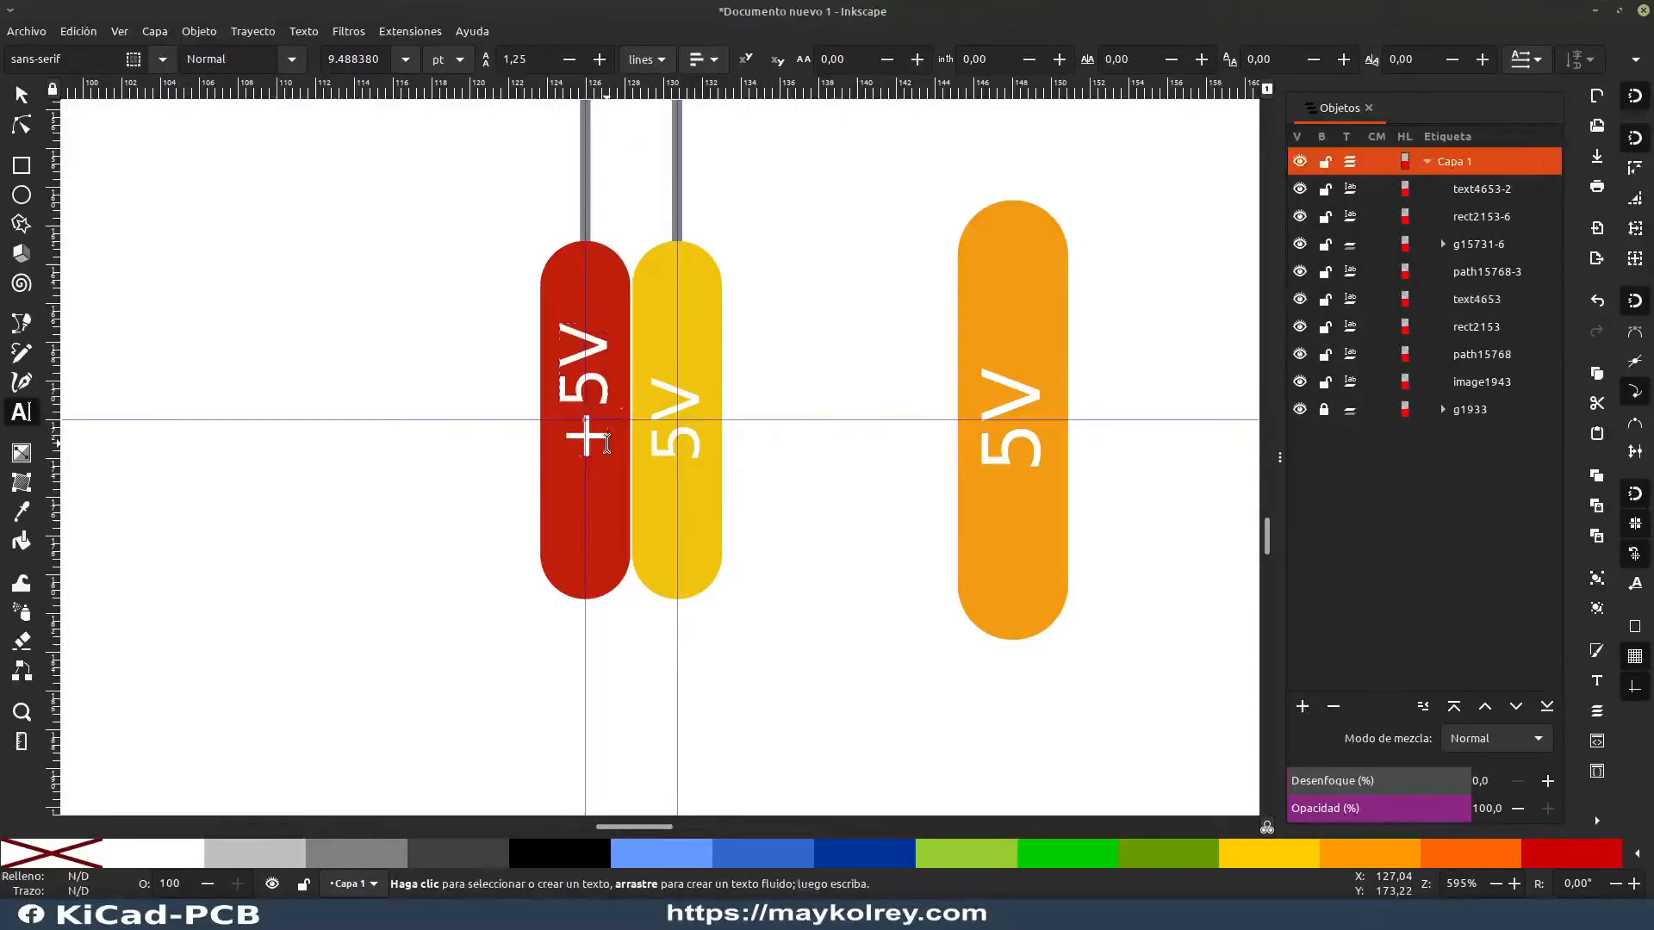
Step: Center the +5V text on the guide intersection in the red label, at X 124.687, Y 168.586 mm
left_click(23, 95)
left_click_drag(594, 385, 588, 432)
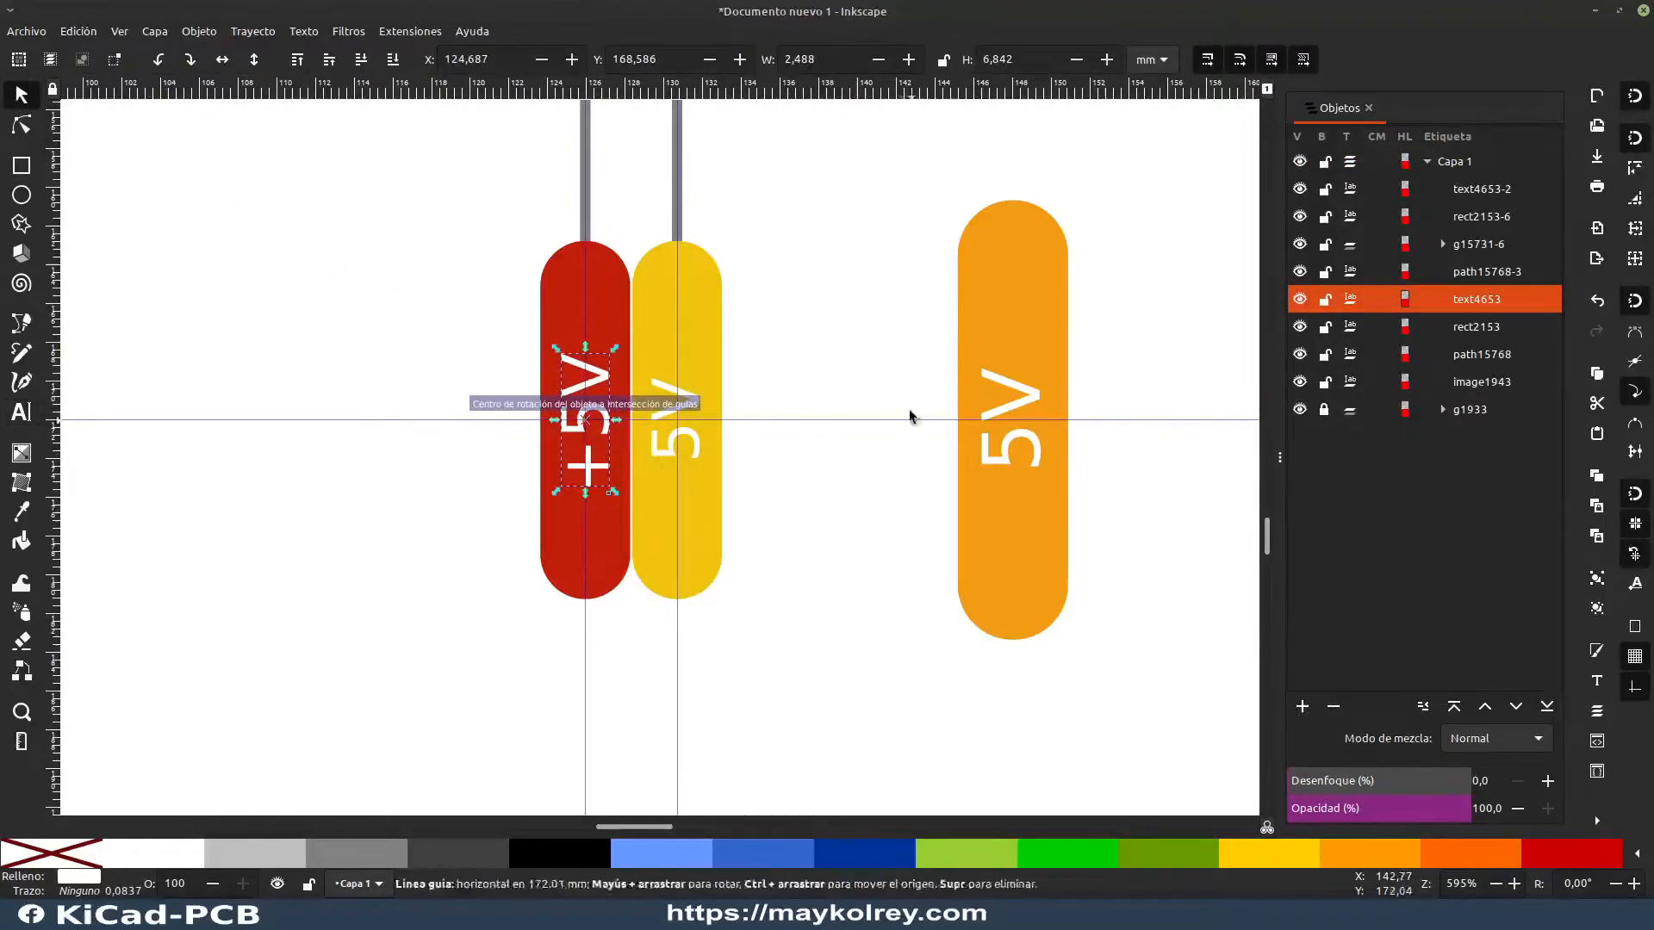
left_click(855, 382)
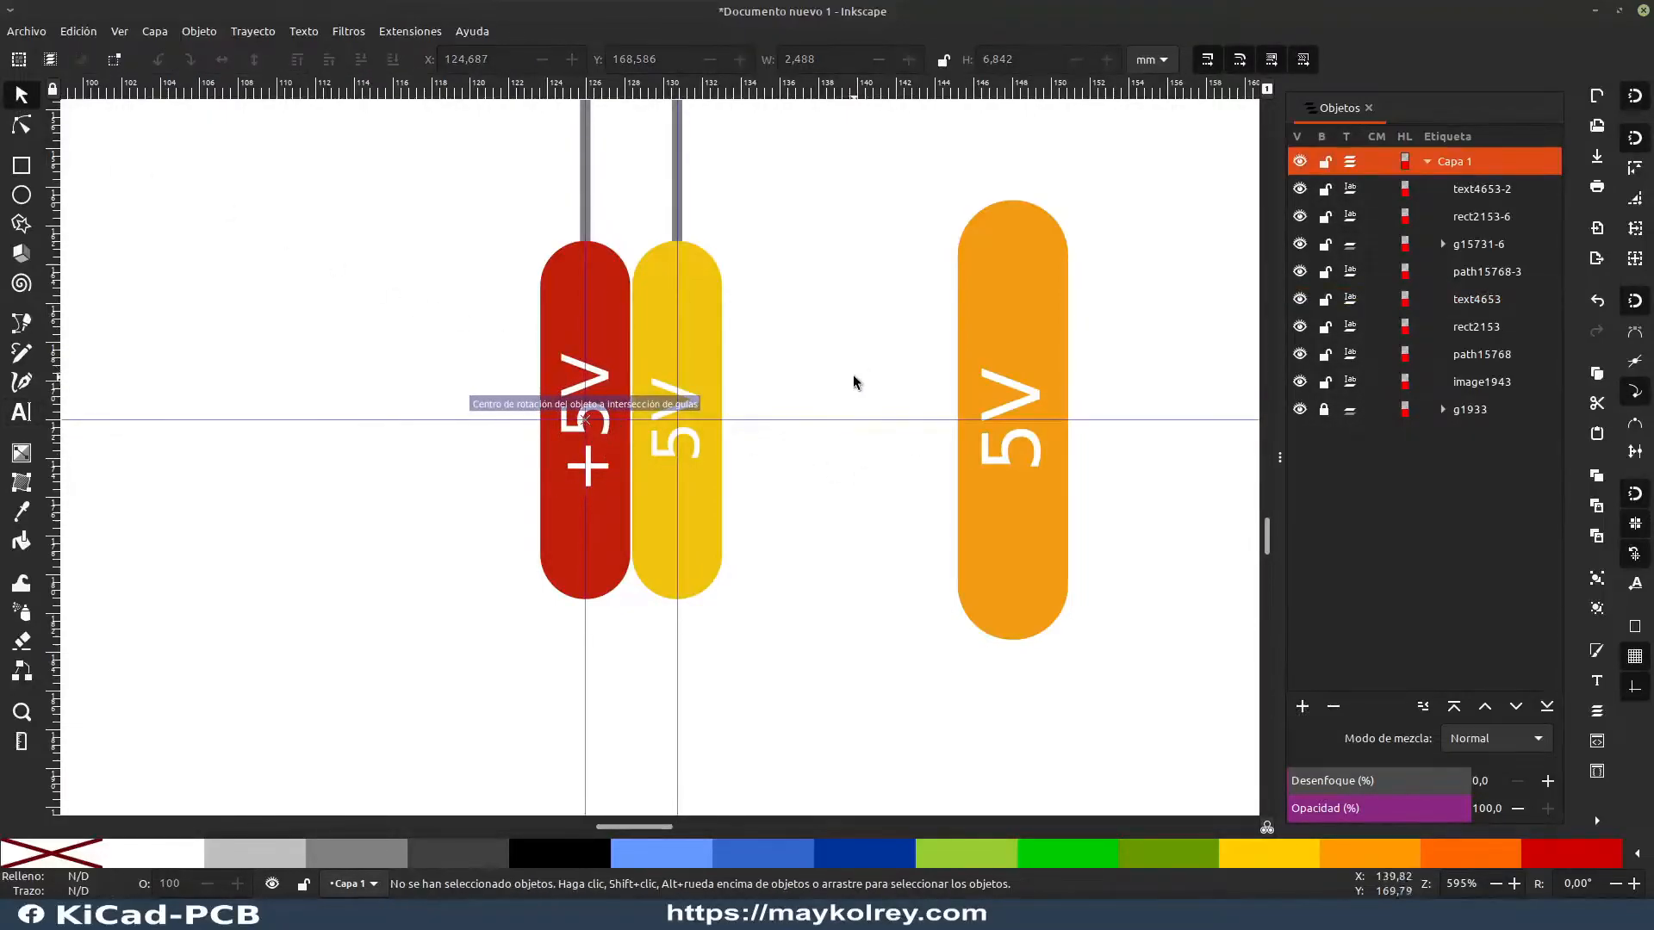
Step: Replace the yellow label's text with SDA
double_click(693, 441)
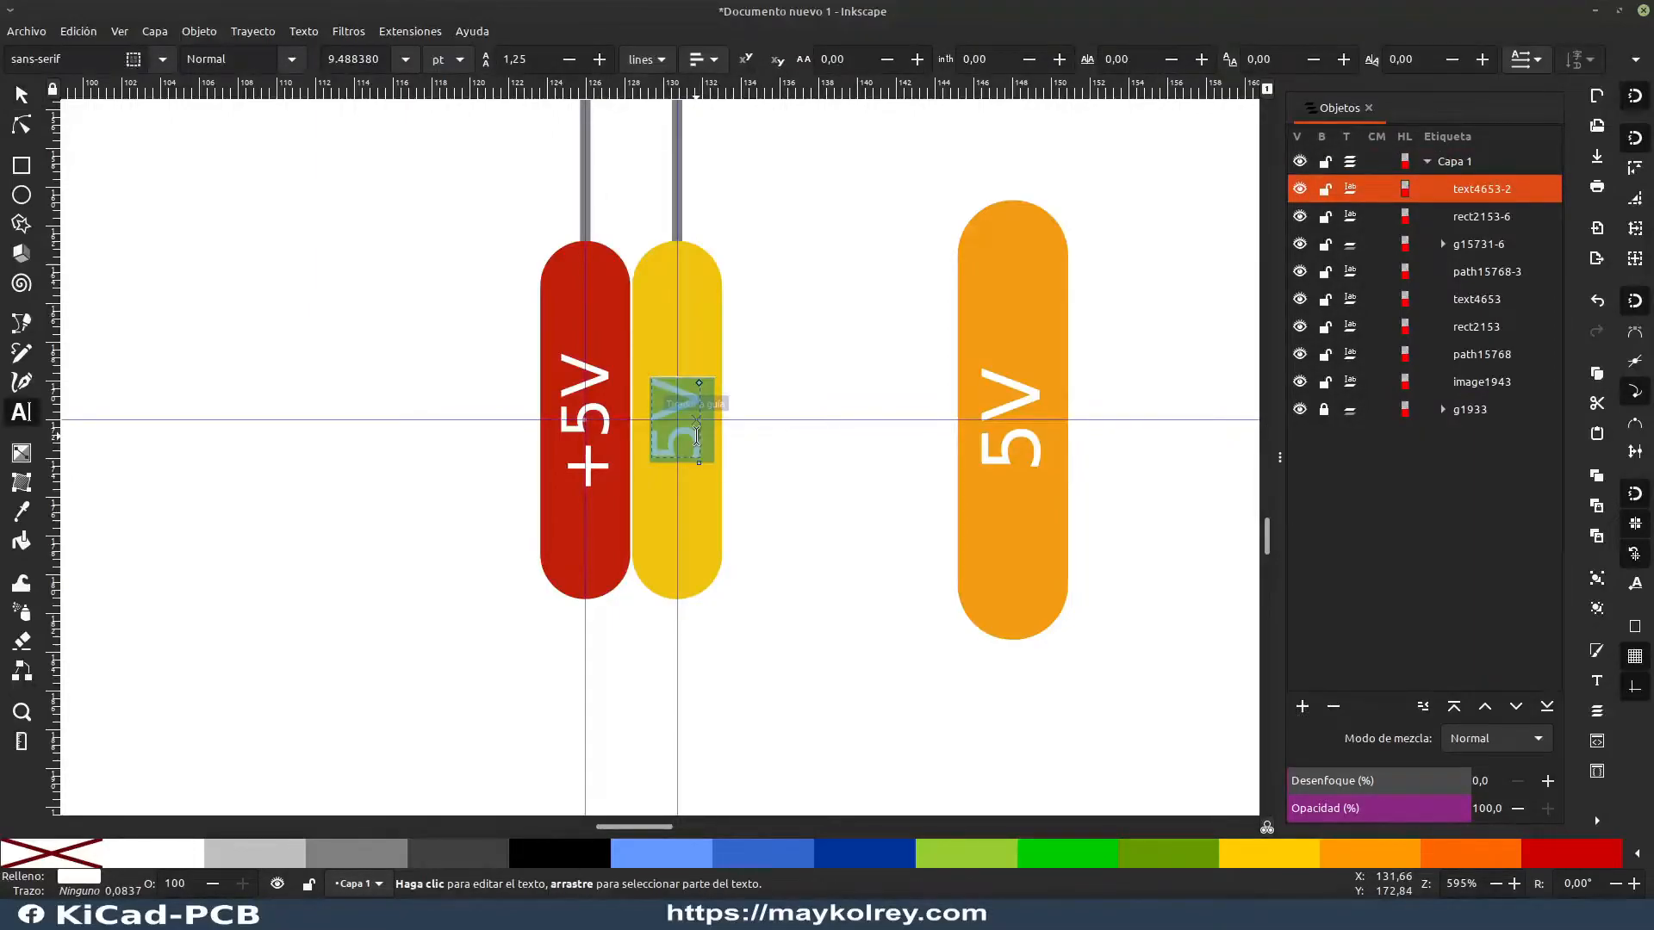
type("5")
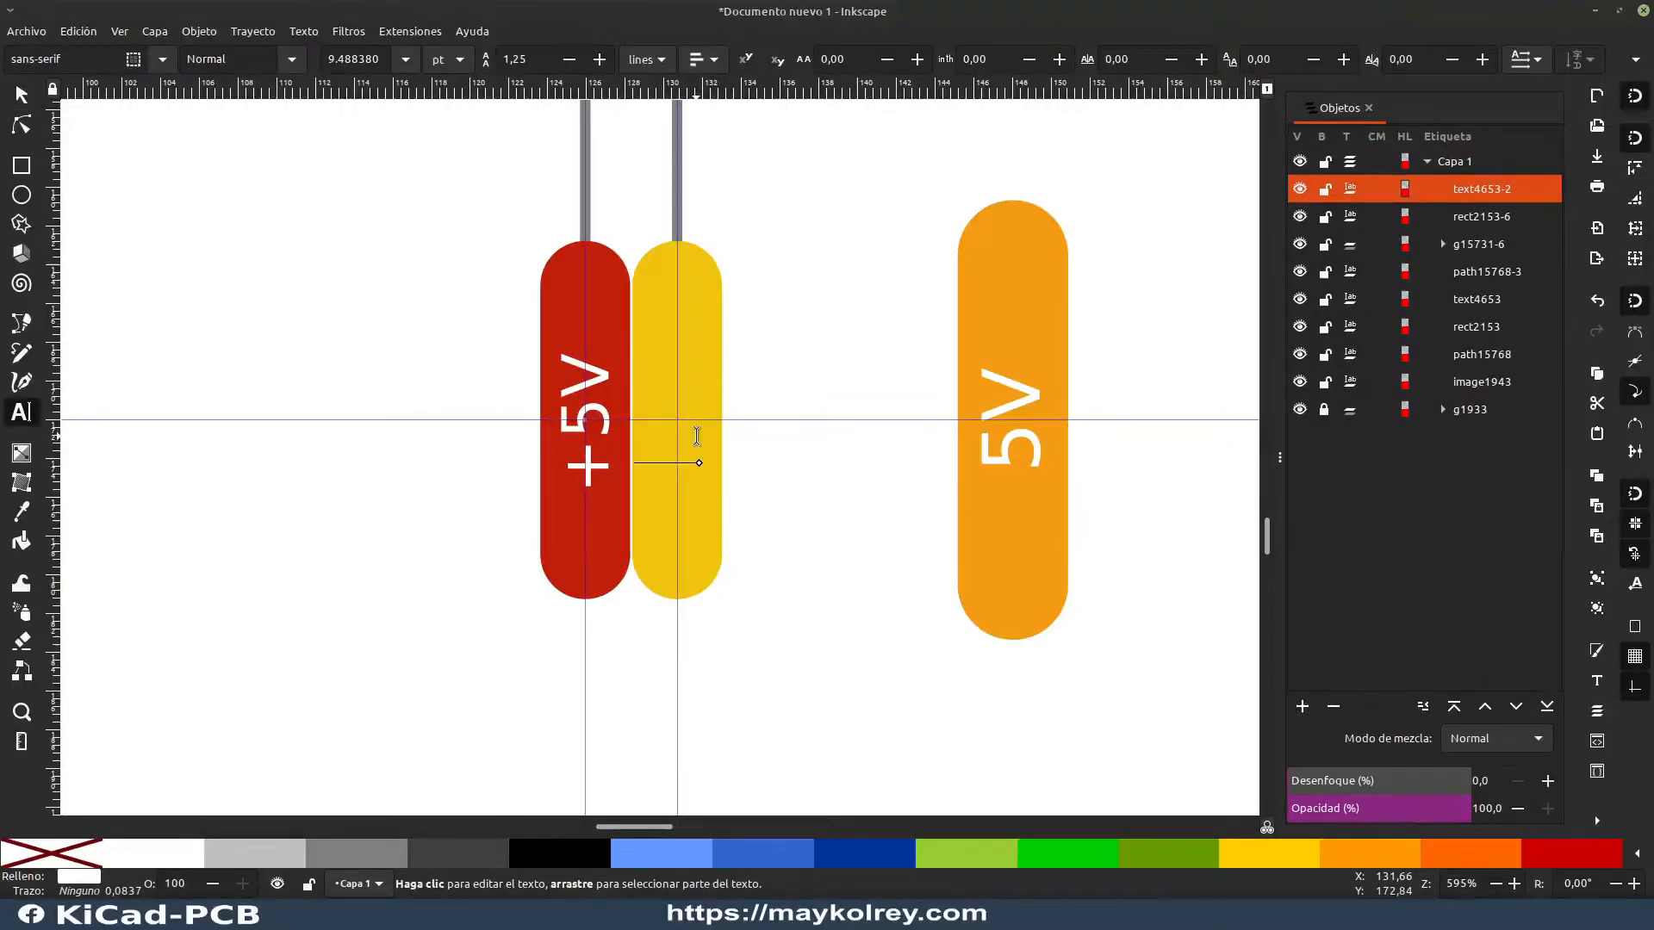
key("BackSpace")
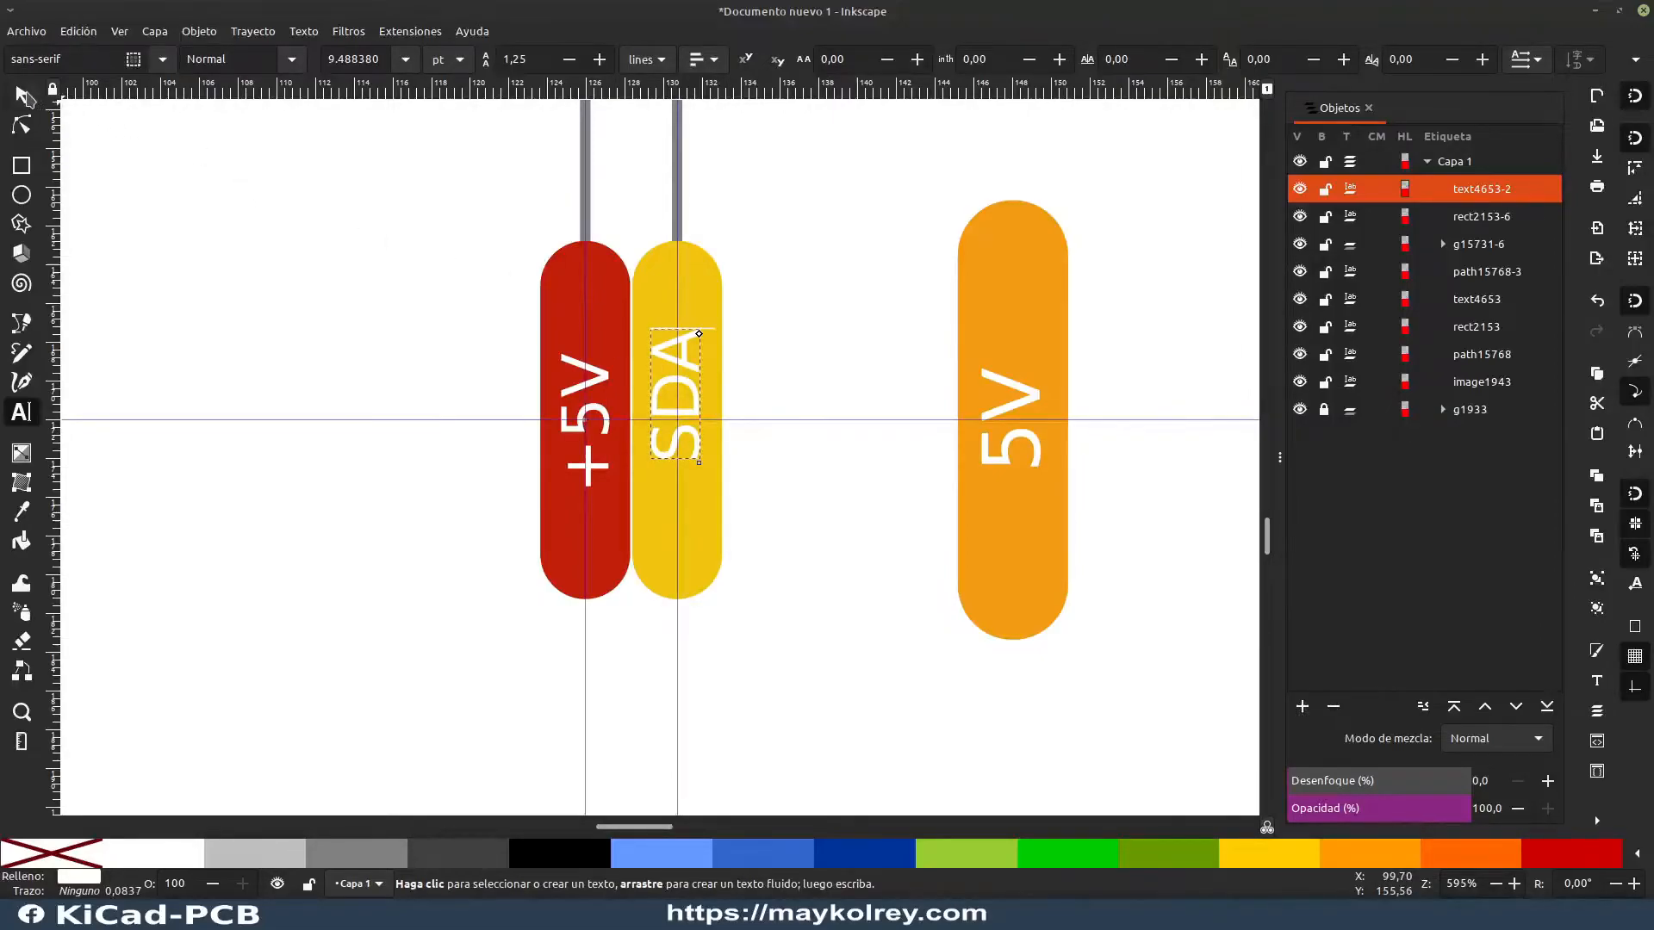
Step: Center the SDA text on the guide intersection in the yellow label, at X 129.407, Y 168.665 mm
left_click(23, 95)
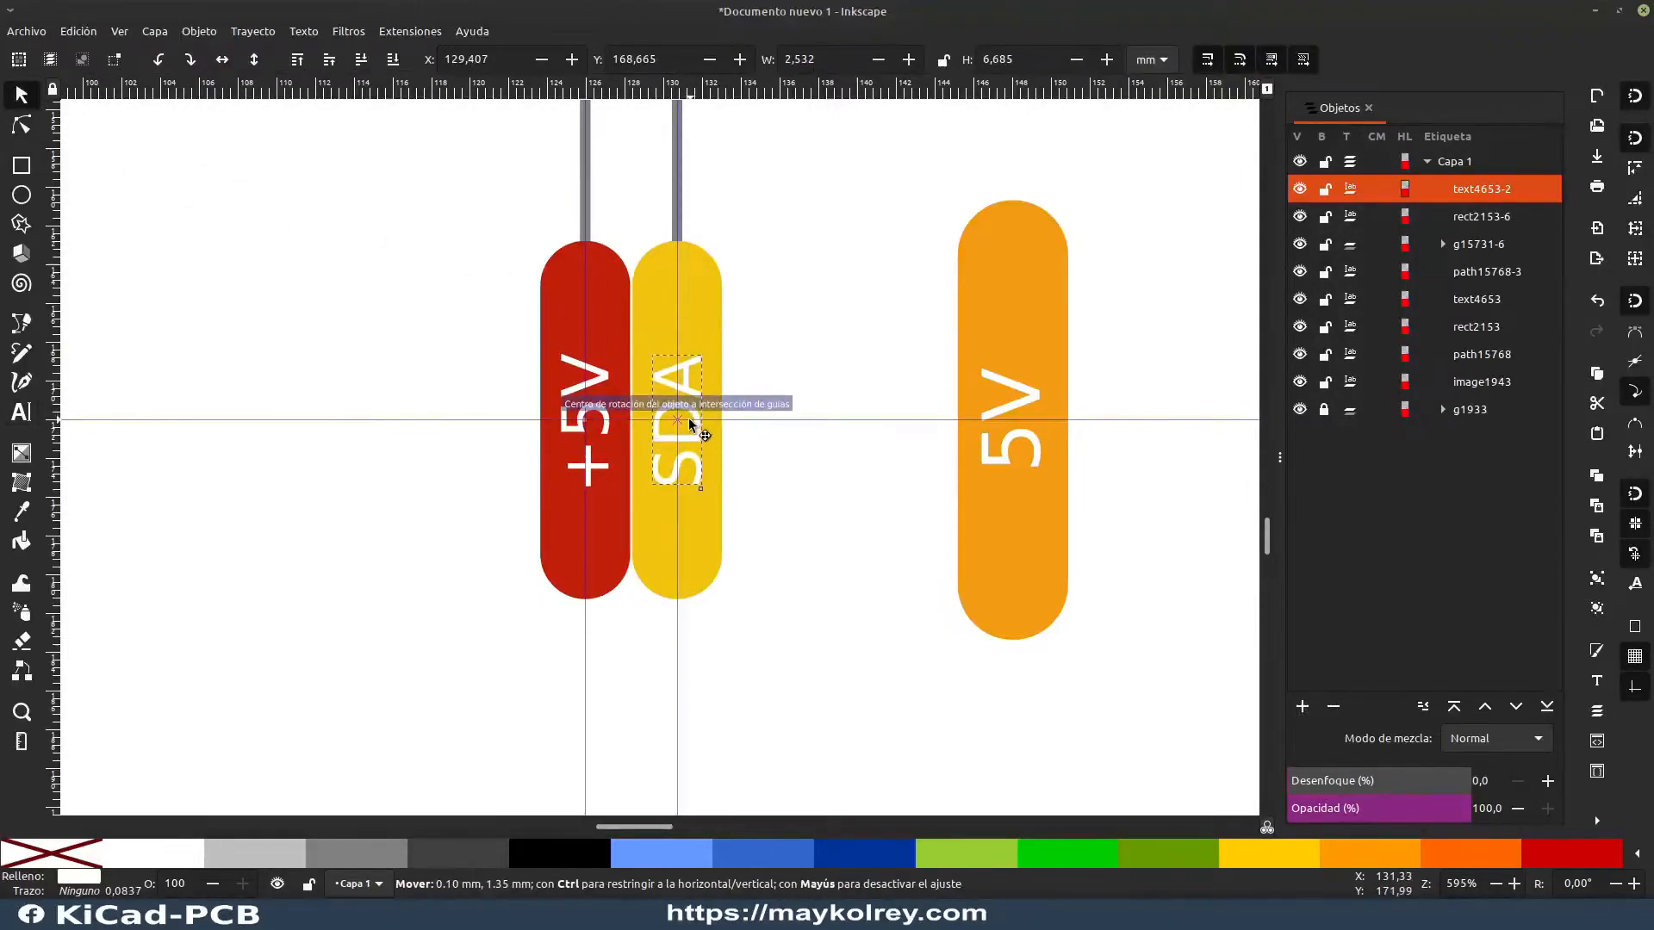
left_click(806, 348)
scroll(805, 347, "down", 2)
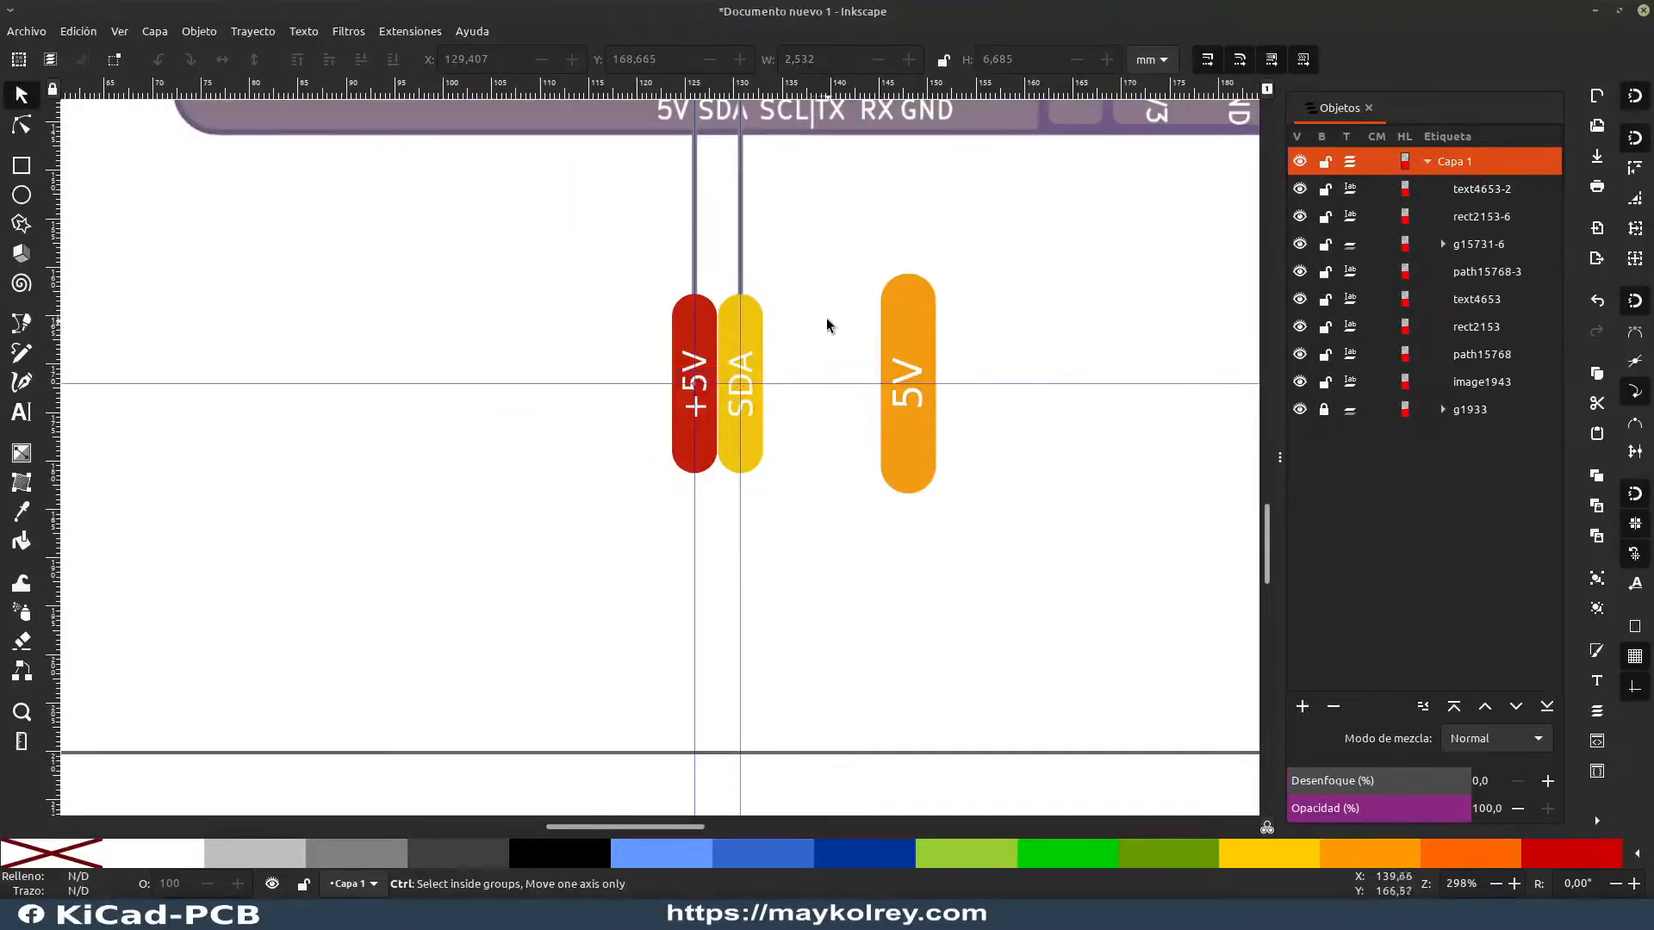
scroll(829, 296, "up", 3)
Step: Move the spare orange 5V label group well clear of the header labels, to X 70.450, Y 172.007 mm
left_click(874, 522)
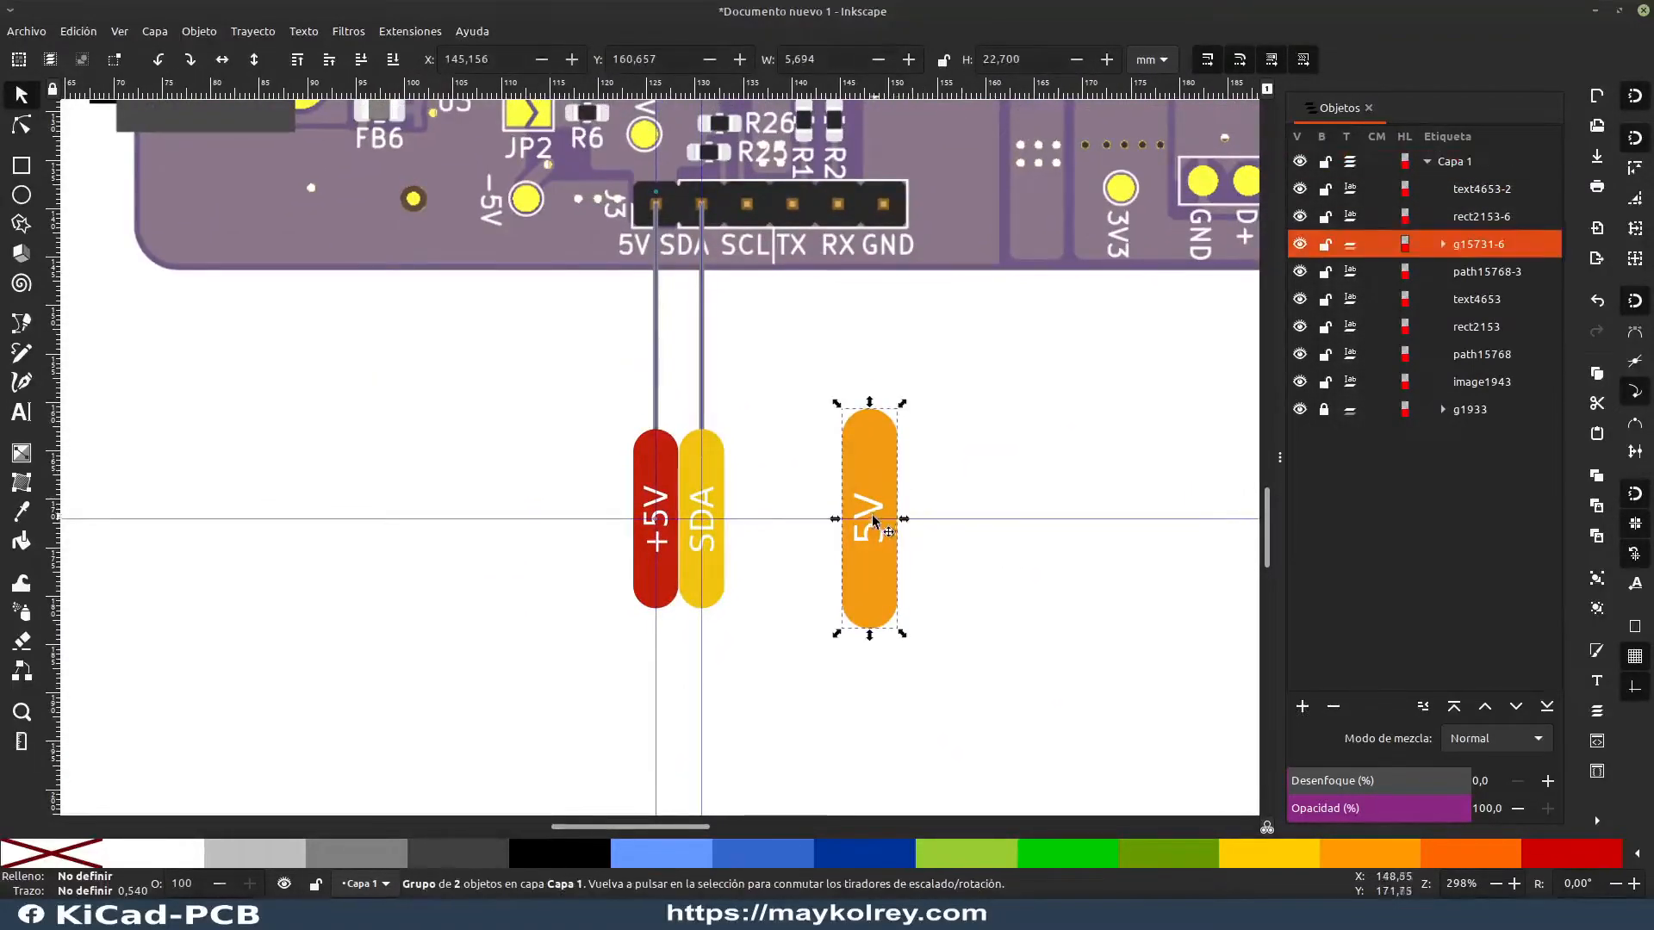
left_click_drag(804, 386, 972, 690)
left_click_drag(871, 583, 311, 694)
left_click(576, 684)
left_click_drag(595, 668, 397, 683)
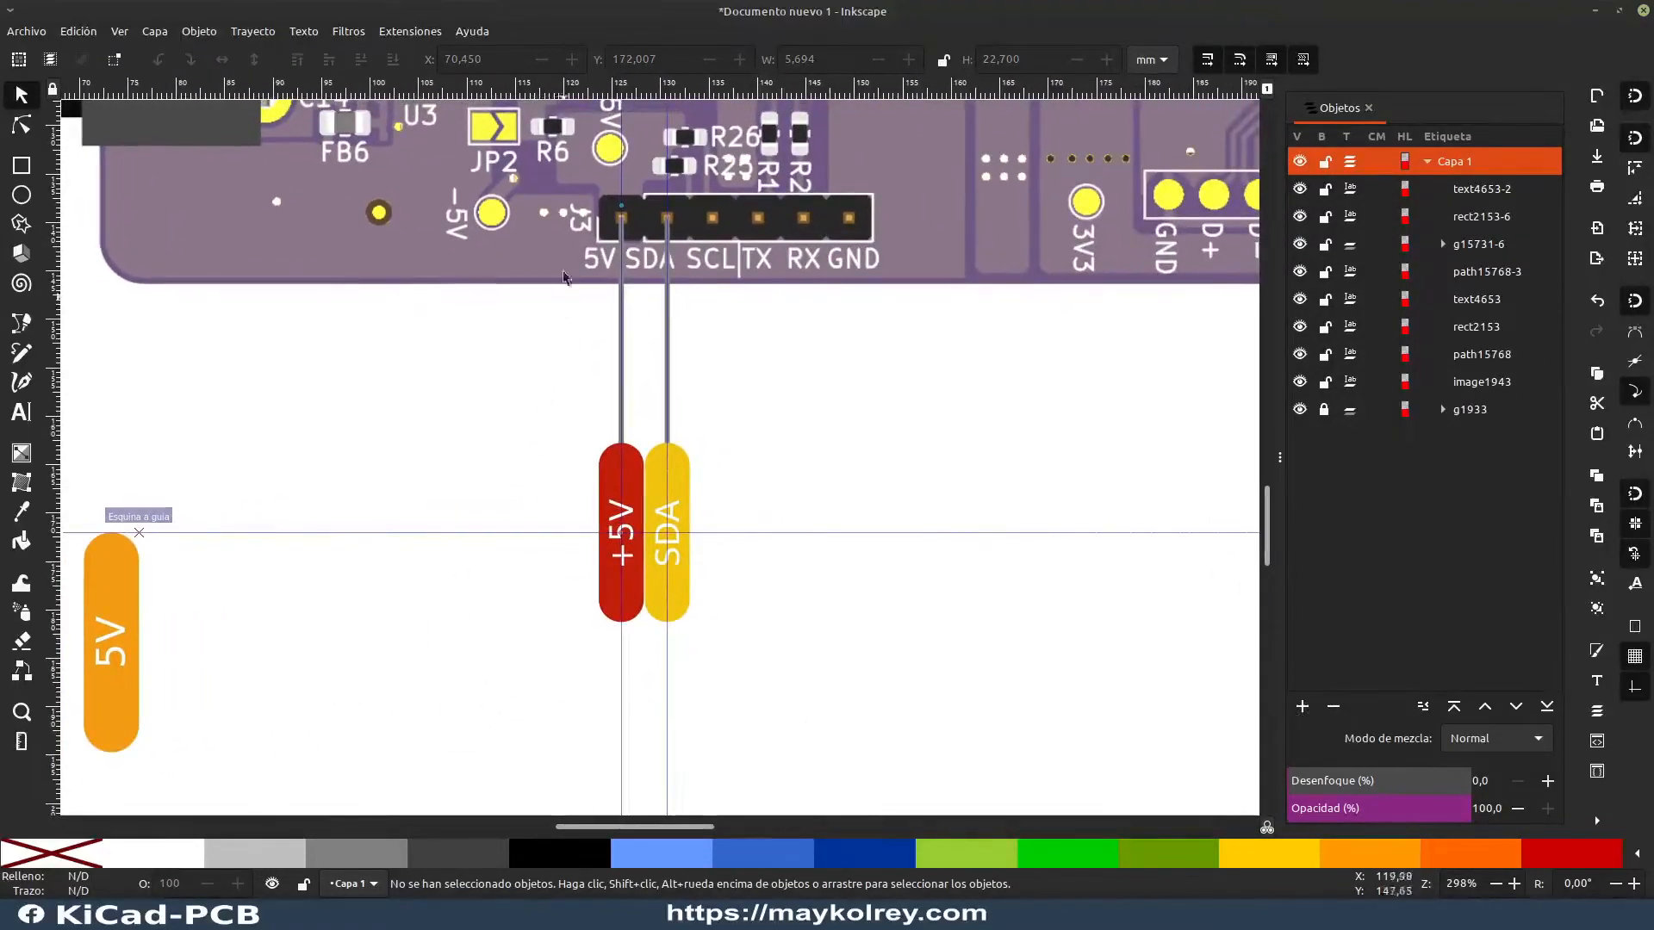
Step: Copy the +5V and SDA labels with their connector lines and place the copies directly beside the originals
left_click_drag(558, 179, 726, 472)
key("ctrl+c")
key("ctrl+v")
scroll(725, 472, "up", 3)
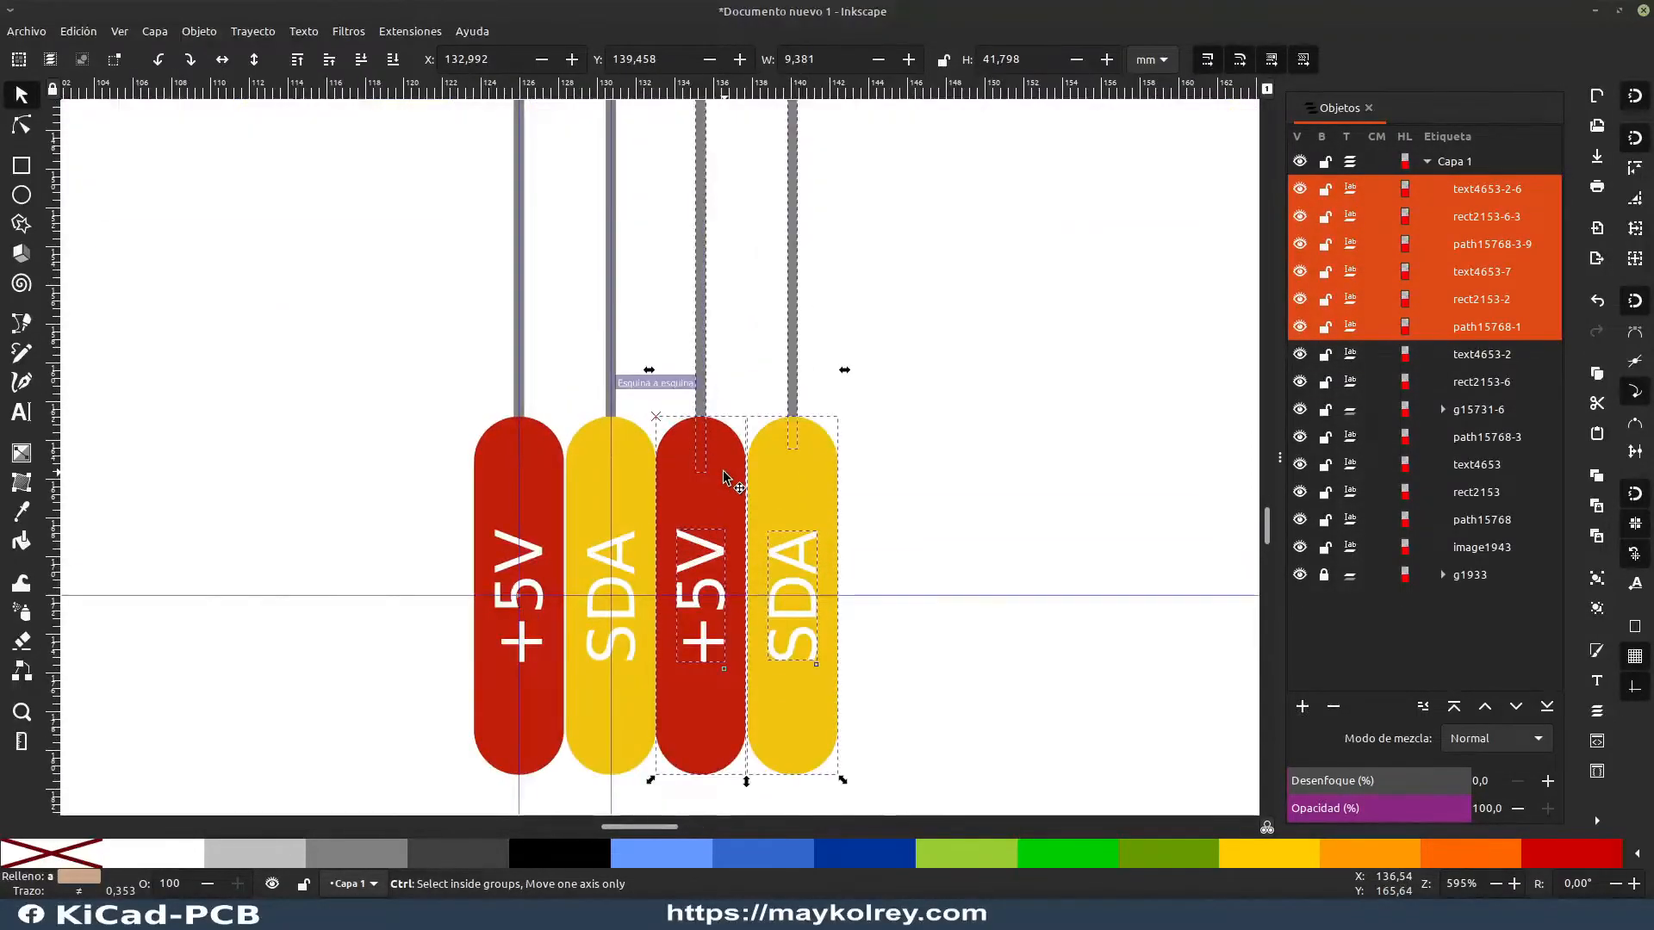
scroll(722, 473, "down", 1)
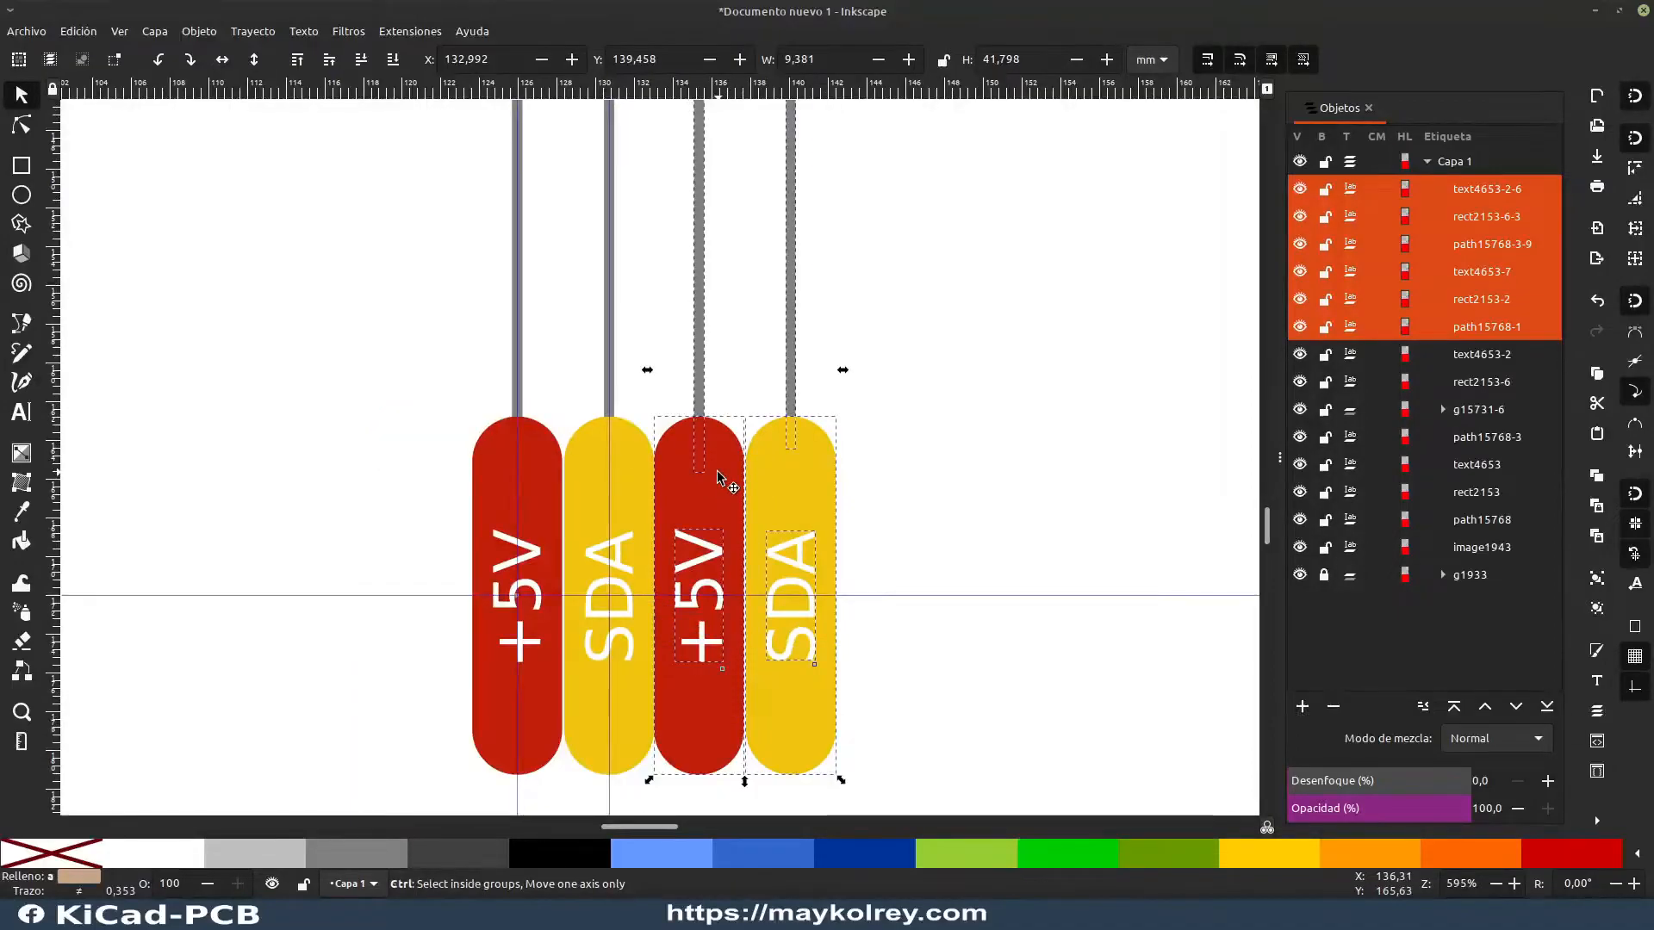
scroll(699, 496, "up", 2)
mouse_move(701, 494)
left_mouse_down()
mouse_move(718, 480)
mouse_move(694, 482)
left_mouse_up()
Step: Shift the copied label pair aside and place a vertical guide through the center of the SCL header pin
scroll(714, 481, "up", 2)
scroll(722, 623, "down", 1)
scroll(722, 623, "up", 6)
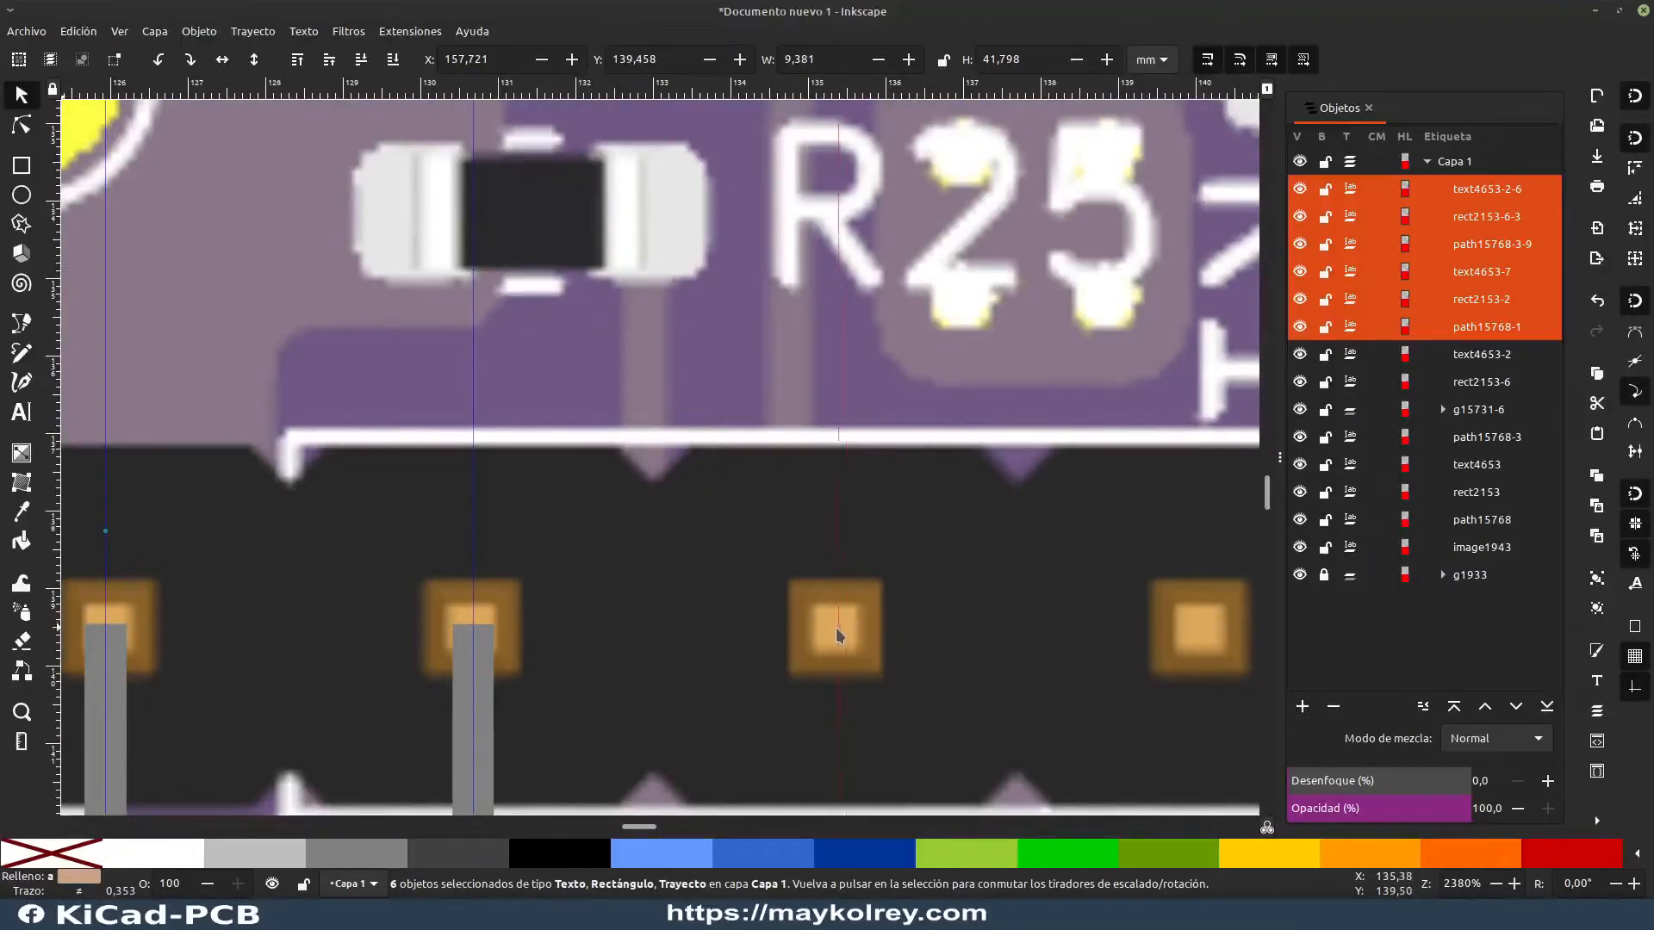
left_click_drag(836, 627, 835, 627)
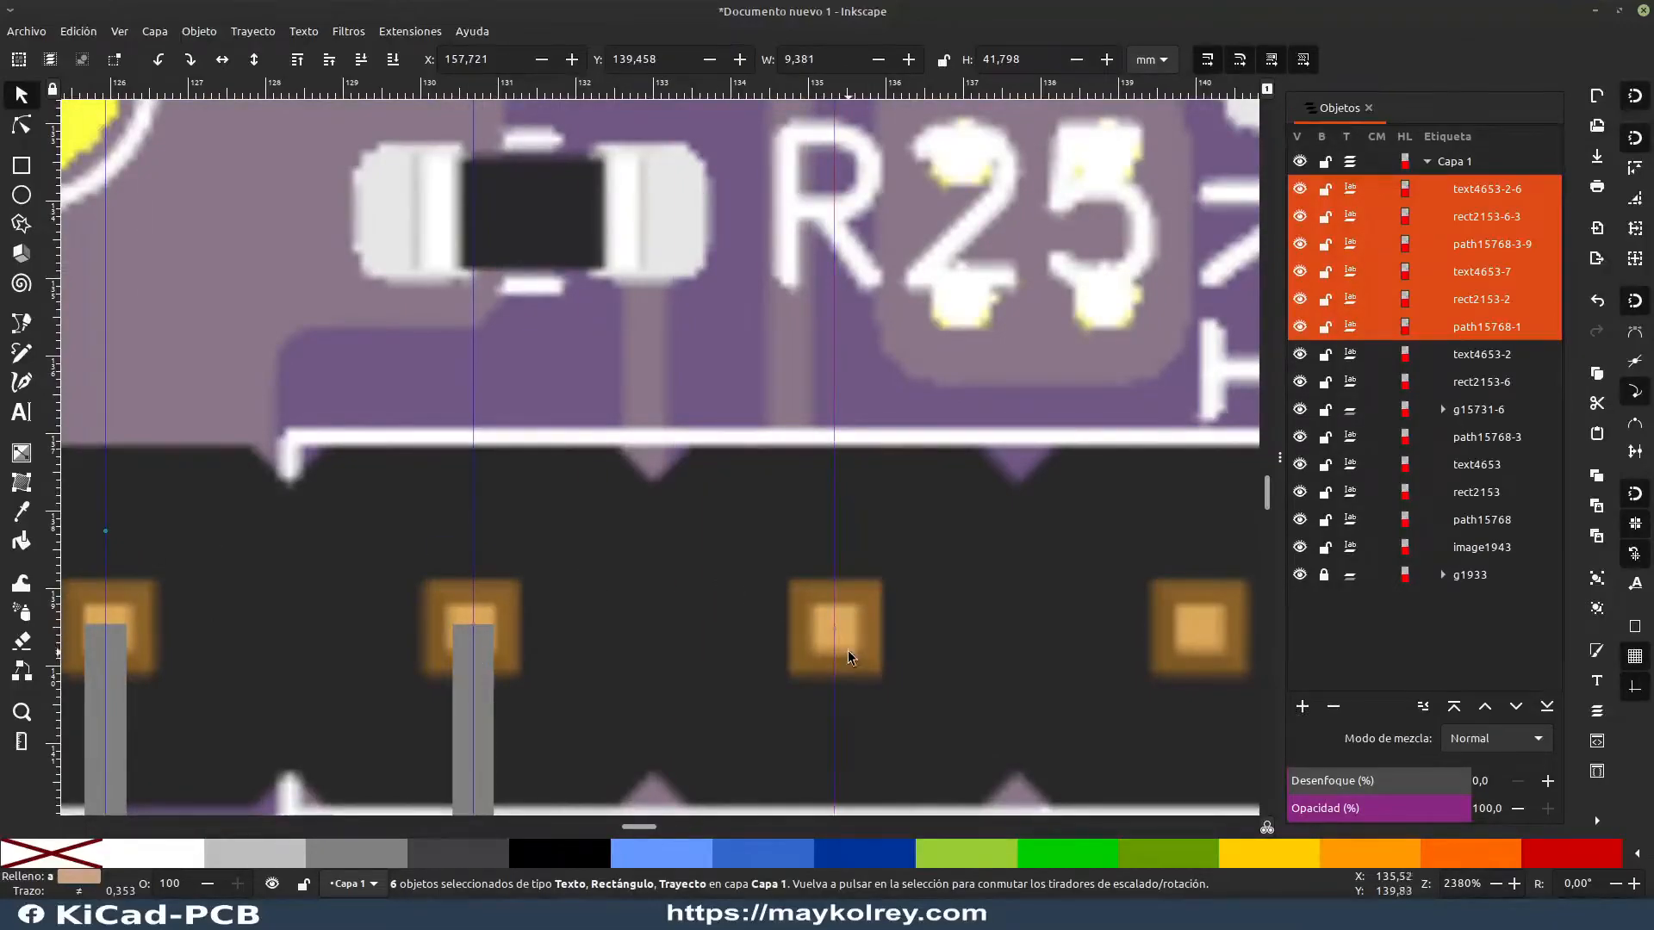
left_click(837, 605)
Step: Align the copied labels and lines with the SCL and TX pins using the new guide, at X 133.039, Y 139.459 mm
scroll(861, 702, "down", 8)
left_click_drag(732, 683, 825, 372)
left_click_drag(791, 533, 711, 533)
scroll(675, 419, "up", 4)
left_click_drag(748, 379, 596, 381)
left_click(613, 614)
scroll(613, 614, "down", 10)
scroll(675, 535, "down", 1)
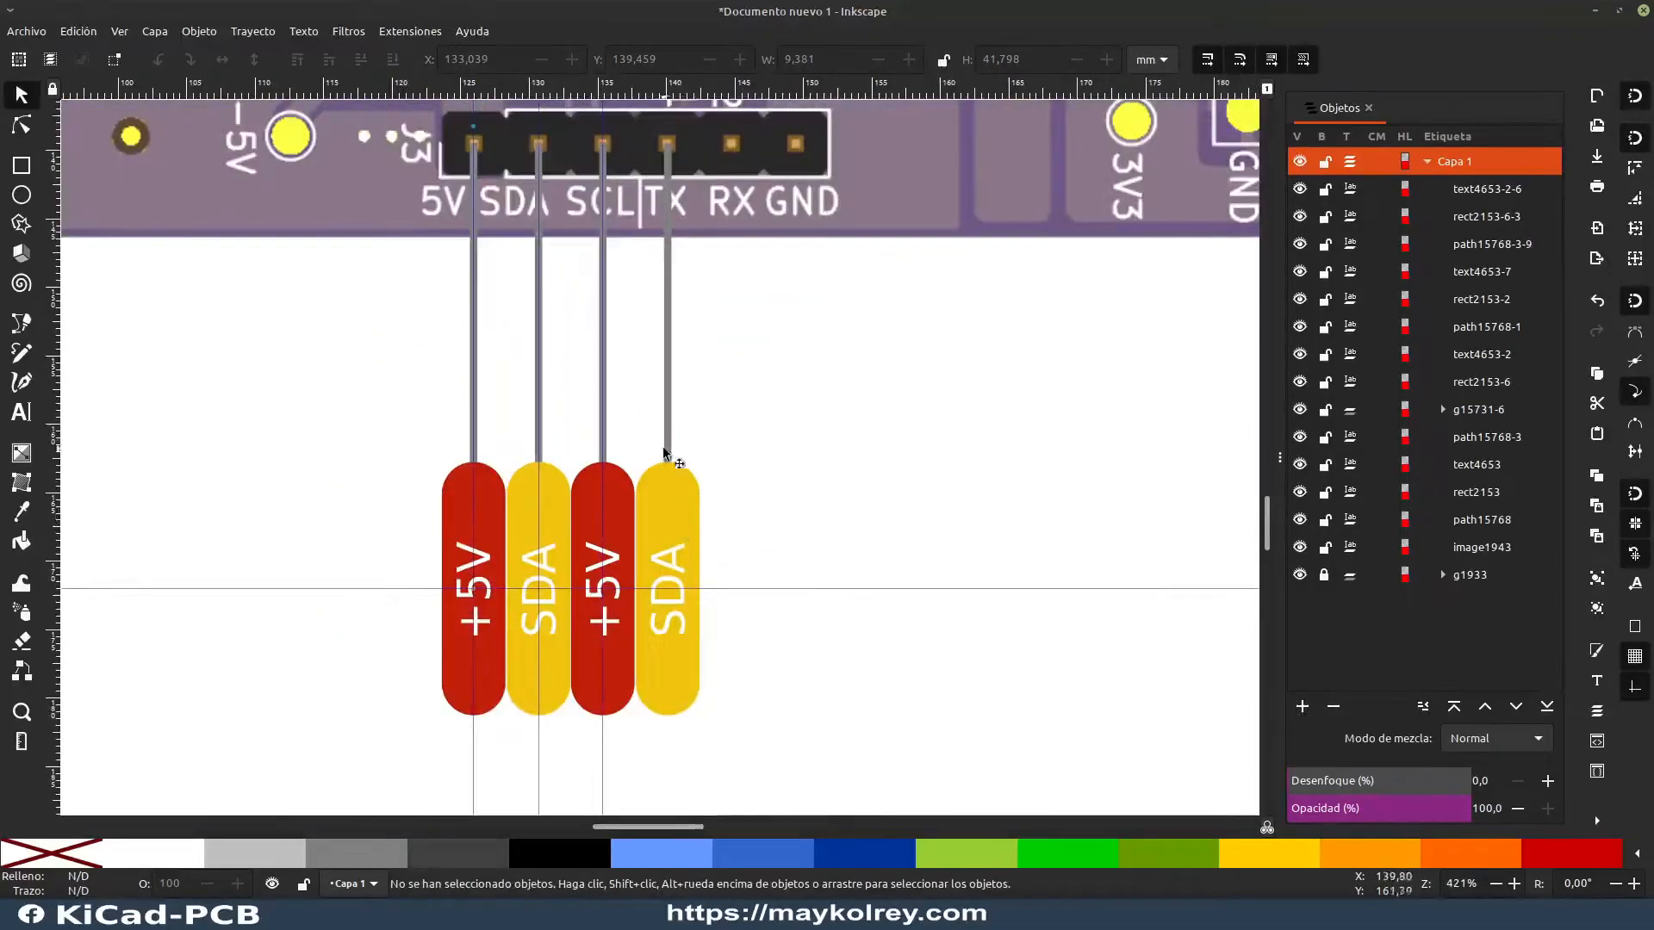
left_click_drag(663, 448, 705, 512)
left_click(667, 566)
key("ctrl+shift+d")
key("Escape")
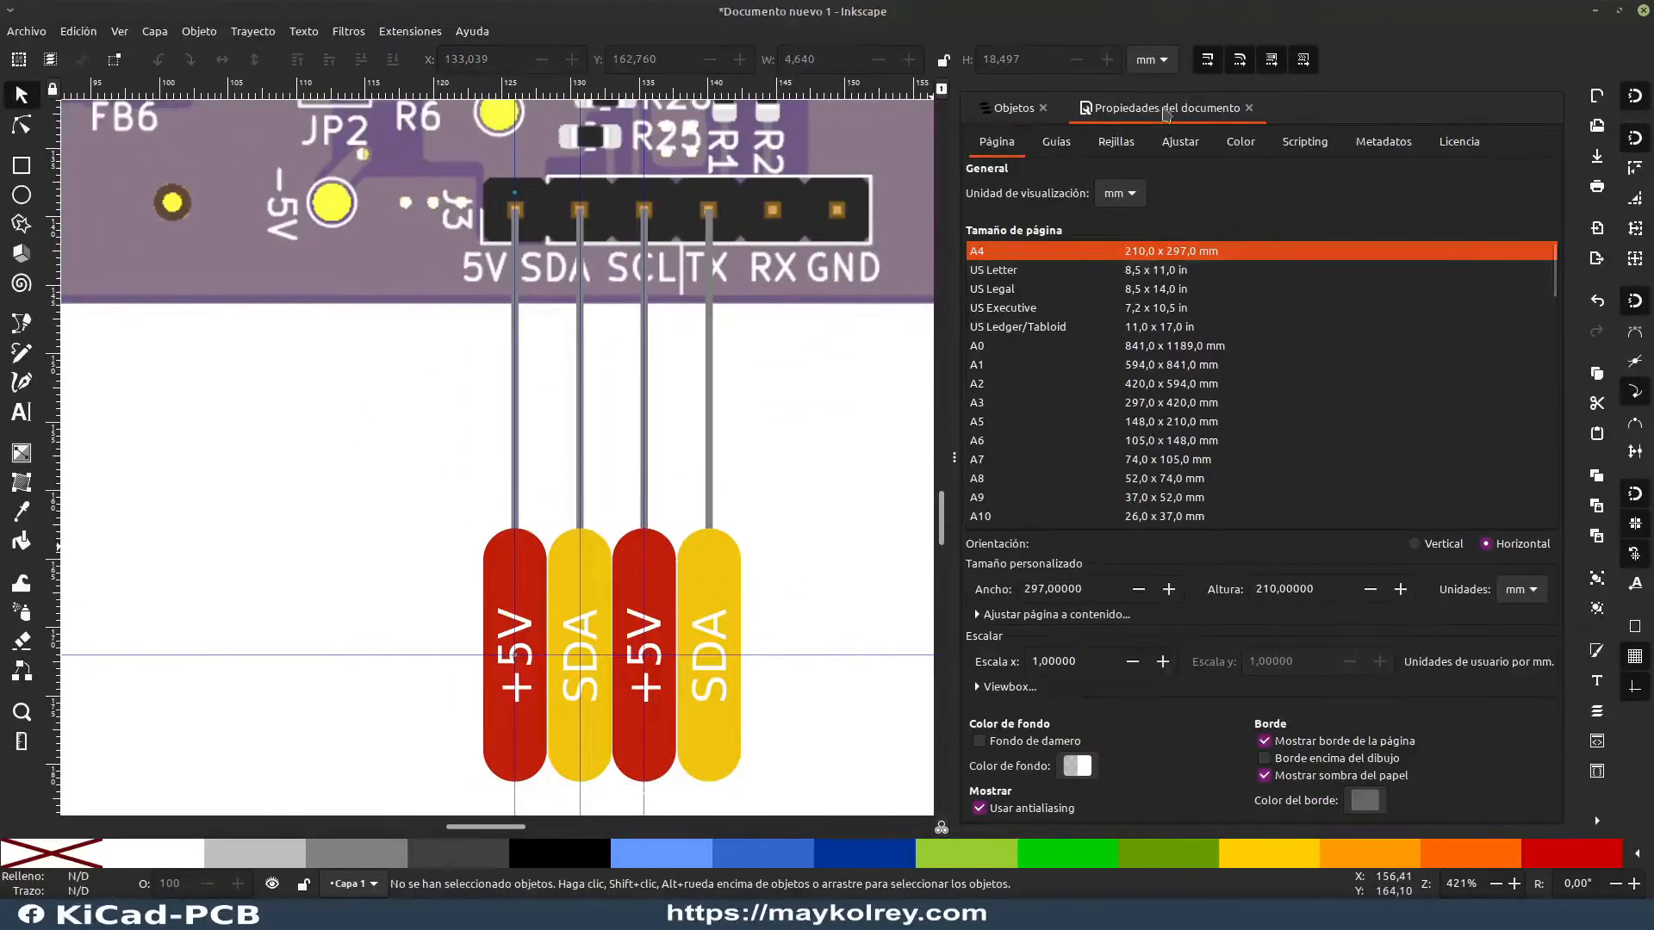
left_click(1258, 108)
left_click_drag(954, 181, 1292, 258)
Step: Fill the third label's red rounded rectangle with the yellow sampled from the neighboring label
left_click(726, 581)
left_click(657, 600)
key("d")
left_click(721, 574)
key("s")
key("Escape")
Step: Replace the third label's text with SCL and center it on the guide intersection
double_click(653, 646)
double_click(655, 648)
key("BackSpace")
key("BackSpace")
type("SCL")
key("Escape")
Step: Replace the fourth label's text with TX
double_click(715, 672)
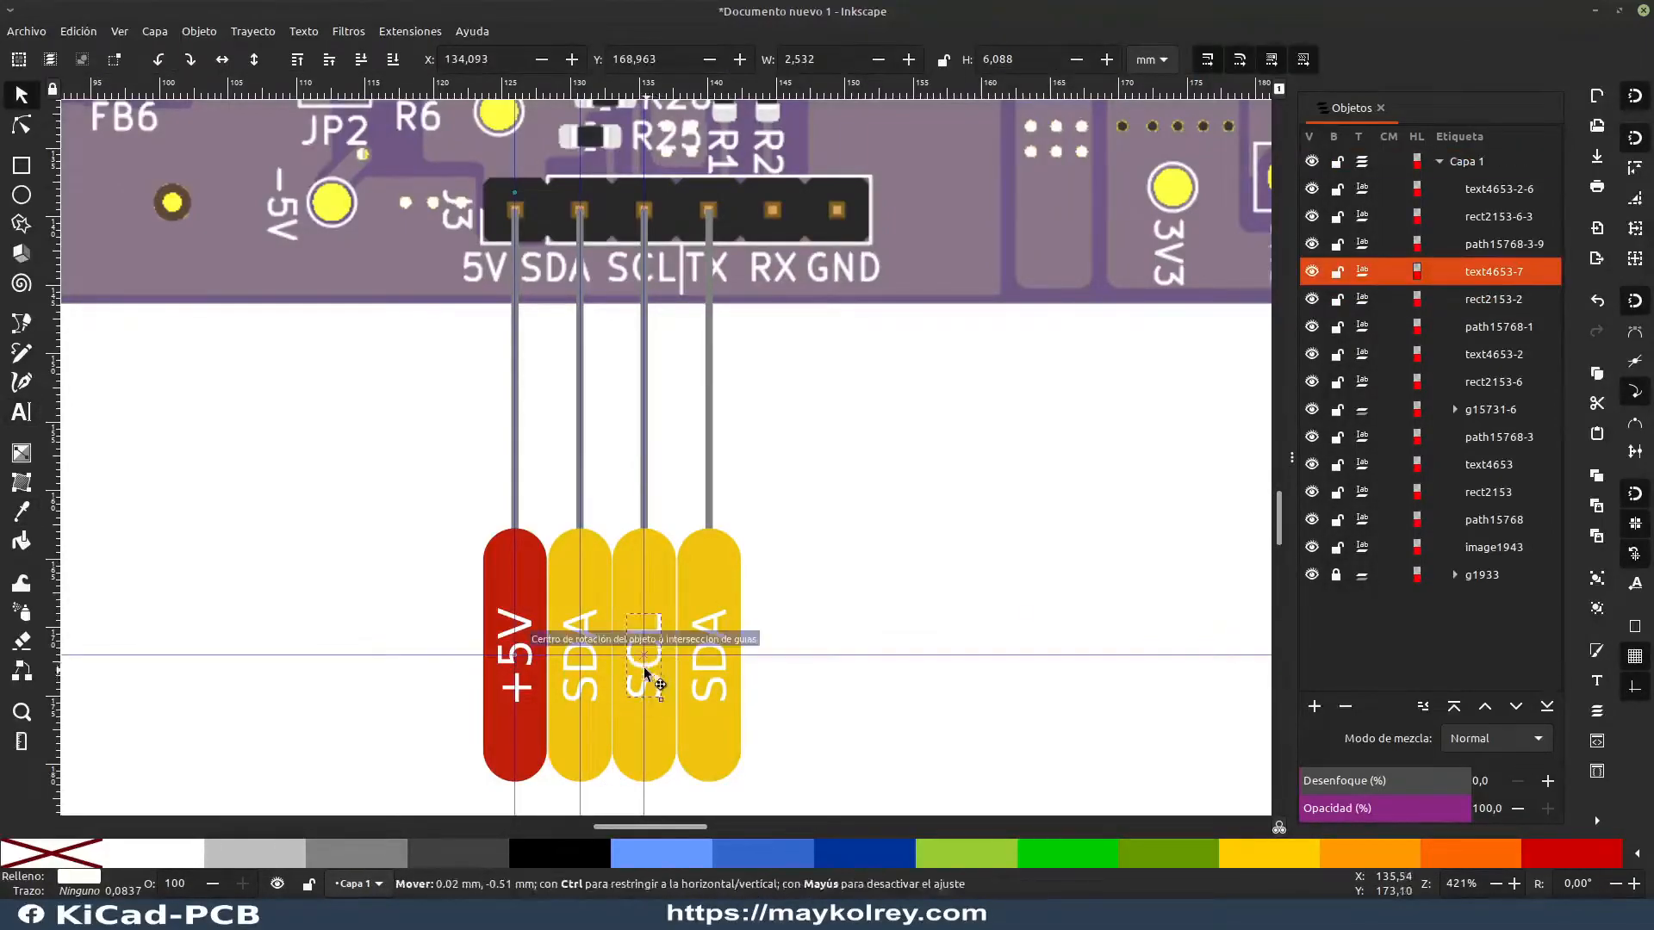
double_click(719, 681)
key("BackSpace")
type("TX")
key("Escape")
key("s")
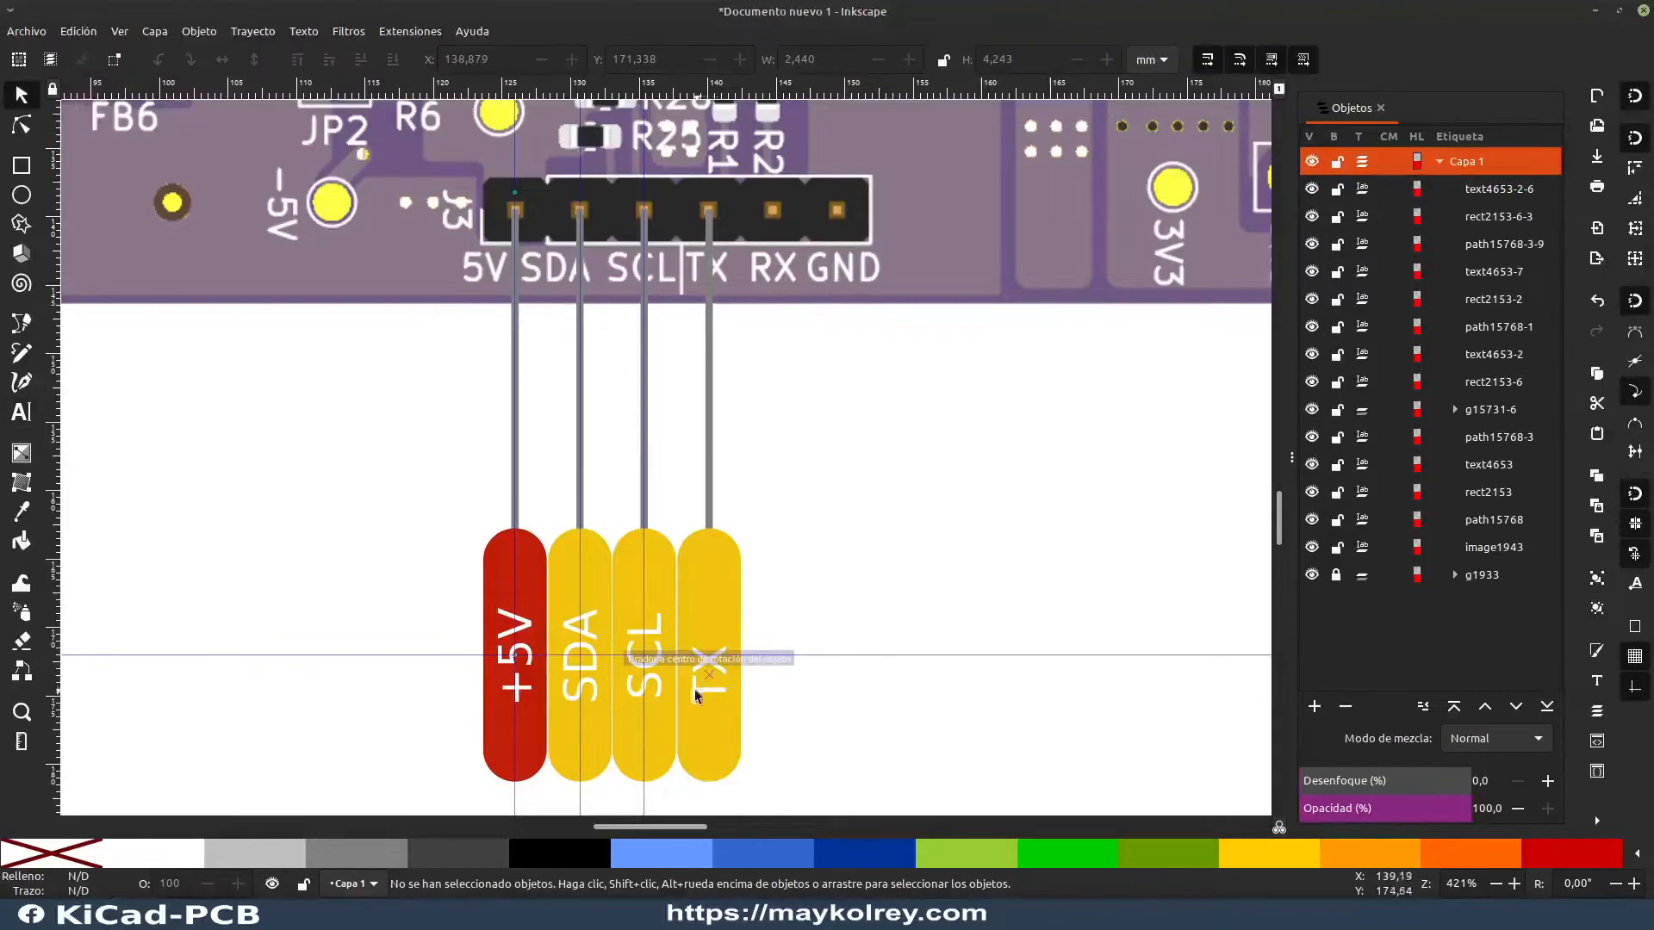
Step: Fill the TX label's rounded rectangle with the orange sampled from the Arduino reference pinout's labels
scroll(741, 646, "down", 4, "ctrl")
left_click_drag(309, 397, 1037, 415)
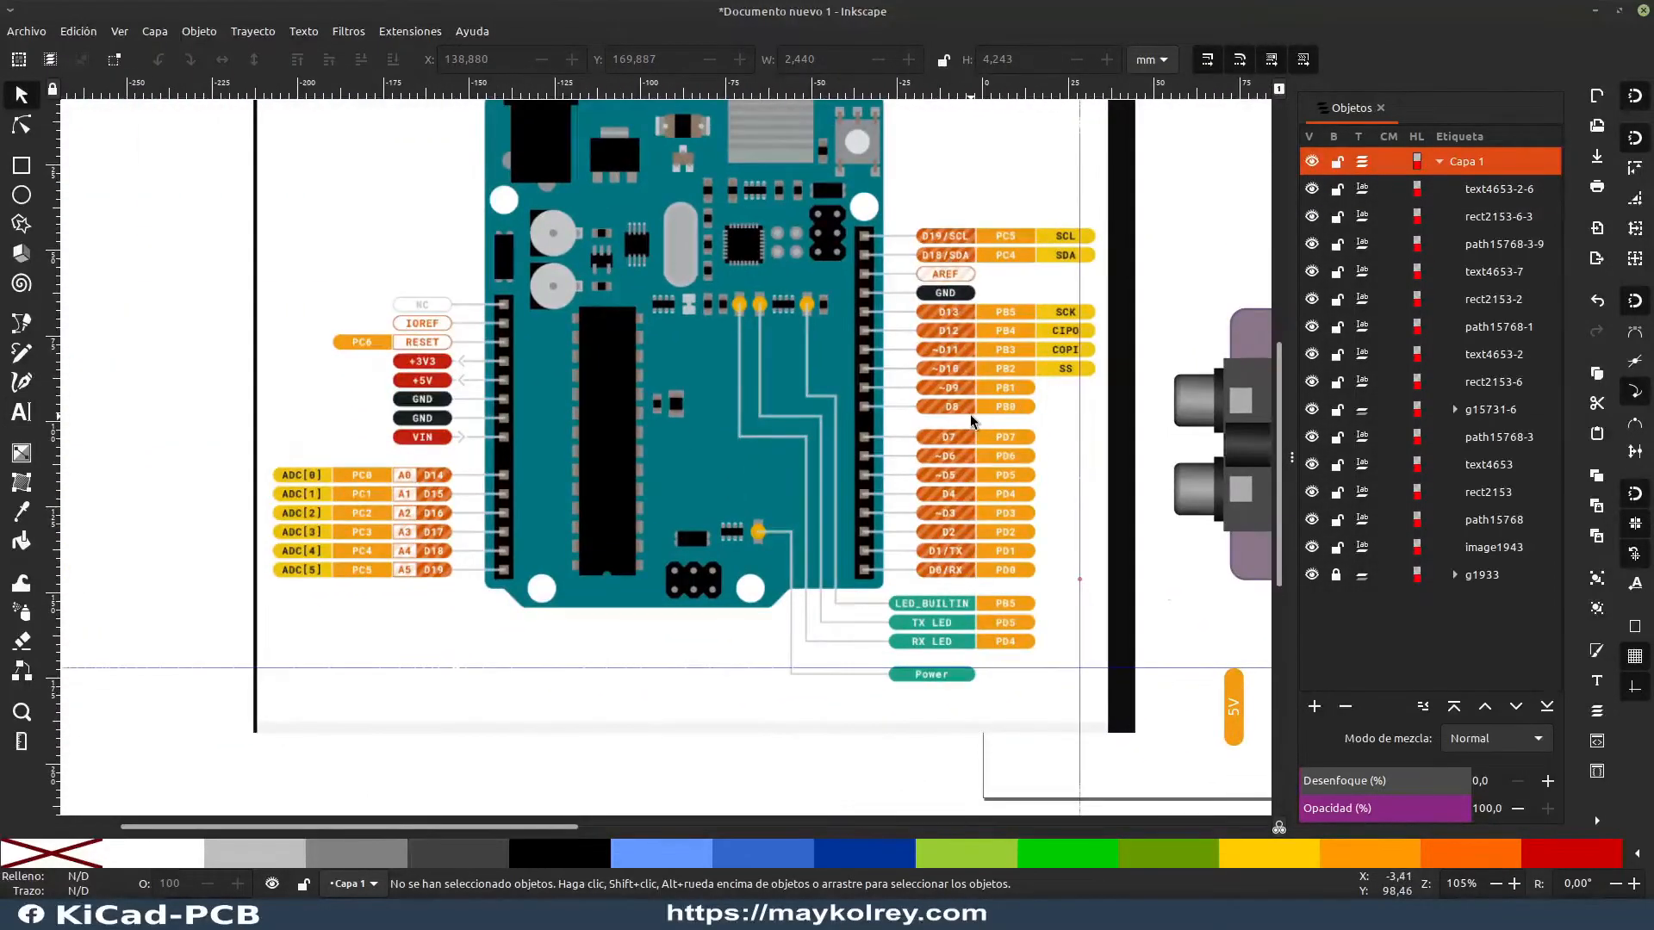
left_click_drag(935, 553, 278, 490)
scroll(295, 489, "up", 4, "ctrl")
scroll(336, 510, "down", 4, "ctrl")
scroll(825, 653, "up", 4, "ctrl")
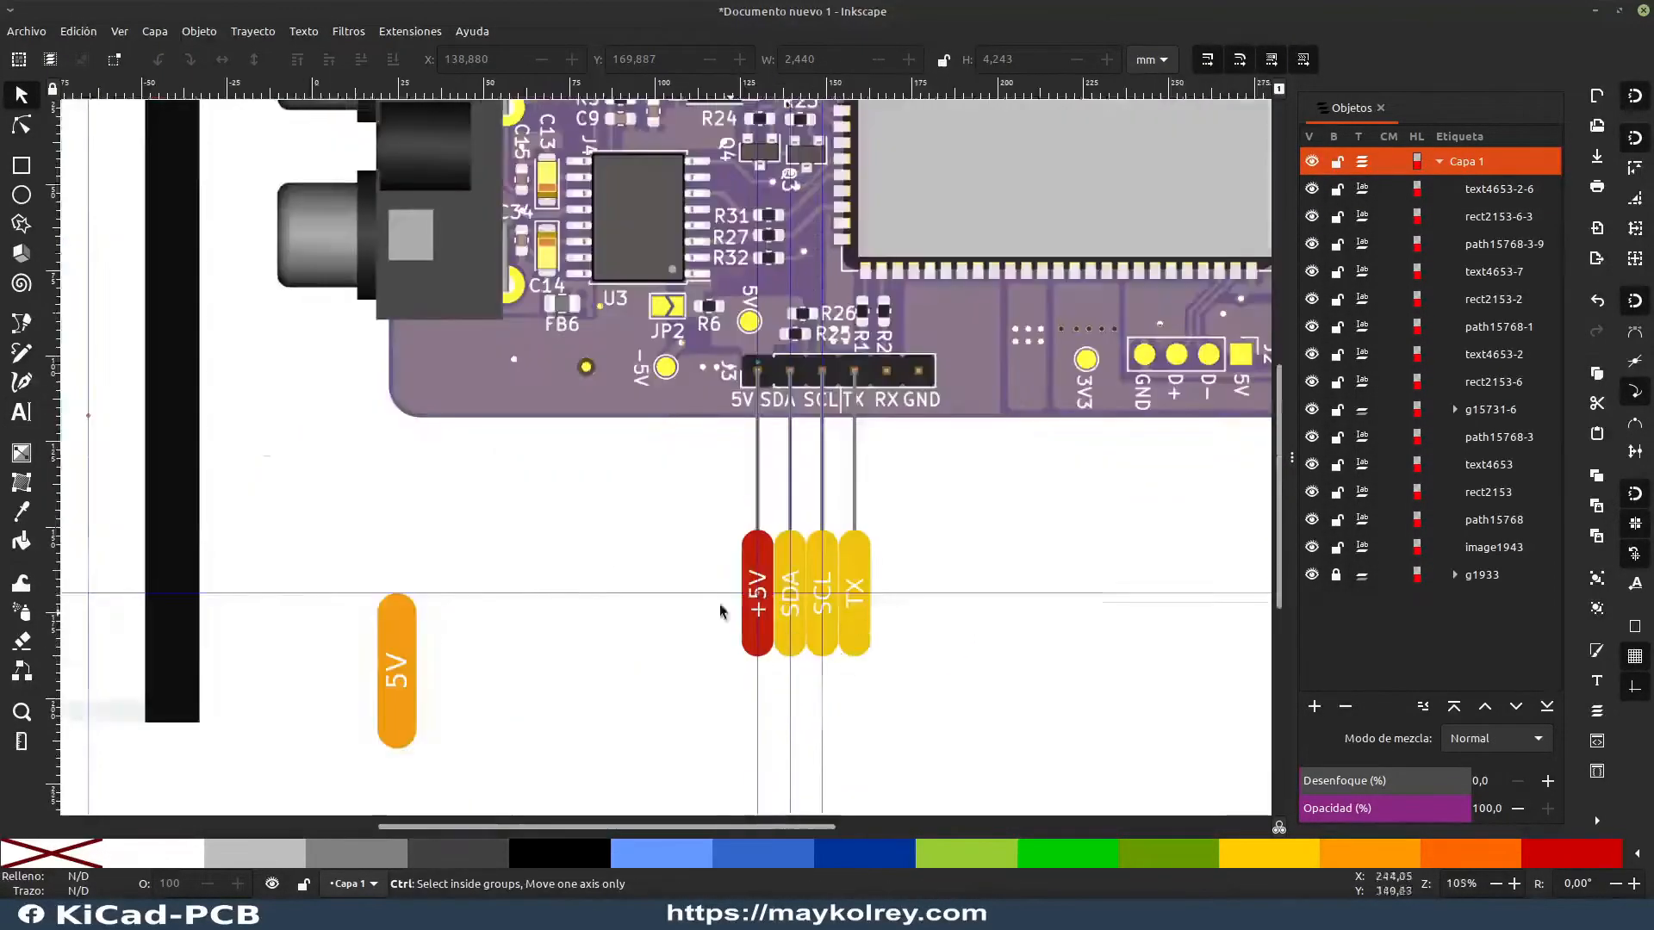
scroll(1046, 716, "down", 3, "ctrl")
left_click(1003, 637)
key("d")
left_click(298, 493)
key("s")
left_click(1030, 608)
scroll(1017, 607, "up", 2, "ctrl")
left_click_drag(1014, 607, 790, 439)
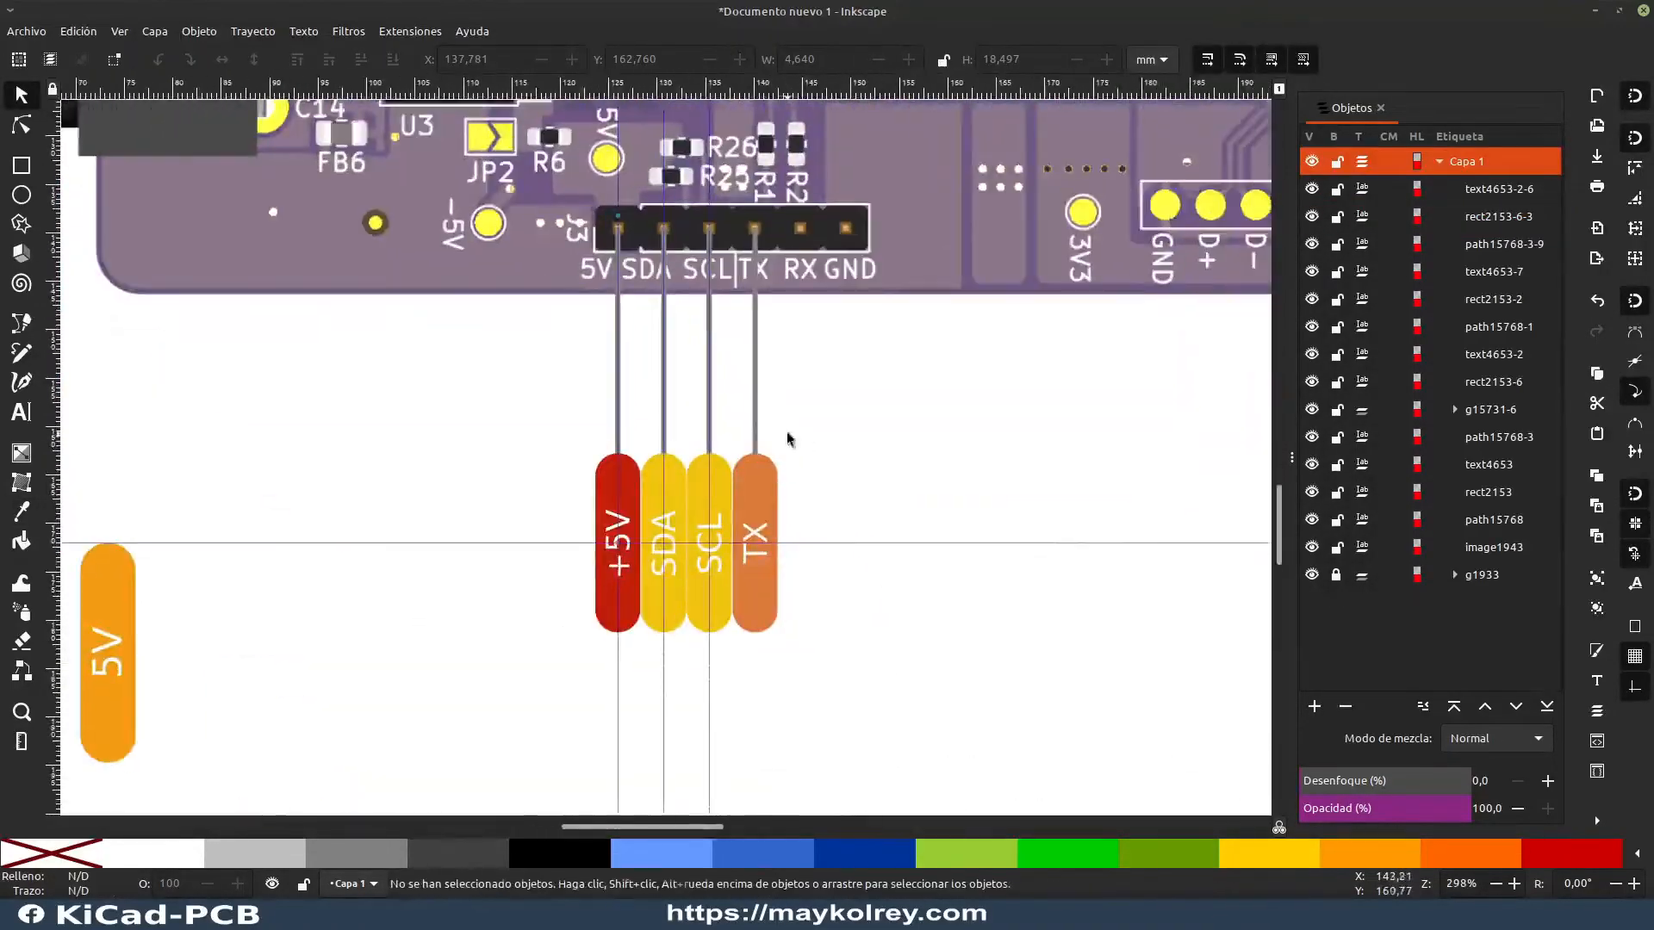
Step: Place a vertical guide through the center of the RX header pin
scroll(790, 456, "up", 1, "ctrl")
scroll(704, 236, "up", 2, "ctrl")
left_click_drag(704, 236, 521, 572)
left_click_drag(53, 552, 747, 356)
Step: Duplicate the SCL and TX labels with their lines and place the copies at the RX and GND pins, at X 142.361, Y 139.525 mm
scroll(711, 419, "down", 4, "ctrl")
left_click_drag(760, 720, 639, 386)
key("ctrl+d")
left_click_drag(690, 590, 828, 633)
scroll(785, 436, "up", 5, "ctrl")
left_click_drag(838, 537, 420, 292)
scroll(552, 259, "down", 5, "ctrl")
scroll(550, 447, "up", 2, "ctrl")
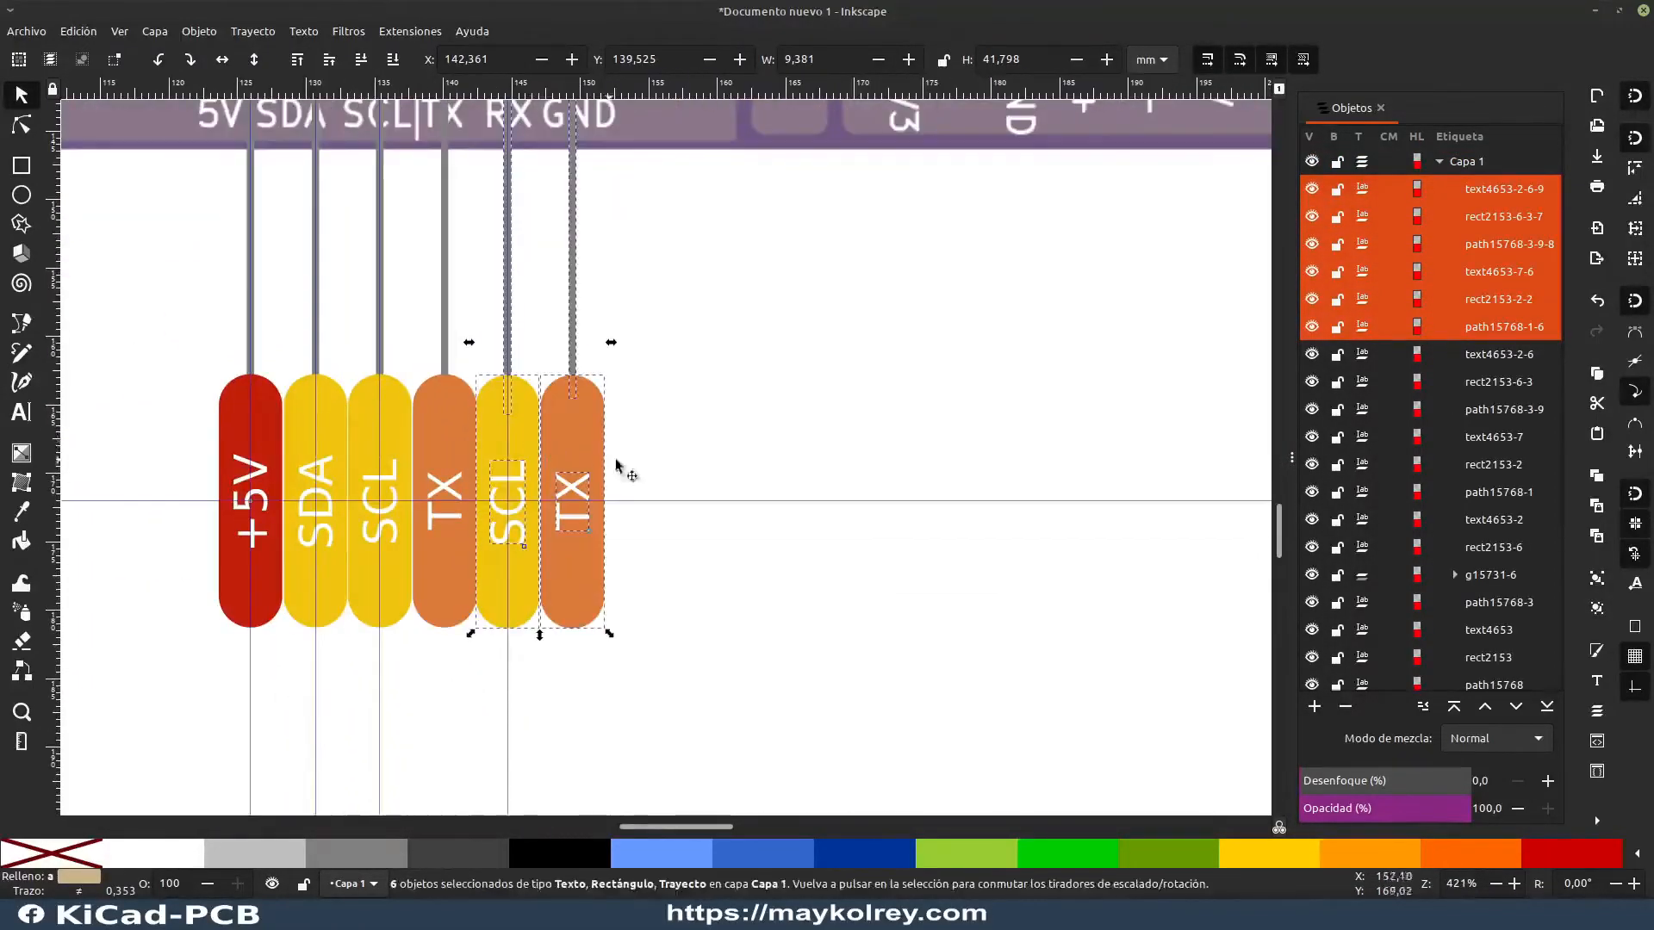
key("Escape")
scroll(458, 437, "up", 2, "ctrl")
scroll(462, 438, "down", 3, "ctrl")
scroll(472, 301, "up", 3, "ctrl")
scroll(471, 300, "down", 3, "ctrl")
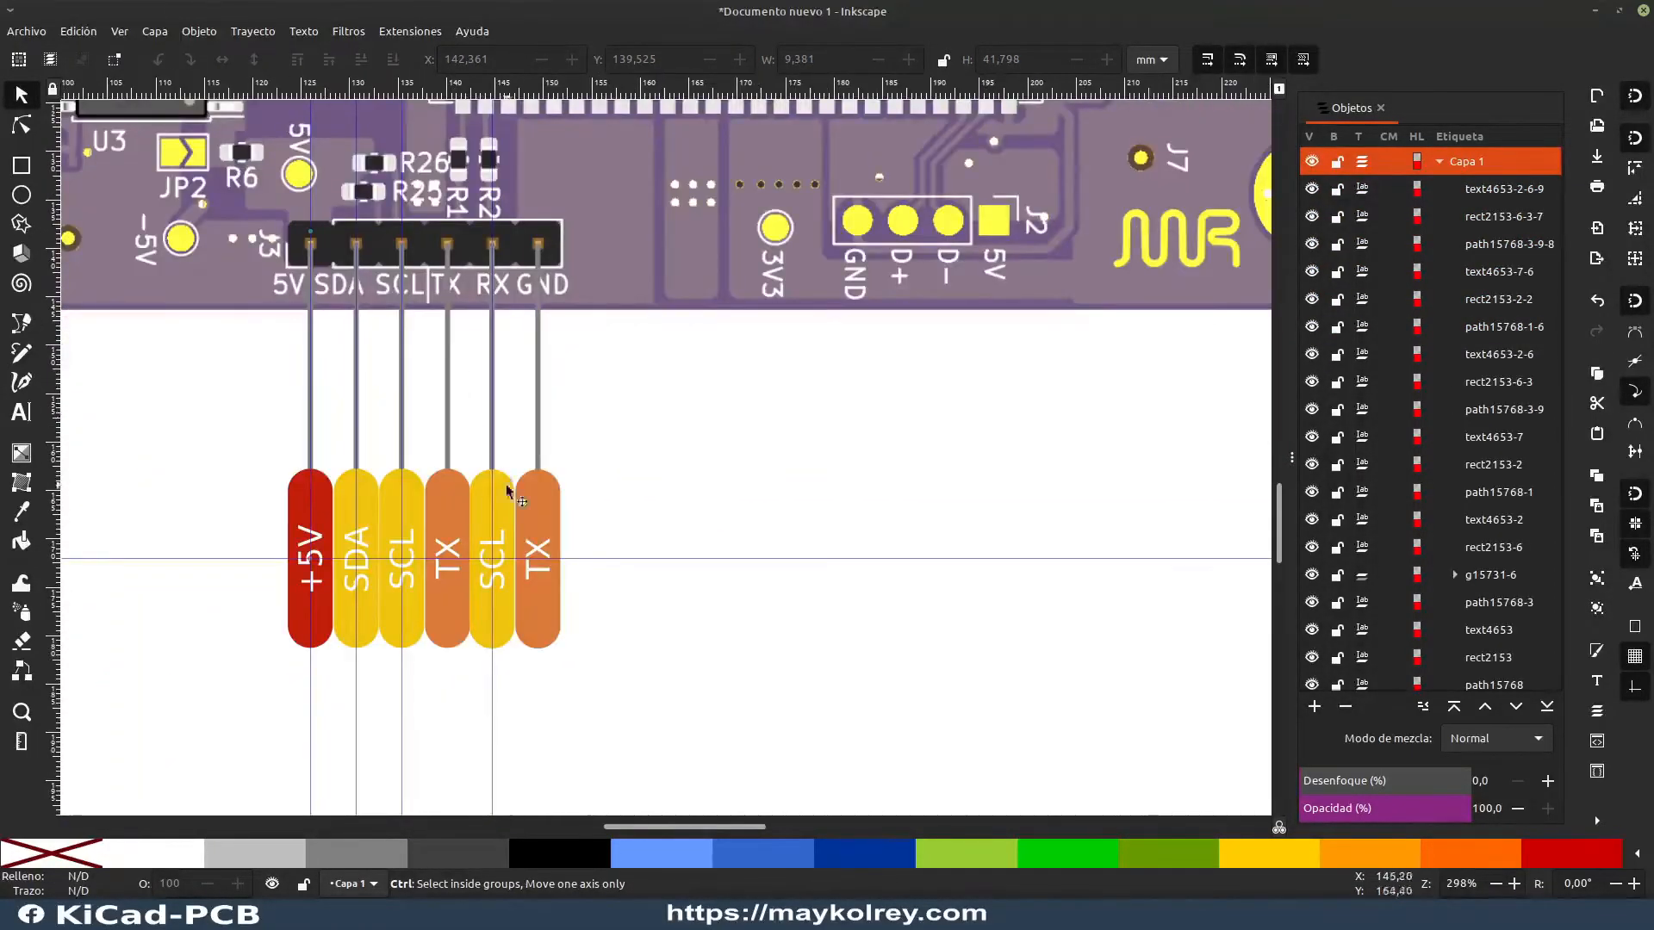
Step: Fill the fifth label's yellow rounded rectangle with the orange sampled from the adjacent label
scroll(517, 388, "up", 1, "ctrl")
scroll(564, 440, "up", 1, "ctrl")
left_click(564, 439)
key("d")
left_click(668, 405)
key("Escape")
Step: Replace the fifth label's text with RX
key("t")
double_click(562, 507)
type("RX")
key("Escape")
Step: Replace the sixth label's text with GND and fill its rounded rectangle with black
scroll(603, 448, "up", 10)
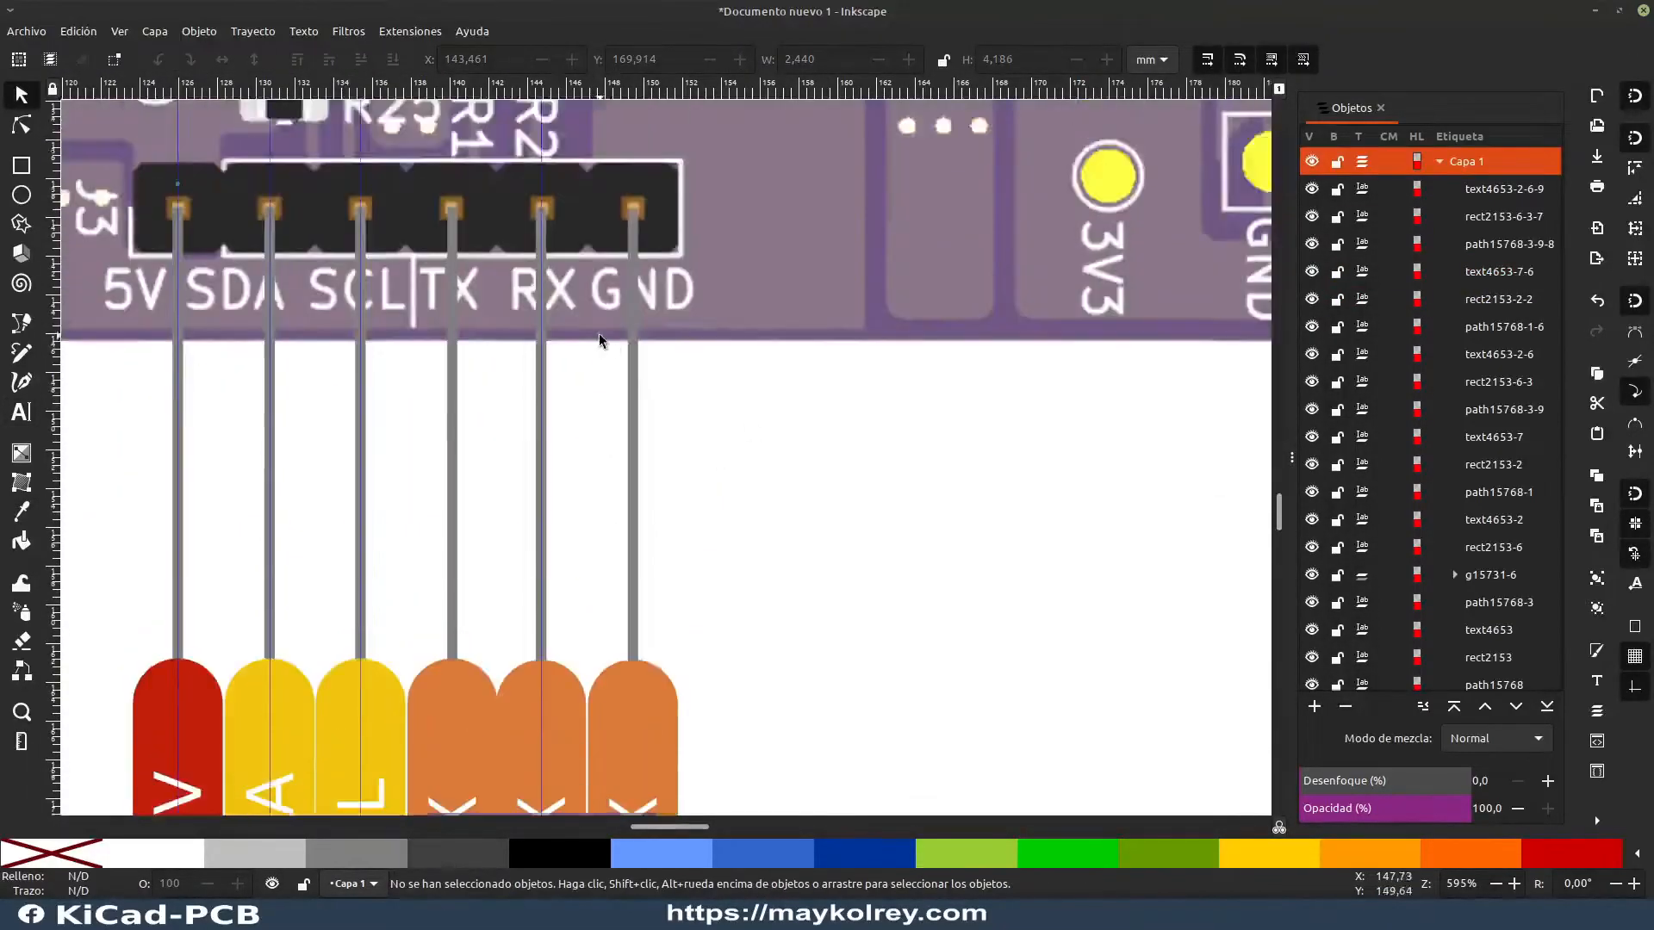
scroll(603, 448, "down", 12)
double_click(635, 422)
type("GNDs")
left_click(650, 517)
left_click(560, 853)
left_click(813, 609)
scroll(689, 448, "down", 3)
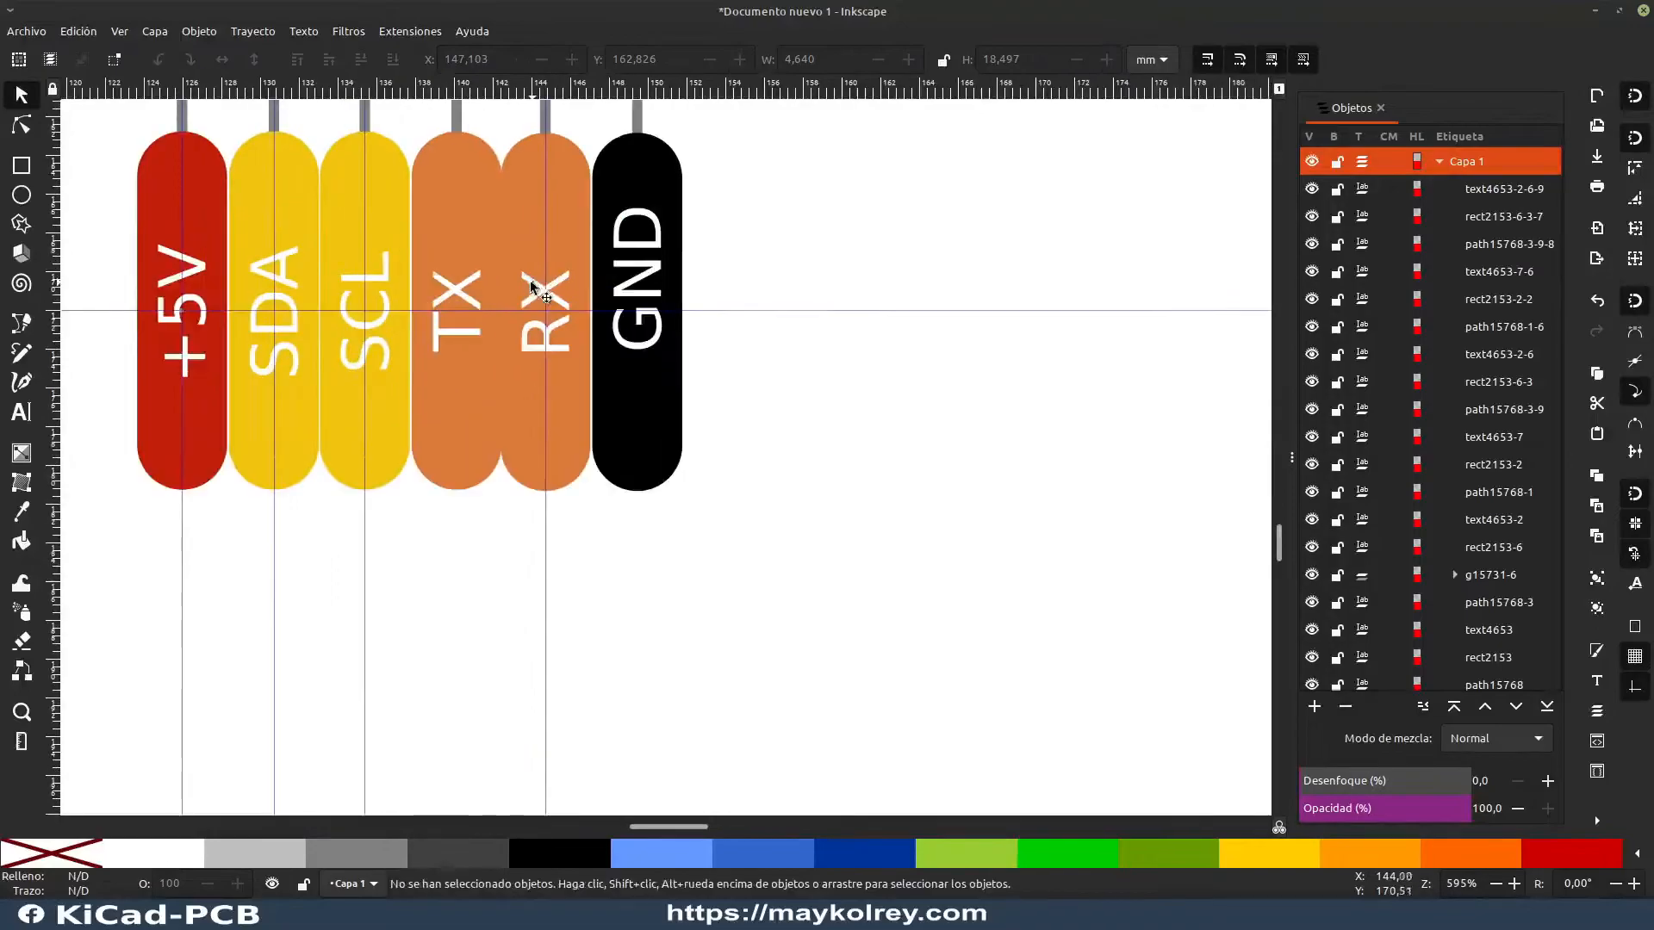
Step: Shift the RX and GND labels with their lines slightly away from the TX label, to X 142.613, Y 139.458 mm
scroll(703, 399, "down", 3, "ctrl")
scroll(669, 347, "up", 3, "ctrl")
scroll(704, 275, "down", 2, "ctrl")
scroll(594, 509, "down", 1, "ctrl")
left_click_drag(766, 495, 630, 168)
scroll(643, 355, "up", 4, "ctrl")
scroll(642, 562, "up", 3, "ctrl")
left_click_drag(642, 555, 665, 572)
scroll(1019, 566, "down", 3, "ctrl")
key("Escape")
Step: Remove the end marker from the GND connector line and set a dot as its start marker
scroll(996, 284, "down", 4, "ctrl")
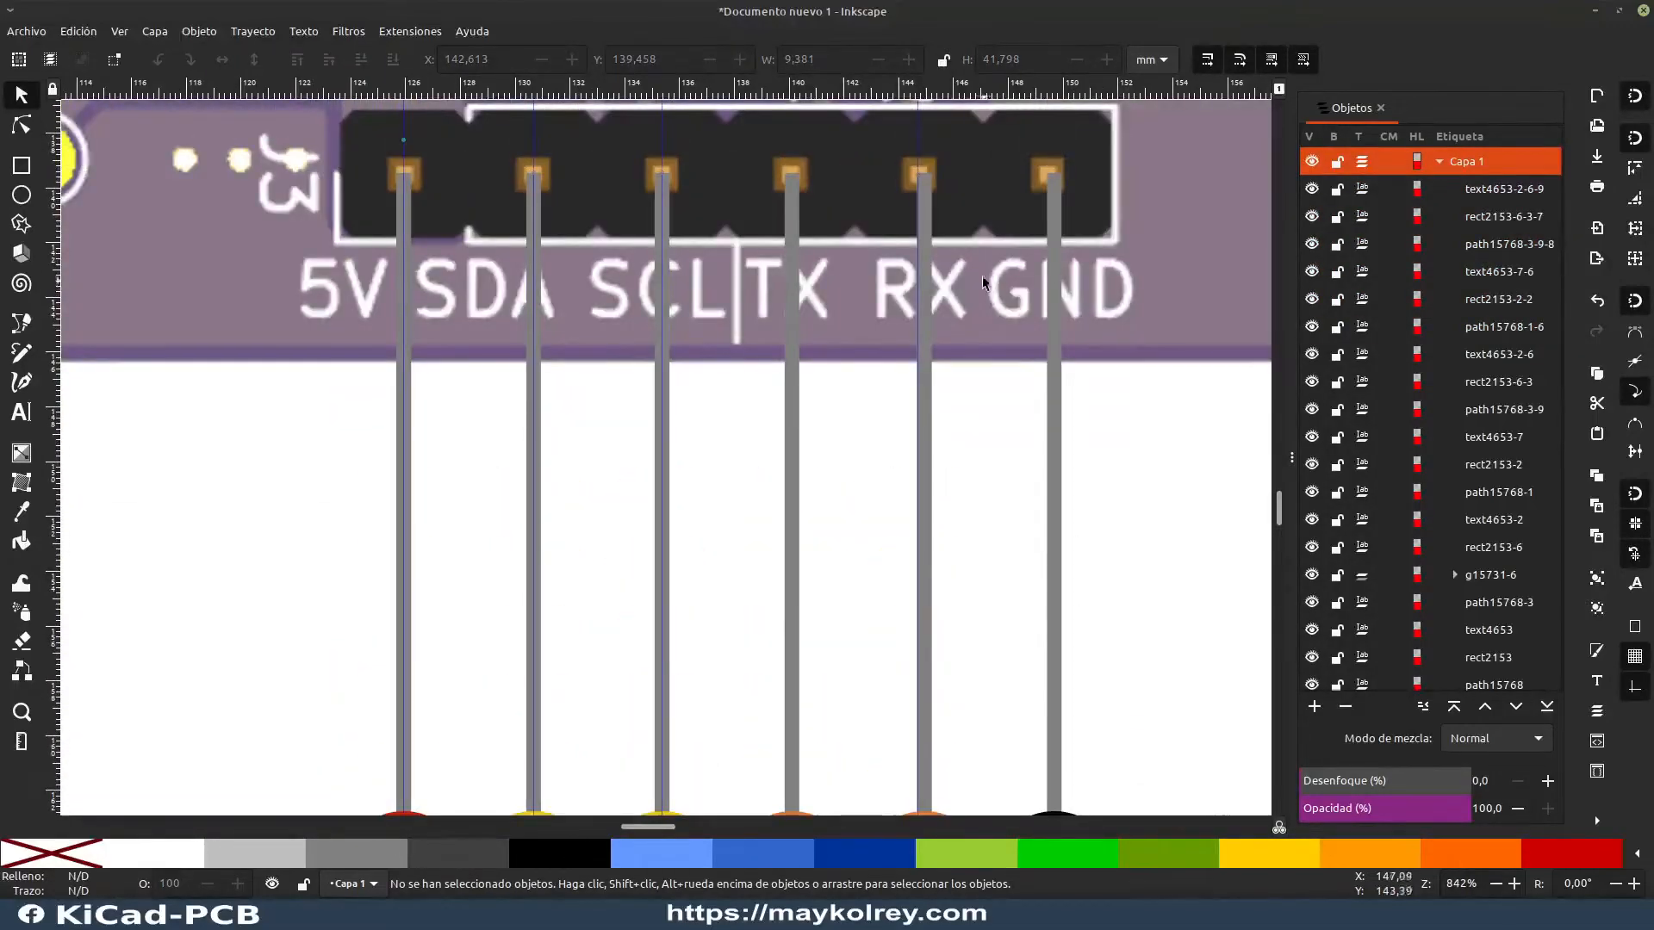
scroll(930, 252, "up", 4, "ctrl")
scroll(931, 252, "down", 4, "ctrl")
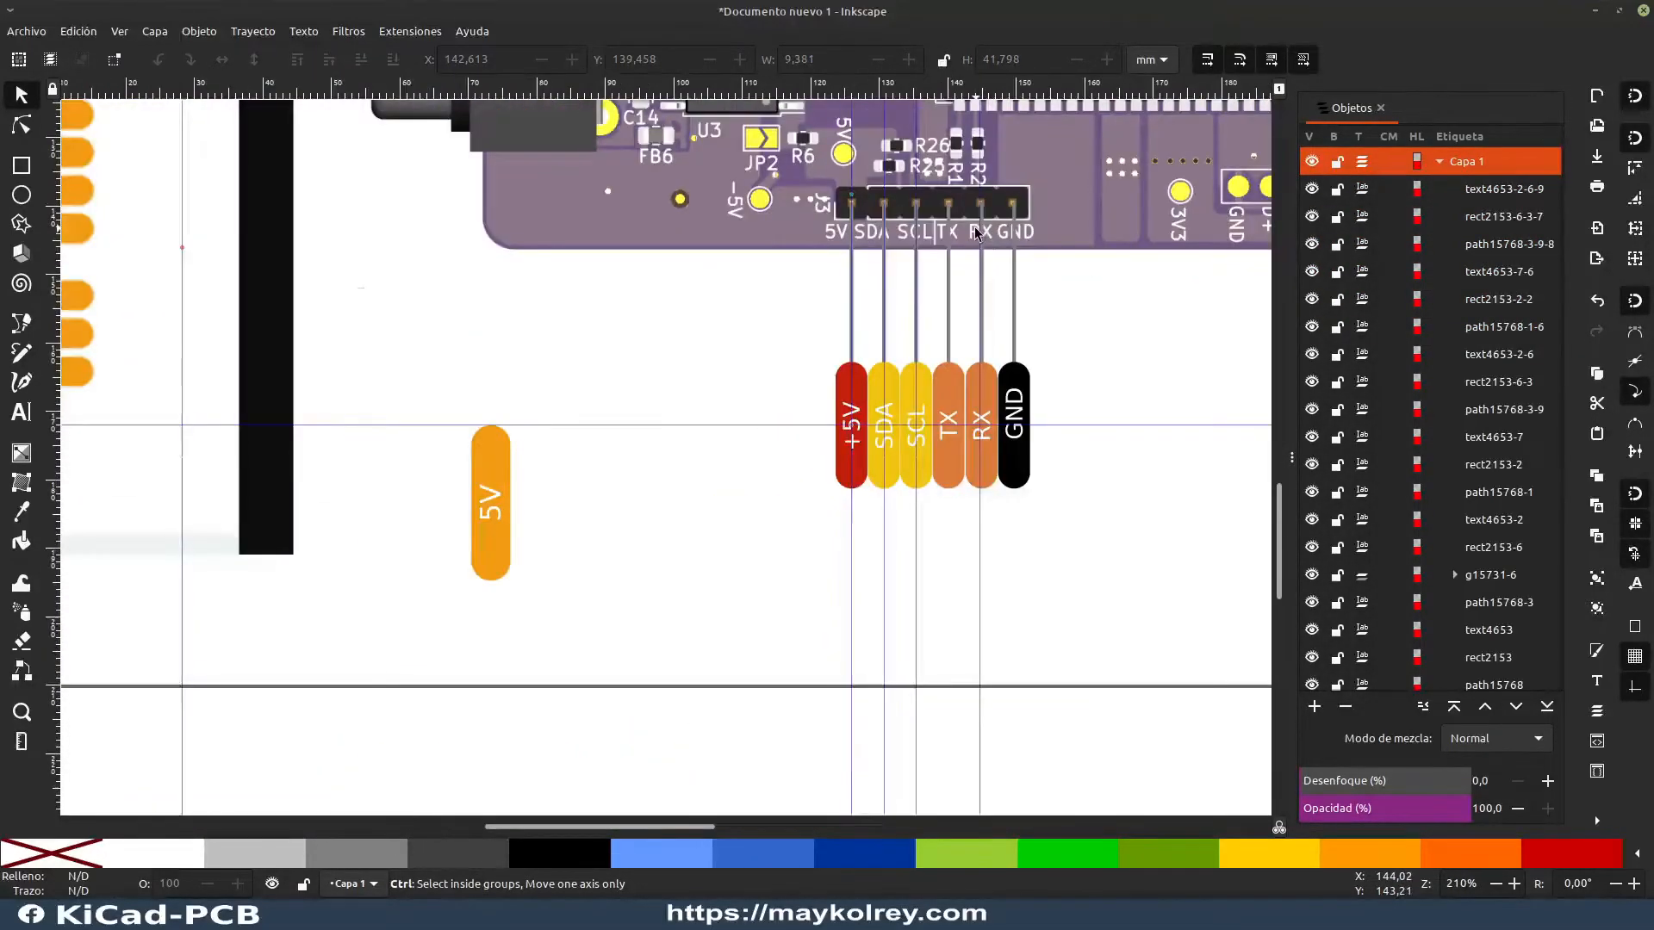
scroll(744, 422, "up", 2, "ctrl")
scroll(744, 422, "up", 2, "ctrl")
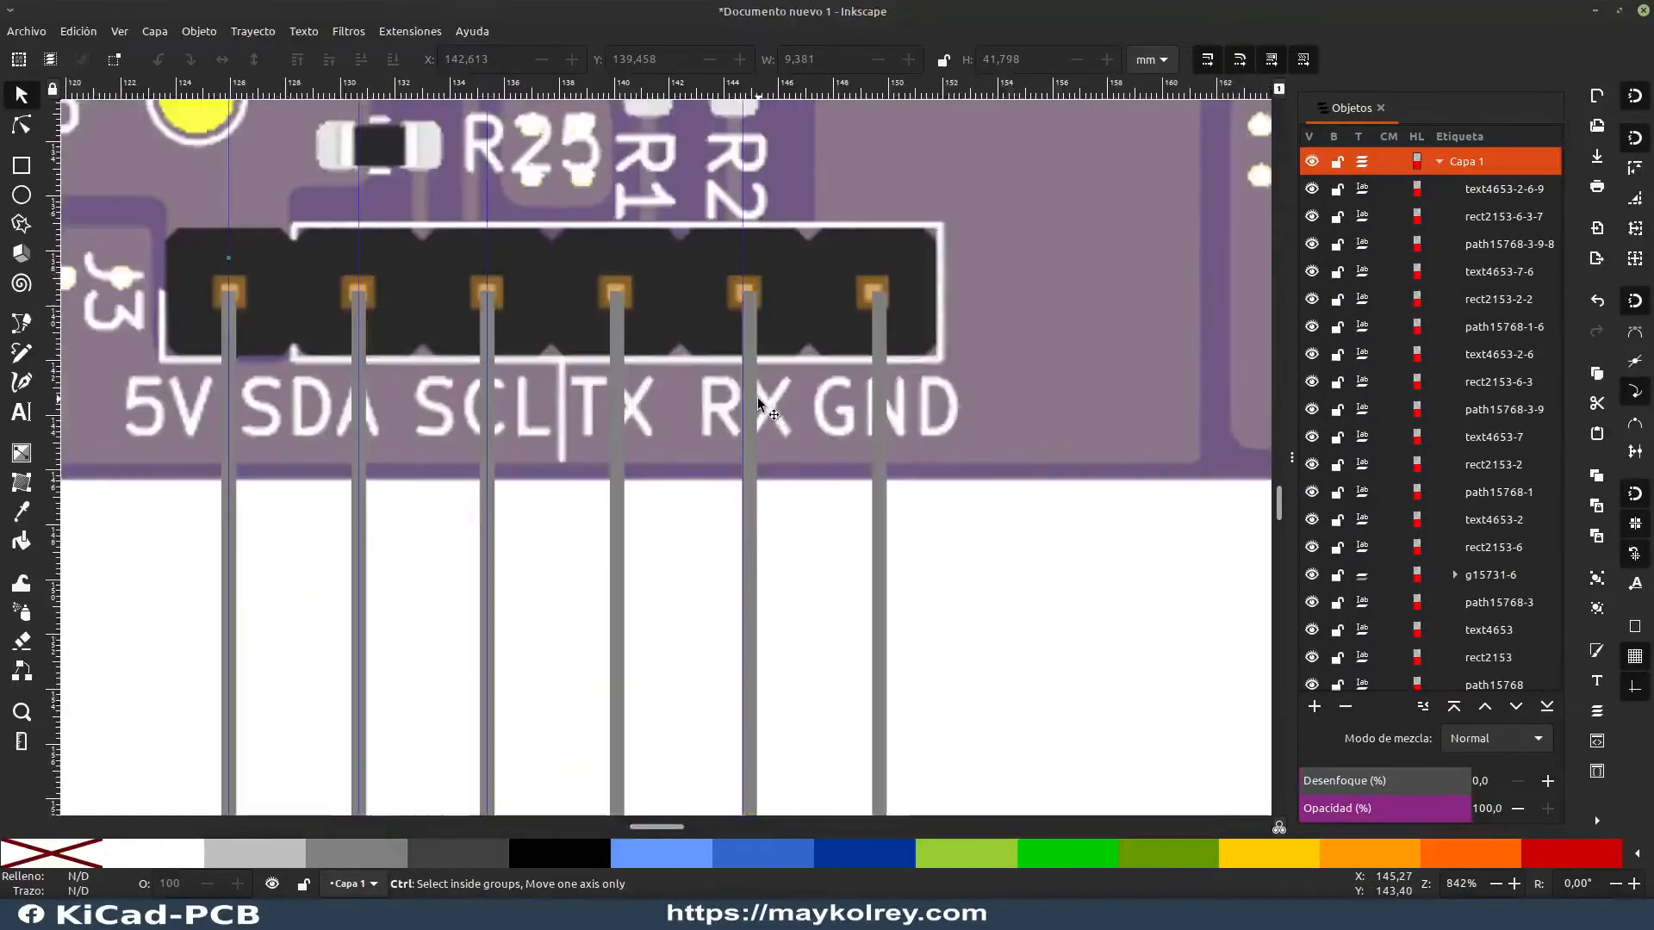
left_click(882, 329)
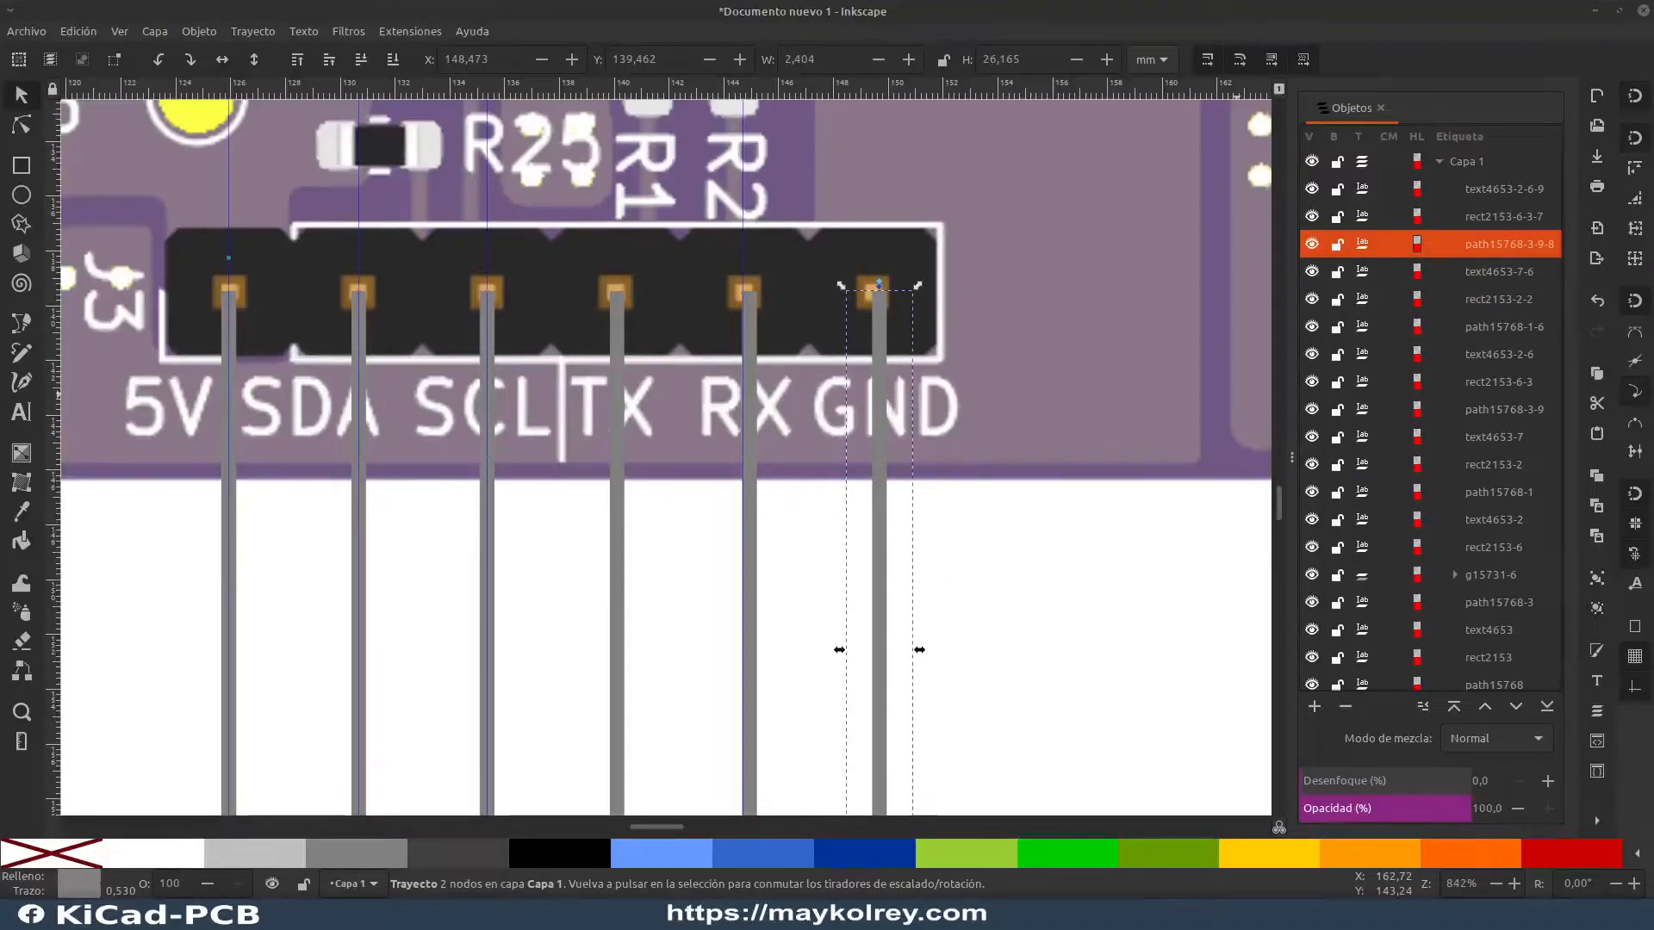
left_click_drag(1653, 384, 749, 213)
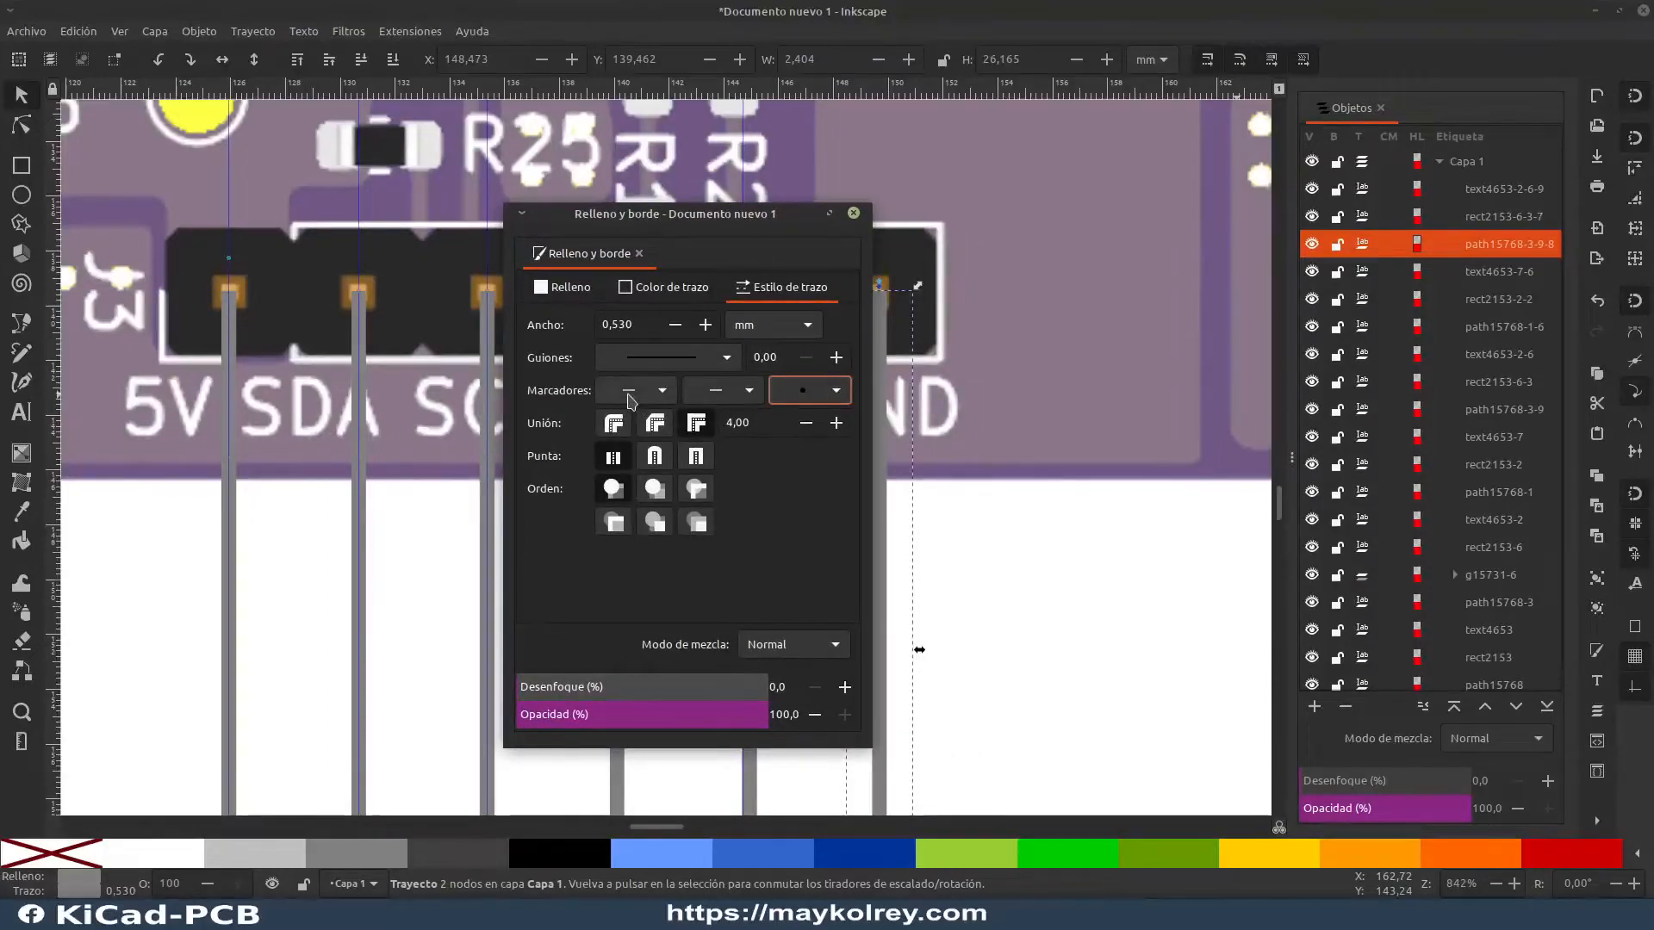
left_click(836, 392)
left_click(831, 388)
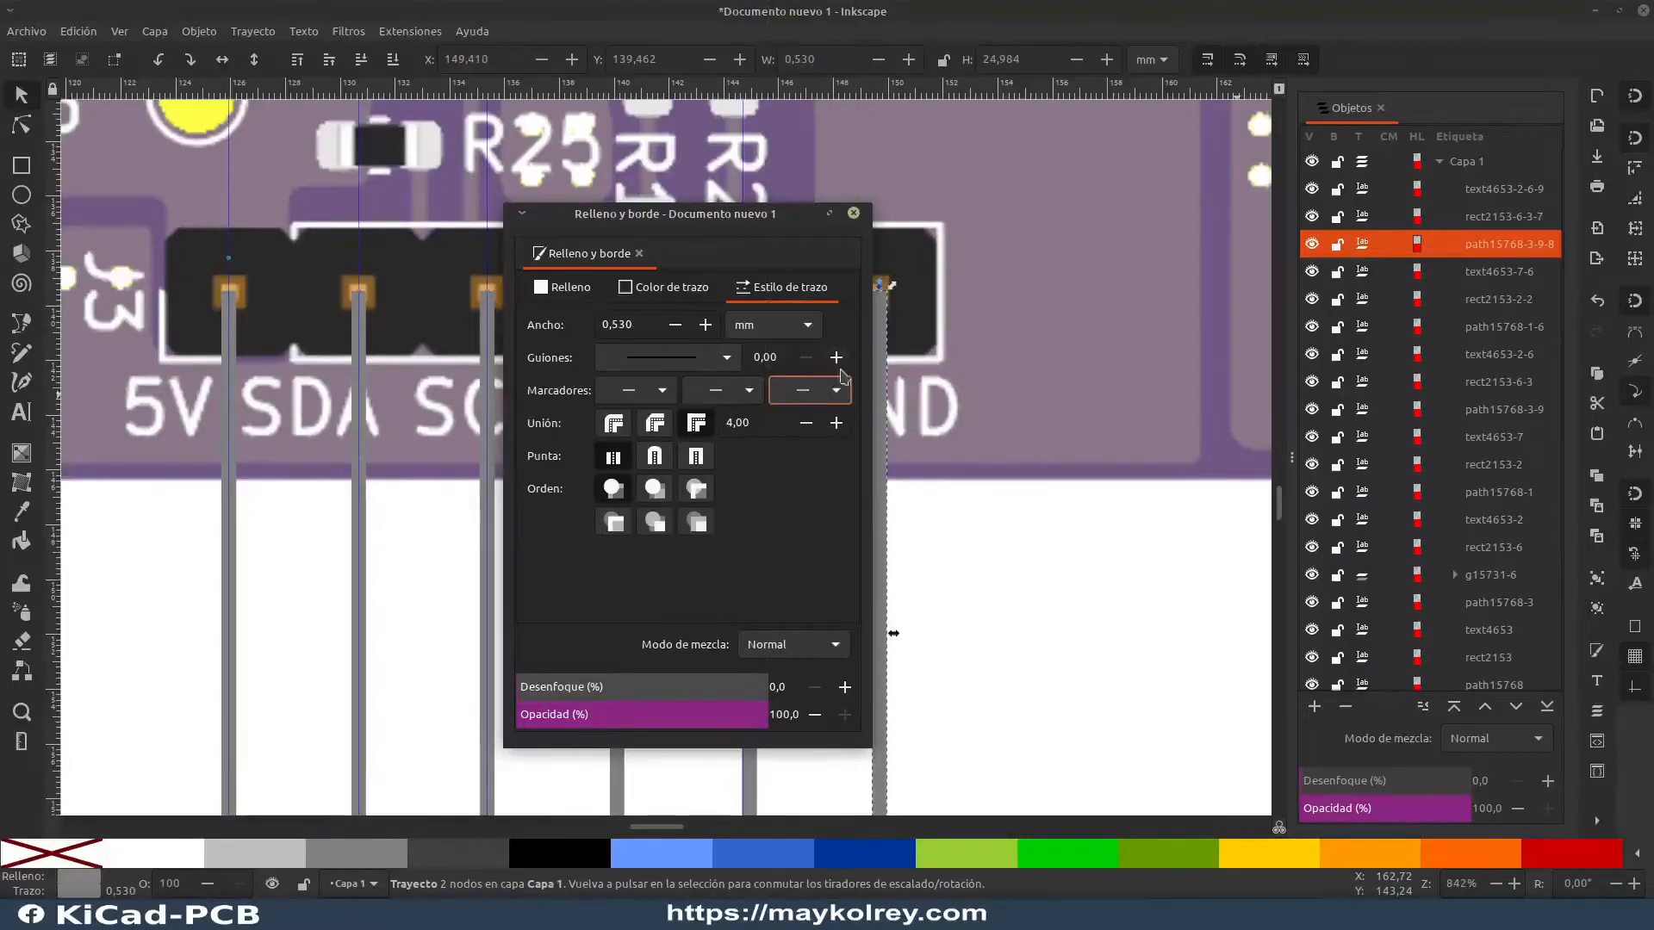
left_click(665, 392)
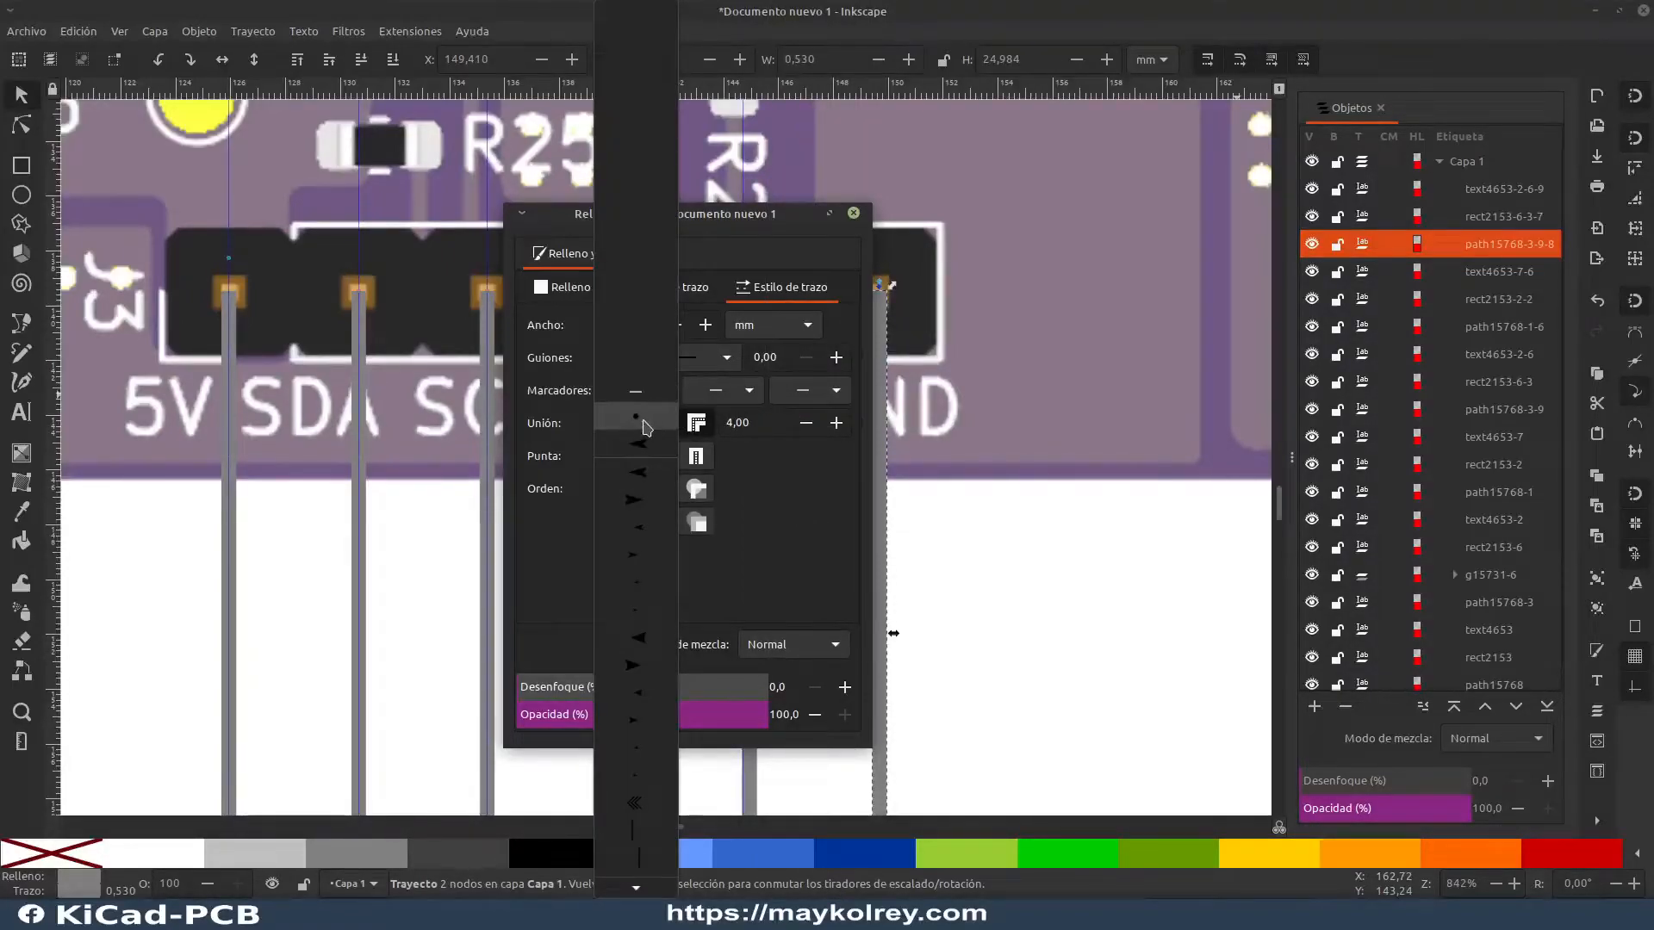
left_click(646, 422)
left_click_drag(547, 244, 1115, 308)
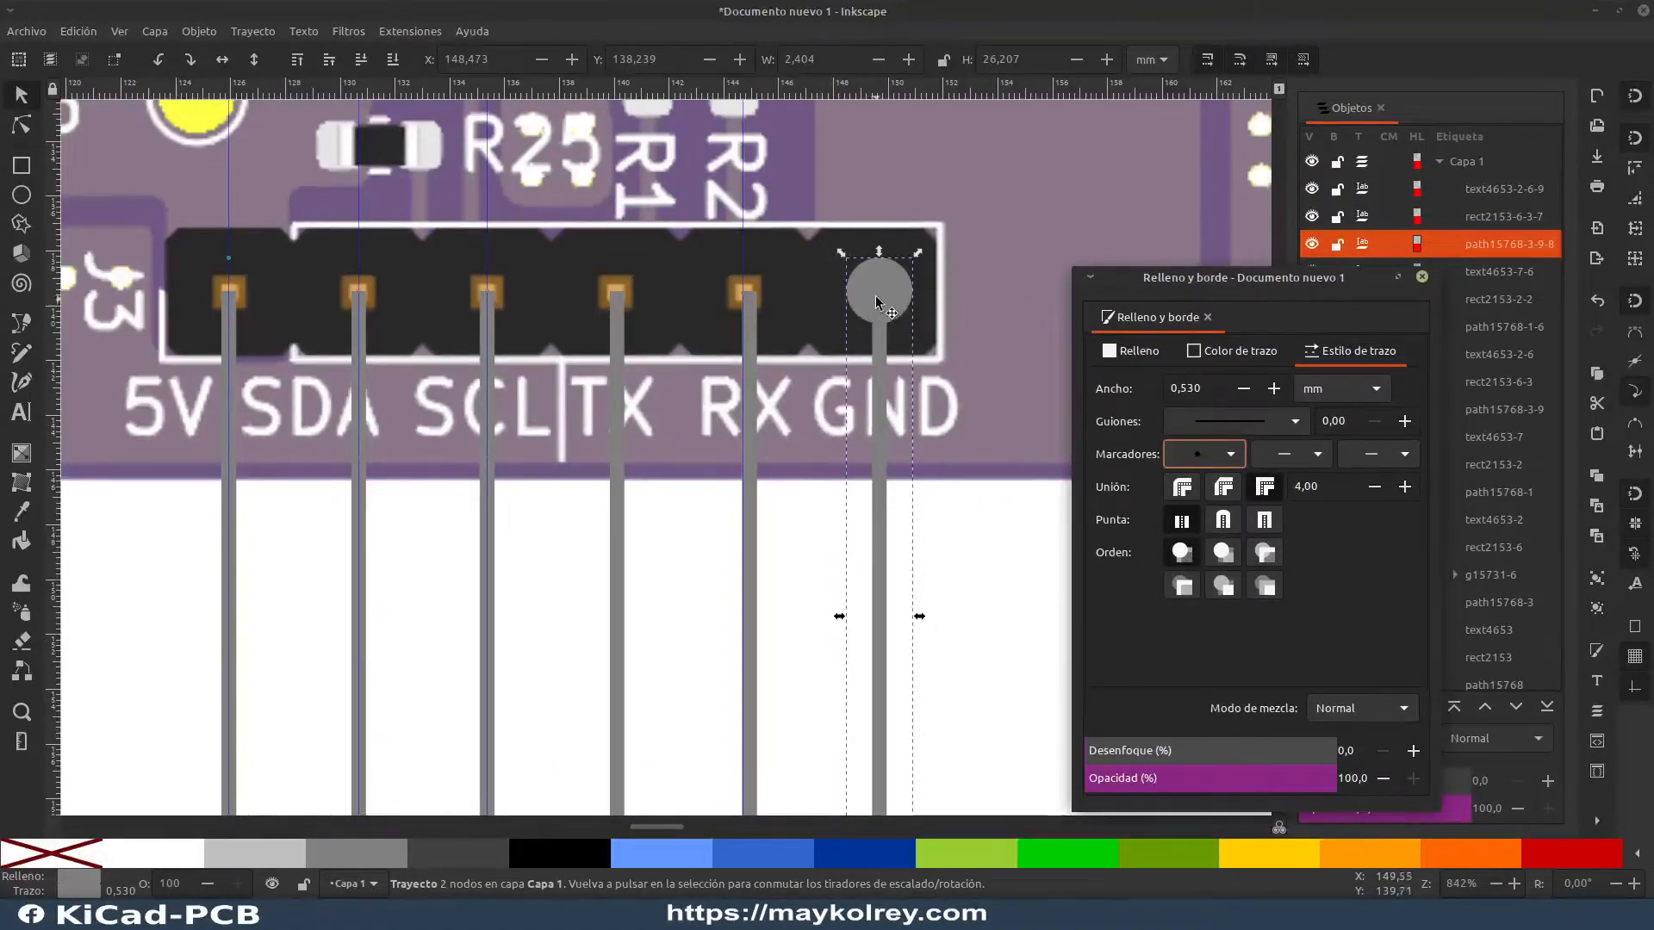
Step: Set a dot start marker on the RX and TX connector lines
left_click(756, 308)
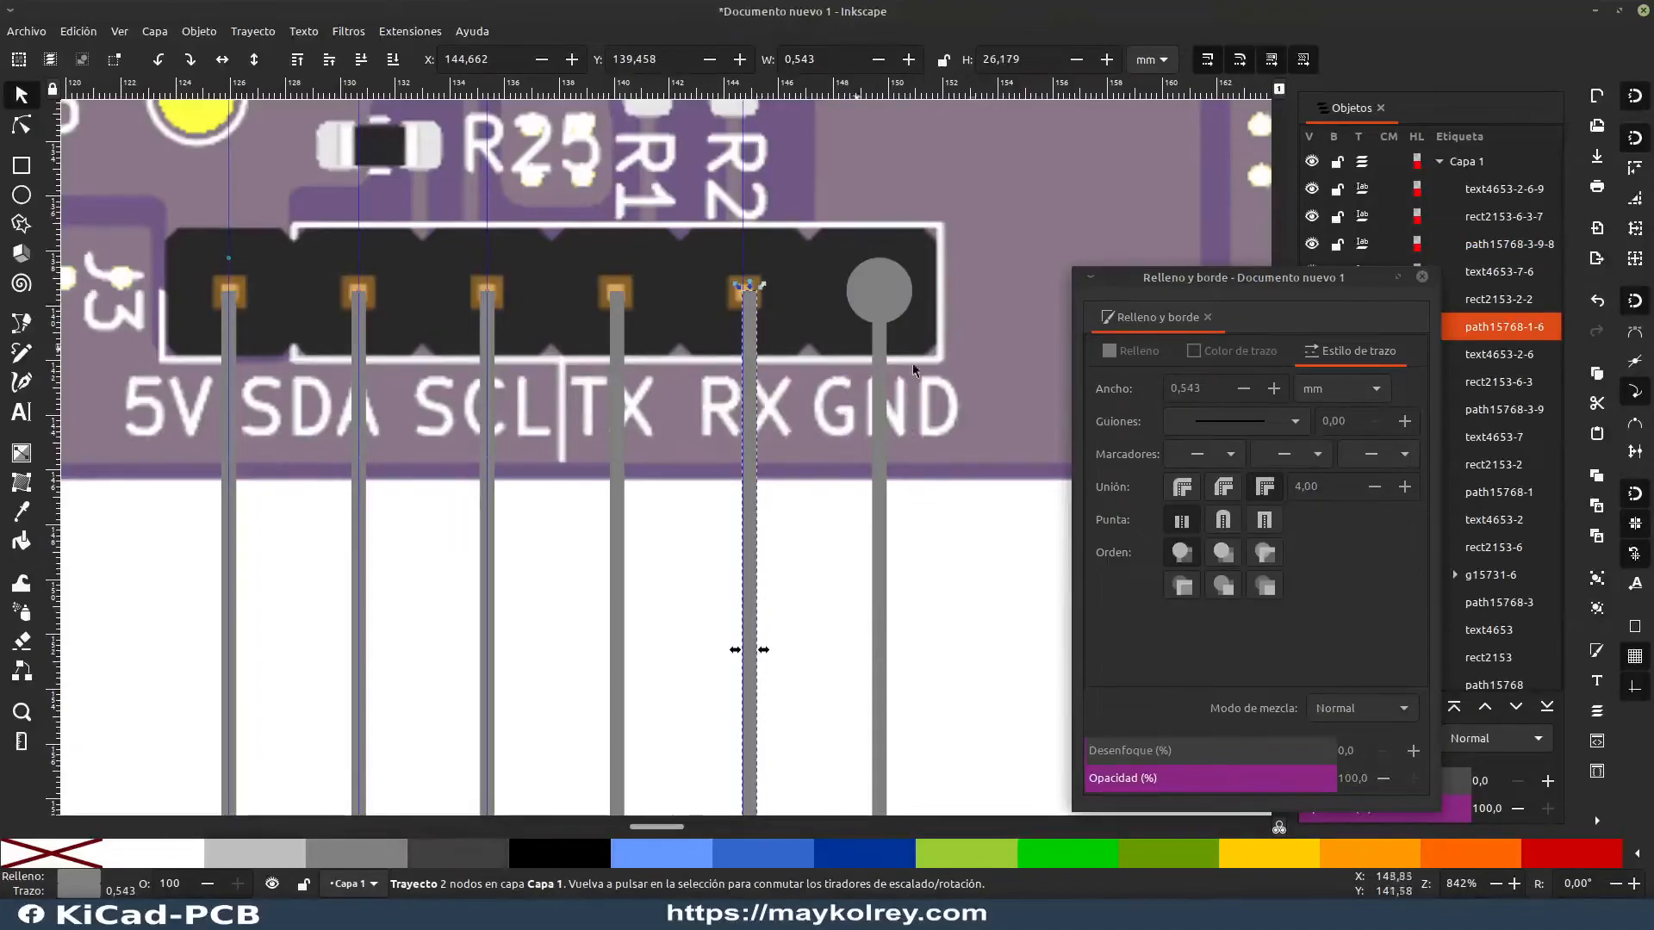
left_click(1230, 454)
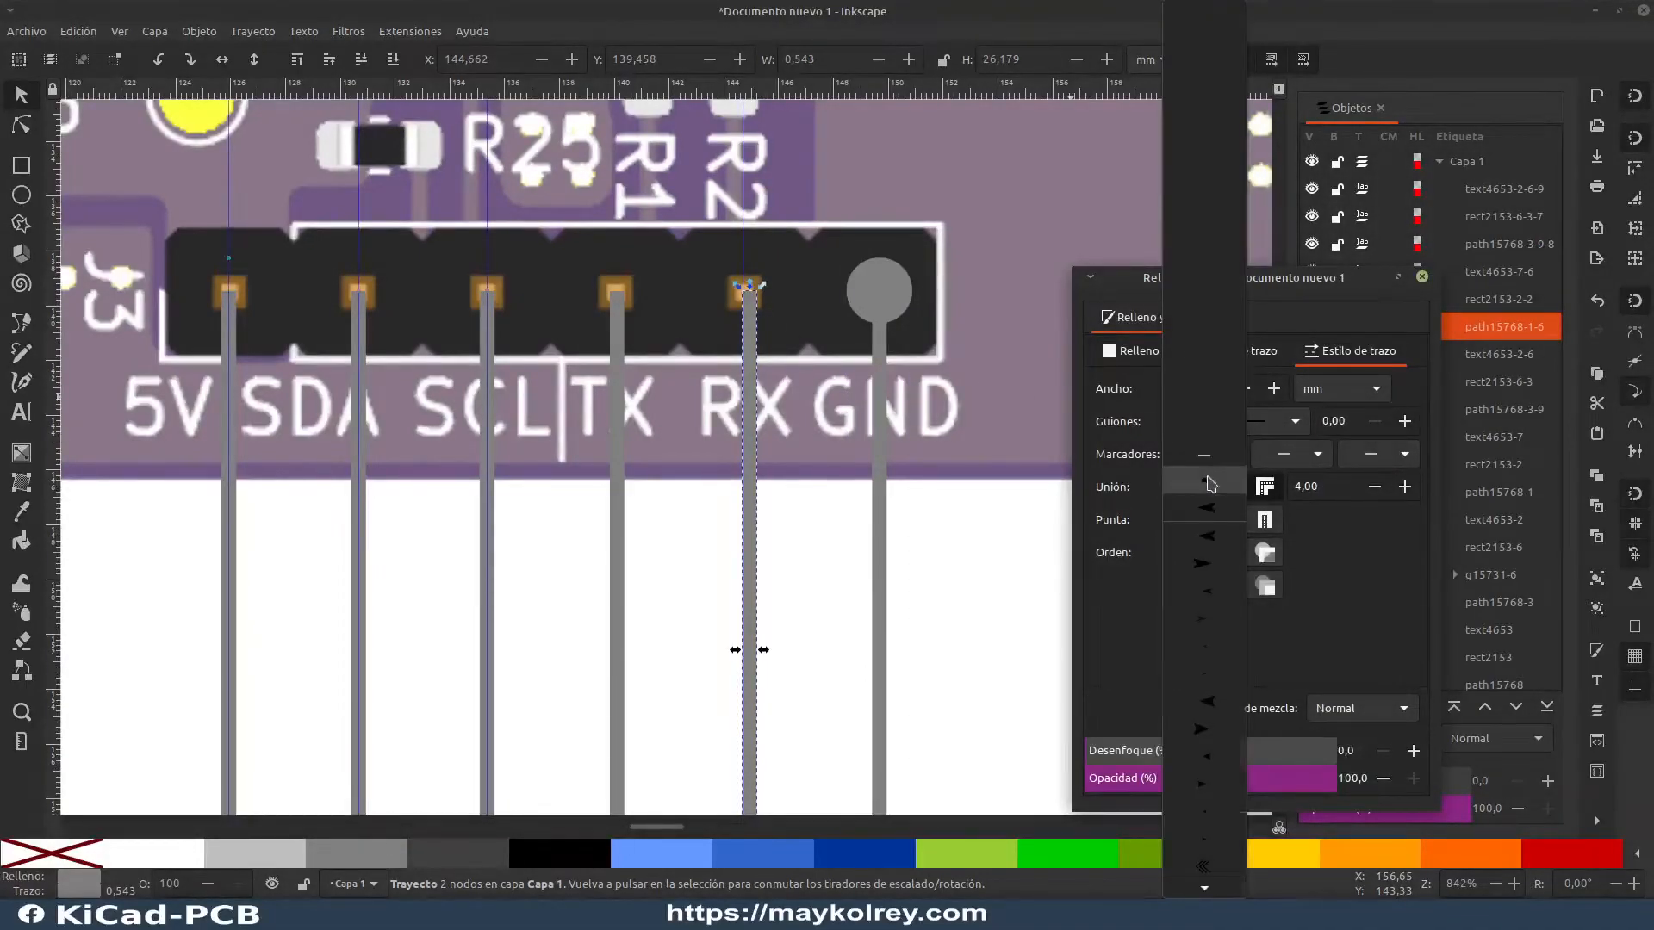
left_click(1207, 477)
left_click(617, 560)
left_click(1230, 454)
left_click(1207, 478)
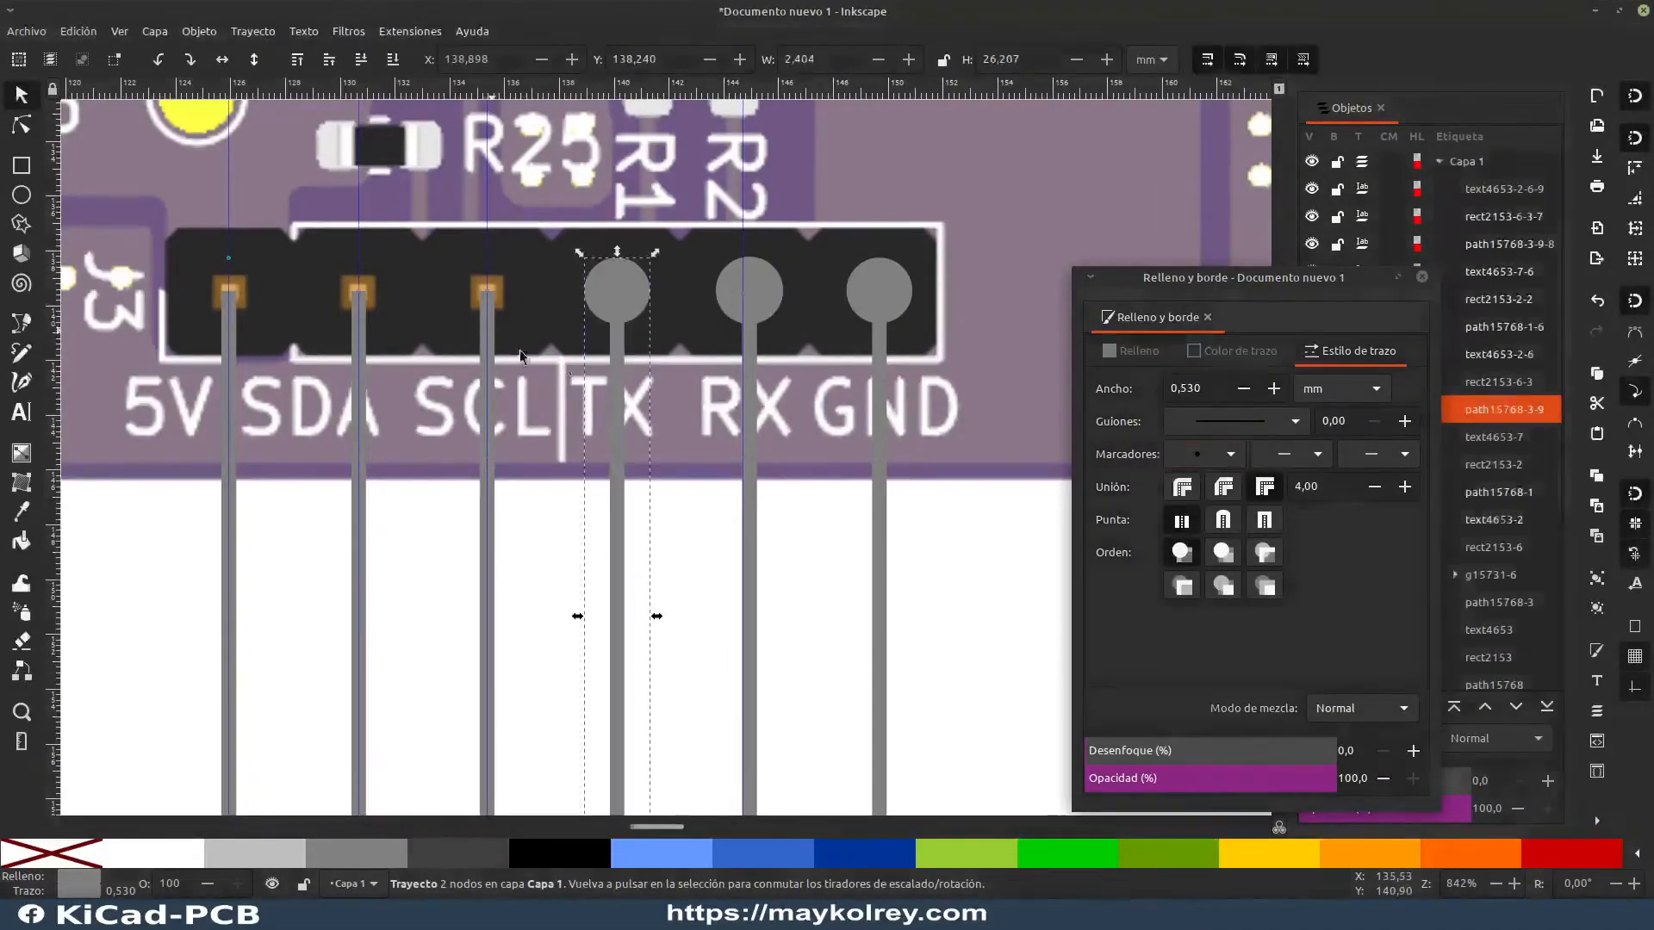
Step: Set a dot start marker on the SCL, SDA and +5V connector lines and close the Fill and Stroke dialog
left_click(487, 560)
left_click(1230, 454)
left_click(1219, 480)
left_click(359, 560)
left_click(1231, 454)
left_click(1207, 478)
left_click(228, 560)
left_click(1231, 454)
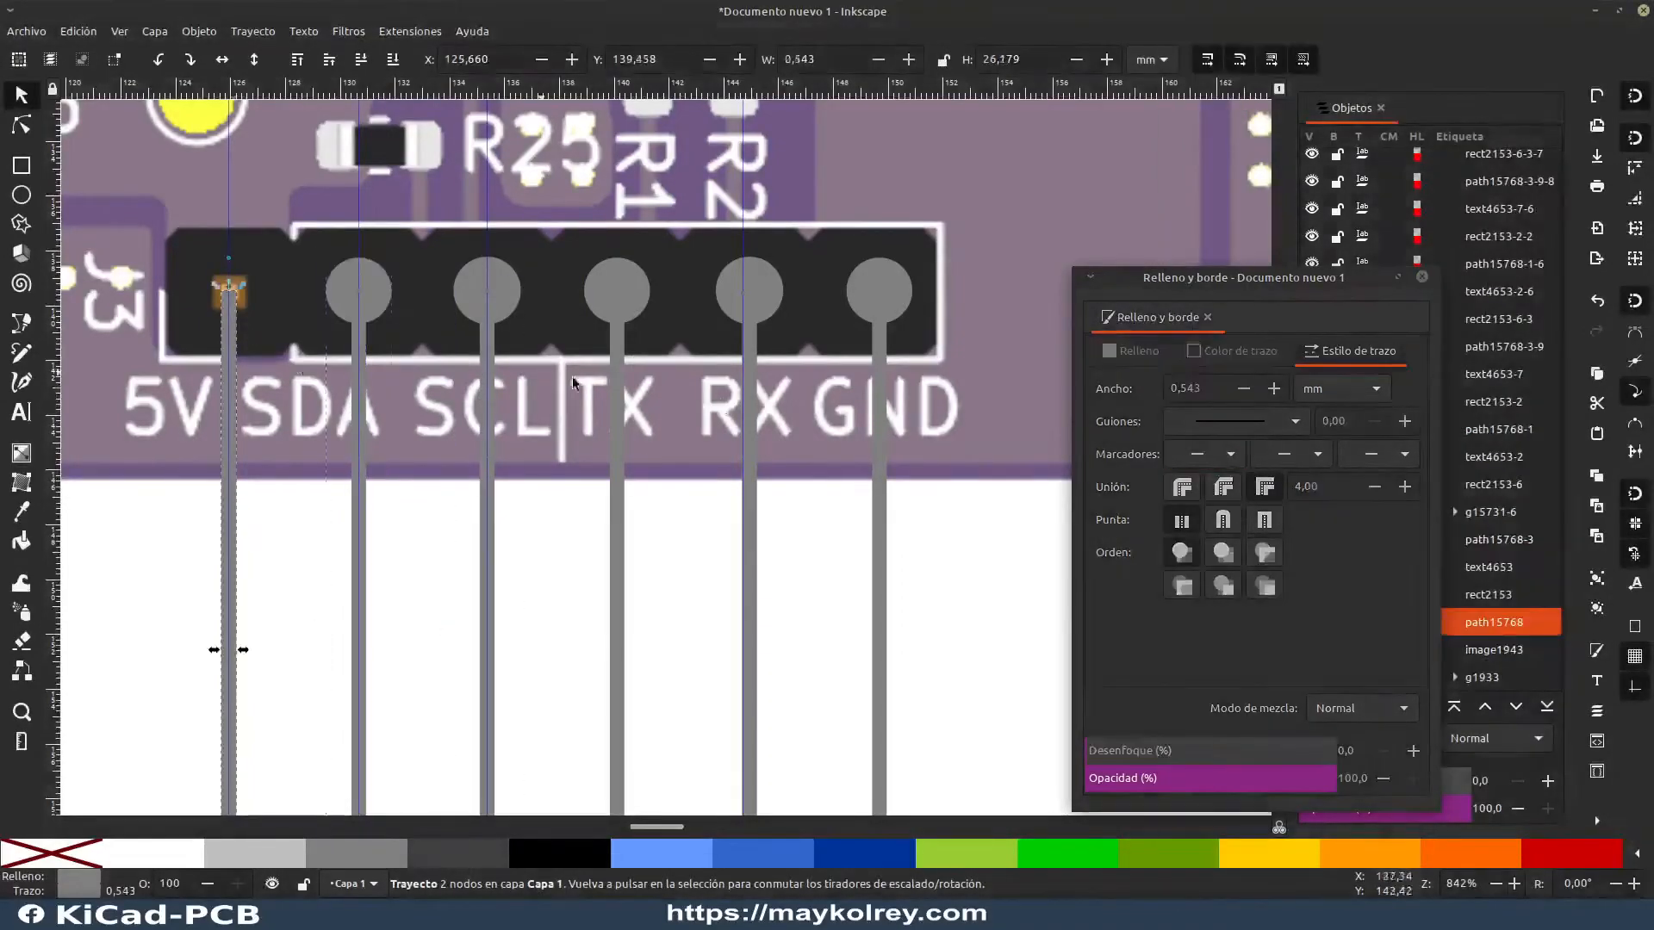
left_click(1207, 479)
left_click(705, 558)
scroll(704, 558, "down", 4)
left_click_drag(705, 557, 572, 510)
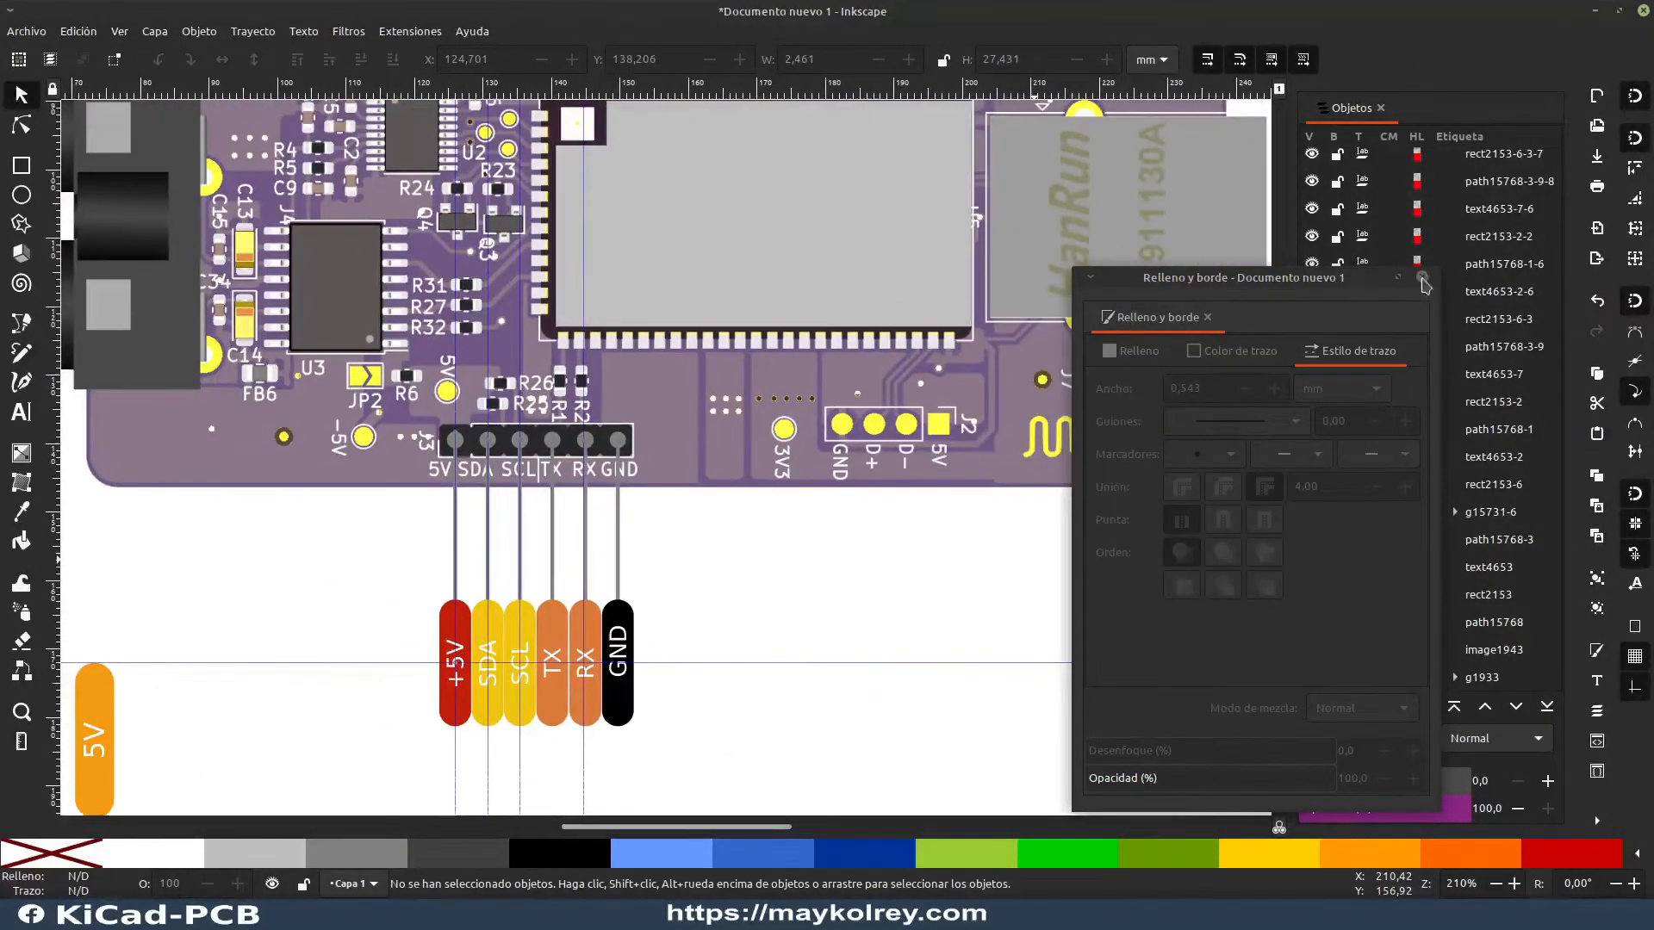
left_click(1422, 276)
Step: Hide the guides and delete the spare orange 5V label group
key("bar")
scroll(712, 490, "down", 2)
left_click_drag(546, 594, 643, 609)
left_click(504, 636)
key("Delete")
Step: Move the Arduino reference image far off the page beyond its left edge, to X -428.423, Y -4.946 mm
left_click_drag(374, 551, 40, 616)
left_click_drag(686, 556, 28, 607)
left_click_drag(441, 533, 558, 548)
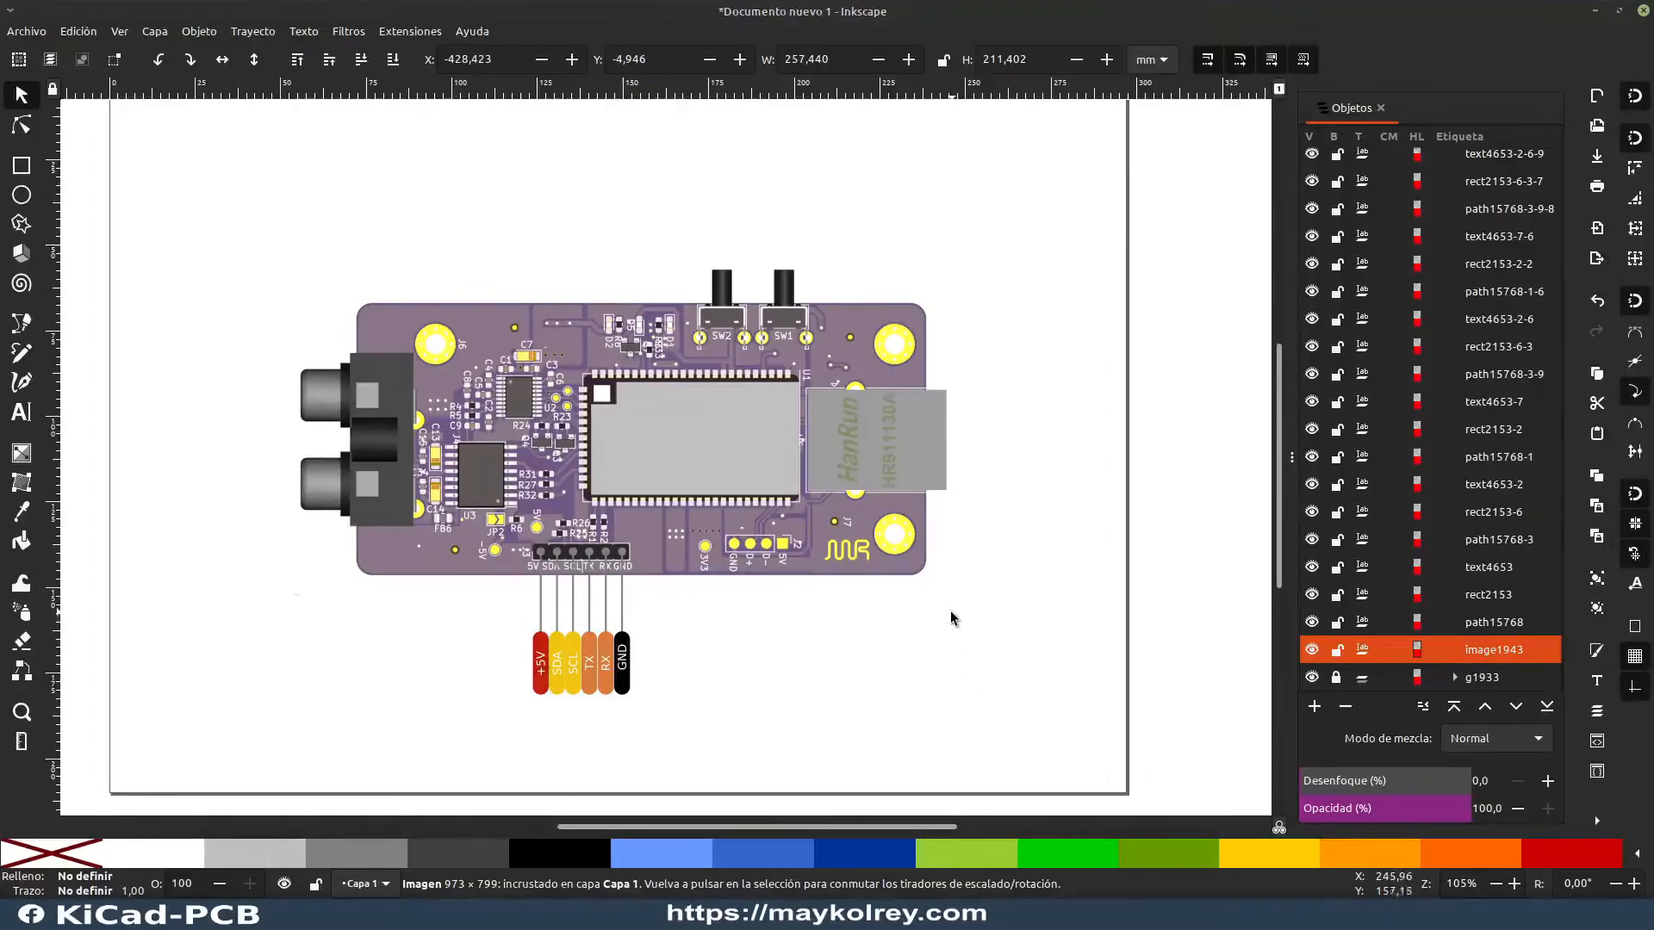
scroll(760, 570, "down", 1)
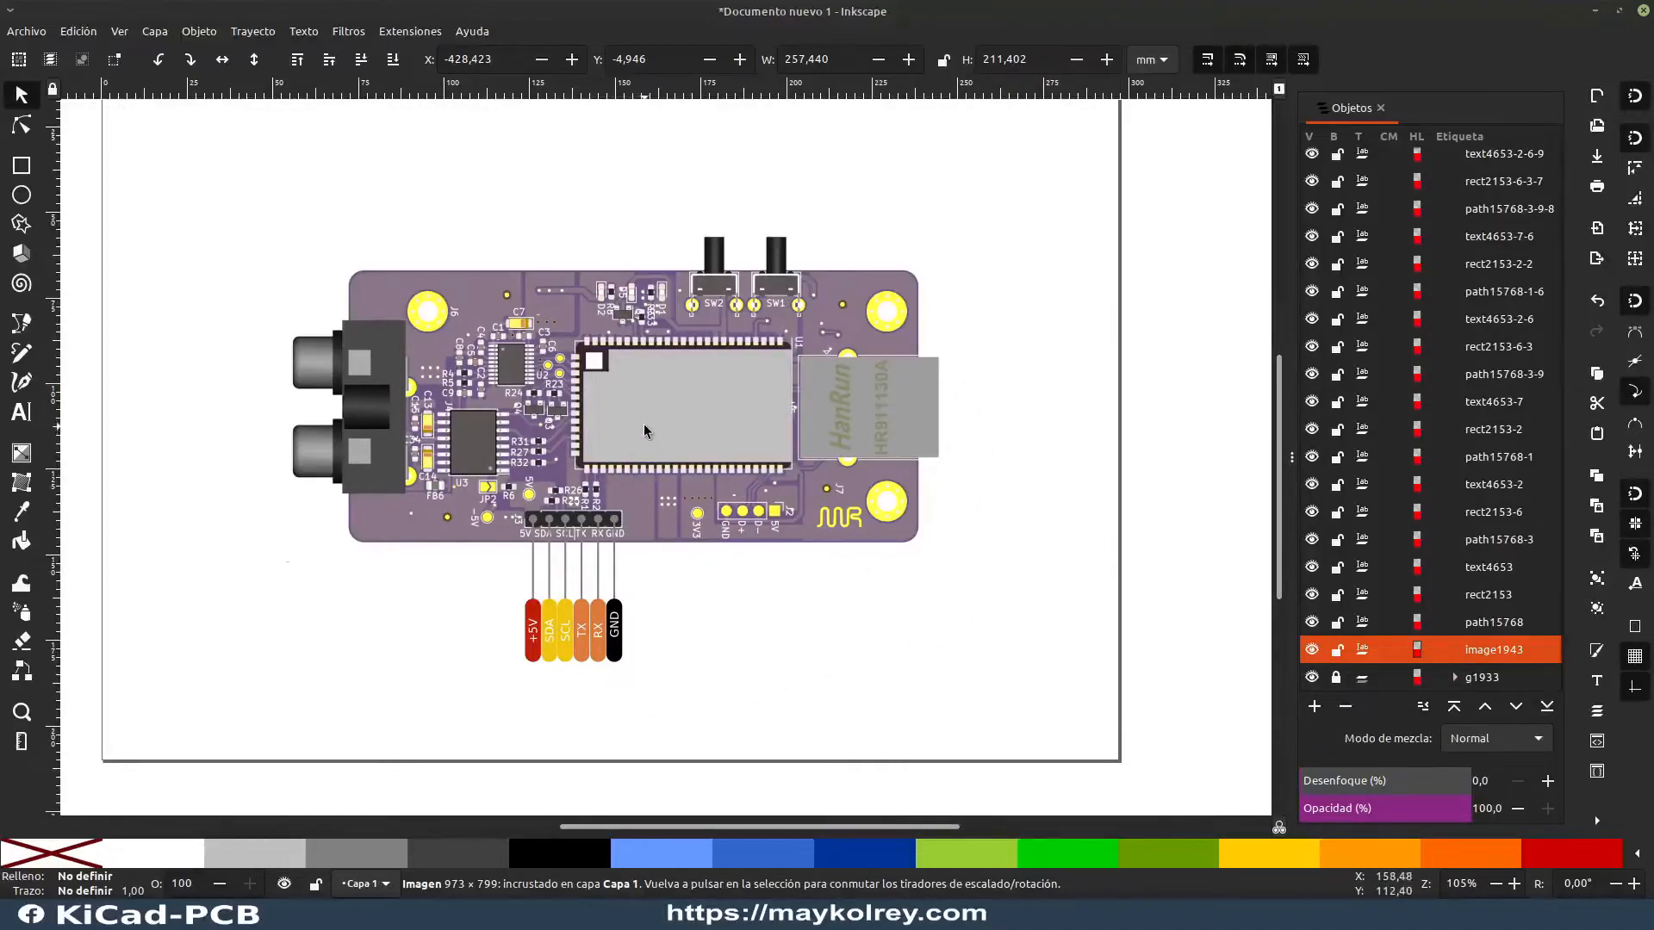
scroll(647, 431, "up", 2)
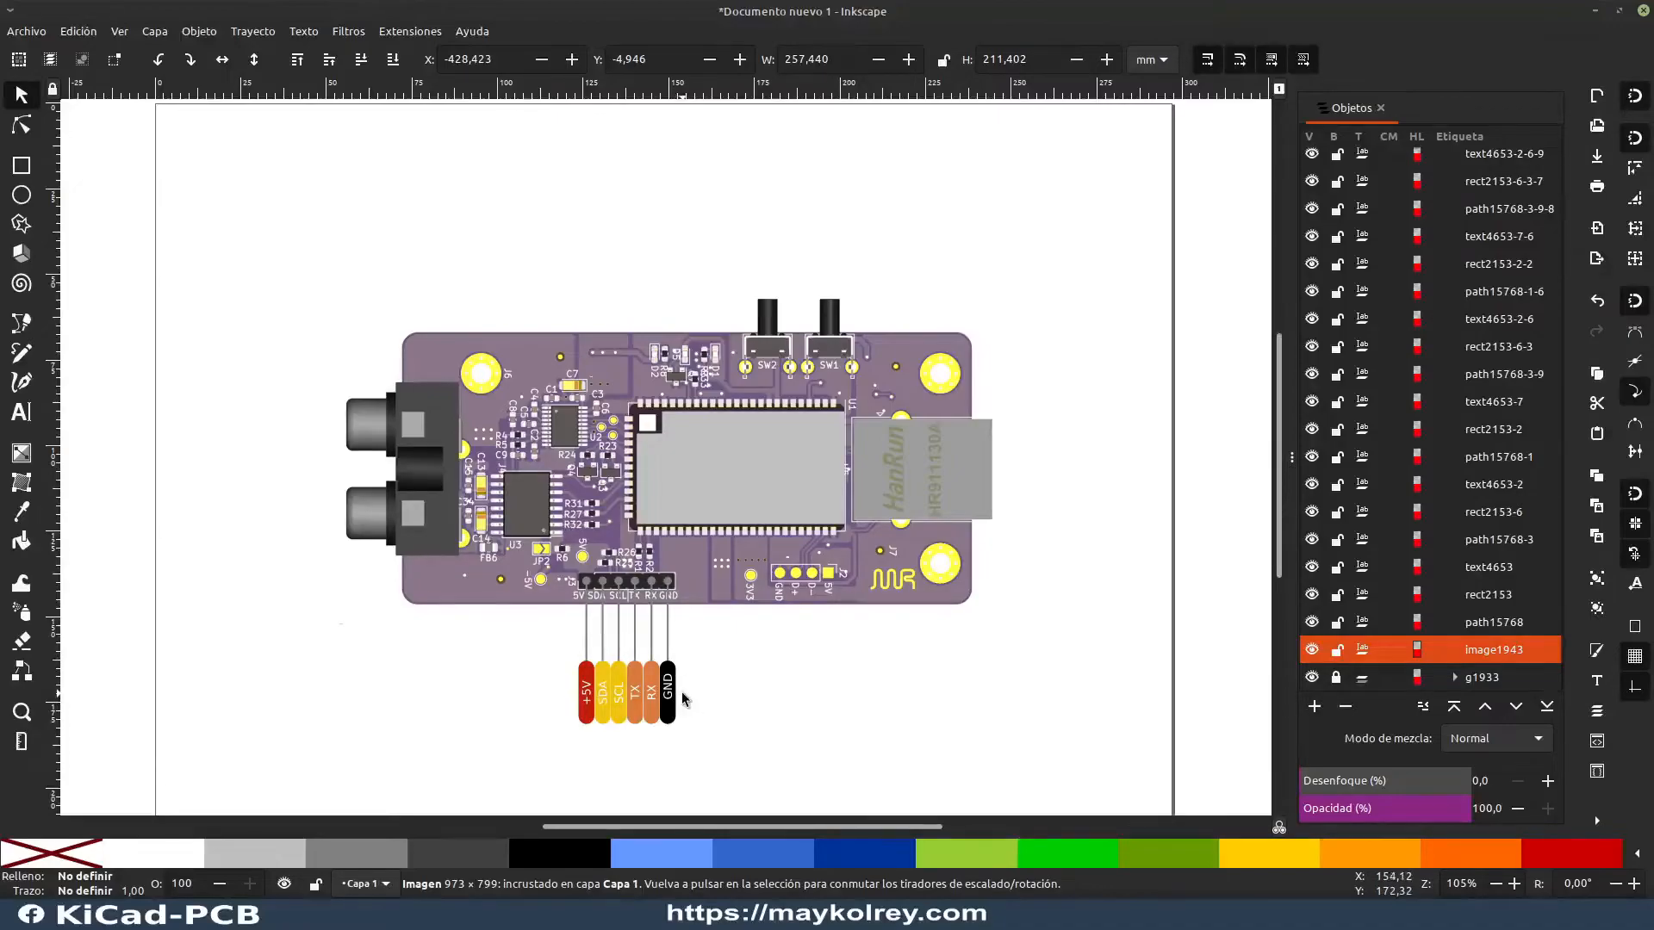
Step: Examine the completed six-pin header labels, and switch to PINOUT_ETH_AUD.svg to inspect its I2C, SERIAL and USB CONSOLE label groups
scroll(684, 699, "up", 3)
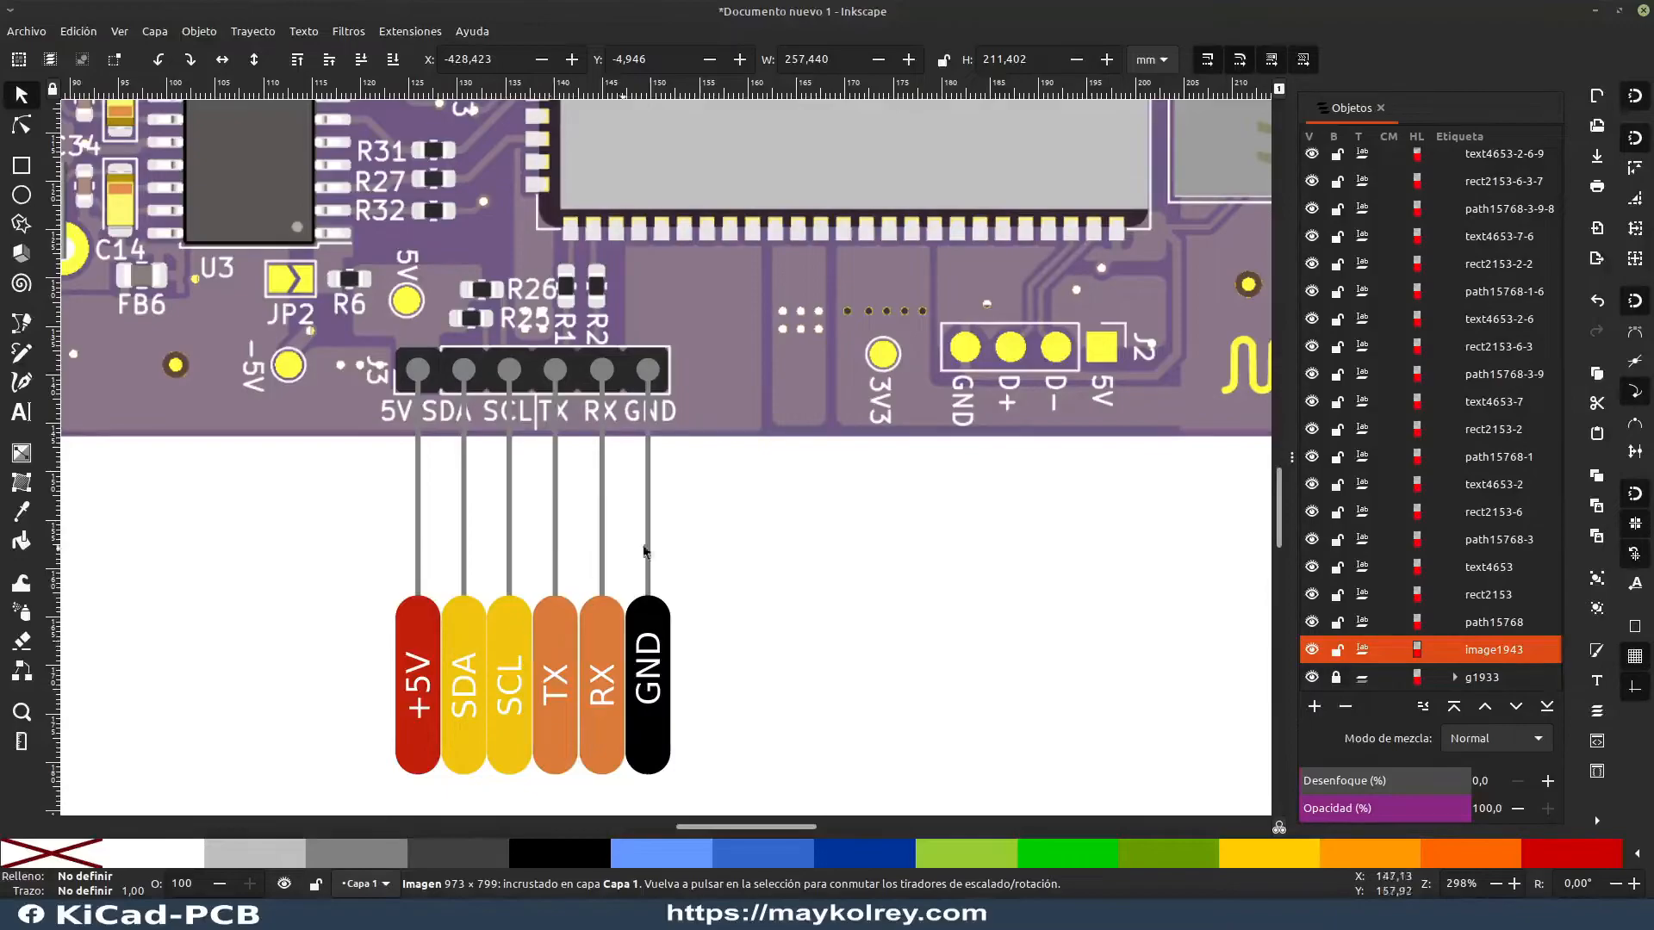
scroll(731, 628, "down", 3)
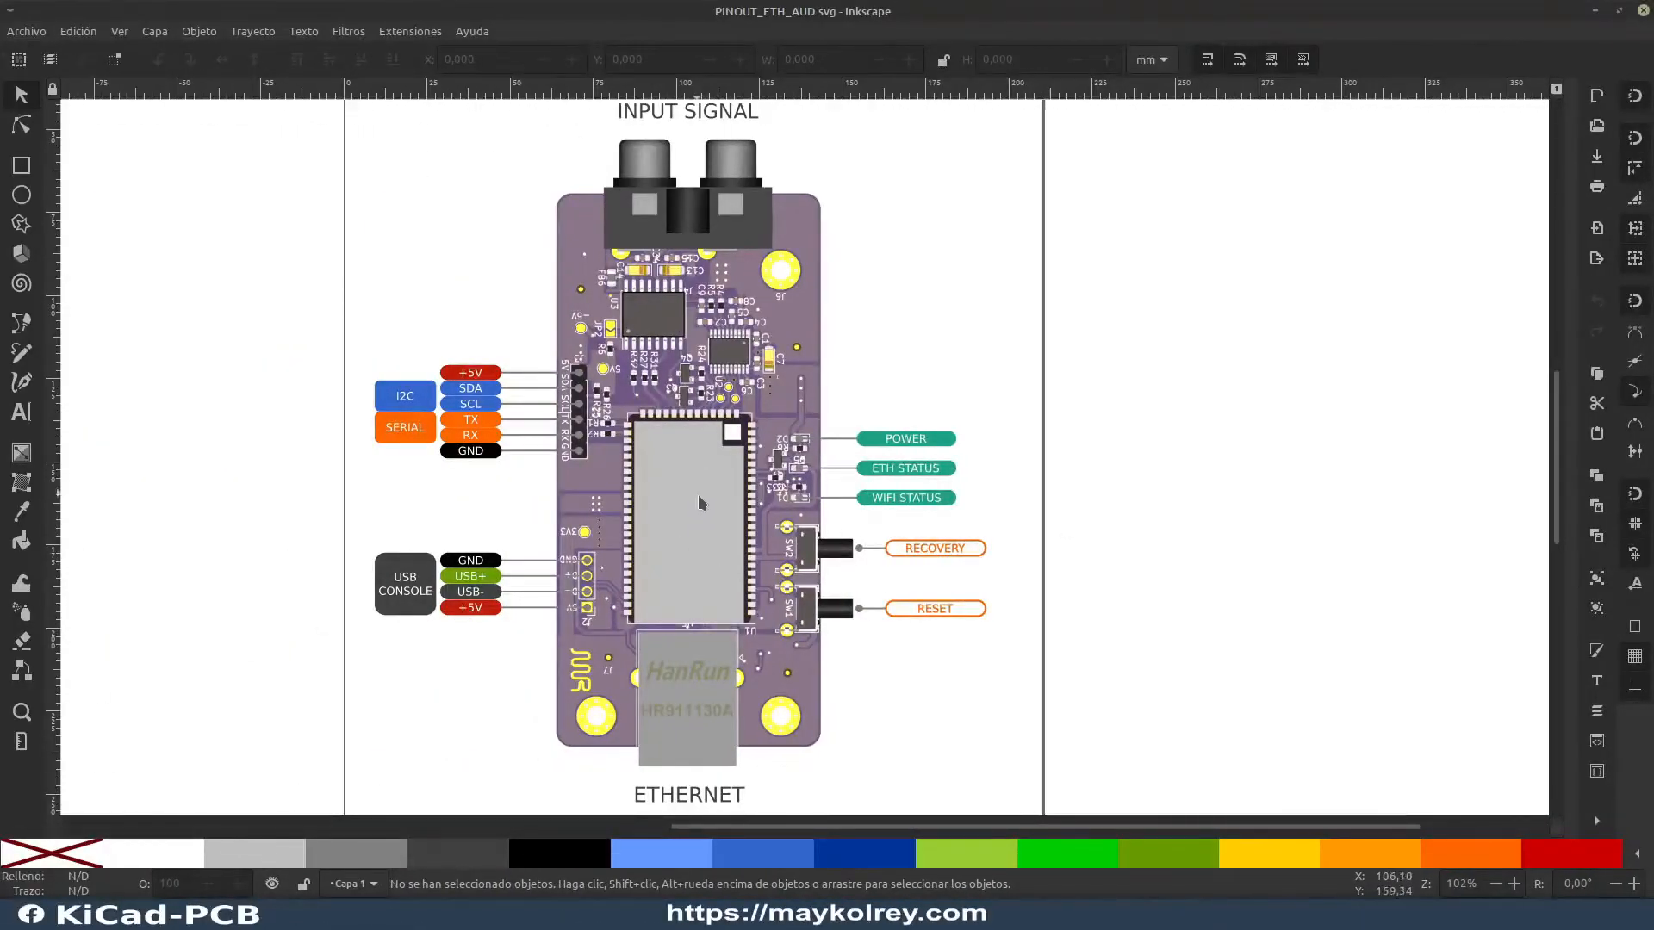
scroll(698, 494, "up", 2)
scroll(697, 495, "down", 2)
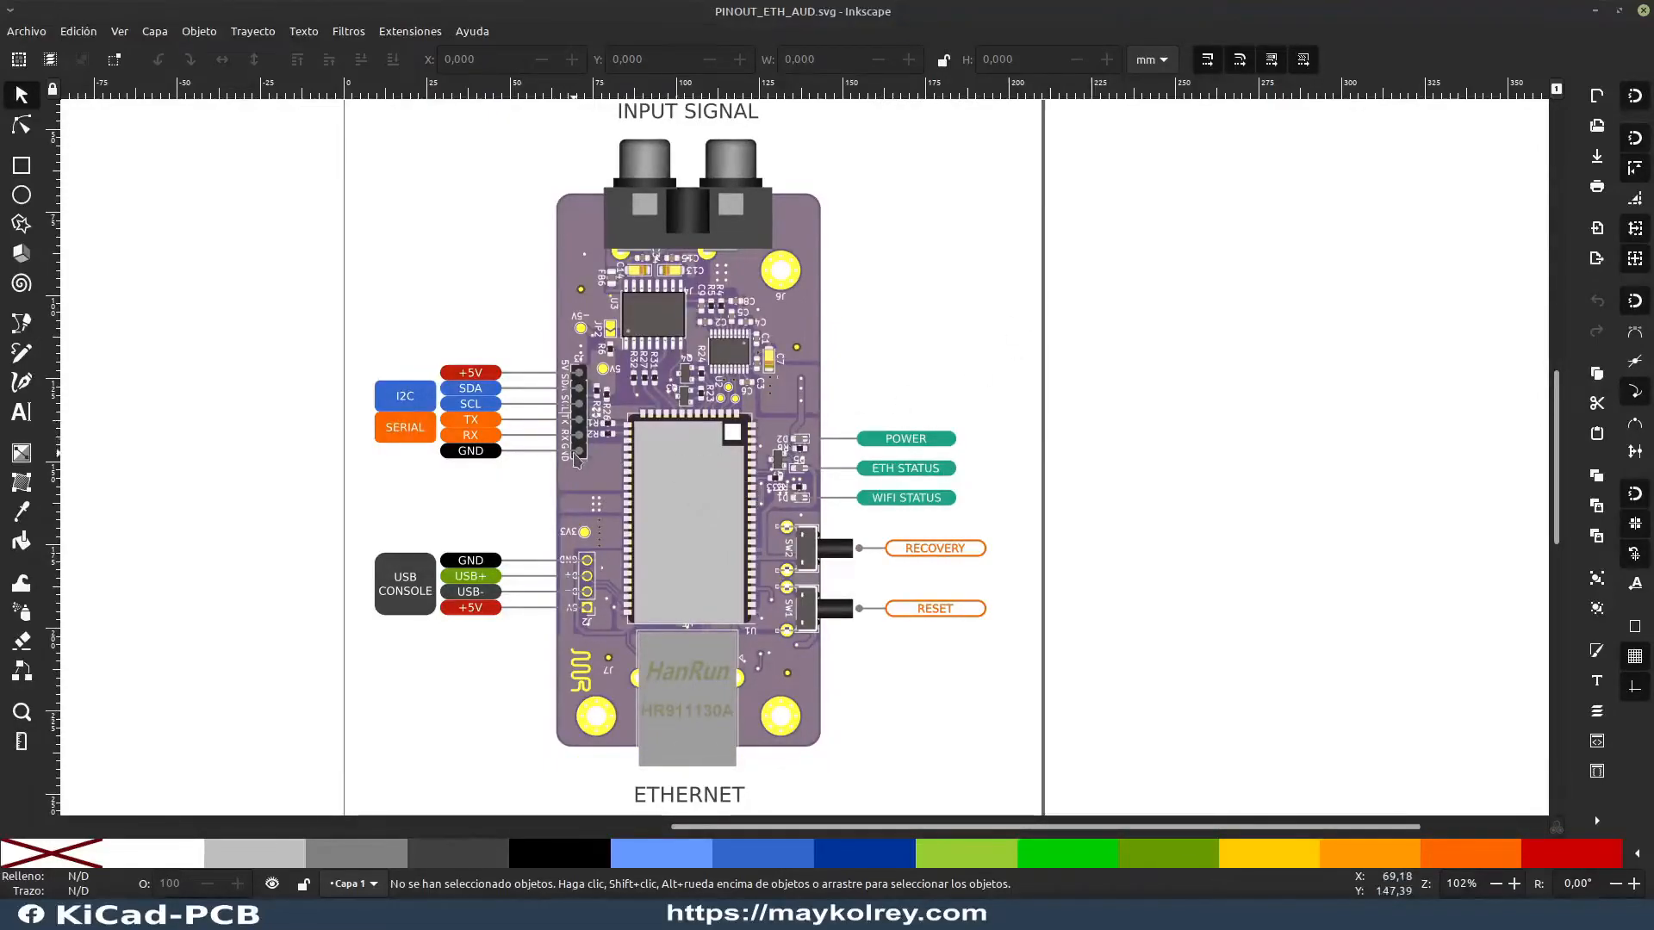
scroll(627, 538, "up", 2)
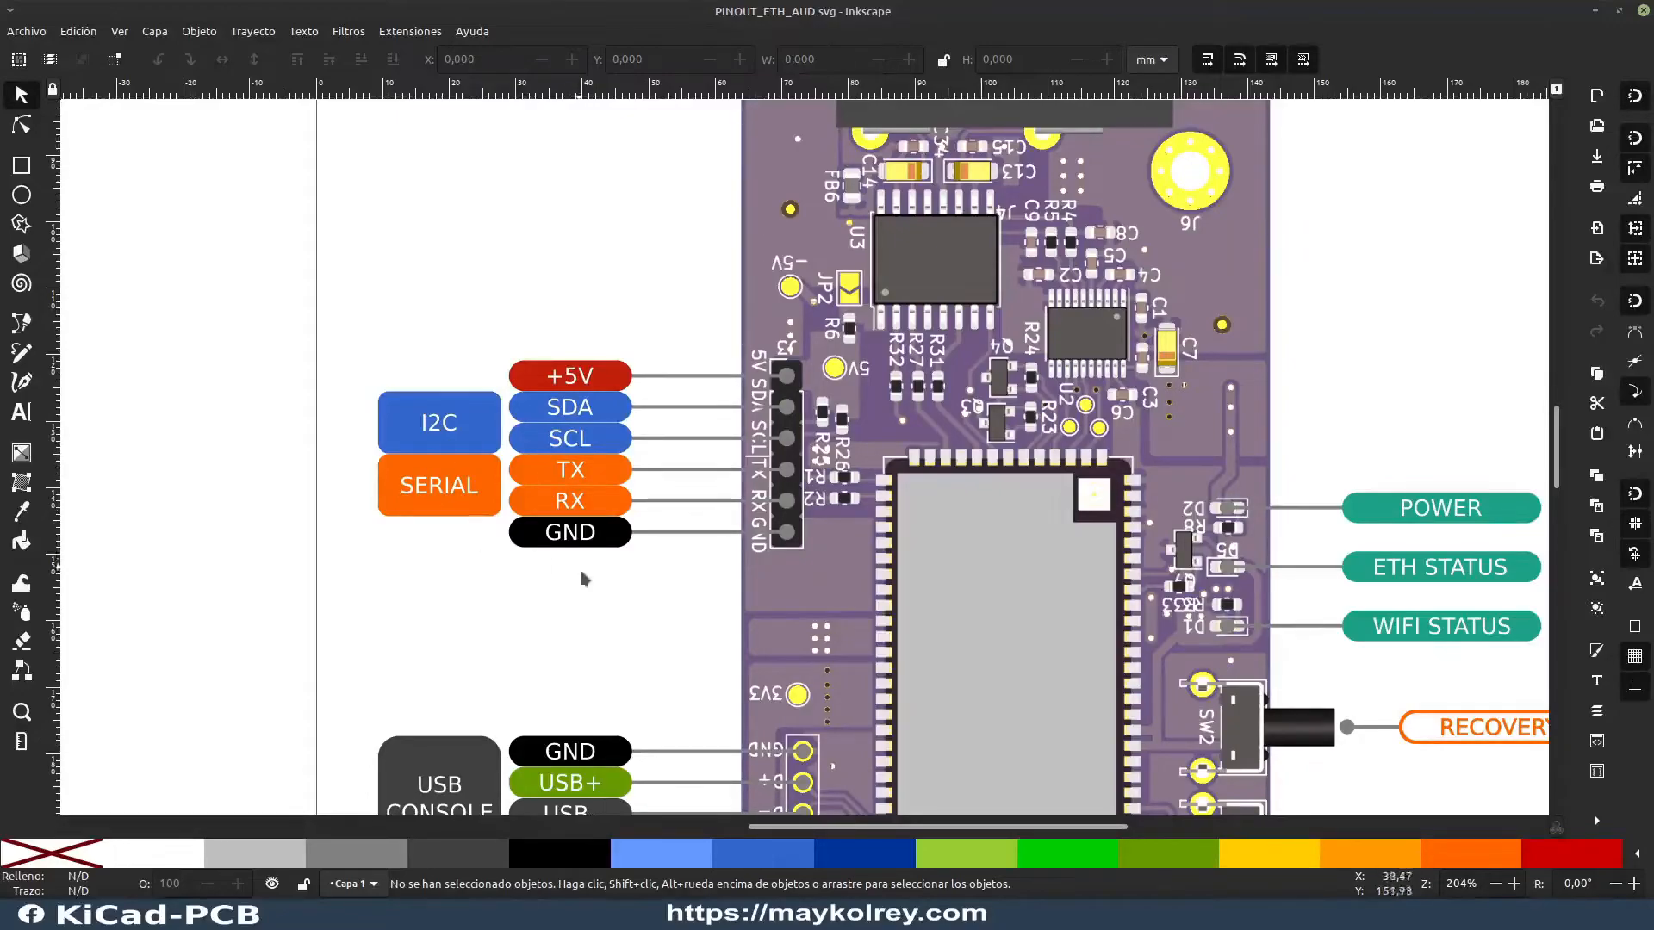
scroll(624, 636, "down", 3)
scroll(625, 603, "up", 1)
scroll(626, 603, "down", 10)
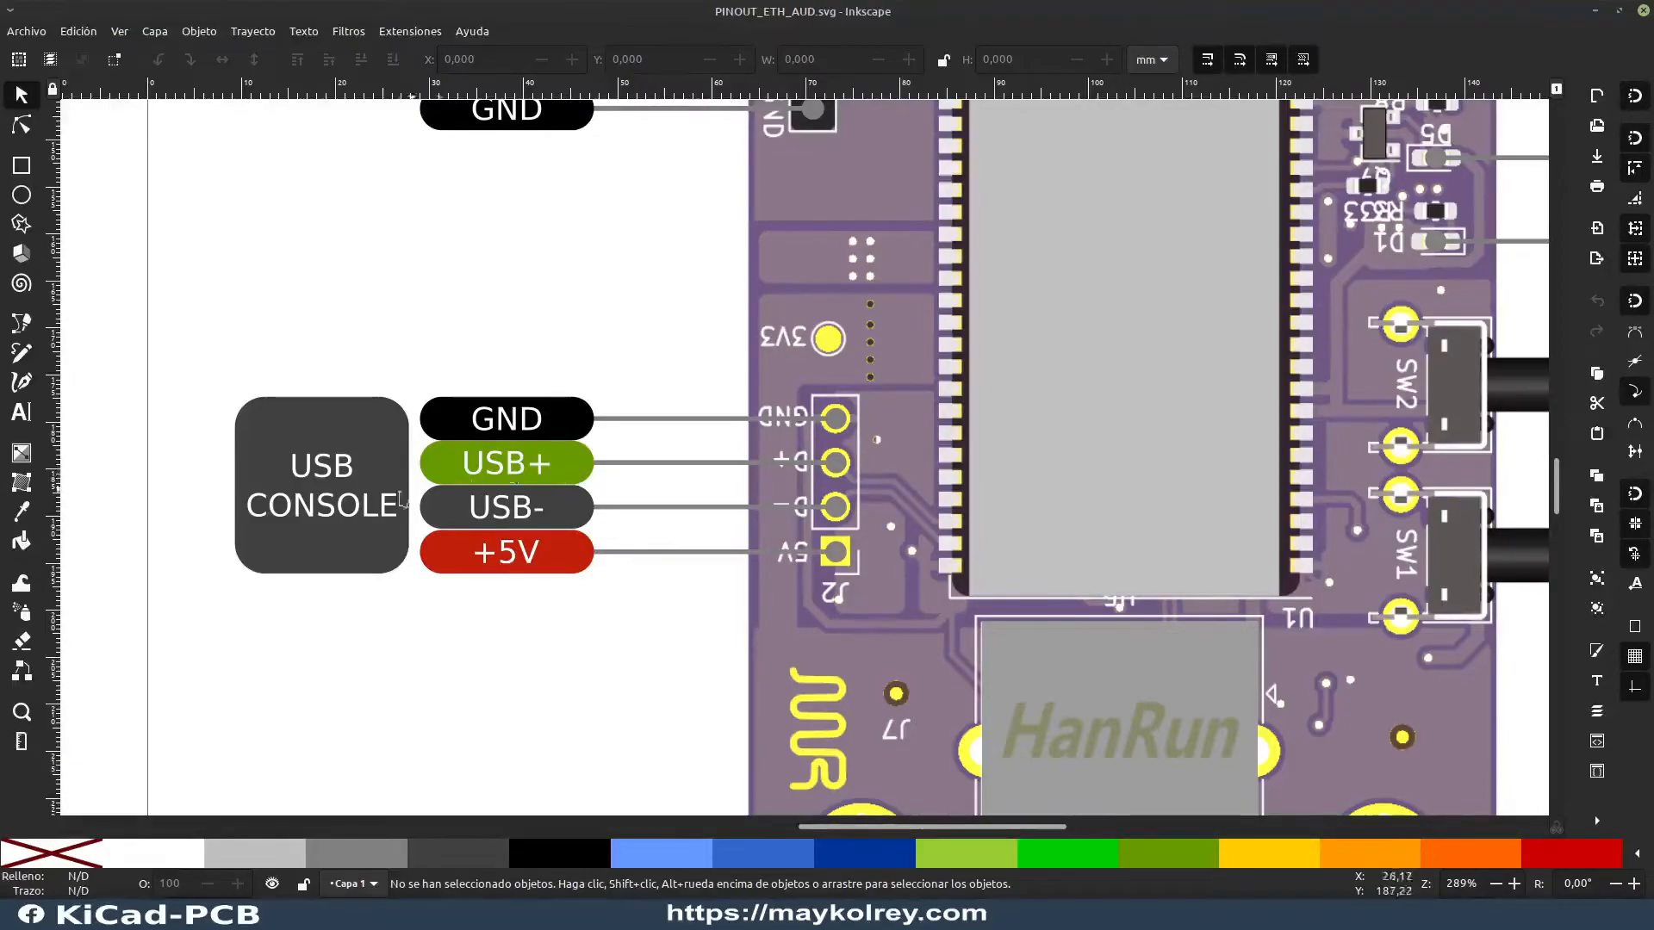
Step: Change the USB CONSOLE block's second text line to HOST
double_click(360, 517)
left_click_drag(399, 506, 255, 503)
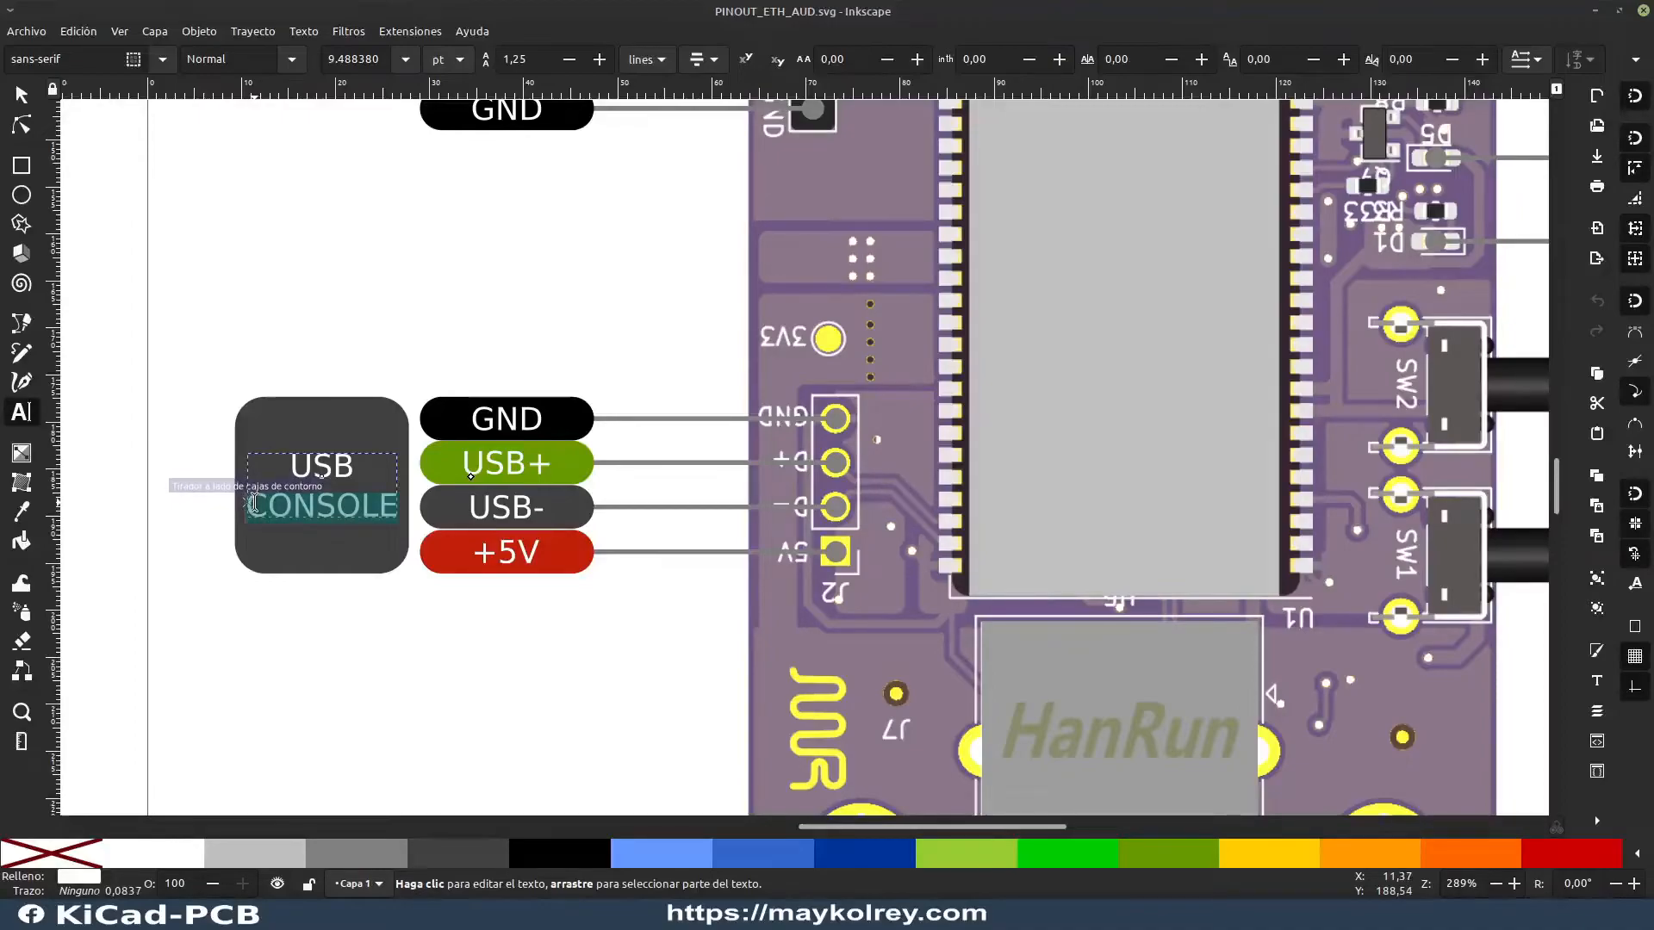
type("host")
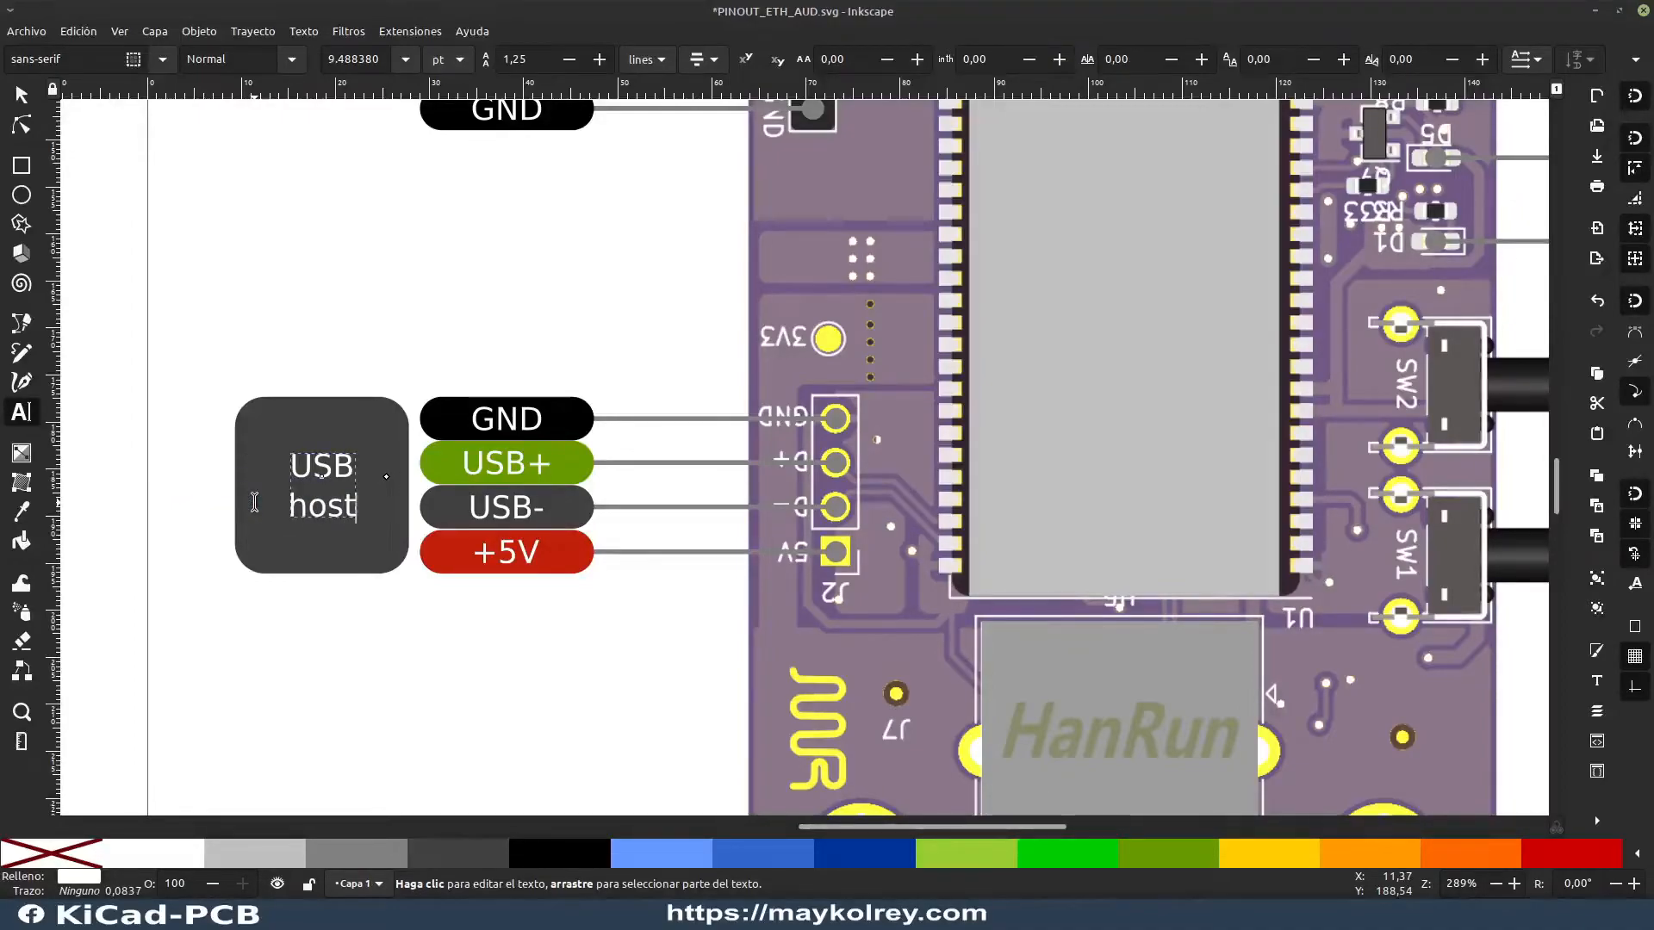
key("BackSpace")
key("BackSpace")
key("BackSpace")
type("OST")
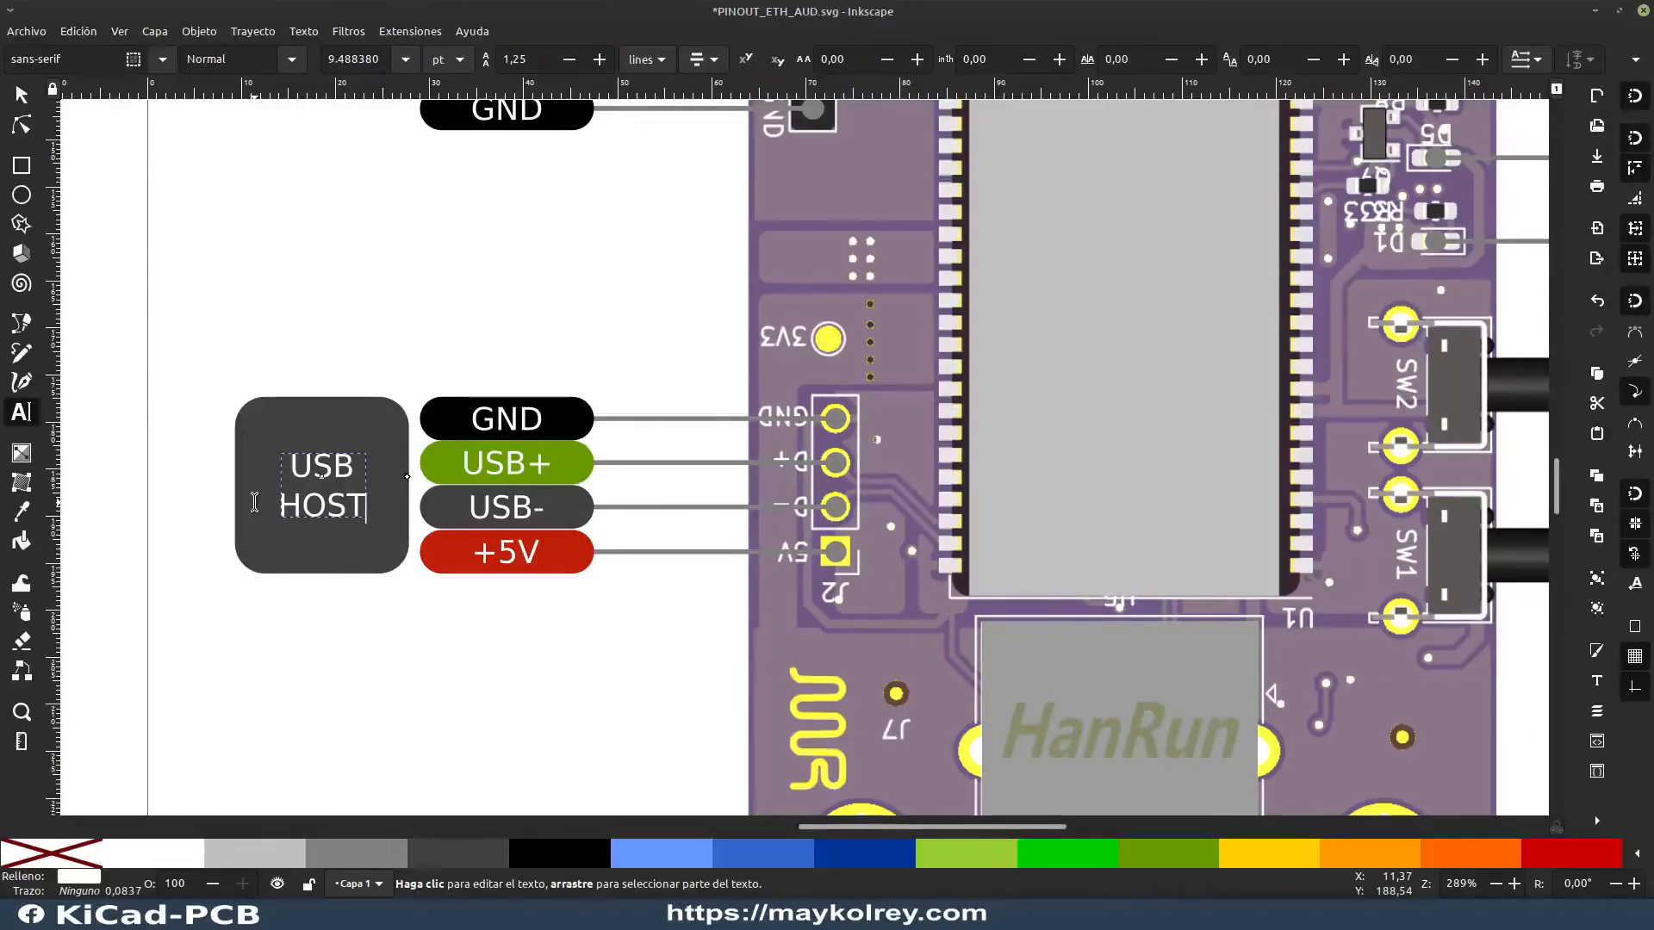
left_click(21, 94)
key("Escape")
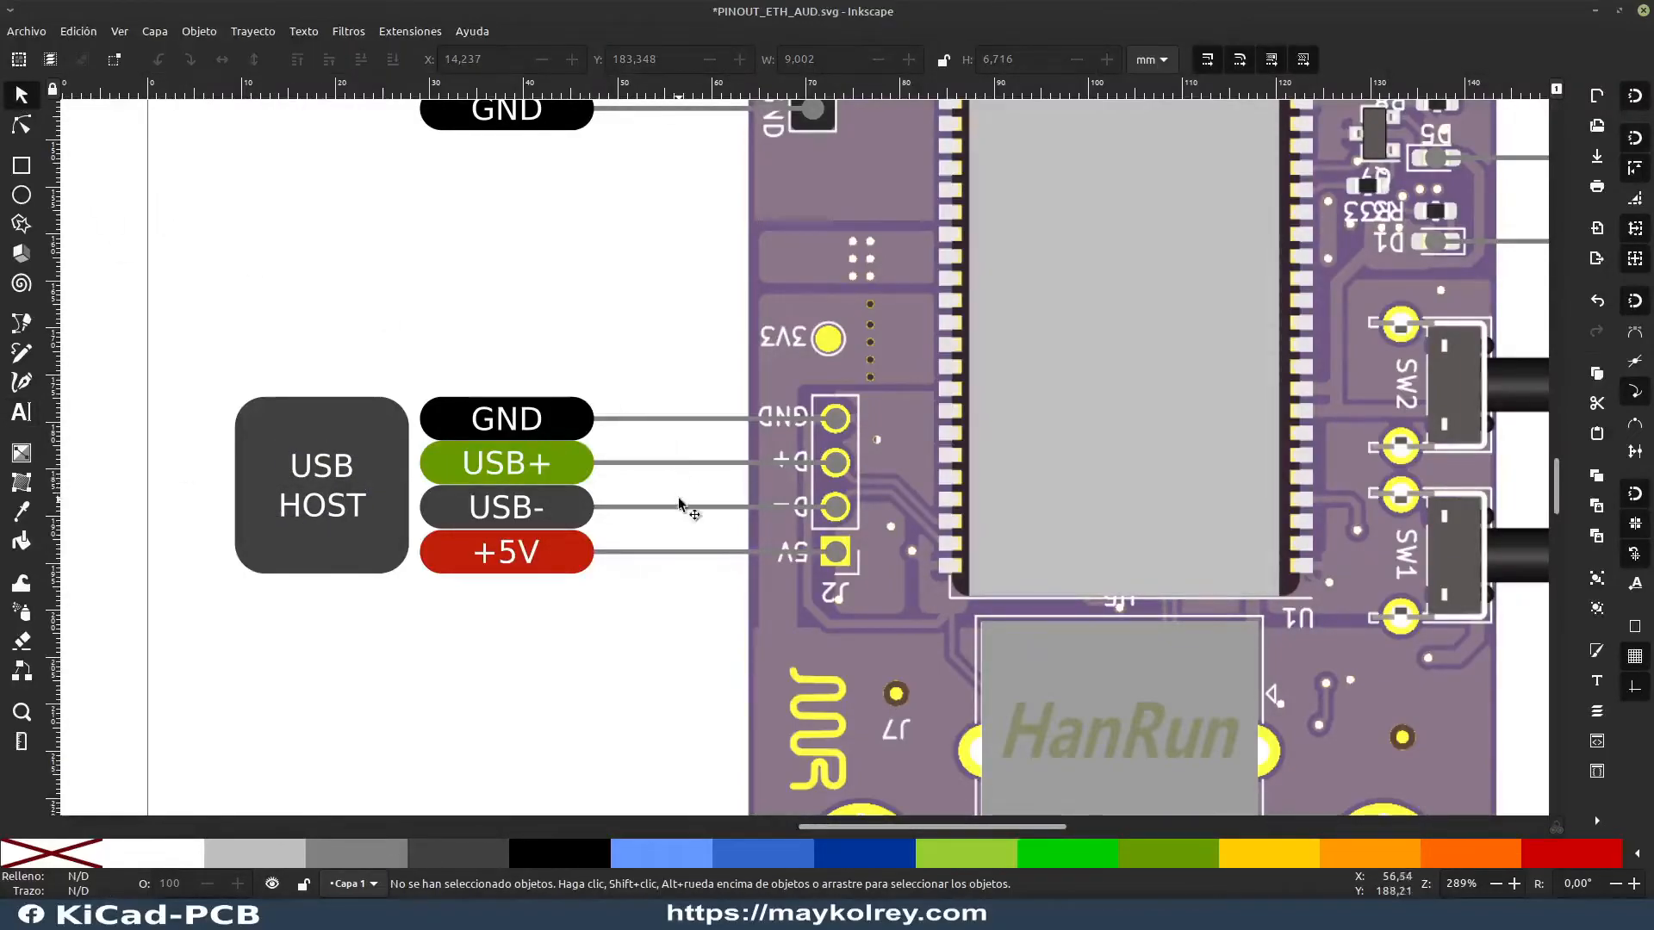
Step: Examine the RECOVERY and RESET button labels, the status LED labels and the INPUT SIGNAL caption above the audio connectors
scroll(681, 626, "right", 2)
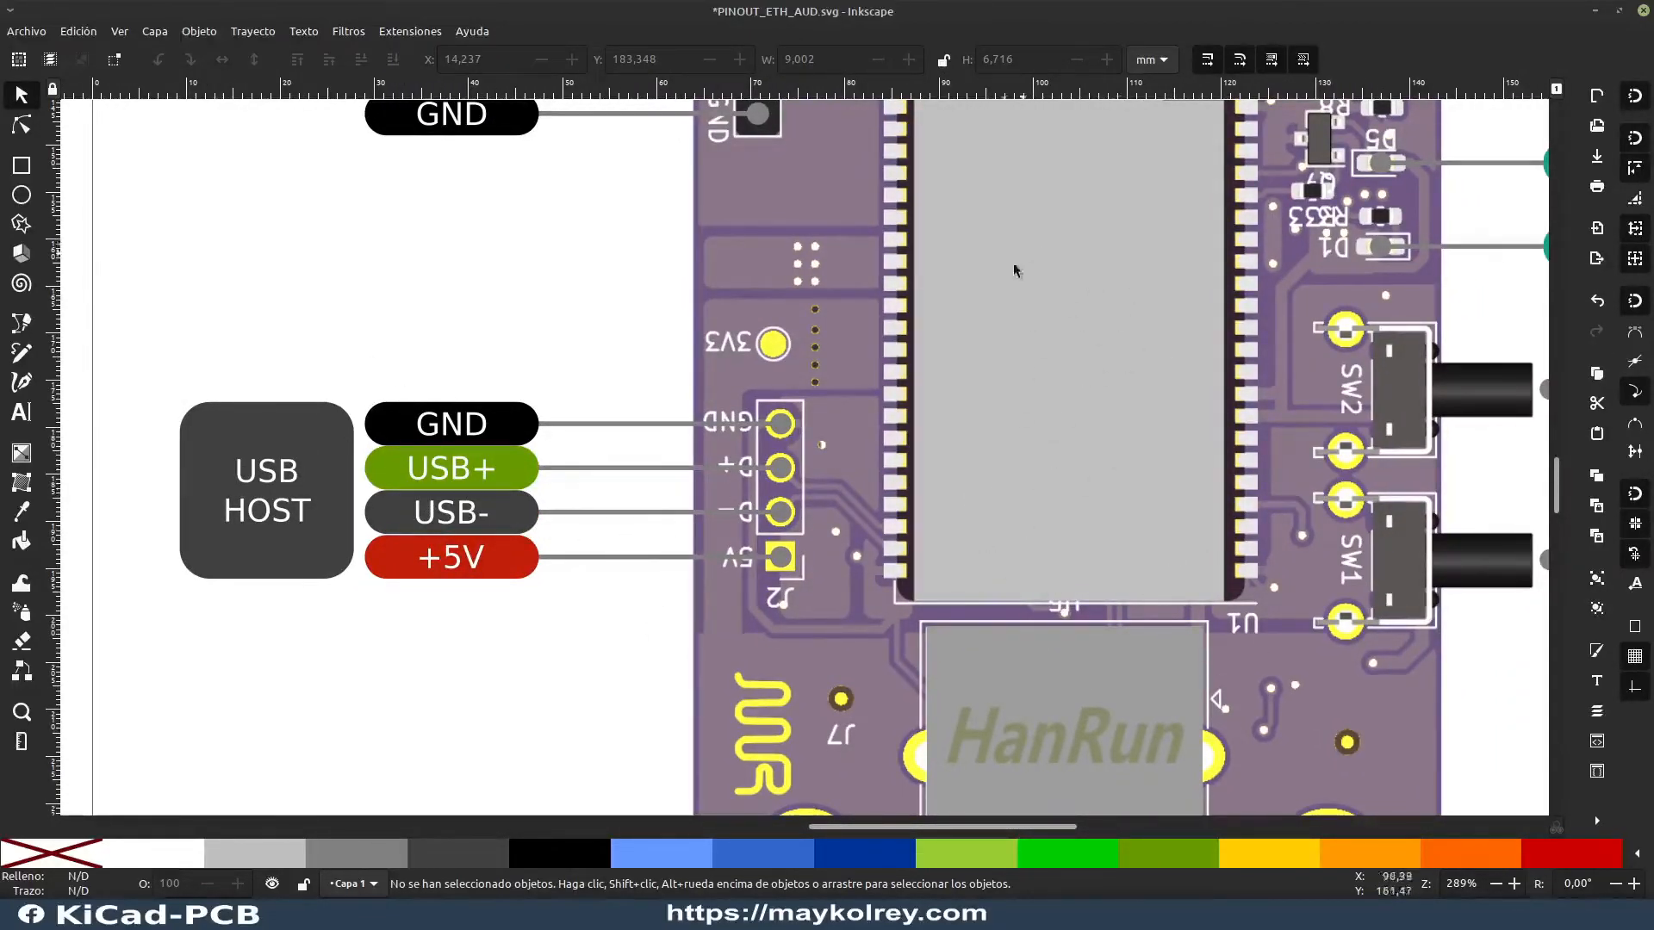
left_click_drag(1152, 446, 186, 532)
left_click_drag(550, 577, 515, 473)
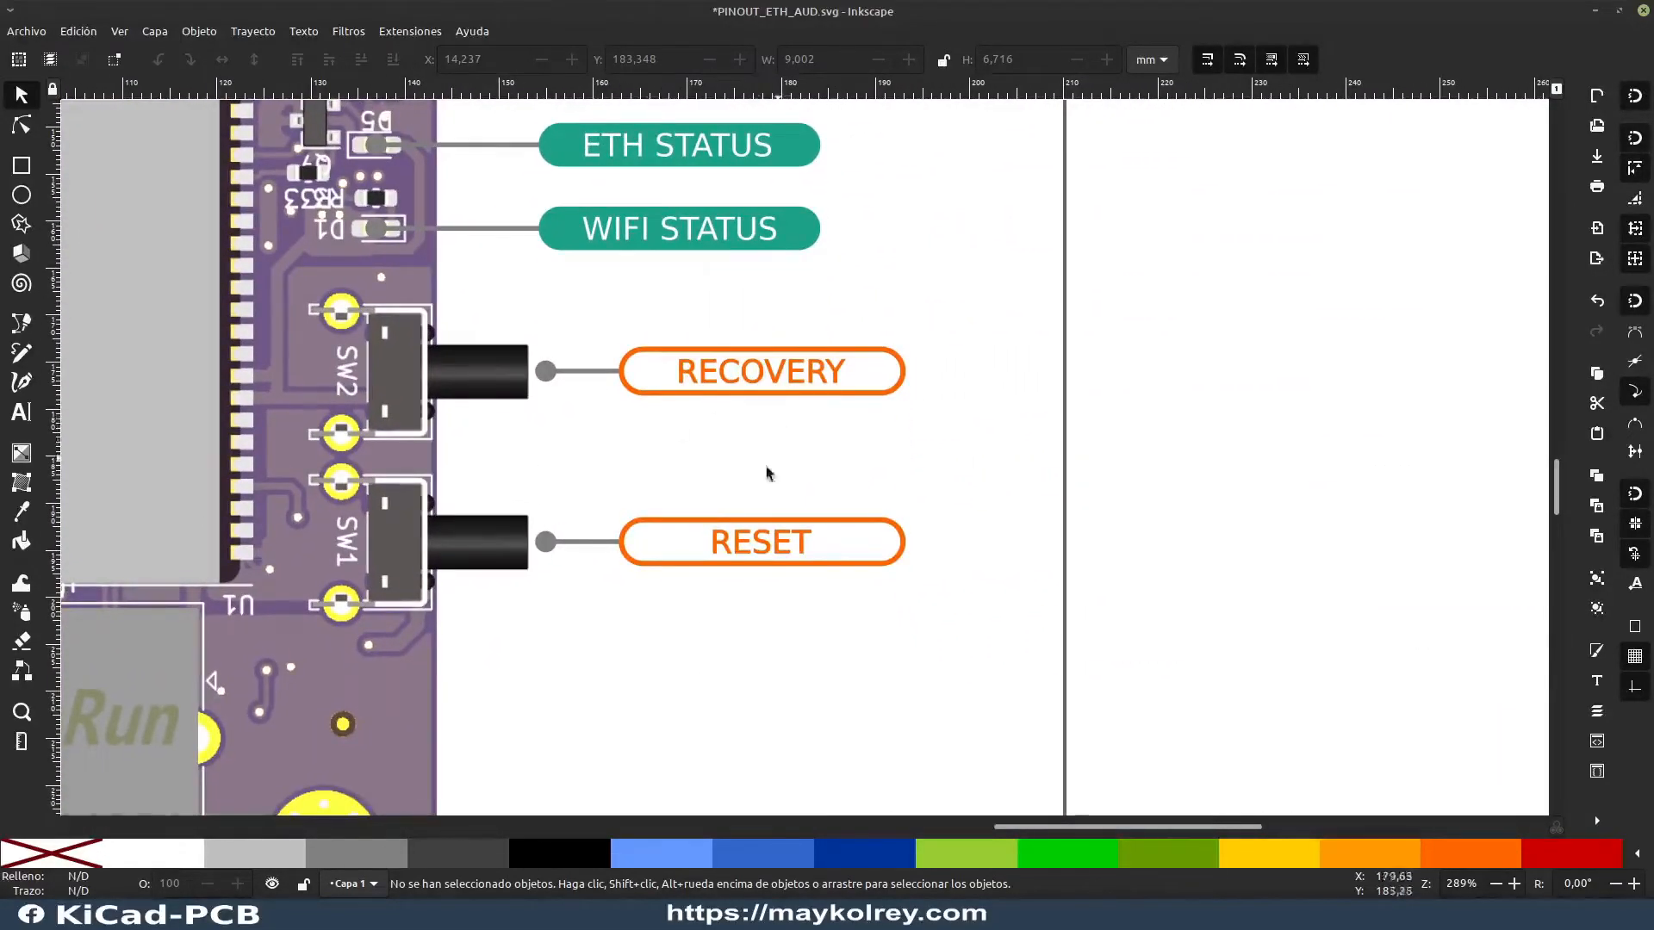
scroll(620, 491, "up", 3)
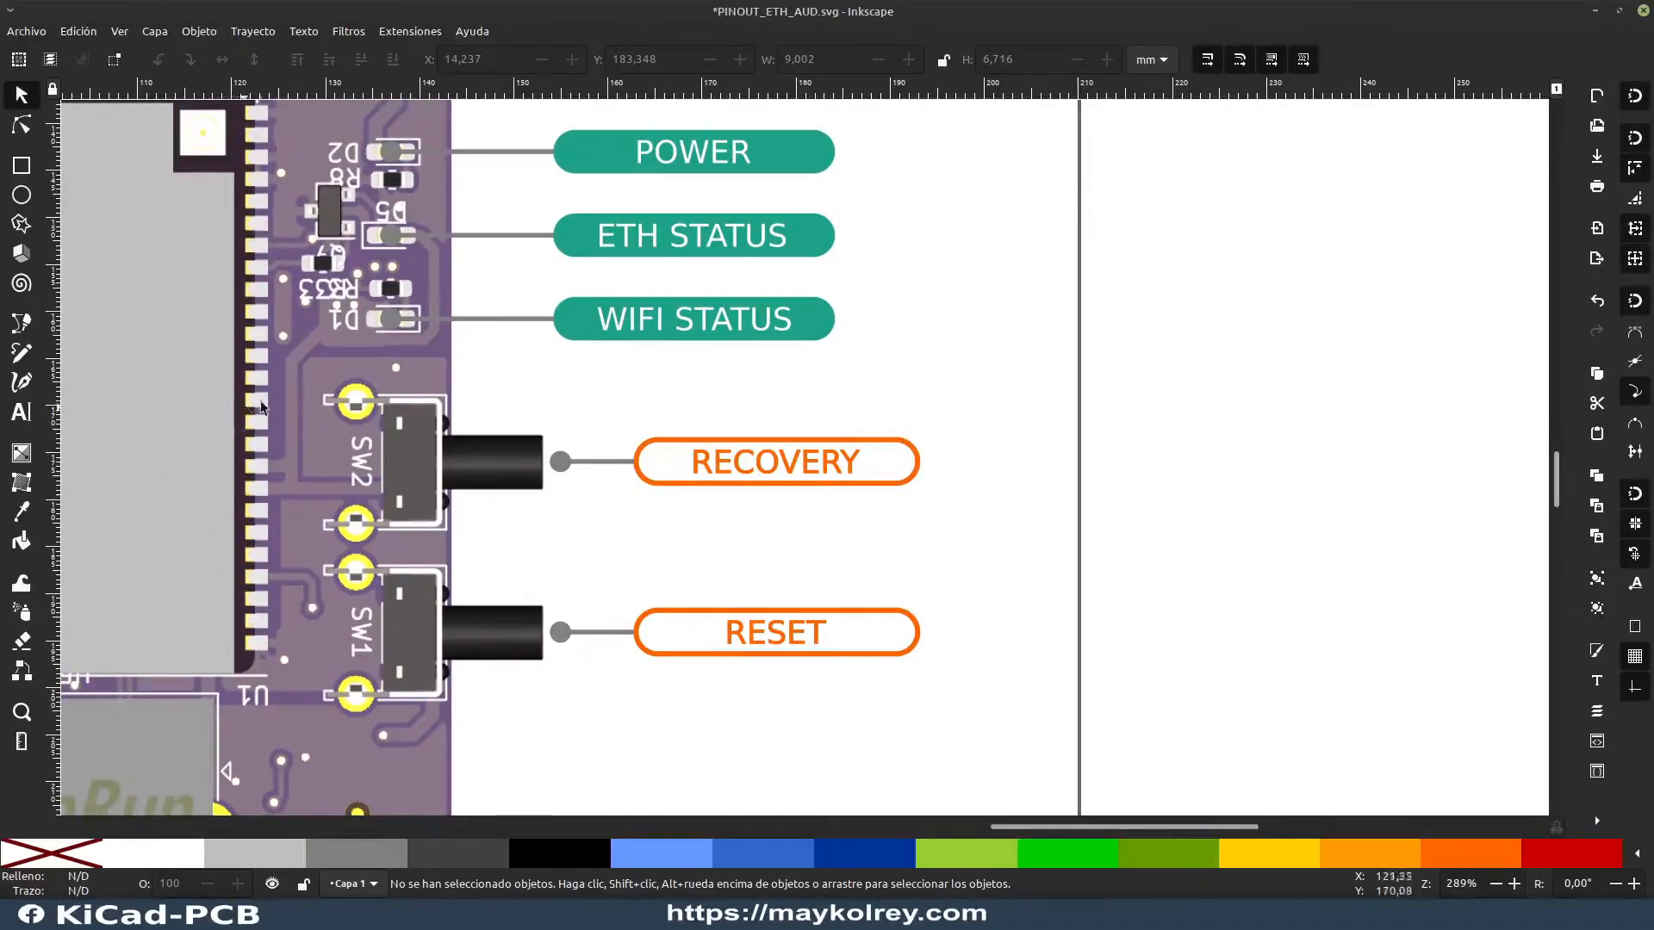
scroll(590, 430, "up", 2)
scroll(589, 427, "up", 3)
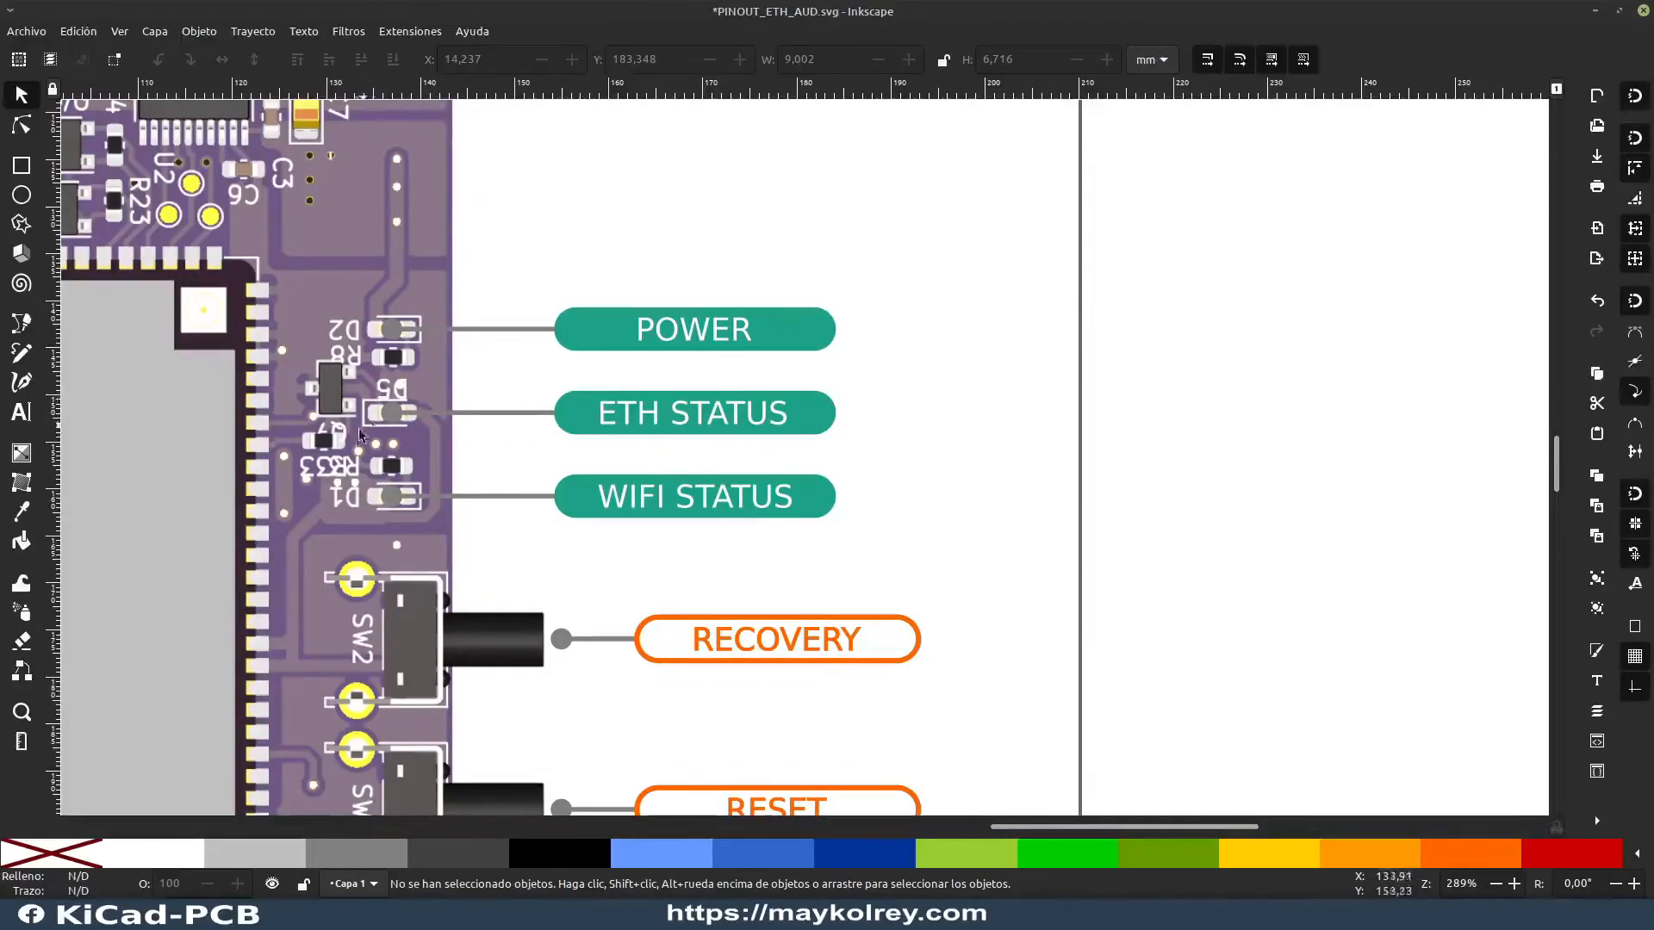
left_click_drag(601, 252, 1060, 730)
scroll(776, 439, "down", 4)
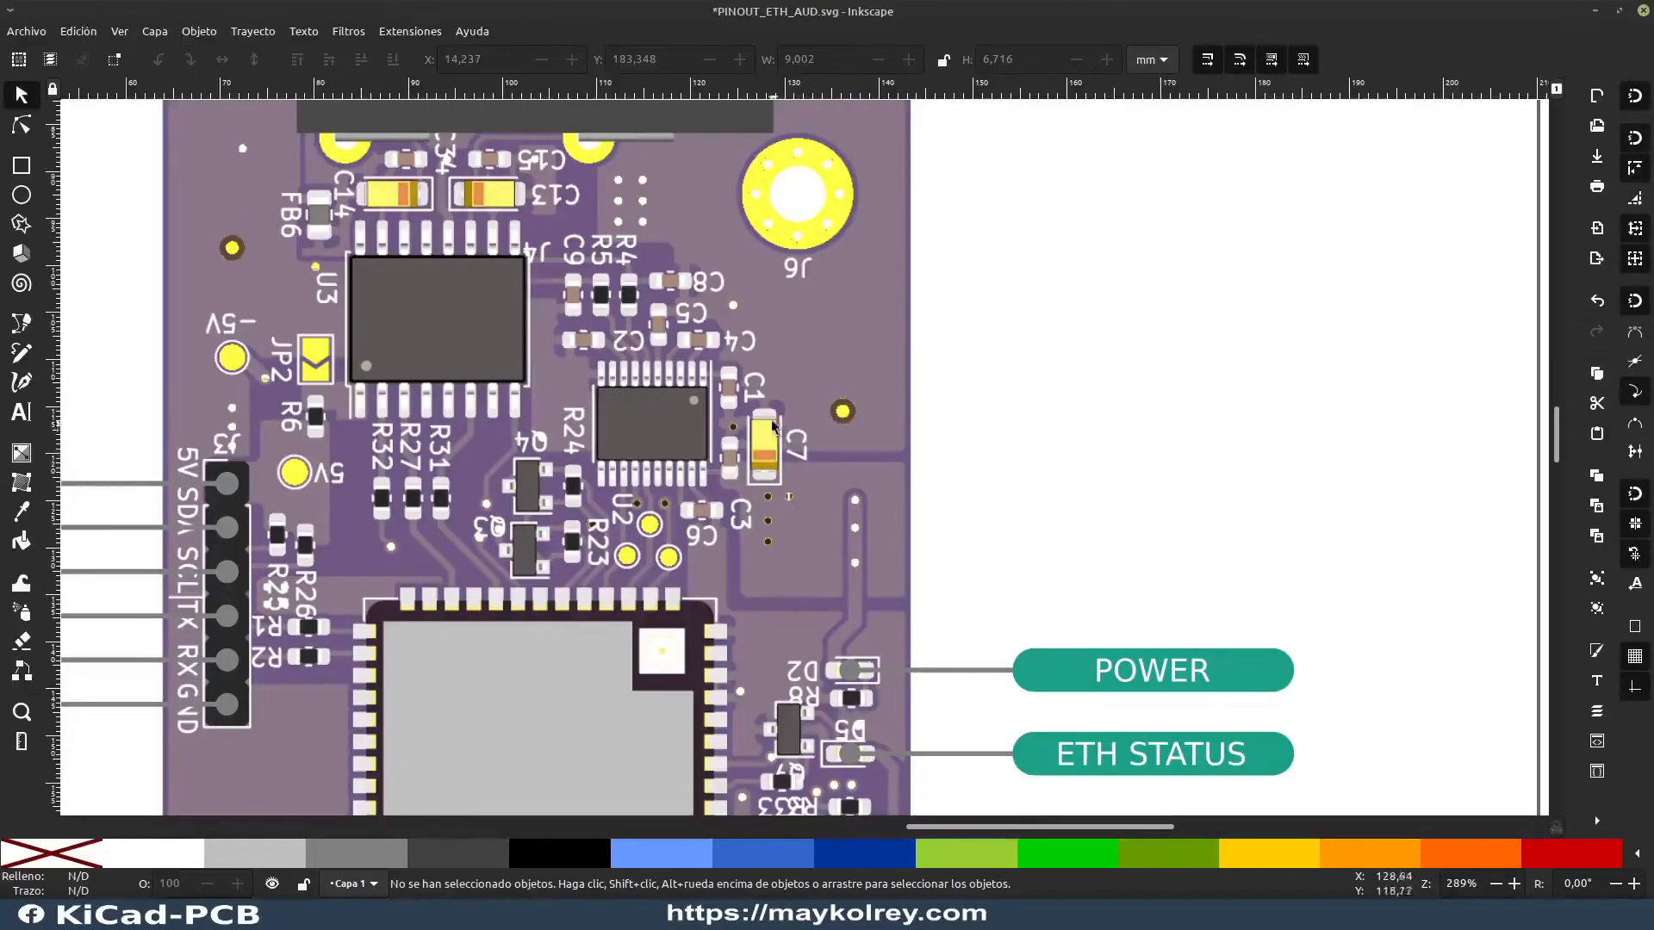
scroll(741, 392, "up", 12)
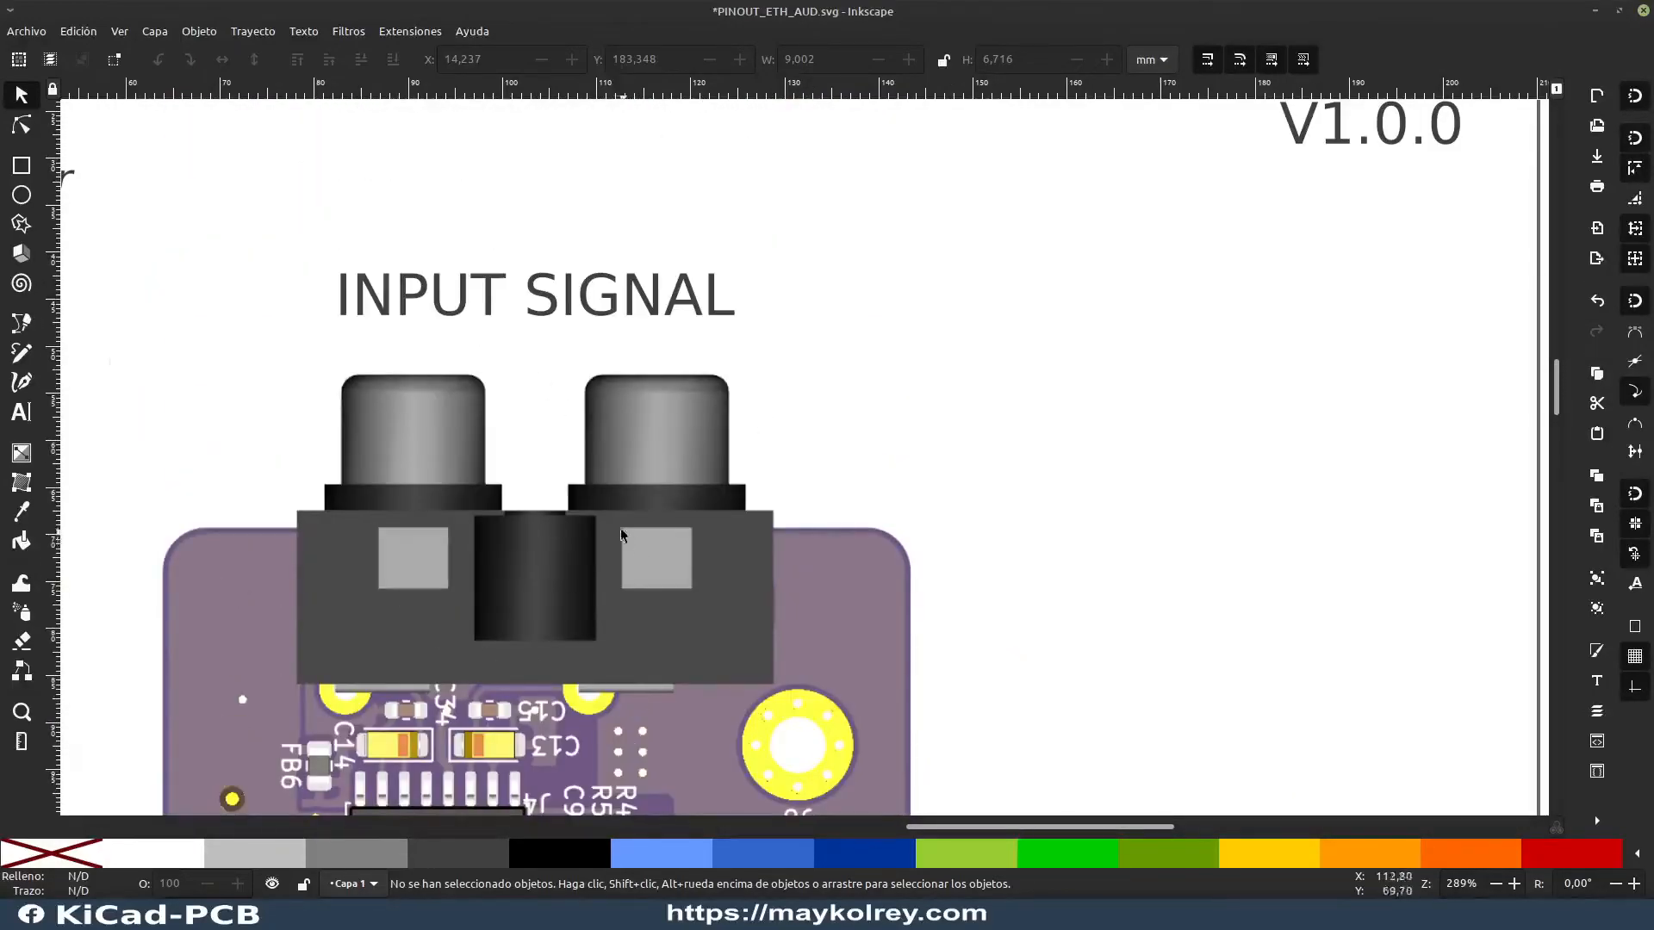
scroll(582, 534, "down", 2, "ctrl")
scroll(689, 517, "down", 15)
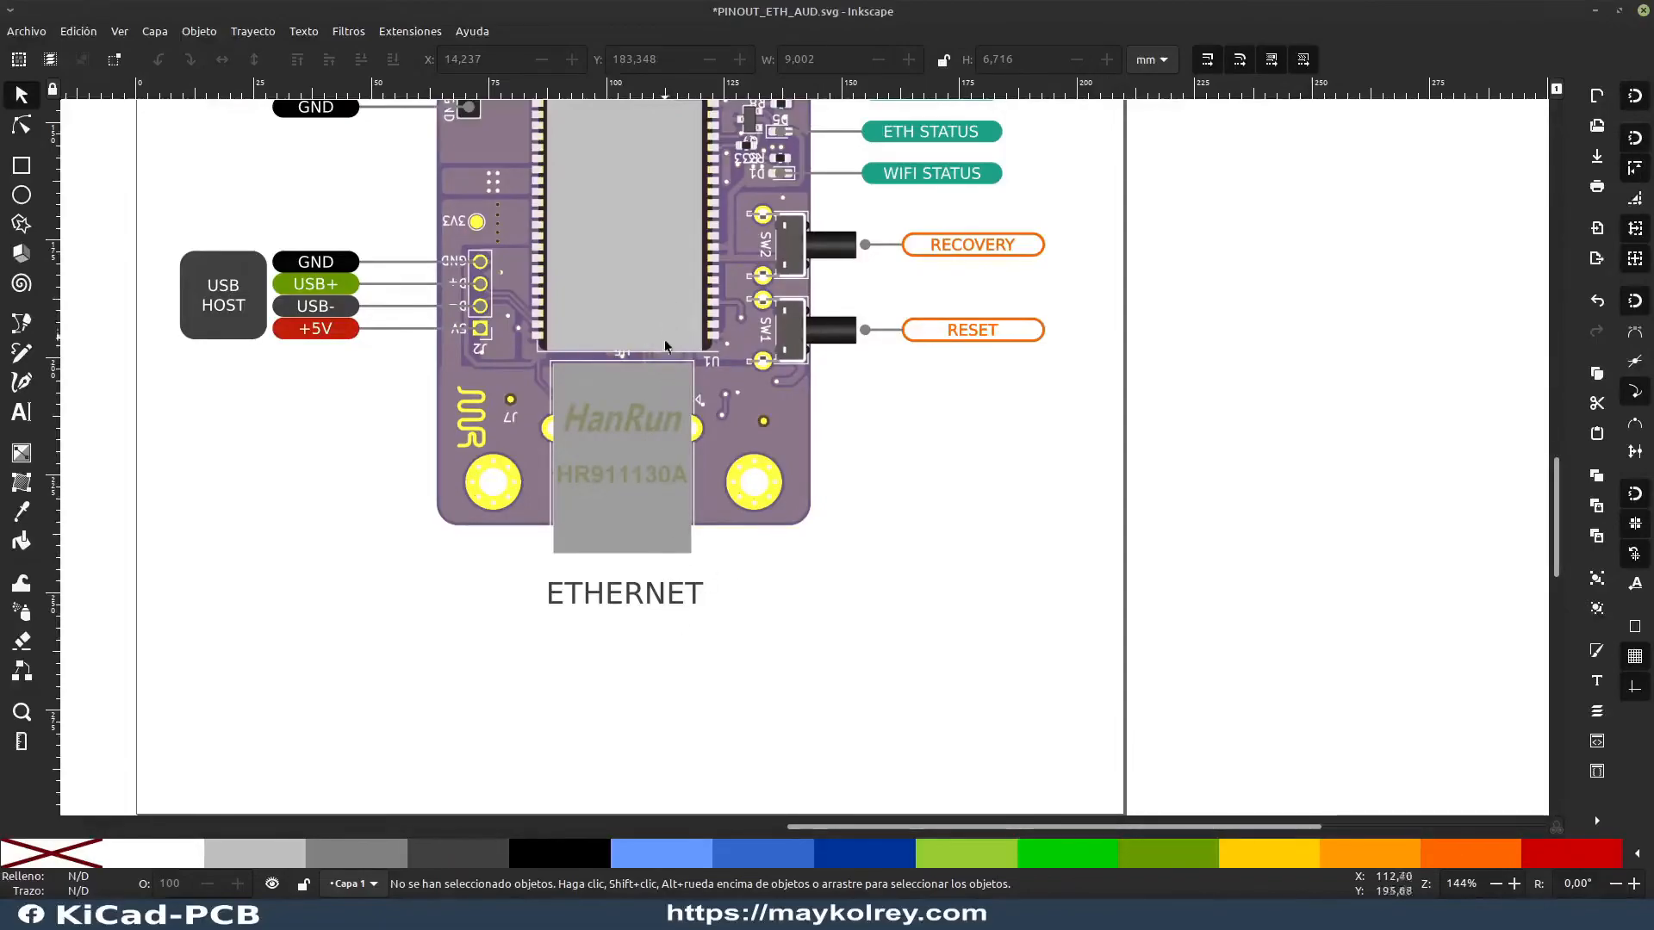
Step: Append "+ POE" to the ETHERNET caption below the board
scroll(664, 342, "up", 15)
scroll(672, 363, "down", 15)
double_click(698, 598)
double_click(699, 593)
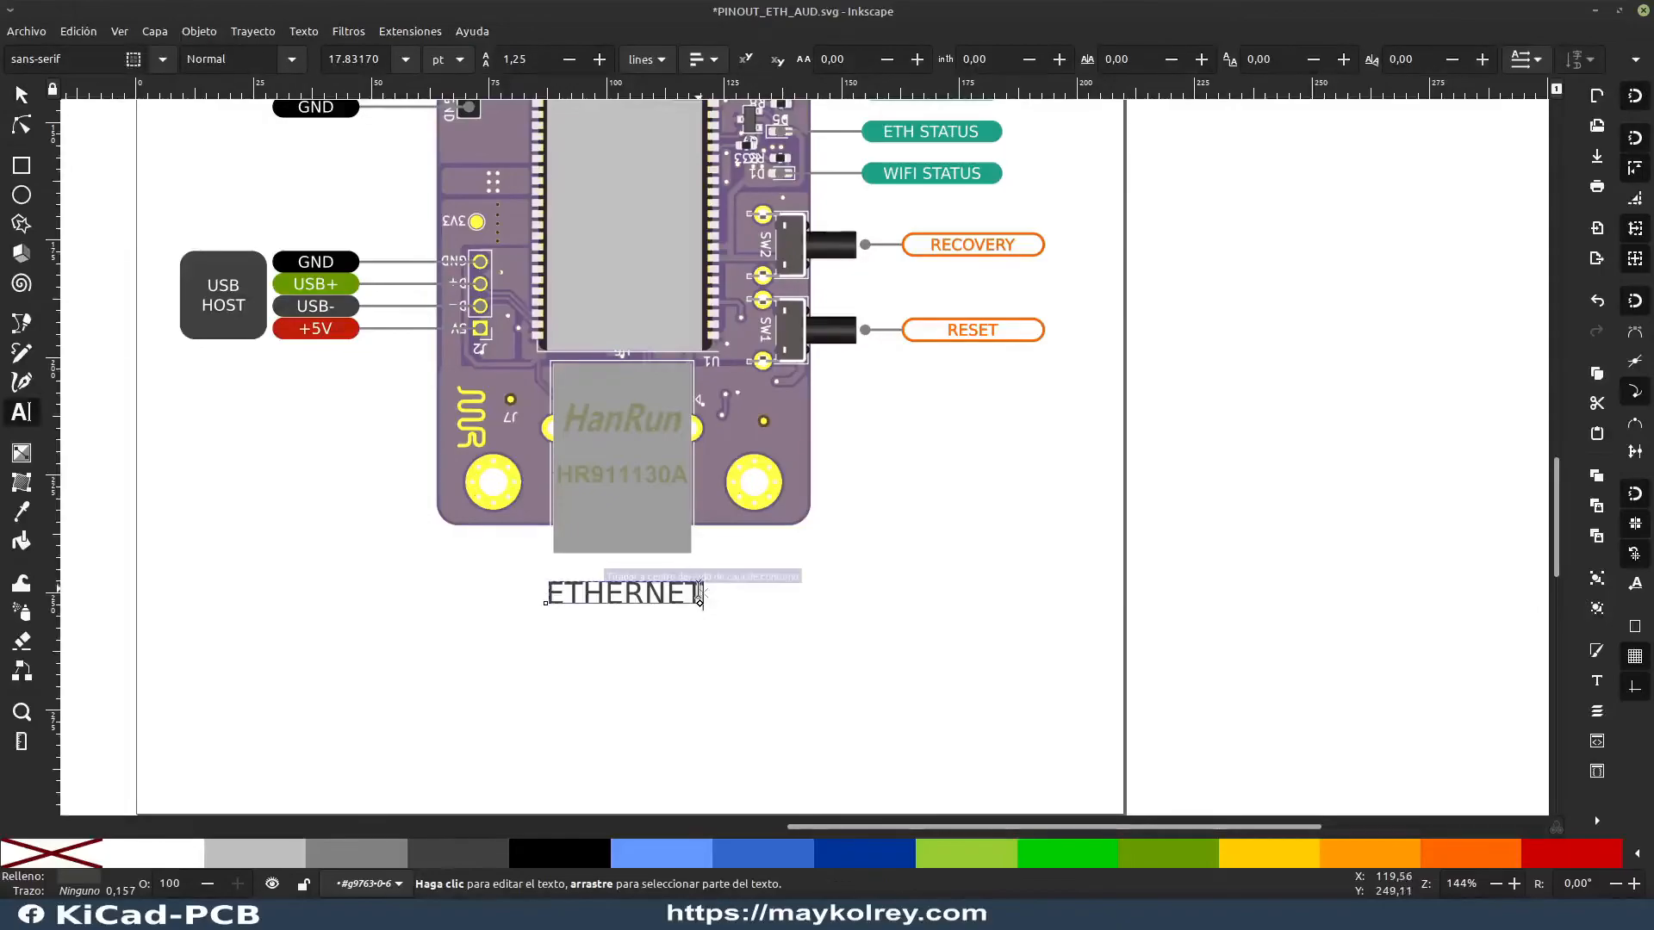
type("+ POE")
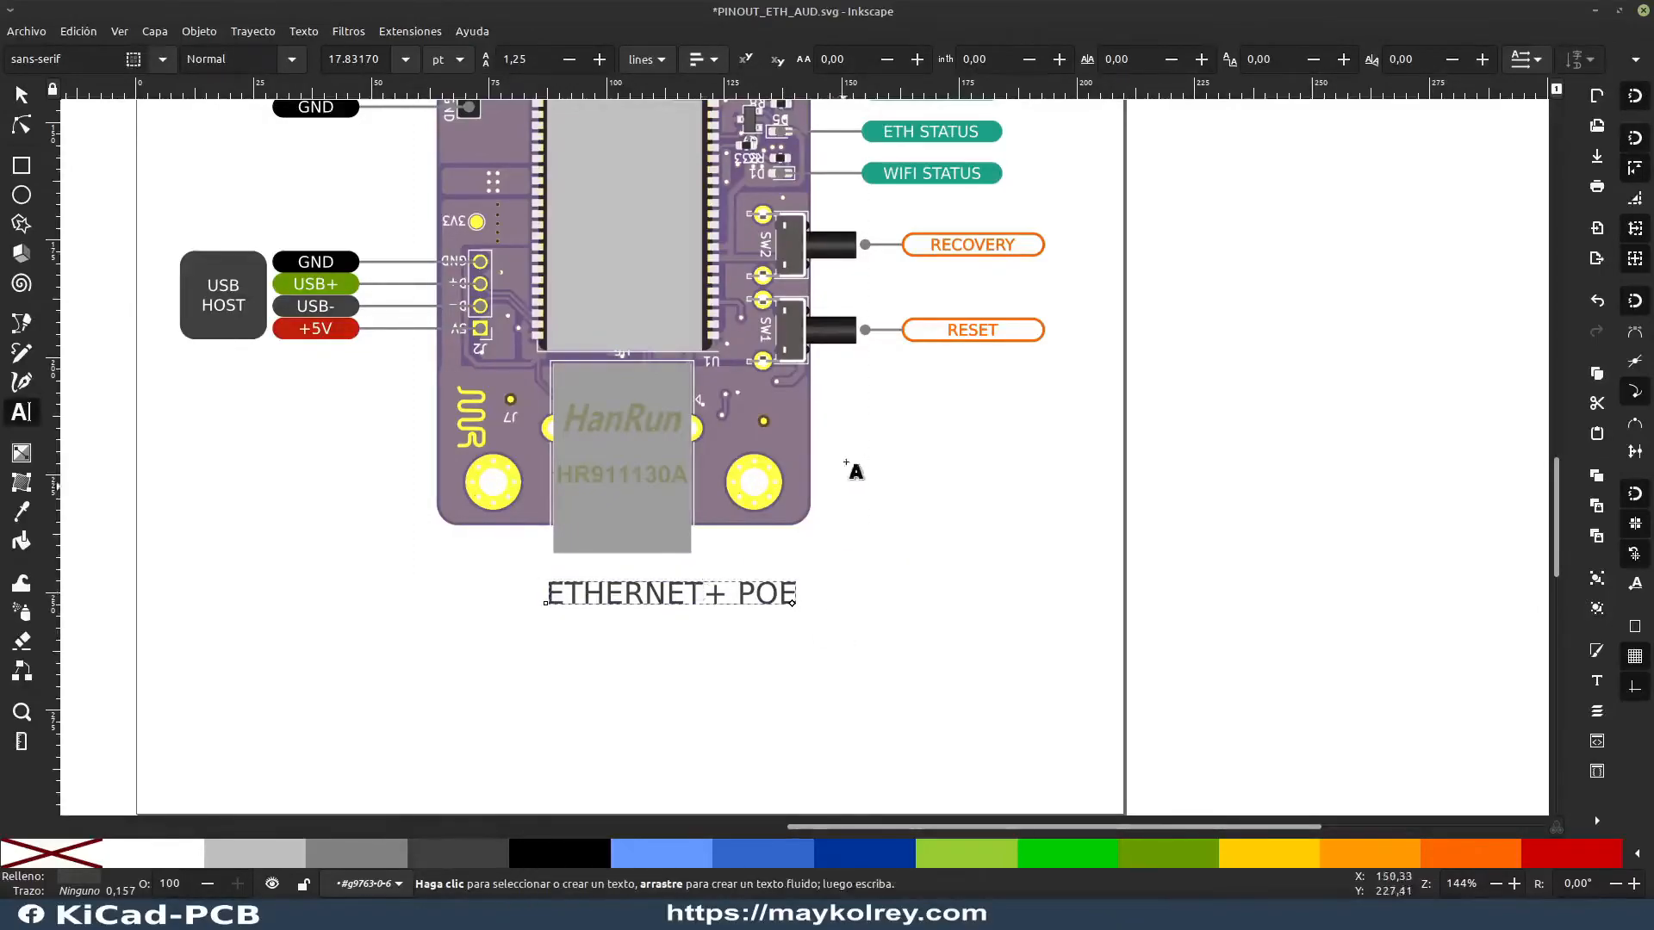
scroll(834, 469, "up", 12)
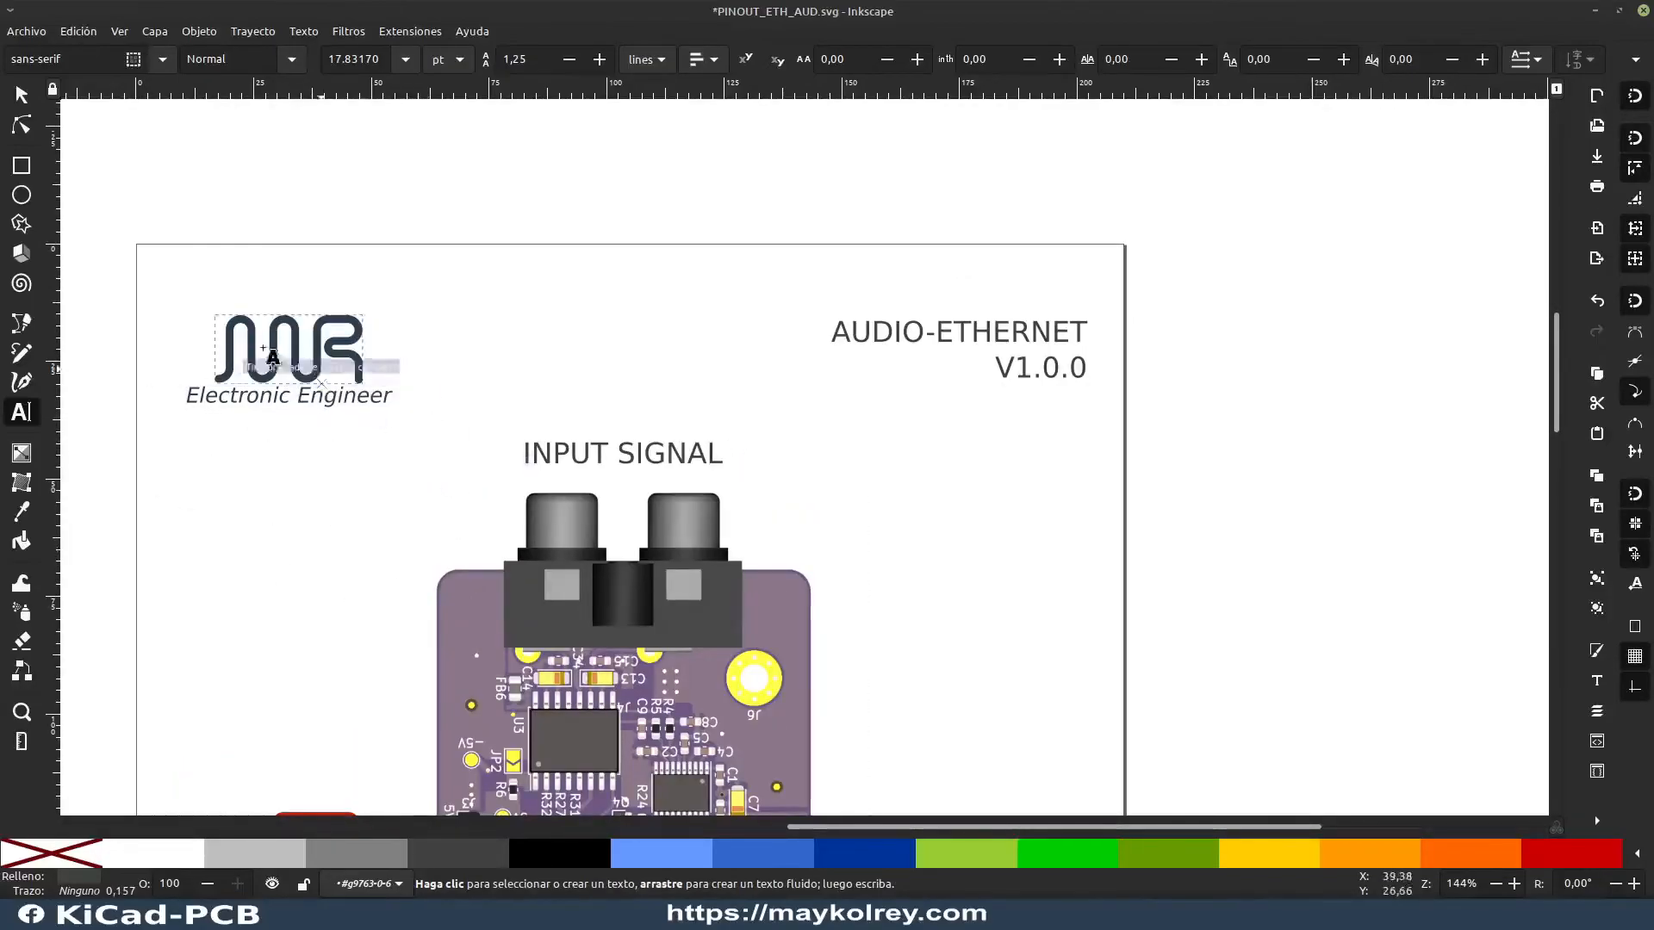
left_click(20, 97)
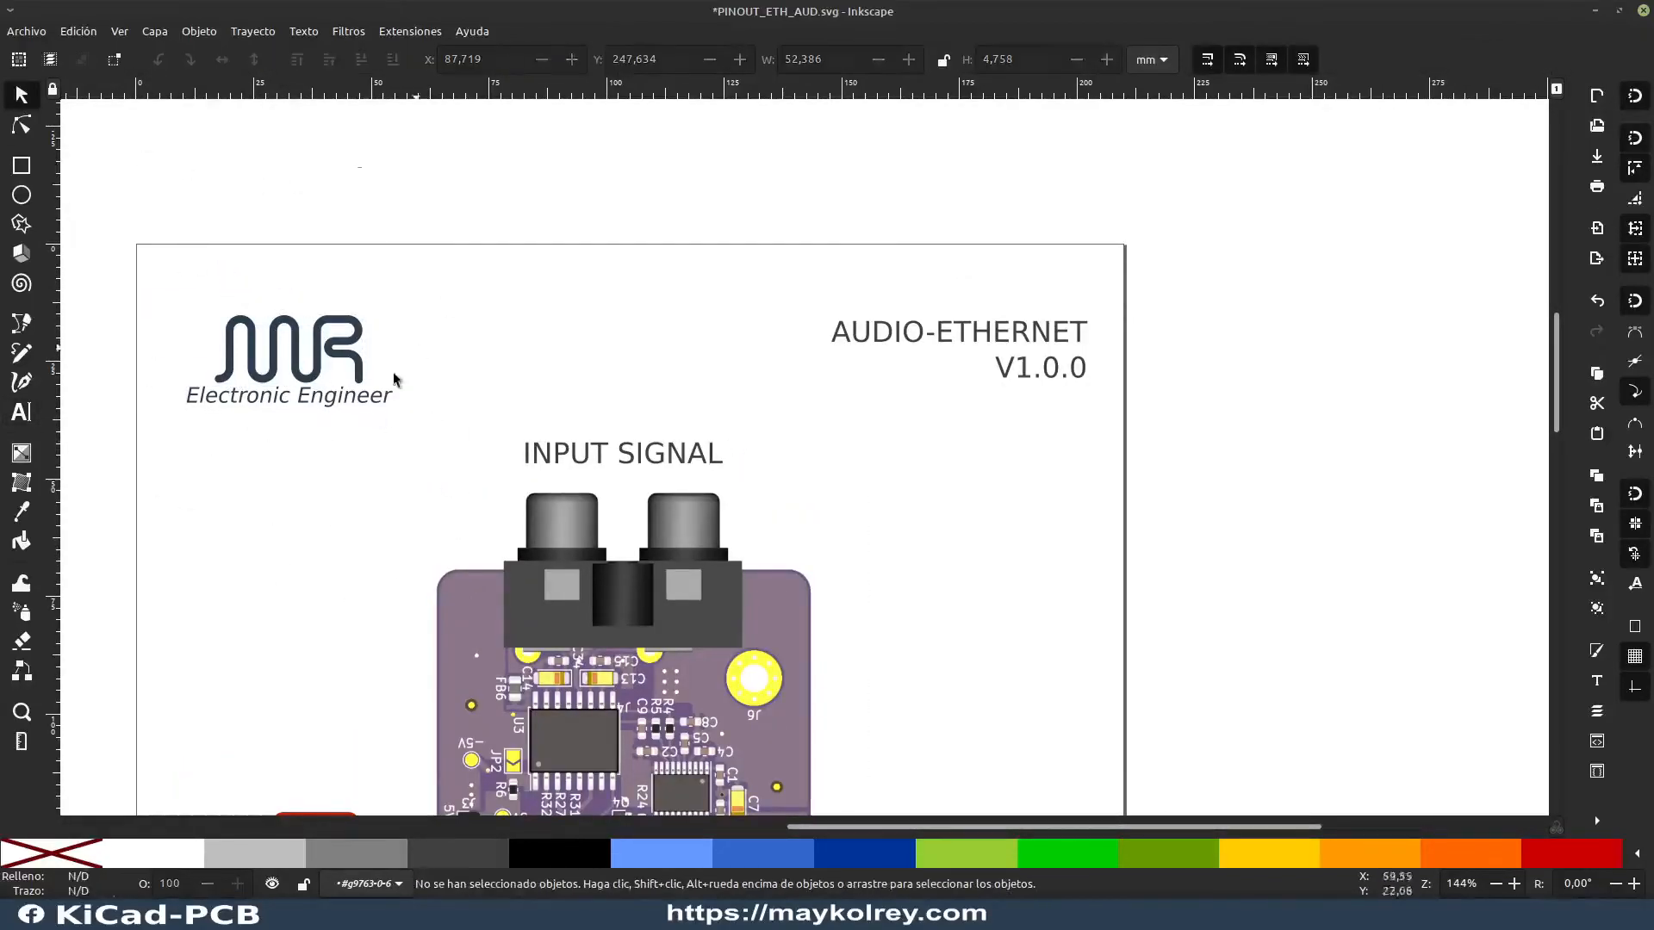
Step: Inspect the MR logo group and the AUDIO-ETHERNET V1.0.0 title text at the head of the page
left_click(310, 386)
left_click(455, 342)
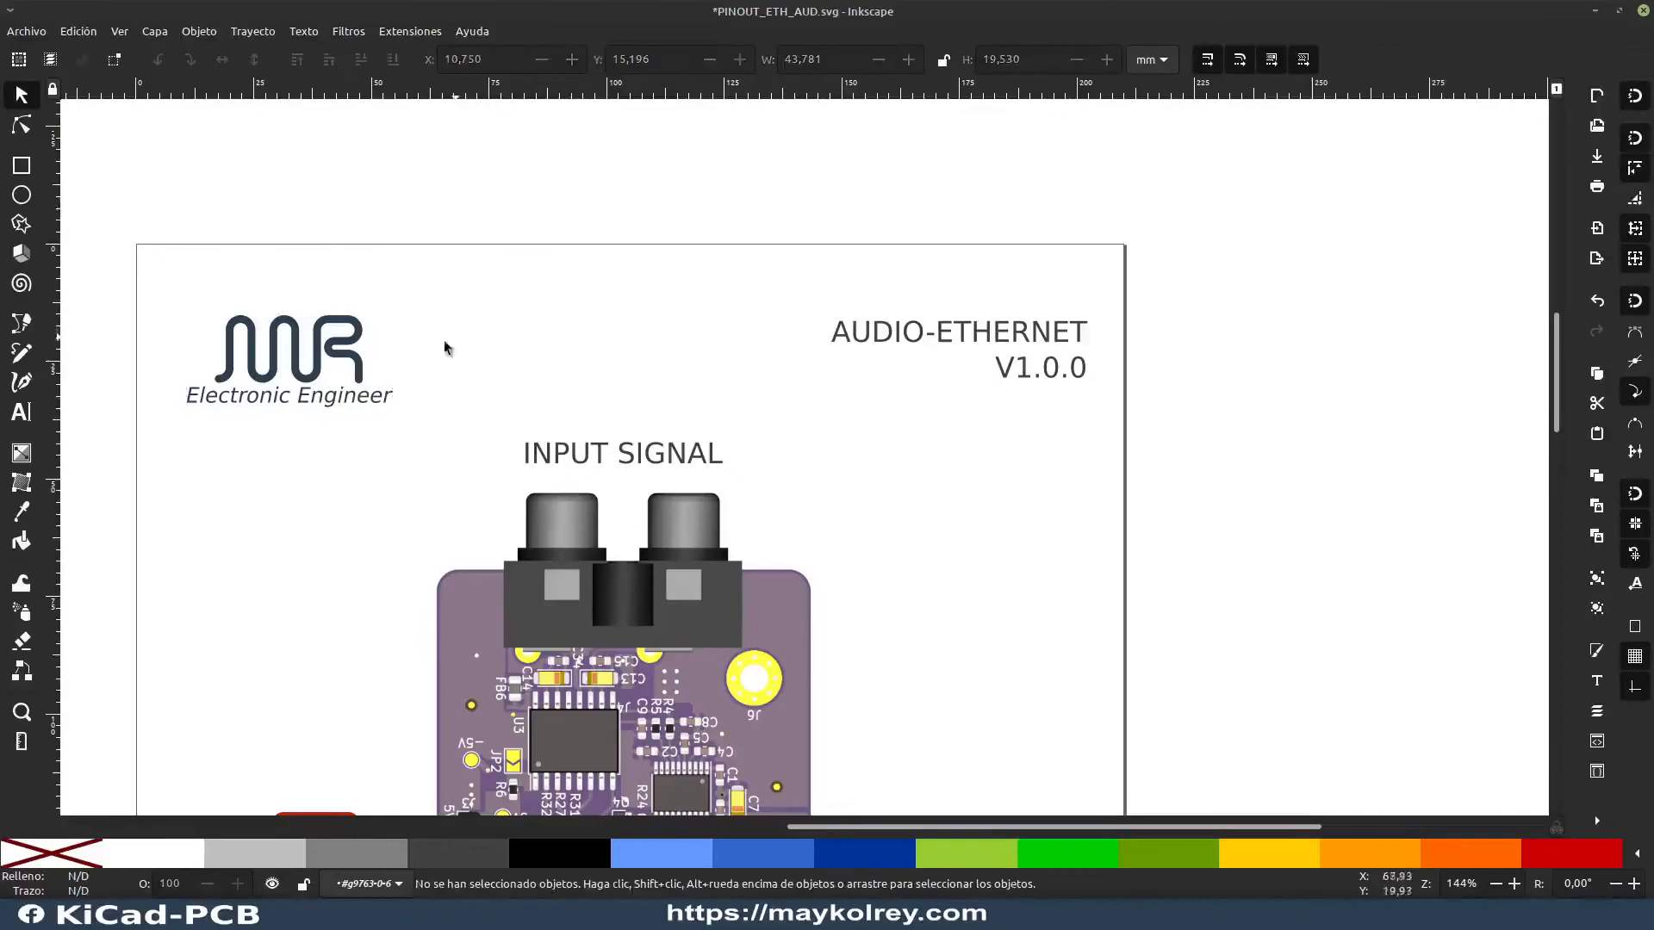
left_click(365, 364)
left_click(923, 368)
left_click(1243, 400)
left_click(1059, 347)
left_click(1155, 399)
Step: Shift the ETHERNET+ POE caption left beneath the Ethernet connector, to X 80.511, Y 247.071 mm
scroll(857, 565, "down", 15)
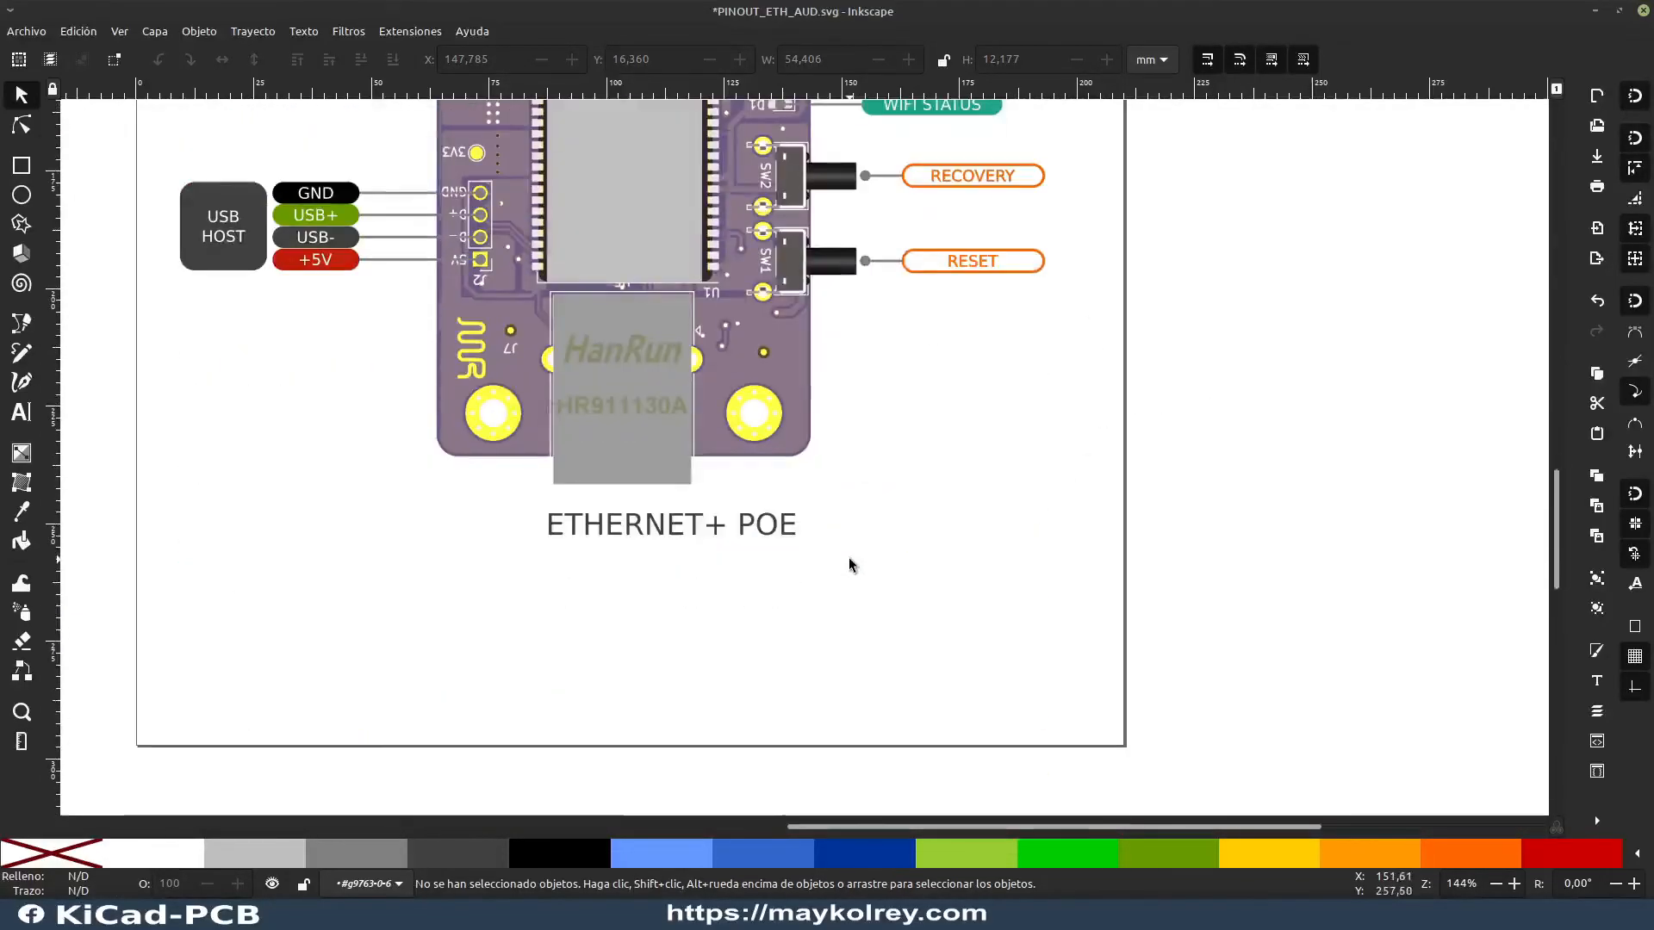
left_click_drag(684, 529, 651, 533)
left_click(737, 581)
Step: Review the pin, status and button labels along both sides of the board
scroll(789, 587, "up", 2)
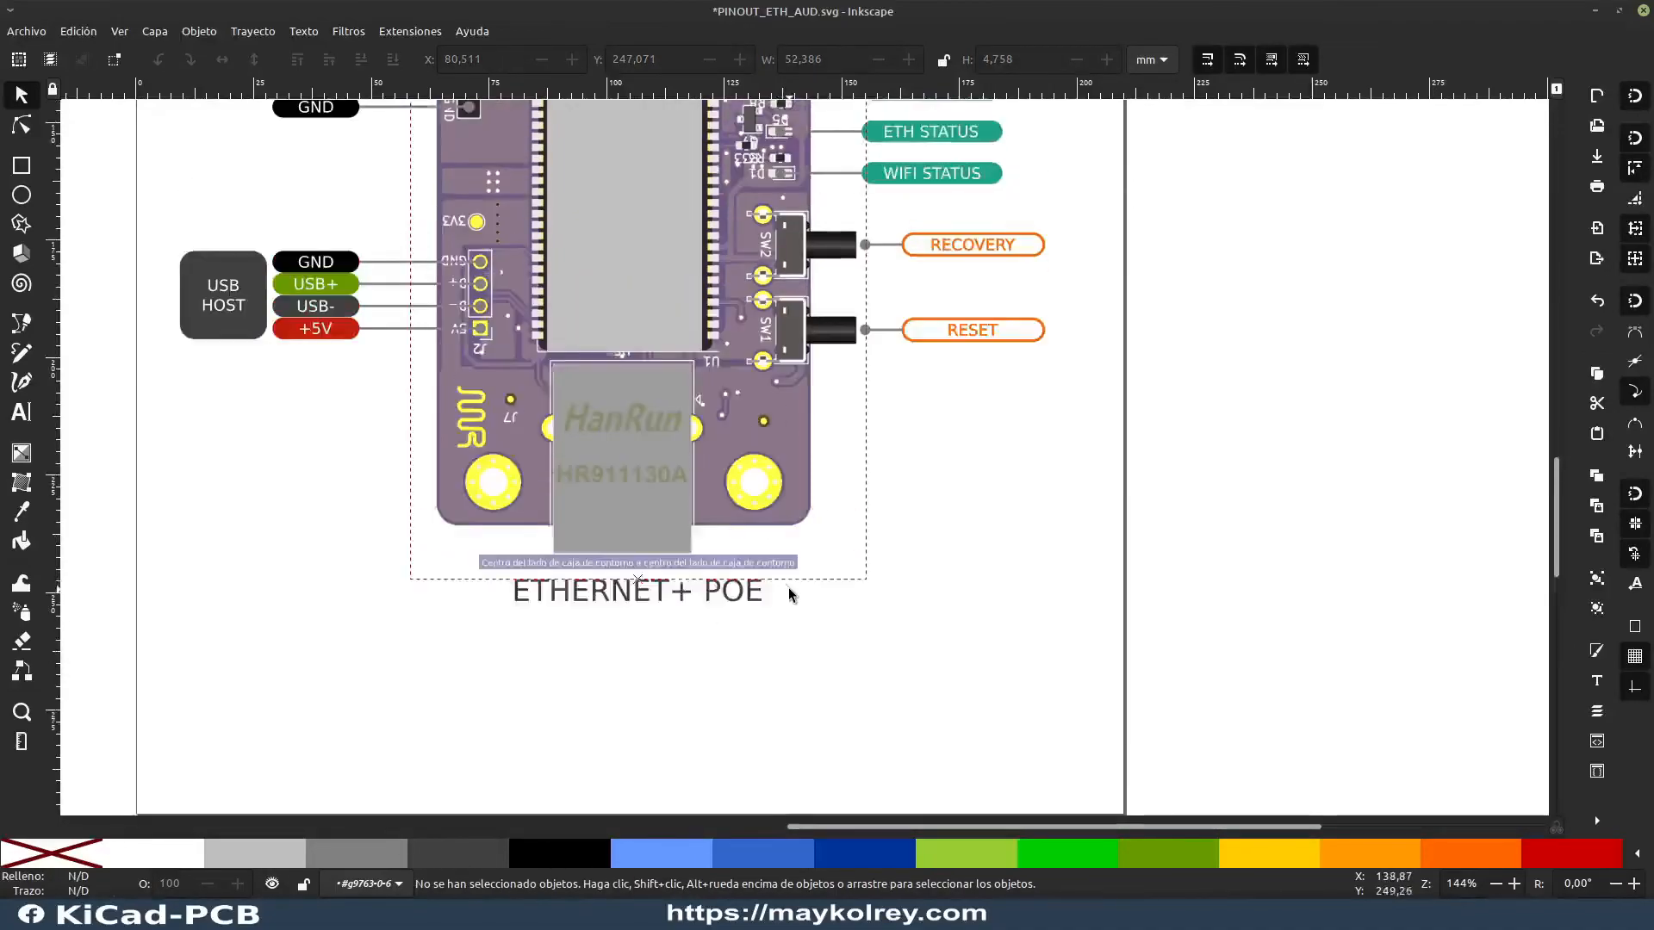
scroll(861, 603, "up", 2)
scroll(823, 610, "up", 10)
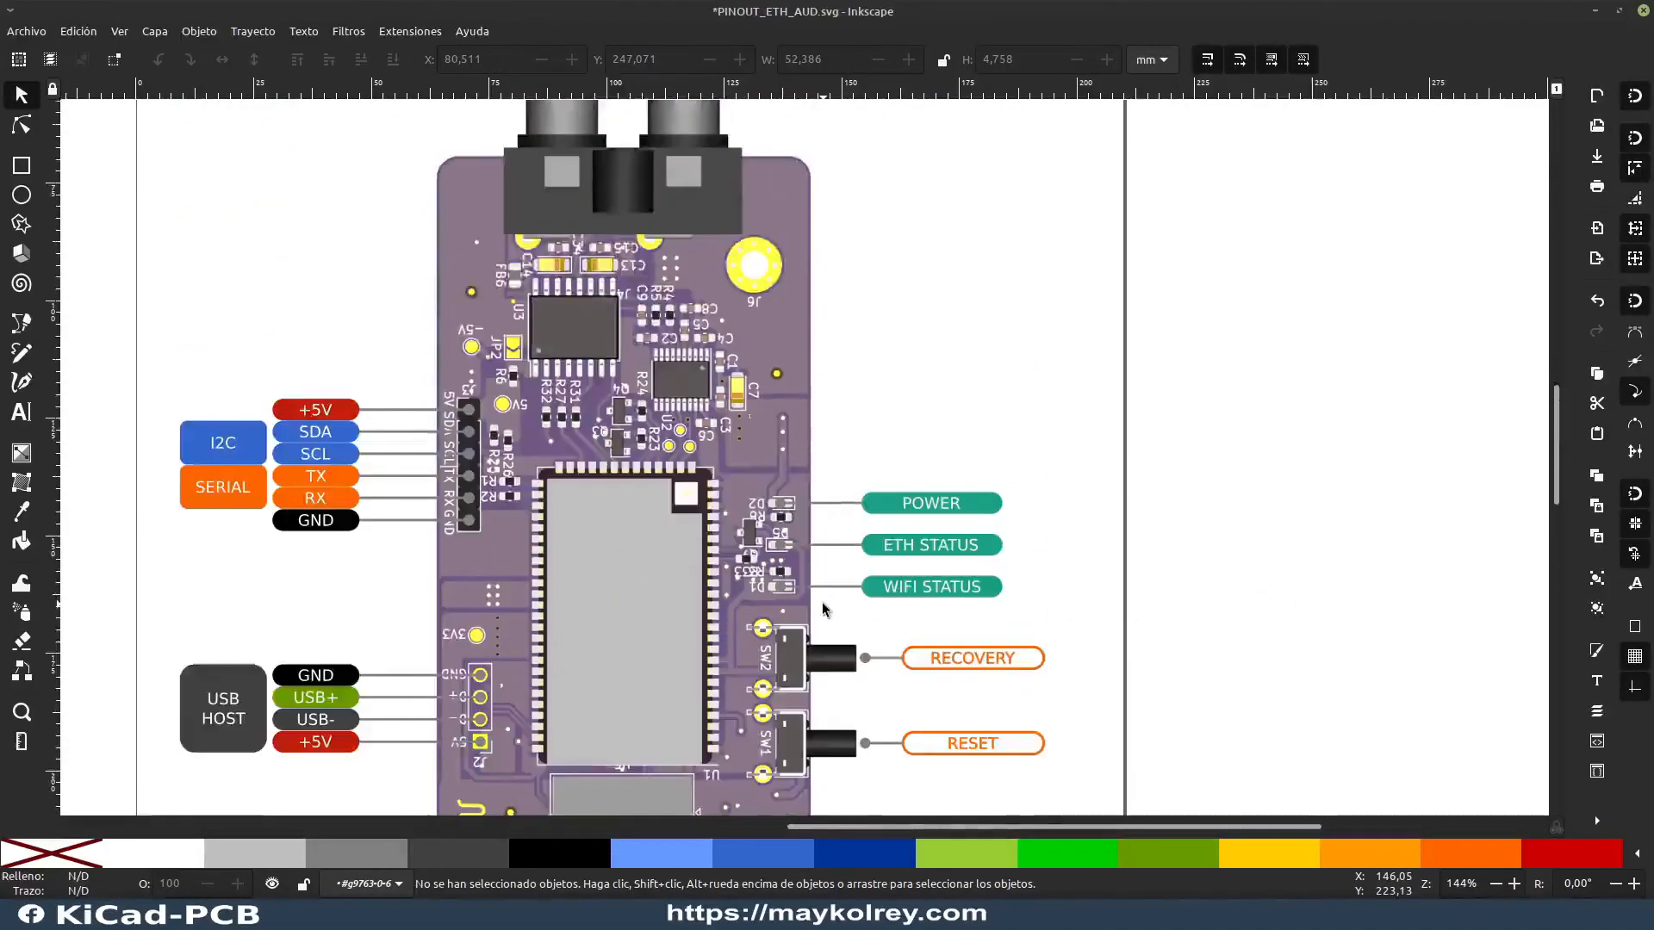
scroll(823, 609, "up", 2)
scroll(715, 448, "down", 6)
scroll(703, 448, "up", 2)
scroll(705, 464, "down", 2)
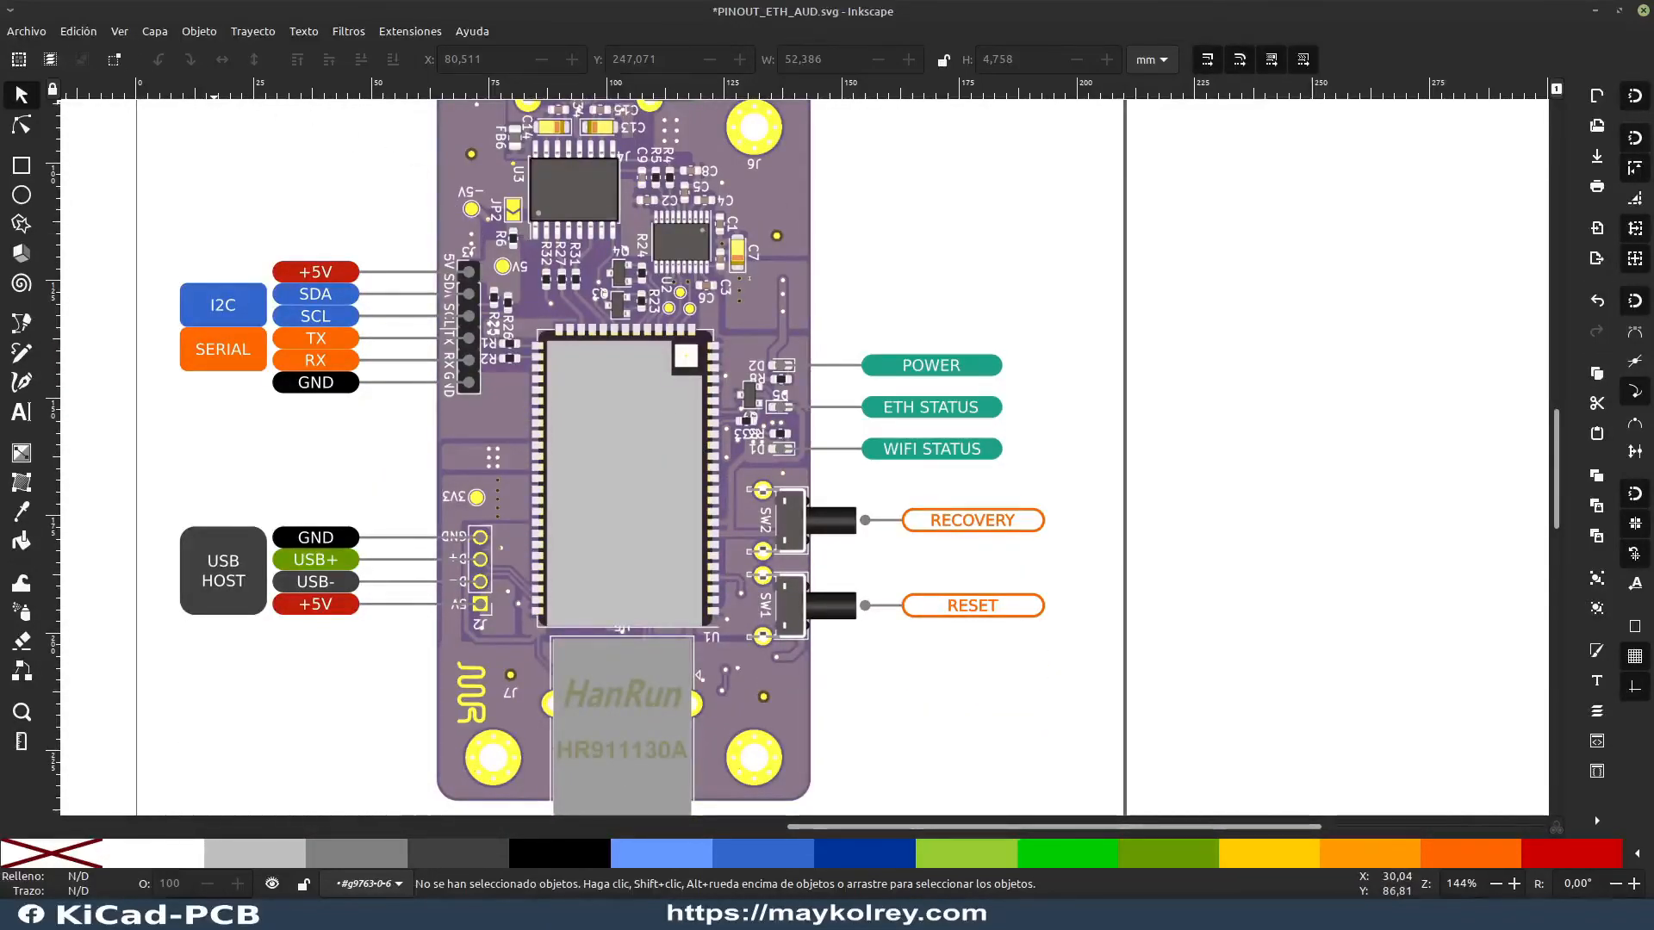
Step: Check the page header again, looking at the Electronic Engineer logo and the board's title and version text
scroll(329, 173, "up", 15)
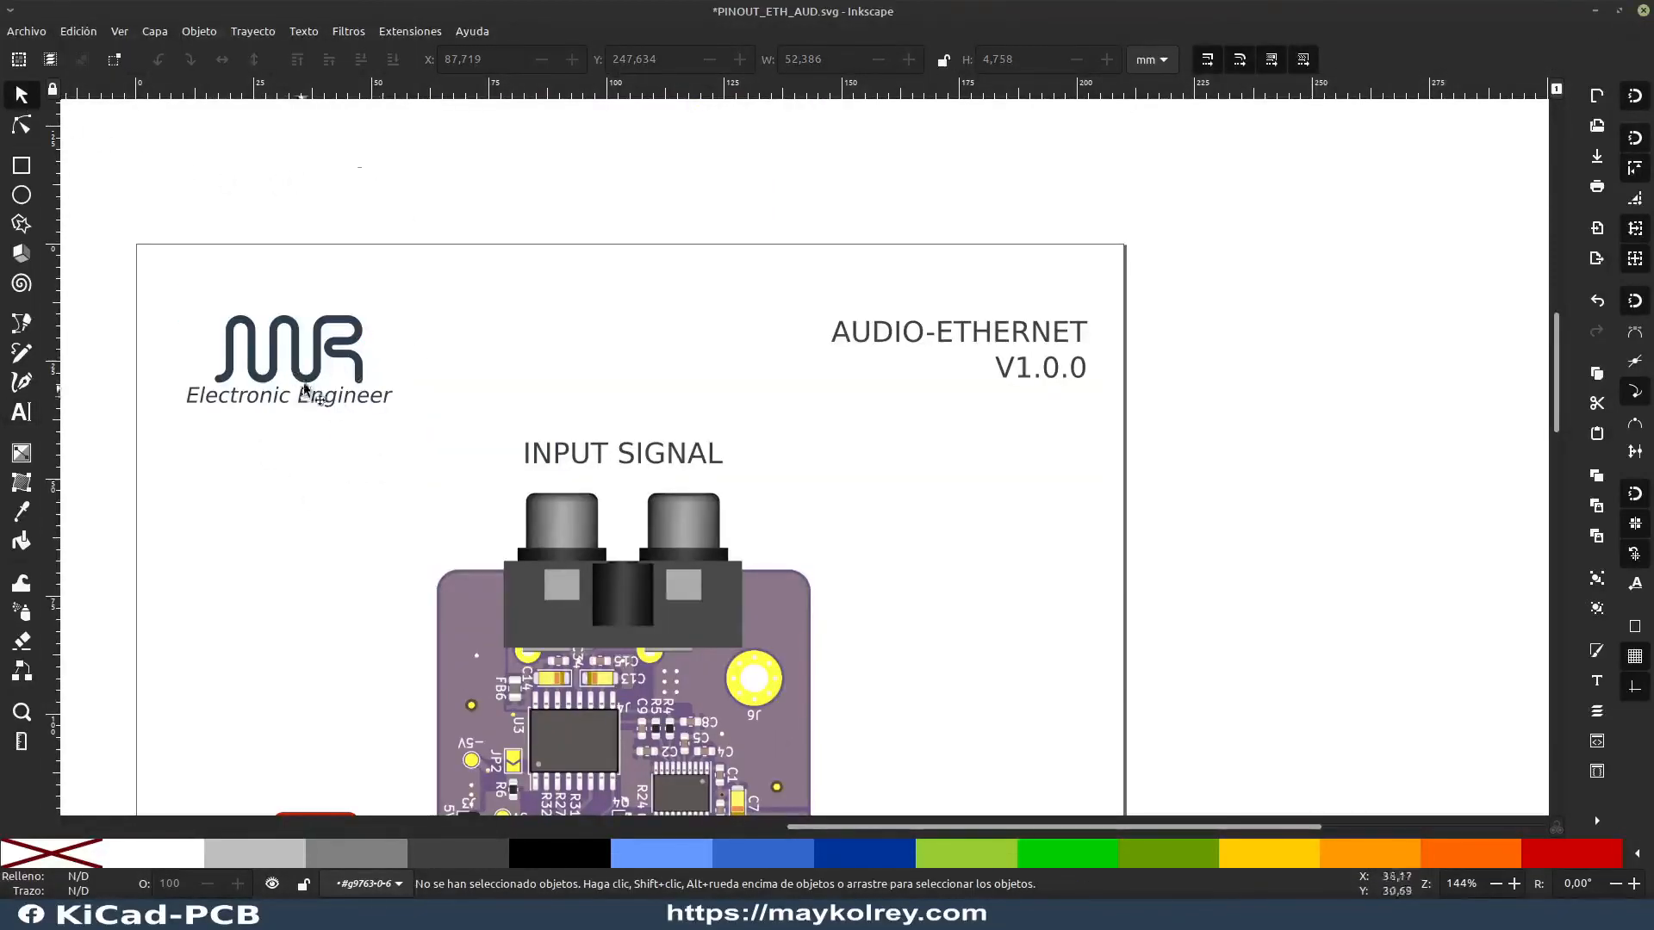
left_click(366, 397)
left_click(571, 213)
left_click(373, 362)
left_click(841, 266)
left_click(1056, 349)
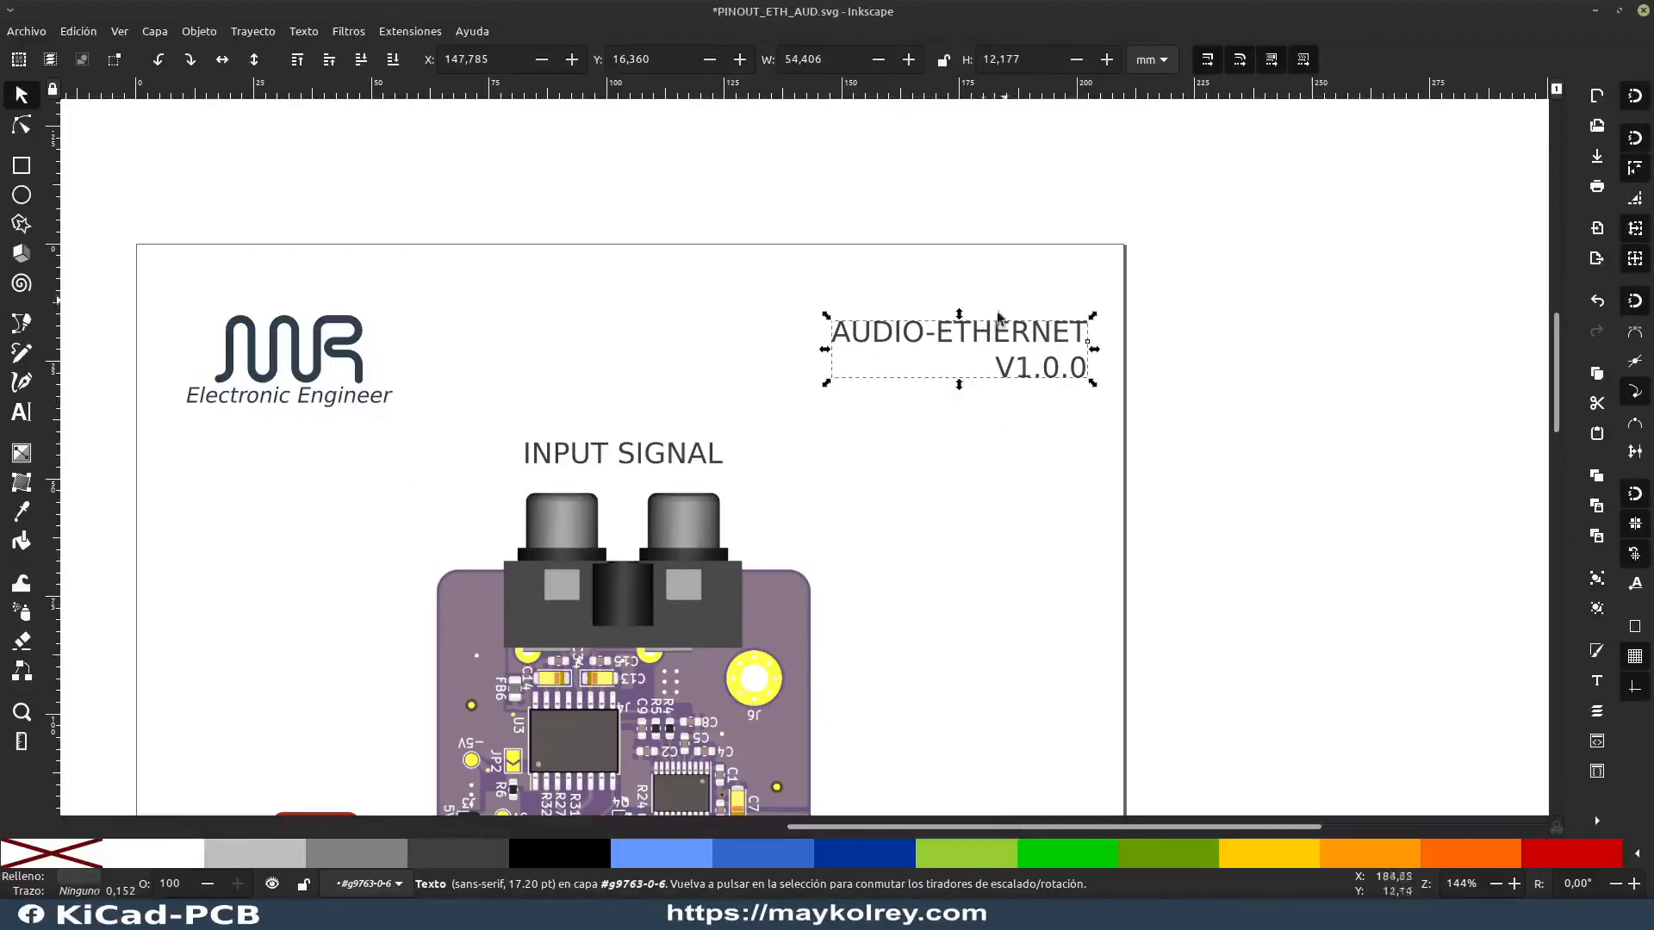
left_click(1180, 427)
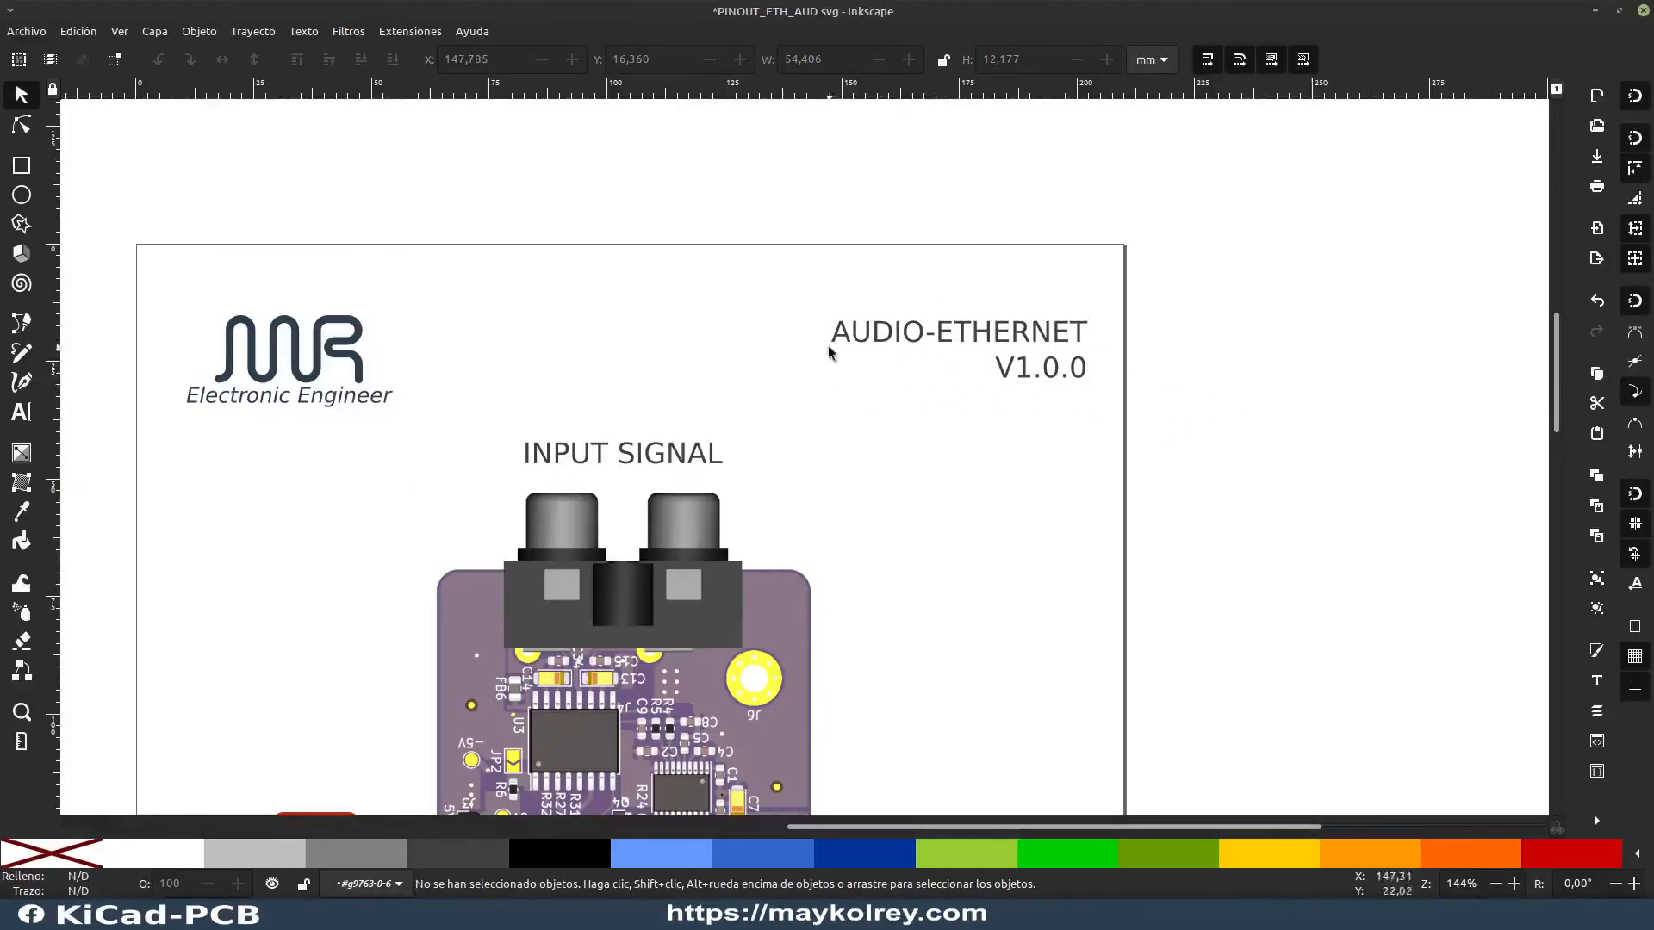
left_click(1060, 343)
left_click(1207, 401)
Step: Center the ETHERNET+ POE caption roughly under the Ethernet connector by moving it to X 80.511, Y 247.071 mm
scroll(850, 565, "down", 15)
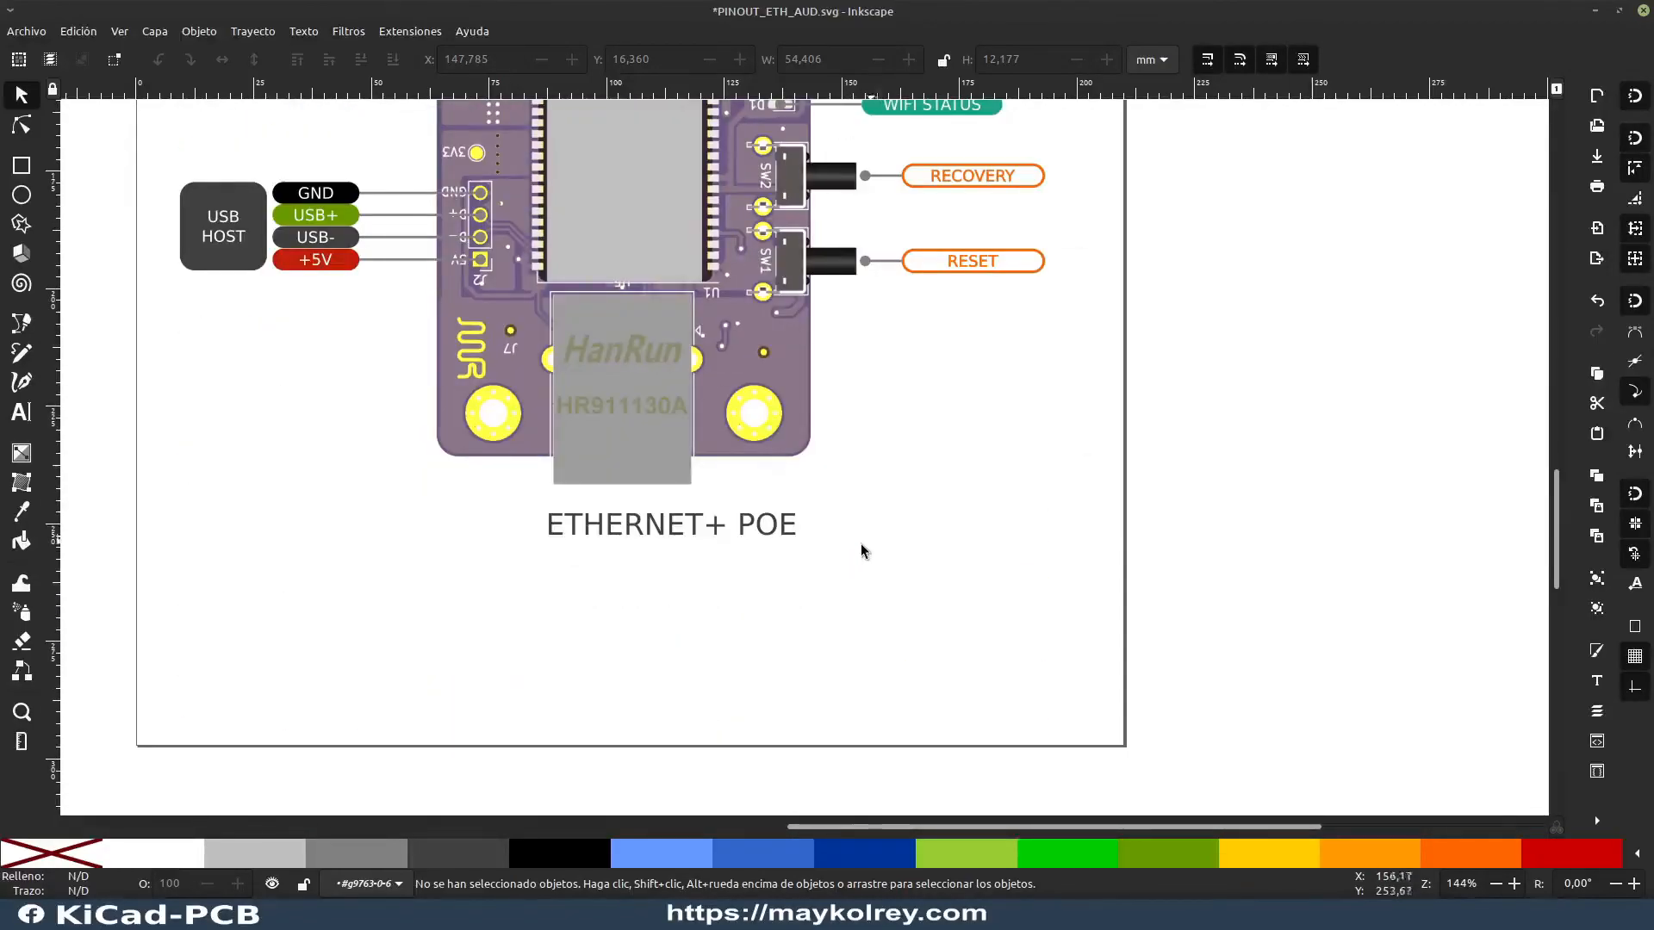
left_click_drag(678, 524, 644, 526)
left_click(775, 579)
Step: Look over the whole pinout diagram from the Ethernet caption up to the INPUT SIGNAL connectors
scroll(1037, 648, "up", 3)
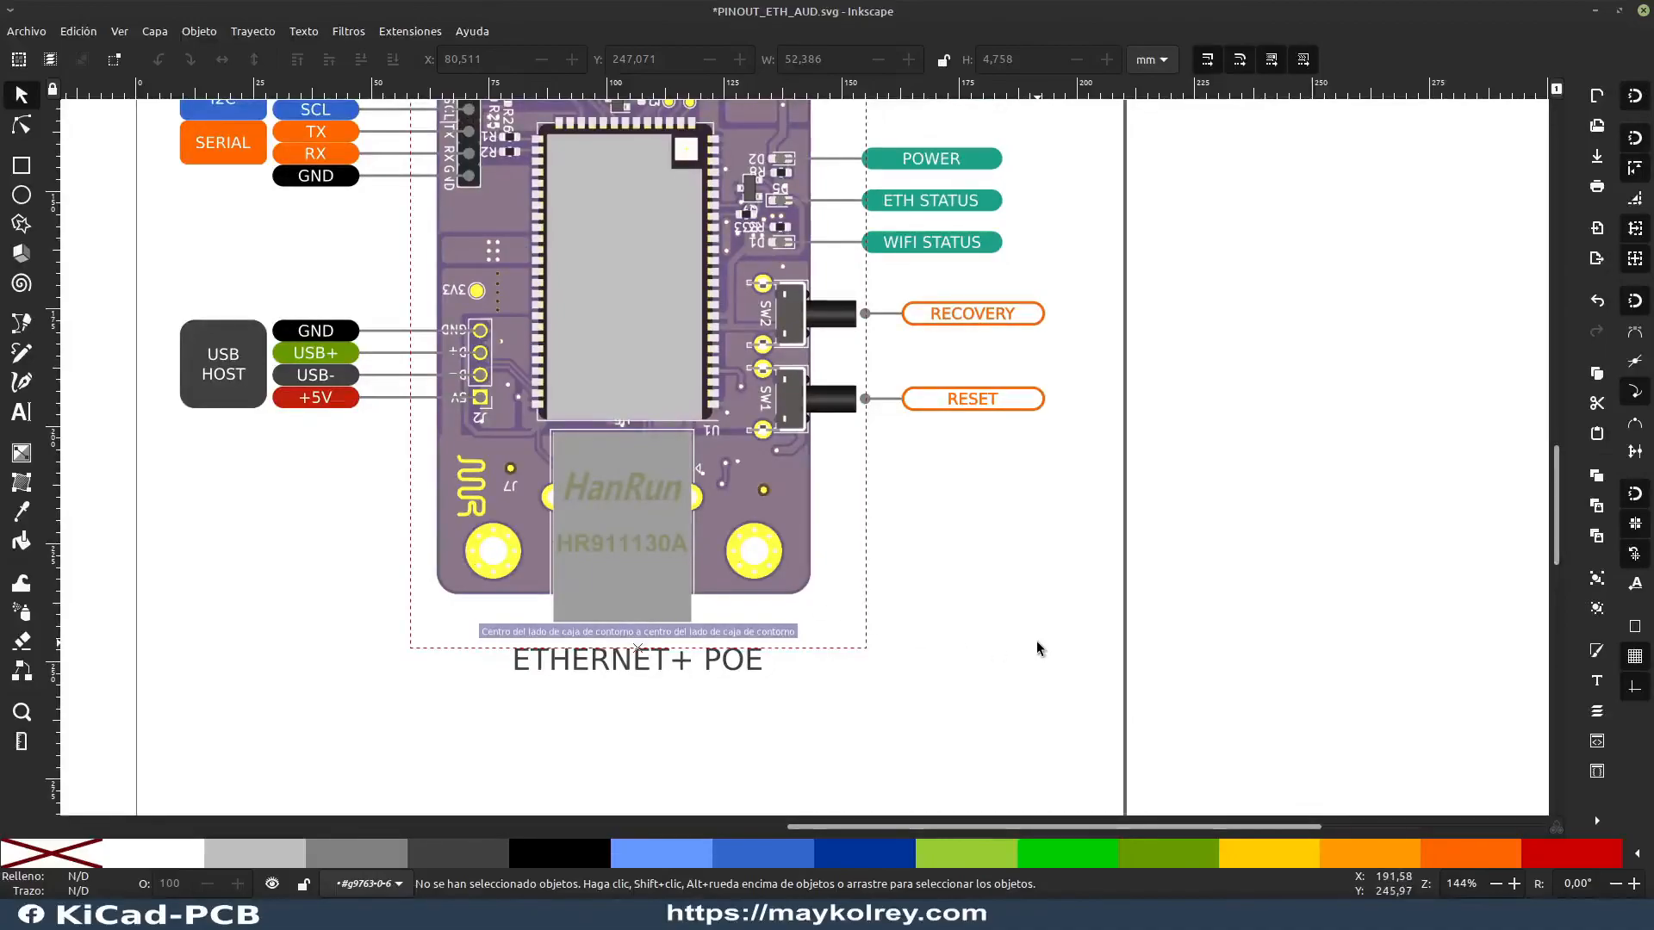
scroll(827, 609, "up", 9)
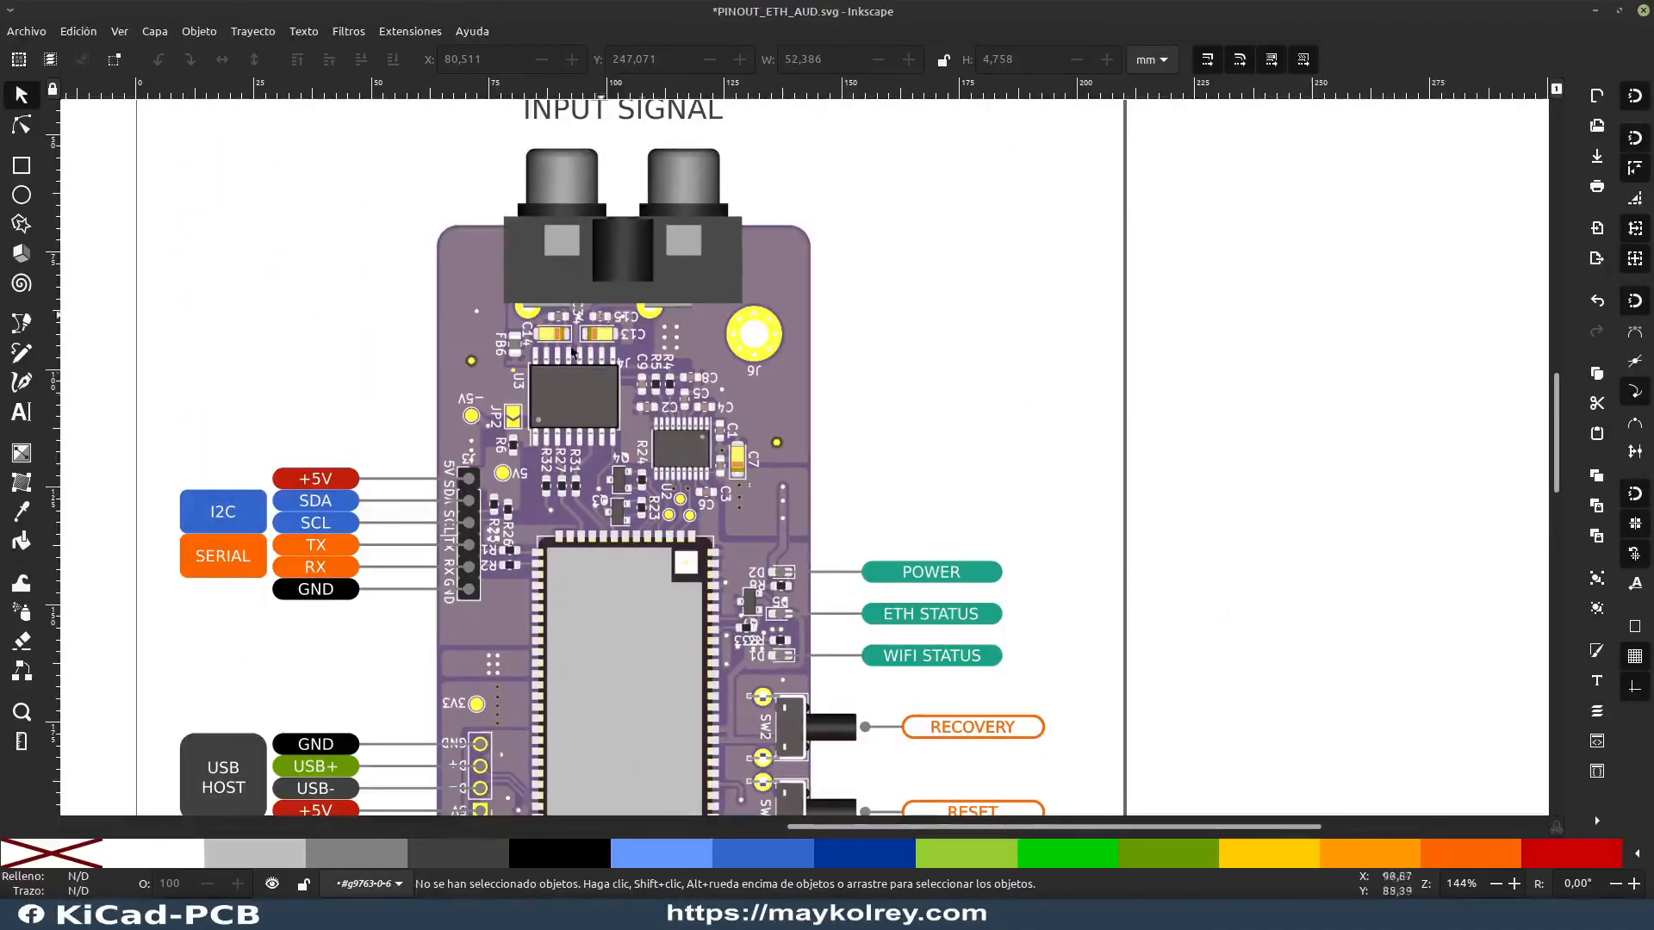
scroll(703, 454, "down", 4)
scroll(705, 456, "up", 2)
scroll(707, 461, "down", 2)
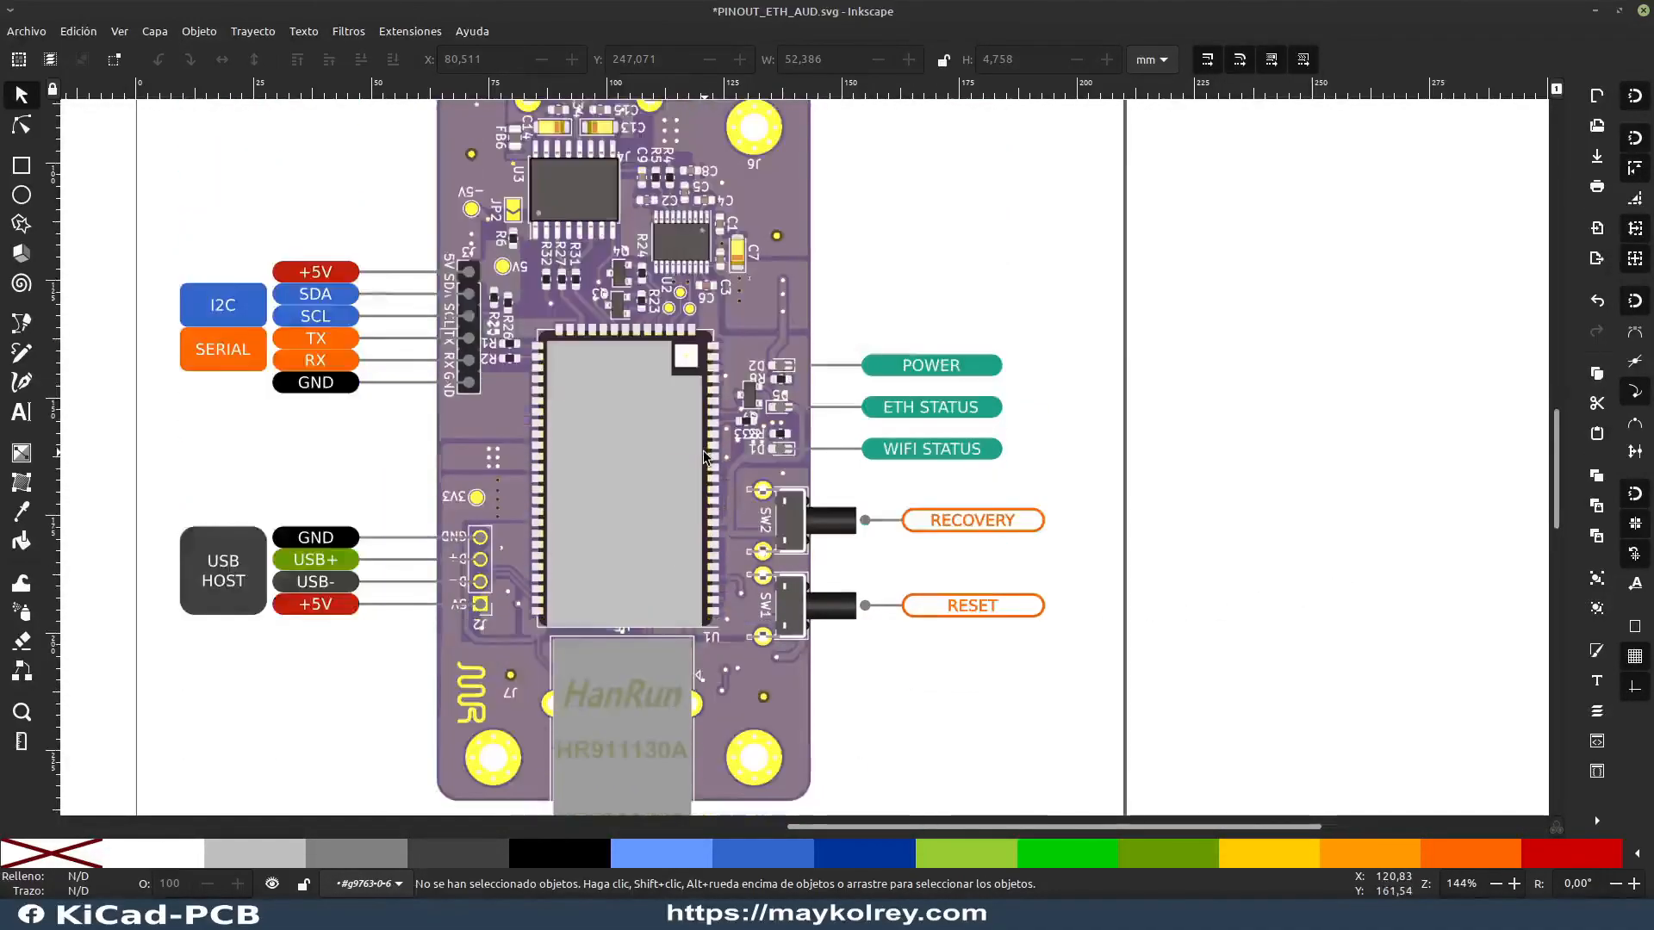